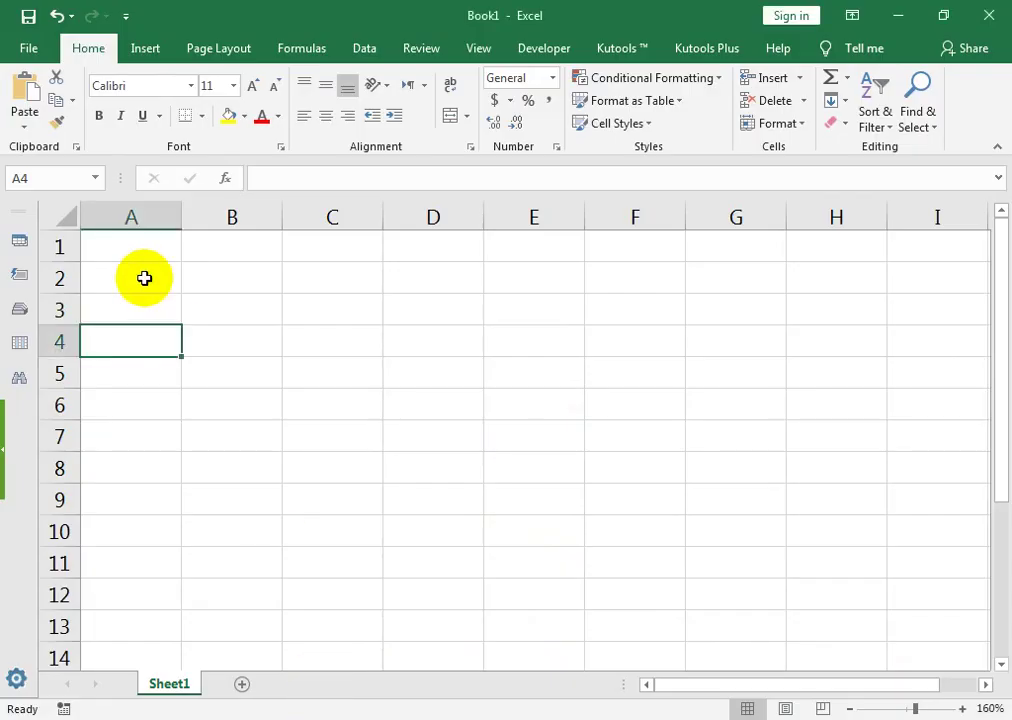
# Rename the first sheet as Stock and add a second sheet named Purchase
pyautogui.doubleClick(180, 686)
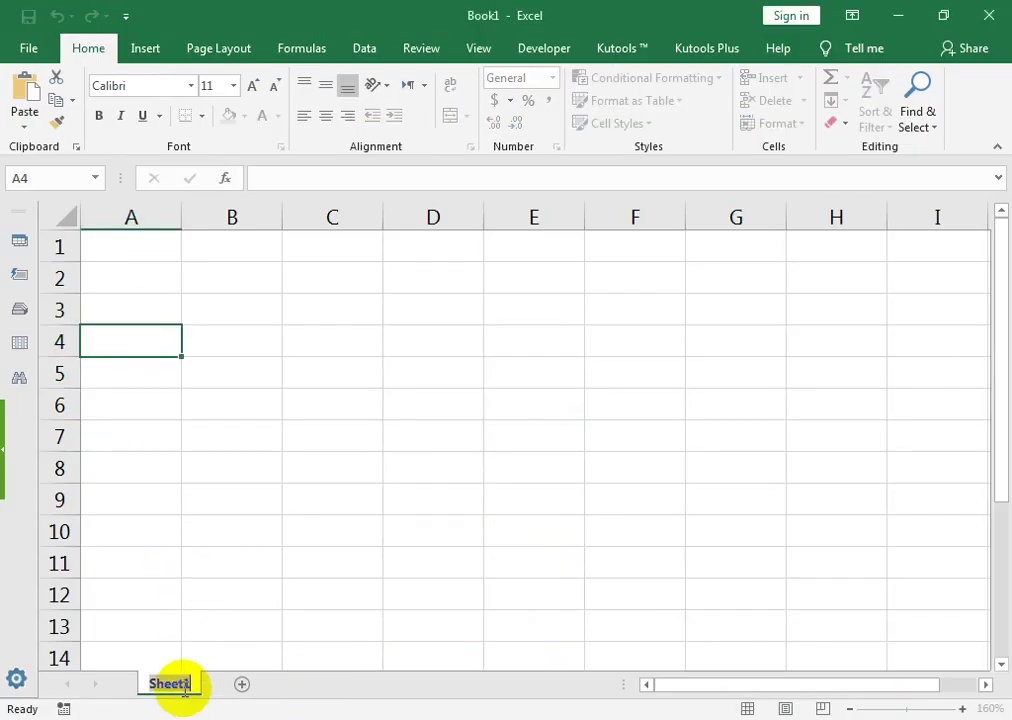
pyautogui.write('stock')
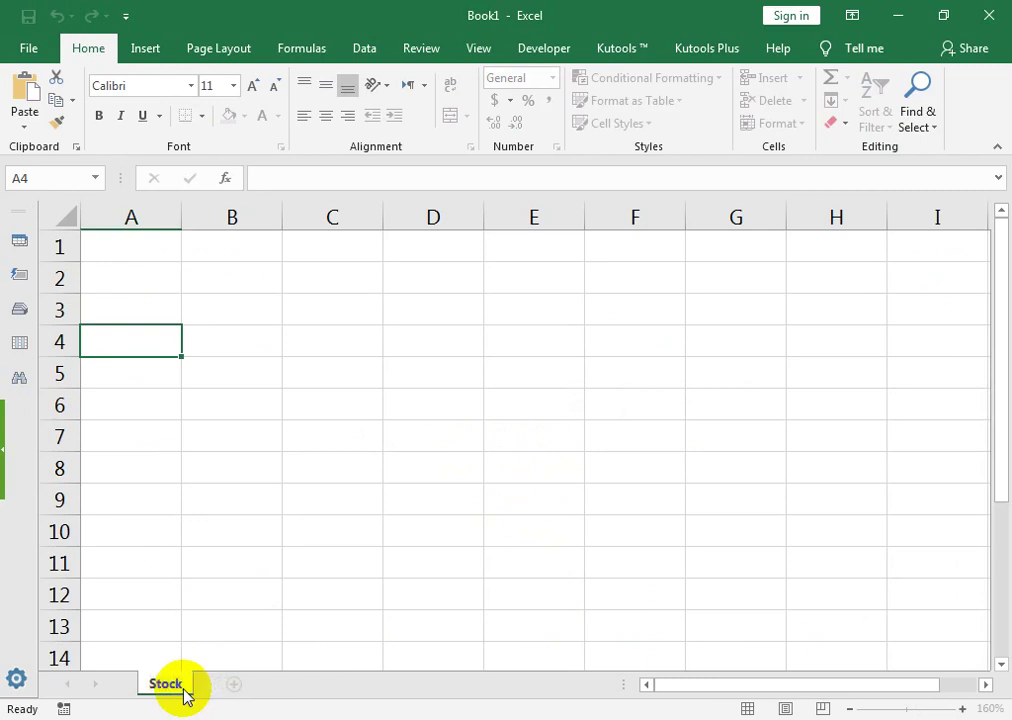
pyautogui.click(208, 636)
pyautogui.click(236, 686)
pyautogui.doubleClick(228, 699)
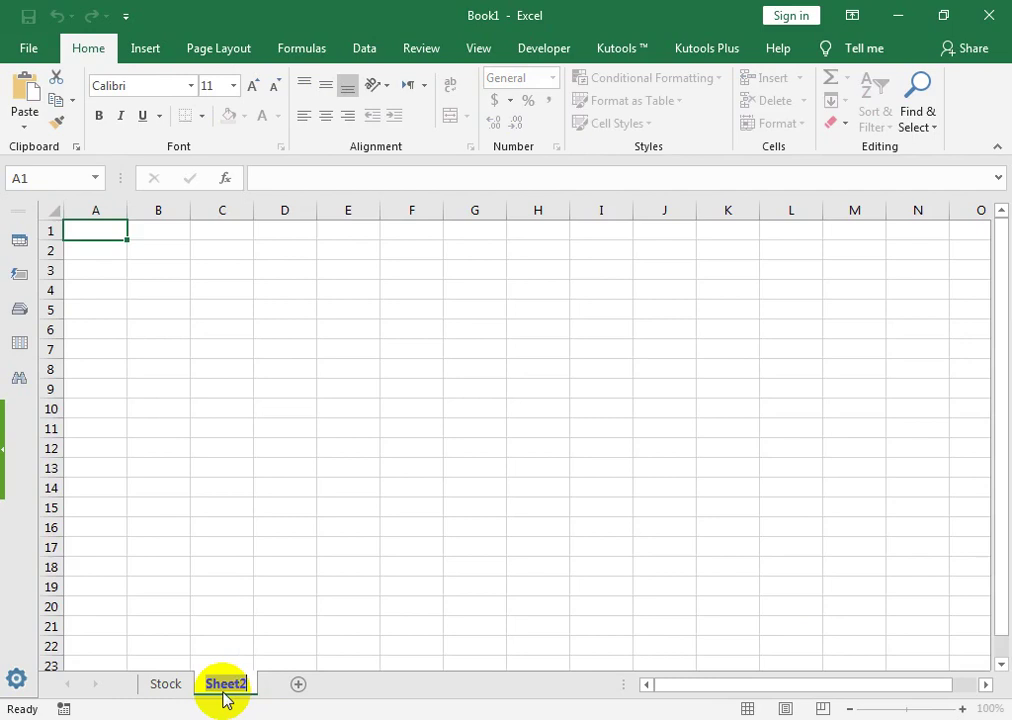
pyautogui.write('Purchase')
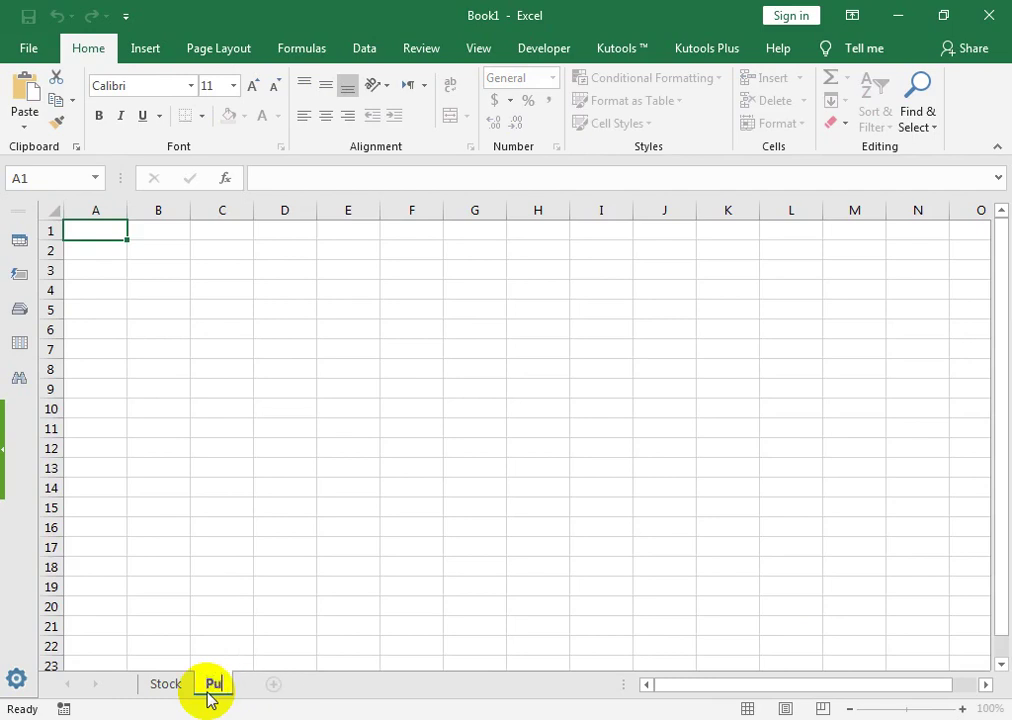
pyautogui.click(322, 622)
# Add a third sheet named Sale after the Purchase sheet
pyautogui.click(312, 684)
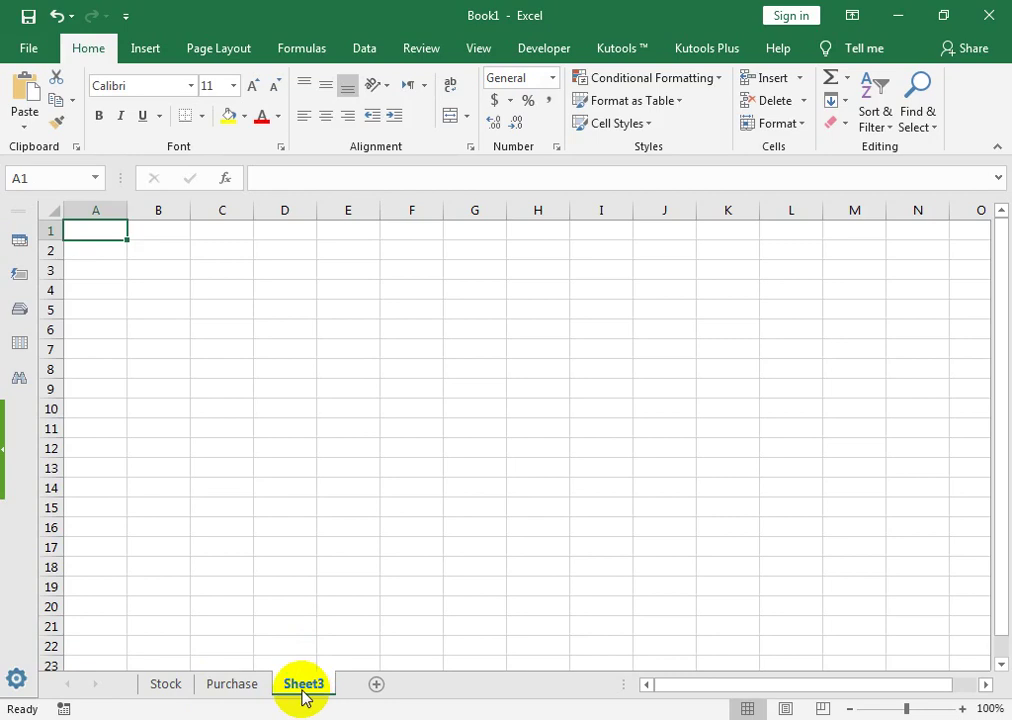
pyautogui.doubleClick(304, 690)
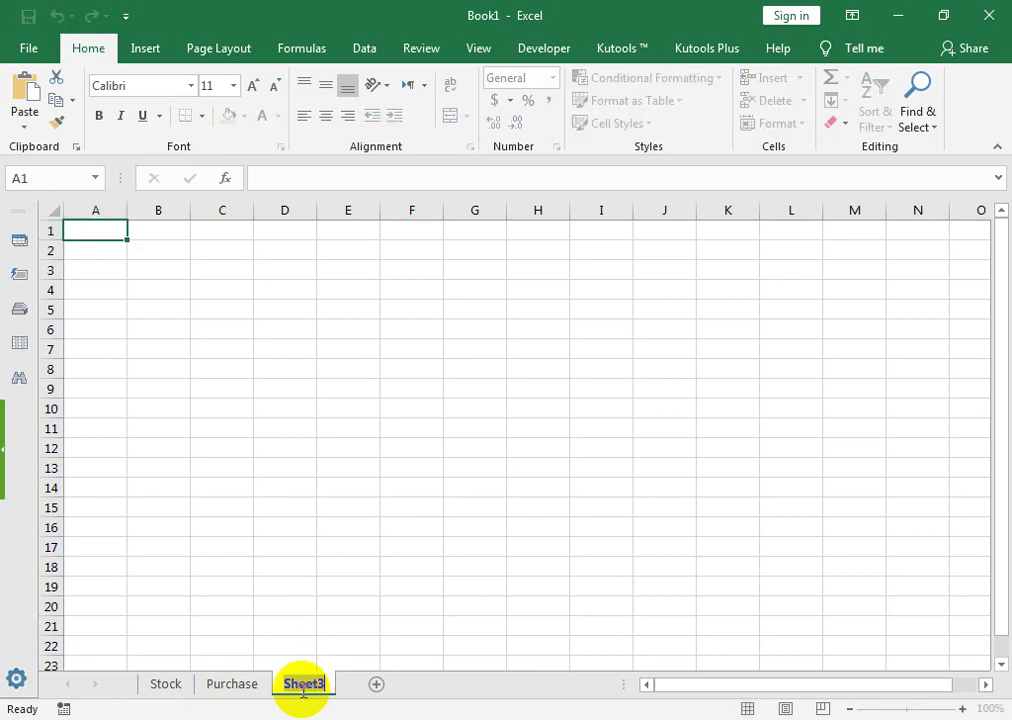
pyautogui.write('Salew')
pyautogui.press('BackSpace')
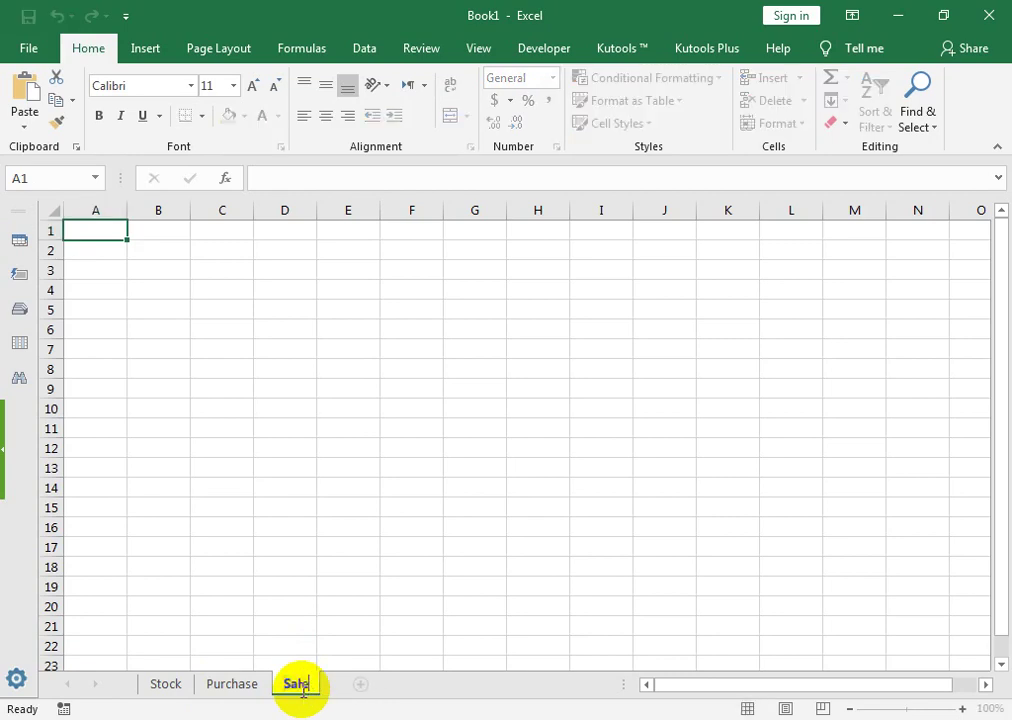
pyautogui.press('Return')
# On the Stock sheet, enter the header "S no" in cell A4
pyautogui.click(170, 684)
pyautogui.click(95, 318)
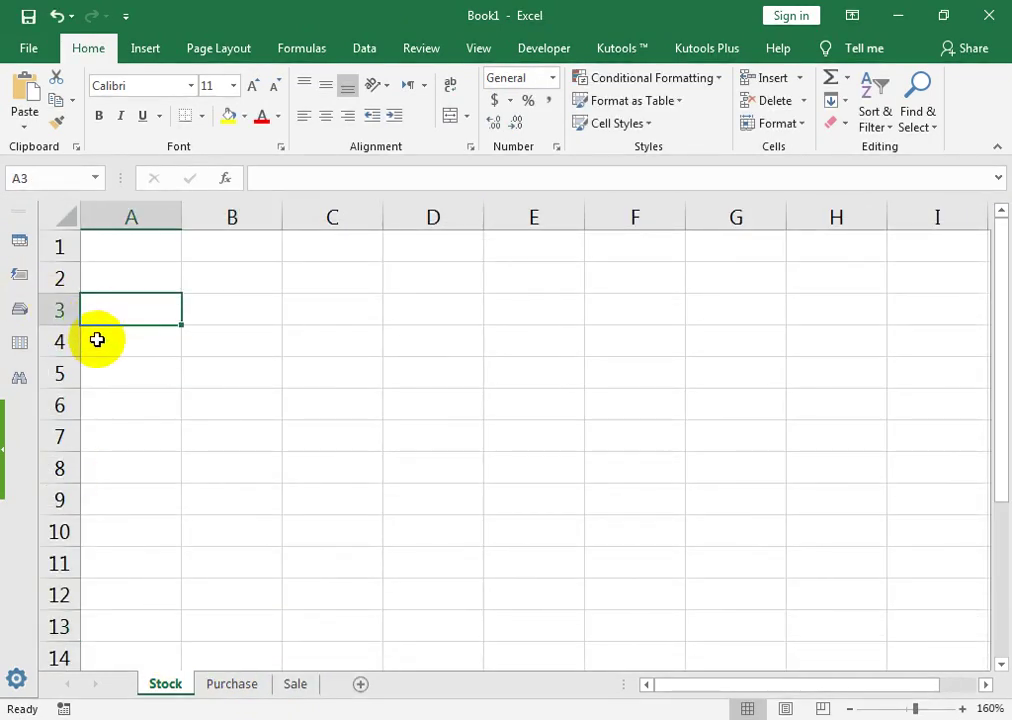
pyautogui.click(106, 344)
pyautogui.write('S')
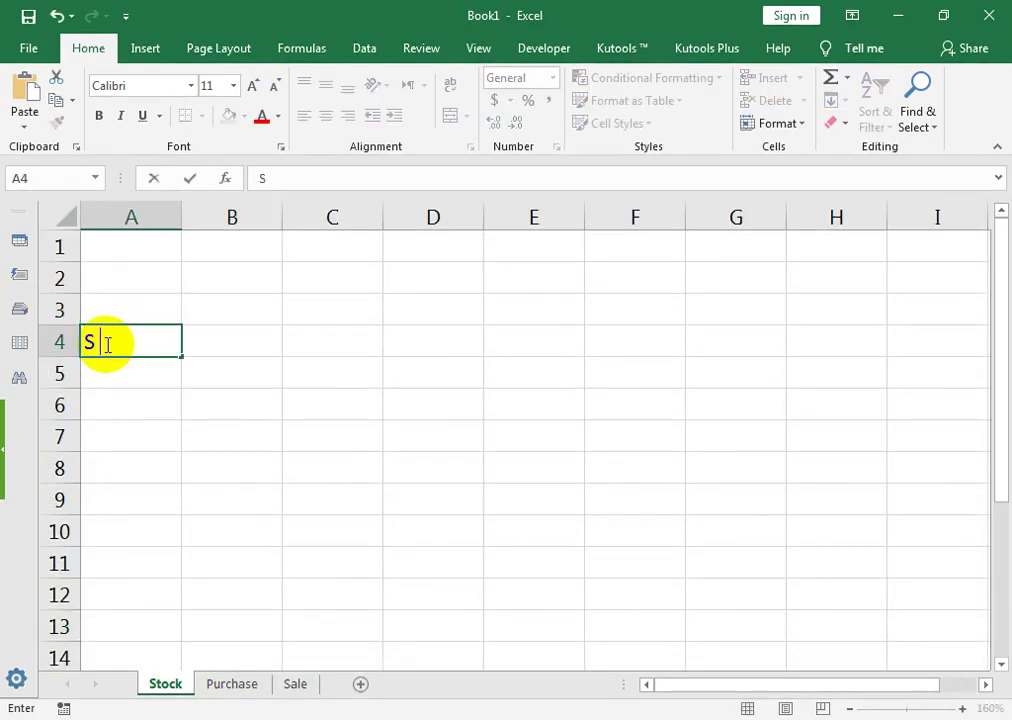
pyautogui.press('Tab')
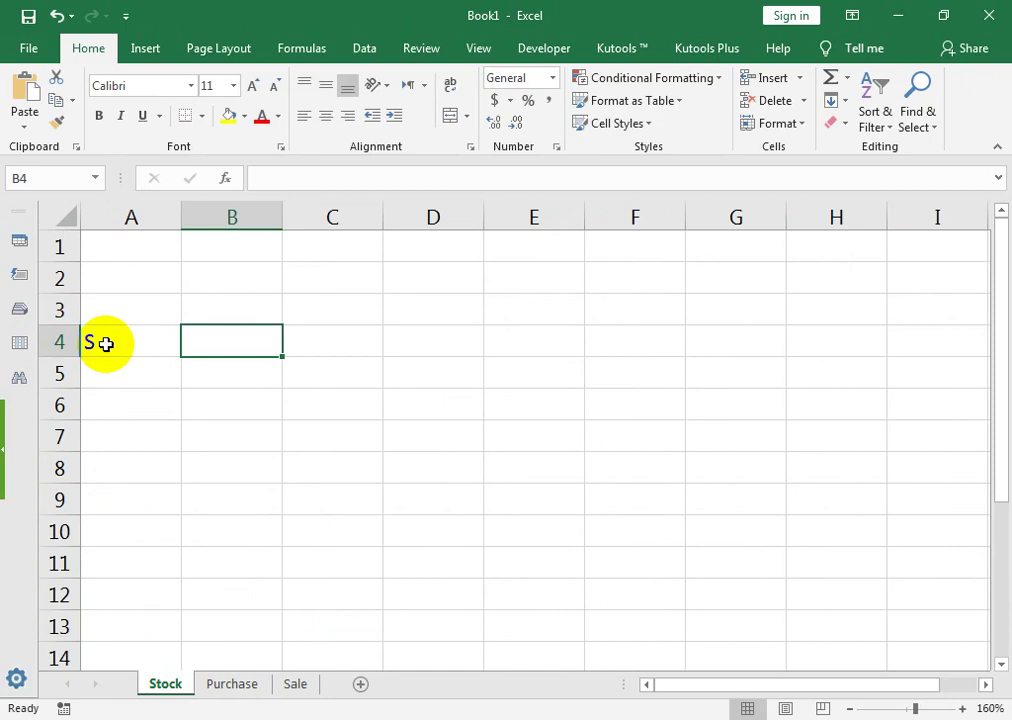
pyautogui.click(106, 344)
pyautogui.doubleClick(106, 344)
pyautogui.write('no')
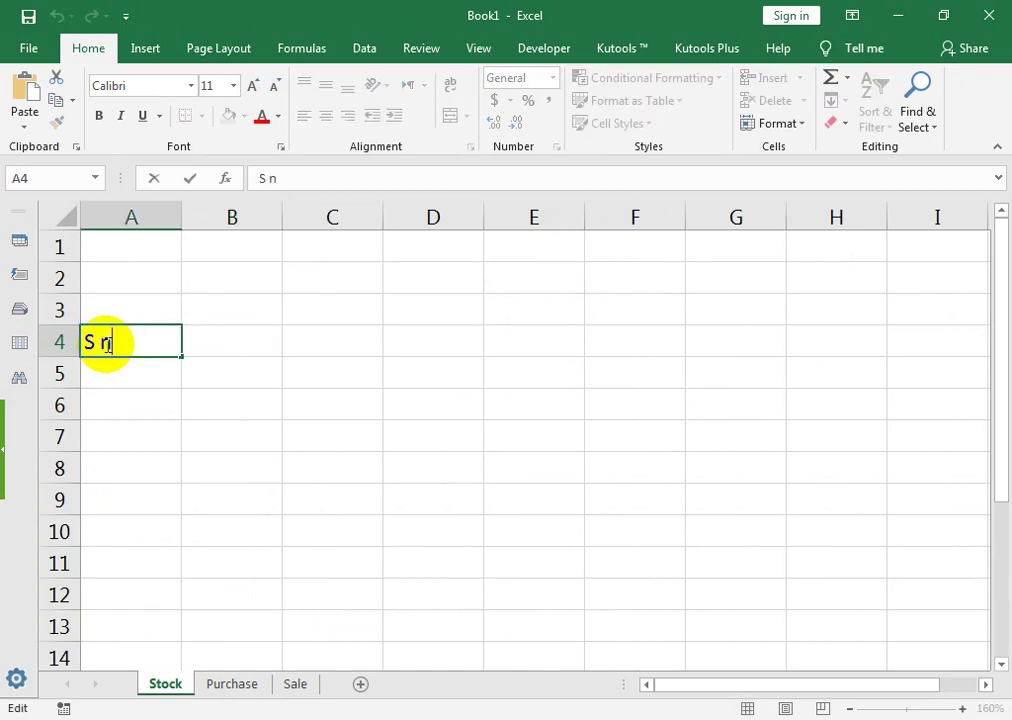
pyautogui.press('Tab')
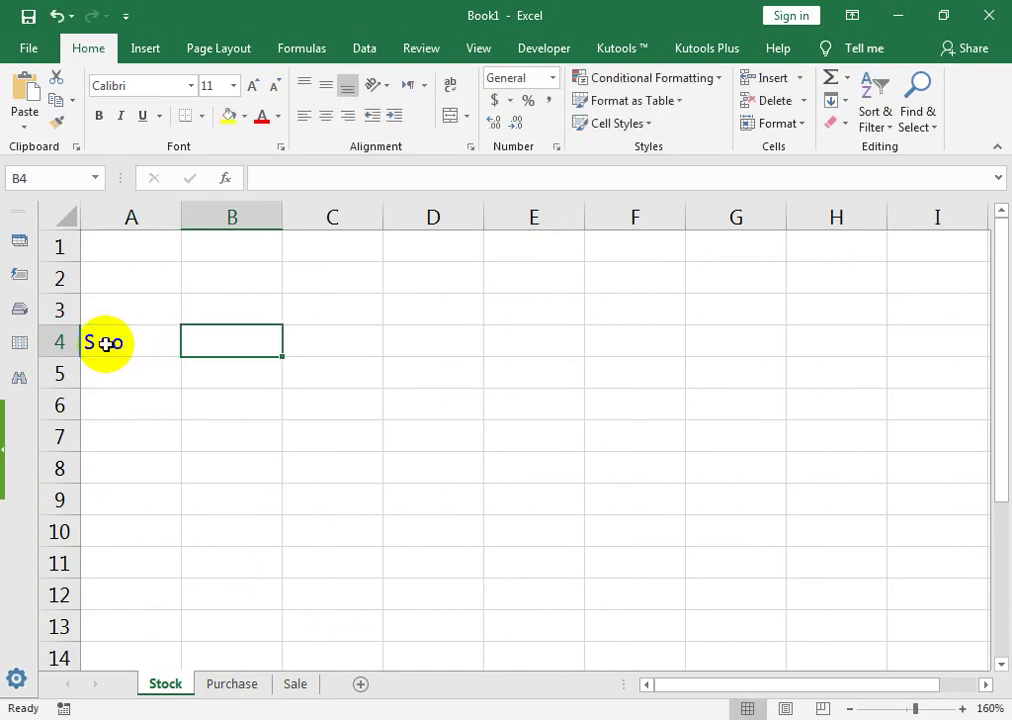
# Enter the headers Item Code, Descrption, Purchase QTY, Sale Qty and Current Stock in B4:F4
pyautogui.write('Item')
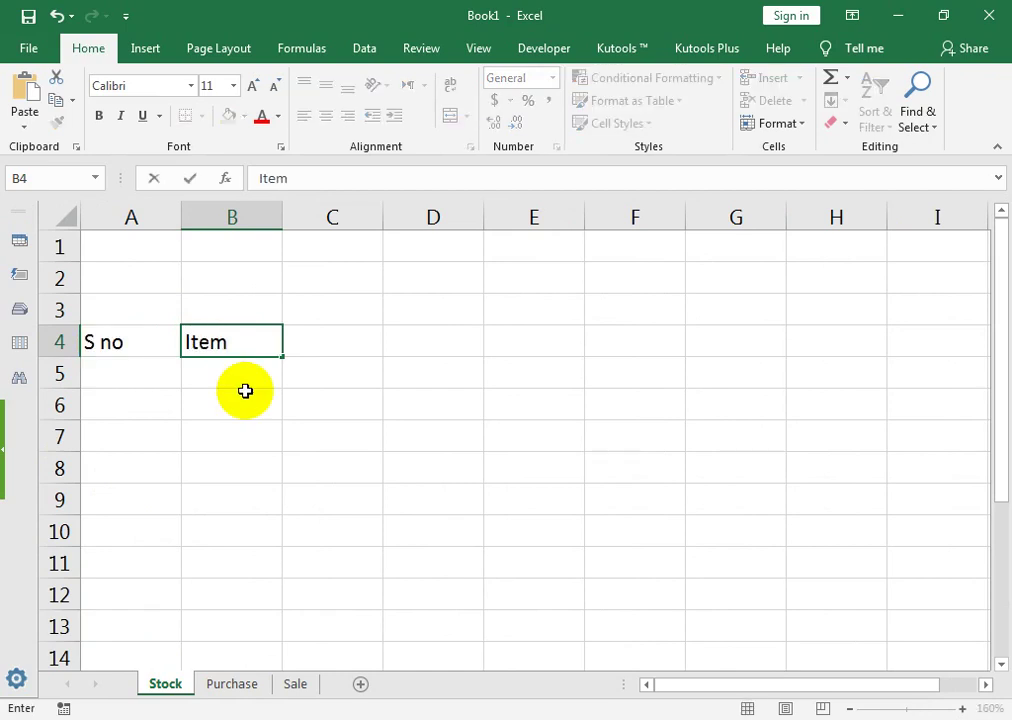
pyautogui.write(' Code')
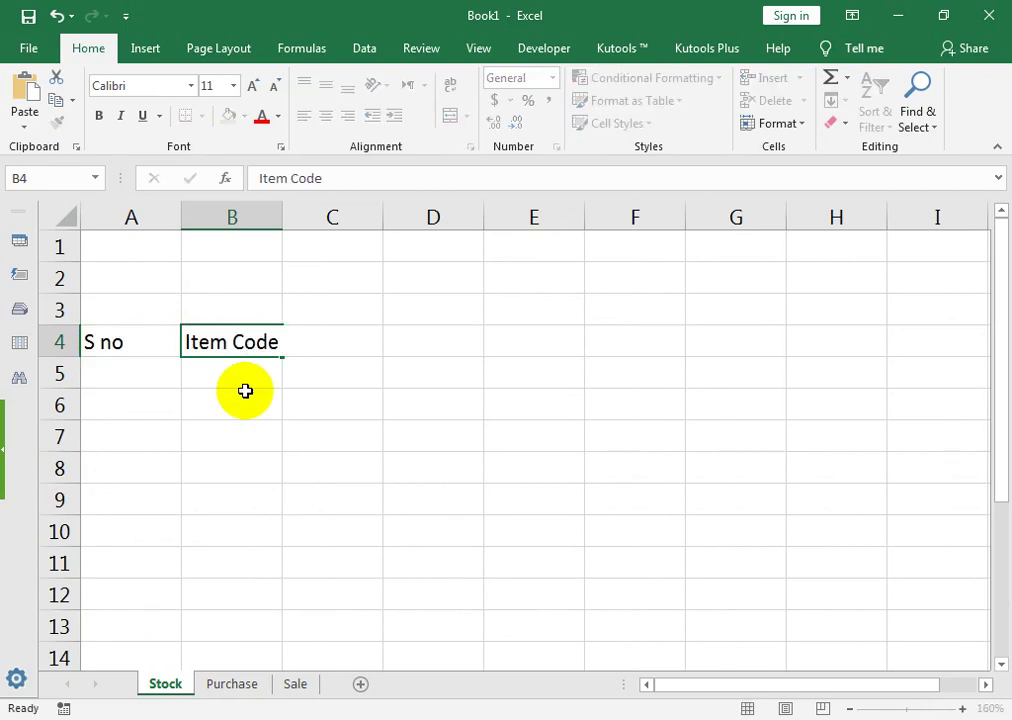
pyautogui.write('Descrption')
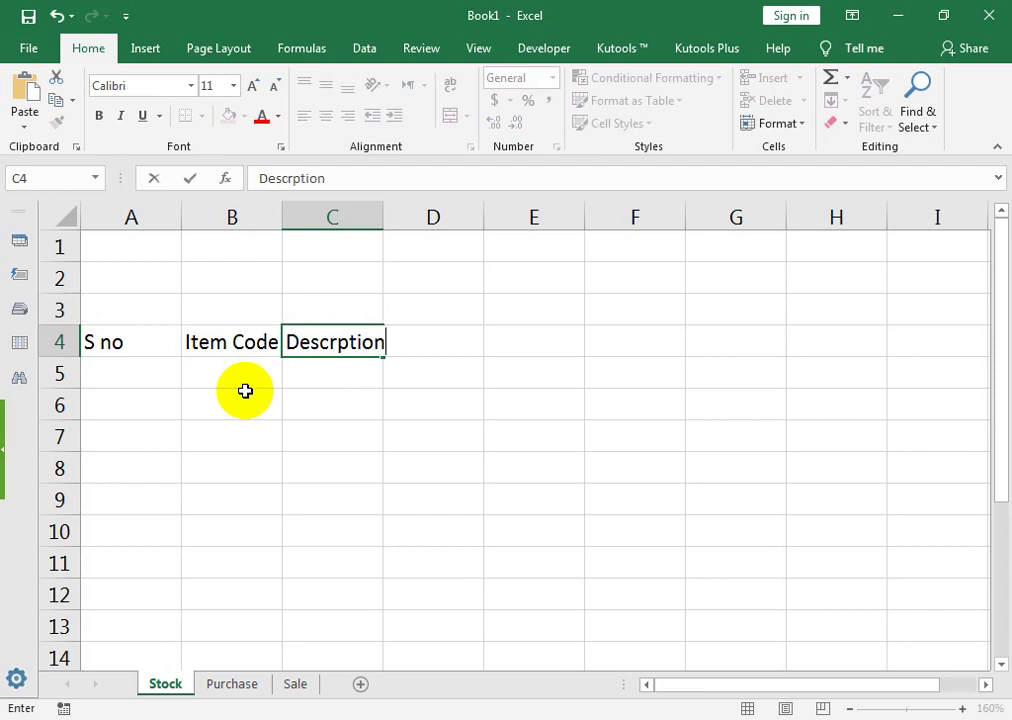
pyautogui.press('Tab')
pyautogui.write('Pu')
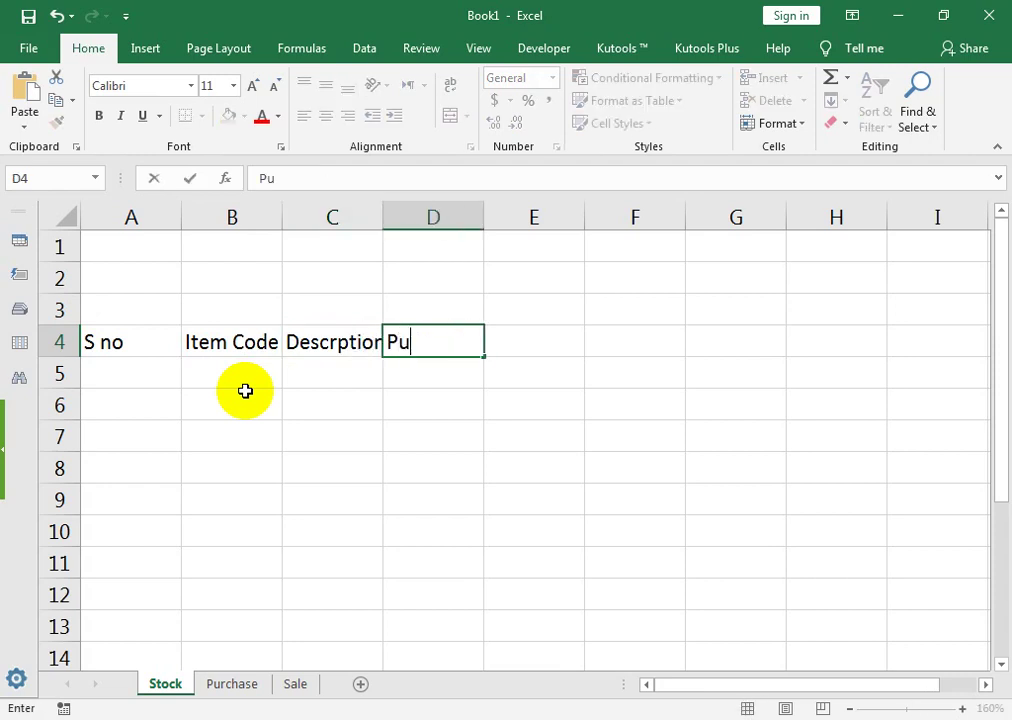
pyautogui.write('rchase QTY')
pyautogui.press('Tab')
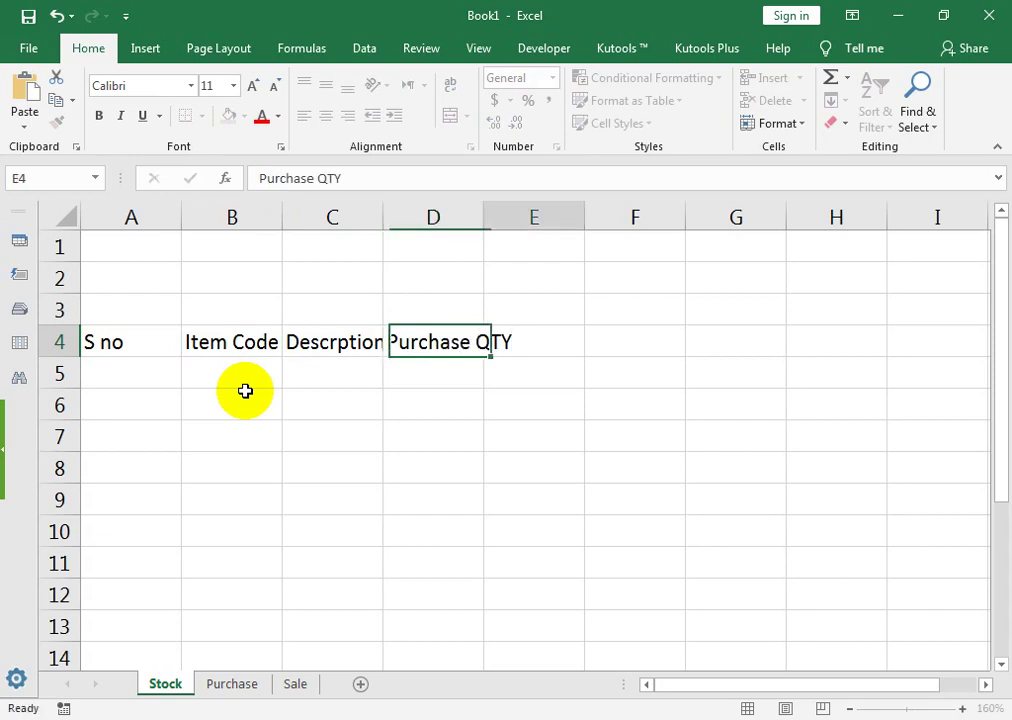
pyautogui.write('Sale Qt')
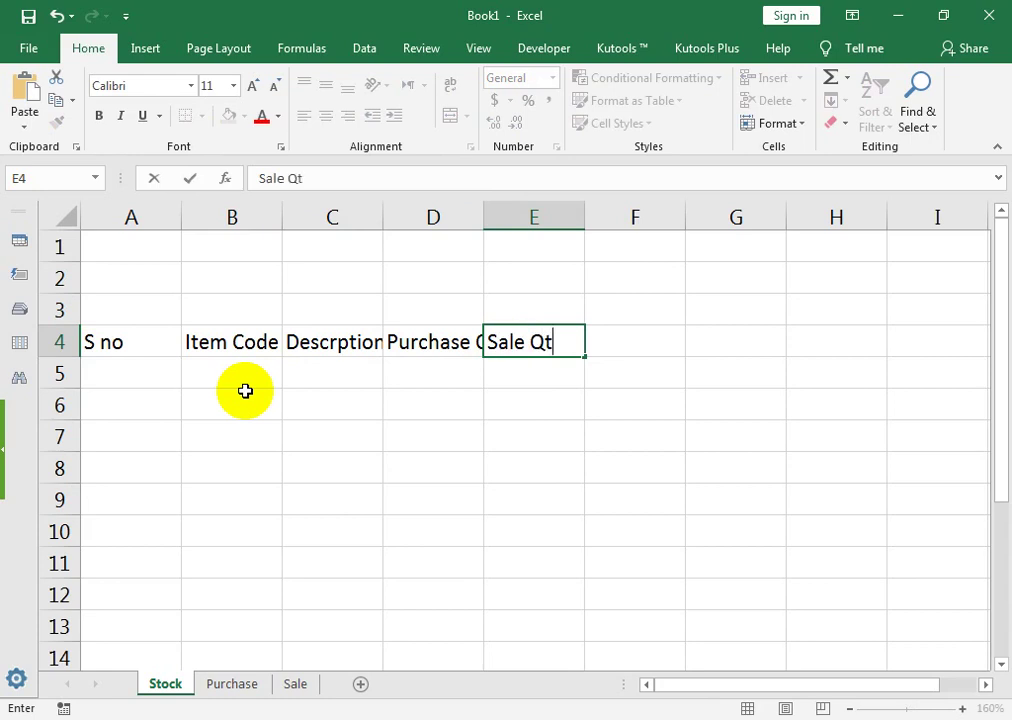
pyautogui.write('y')
pyautogui.press('Tab')
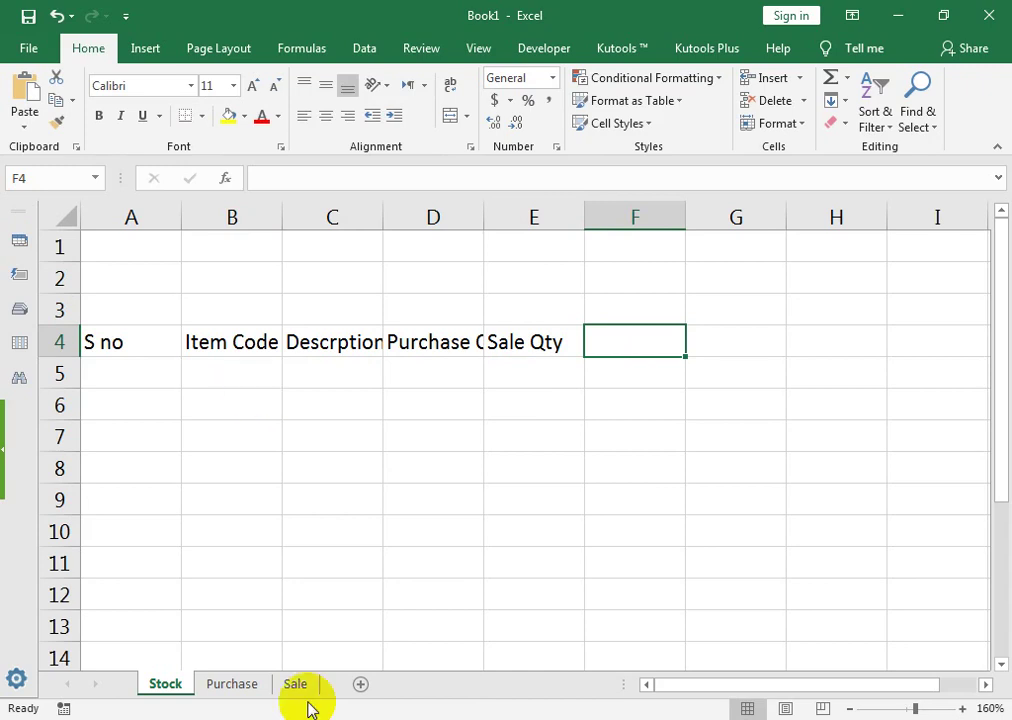
pyautogui.write('Current Stock')
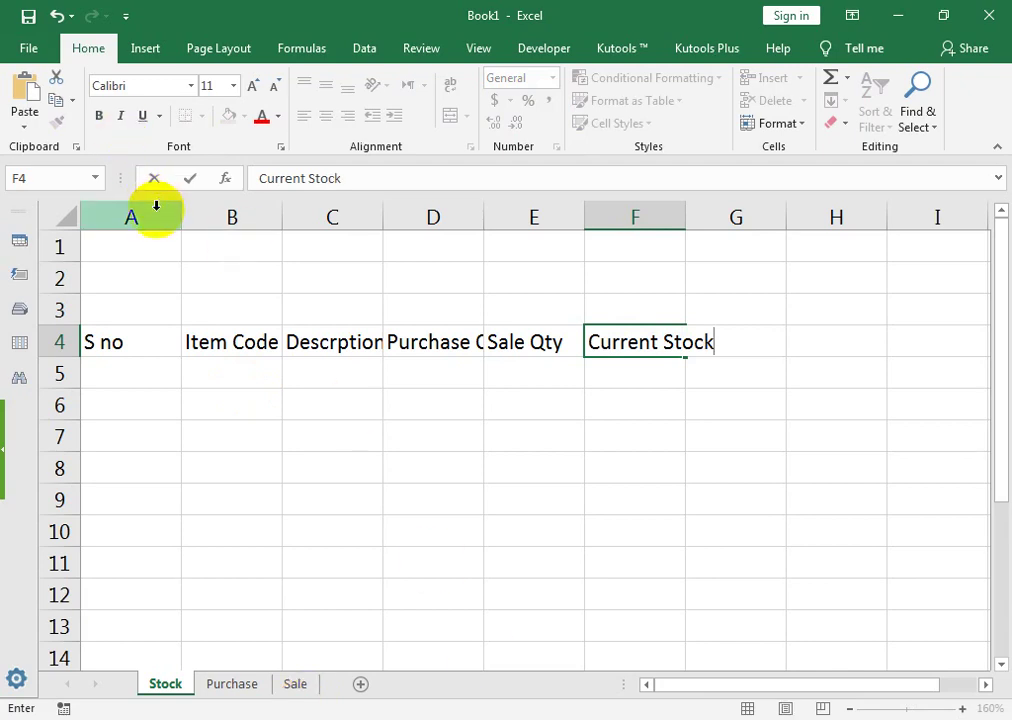
# Autofit the widths of columns A to F, and give A4:F12 all borders with a thick outside border
pyautogui.moveTo(154, 210); pyautogui.dragTo(605, 208)
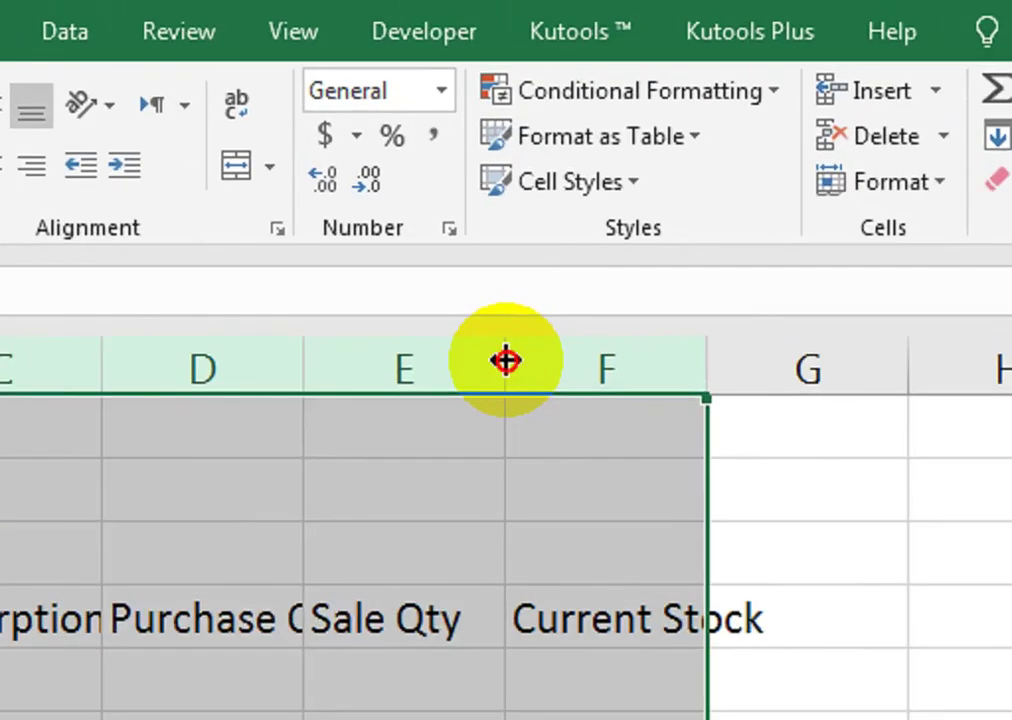
pyautogui.doubleClick(505, 360)
pyautogui.moveTo(108, 345); pyautogui.dragTo(637, 607)
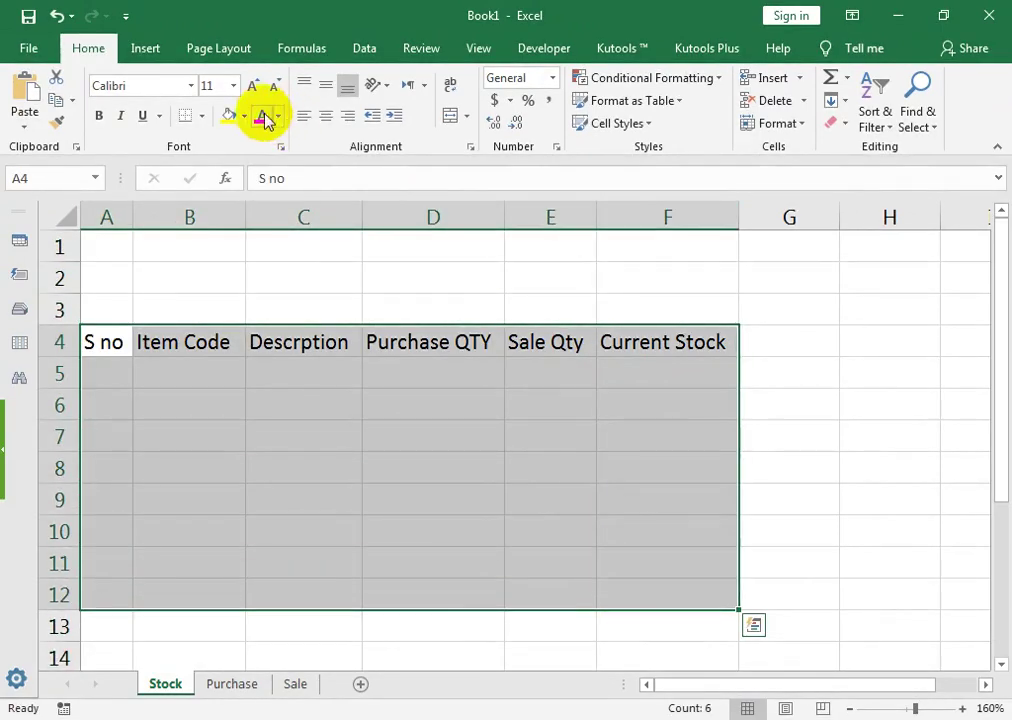
pyautogui.click(201, 116)
pyautogui.click(212, 287)
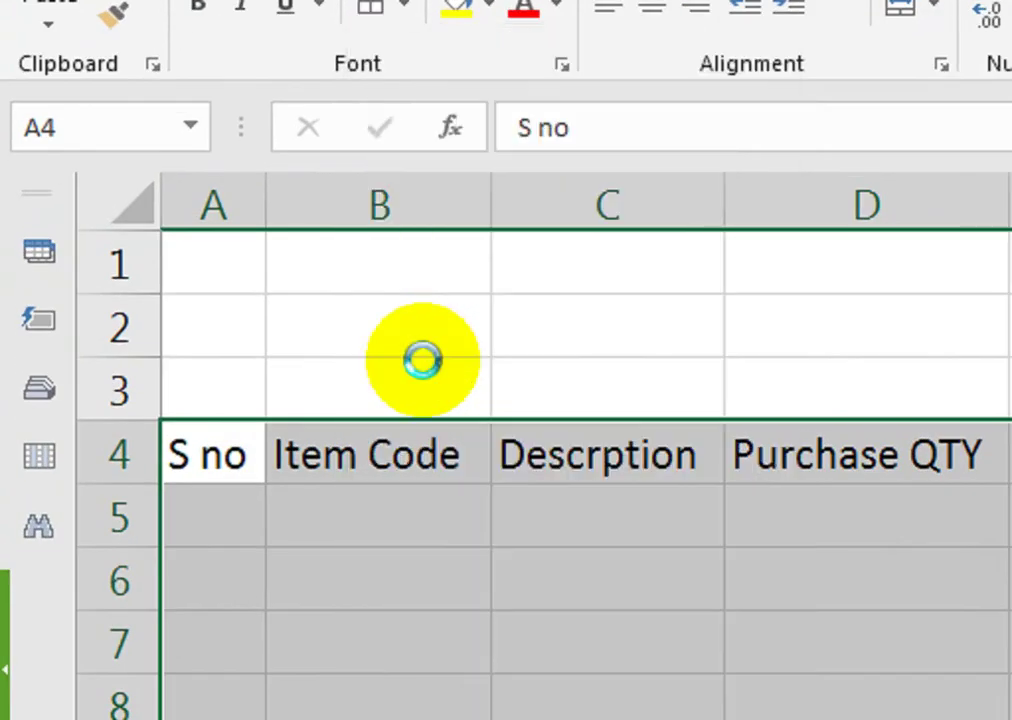
pyautogui.click(200, 117)
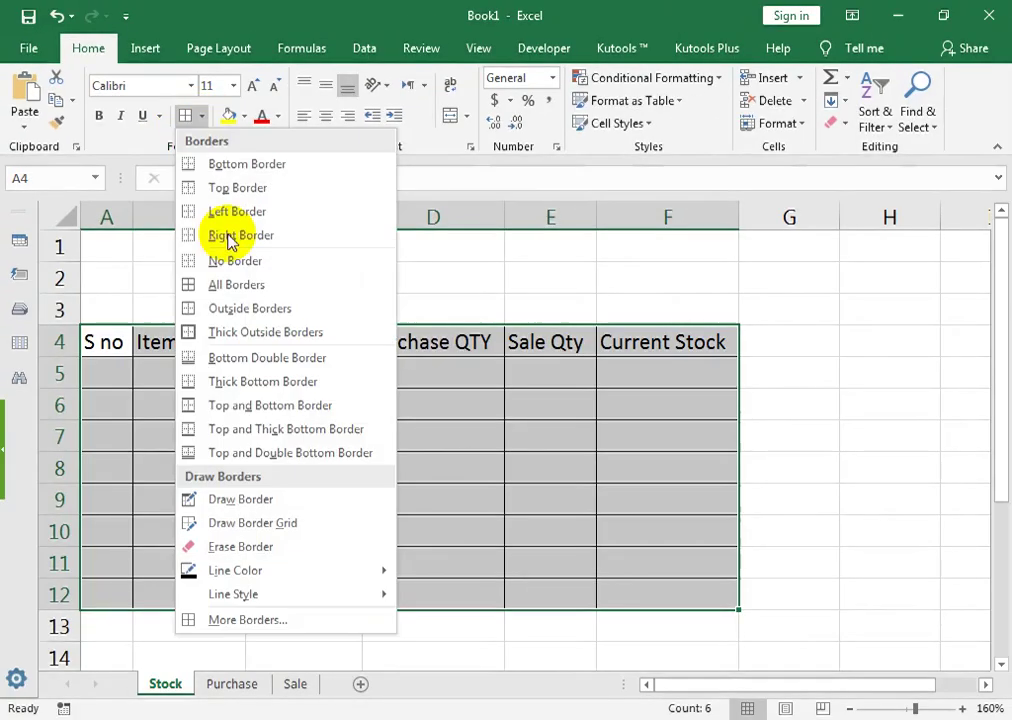
pyautogui.click(240, 336)
# Make the header row A4:F4 bold
pyautogui.moveTo(136, 343); pyautogui.dragTo(619, 346)
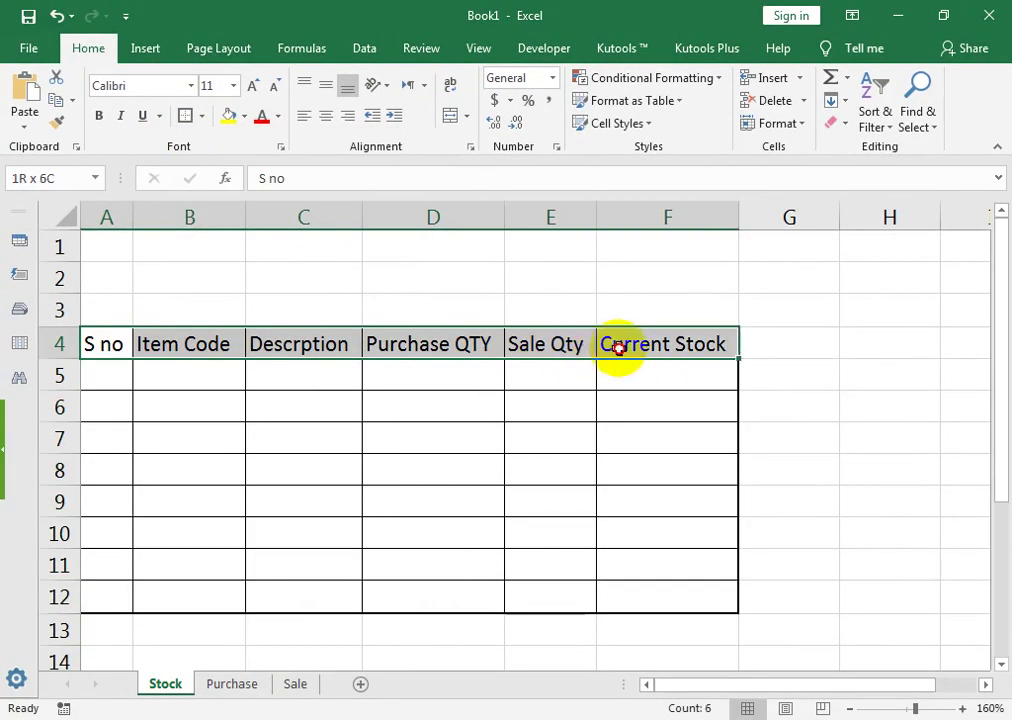
pyautogui.click(99, 116)
pyautogui.click(287, 404)
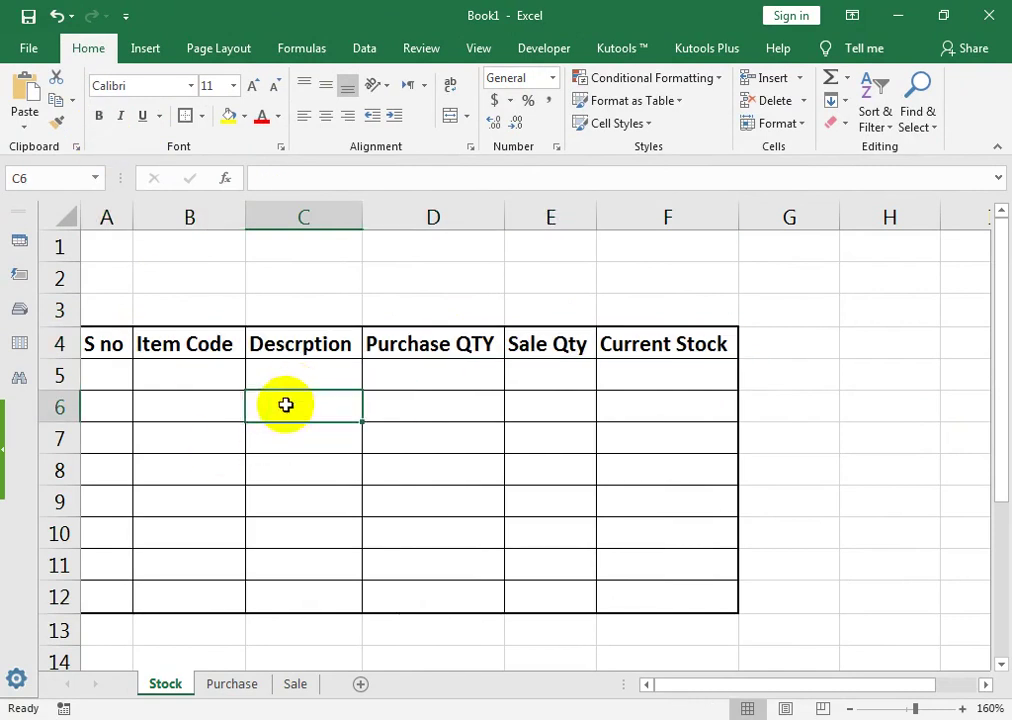
# Number the rows 1 to 8 in A5:A12 by filling down a series that starts with 1 and 2
pyautogui.click(95, 375)
pyautogui.write('1')
pyautogui.press('Return')
pyautogui.write('2')
pyautogui.moveTo(95, 375); pyautogui.dragTo(129, 622)
# Enter item code 134 in B5 and fill the series down through B12, increasing by one per row
pyautogui.click(181, 357)
pyautogui.click(180, 380)
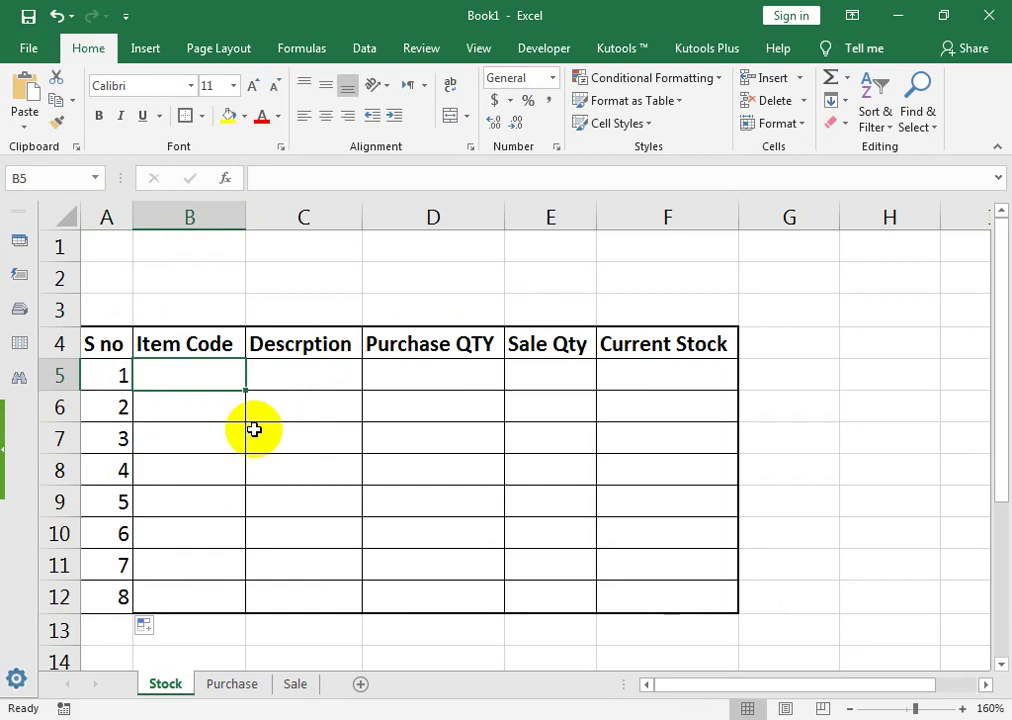
pyautogui.write('13')
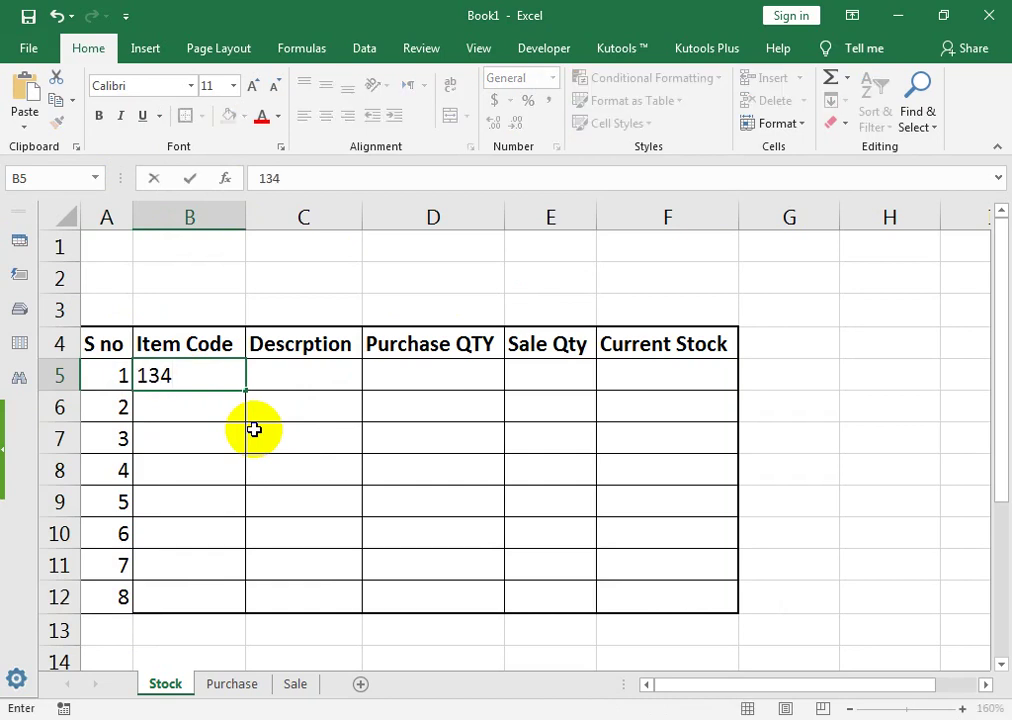
pyautogui.write('4')
pyautogui.moveTo(247, 390); pyautogui.dragTo(260, 607)
# Enter the item descriptions Computer in C5 and Laptop in C6
pyautogui.click(316, 382)
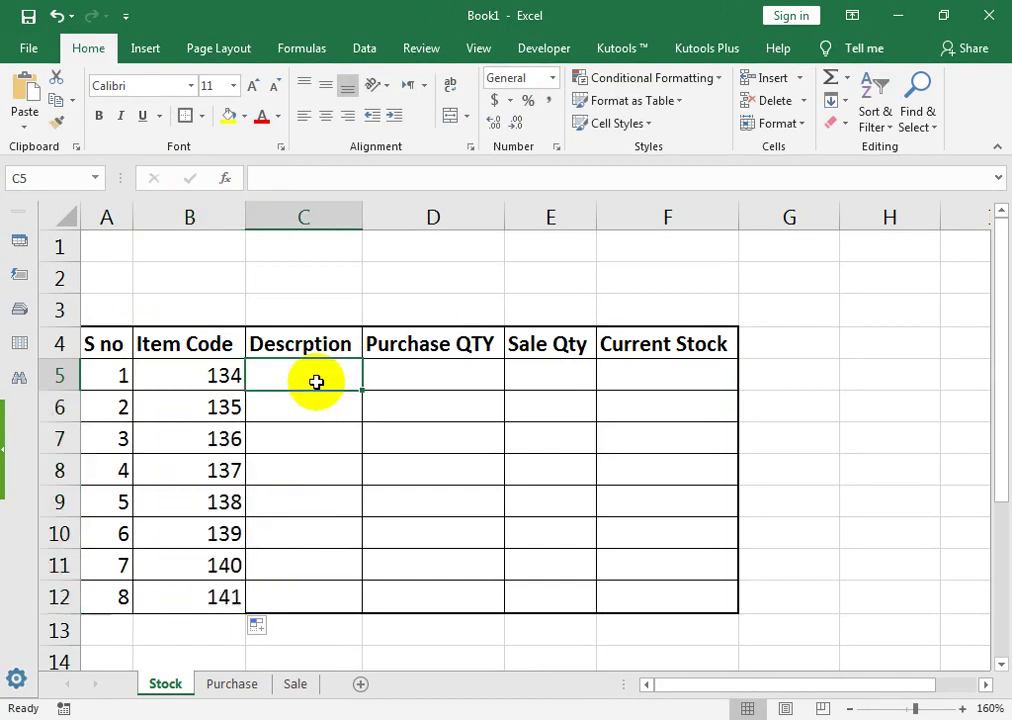
pyautogui.write('Copmuter')
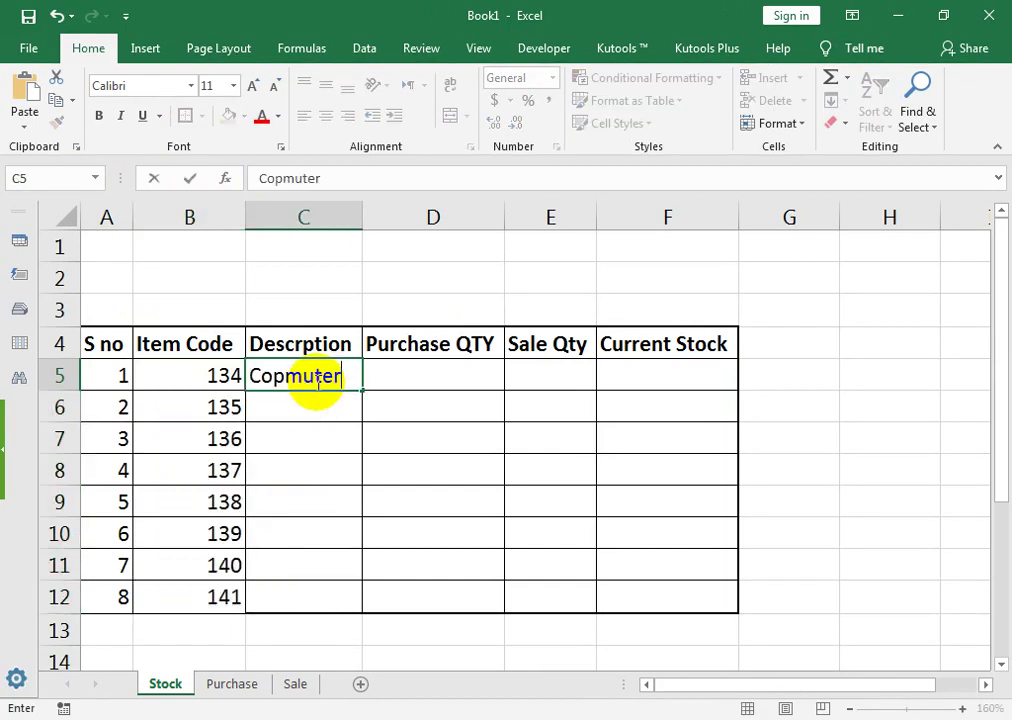
pyautogui.press('BackSpace')
pyautogui.press('BackSpace')
pyautogui.press('BackSpace')
pyautogui.press('BackSpace')
pyautogui.press('BackSpace')
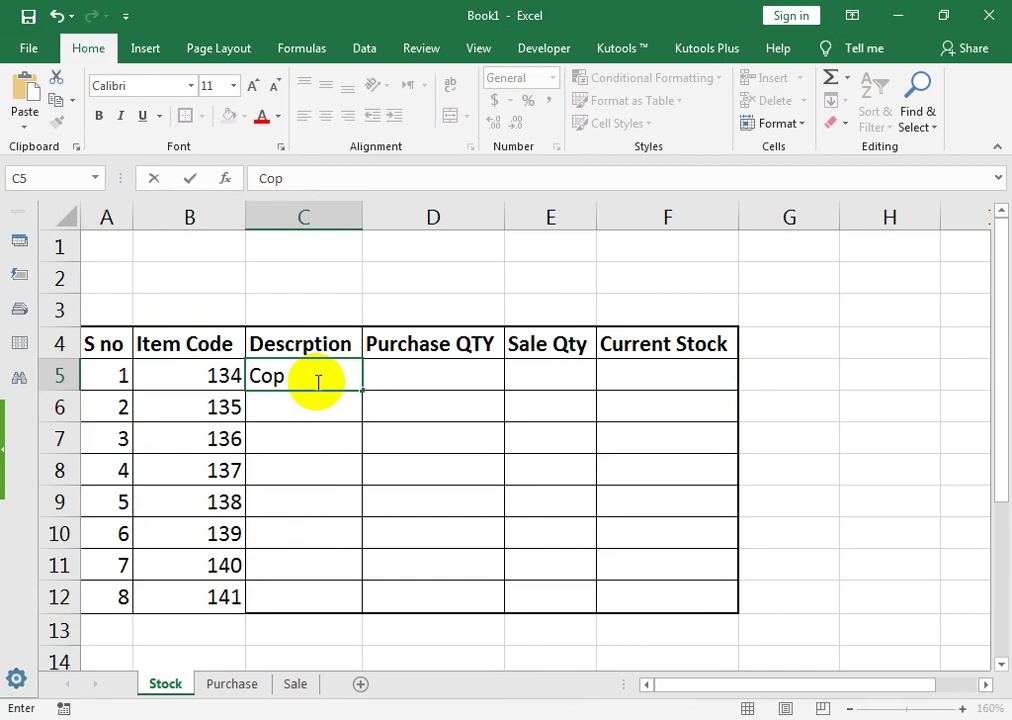
pyautogui.write('mputer')
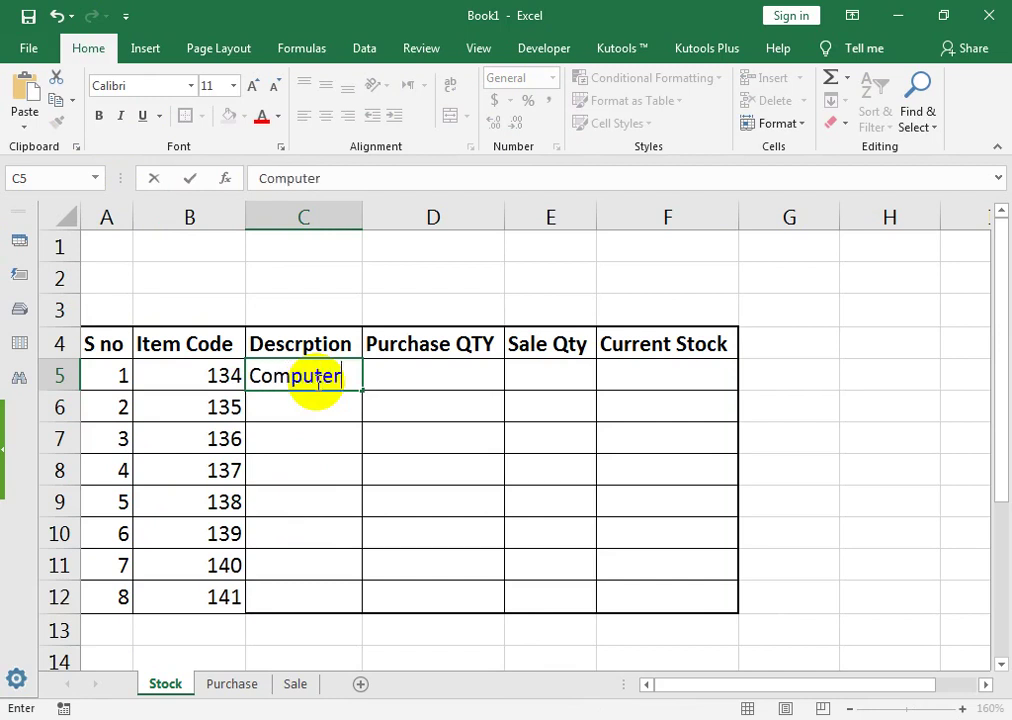
pyautogui.press('Return')
pyautogui.write('Lapto')
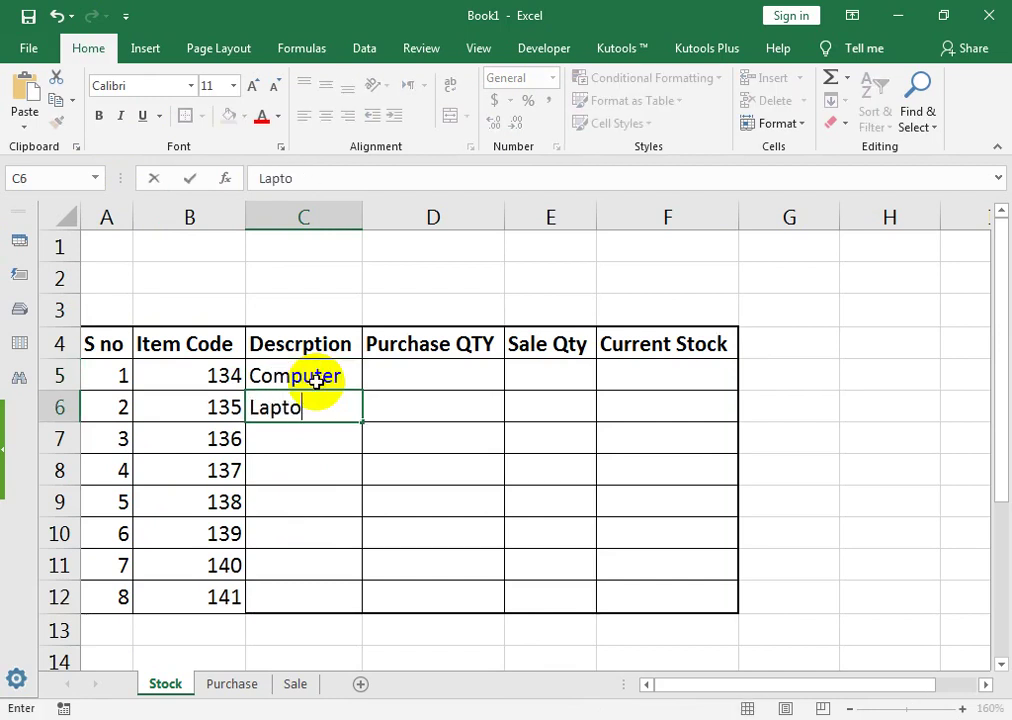
pyautogui.write('p')
pyautogui.press('Return')
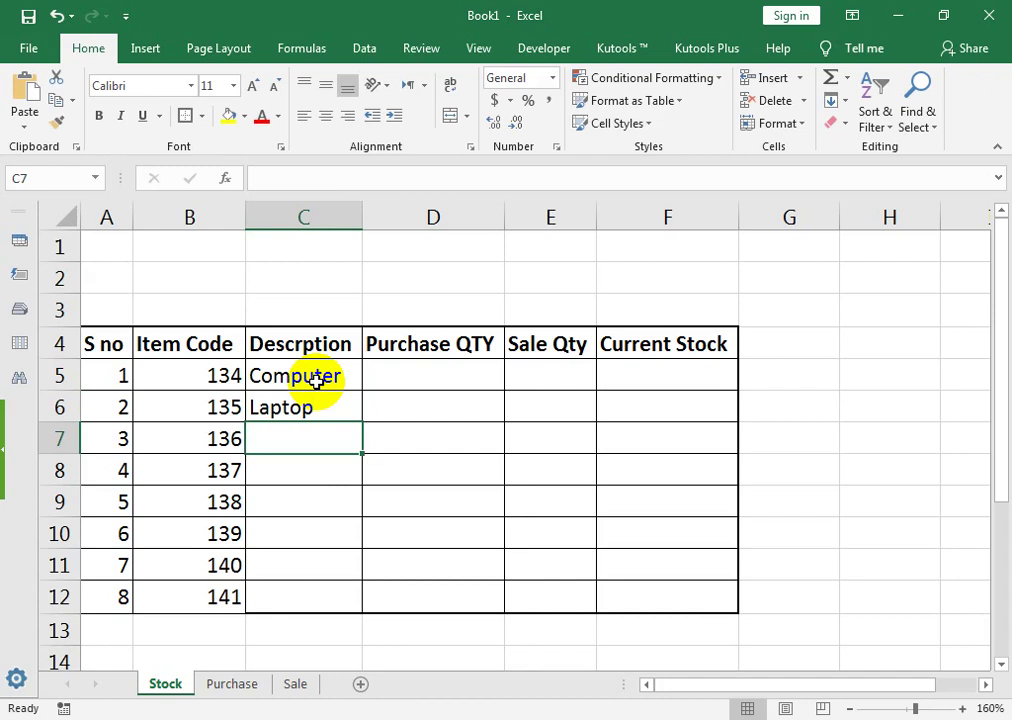
# Enter the item descriptions Games in C7 and Software in C8
pyautogui.write('Games')
pyautogui.press('Return')
pyautogui.write('S')
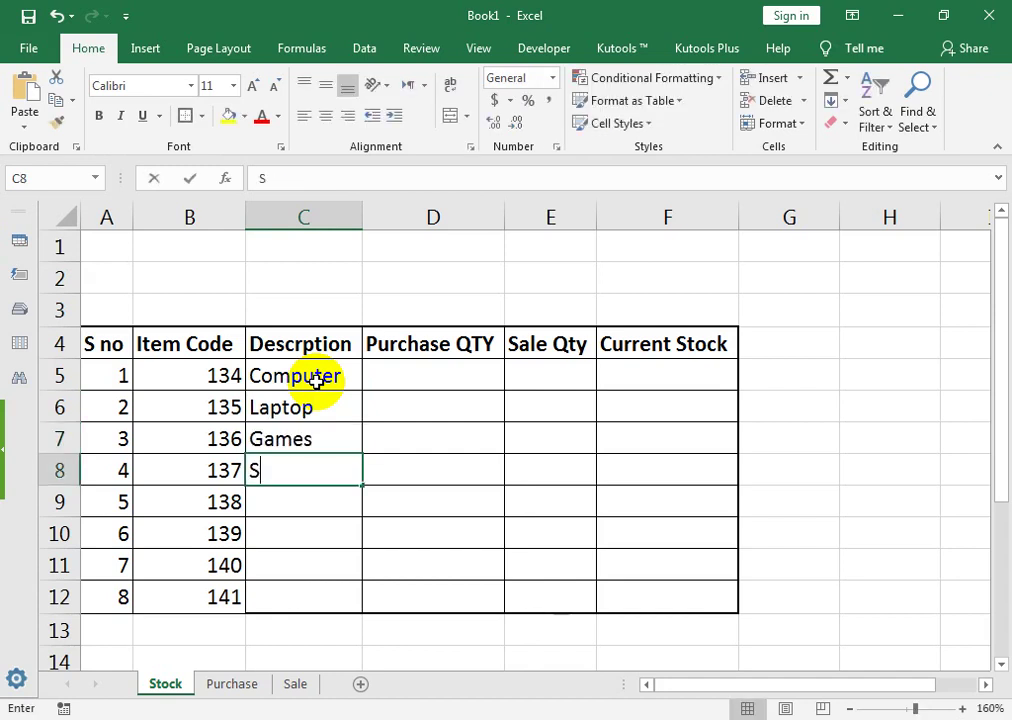
pyautogui.write('oftwar')
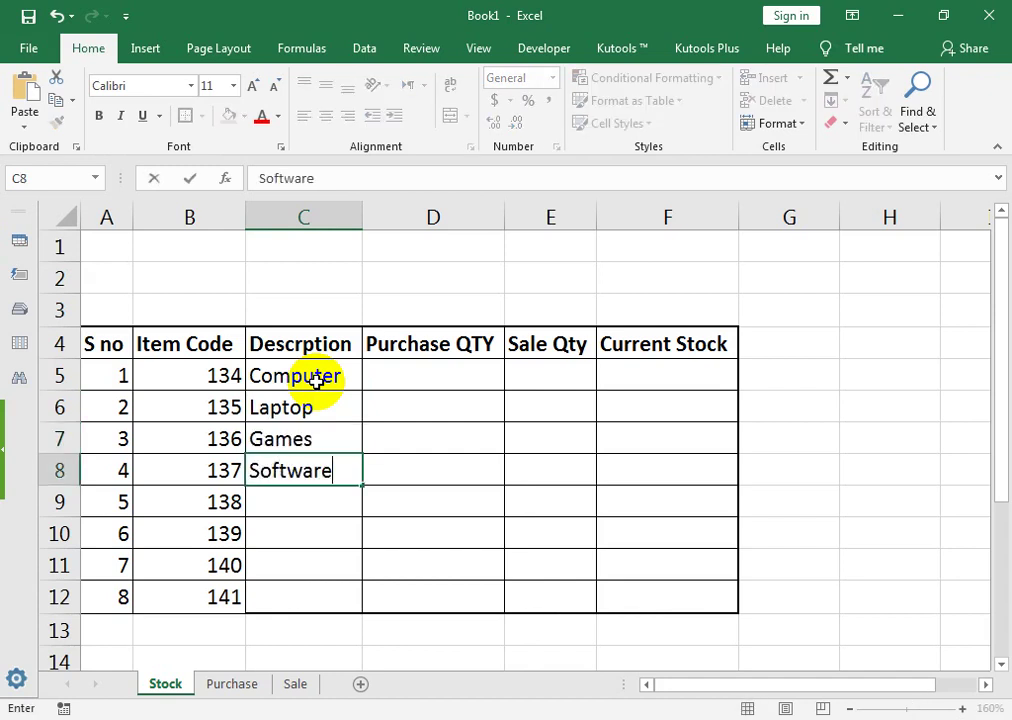
pyautogui.write('eaker')
pyautogui.press('Return')
pyautogui.write('Spe')
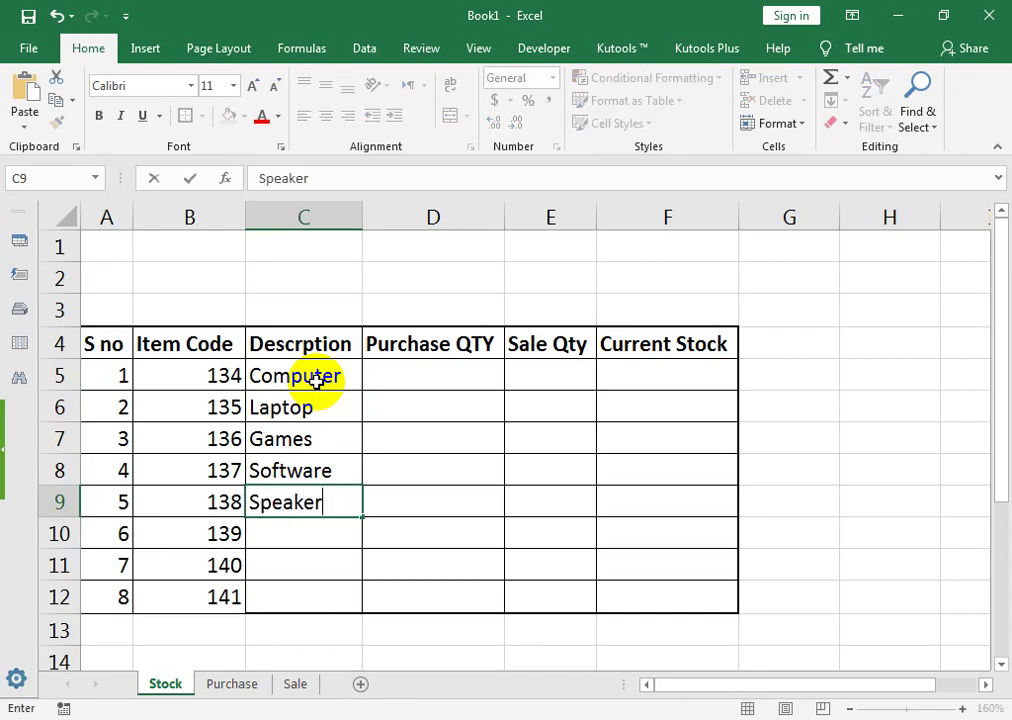
pyautogui.press('Return')
pyautogui.press('Up')
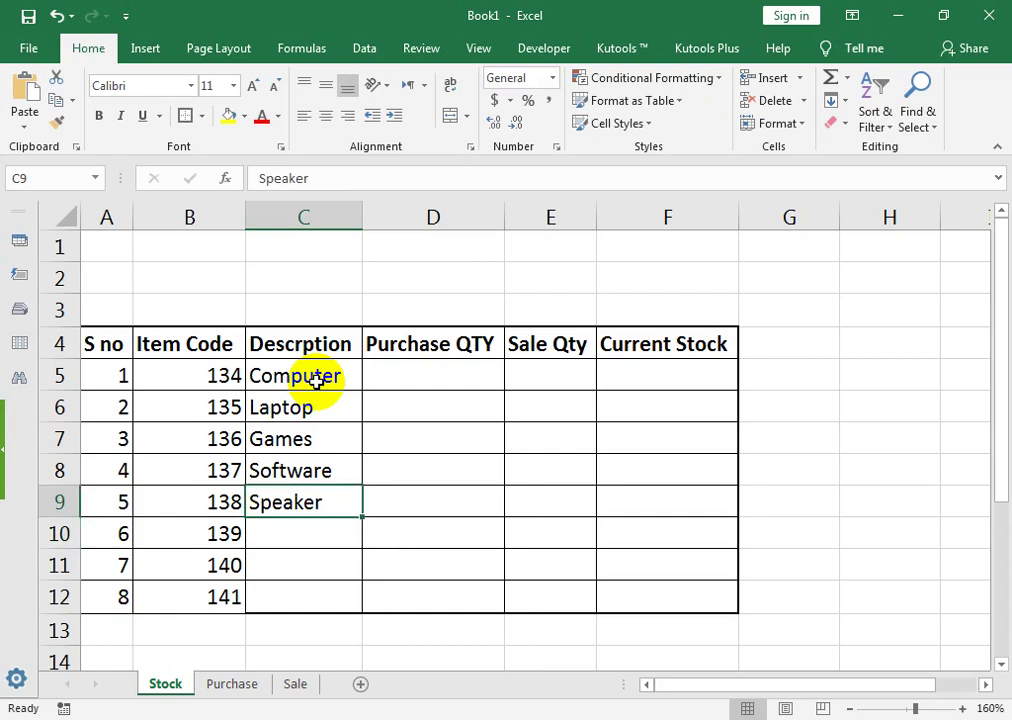
# Enter the item descriptions LED in C9 and LCD in C10
pyautogui.write('LED')
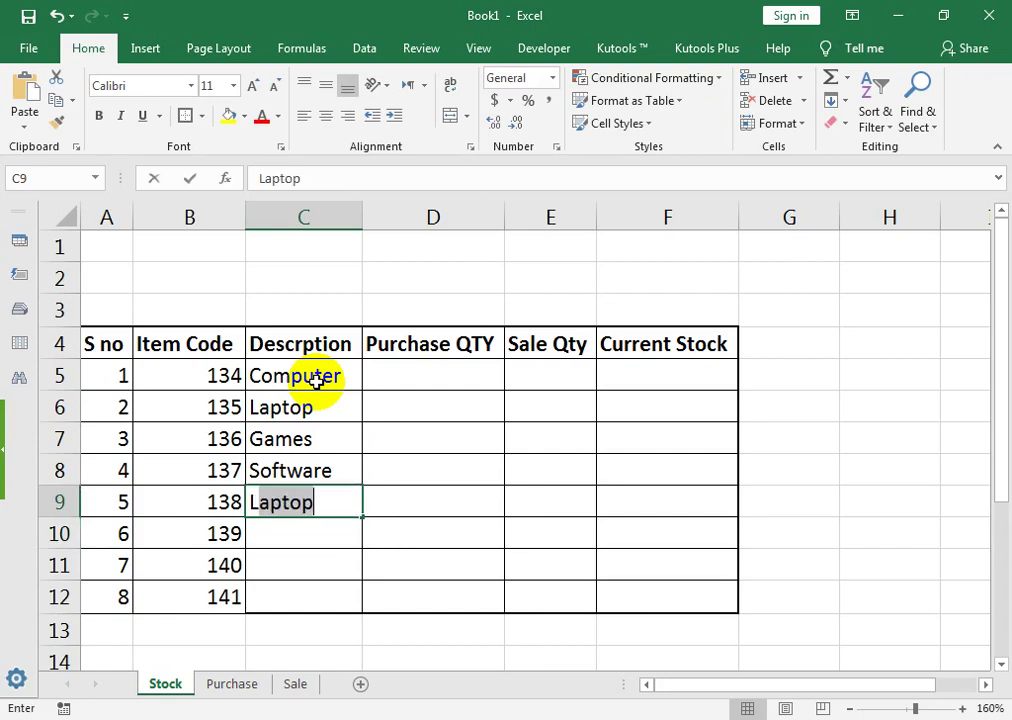
pyautogui.press('Return')
pyautogui.write('LCD')
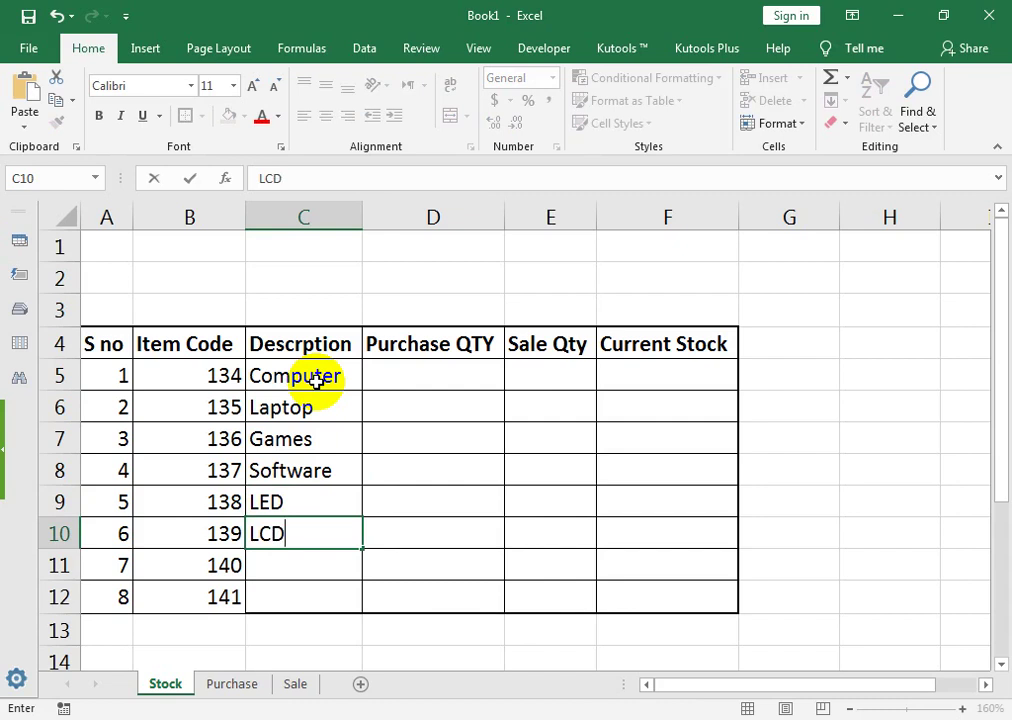
pyautogui.press('Return')
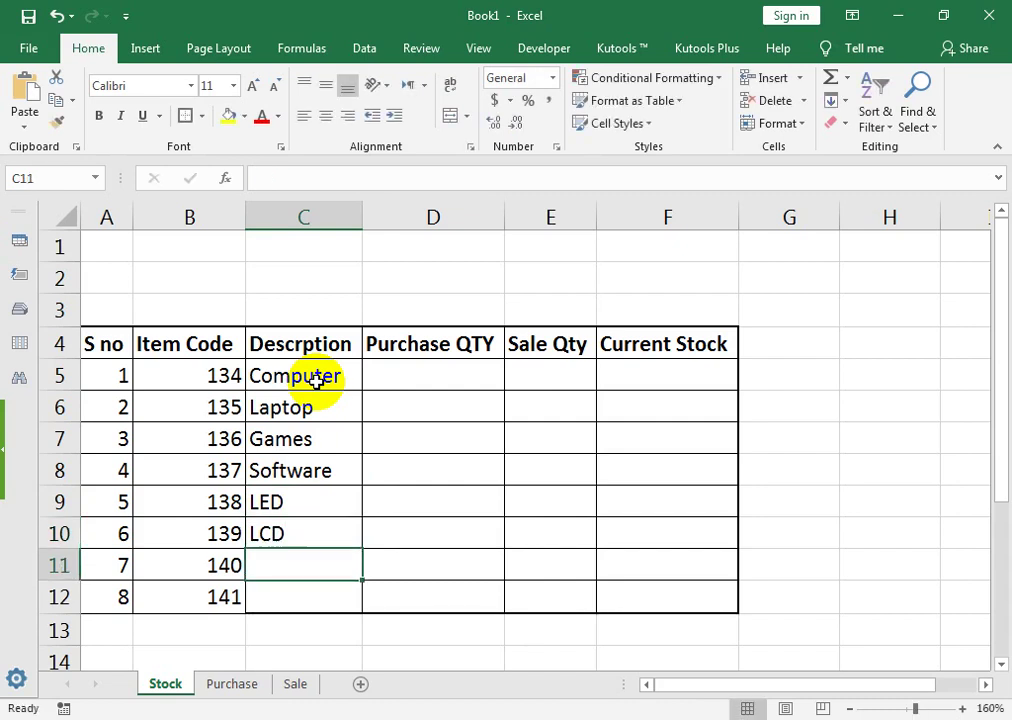
# Enter the item descriptions Board in C11 and RAM in C12, and return to the first Purchase QTY cell, D5
pyautogui.write('Boar')
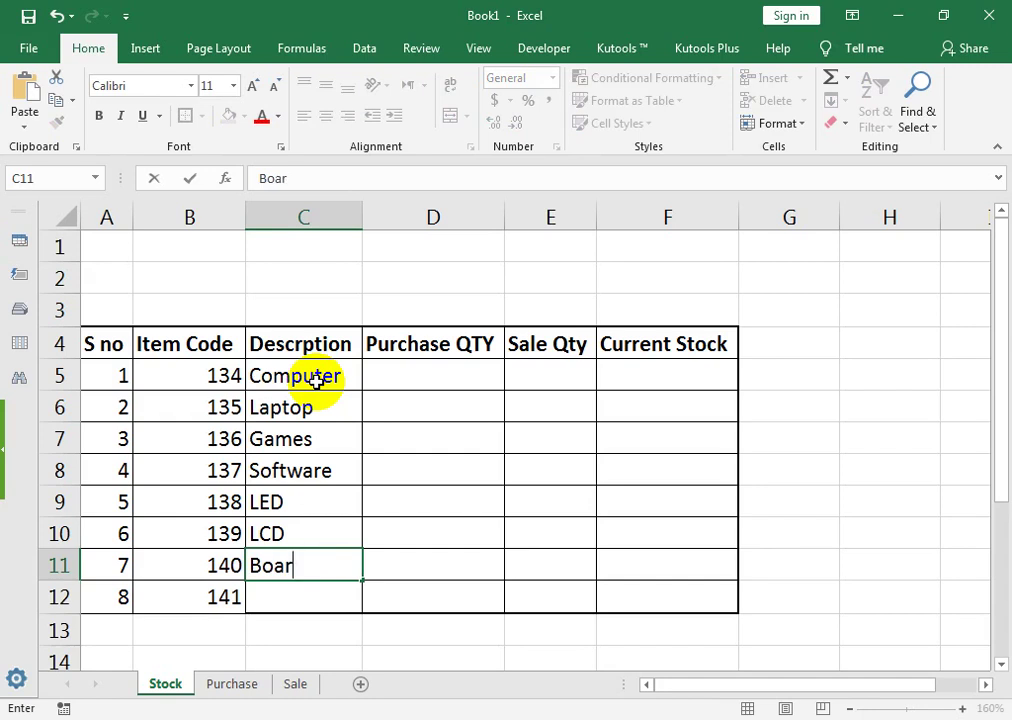
pyautogui.write('d')
pyautogui.press('Return')
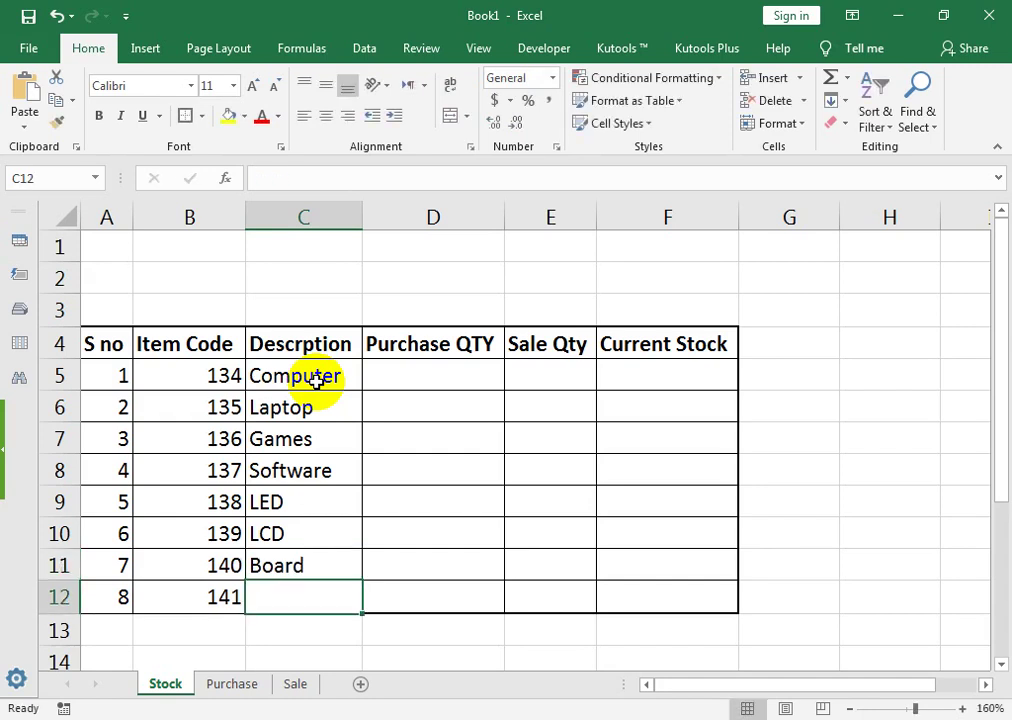
pyautogui.write('RA')
pyautogui.press('Right')
pyautogui.press('Up')
pyautogui.press('Up')
pyautogui.press('Up')
pyautogui.press('Up')
pyautogui.press('Up')
pyautogui.press('Up')
pyautogui.press('Up')
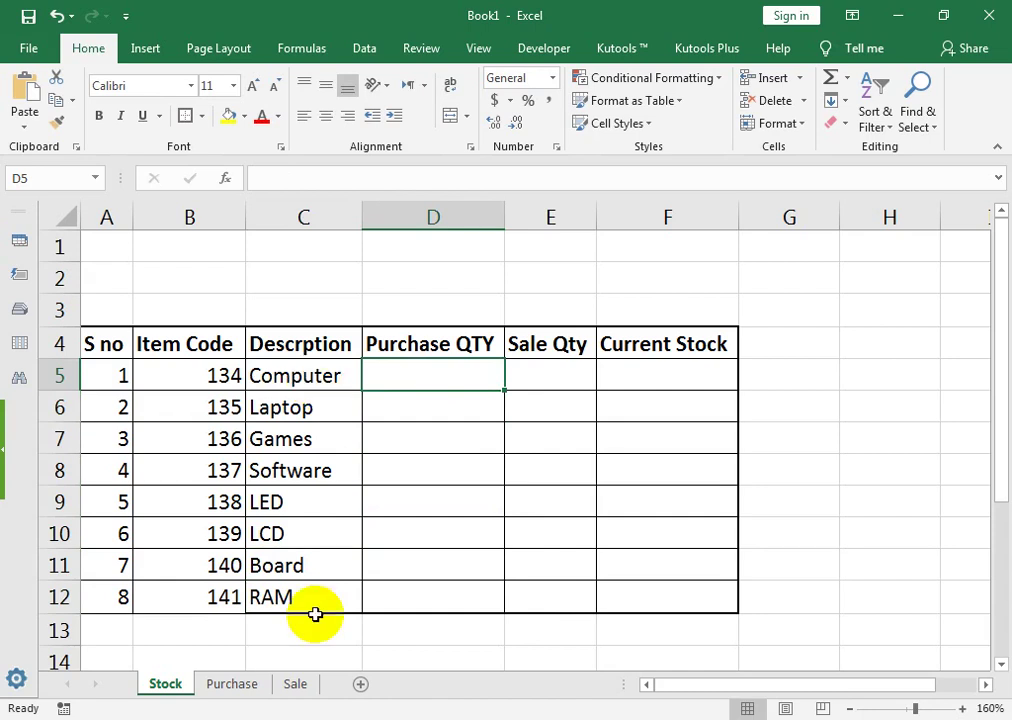
# On the Purchase sheet, enter the headers S no in A4 and Purchase Invoice no in B4
pyautogui.click(233, 684)
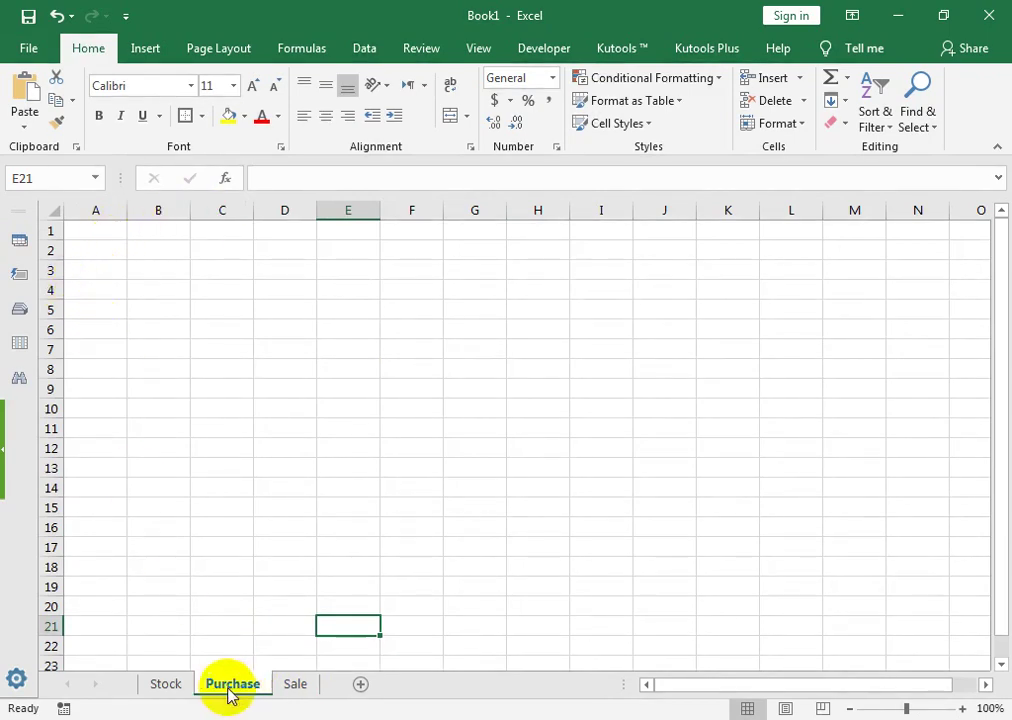
pyautogui.click(165, 683)
pyautogui.click(256, 689)
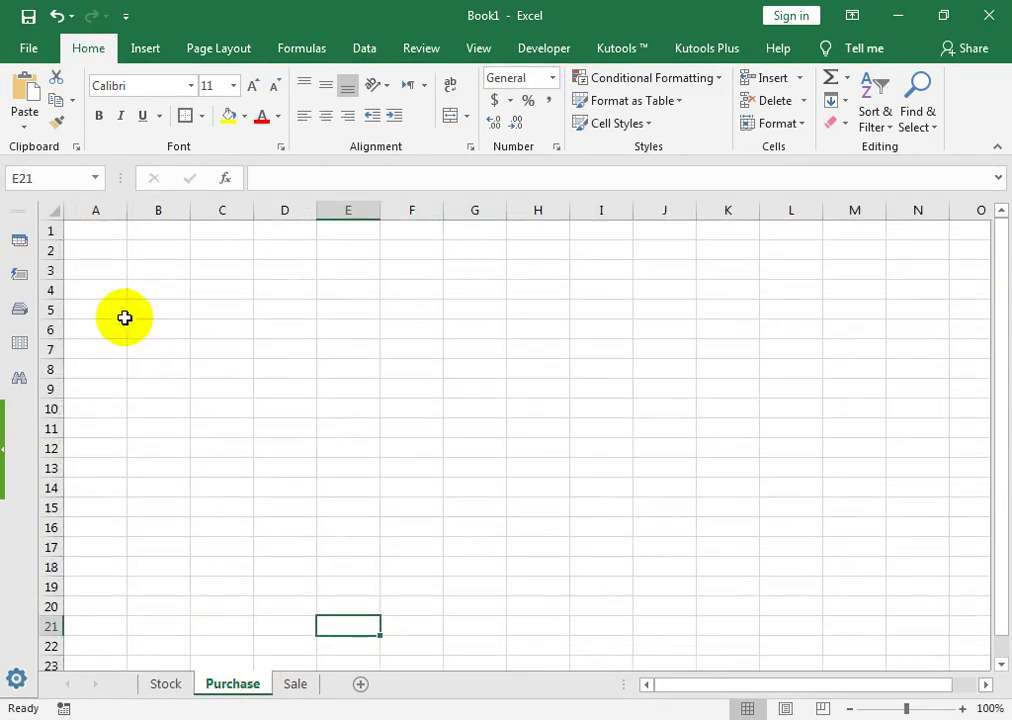
pyautogui.moveTo(97, 294); pyautogui.dragTo(574, 494)
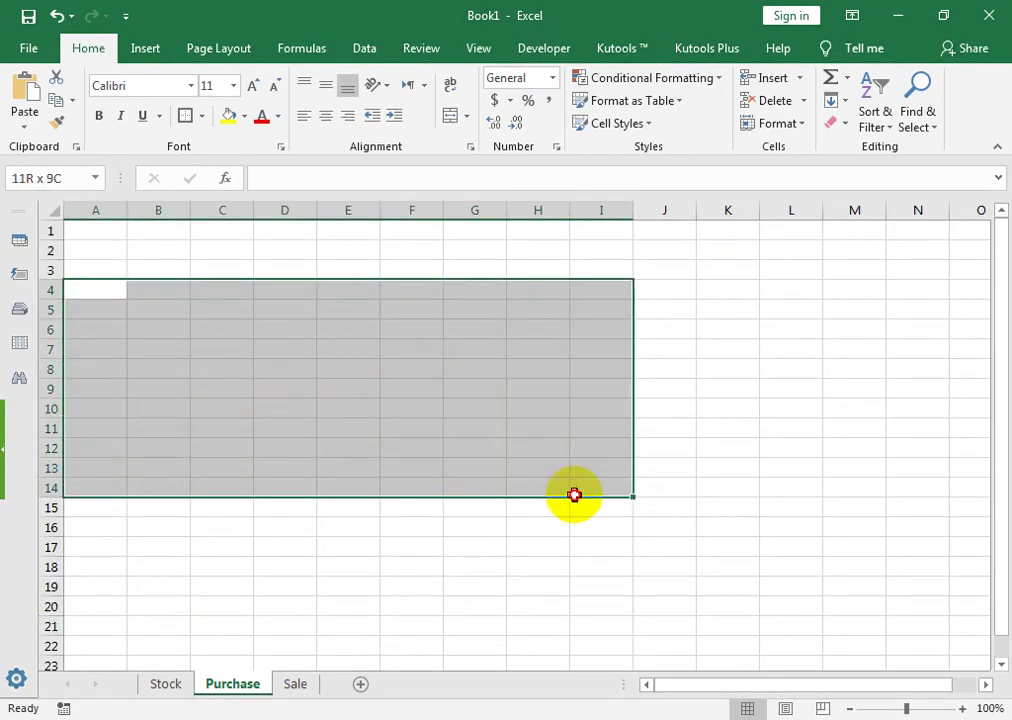
pyautogui.click(478, 45)
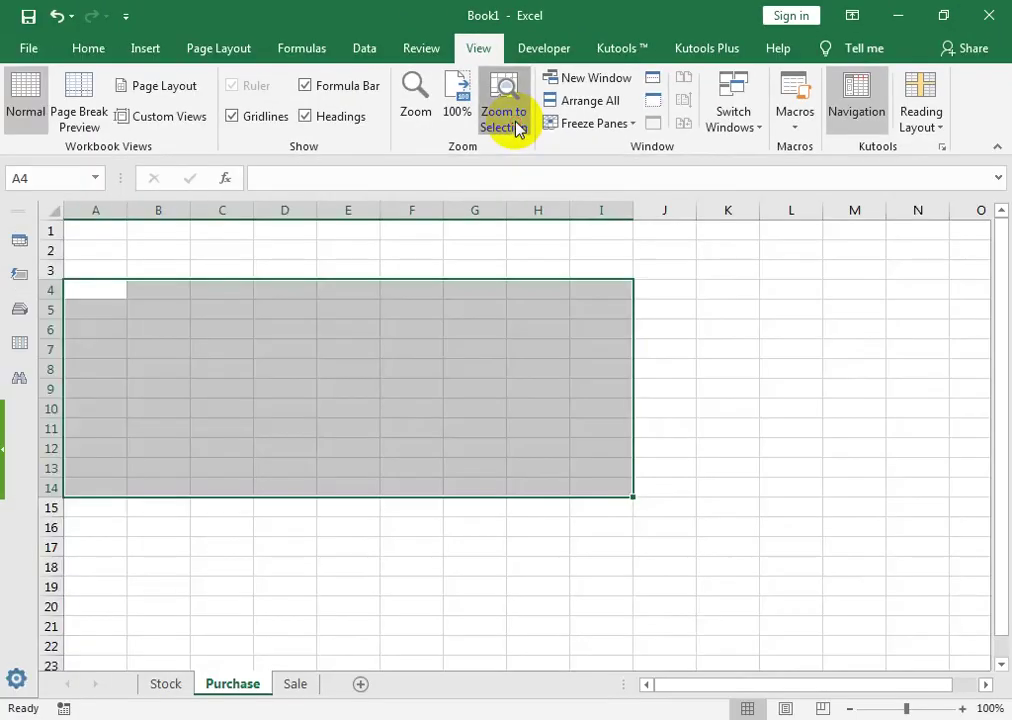
pyautogui.click(383, 248)
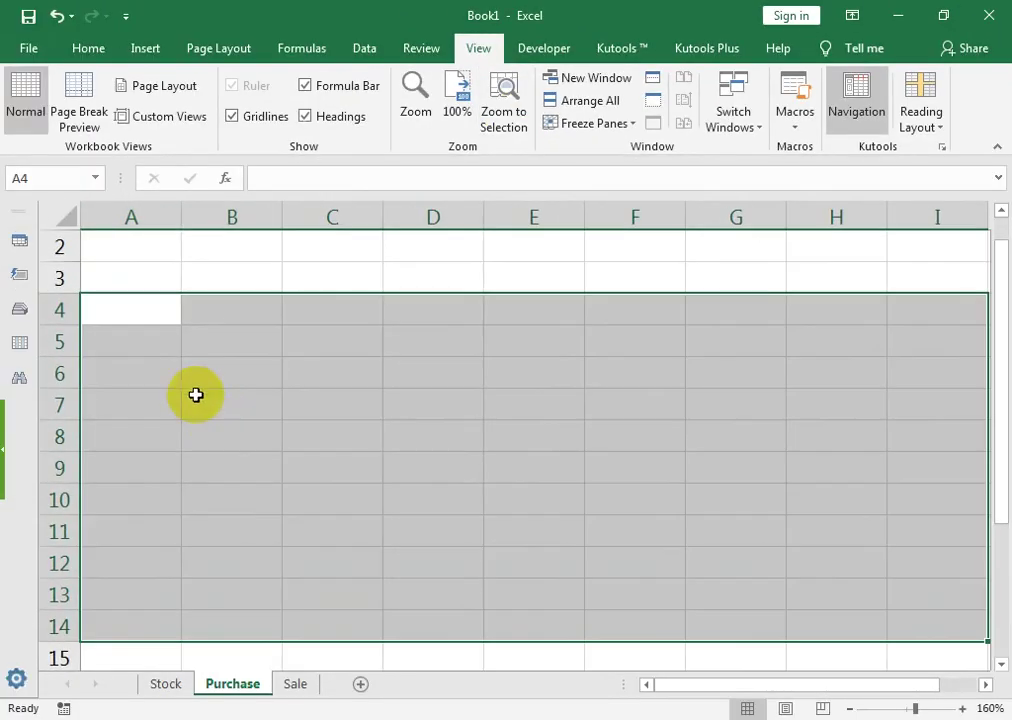
pyautogui.click(132, 308)
pyautogui.write('S')
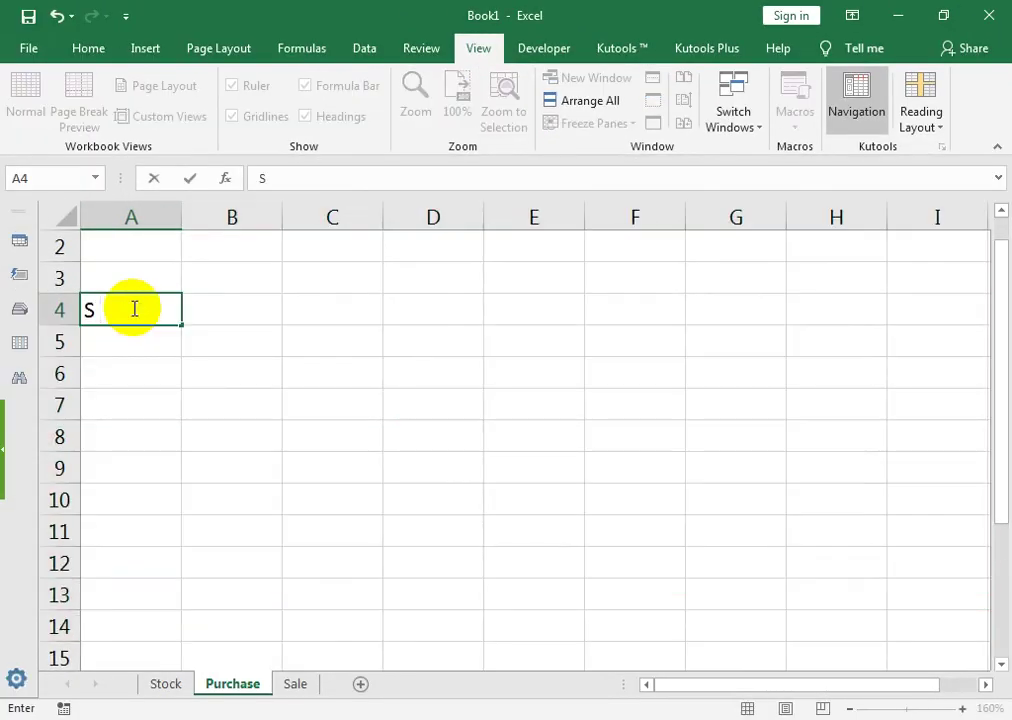
pyautogui.write(' no')
pyautogui.press('Tab')
pyautogui.write('{')
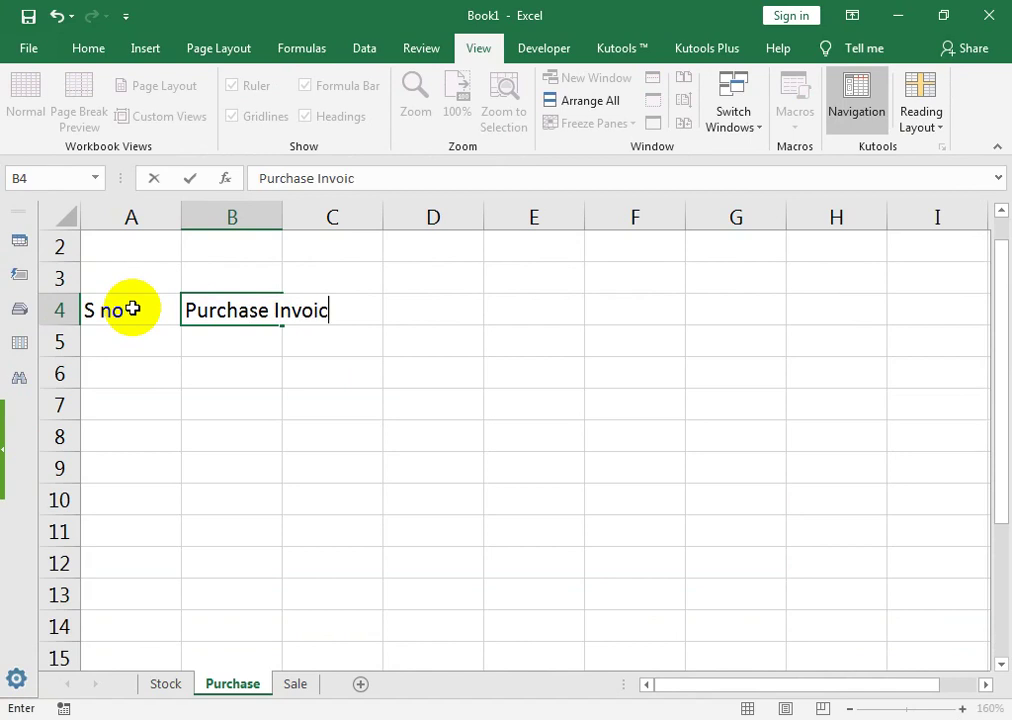
pyautogui.write('no')
pyautogui.press('Tab')
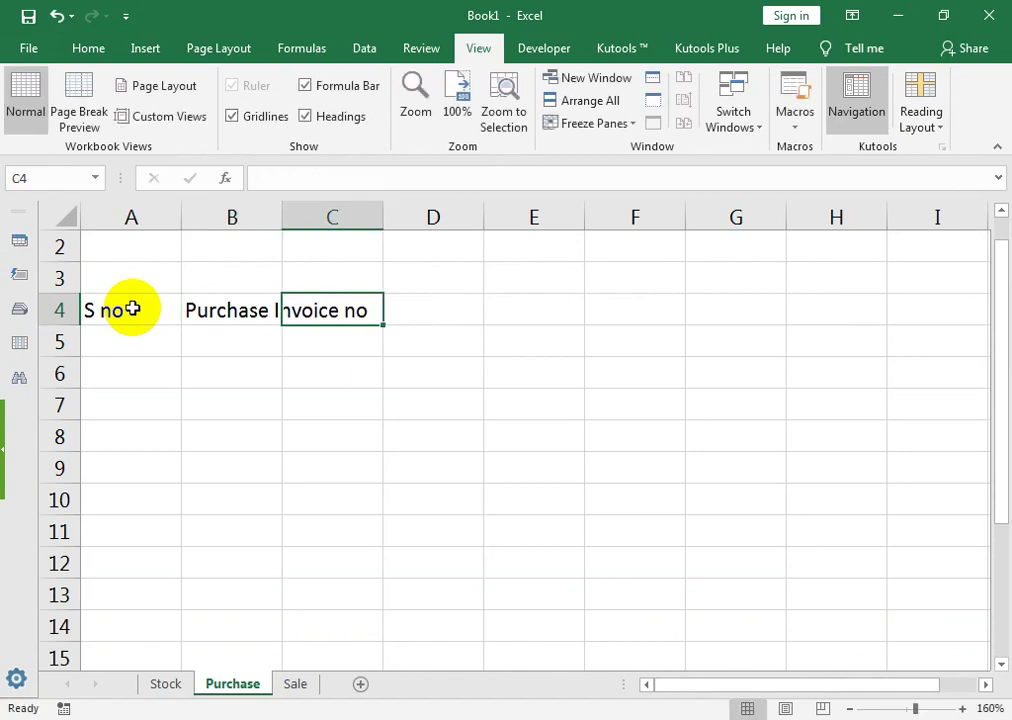
# Wrap the text in row 4 and resize column B and row 4 so Purchase Invoice no fits on two lines
pyautogui.doubleClick(282, 210)
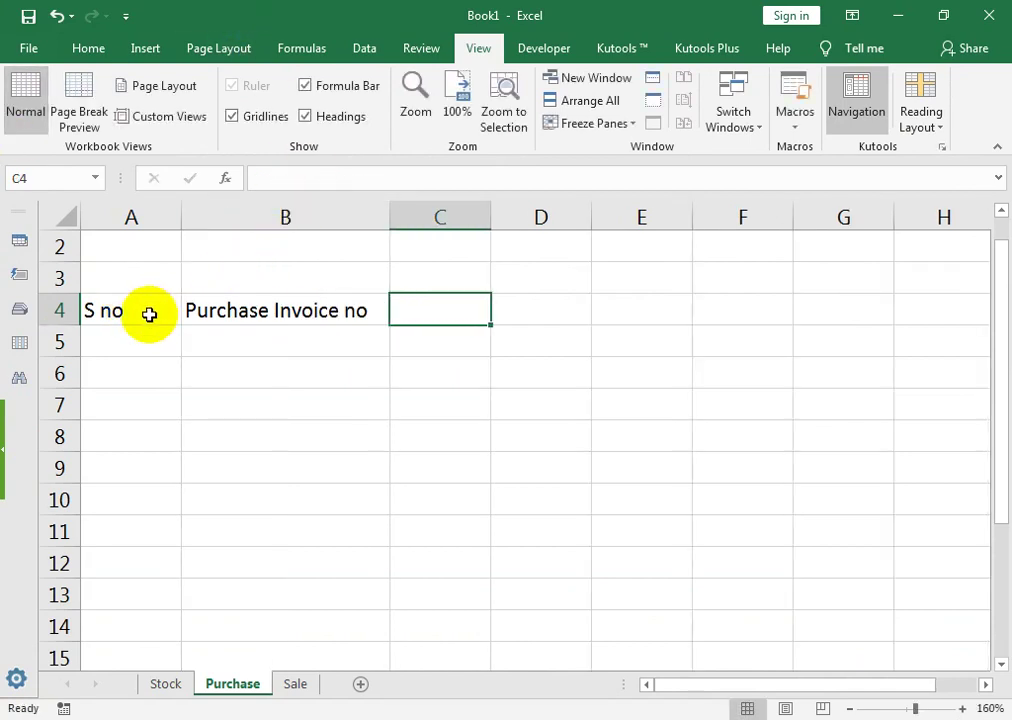
pyautogui.click(52, 311)
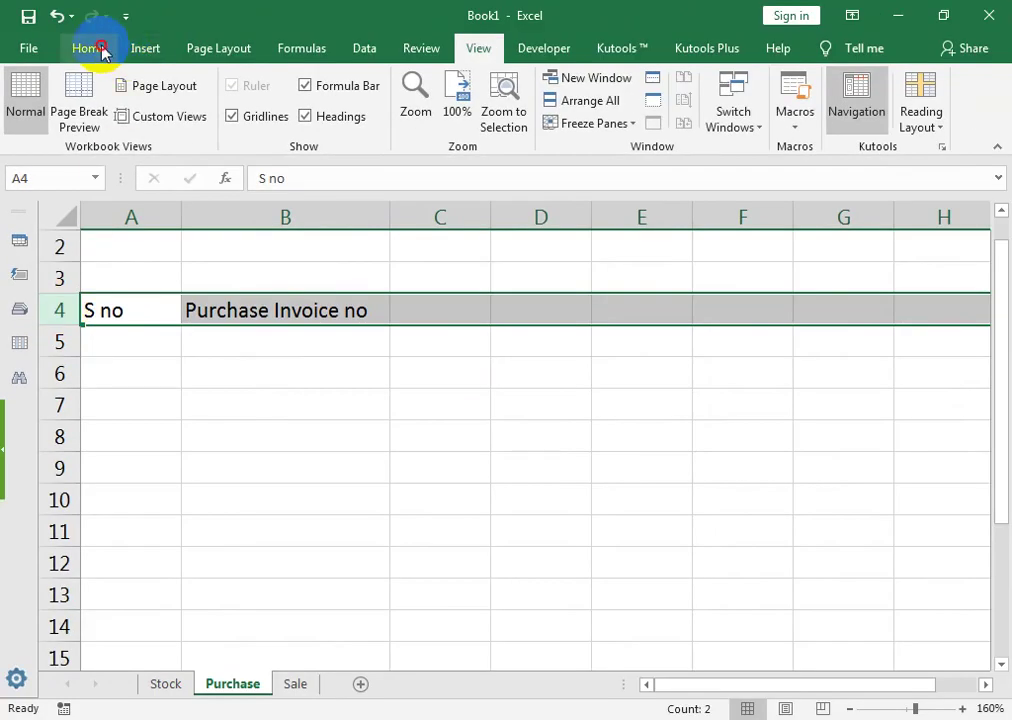
pyautogui.click(100, 48)
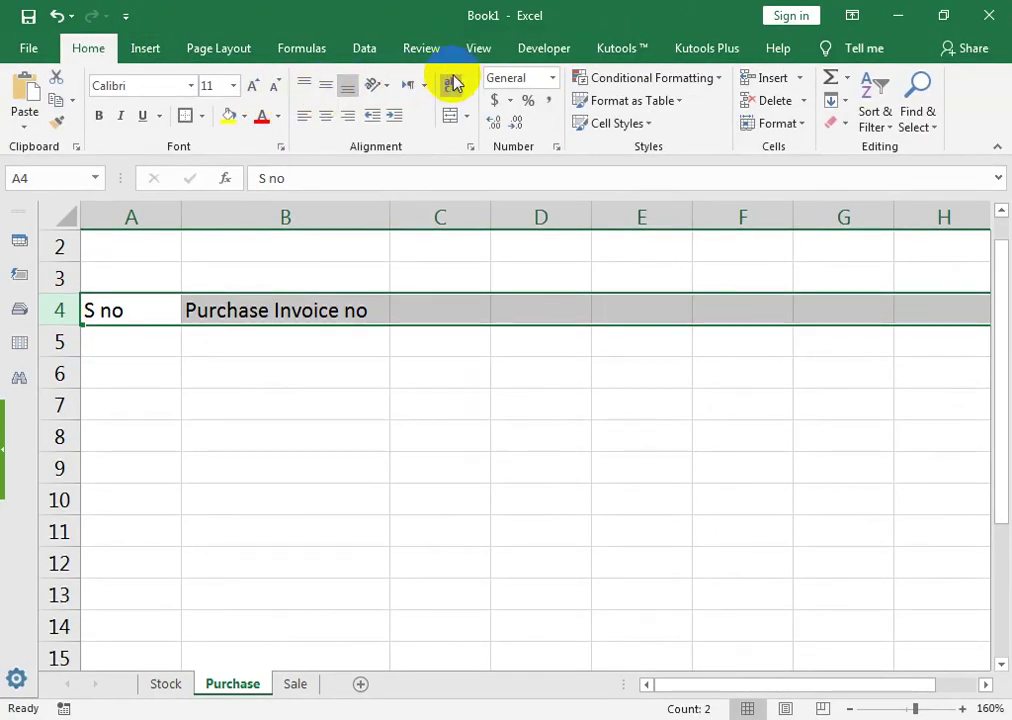
pyautogui.moveTo(396, 222); pyautogui.dragTo(336, 217)
pyautogui.moveTo(74, 325); pyautogui.dragTo(63, 357)
# Center the header cells A4:G4 horizontally and make them bold
pyautogui.moveTo(120, 340); pyautogui.dragTo(754, 328)
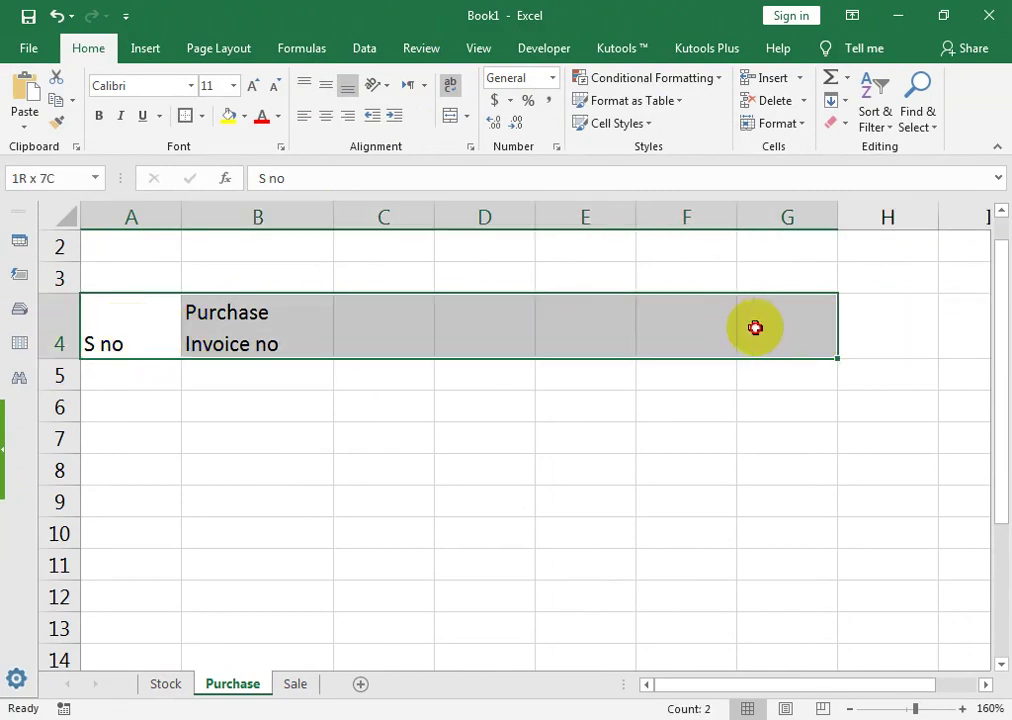
pyautogui.click(326, 116)
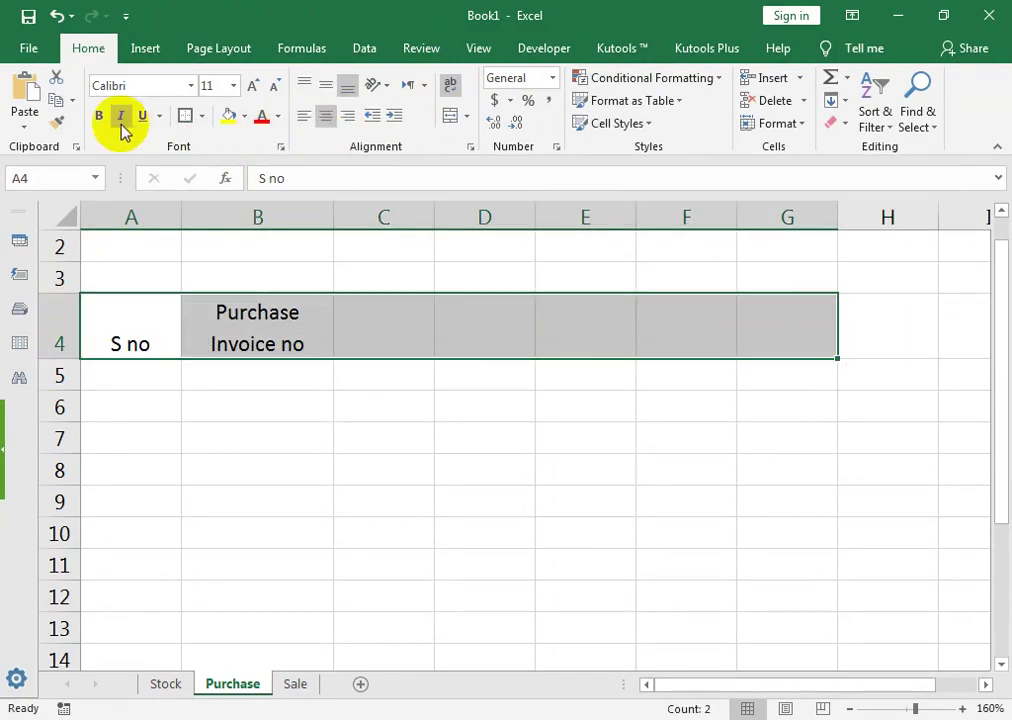
pyautogui.click(99, 115)
# Enter the headers Date in C4, Item Code in D4 and Descrption in E4
pyautogui.click(350, 318)
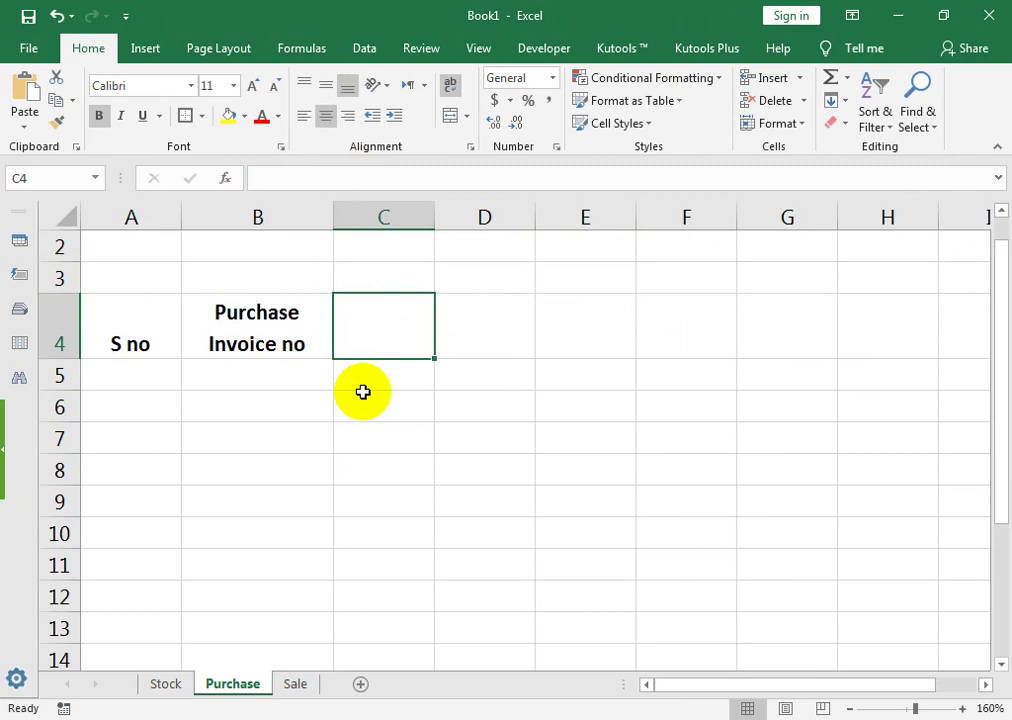
pyautogui.write('Date')
pyautogui.press('Tab')
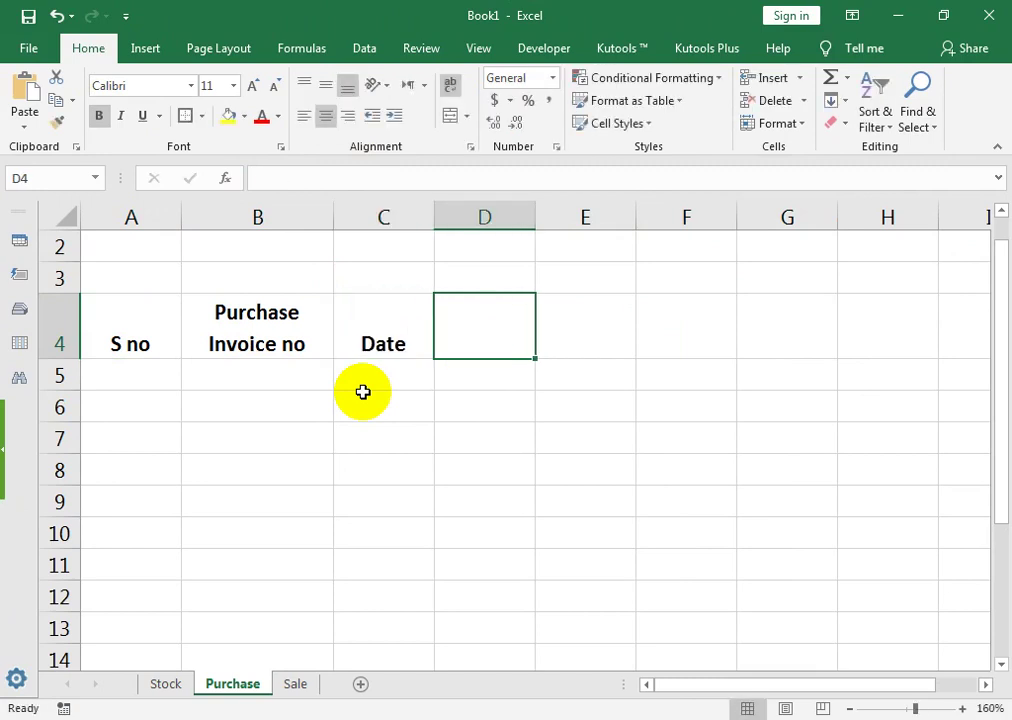
pyautogui.write('Item Code')
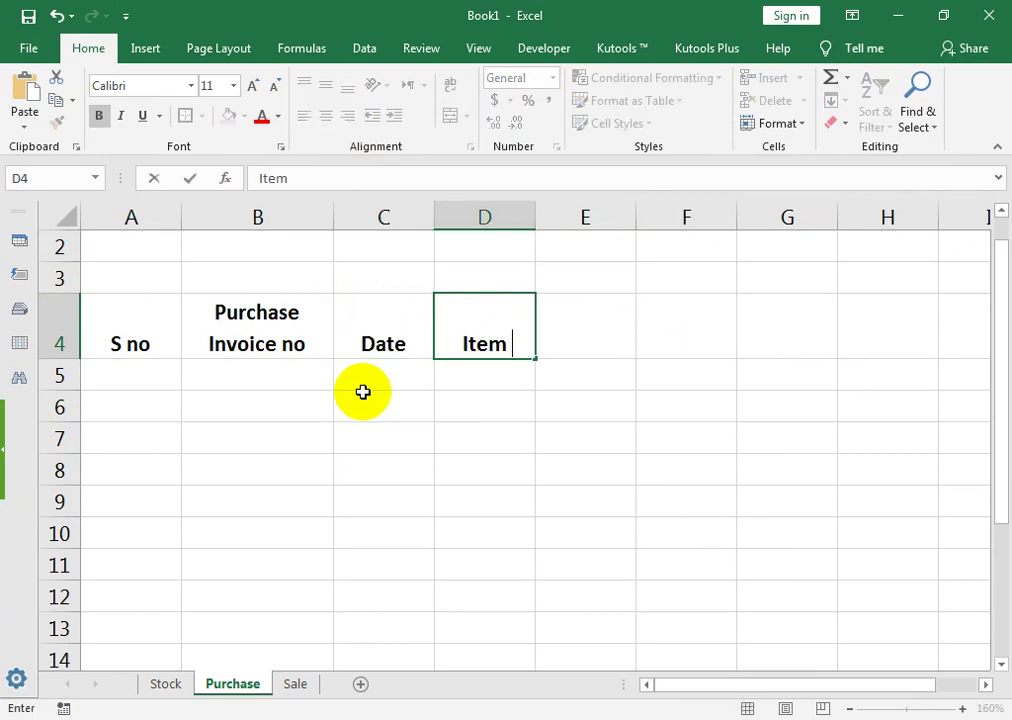
pyautogui.press('Tab')
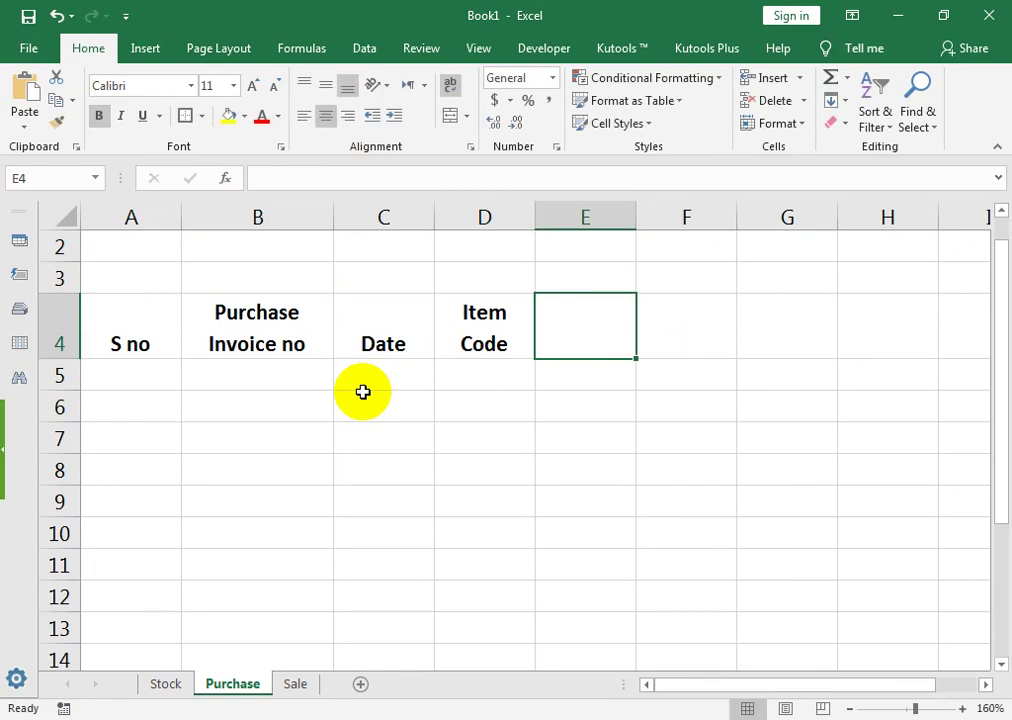
pyautogui.write('Des')
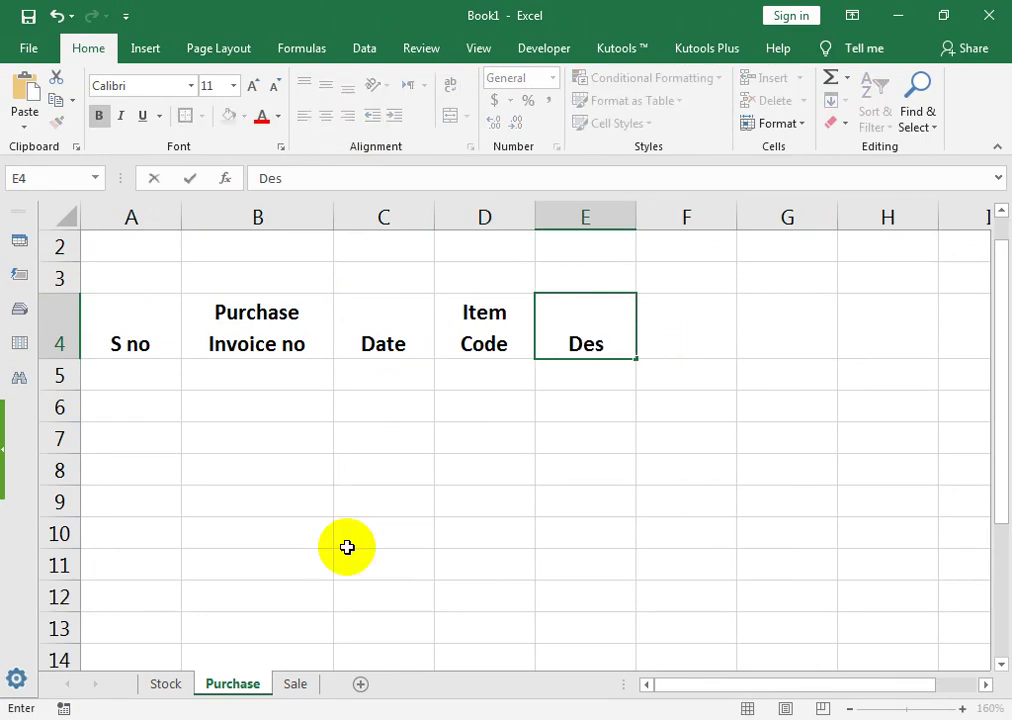
pyautogui.write('crption')
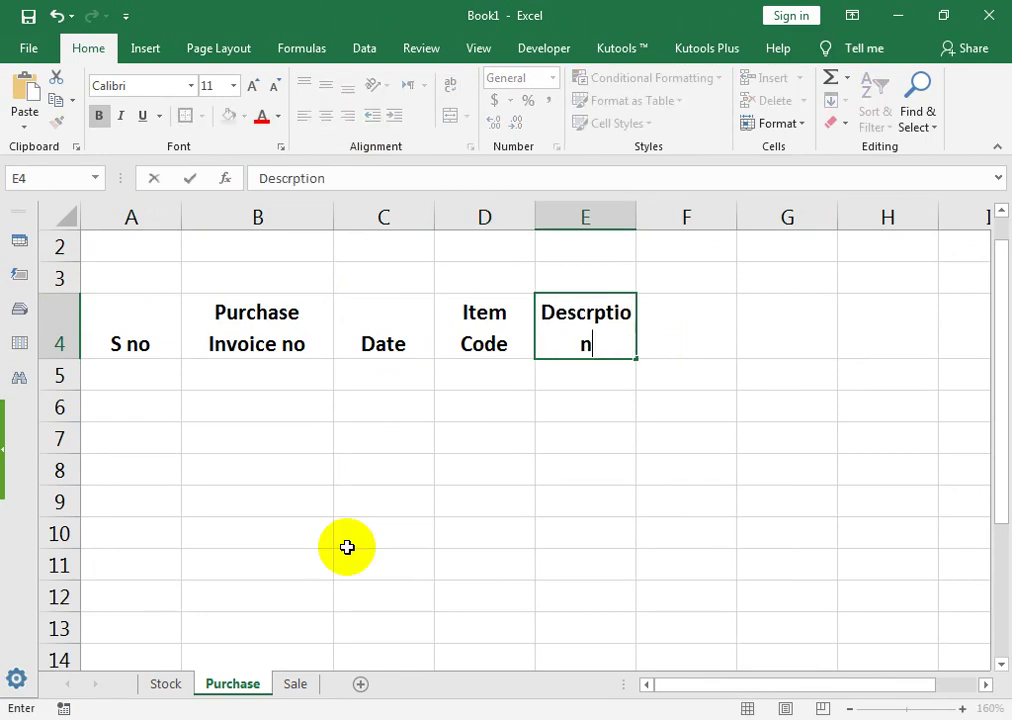
pyautogui.press('Tab')
# Enter the headers Purchase Rate in F4, Qty in G4 and Amount in H4
pyautogui.write('Pur')
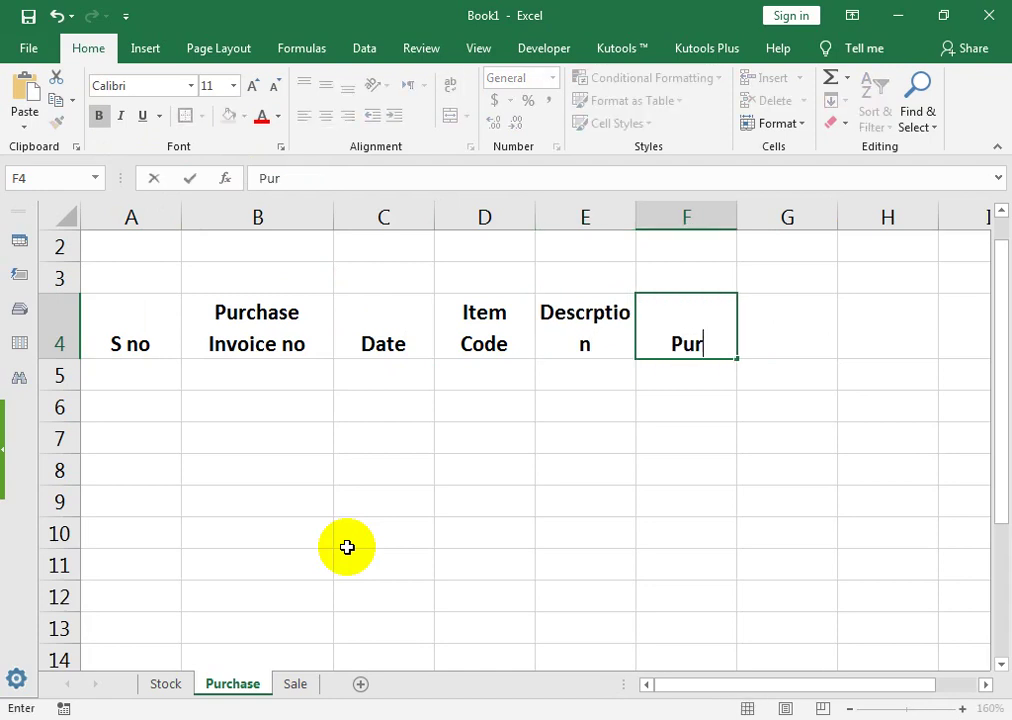
pyautogui.write('chas')
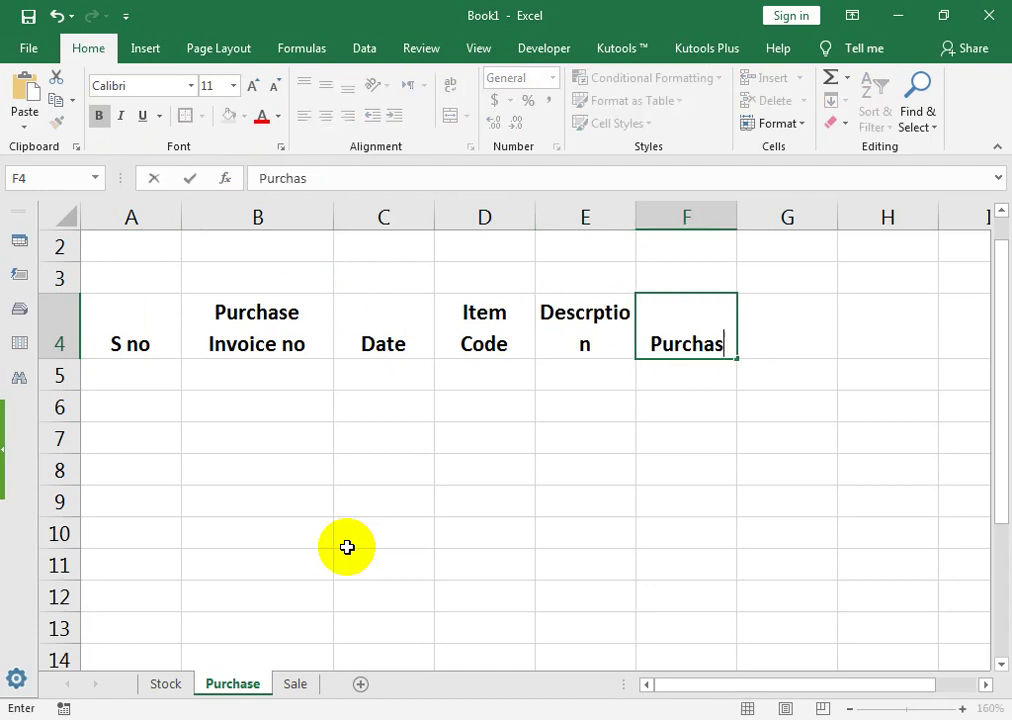
pyautogui.write('e Rate')
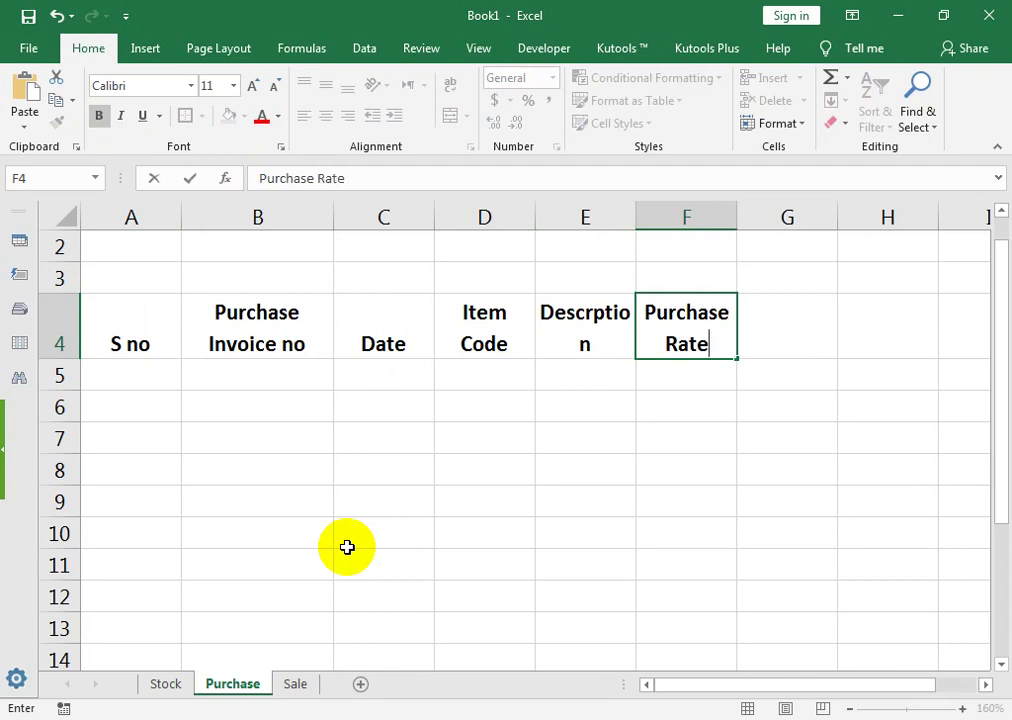
pyautogui.press('Tab')
pyautogui.write('Qty')
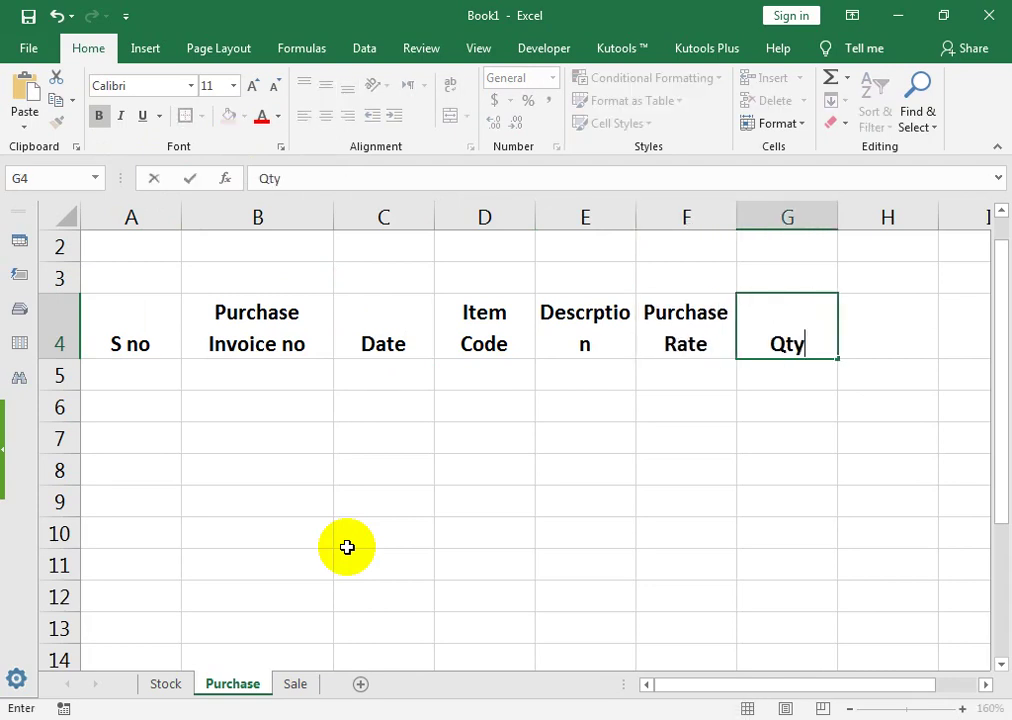
pyautogui.press('Tab')
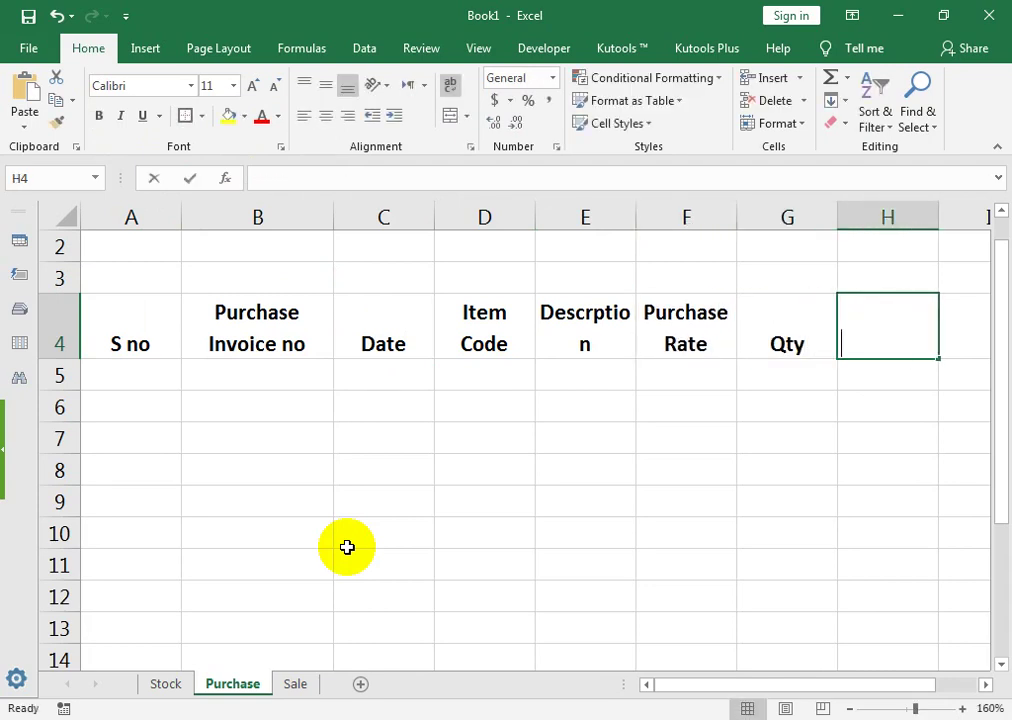
pyautogui.write('Amount')
pyautogui.press('Return')
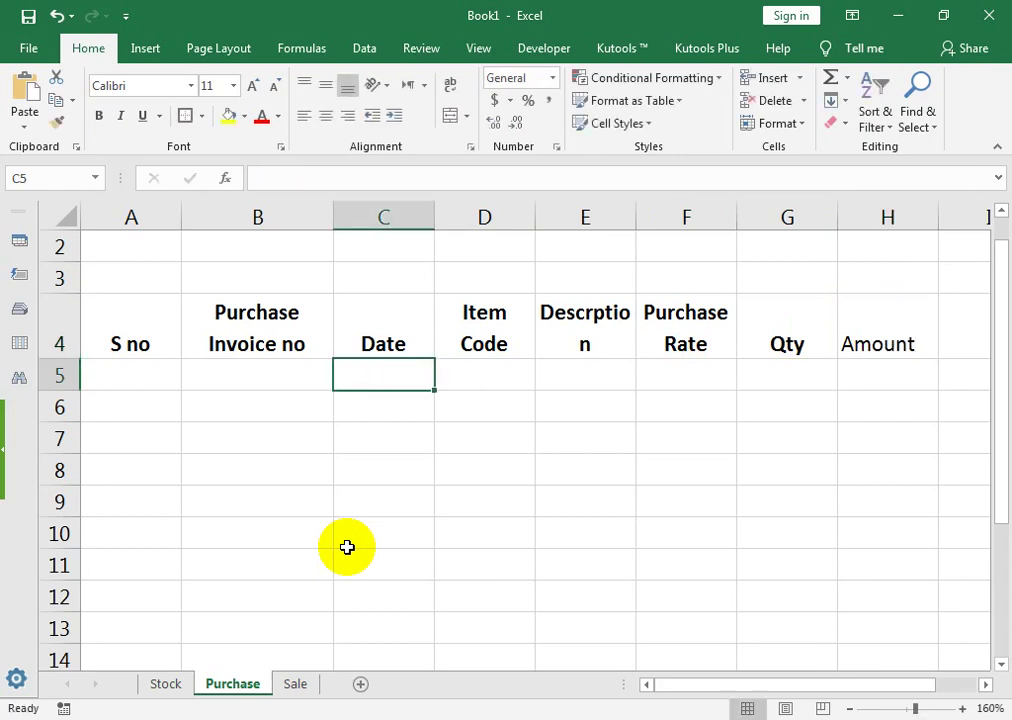
# Copy the formatting of the Qty header in G4 to the Amount header in H4
pyautogui.click(790, 325)
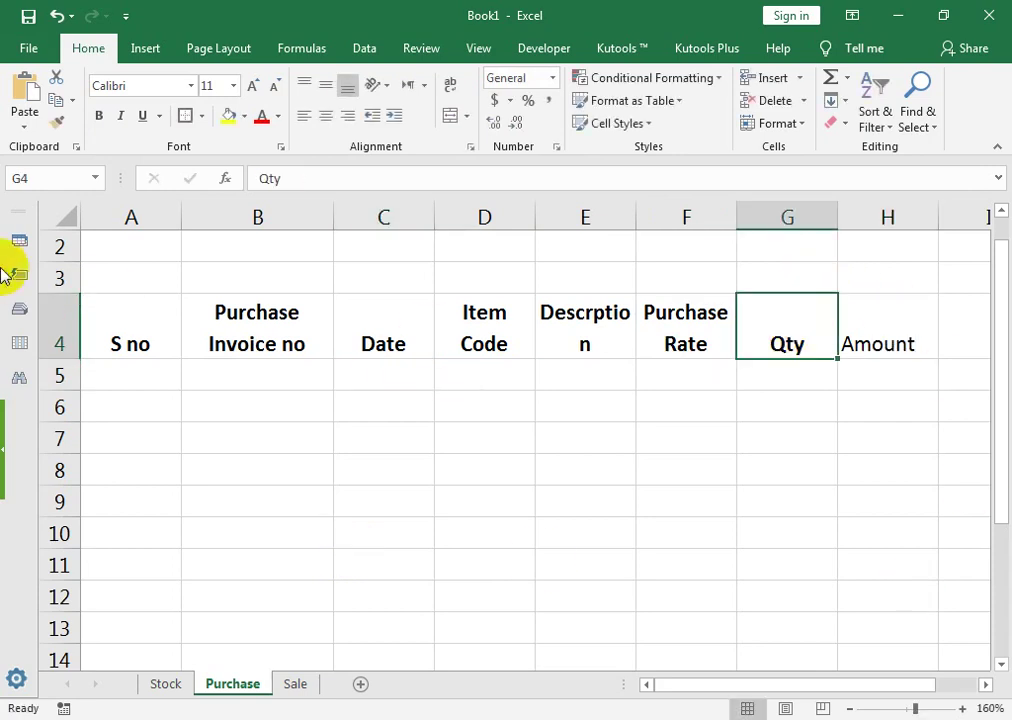
pyautogui.click(60, 124)
pyautogui.click(874, 330)
# Apply all borders and a thick outside border to the table range A4:H11
pyautogui.moveTo(874, 330)
pyautogui.mouseDown()
pyautogui.moveTo(45, 628)
pyautogui.moveTo(56, 568)
pyautogui.mouseUp()
pyautogui.click(200, 118)
pyautogui.click(228, 284)
pyautogui.click(201, 117)
pyautogui.click(240, 335)
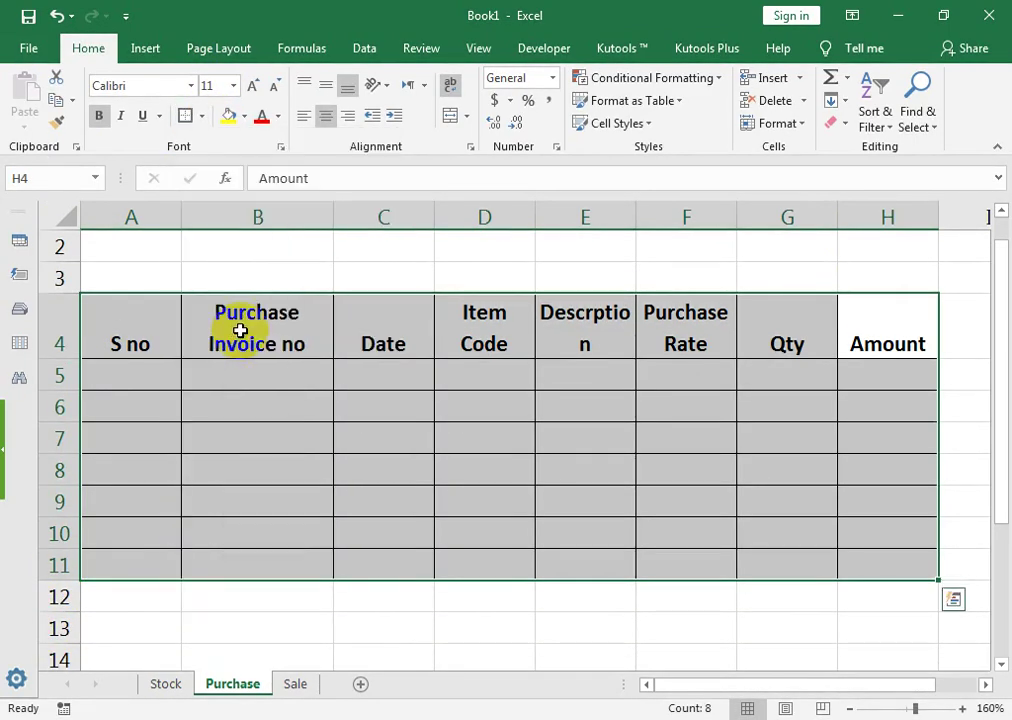
# Add list data validation to the Item Code cells D5:D11 with the source =Stock!$B$5:$B$12
pyautogui.moveTo(505, 372); pyautogui.dragTo(488, 565)
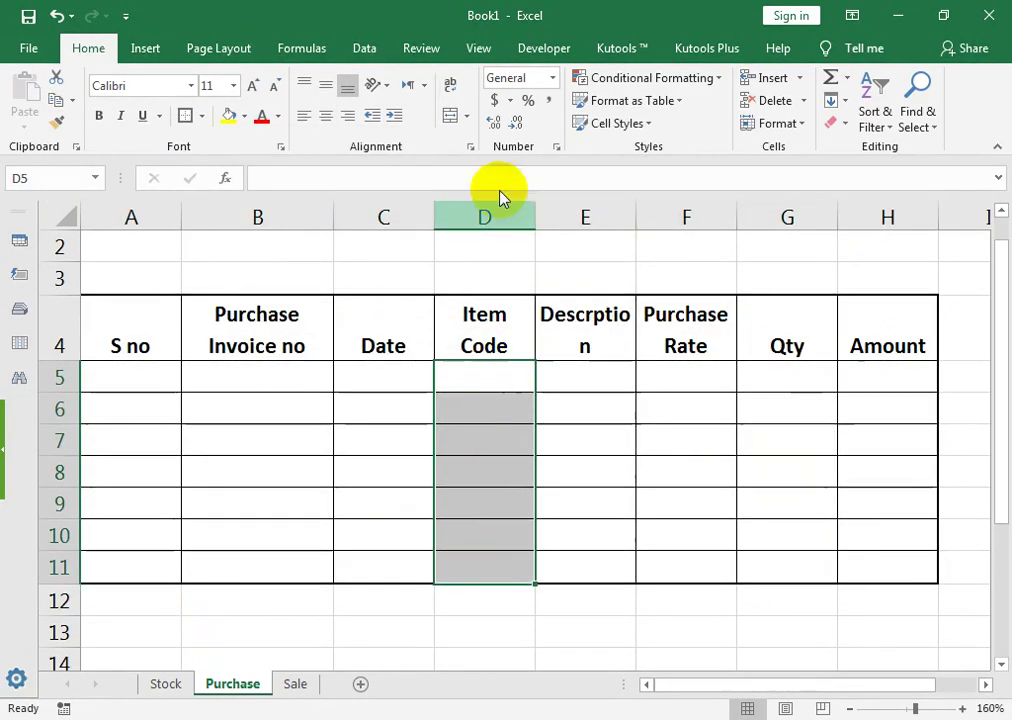
pyautogui.click(364, 48)
pyautogui.click(605, 124)
pyautogui.click(612, 150)
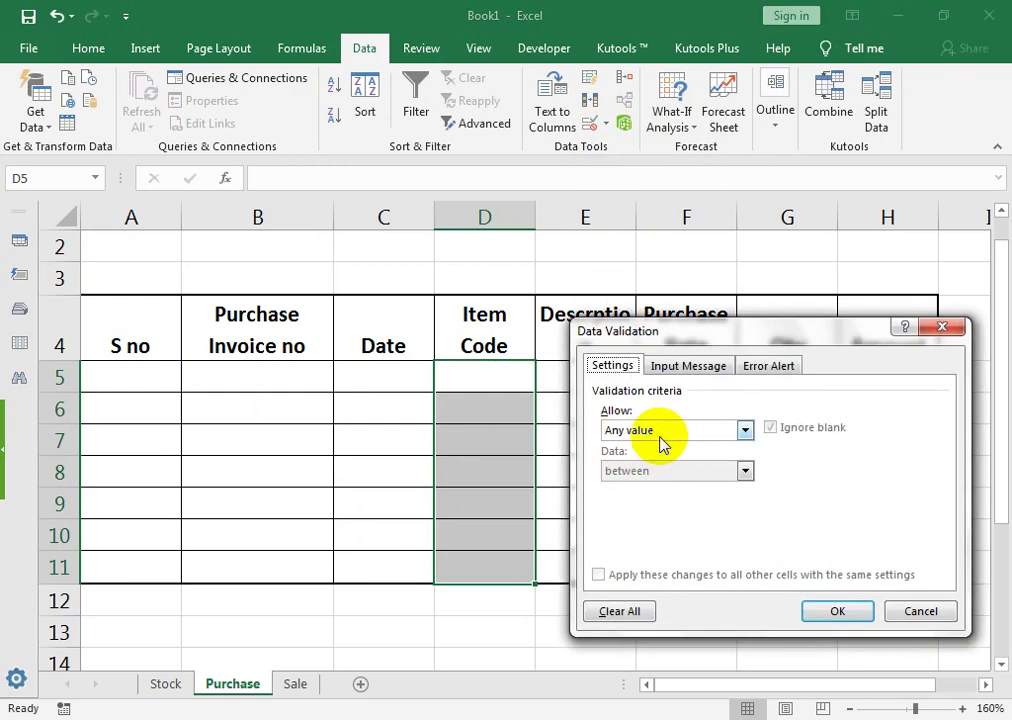
pyautogui.click(660, 438)
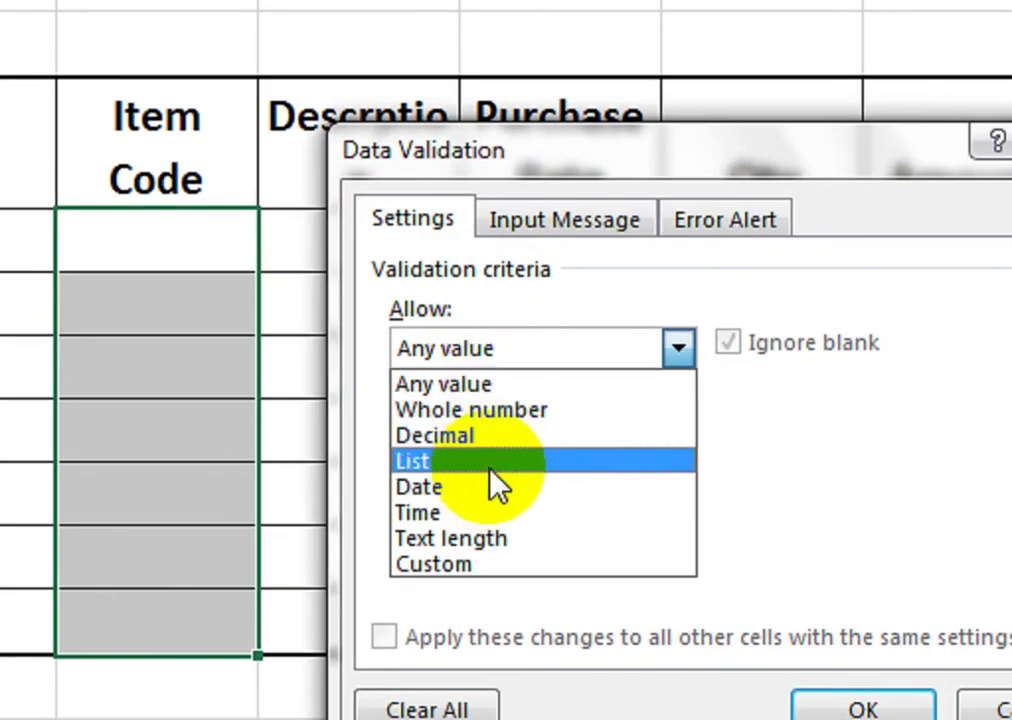
pyautogui.click(491, 465)
pyautogui.click(455, 512)
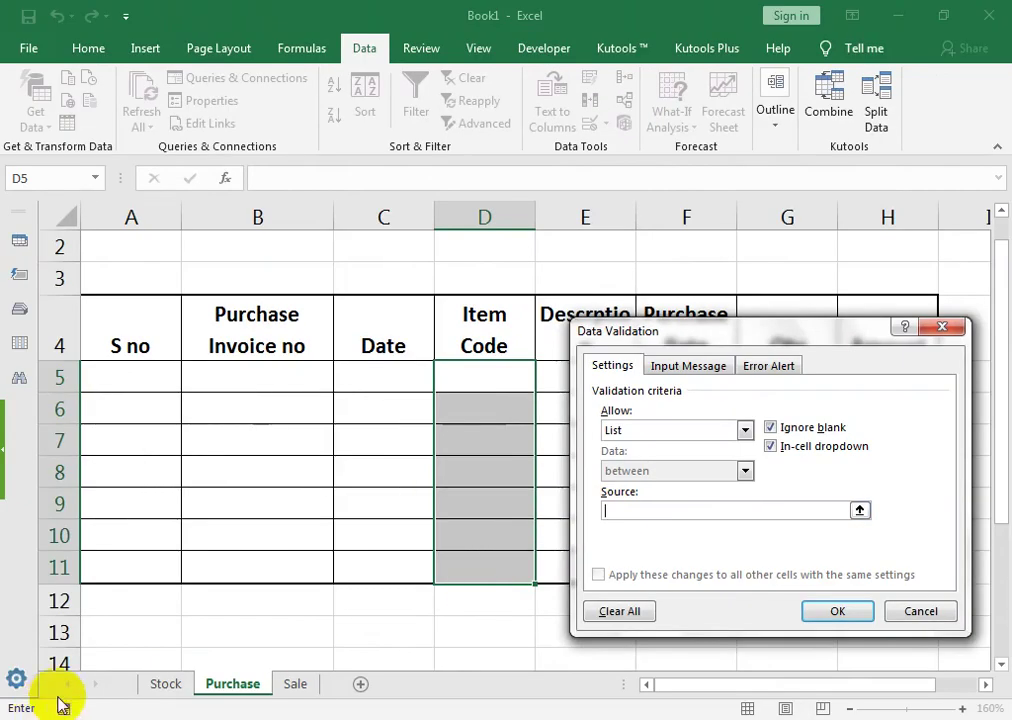
pyautogui.click(165, 683)
pyautogui.click(380, 375)
pyautogui.moveTo(218, 375); pyautogui.dragTo(215, 594)
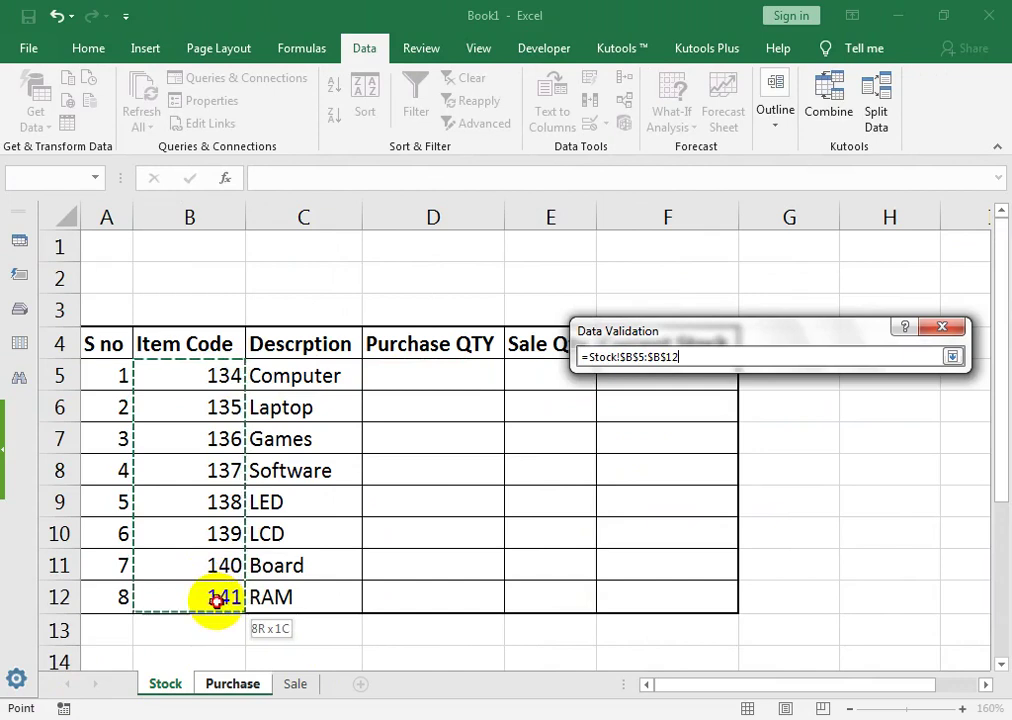
pyautogui.click(836, 611)
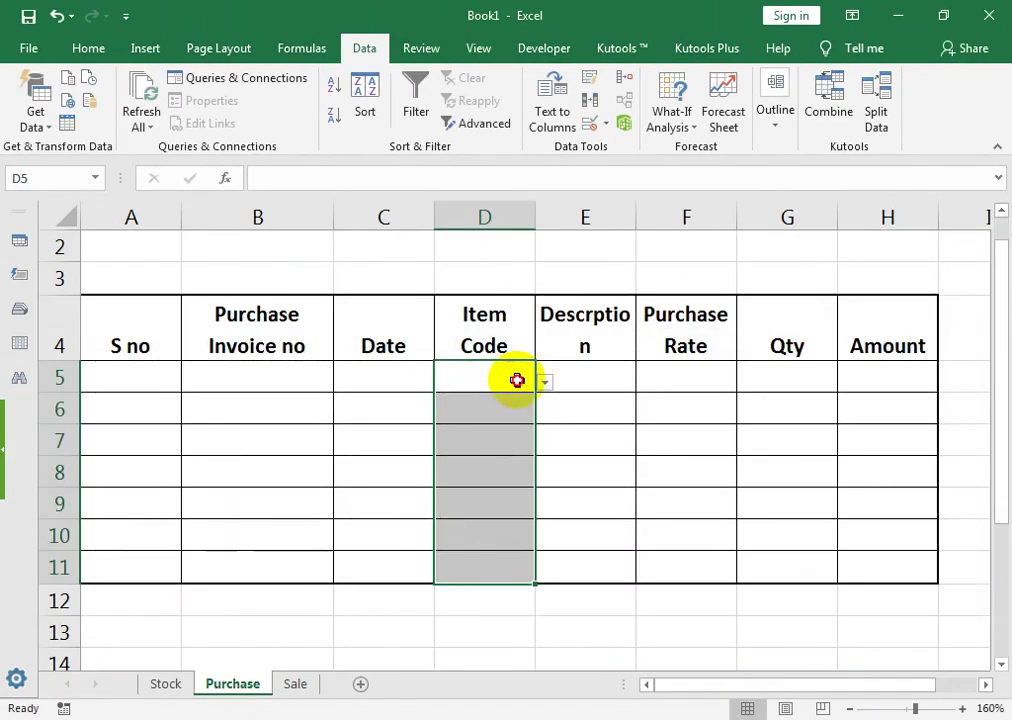
# Choose item code 137 from the dropdown list in D5
pyautogui.click(520, 380)
pyautogui.click(545, 382)
pyautogui.click(497, 468)
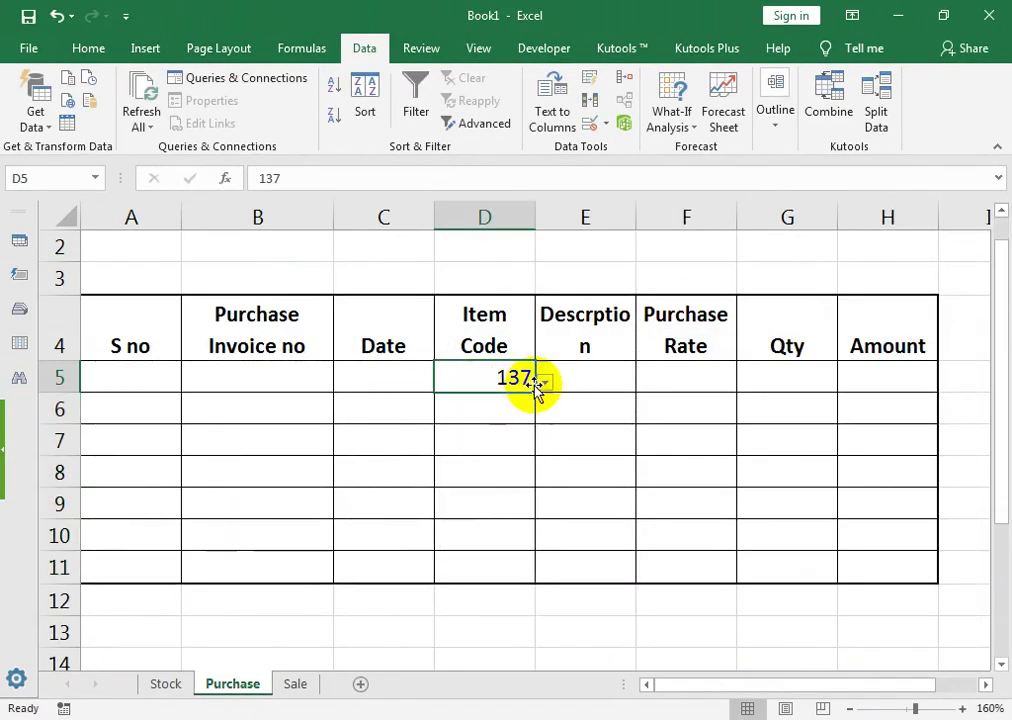
# Number the S no column from 1 to 7 in A5:A11 by entering 1 and 2 and extending the series
pyautogui.click(131, 395)
pyautogui.write('1')
pyautogui.press('Return')
pyautogui.write('2')
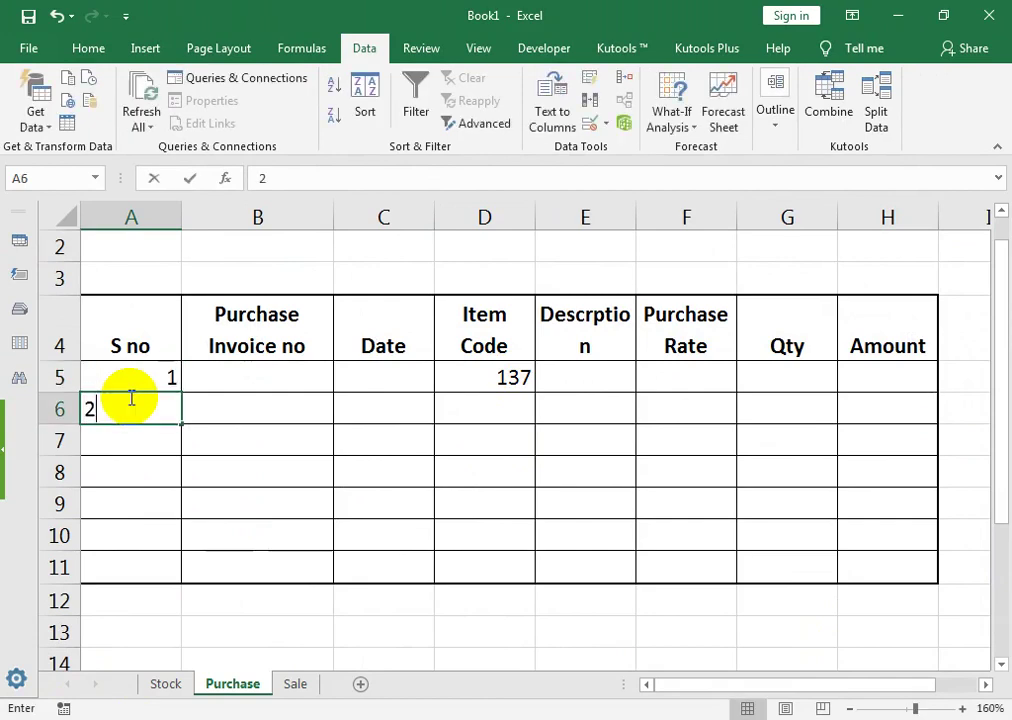
pyautogui.press('Return')
pyautogui.moveTo(131, 380); pyautogui.dragTo(180, 583)
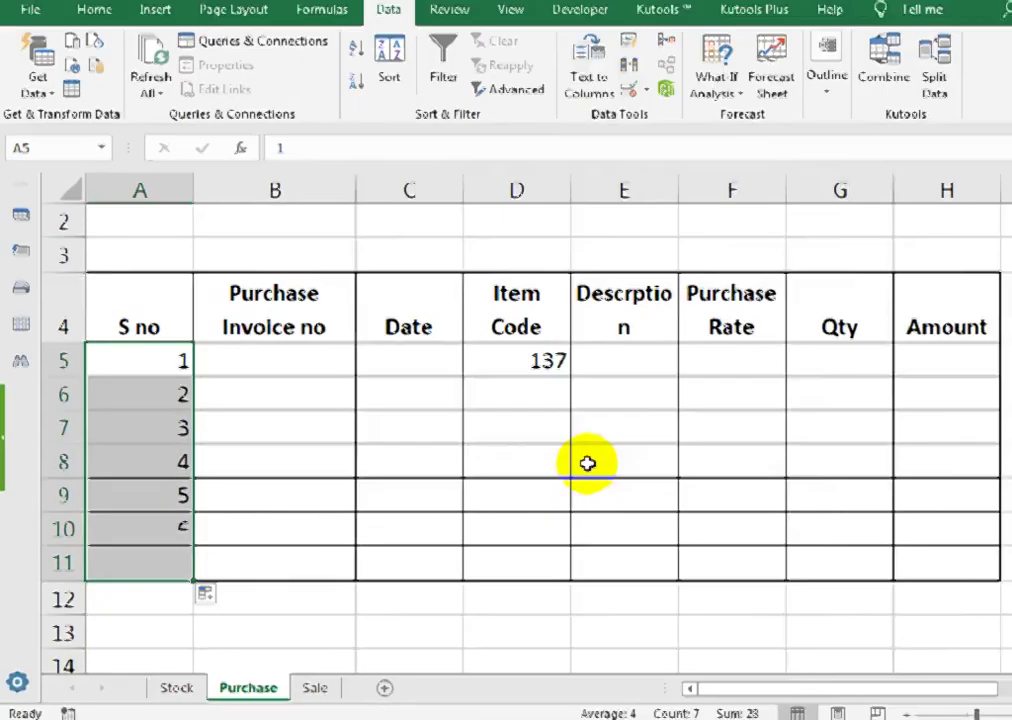
# Widen column E to fit its header on one line and enter =VLOOKUP(D5,Stock!B:C,2,FALSE) in E5
pyautogui.click(658, 353)
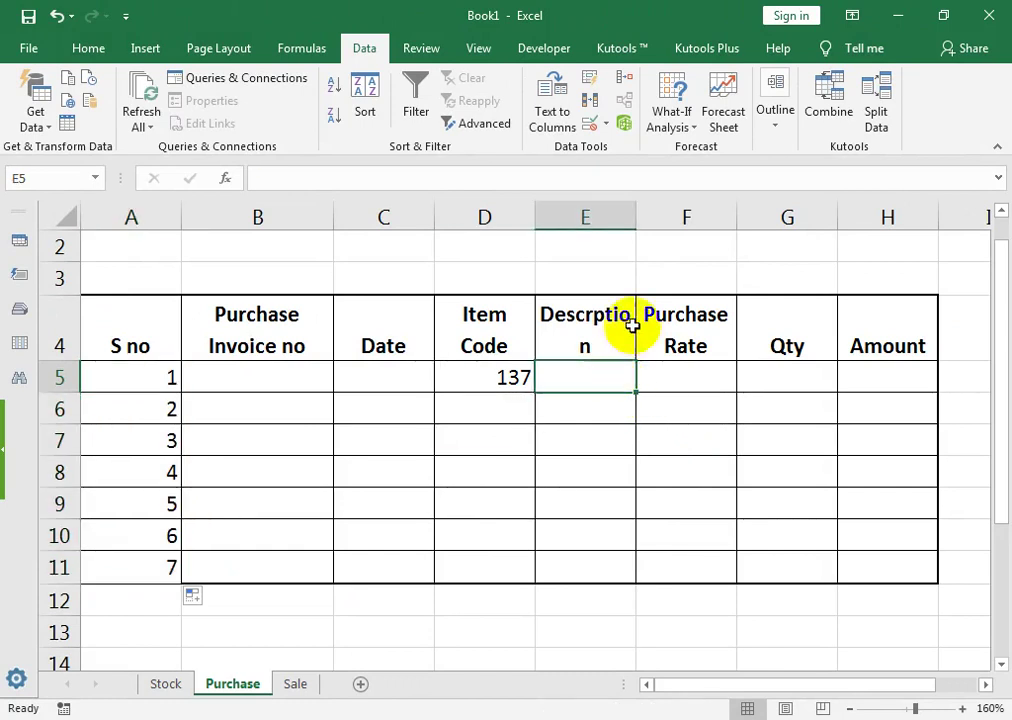
pyautogui.moveTo(638, 220); pyautogui.dragTo(646, 220)
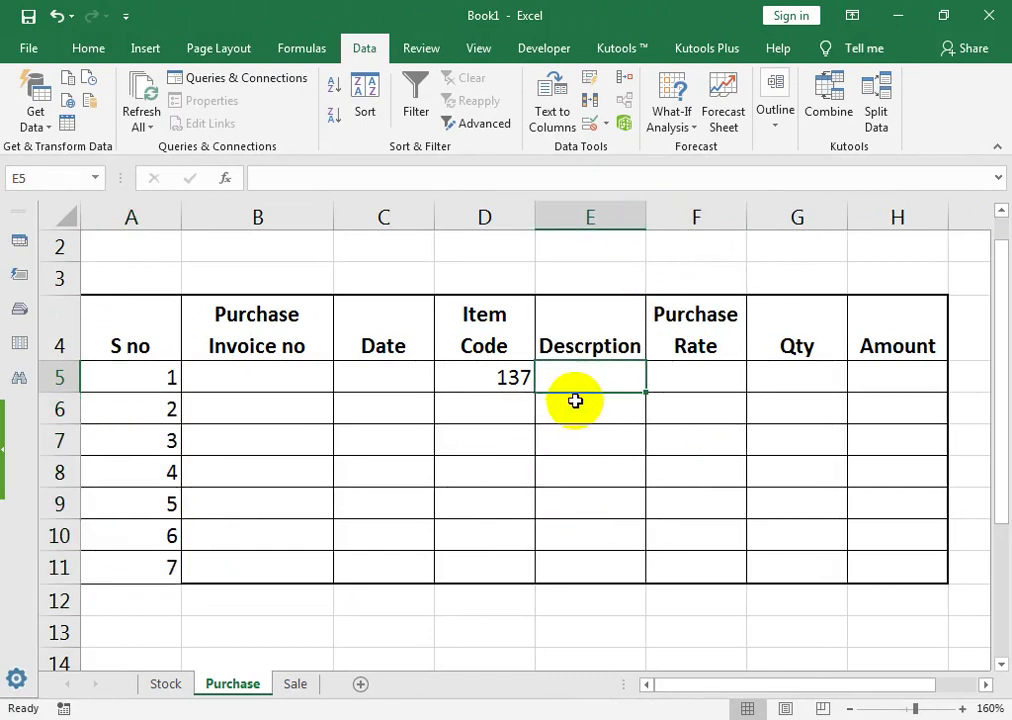
pyautogui.write('=vlo')
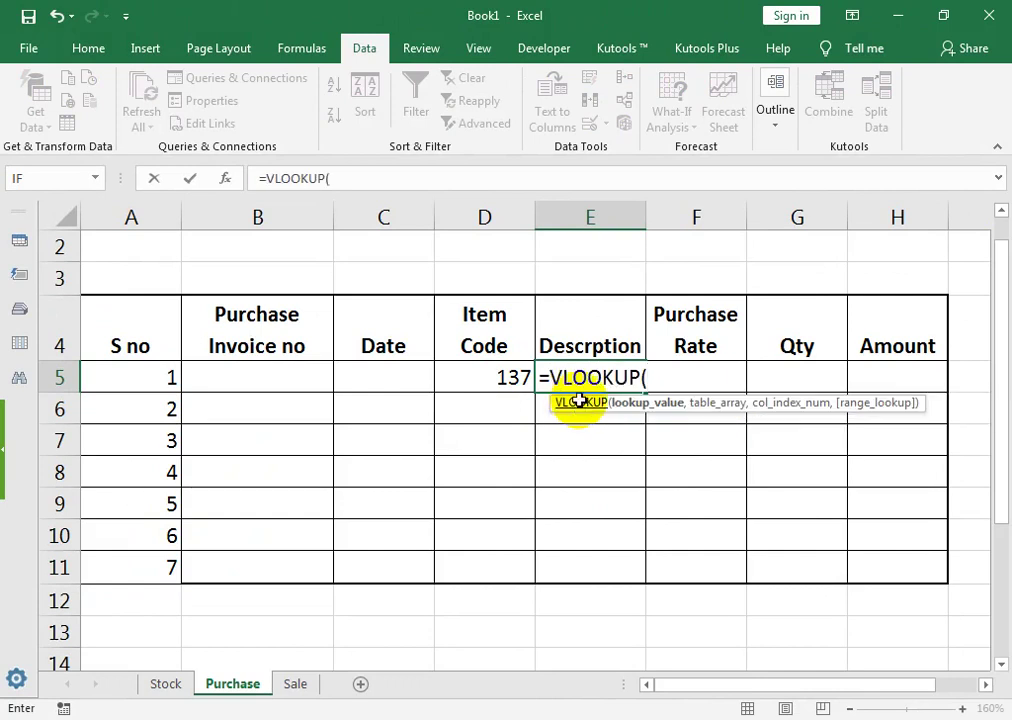
pyautogui.click(510, 372)
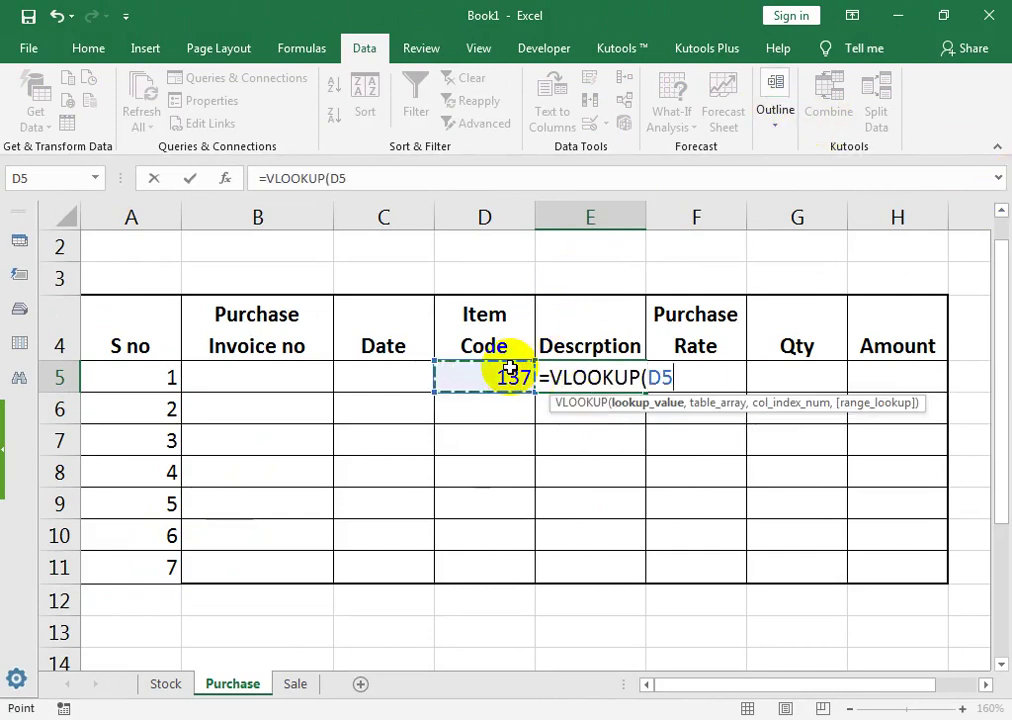
pyautogui.write(',')
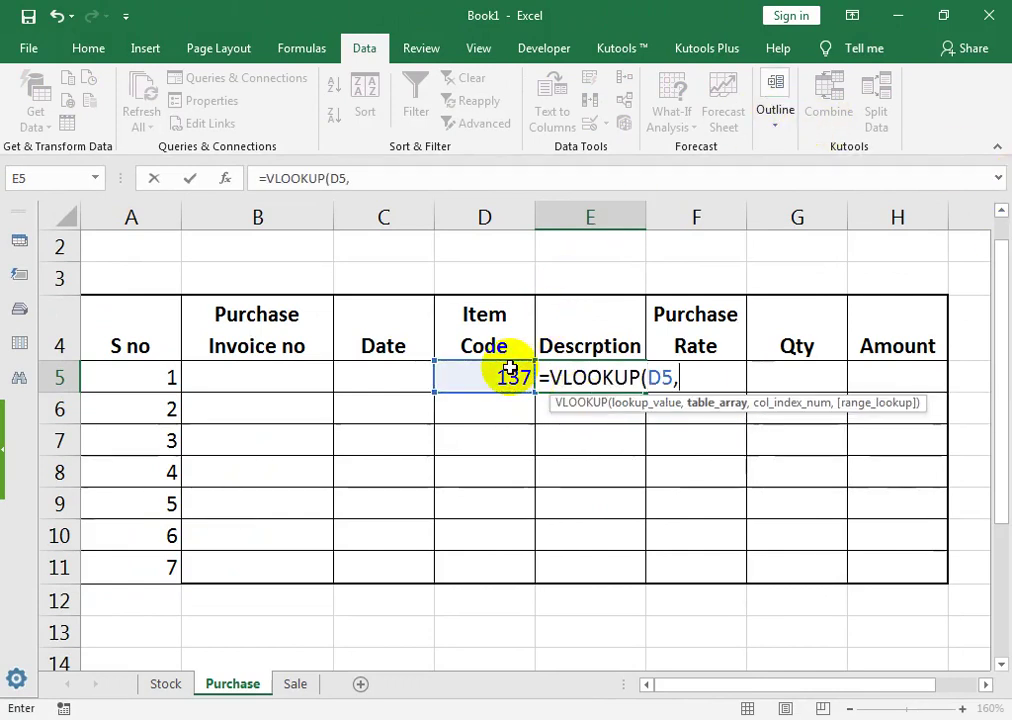
pyautogui.click(178, 684)
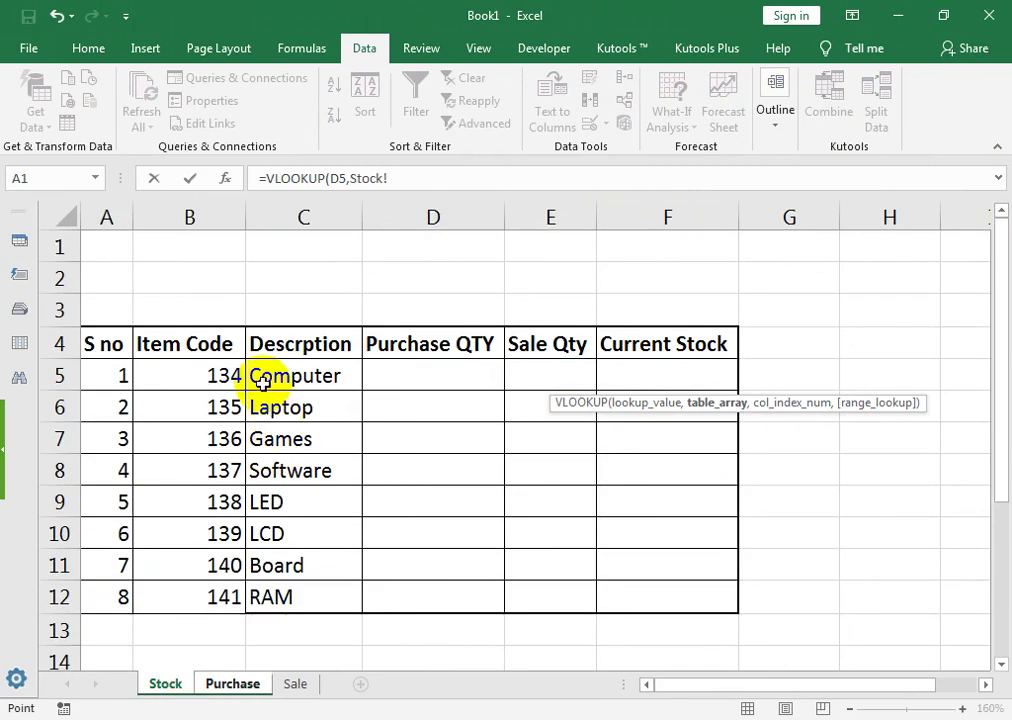
pyautogui.click(181, 212)
pyautogui.moveTo(181, 212); pyautogui.dragTo(271, 204)
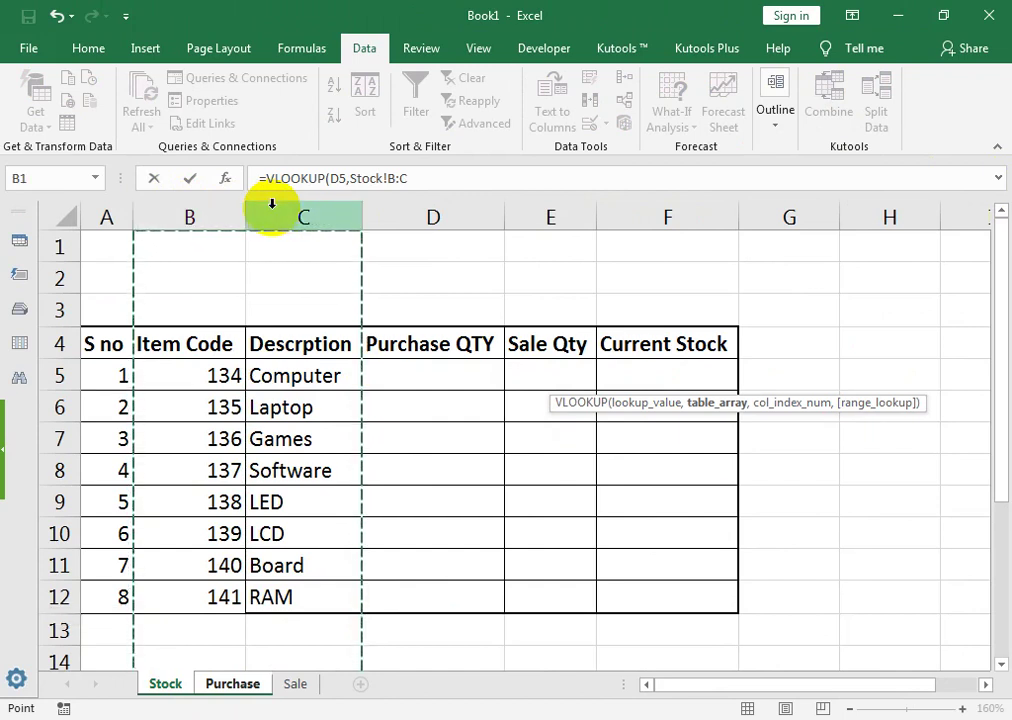
pyautogui.write(',2')
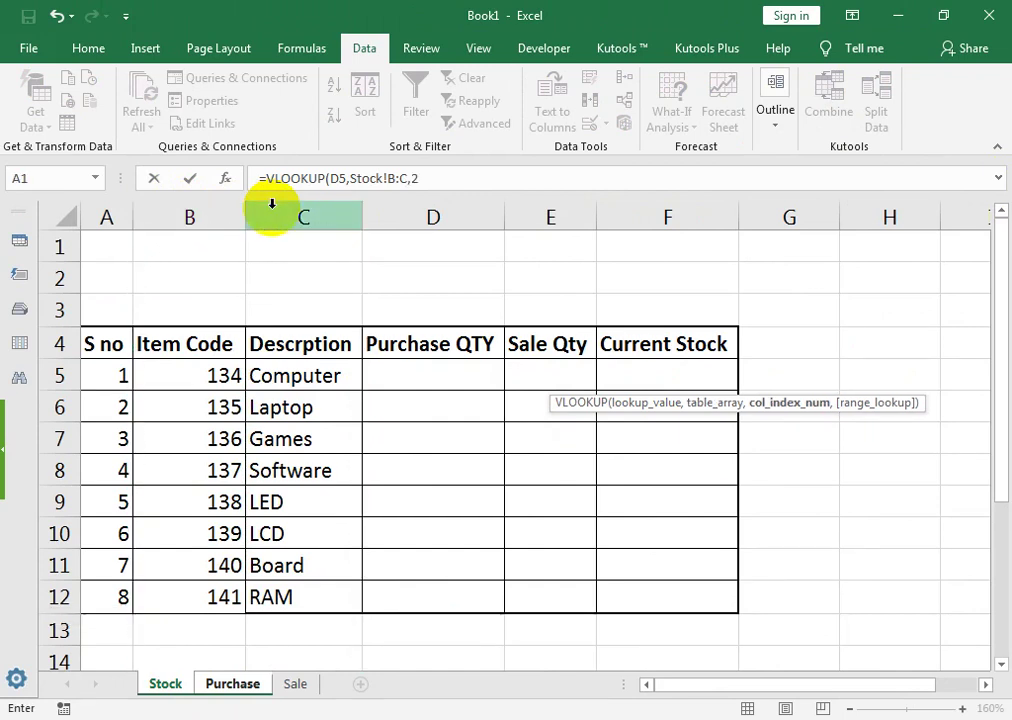
pyautogui.write(',')
pyautogui.press('Down')
pyautogui.press('Tab')
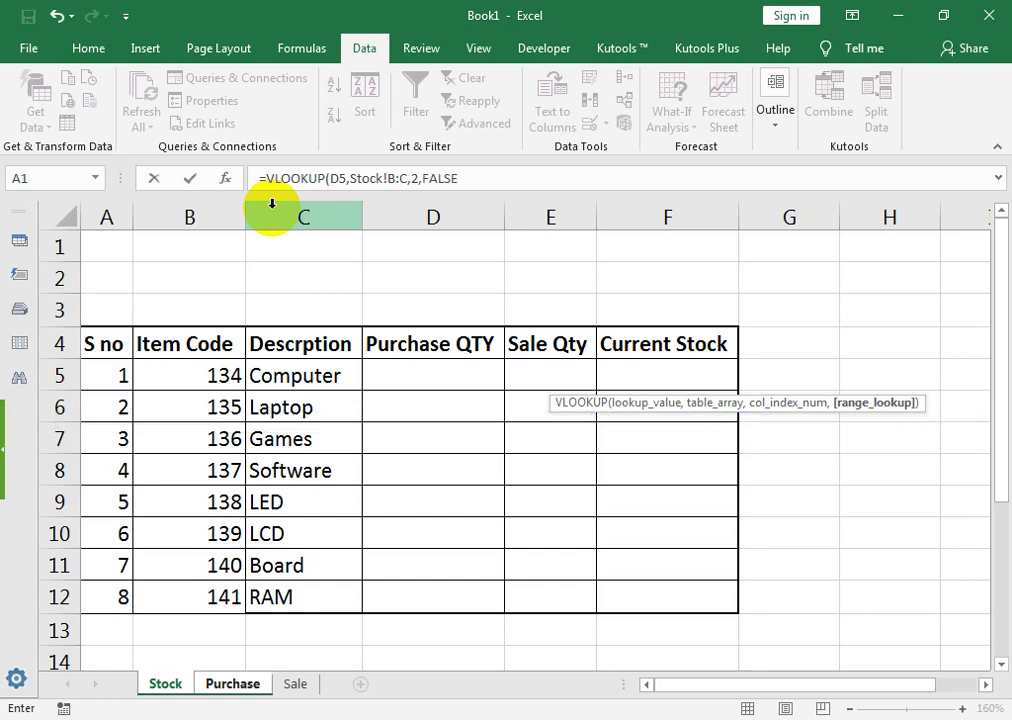
pyautogui.press('Return')
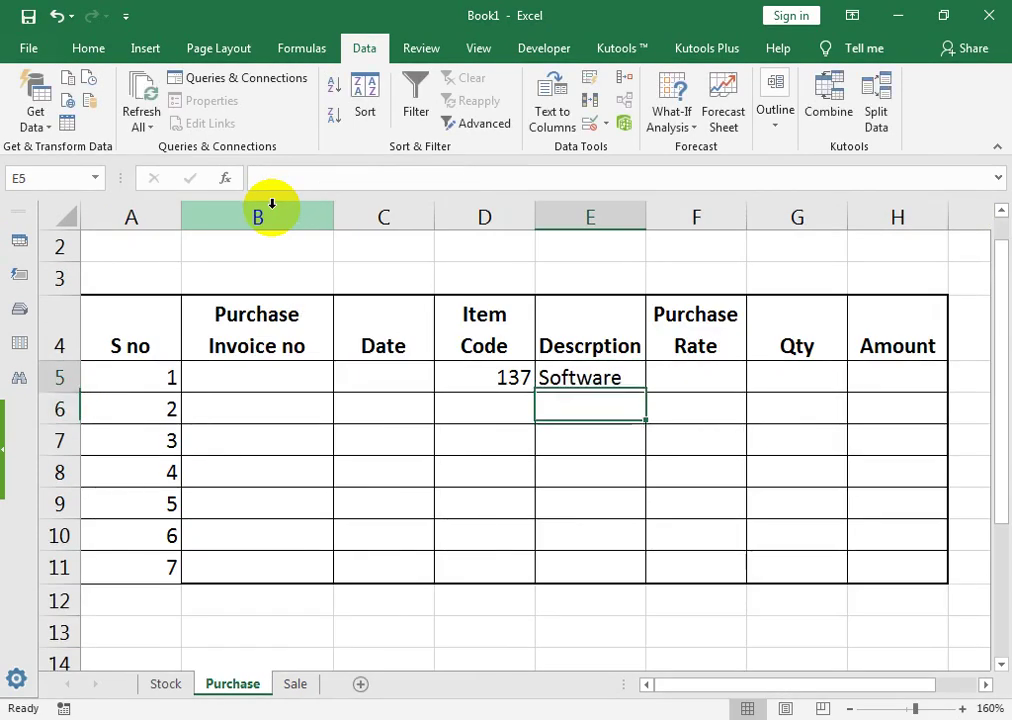
# Change the item code in D5 to 134 from its dropdown list and select the description formula in E5
pyautogui.click(521, 380)
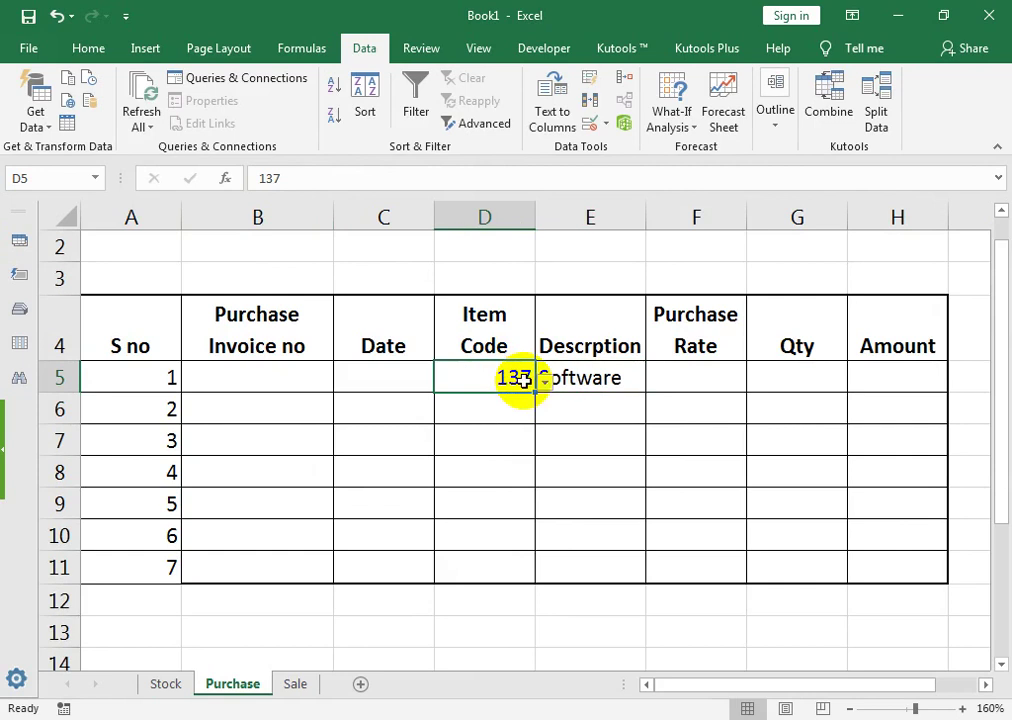
pyautogui.click(543, 380)
pyautogui.click(524, 404)
pyautogui.click(596, 392)
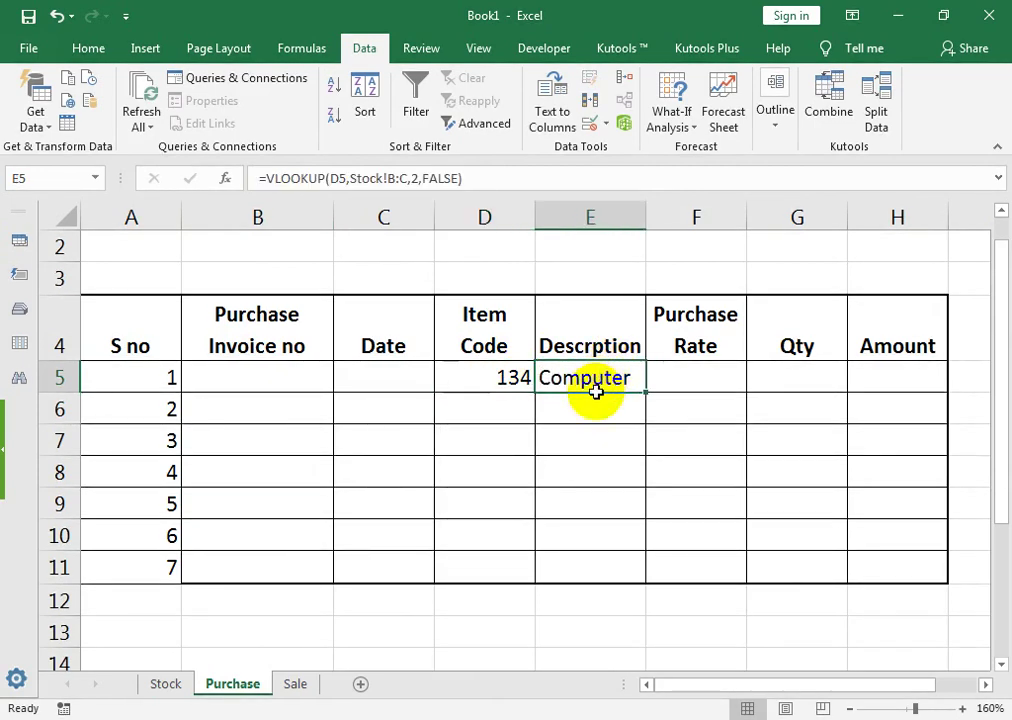
# Widen column E slightly and copy the VLOOKUP description formula from E5 down to E11
pyautogui.click(510, 439)
pyautogui.click(611, 378)
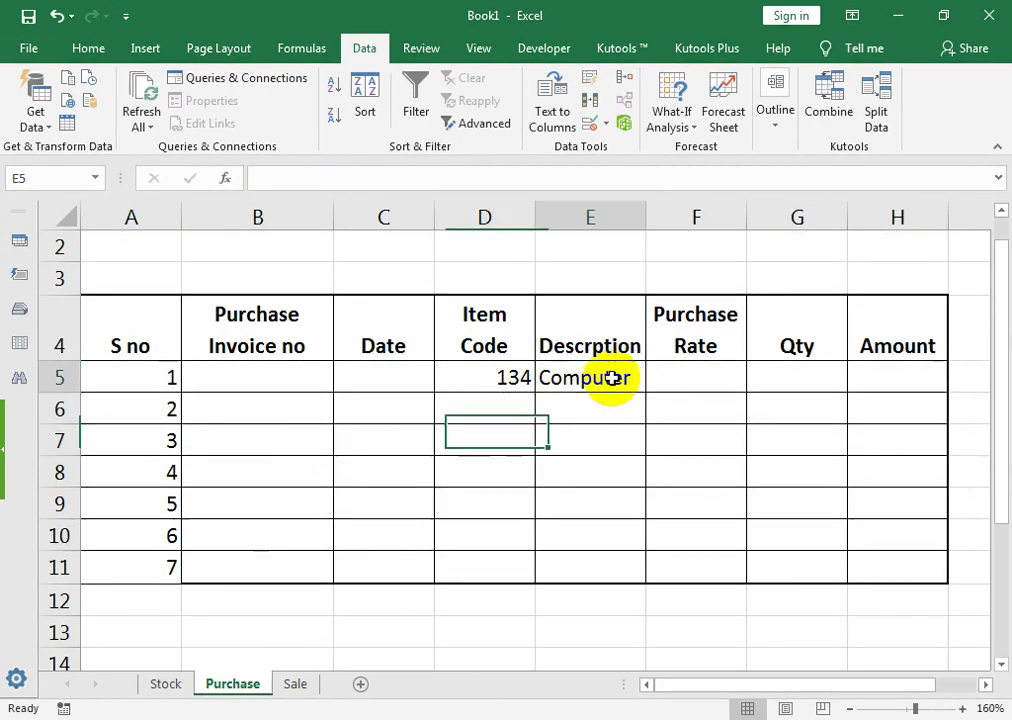
pyautogui.moveTo(645, 211); pyautogui.dragTo(651, 212)
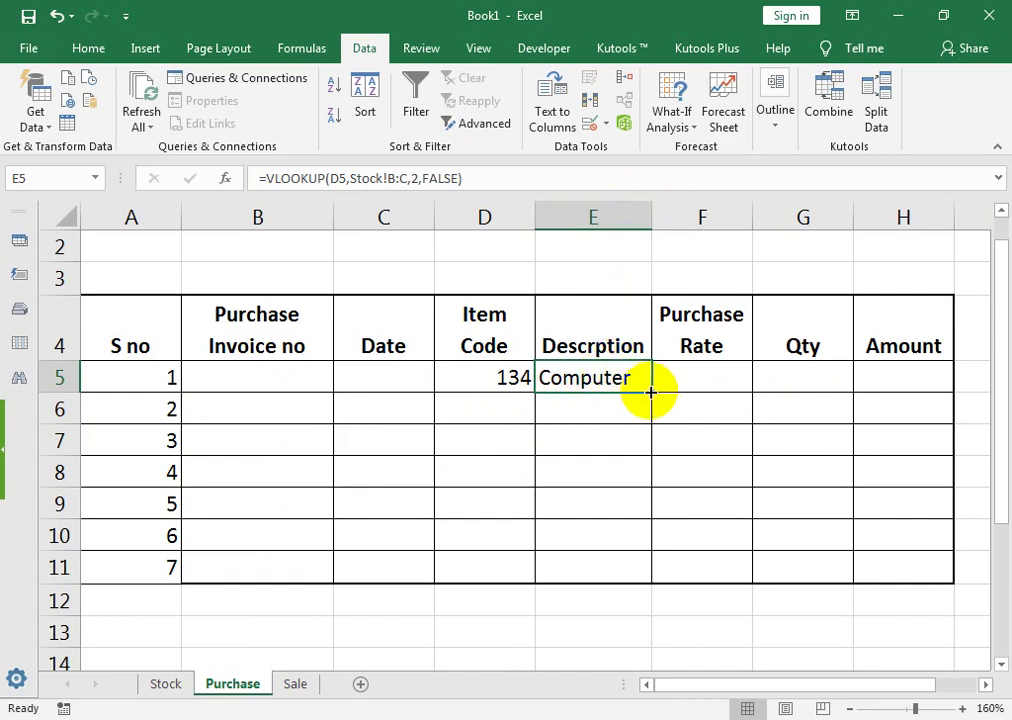
pyautogui.moveTo(651, 393); pyautogui.dragTo(652, 573)
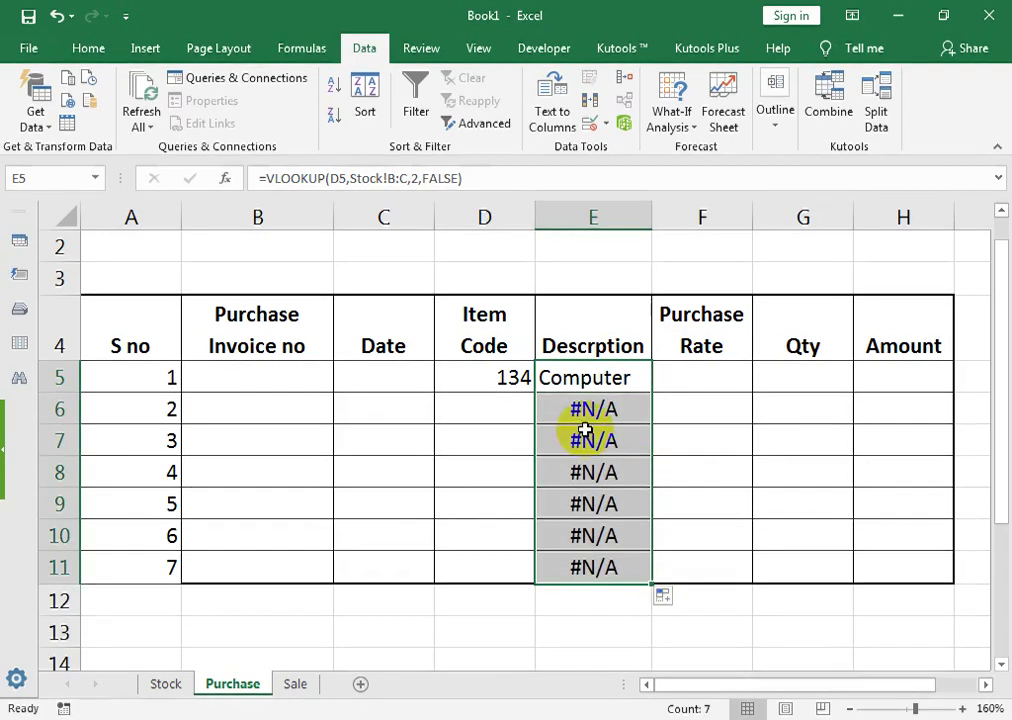
# Wrap the E5 lookup in IFERROR so it reads =IFERROR(VLOOKUP(D5,Stock!B:C,2,FALSE),"")
pyautogui.doubleClick(563, 378)
pyautogui.click(555, 377)
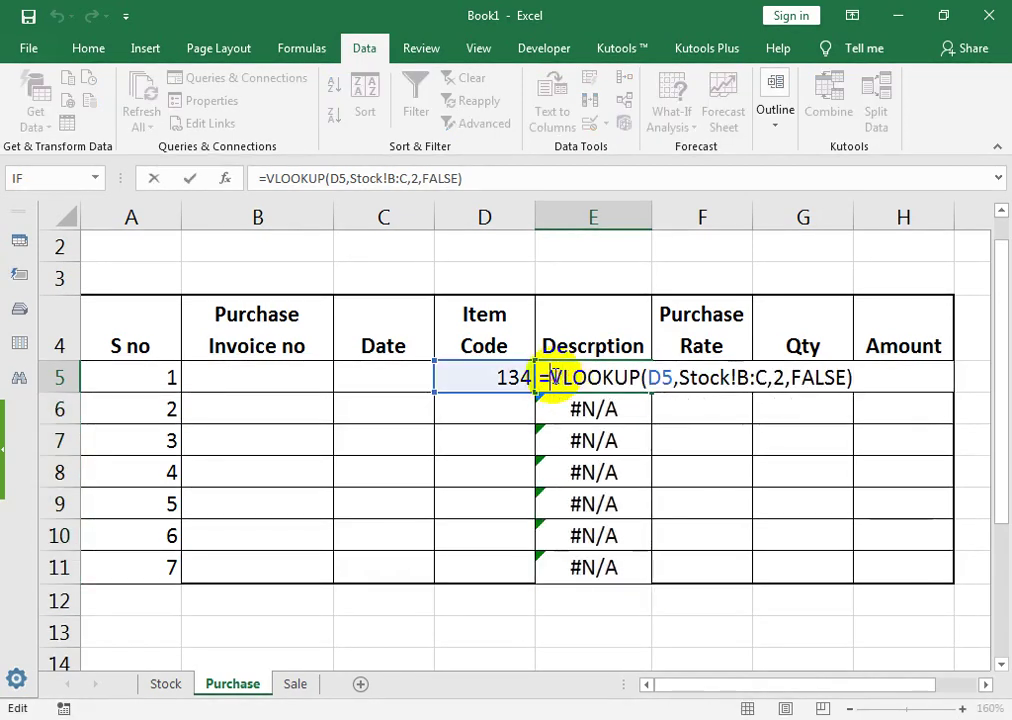
pyautogui.write('if')
pyautogui.press('Down')
pyautogui.press('Tab')
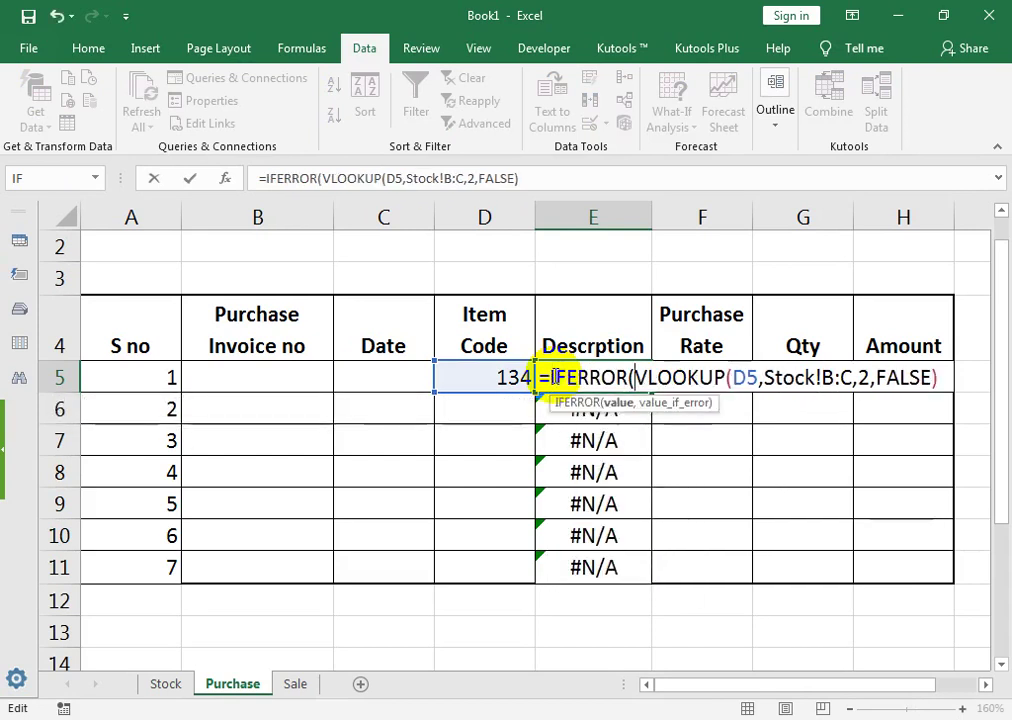
pyautogui.click(538, 171)
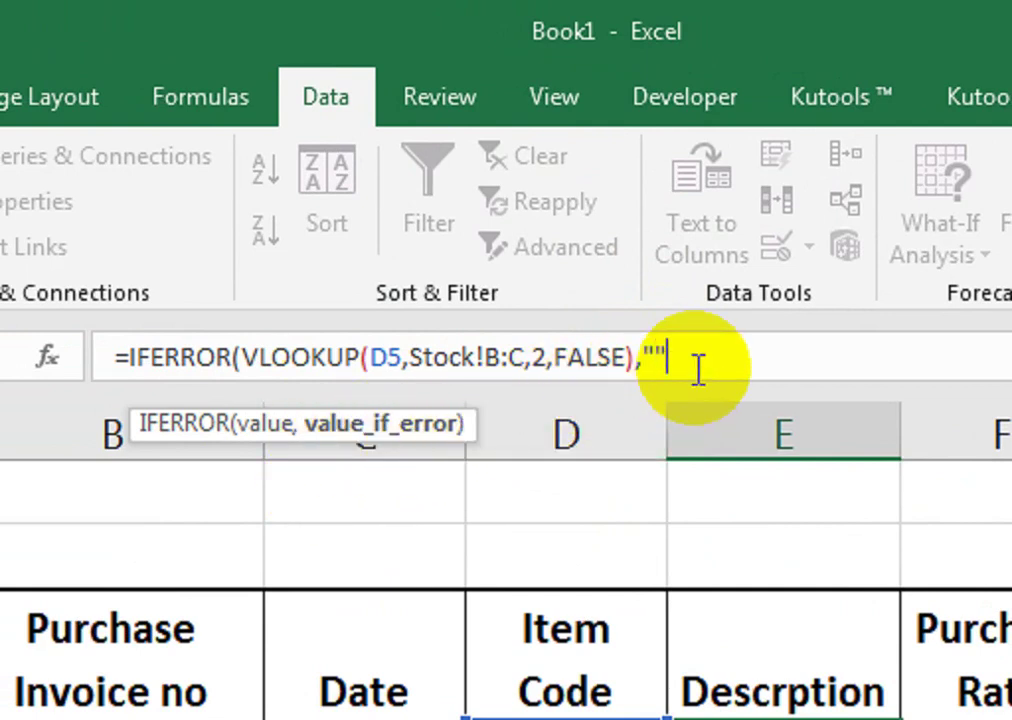
pyautogui.write(')')
pyautogui.press('Return')
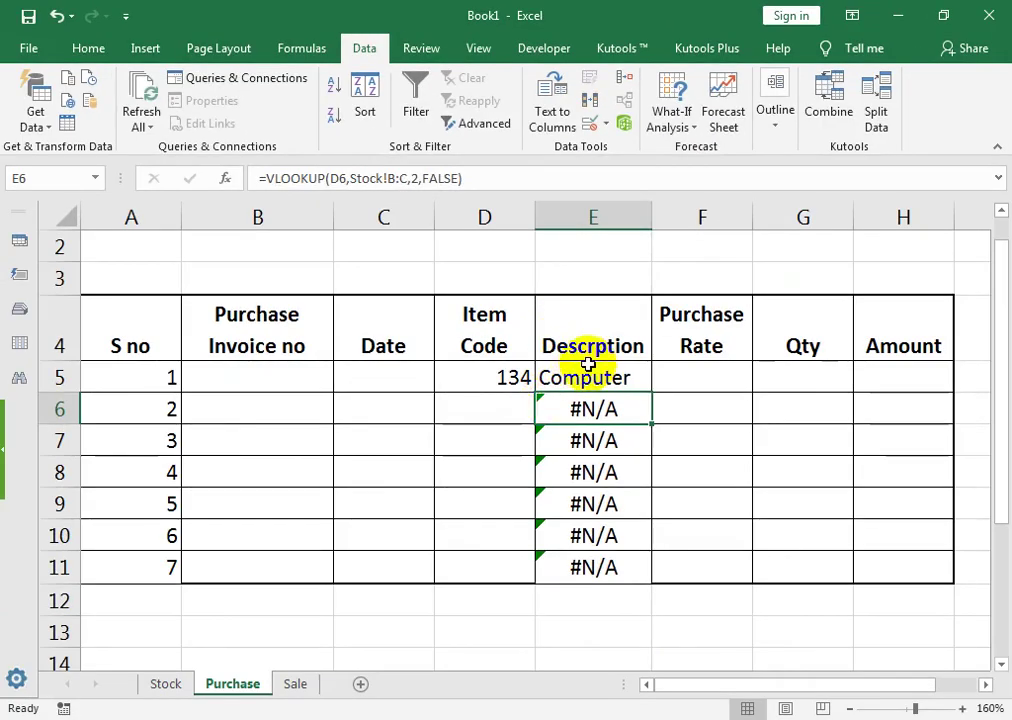
# Copy the IFERROR description formula from E5 down to E11
pyautogui.click(600, 400)
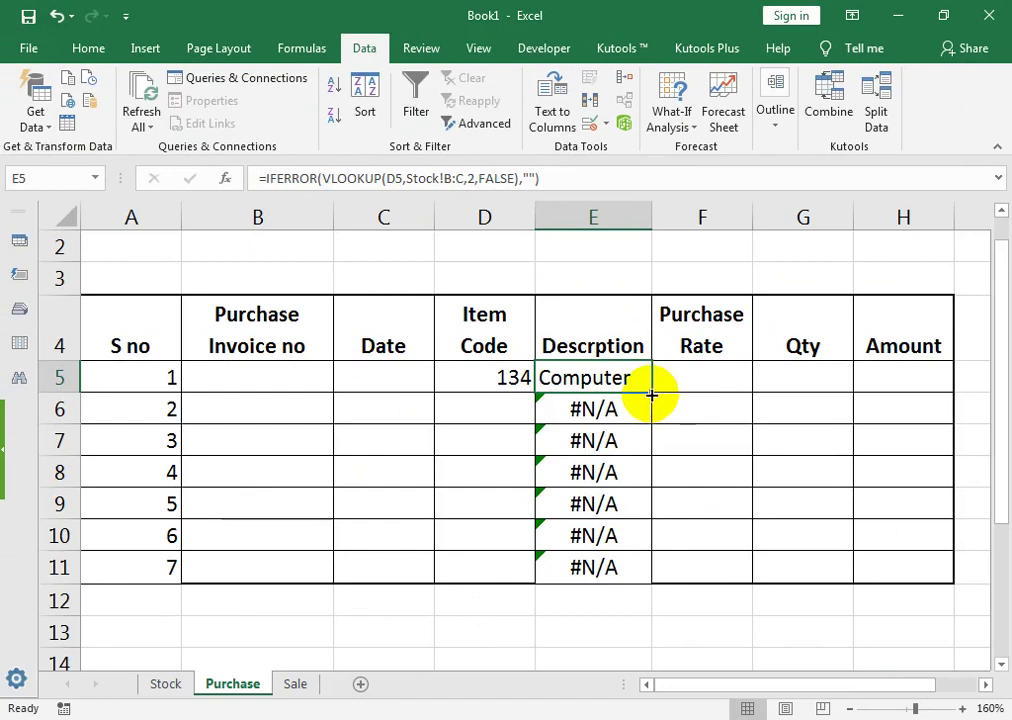
pyautogui.moveTo(655, 392); pyautogui.dragTo(641, 579)
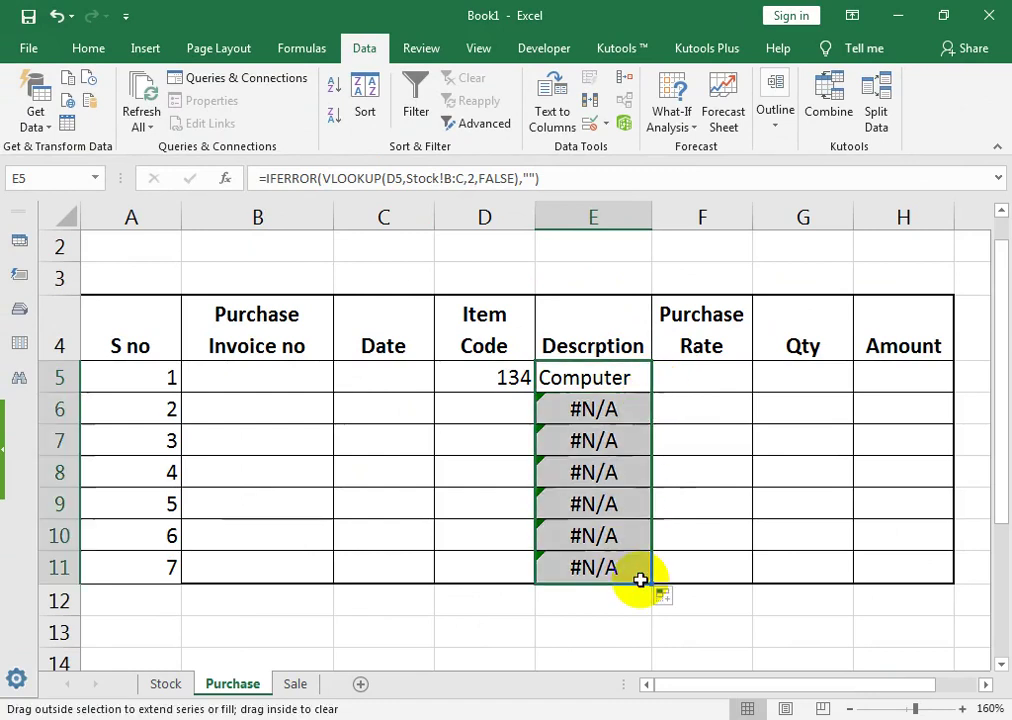
pyautogui.click(511, 497)
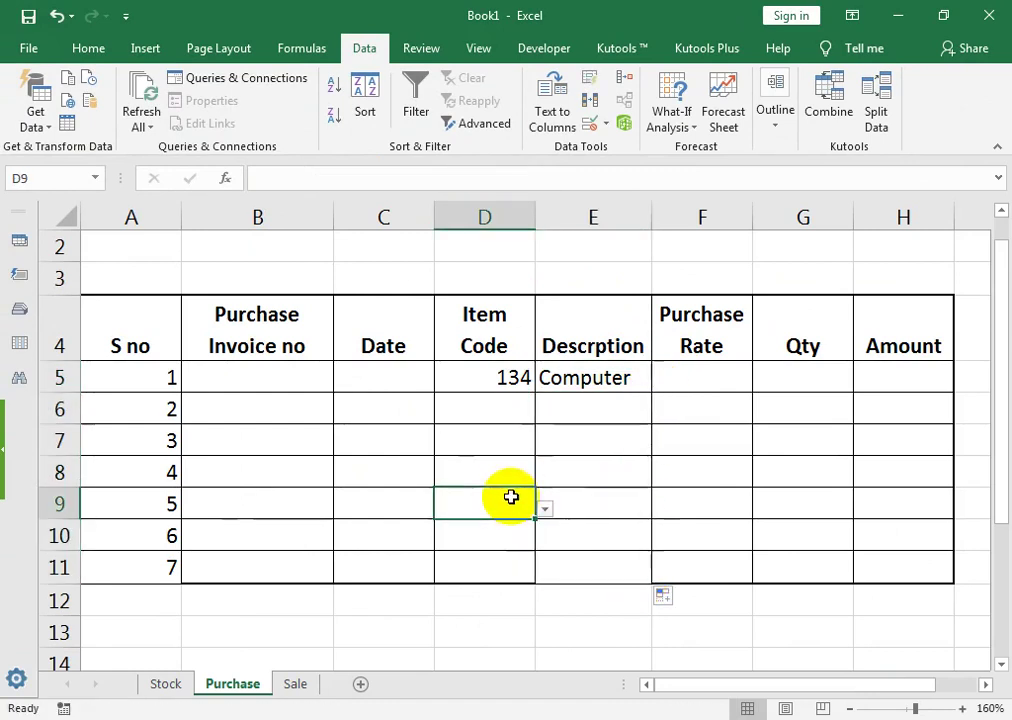
# Choose item code 139 in D6 and item code 136 in D7 from their dropdown lists
pyautogui.click(526, 402)
pyautogui.click(546, 413)
pyautogui.click(470, 519)
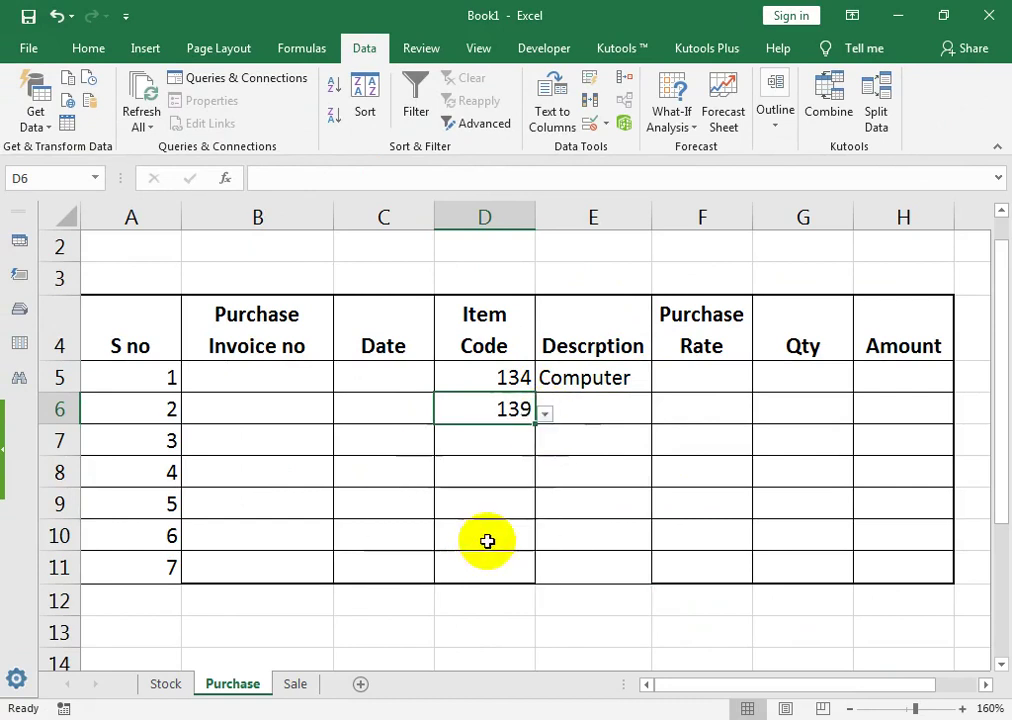
pyautogui.click(641, 413)
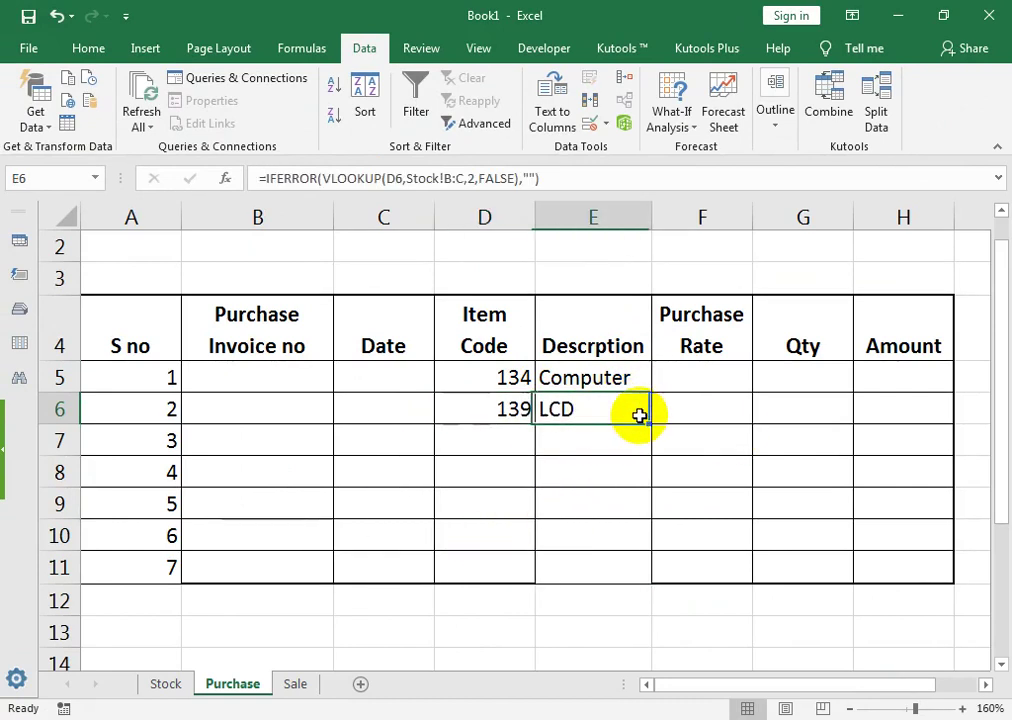
pyautogui.click(679, 381)
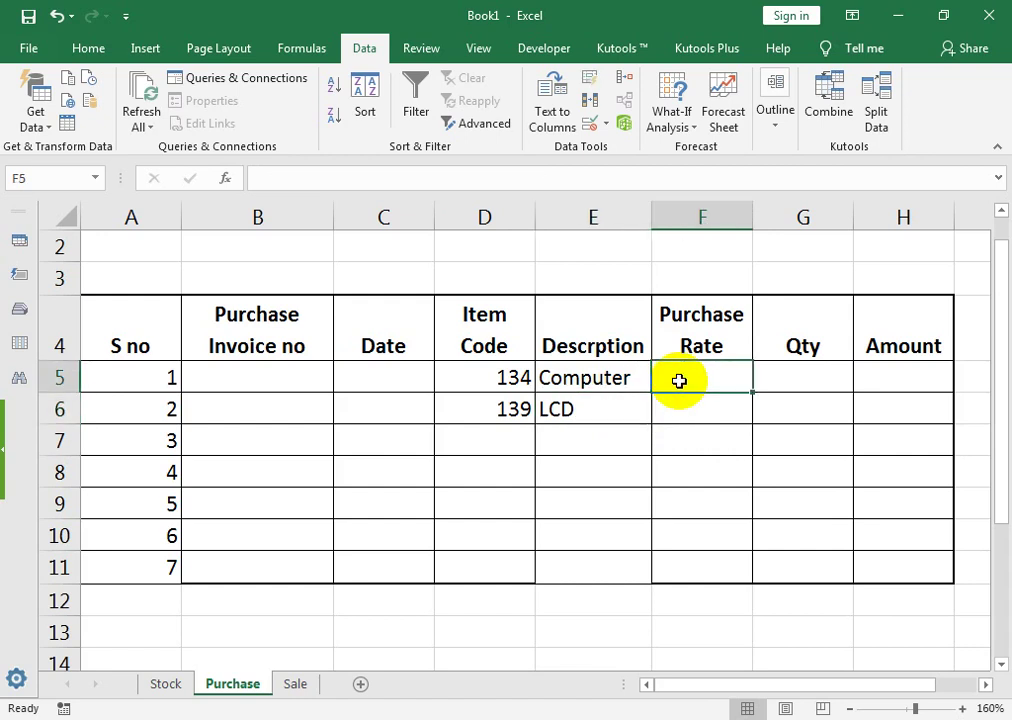
pyautogui.click(486, 449)
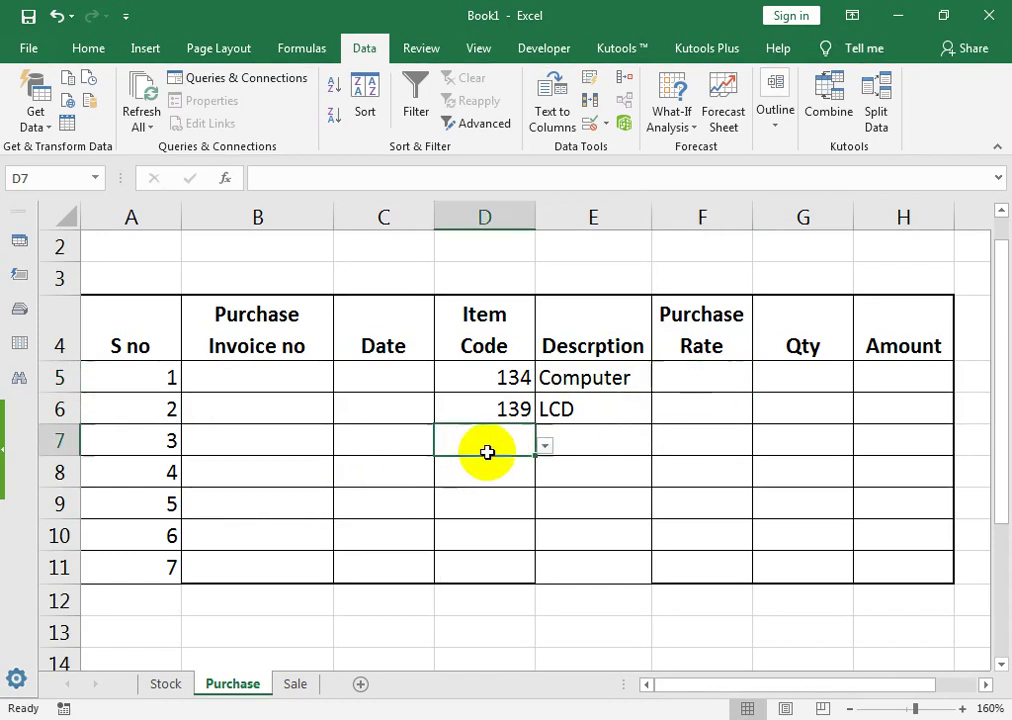
pyautogui.click(545, 446)
pyautogui.click(480, 509)
# Enter the date 1-june-19 in C5 and purchase invoice number 122 in B5
pyautogui.click(384, 389)
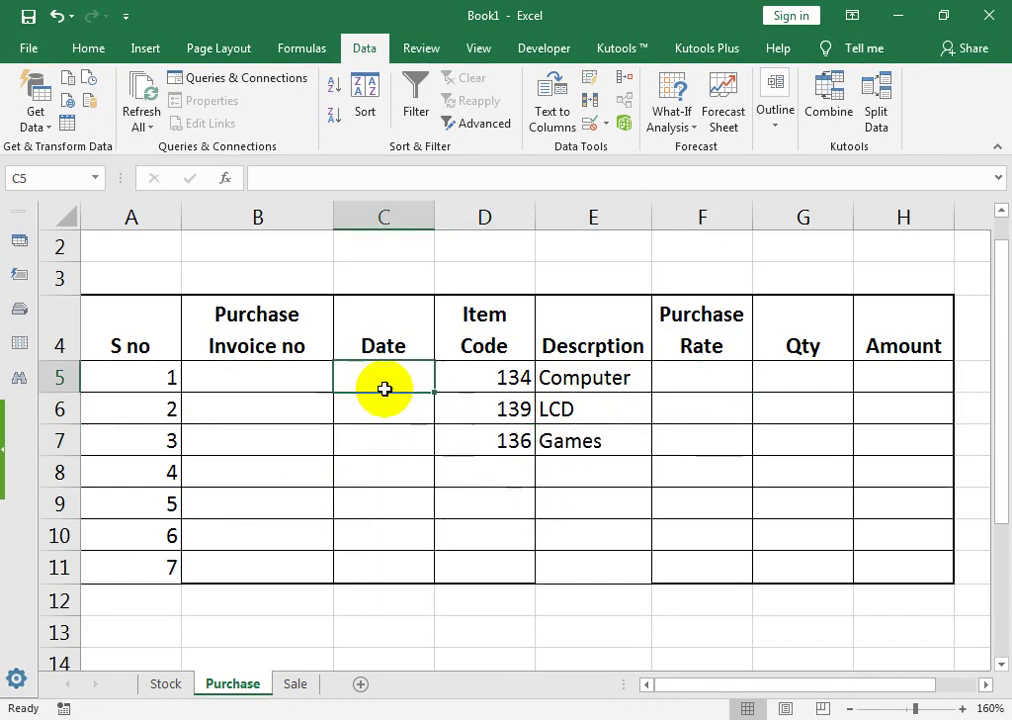
pyautogui.write('1')
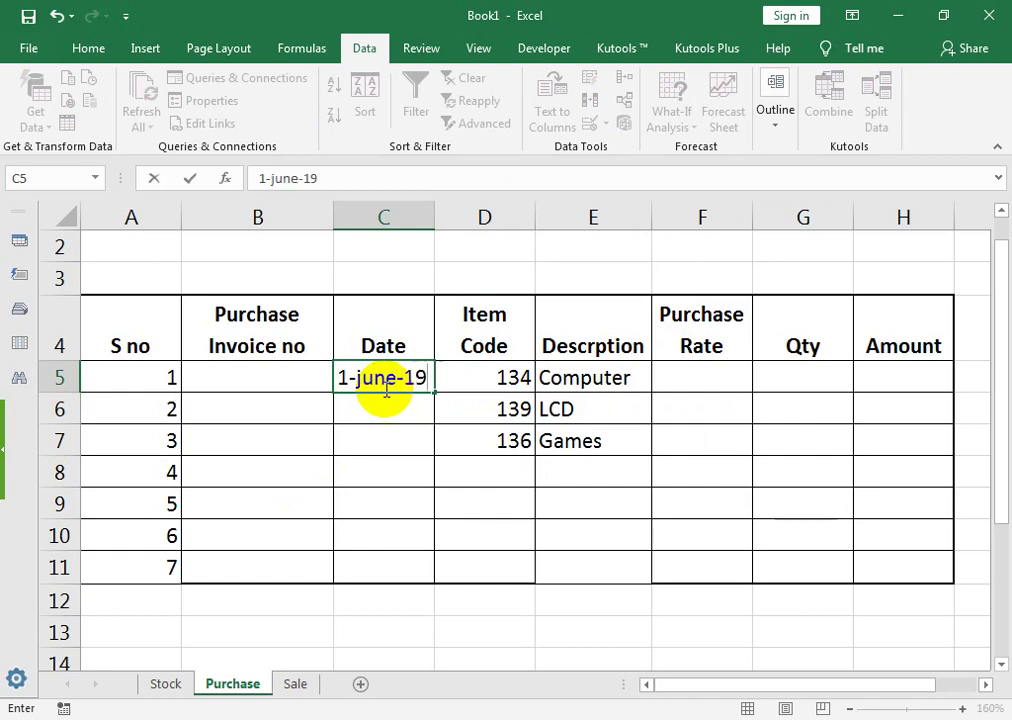
pyautogui.write('-june-19')
pyautogui.press('Return')
pyautogui.press('Up')
pyautogui.press('Left')
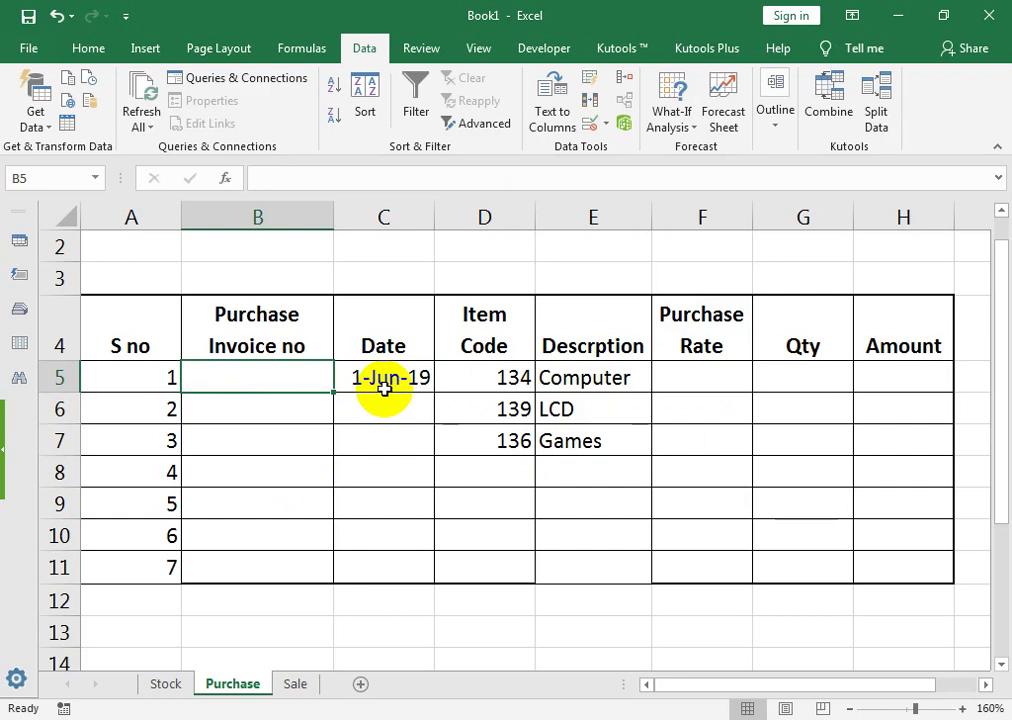
pyautogui.write('122')
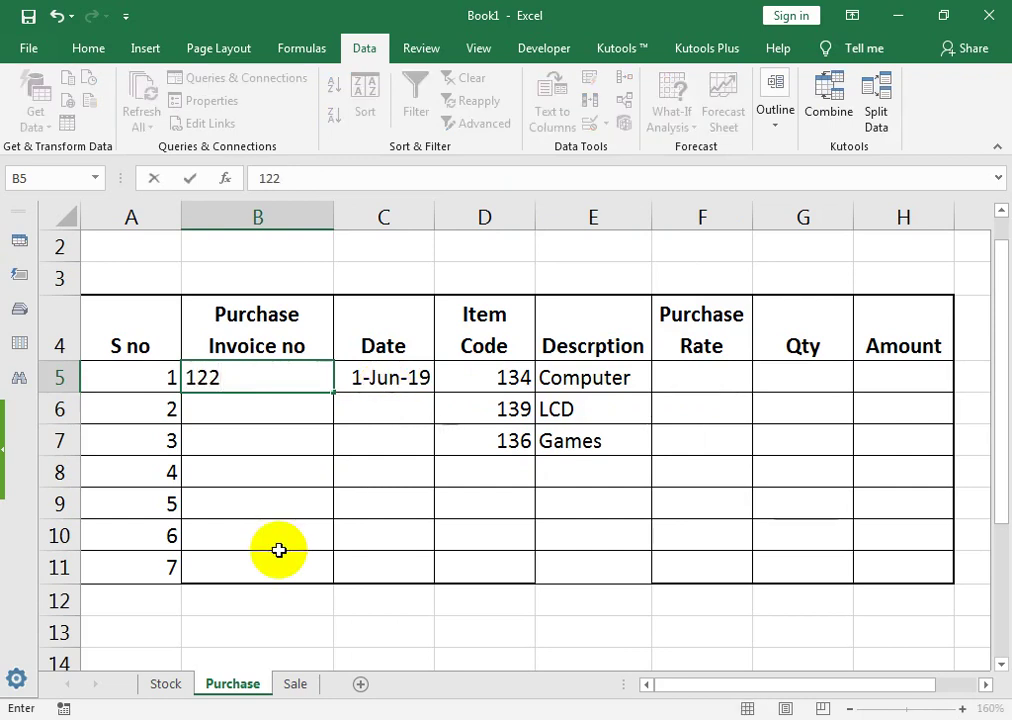
pyautogui.press('Return')
# Enter purchase invoice number 125 in B6 and the date 2-june-19 in C6
pyautogui.write('1')
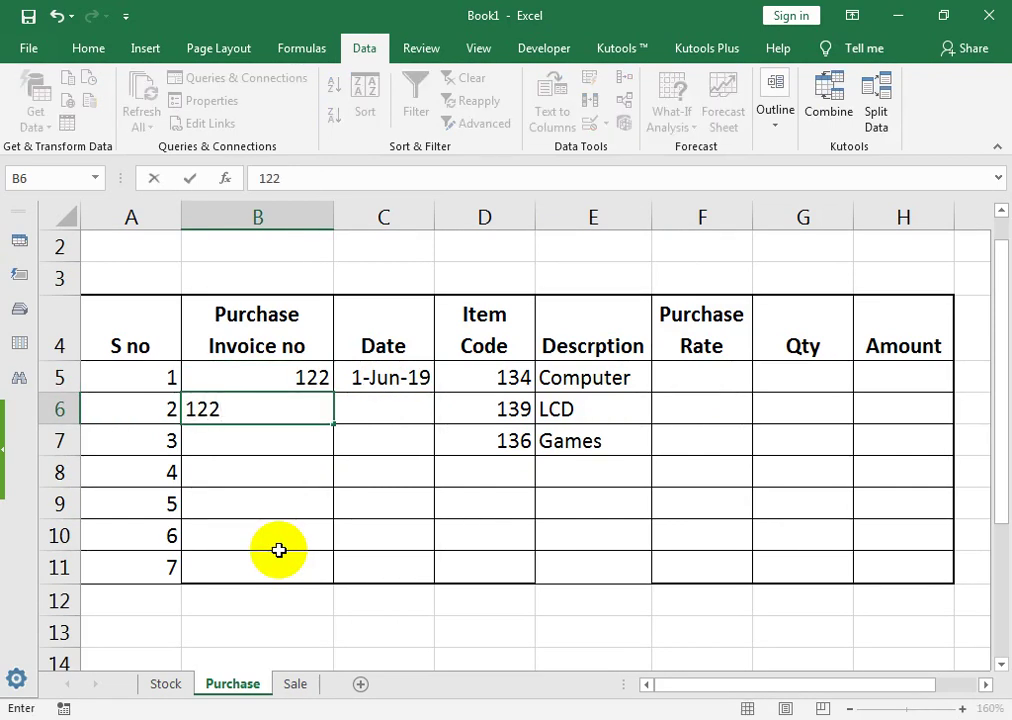
pyautogui.write('25')
pyautogui.press('Return')
pyautogui.press('Right')
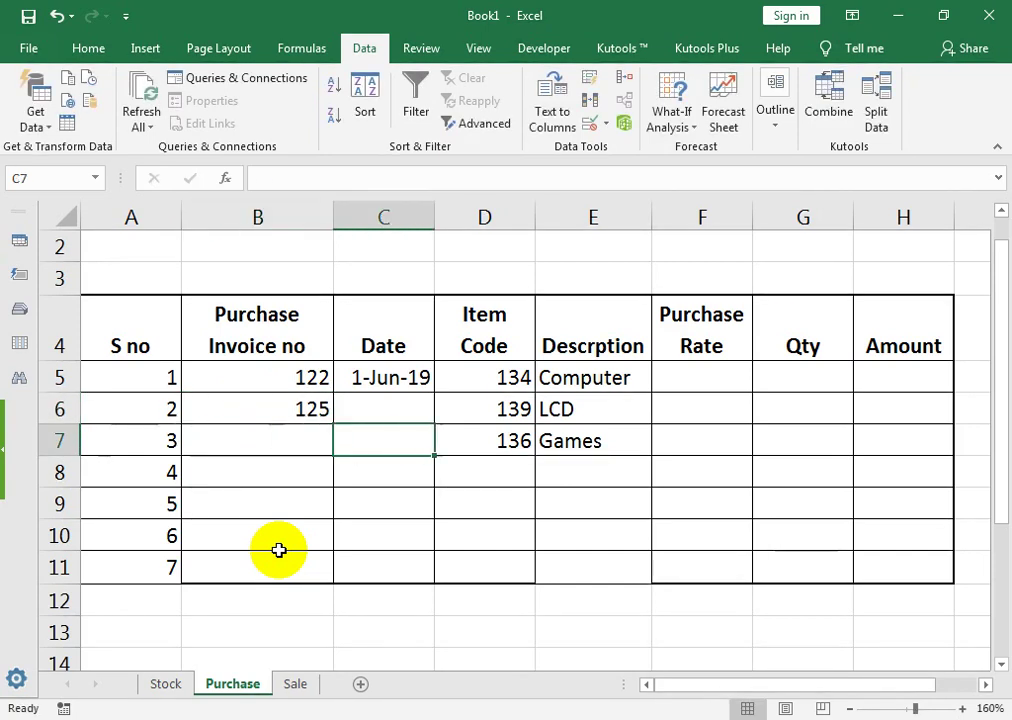
pyautogui.press('Up')
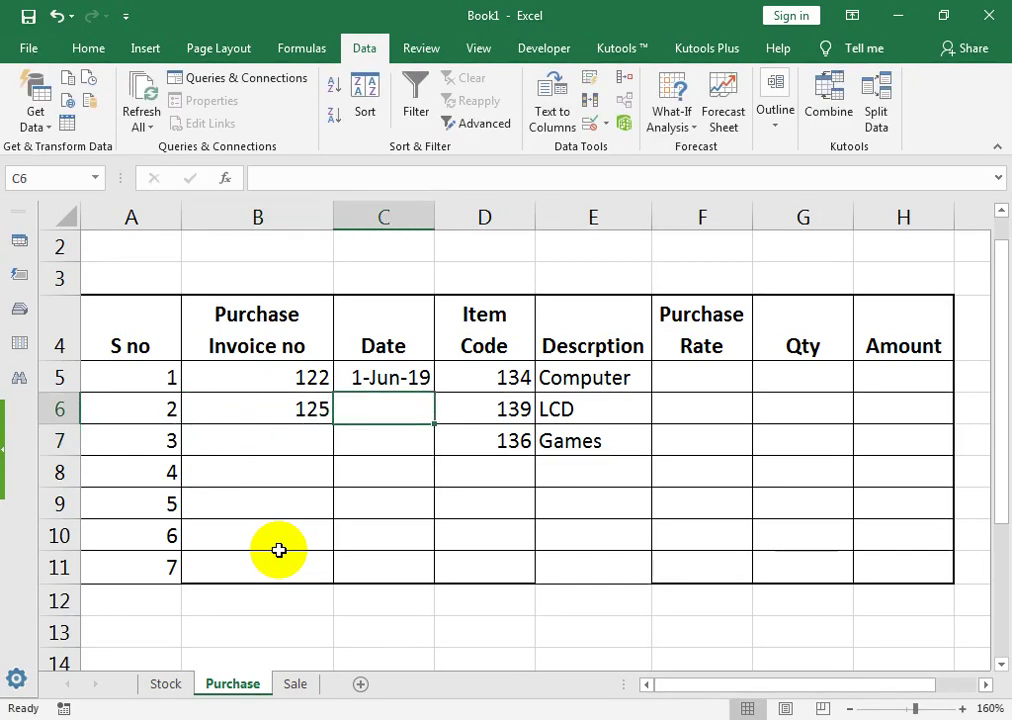
pyautogui.press('Up')
pyautogui.press('Down')
pyautogui.write('2-')
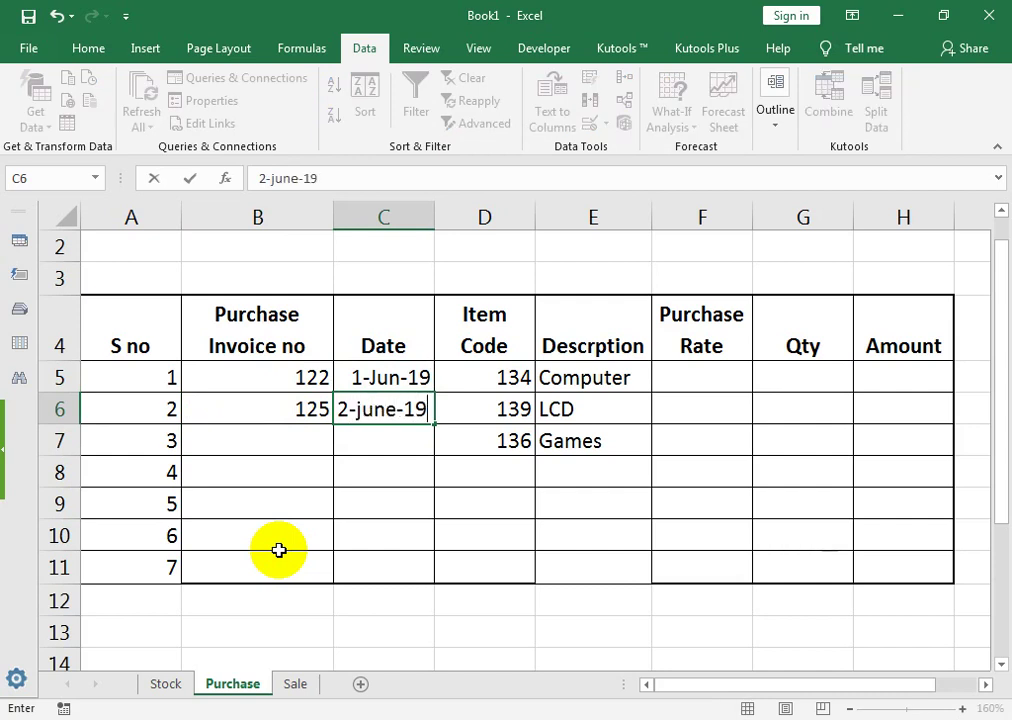
pyautogui.press('Return')
# Enter purchase invoice number 128 in B7 and the date 3-Jun-19 in C7
pyautogui.press('Left')
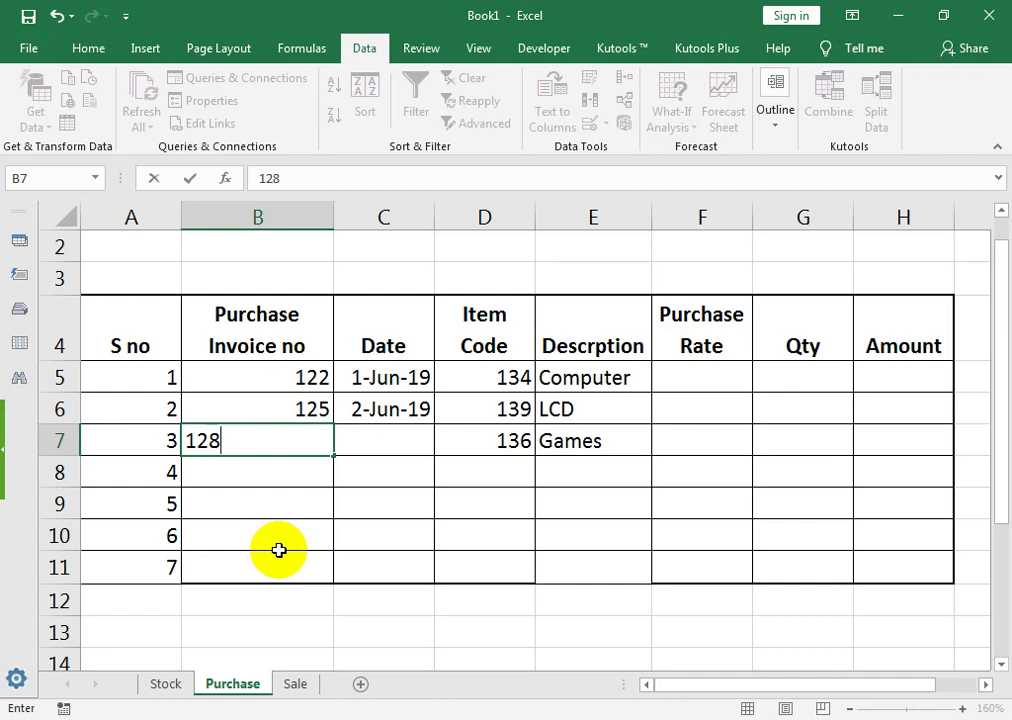
pyautogui.press('Right')
pyautogui.write('3')
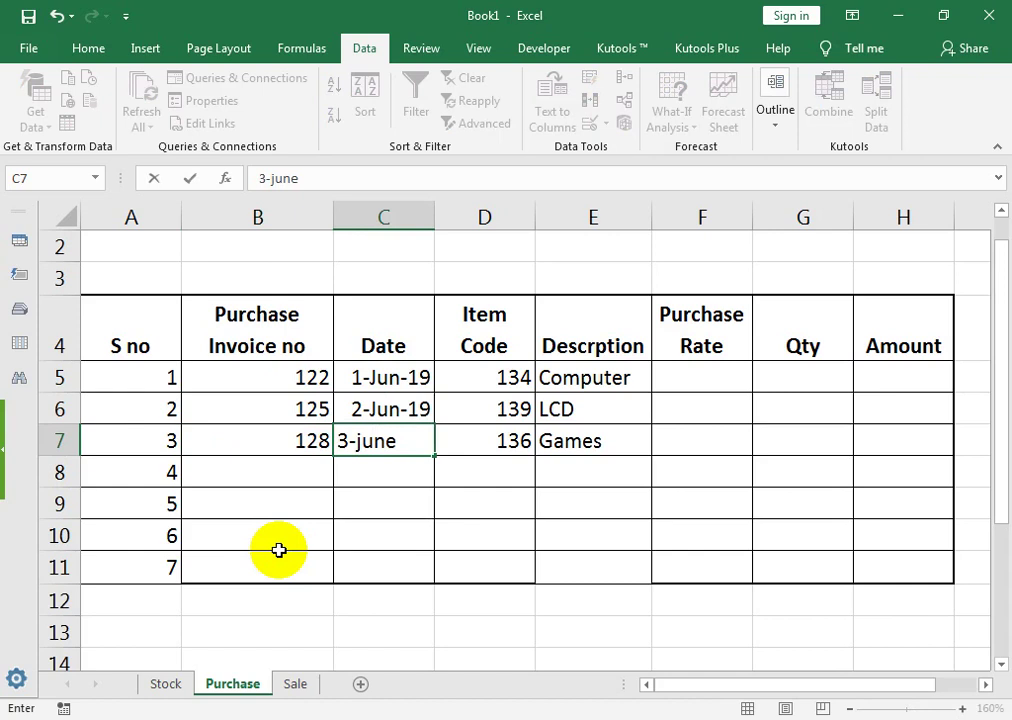
pyautogui.press('Right')
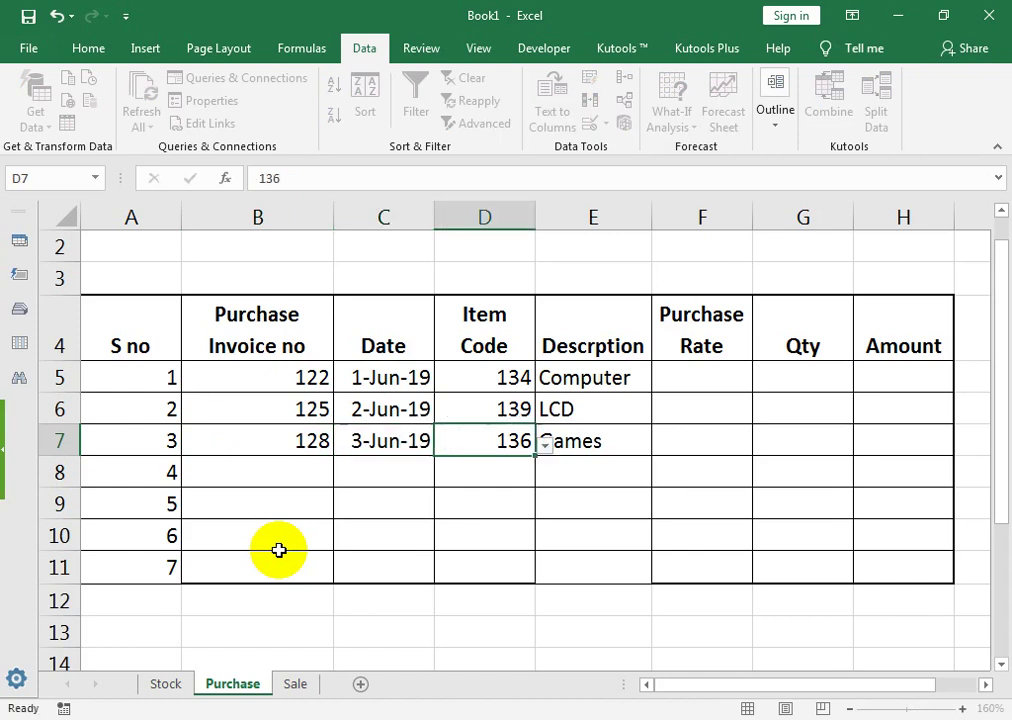
# Enter the purchase rates 5000, 6000 and 8000 in F5:F7
pyautogui.press('Right')
pyautogui.press('Up')
pyautogui.press('Up')
pyautogui.press('Up')
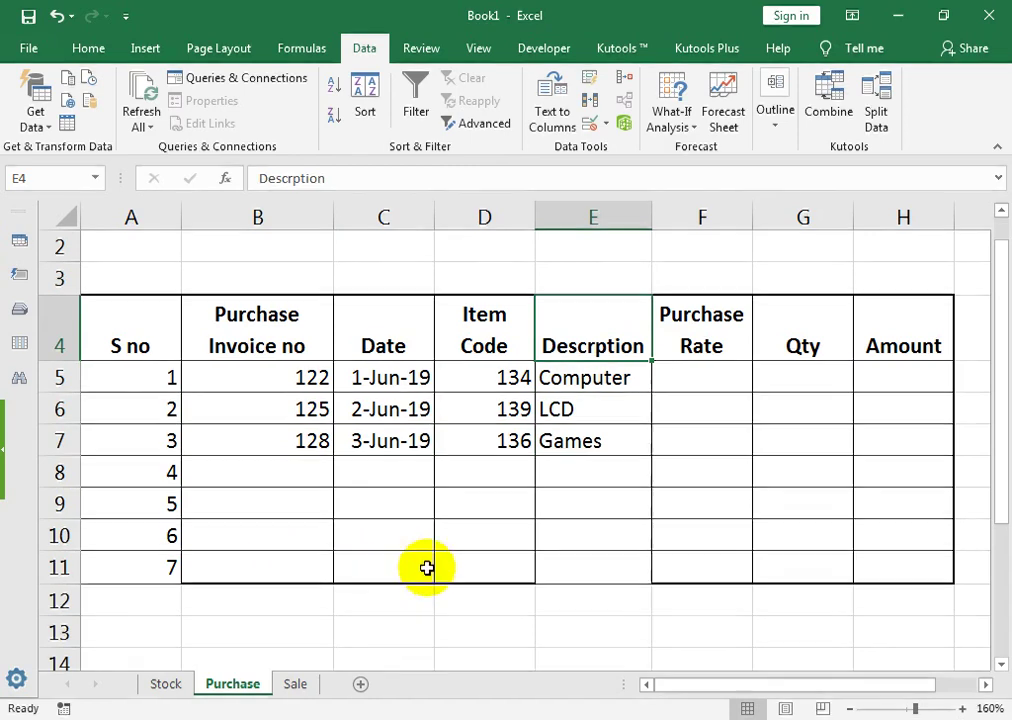
pyautogui.click(674, 381)
pyautogui.write('5000')
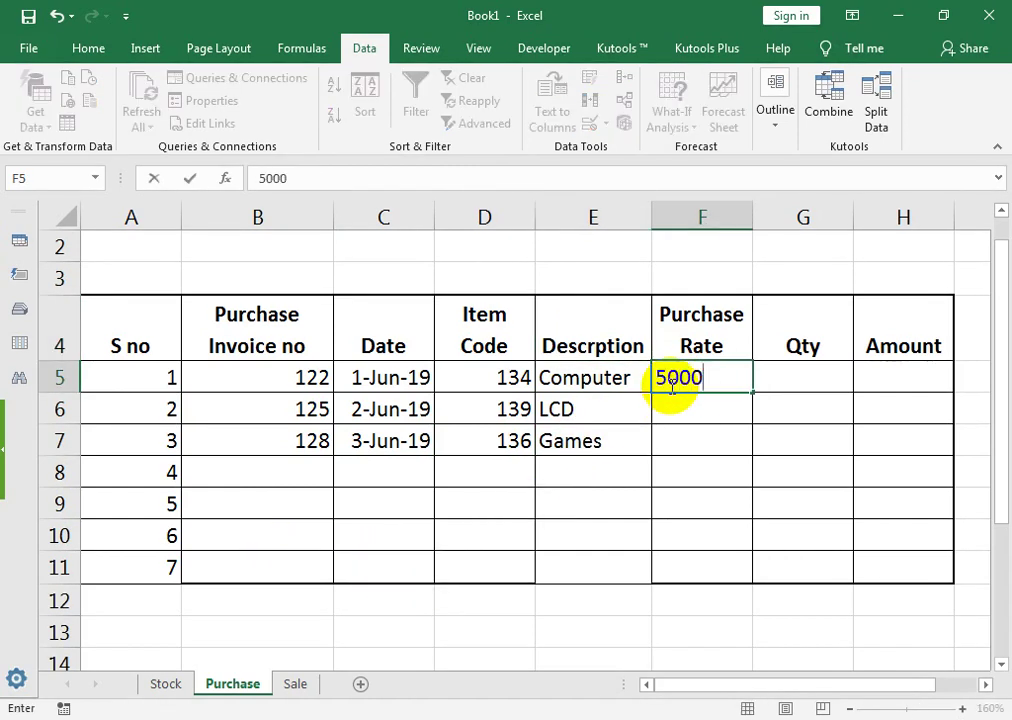
pyautogui.press('Return')
pyautogui.write('6000')
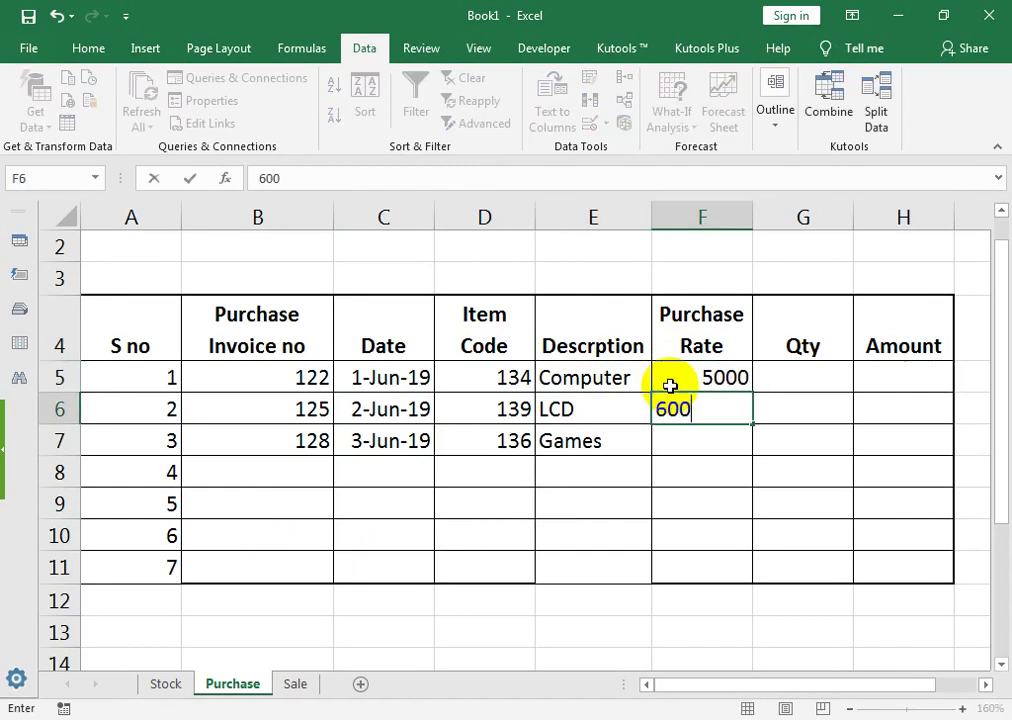
pyautogui.press('Return')
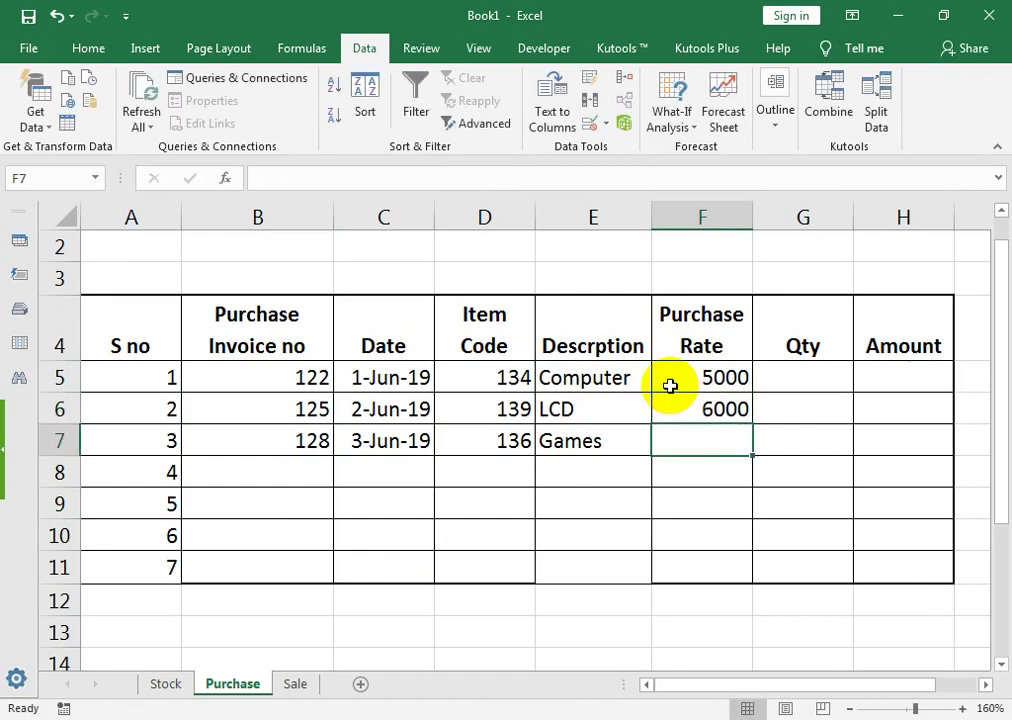
pyautogui.write('8000')
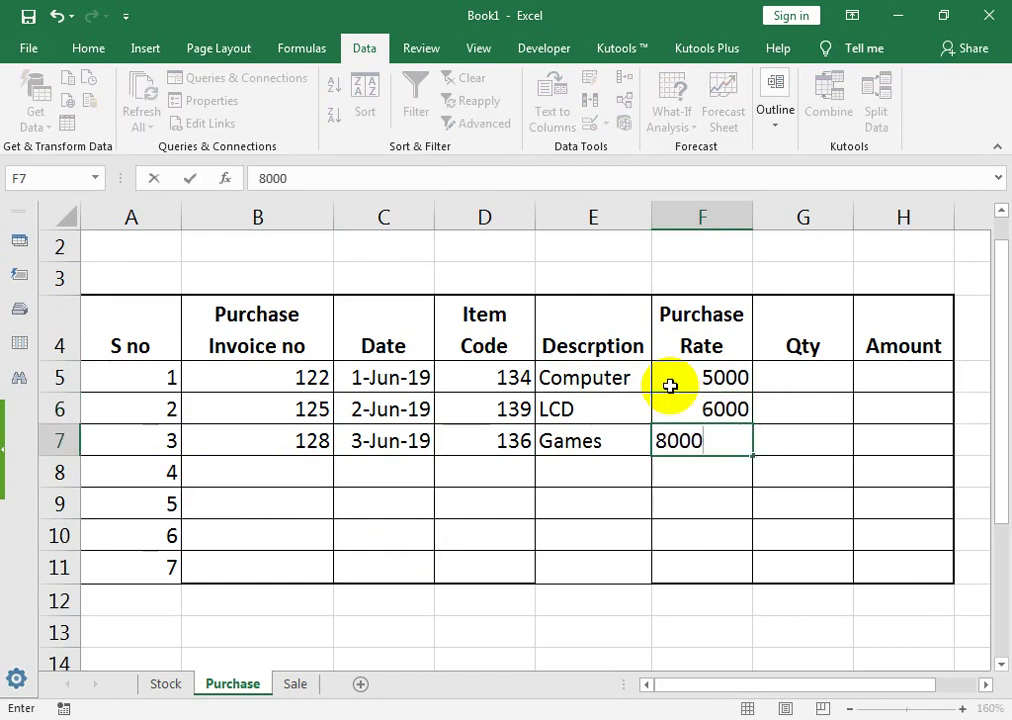
pyautogui.press('Tab')
# Enter the quantities 10, 20 and 15 in G5:G7
pyautogui.press('Up')
pyautogui.press('Up')
pyautogui.write('10')
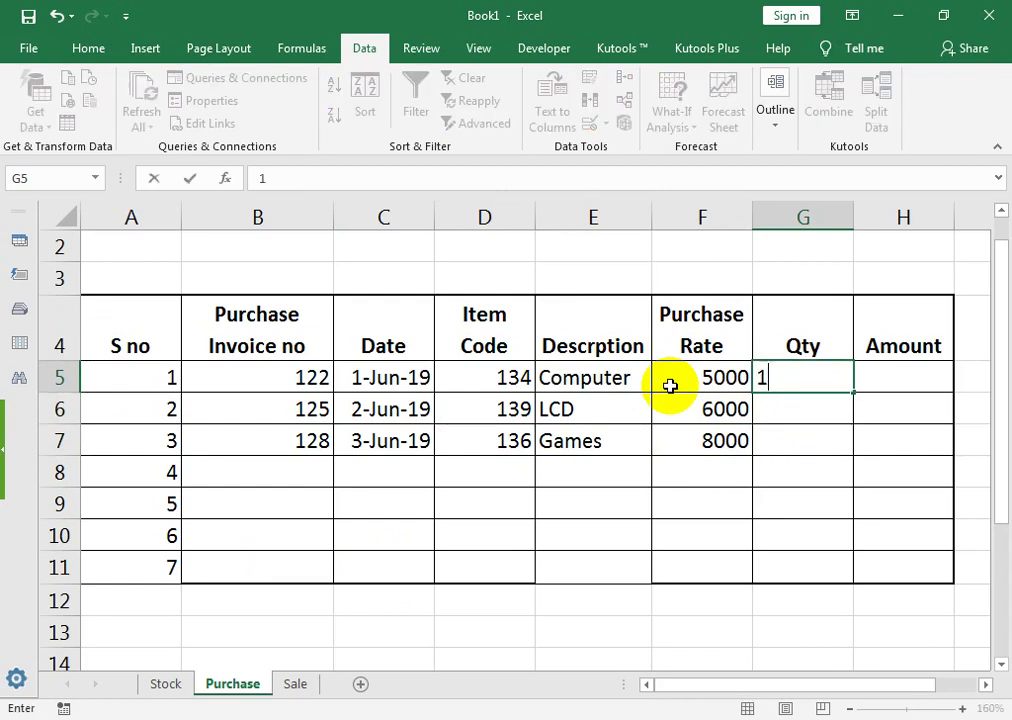
pyautogui.press('Return')
pyautogui.write('20')
pyautogui.press('Return')
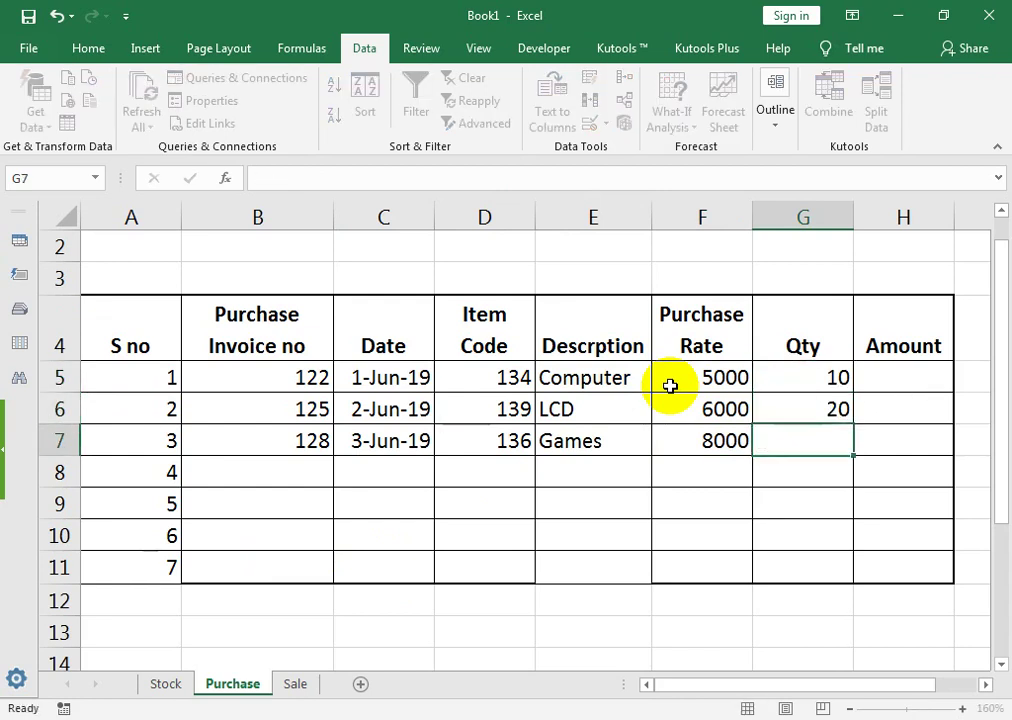
pyautogui.write('15')
pyautogui.press('Return')
# Calculate the amount in H5 with the formula =F5*G5
pyautogui.press('Tab')
pyautogui.press('Up')
pyautogui.press('Up')
pyautogui.press('Up')
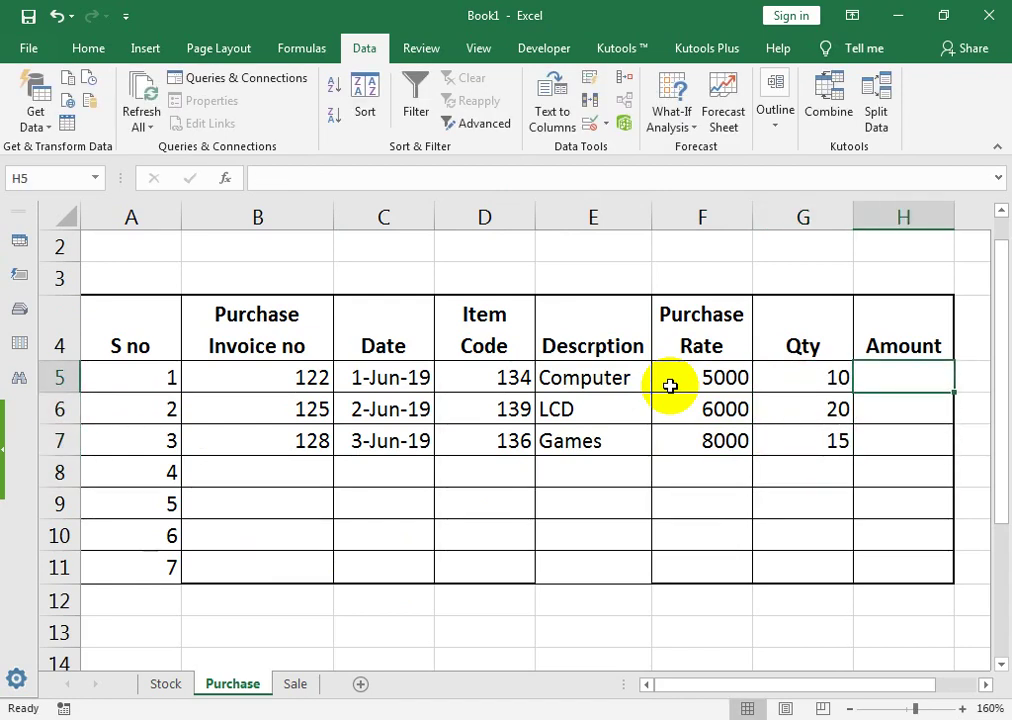
pyautogui.write('=')
pyautogui.click(670, 386)
pyautogui.write('*')
pyautogui.press('Left')
pyautogui.press('Return')
# Fill the amount formula from H5 down through H11
pyautogui.press('Up')
pyautogui.hotkey('shift', 'Down')
pyautogui.hotkey('shift', 'Down')
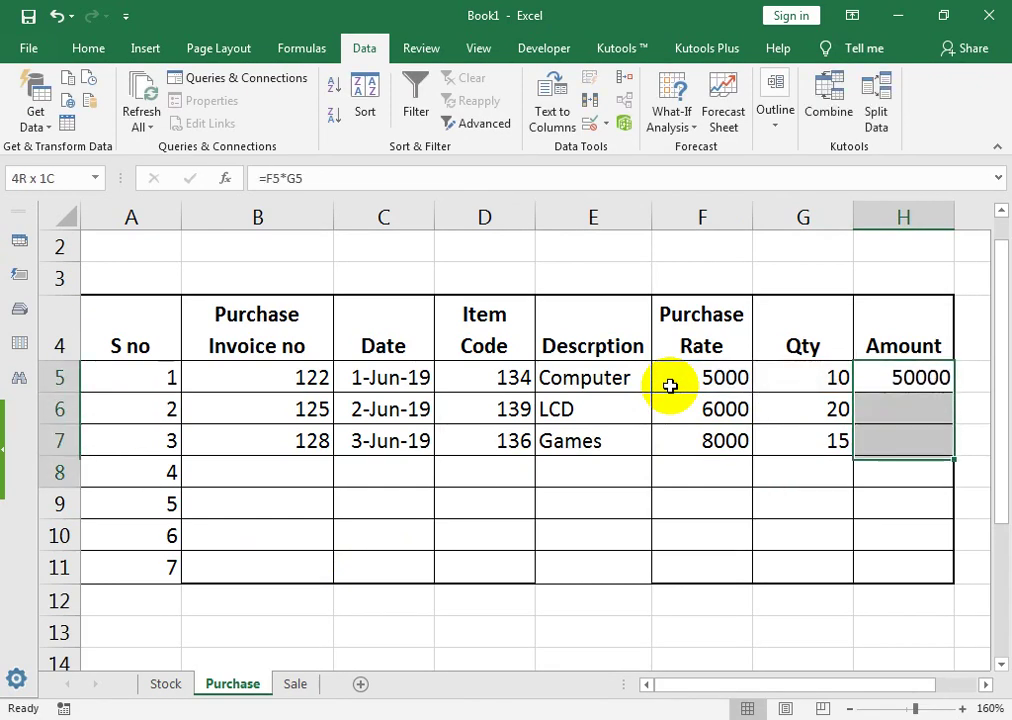
pyautogui.hotkey('shift', 'Down')
pyautogui.hotkey('shift', 'Down')
pyautogui.hotkey('shift', 'Down')
pyautogui.hotkey('shift', 'Down')
pyautogui.hotkey('ctrl', 'd')
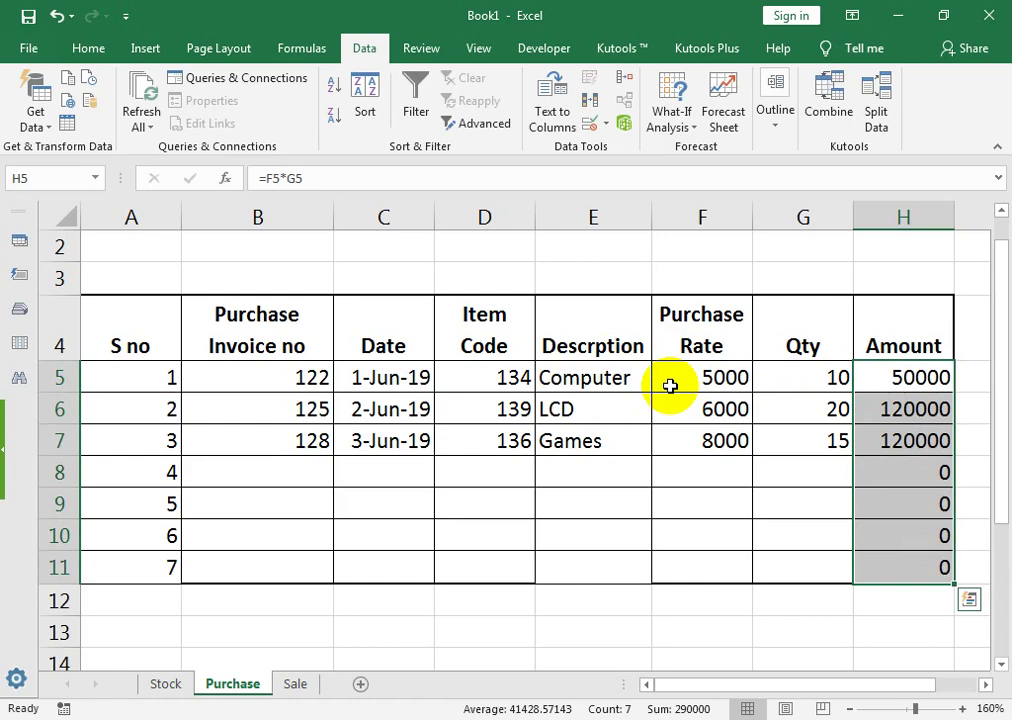
# Copy the header row A4:H4 from the Purchase sheet into the Sale sheet starting at A4
pyautogui.press('Up')
pyautogui.hotkey('ctrl', 'shift', 'Left')
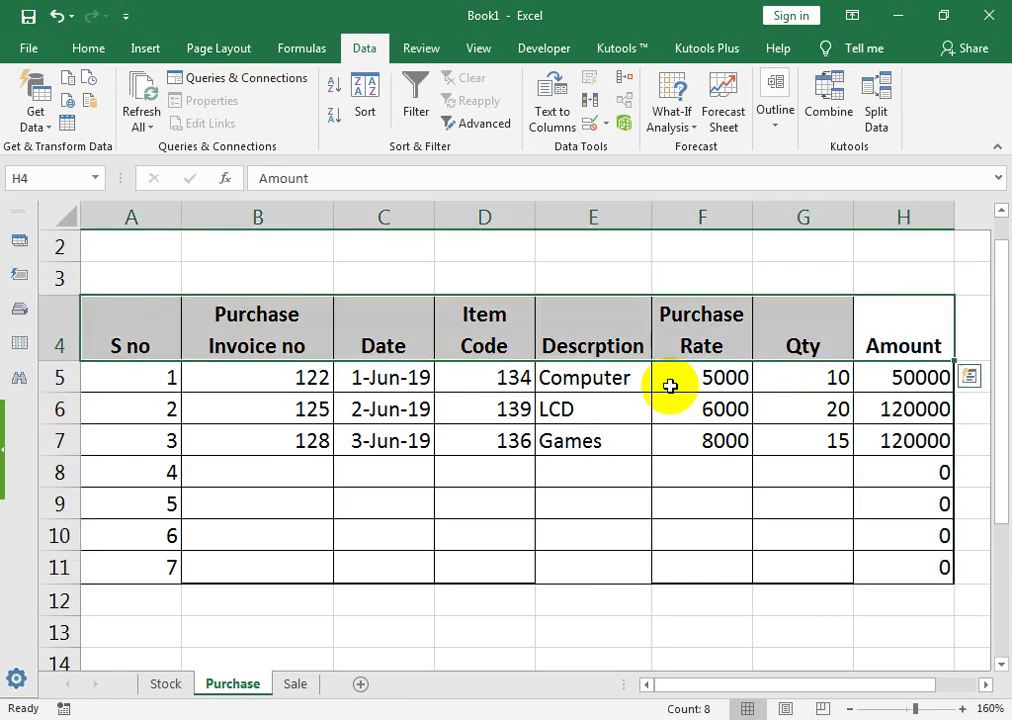
pyautogui.hotkey('ctrl', 'c')
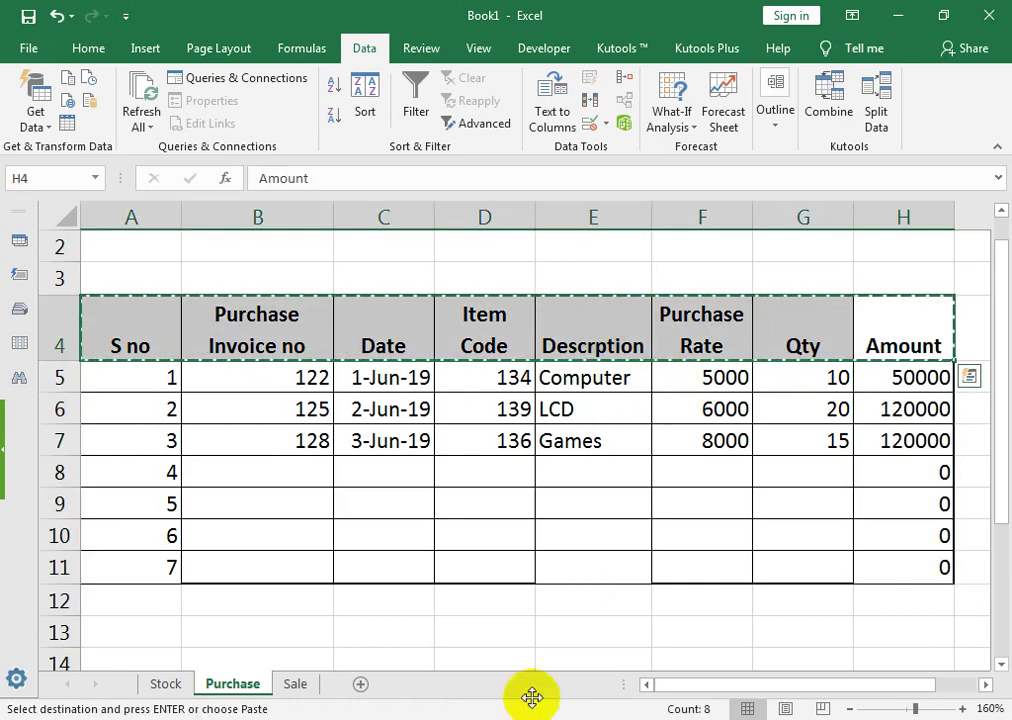
pyautogui.click(295, 683)
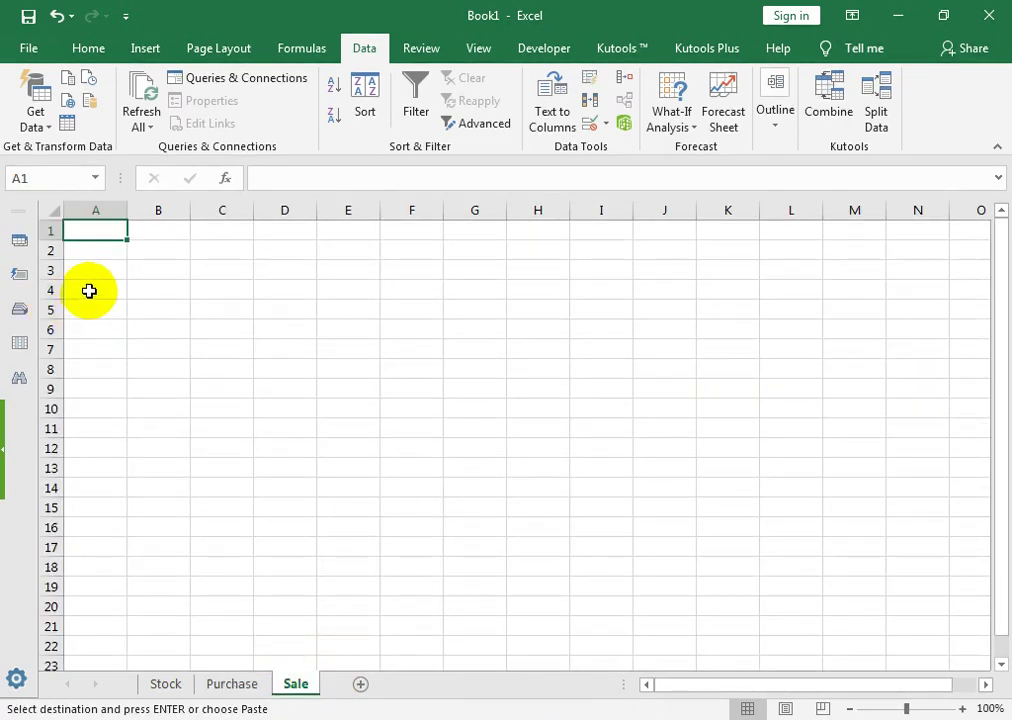
pyautogui.hotkey('ctrl', 'v')
# Number the Sale rows from 1 to 8 in A5:A12 by entering 1 and 2 and filling the series down
pyautogui.moveTo(106, 318); pyautogui.dragTo(521, 491)
pyautogui.click(478, 48)
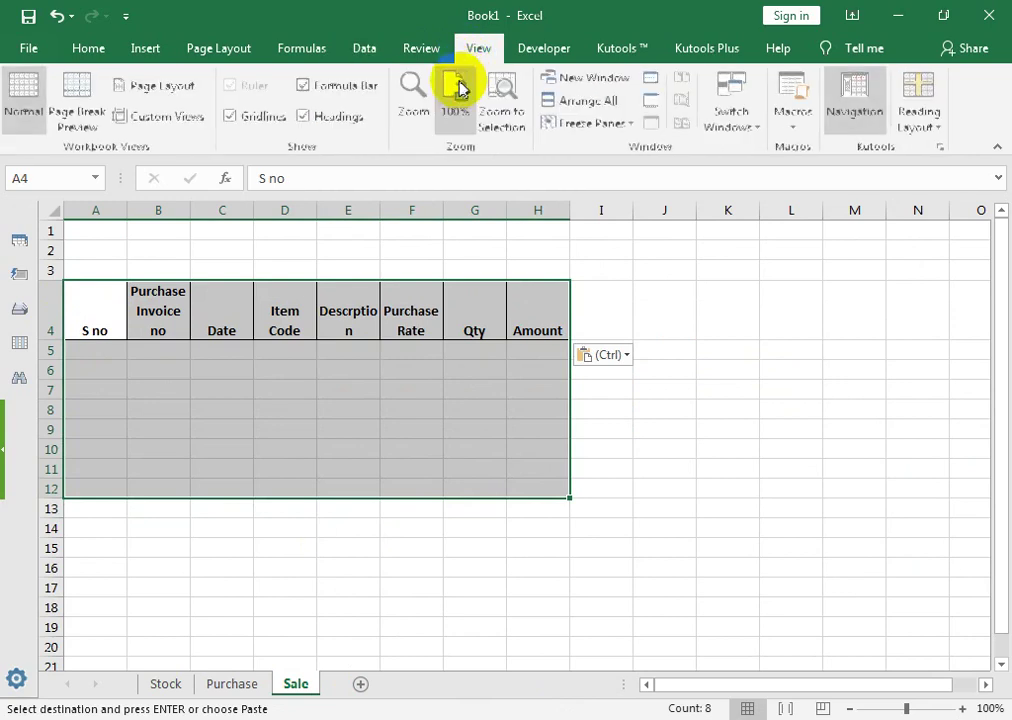
pyautogui.click(503, 110)
pyautogui.click(174, 399)
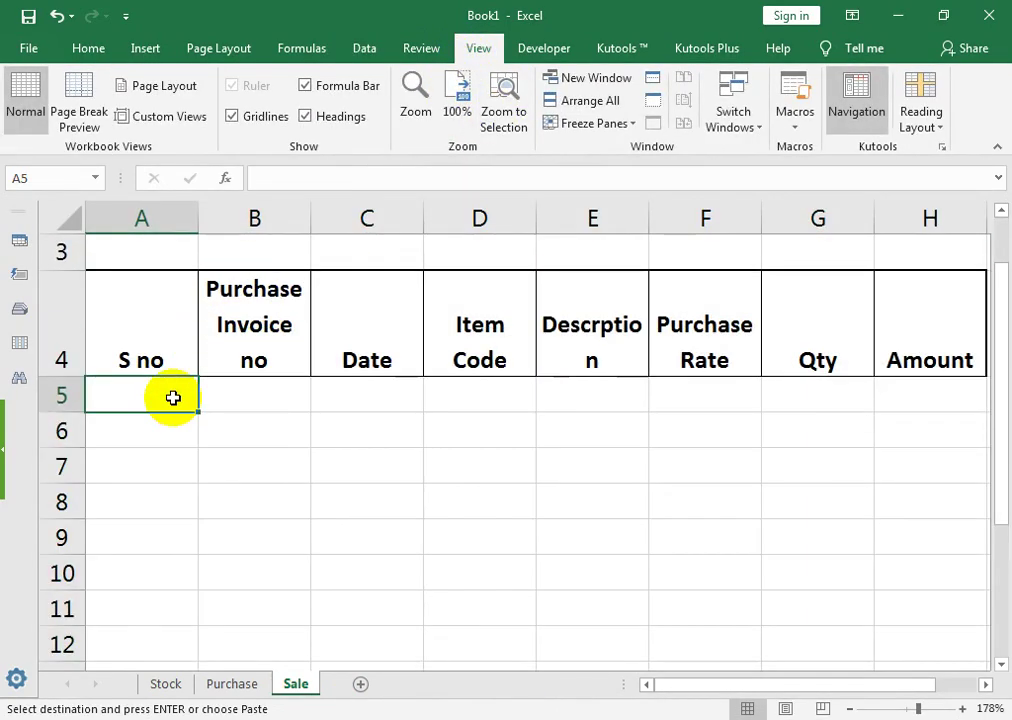
pyautogui.write('1')
pyautogui.press('Return')
pyautogui.write('2')
pyautogui.press('Return')
pyautogui.moveTo(174, 397); pyautogui.dragTo(165, 650)
# Apply all borders and a thick outside border to the Sale table A4:H12
pyautogui.moveTo(163, 344); pyautogui.dragTo(880, 642)
pyautogui.click(80, 46)
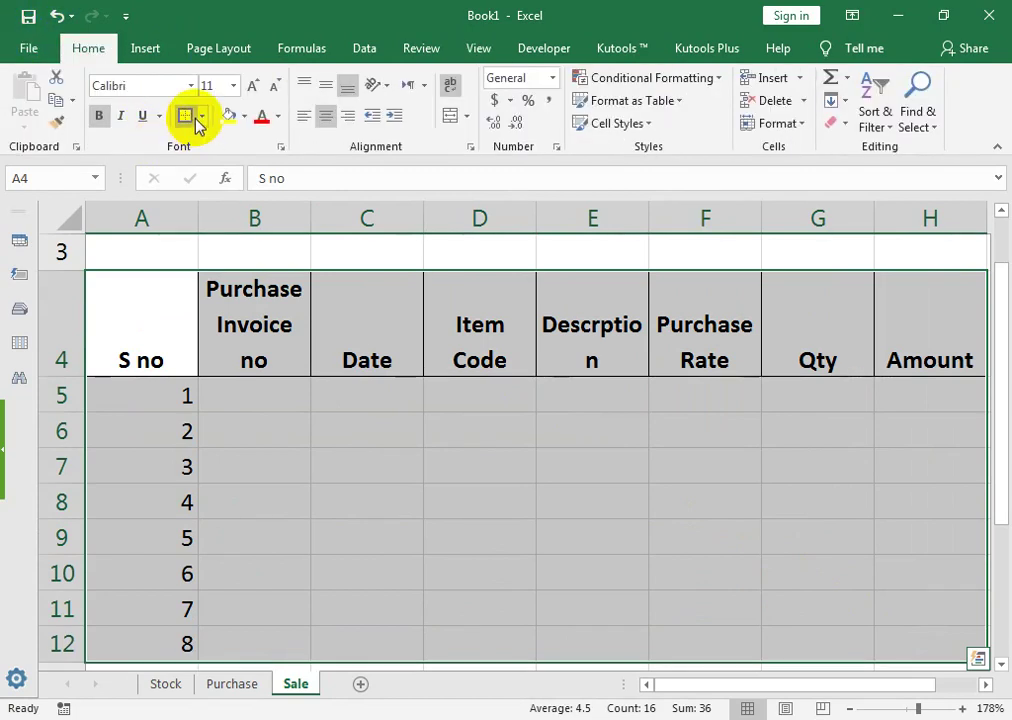
pyautogui.click(199, 116)
pyautogui.click(232, 284)
pyautogui.click(199, 116)
pyautogui.click(208, 284)
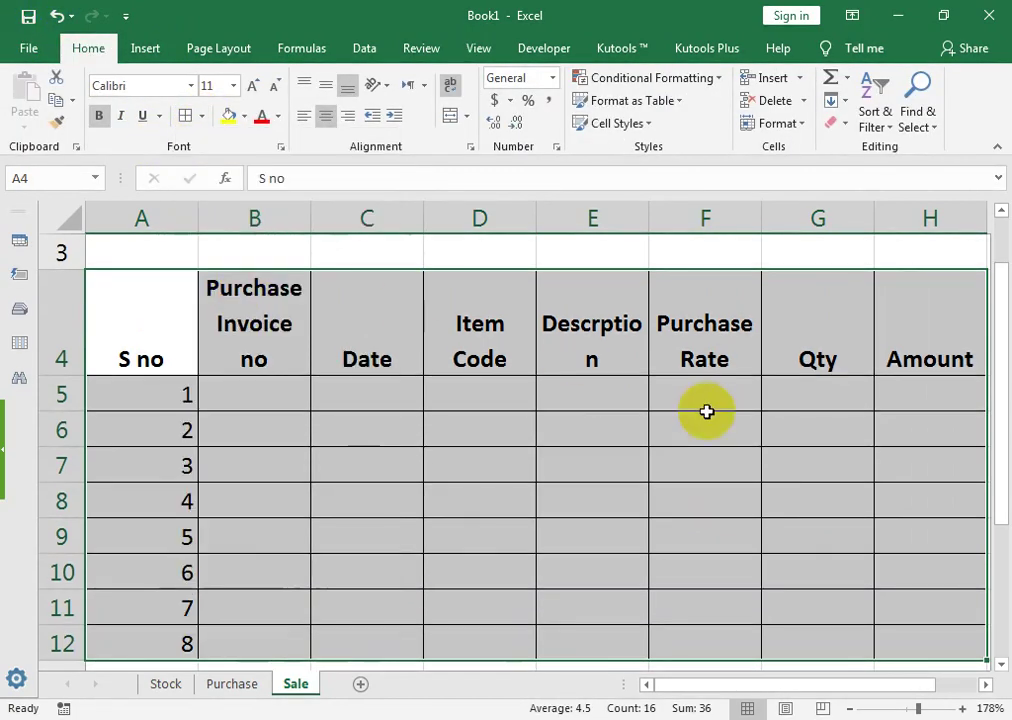
pyautogui.click(199, 116)
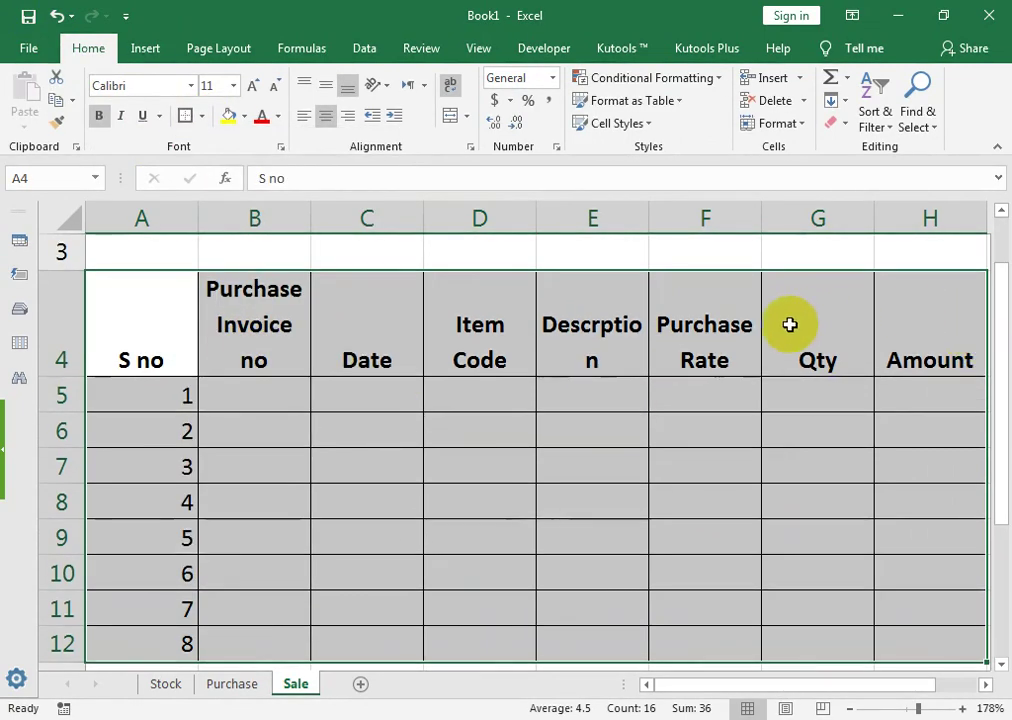
# Rename the header in F4 as Sale Rate and widen column B slightly
pyautogui.click(745, 334)
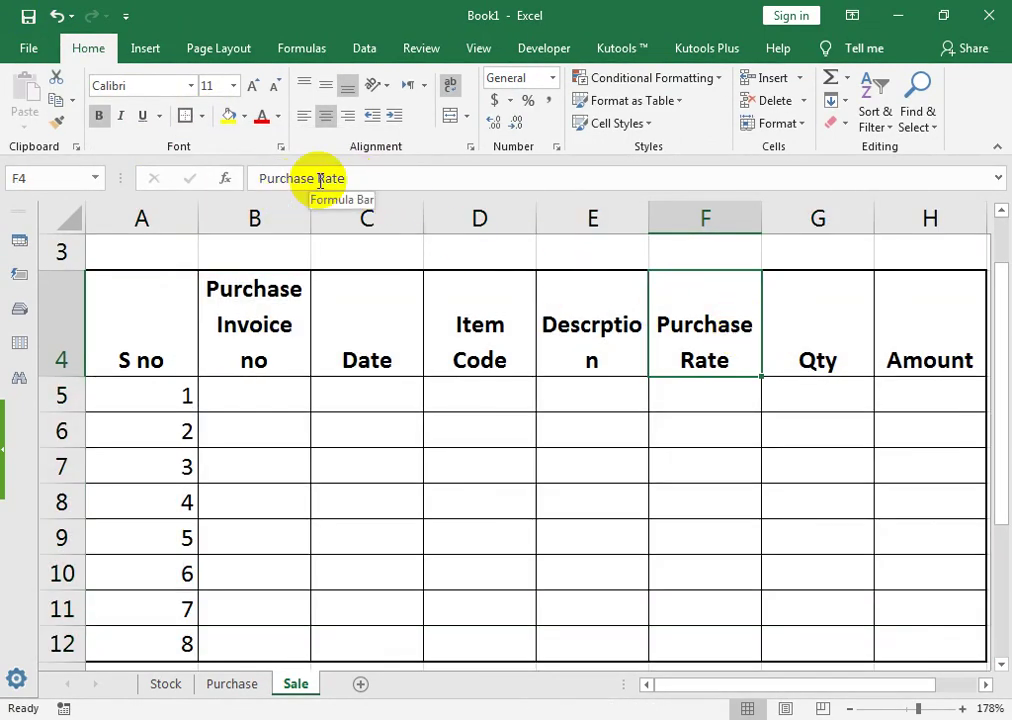
pyautogui.moveTo(308, 176); pyautogui.dragTo(246, 185)
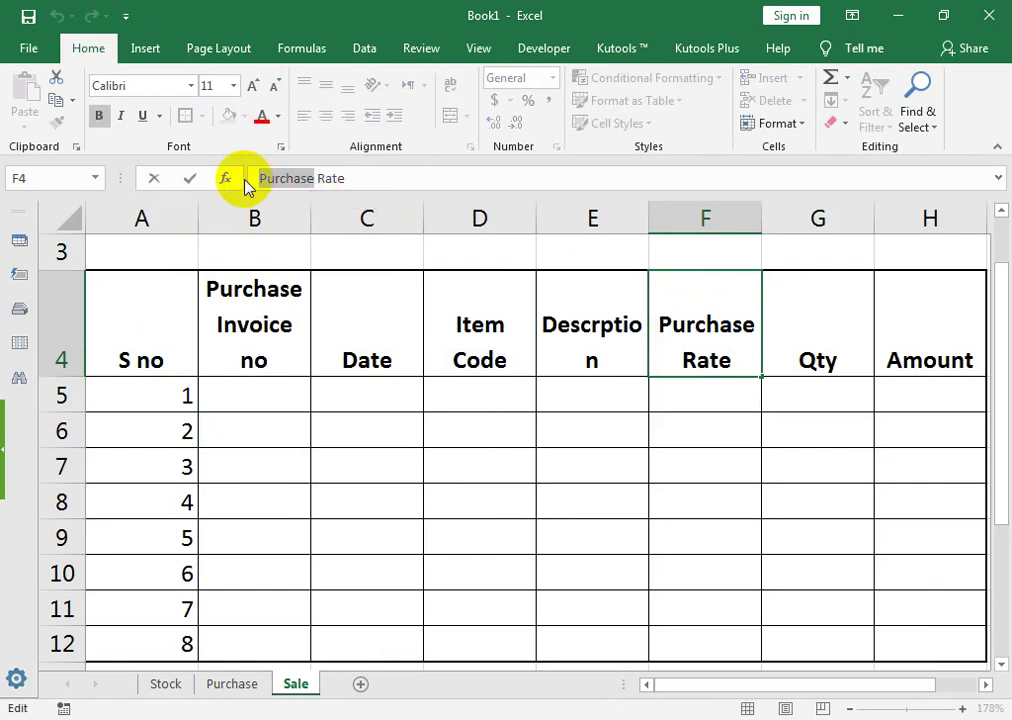
pyautogui.write('Sale')
pyautogui.press('Return')
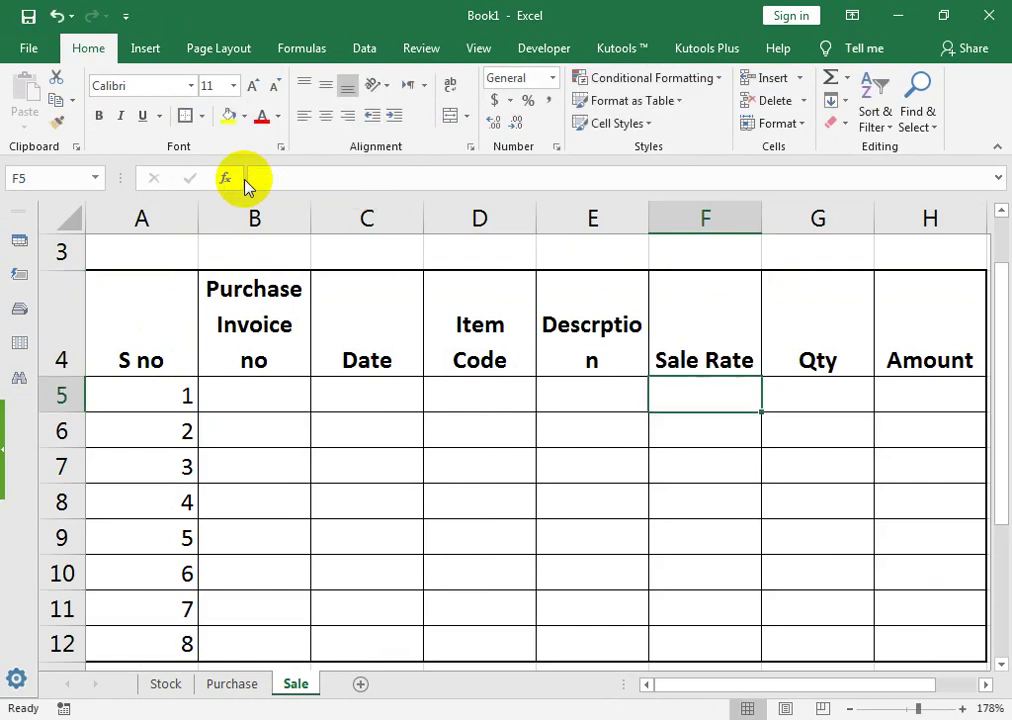
pyautogui.moveTo(314, 208); pyautogui.dragTo(318, 207)
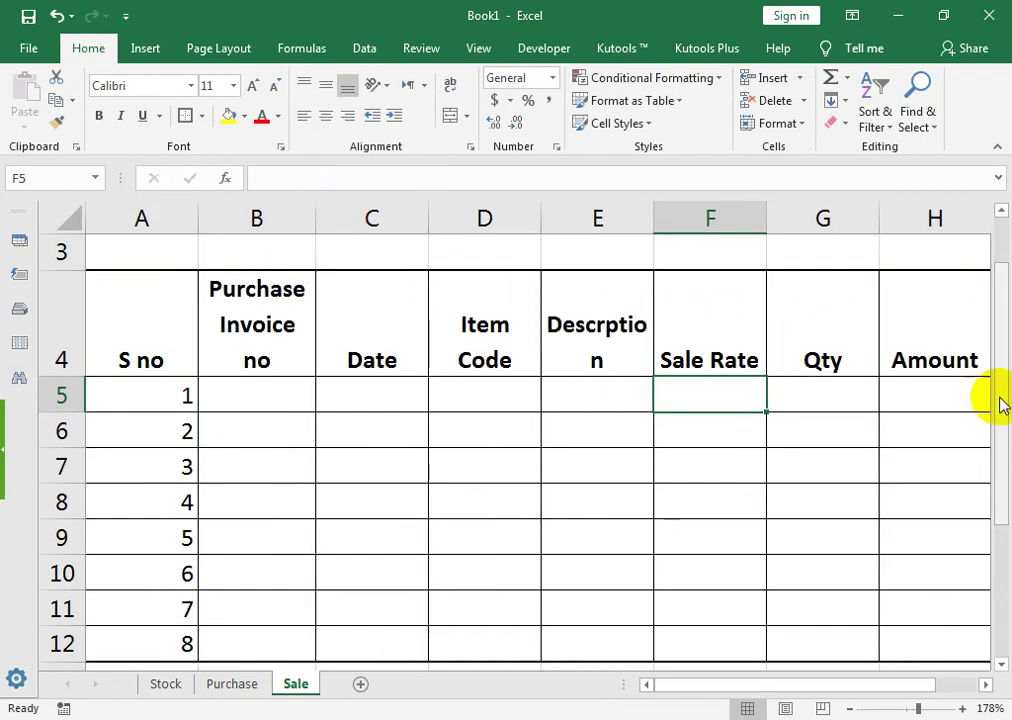
# Add list data validation to the item code cells D5:D12 with the source =Stock!$B$5:$B$12
pyautogui.click(947, 395)
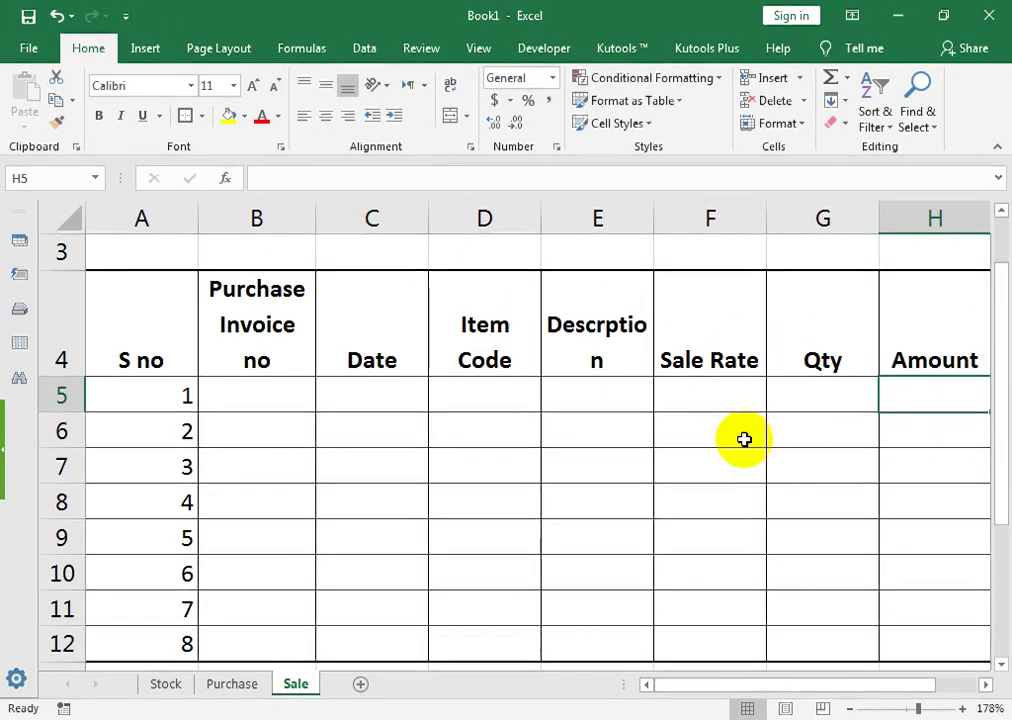
pyautogui.click(278, 400)
pyautogui.click(506, 366)
pyautogui.click(529, 397)
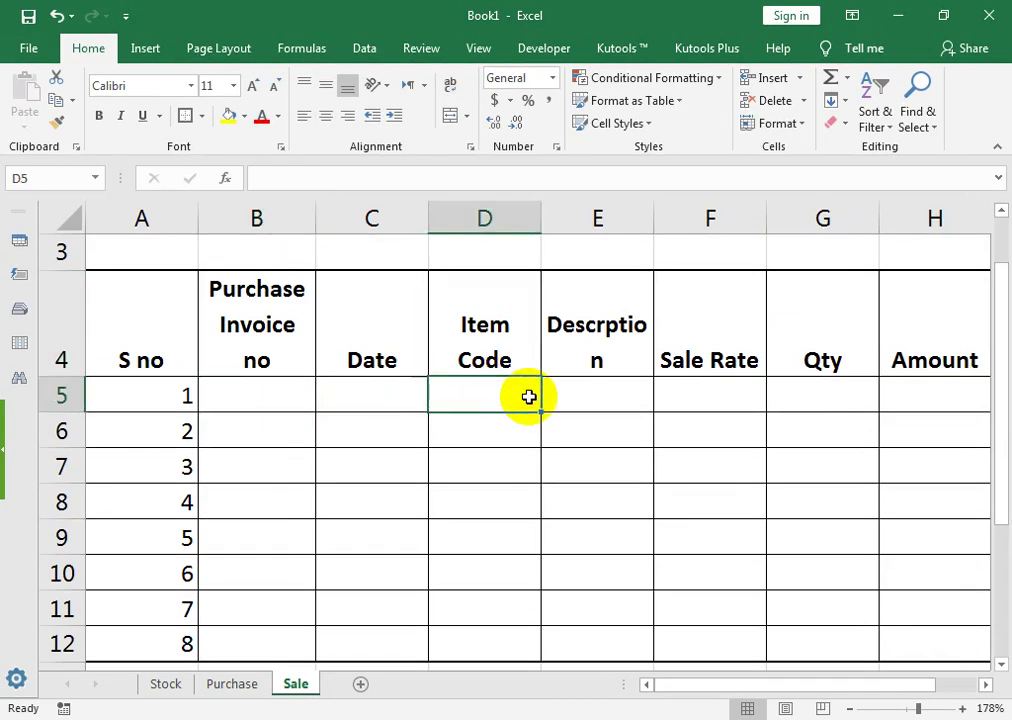
pyautogui.moveTo(529, 397); pyautogui.dragTo(483, 628)
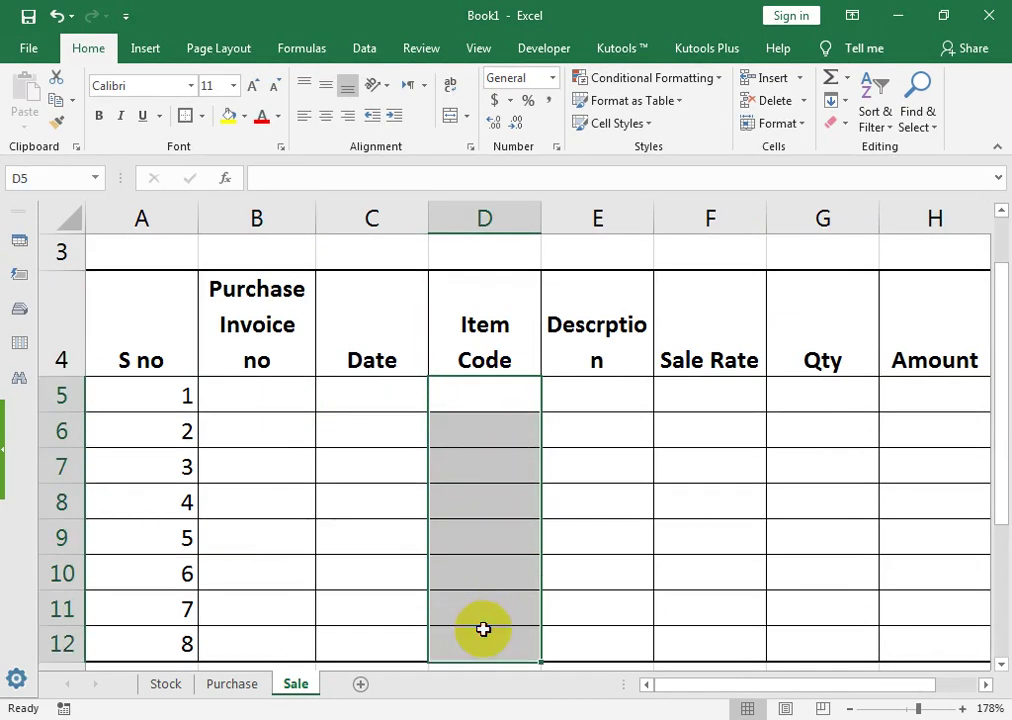
pyautogui.click(364, 48)
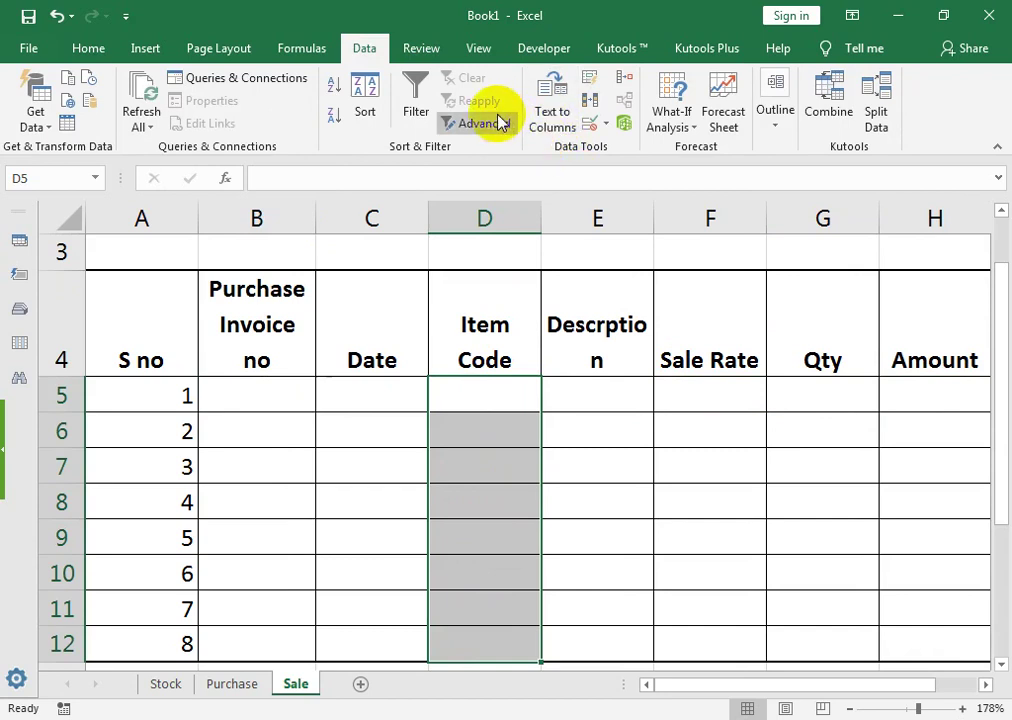
pyautogui.click(603, 133)
pyautogui.click(640, 150)
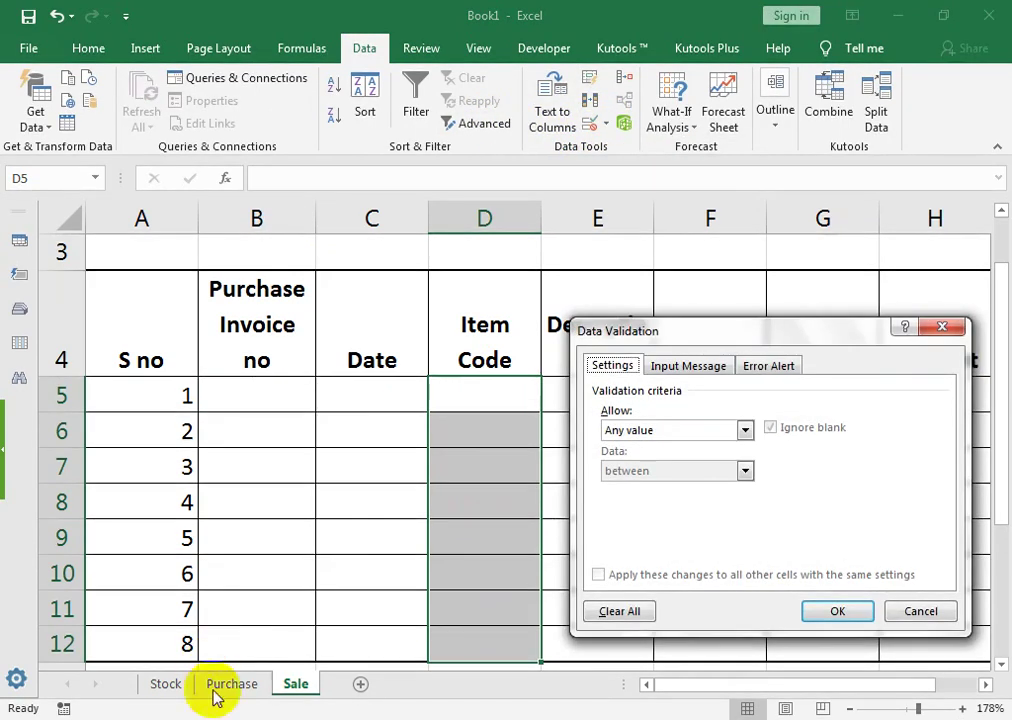
pyautogui.click(650, 430)
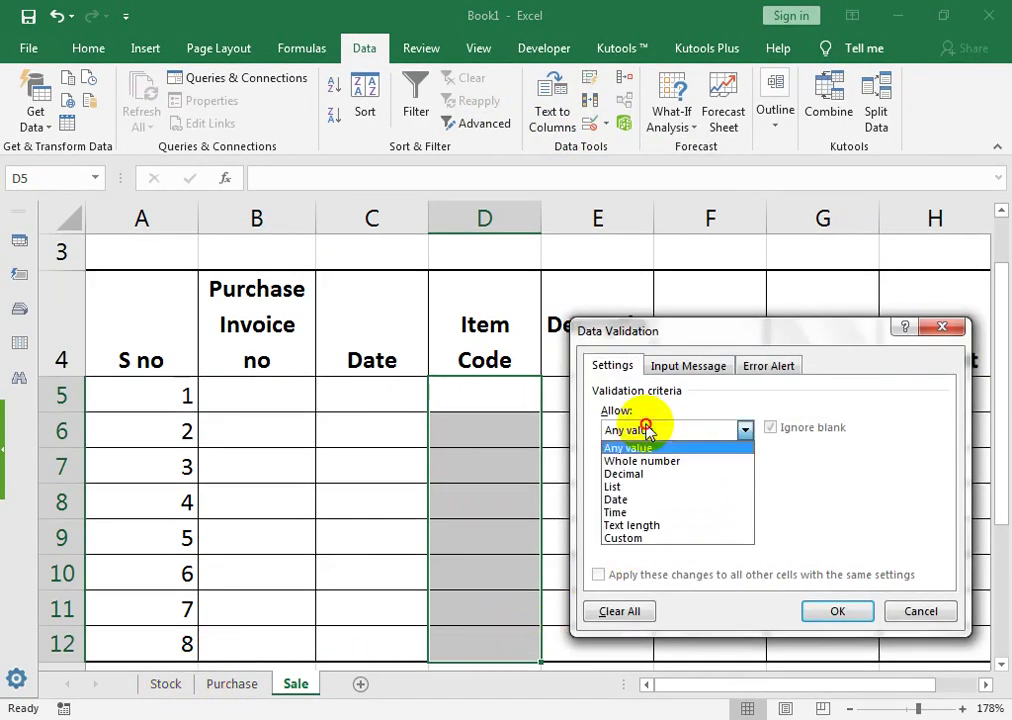
pyautogui.click(630, 487)
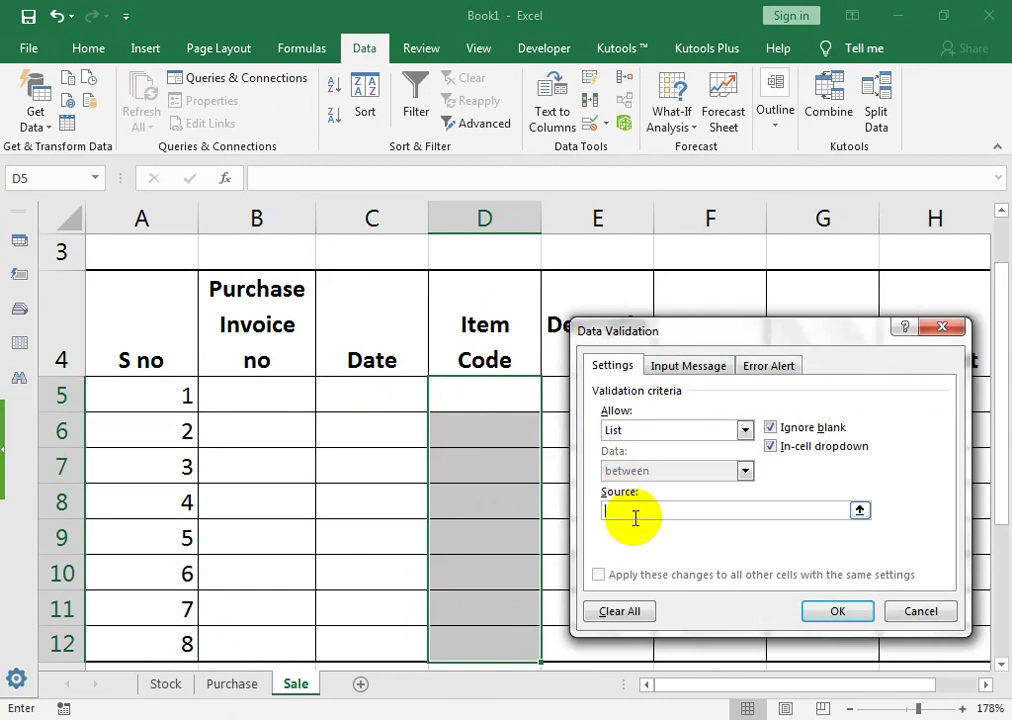
pyautogui.click(637, 512)
pyautogui.click(147, 688)
pyautogui.moveTo(219, 375); pyautogui.dragTo(210, 594)
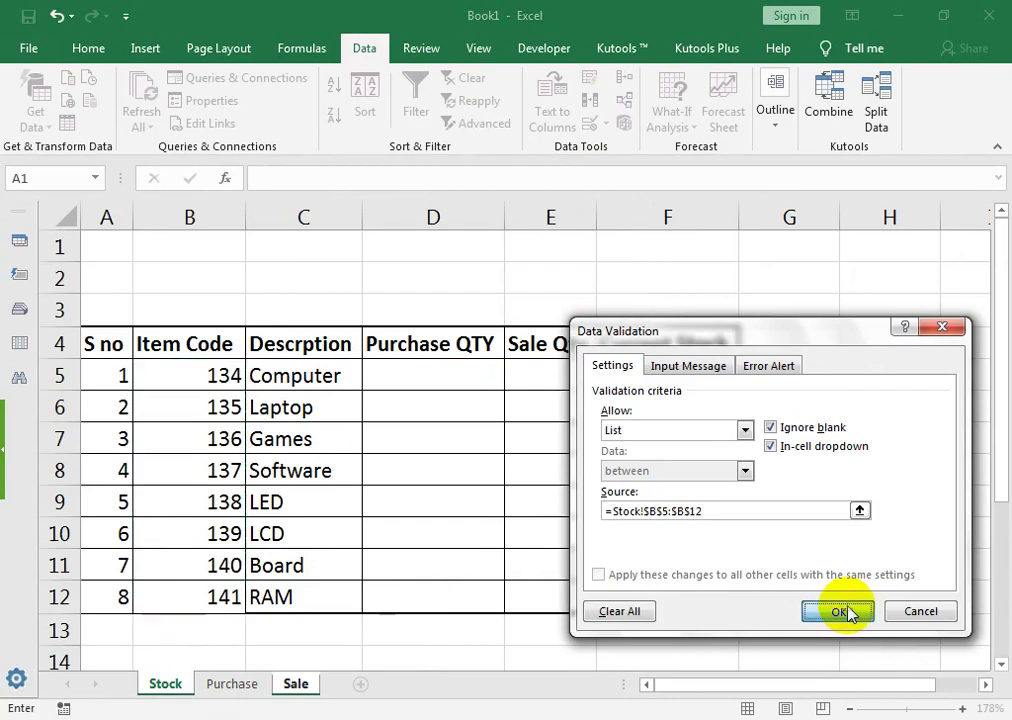
pyautogui.click(836, 610)
# Autofit column E and look up the description in E5 with =VLOOKUP(D5,Stock!B4:C12,2,FALSE)
pyautogui.click(658, 396)
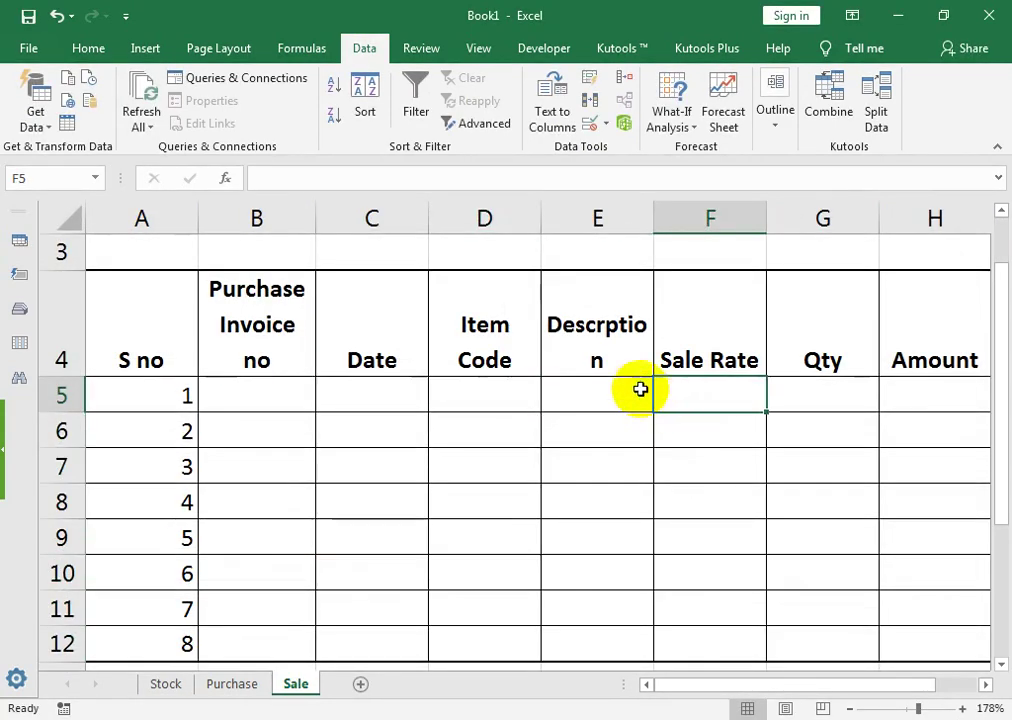
pyautogui.doubleClick(656, 224)
pyautogui.click(617, 396)
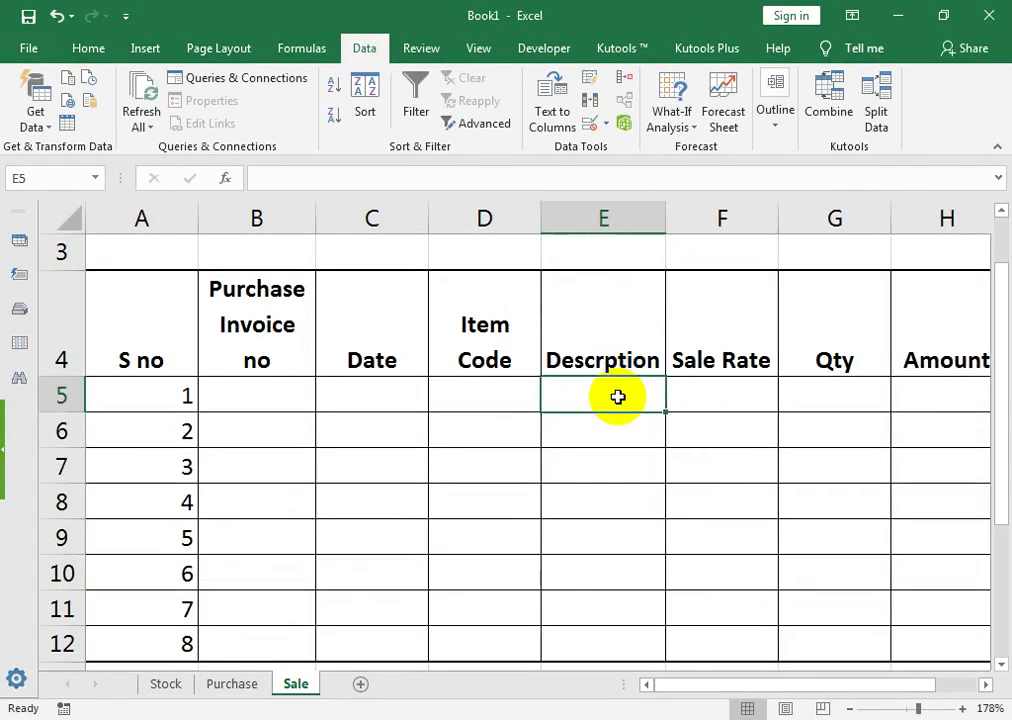
pyautogui.write('=vo')
pyautogui.press('BackSpace')
pyautogui.write('lo')
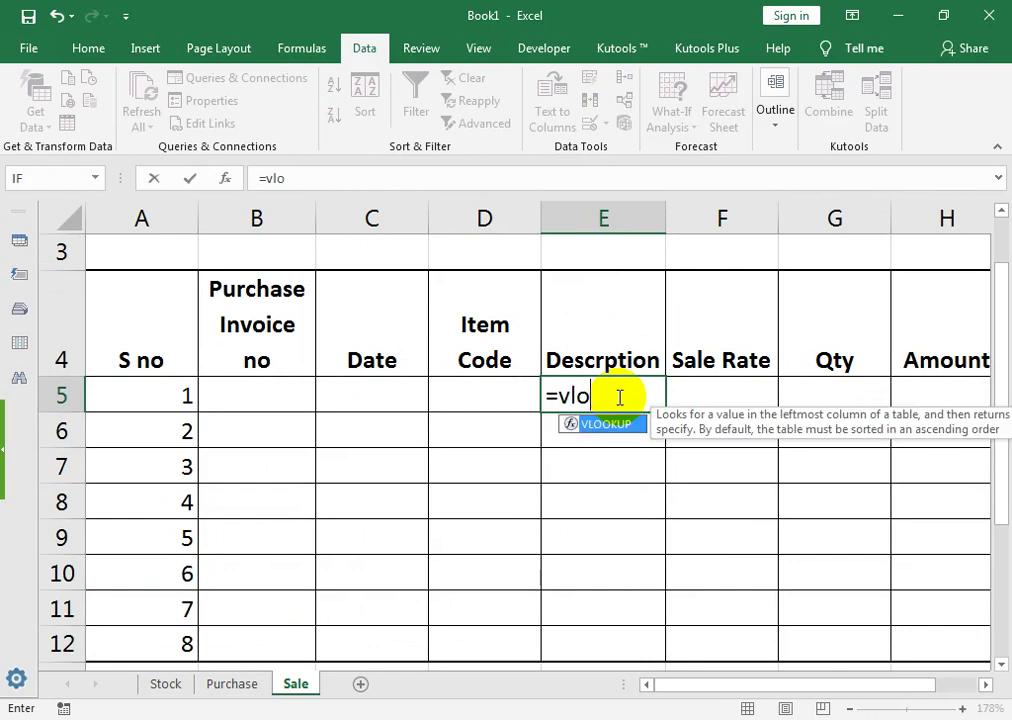
pyautogui.press('Tab')
pyautogui.press('Left')
pyautogui.write(',')
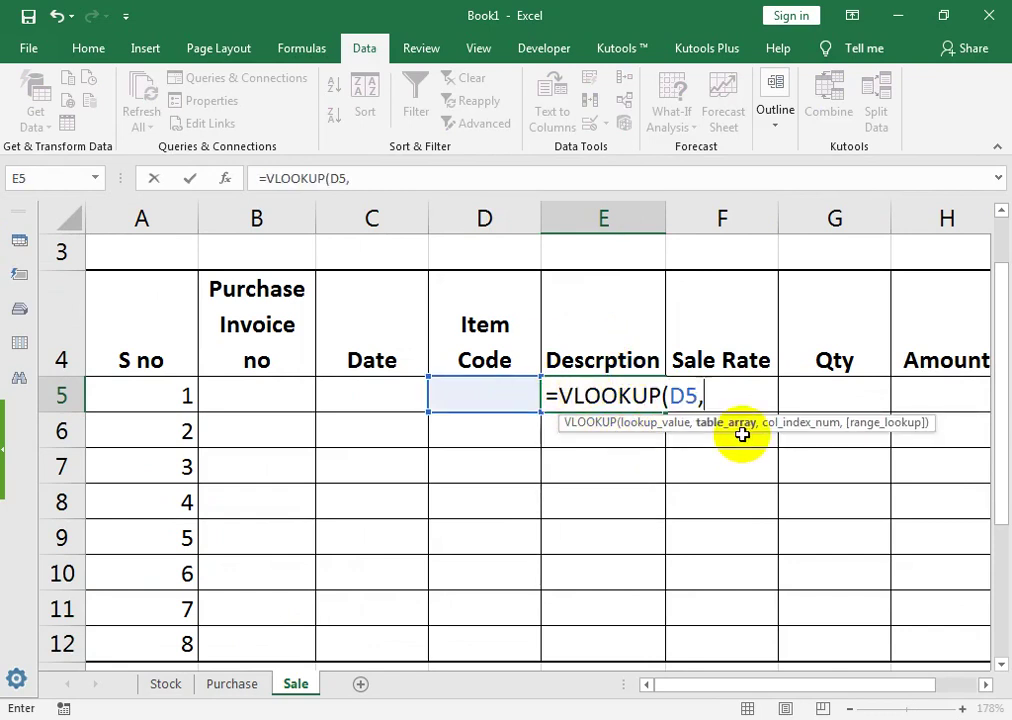
pyautogui.click(168, 686)
pyautogui.moveTo(200, 340); pyautogui.dragTo(314, 599)
pyautogui.write(',')
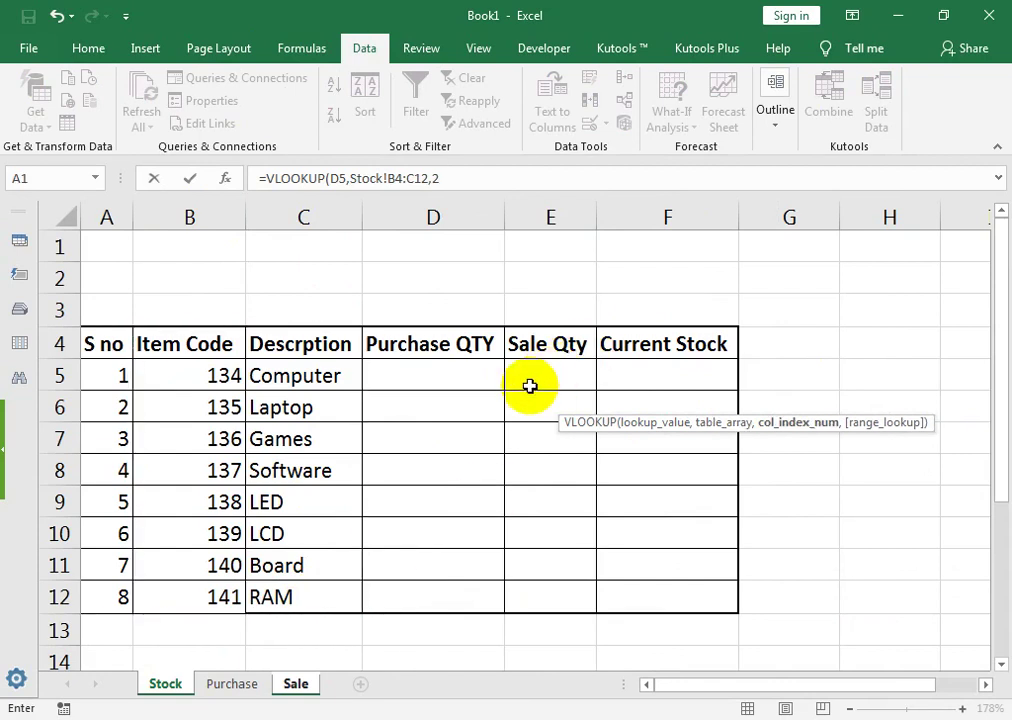
pyautogui.write('2,')
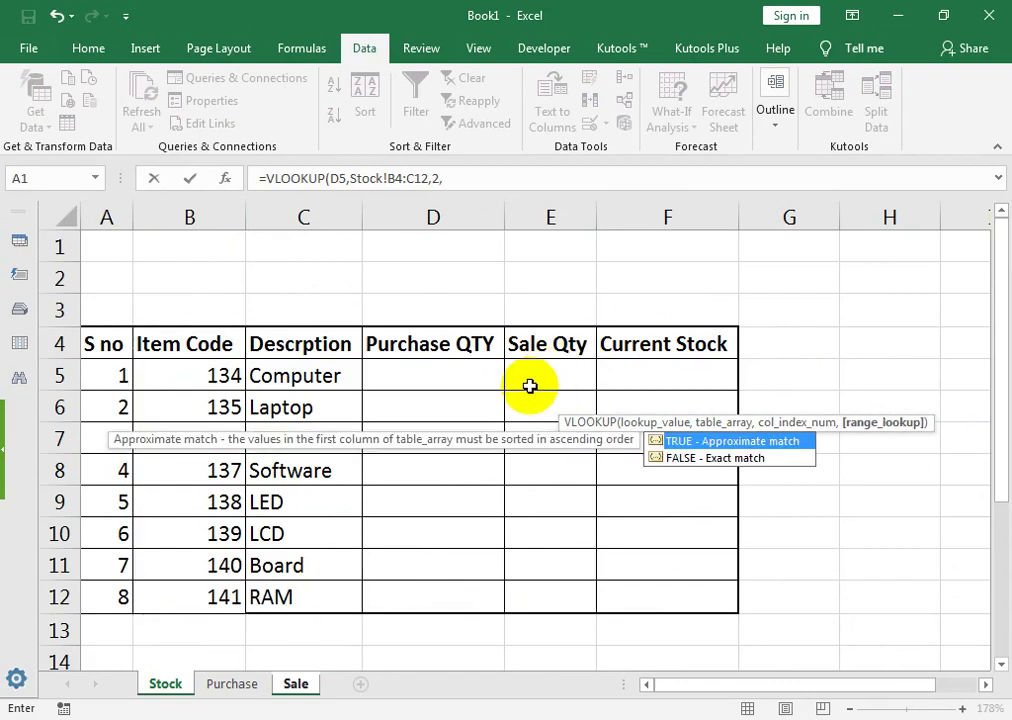
pyautogui.press('Down')
pyautogui.press('Tab')
pyautogui.press('Return')
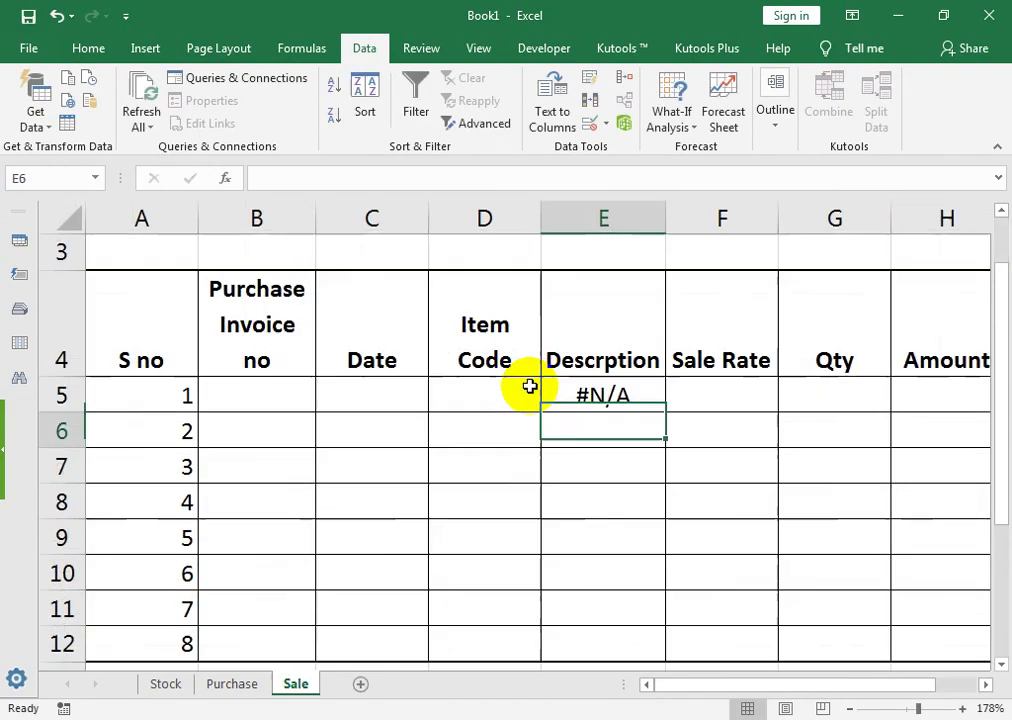
# Choose item code 136 from the dropdown in D5
pyautogui.click(466, 390)
pyautogui.click(552, 405)
pyautogui.click(515, 474)
# Wrap the lookup in E5 in IFERROR so that errors return an empty string ""
pyautogui.click(588, 400)
pyautogui.click(262, 177)
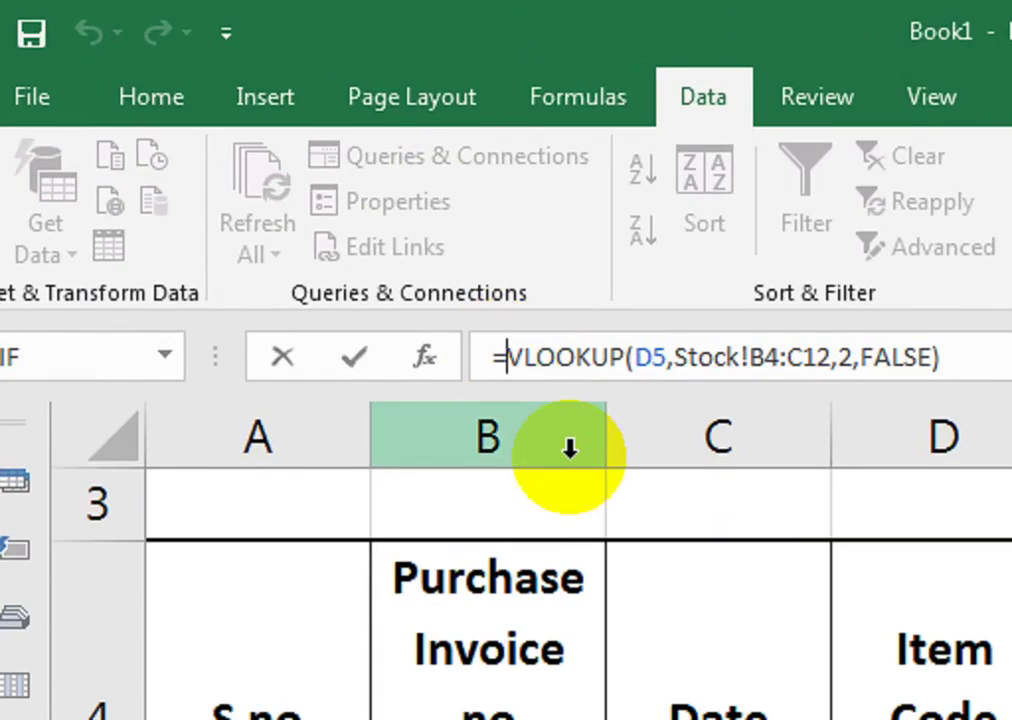
pyautogui.write('if')
pyautogui.press('Down')
pyautogui.press('Tab')
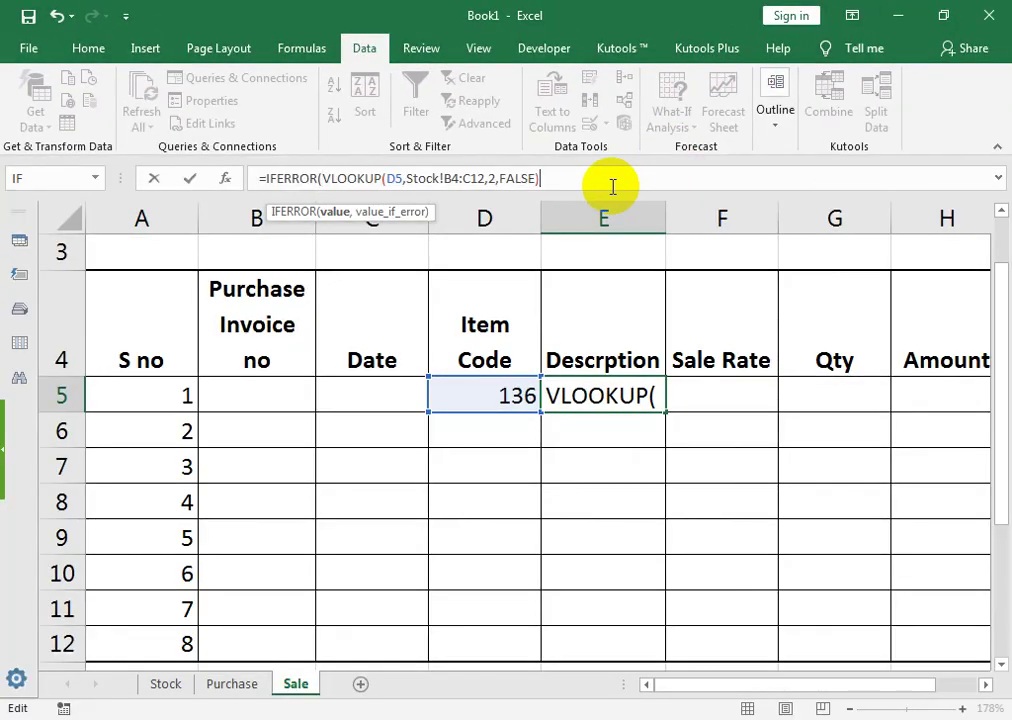
pyautogui.write(',""')
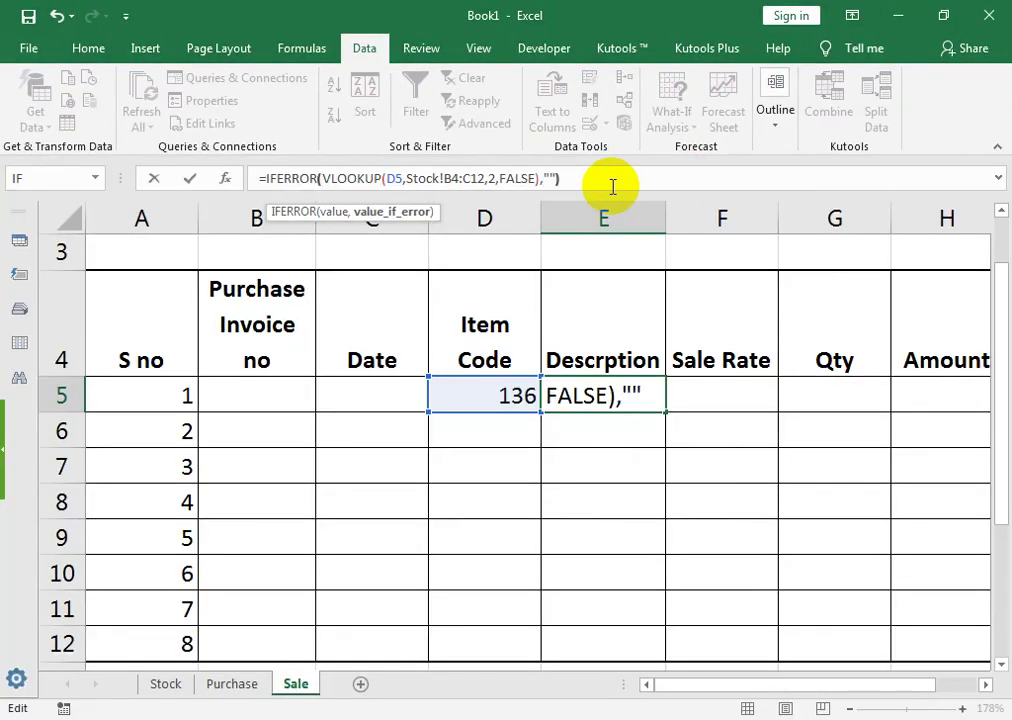
pyautogui.write(')')
pyautogui.press('Return')
# Fill the description formula from E5 down through E12
pyautogui.click(607, 397)
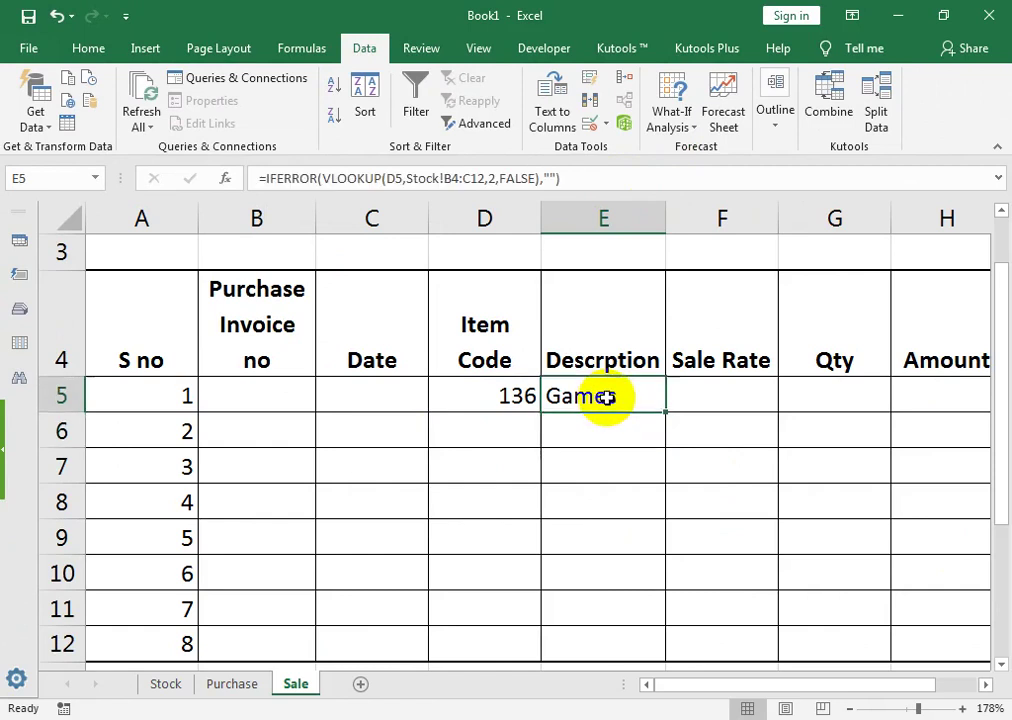
pyautogui.moveTo(664, 411); pyautogui.dragTo(655, 655)
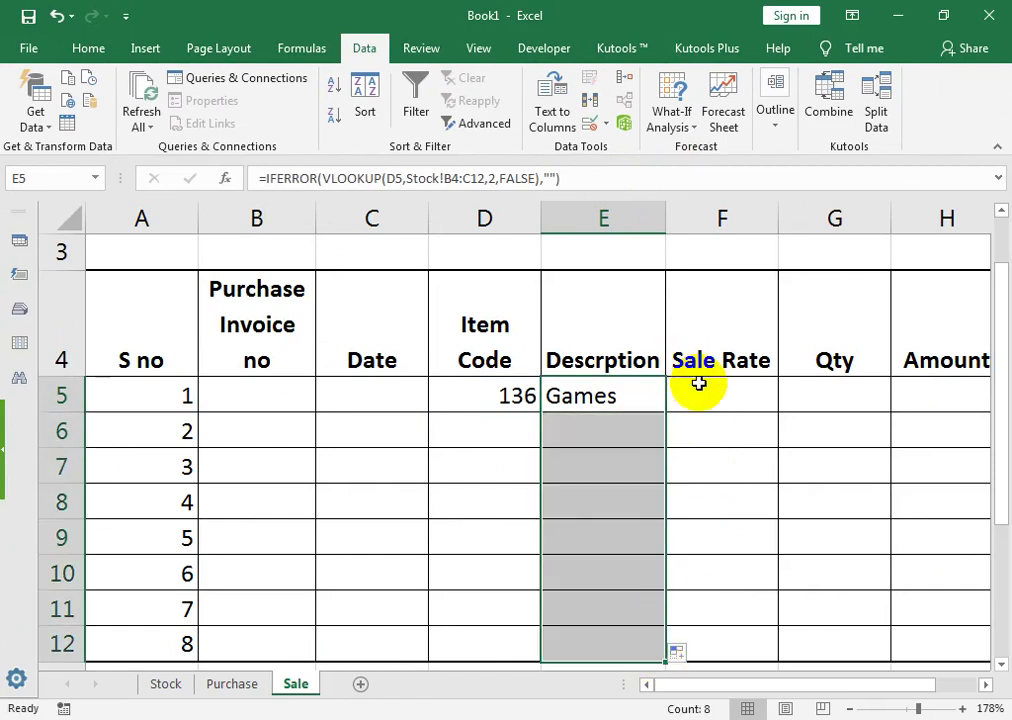
# Review the records on the Purchase sheet and return to the Sale sheet
pyautogui.click(698, 384)
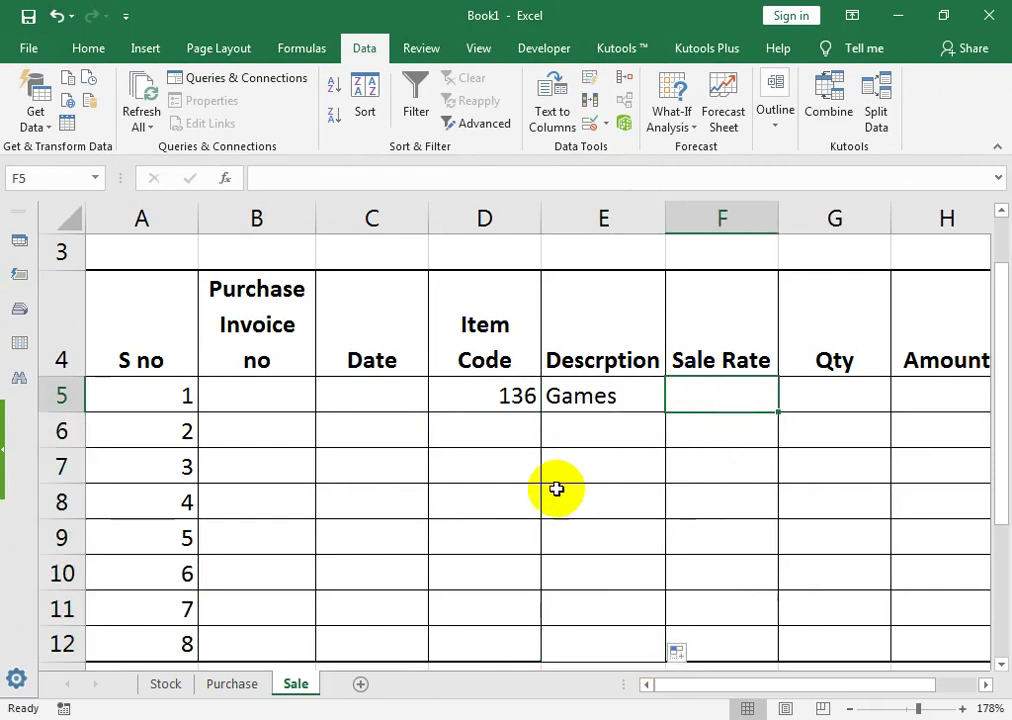
pyautogui.click(236, 686)
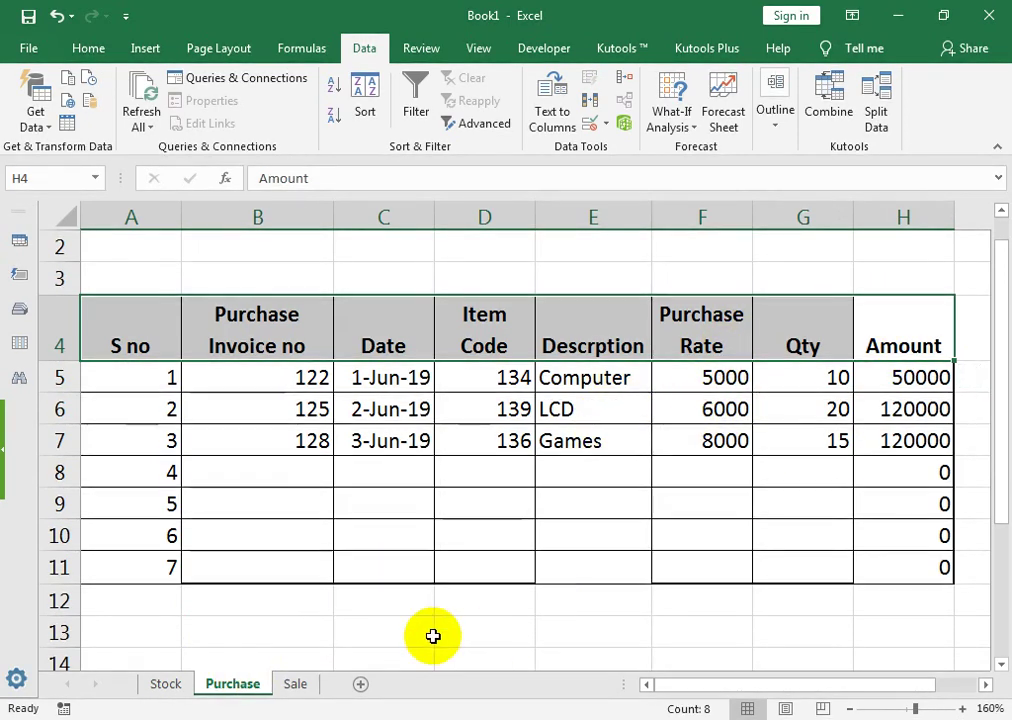
pyautogui.click(297, 685)
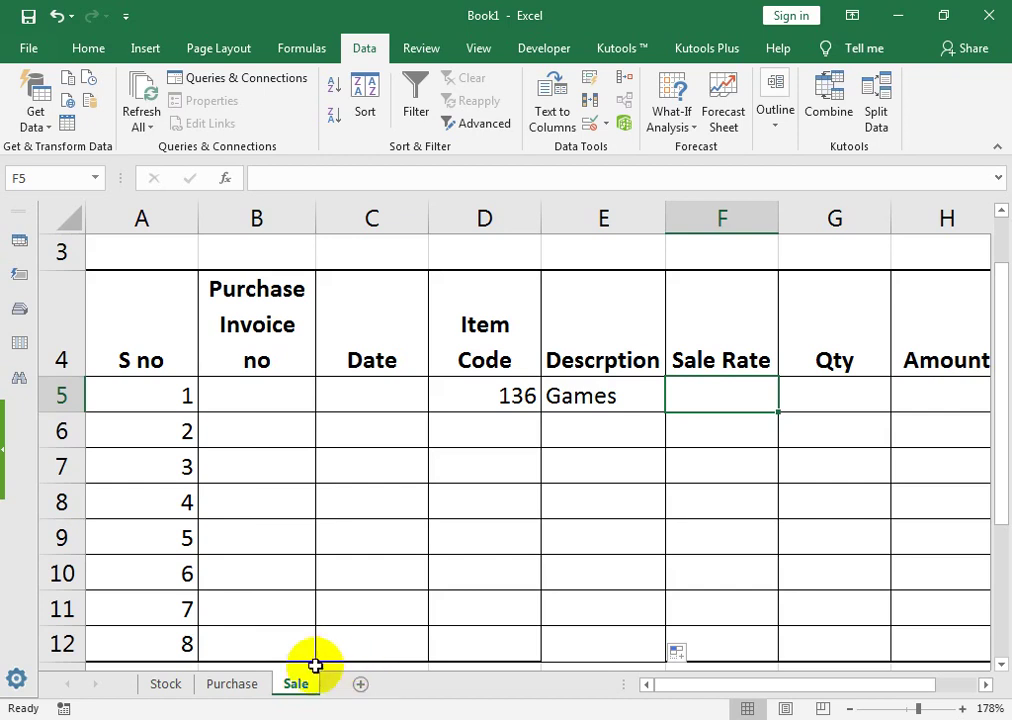
# On the Stock sheet, insert a column before Purchase QTY and head it "Purchase Rate" in D4
pyautogui.click(170, 684)
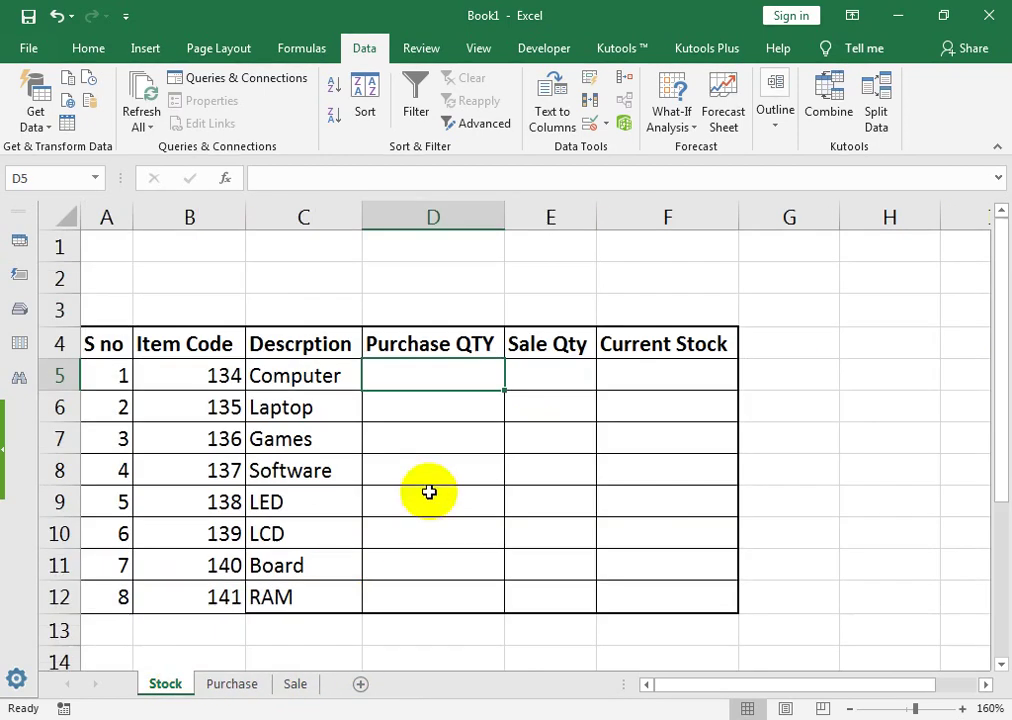
pyautogui.click(415, 214)
pyautogui.rightClick(415, 214)
pyautogui.click(461, 349)
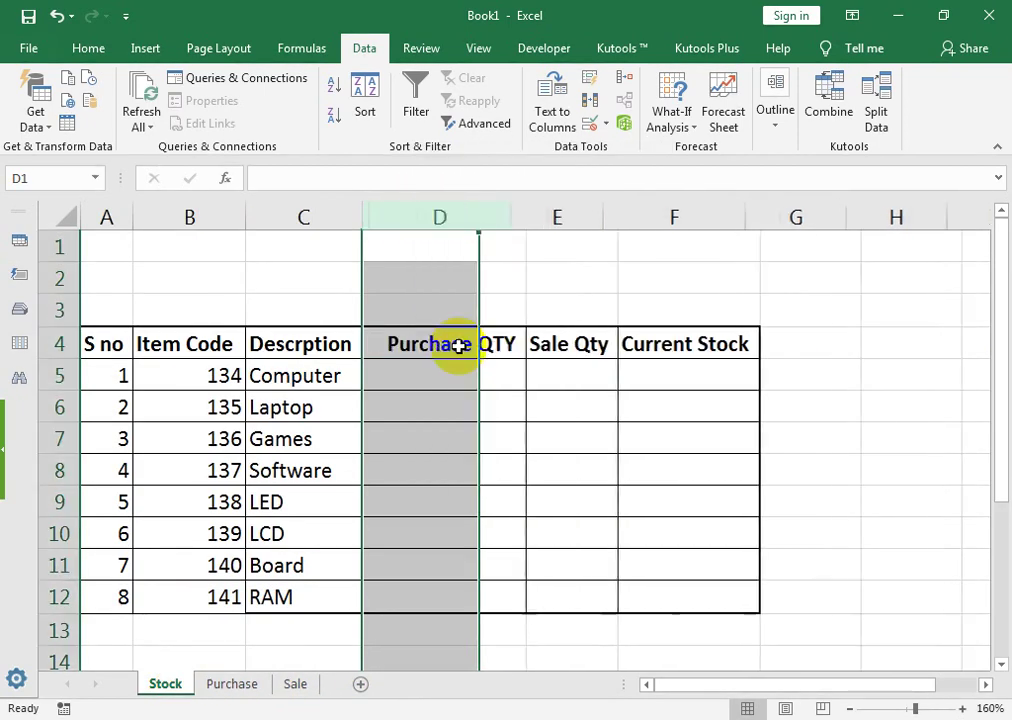
pyautogui.click(436, 348)
pyautogui.write('Pu')
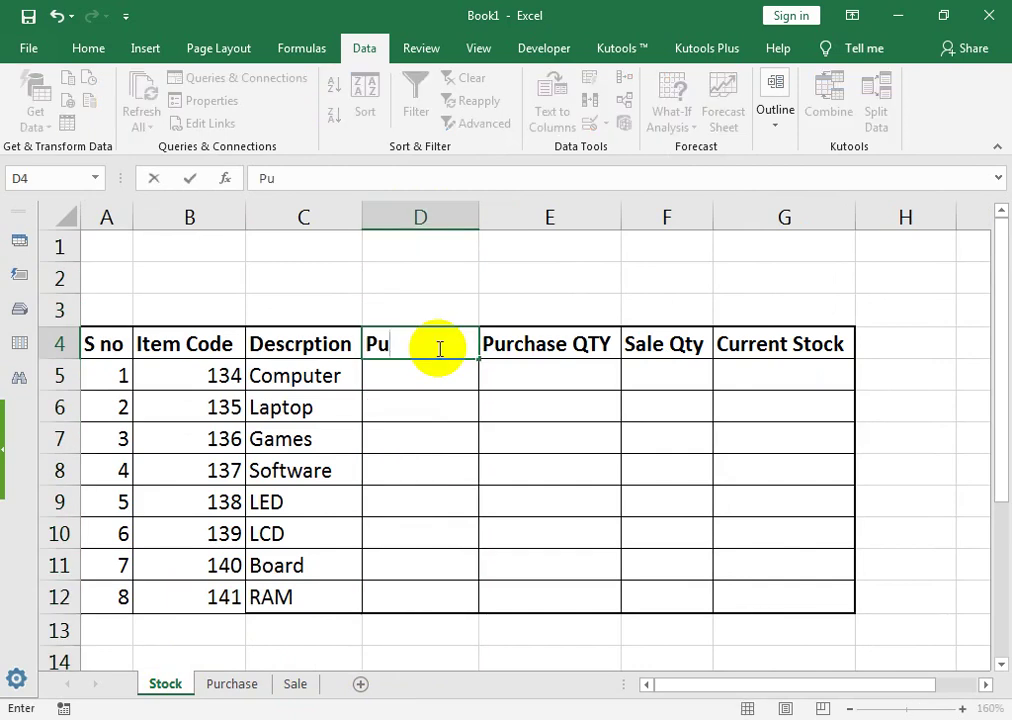
pyautogui.write('rchase Rate')
pyautogui.press('Return')
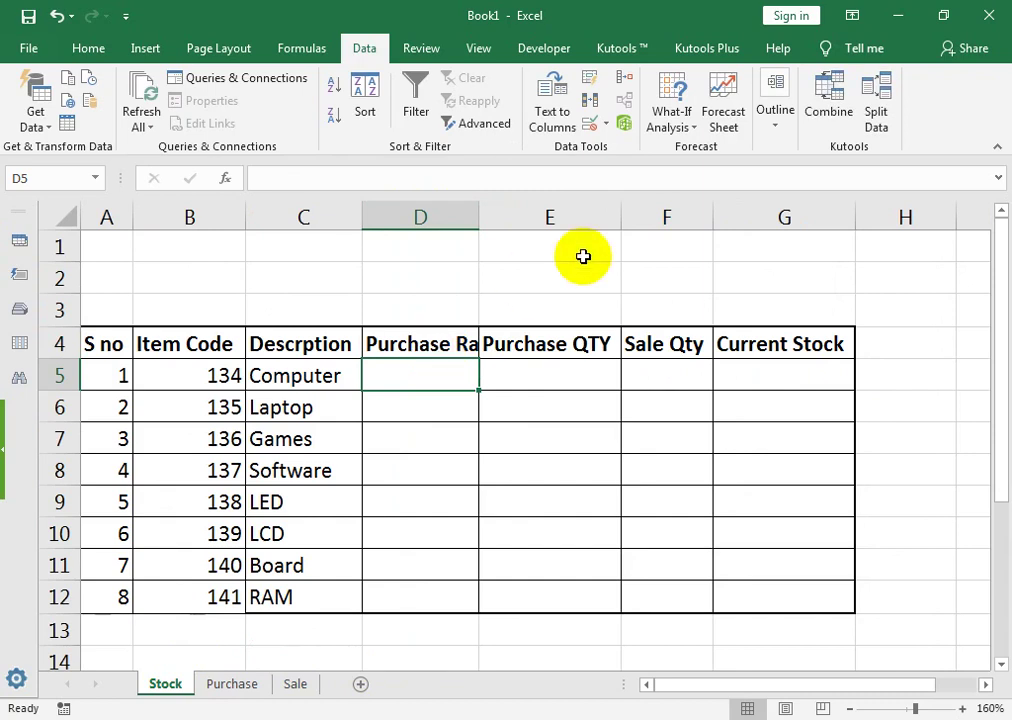
# Insert a column before Sale Qty and head it "Sale Rate" in F4
pyautogui.rightClick(678, 203)
pyautogui.click(712, 338)
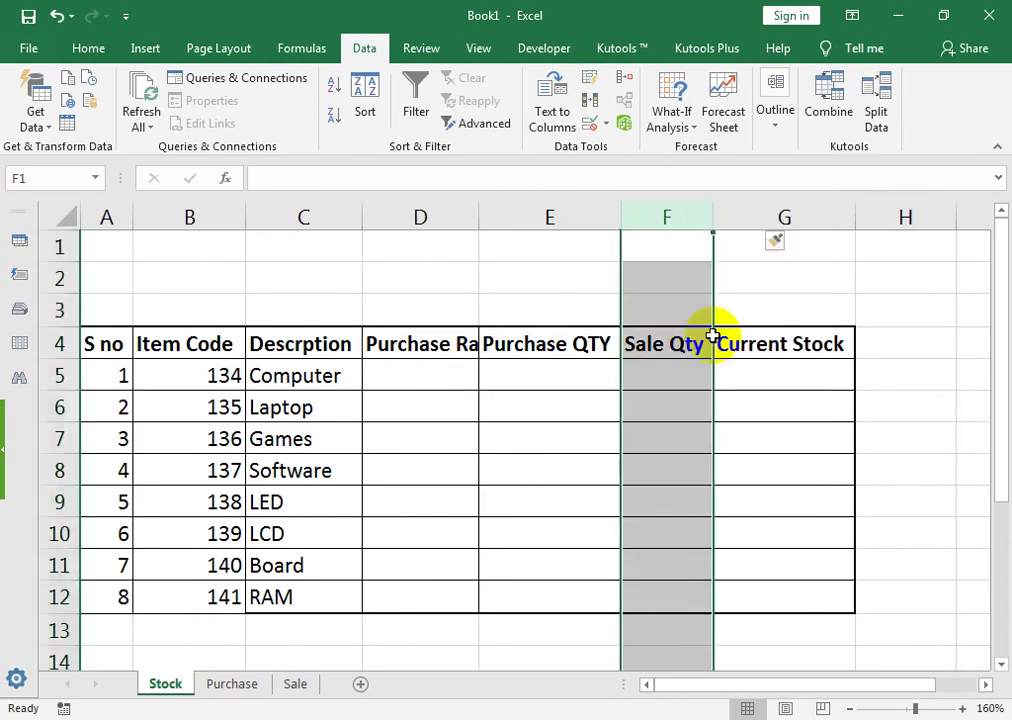
pyautogui.click(692, 344)
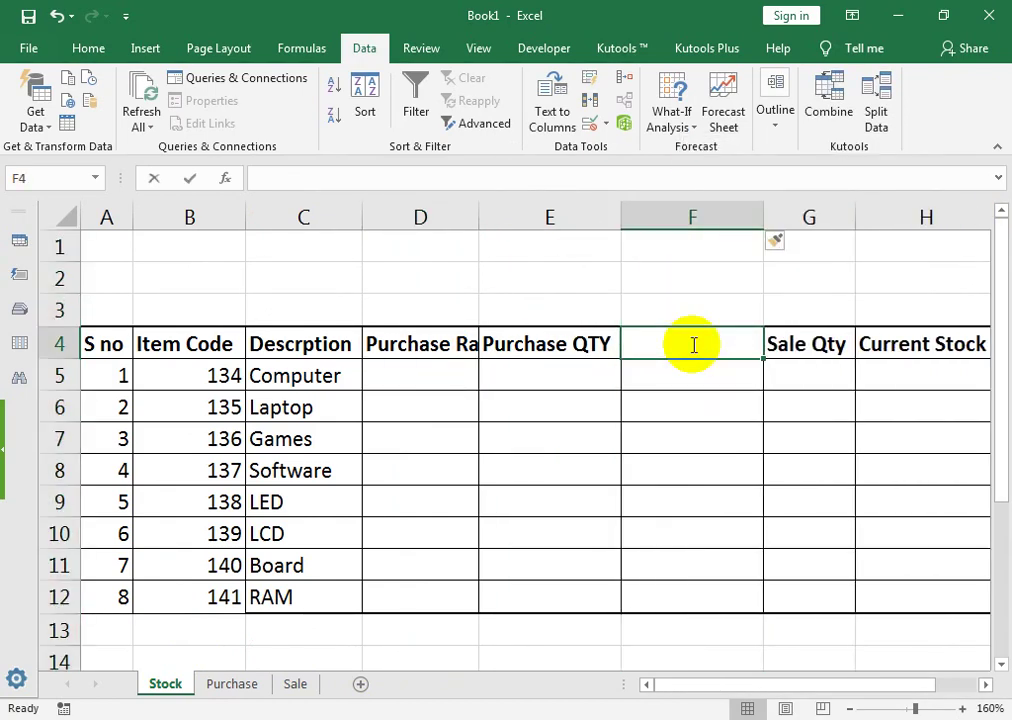
pyautogui.write('Sale Rate')
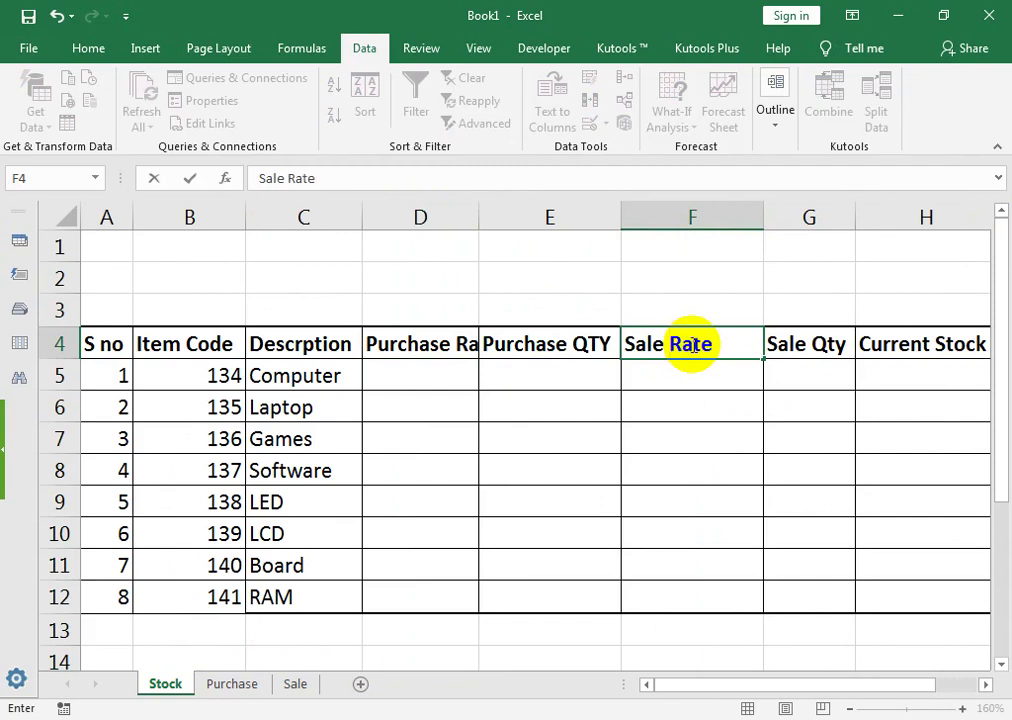
pyautogui.press('Return')
# Autofit the width of the Purchase Rate column to its heading
pyautogui.press('Left')
pyautogui.press('Left')
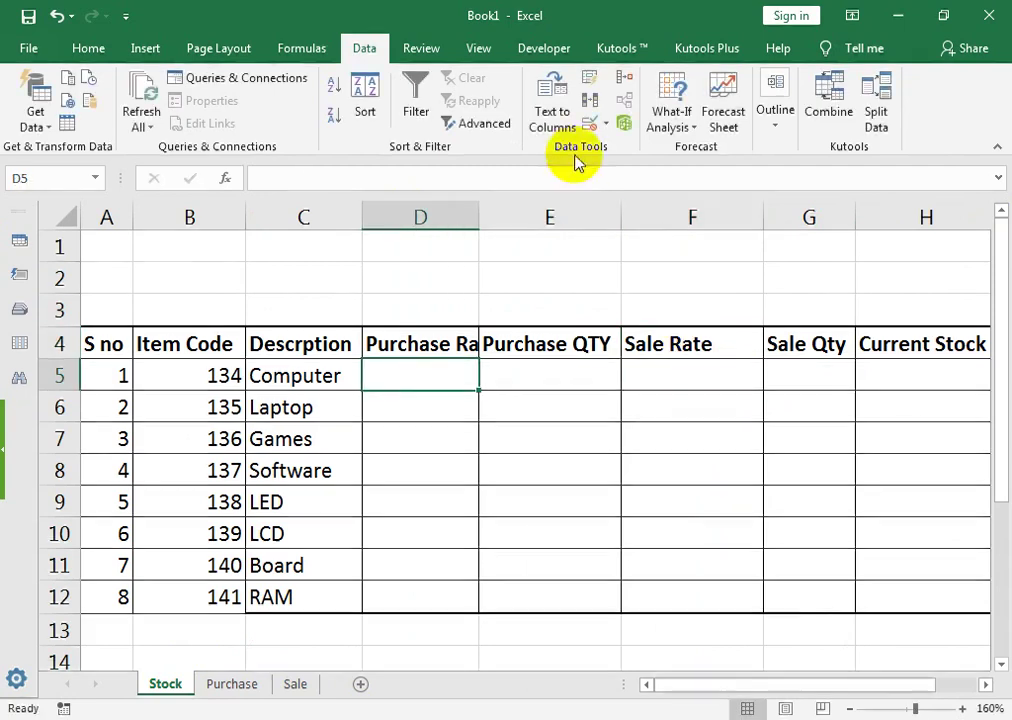
pyautogui.doubleClick(478, 218)
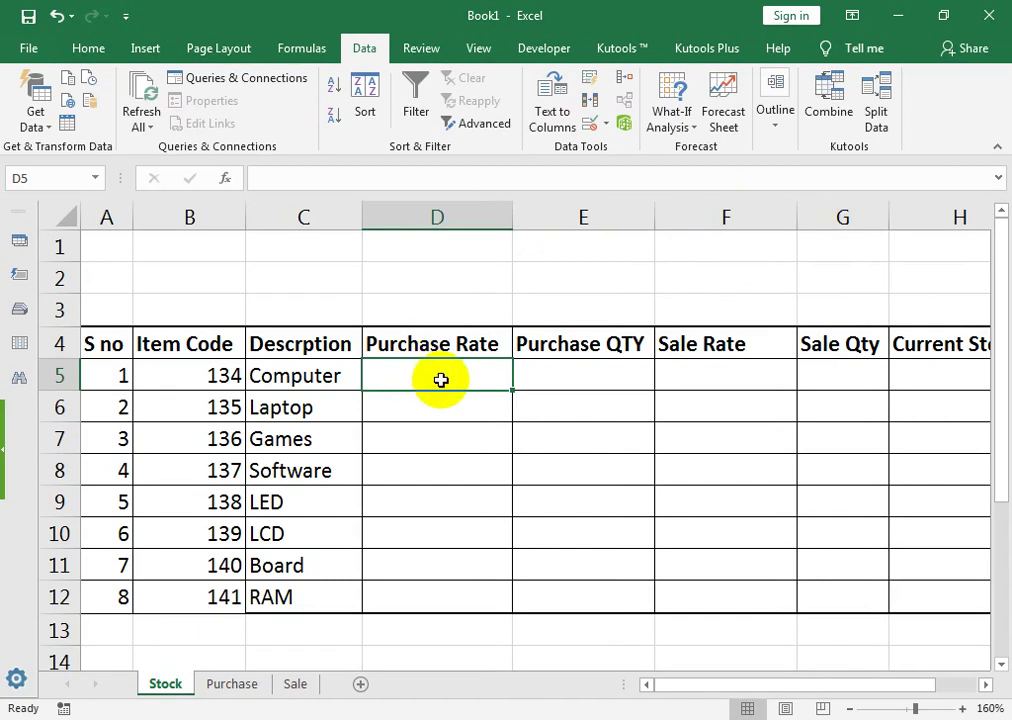
# Enter purchase rates 5000, 6000 and 8000 for Computer, Laptop and Games in D5:D7, checking the Purchase sheet's rates
pyautogui.write('5000')
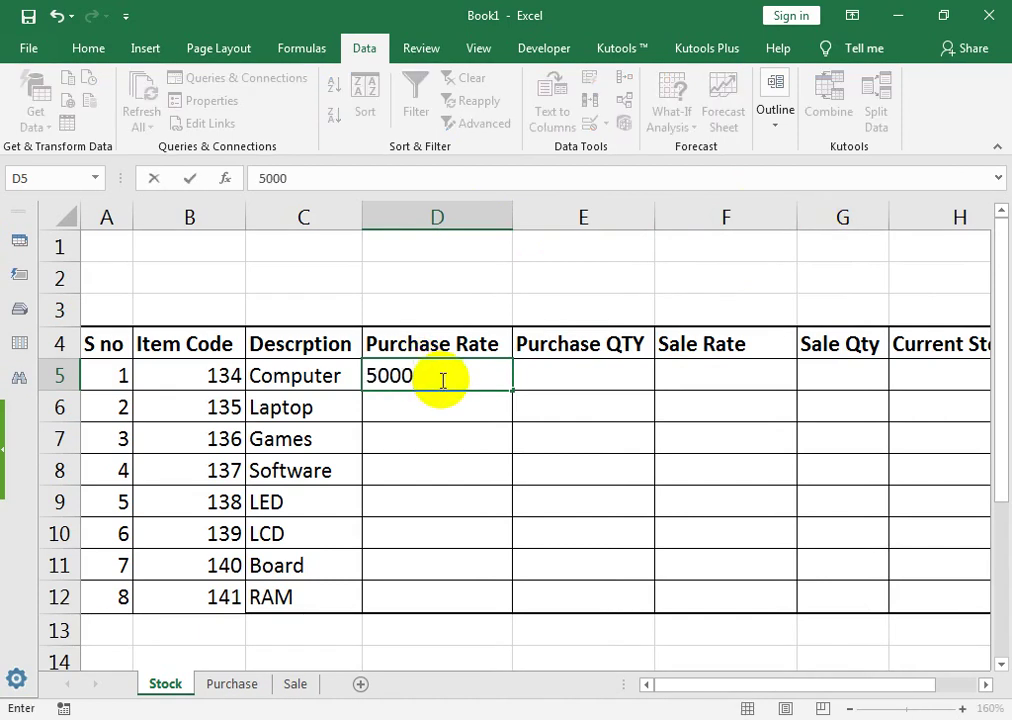
pyautogui.press('Return')
pyautogui.write('6000')
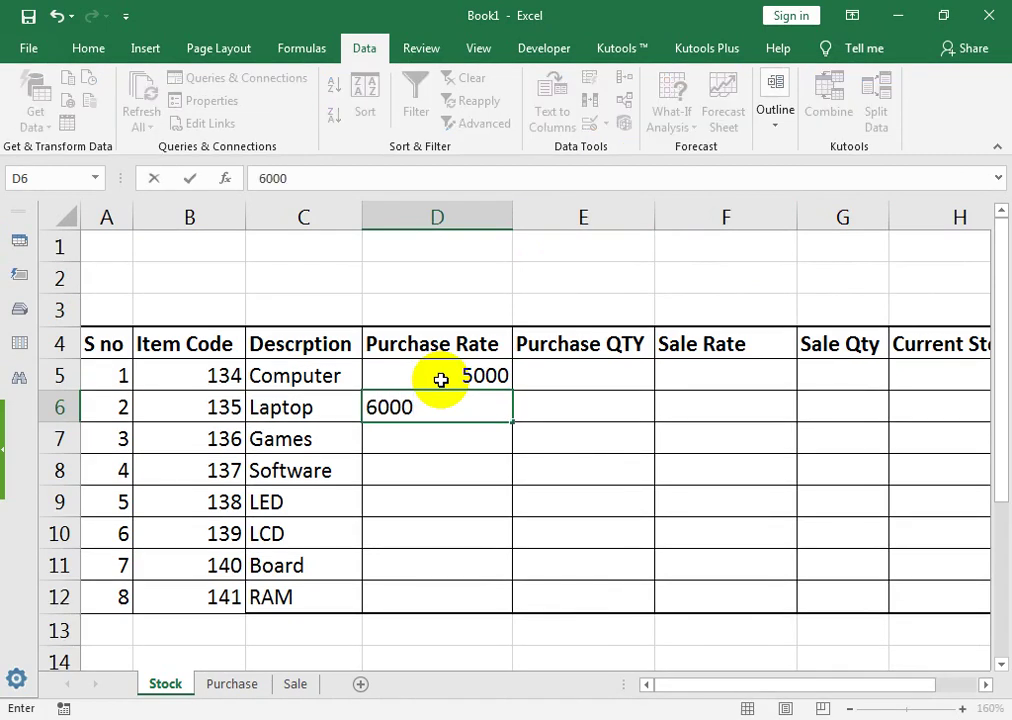
pyautogui.press('Return')
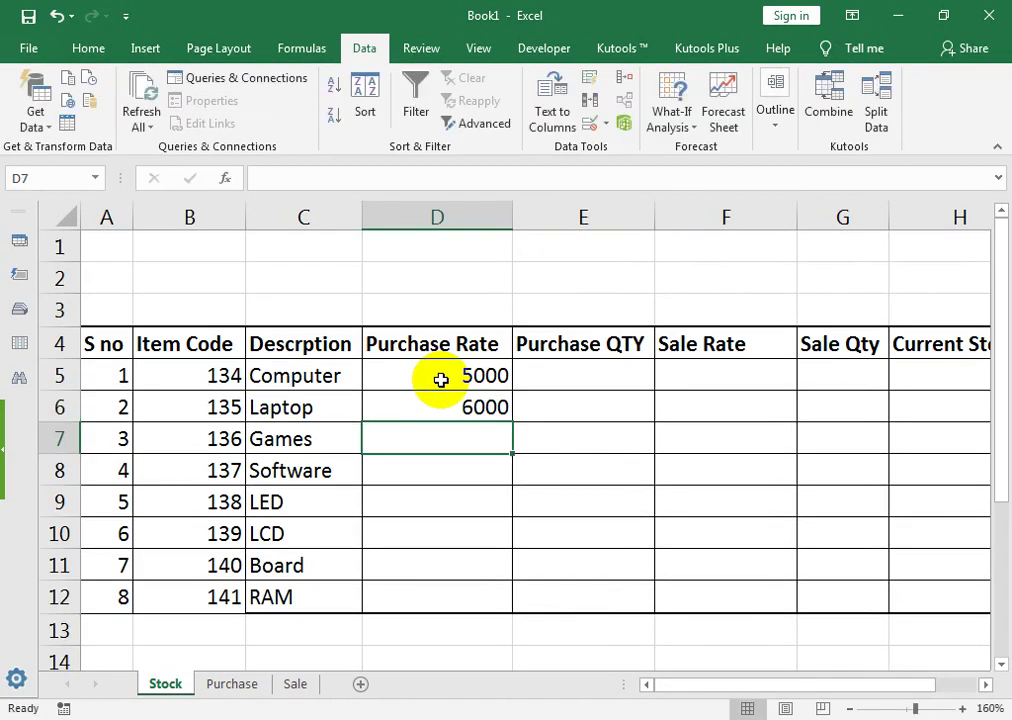
pyautogui.click(235, 685)
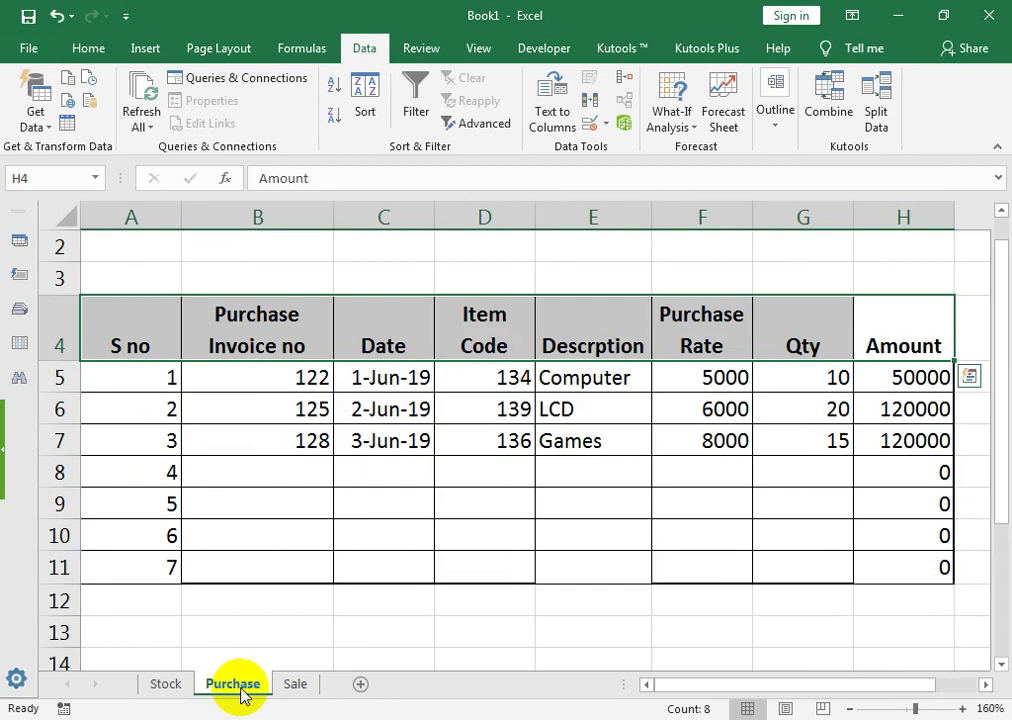
pyautogui.click(162, 689)
pyautogui.write('8000')
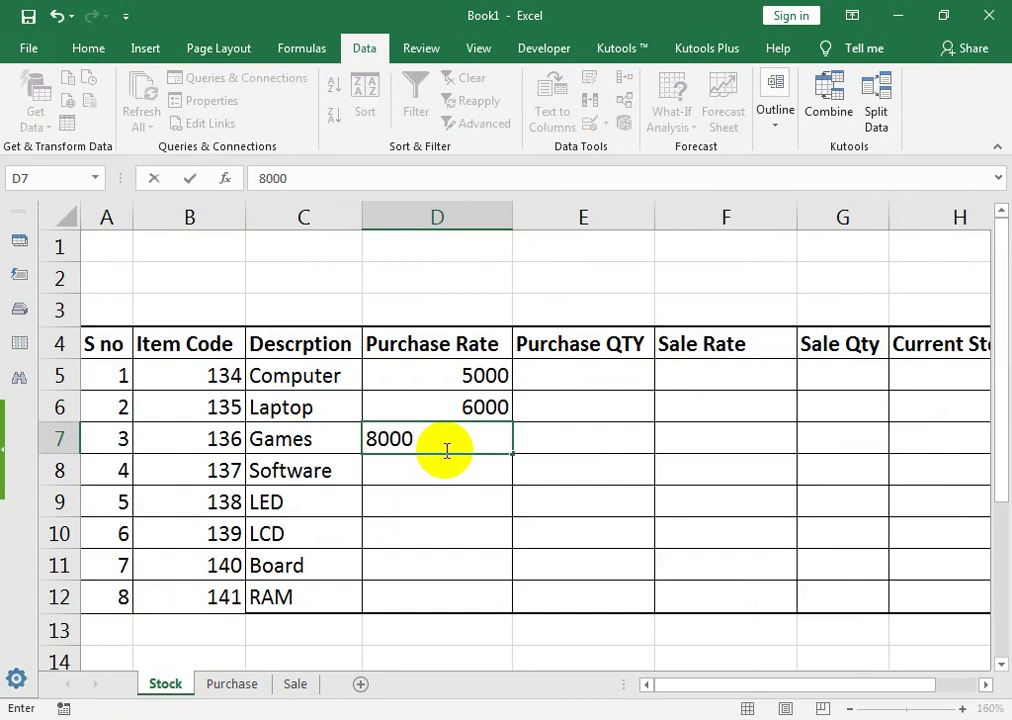
pyautogui.press('Return')
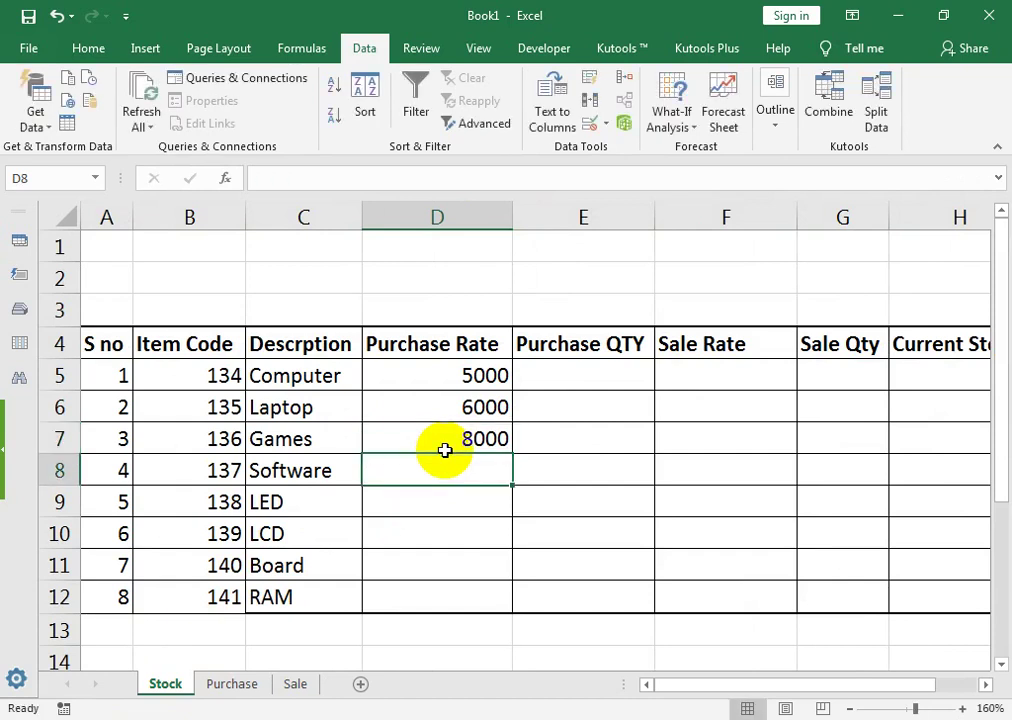
# Enter purchase rates 10000, 5000, 6000, 2000 and 3000 for Software through RAM in D8:D12
pyautogui.write('10000')
pyautogui.press('Return')
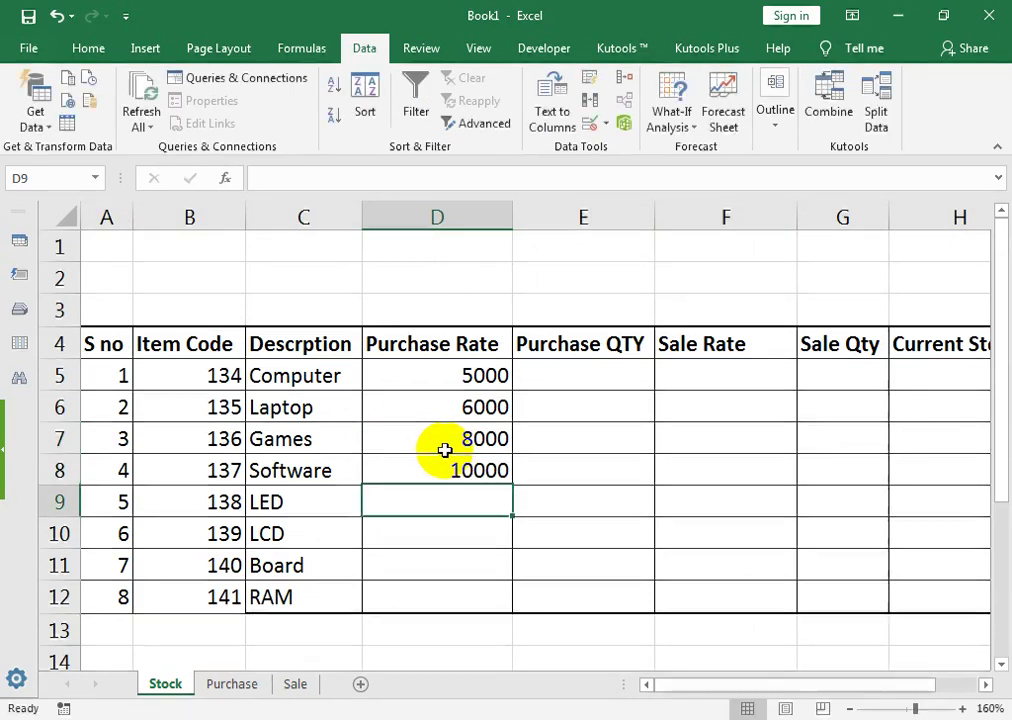
pyautogui.write('5000')
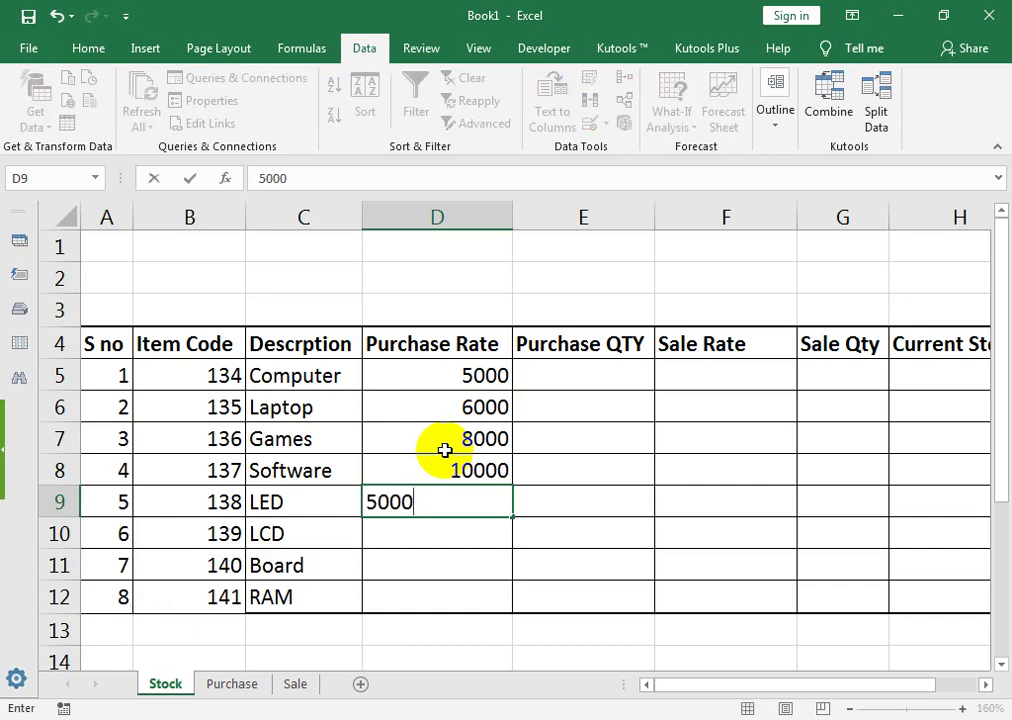
pyautogui.press('Return')
pyautogui.write('6000')
pyautogui.press('Return')
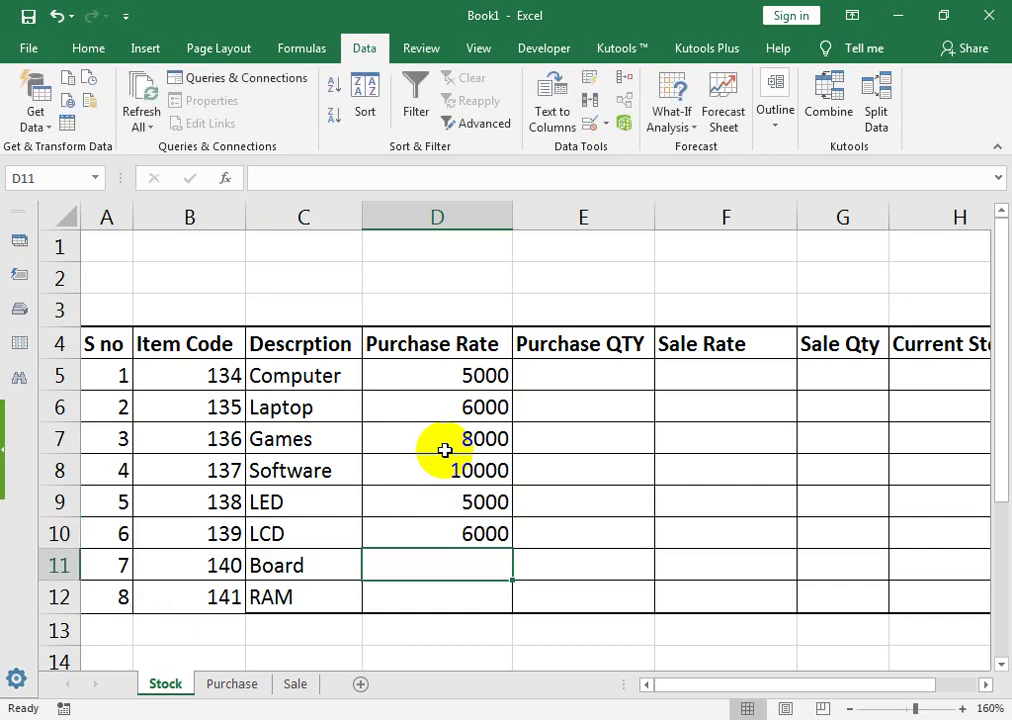
pyautogui.write('2000')
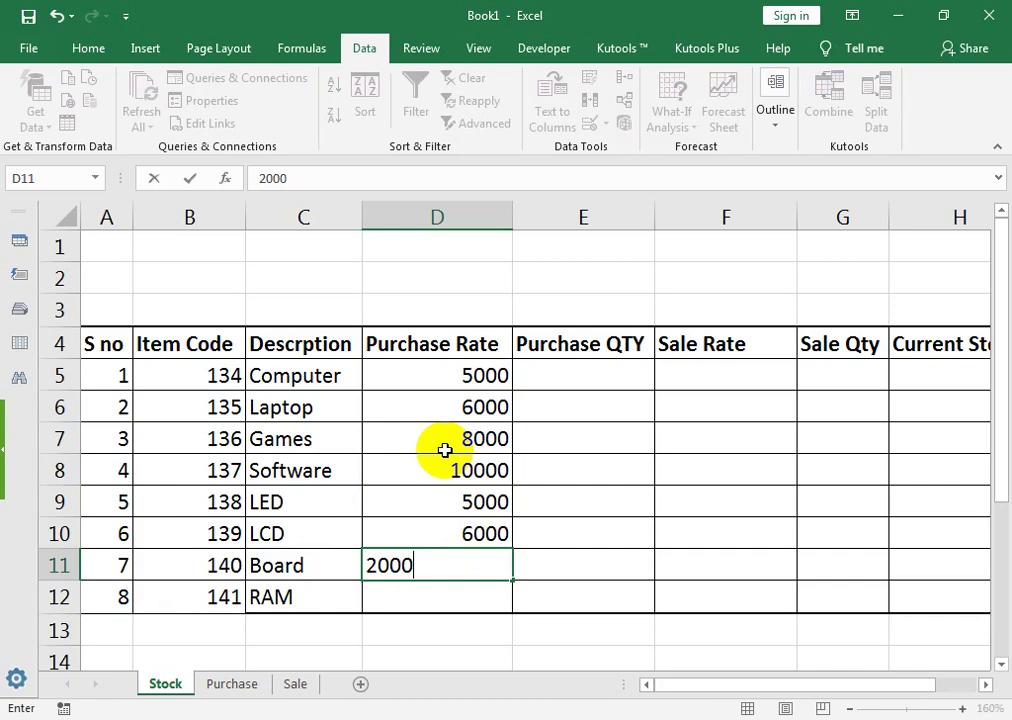
pyautogui.press('Return')
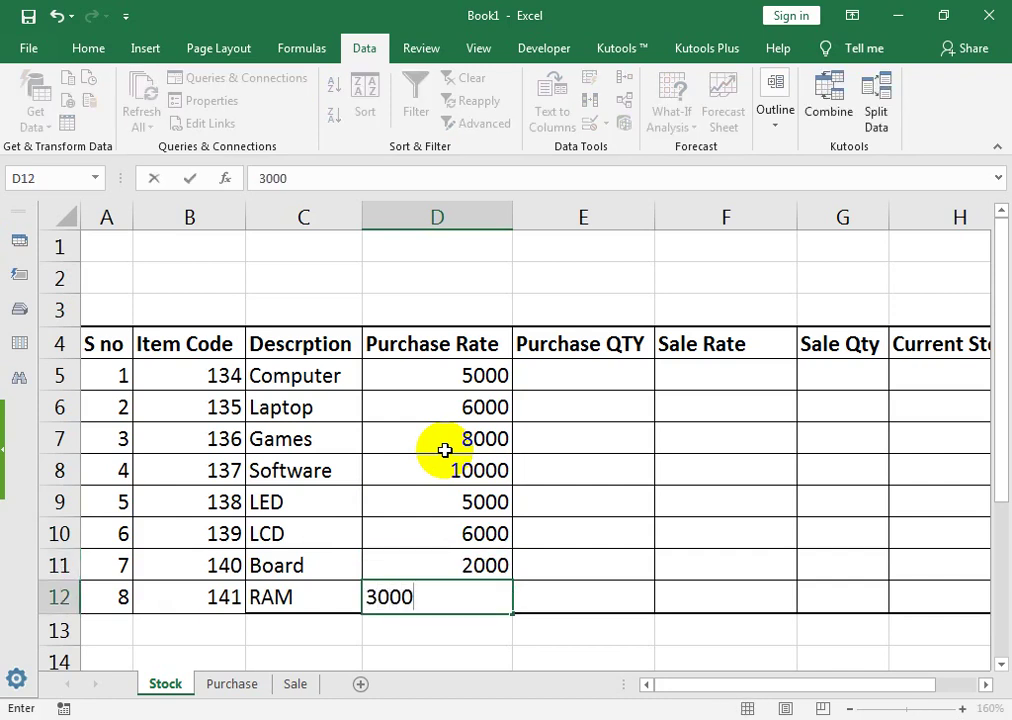
pyautogui.press('Right')
# Enter sale rates 6000, 7000 and 9000 for Computer, Laptop and Games in F5:F7
pyautogui.press('Up')
pyautogui.press('Up')
pyautogui.press('Up')
pyautogui.press('Up')
pyautogui.press('Up')
pyautogui.press('Right')
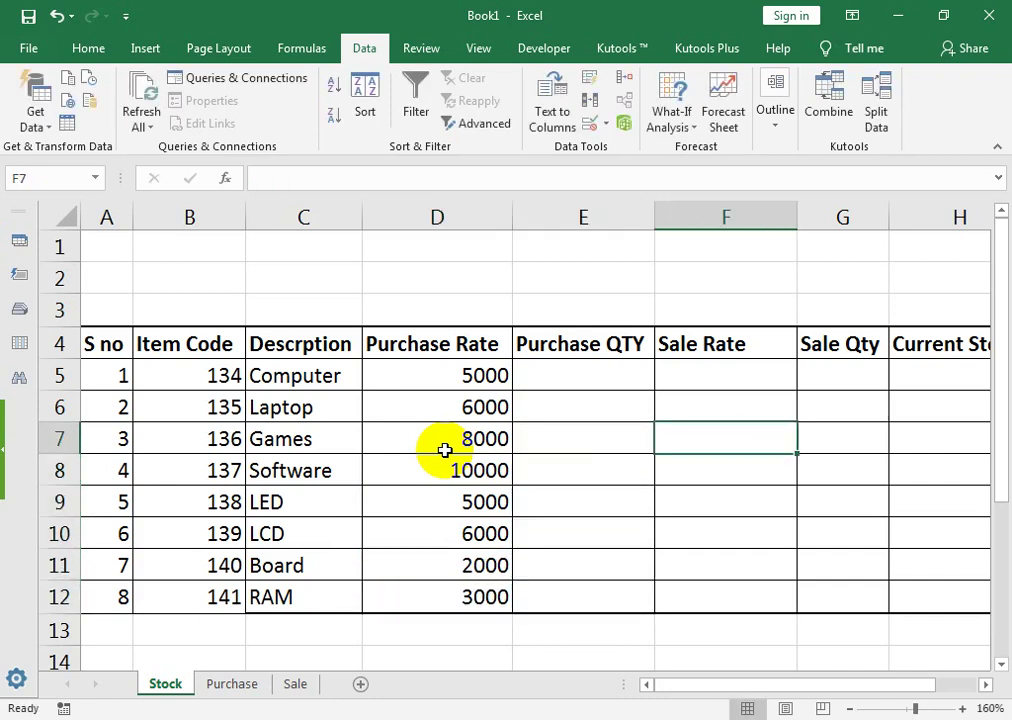
pyautogui.press('Up')
pyautogui.press('Up')
pyautogui.write('6000')
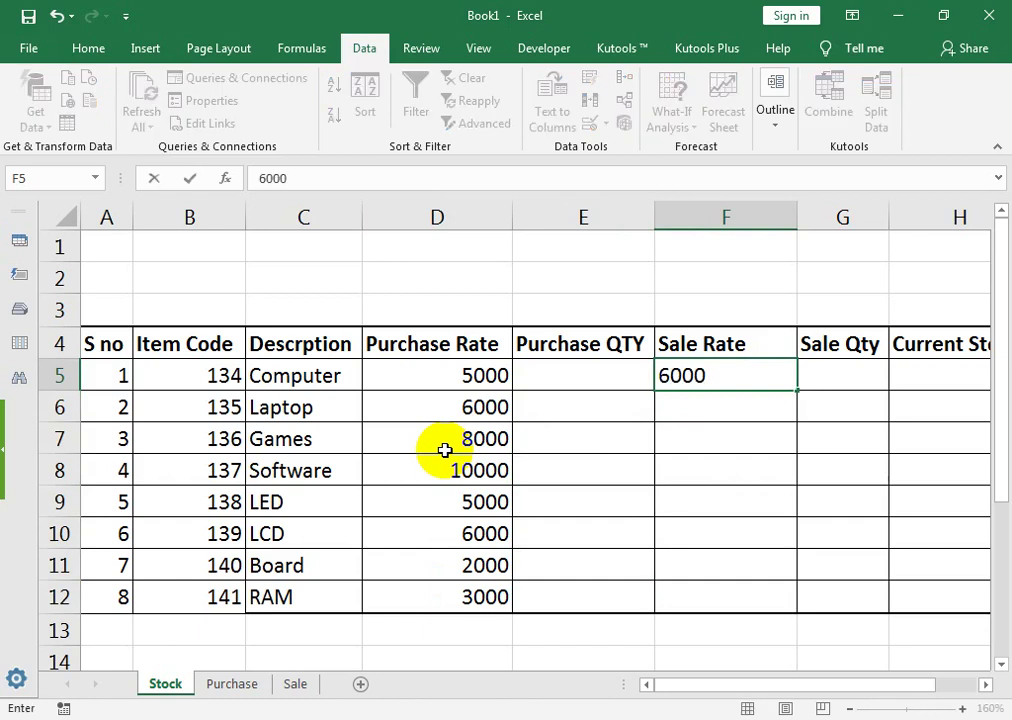
pyautogui.press('Return')
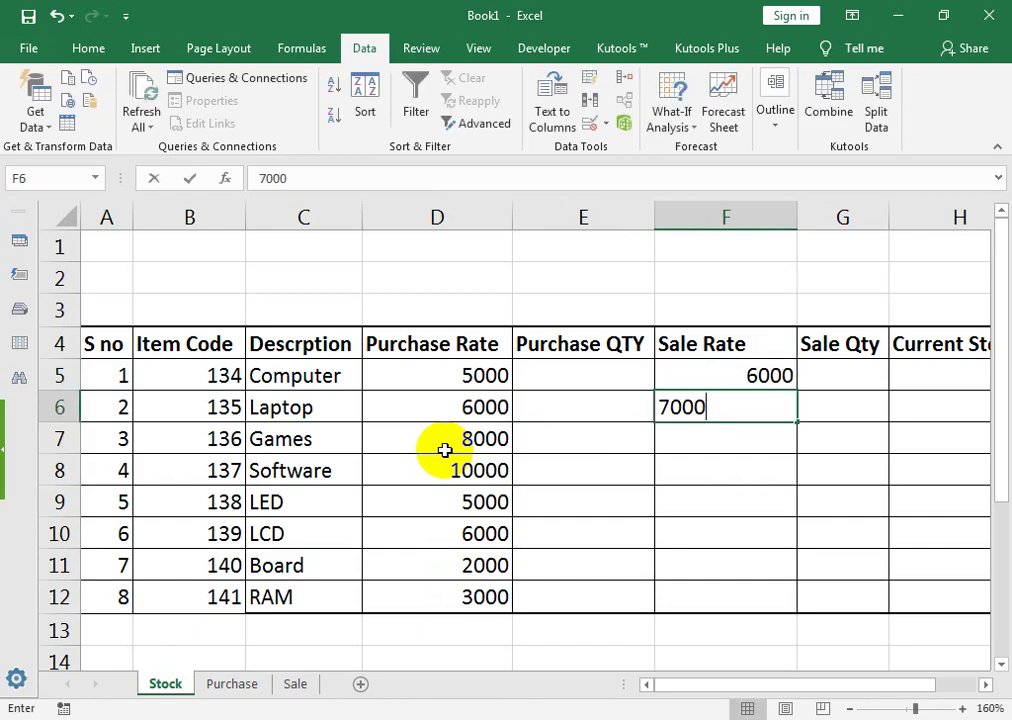
pyautogui.press('Return')
pyautogui.write('90')
pyautogui.press('Return')
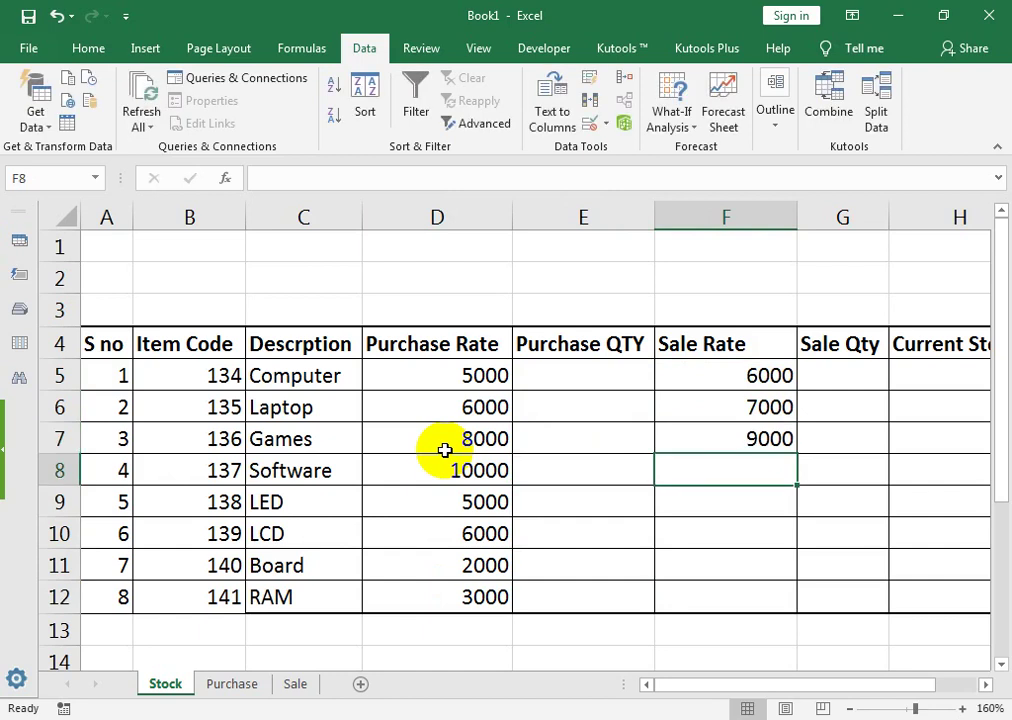
# Enter sale rates 12000, 5500, 6500, 3000 and 4000 for Software through RAM in F8:F12
pyautogui.write('12000')
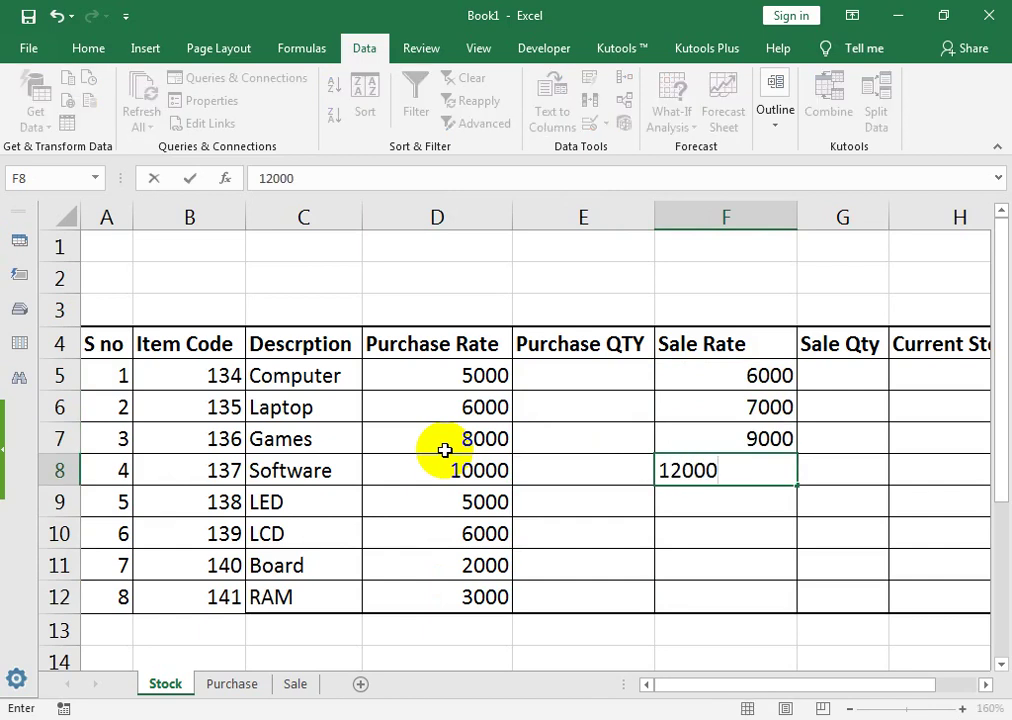
pyautogui.press('Return')
pyautogui.write('5500')
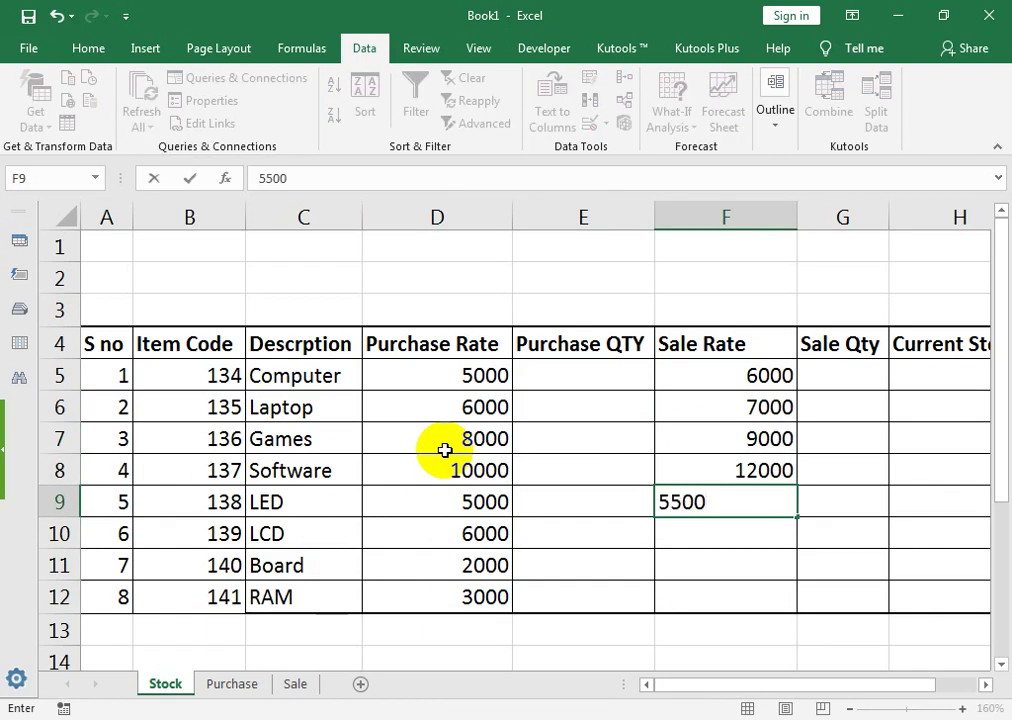
pyautogui.press('Return')
pyautogui.write('6500')
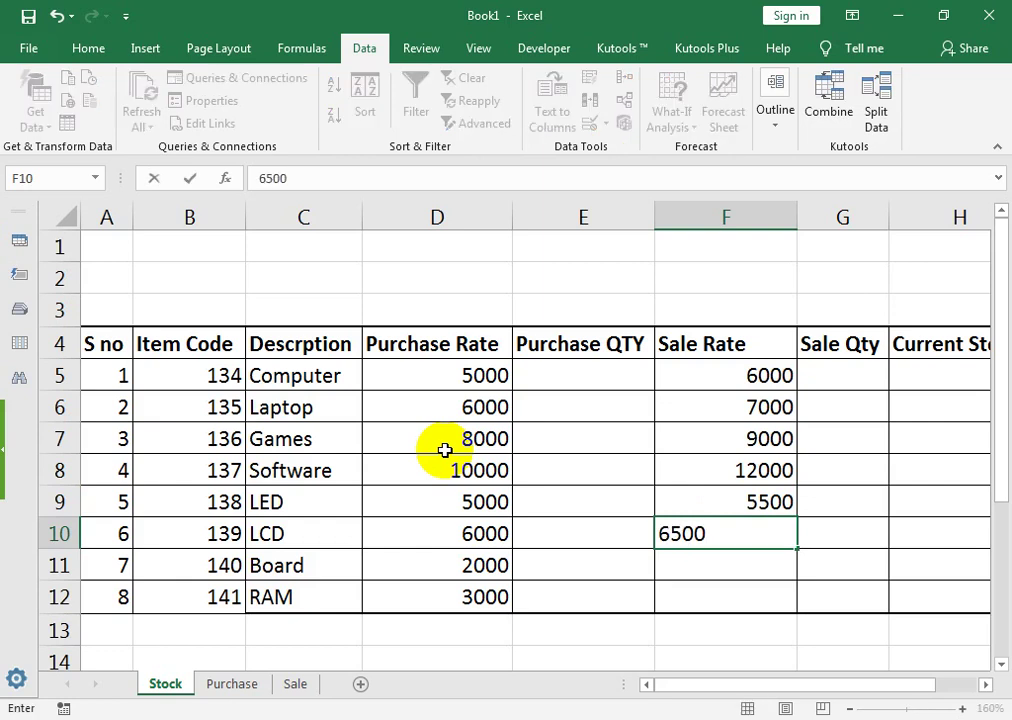
pyautogui.press('Return')
pyautogui.write('3000')
pyautogui.press('Return')
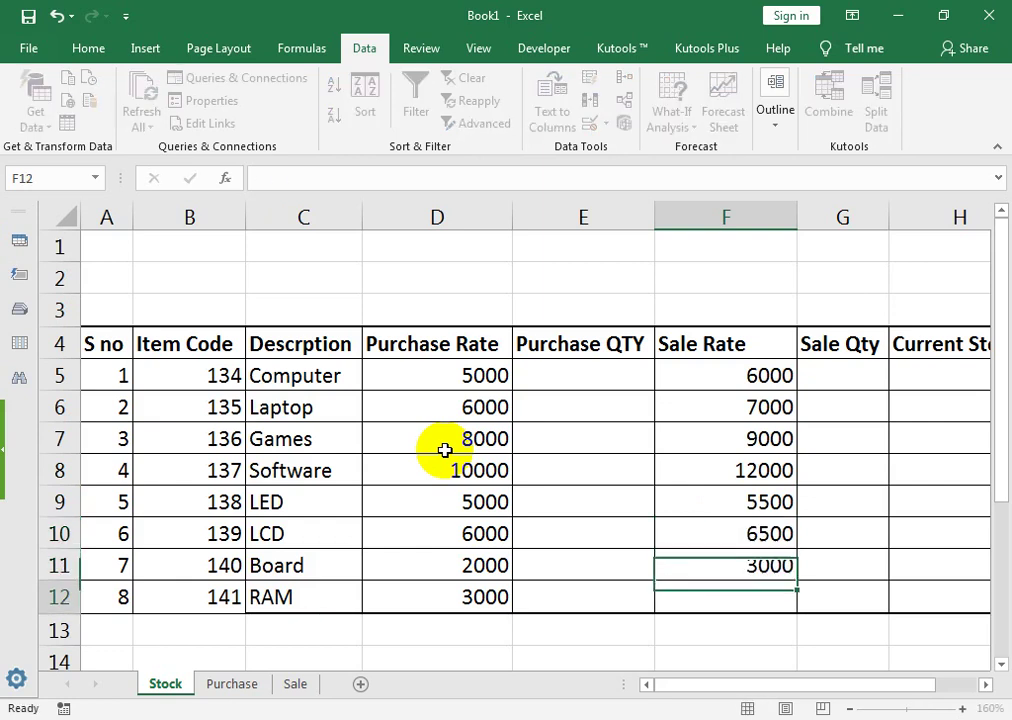
pyautogui.write('40')
pyautogui.press('Tab')
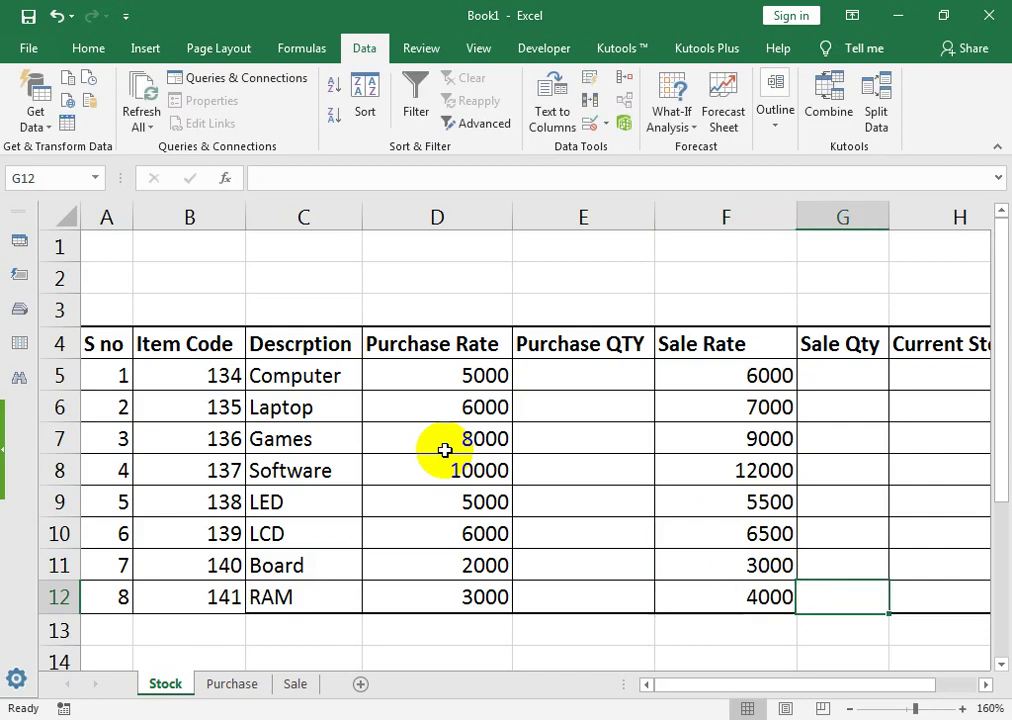
pyautogui.press('Up')
pyautogui.press('Up')
pyautogui.press('Up')
pyautogui.press('Up')
pyautogui.press('Up')
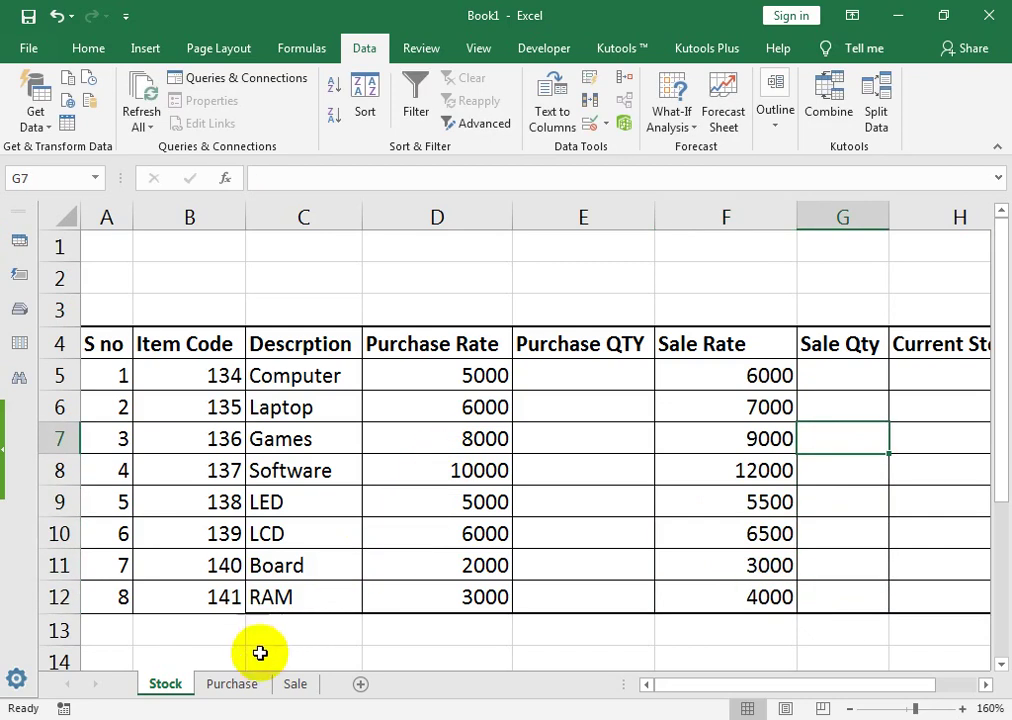
# On the Purchase sheet, check the description lookup formula in E5 and clear the manually entered purchase rates from F5:F7
pyautogui.click(231, 684)
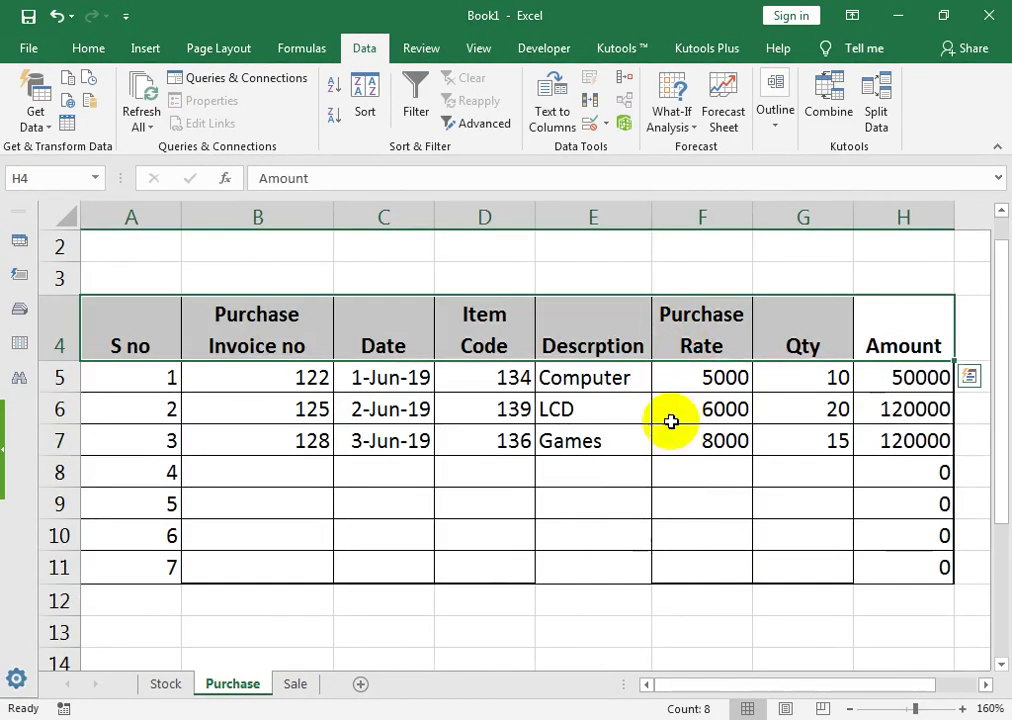
pyautogui.click(665, 380)
pyautogui.click(612, 377)
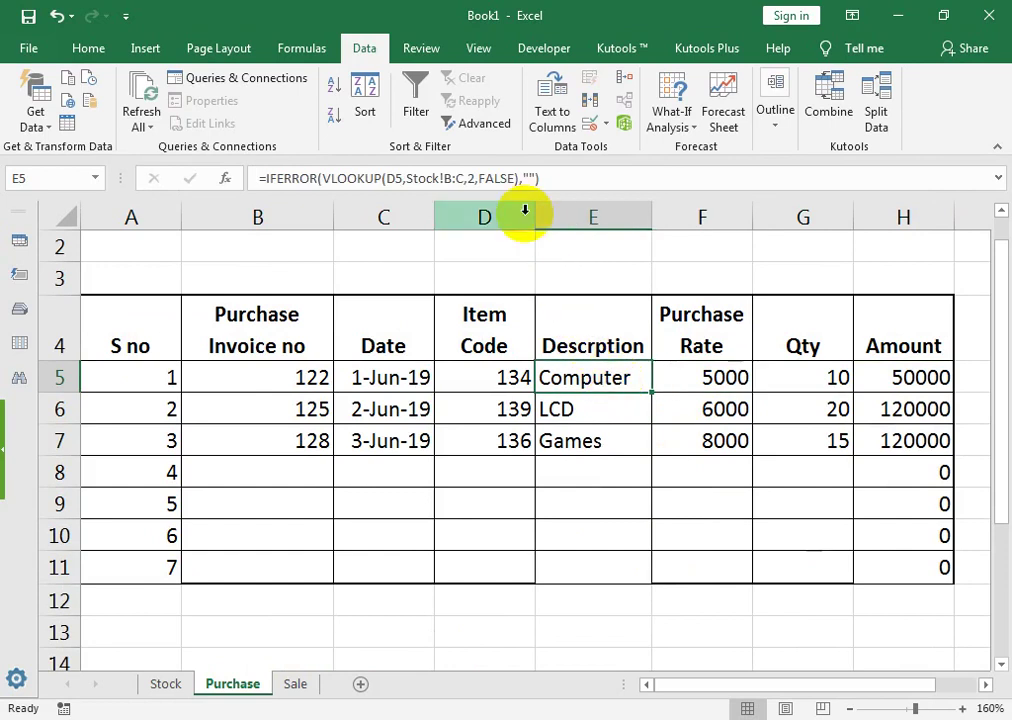
pyautogui.click(701, 374)
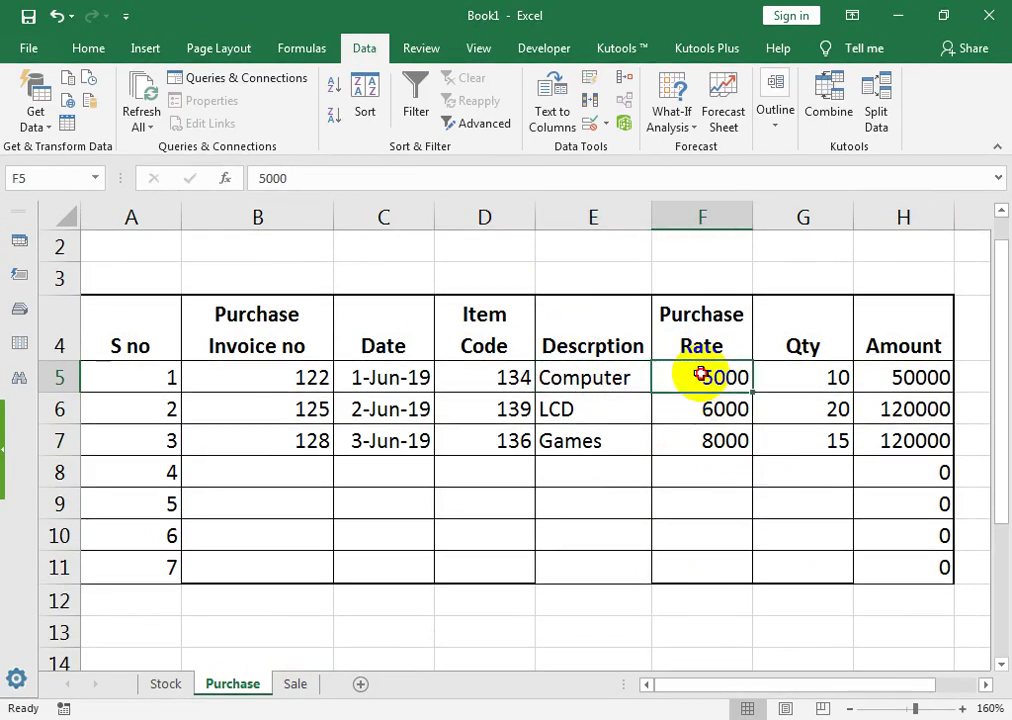
pyautogui.doubleClick(701, 374)
pyautogui.click(711, 470)
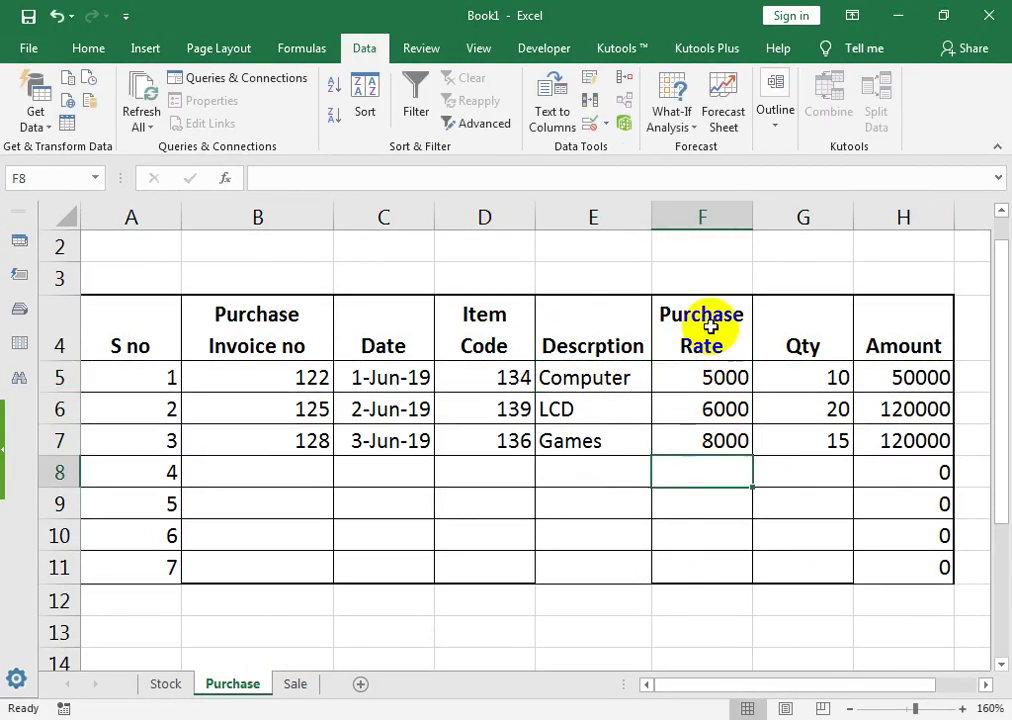
pyautogui.moveTo(717, 388); pyautogui.dragTo(719, 441)
pyautogui.press('Delete')
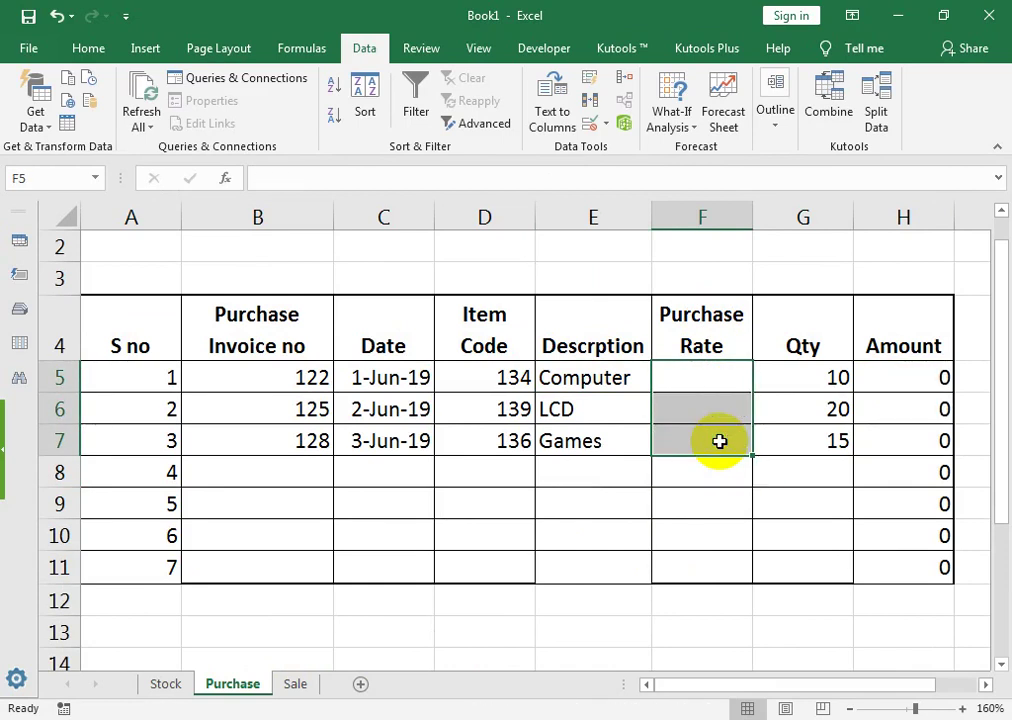
# Look up the purchase rate in F5 with =VLOOKUP(D5,Stock!B4:D12,3,FALSE) and fill the formula down to F11
pyautogui.write('=VLOOKUP(')
pyautogui.press('Left')
pyautogui.press('Left')
pyautogui.press('Left')
pyautogui.press('Right')
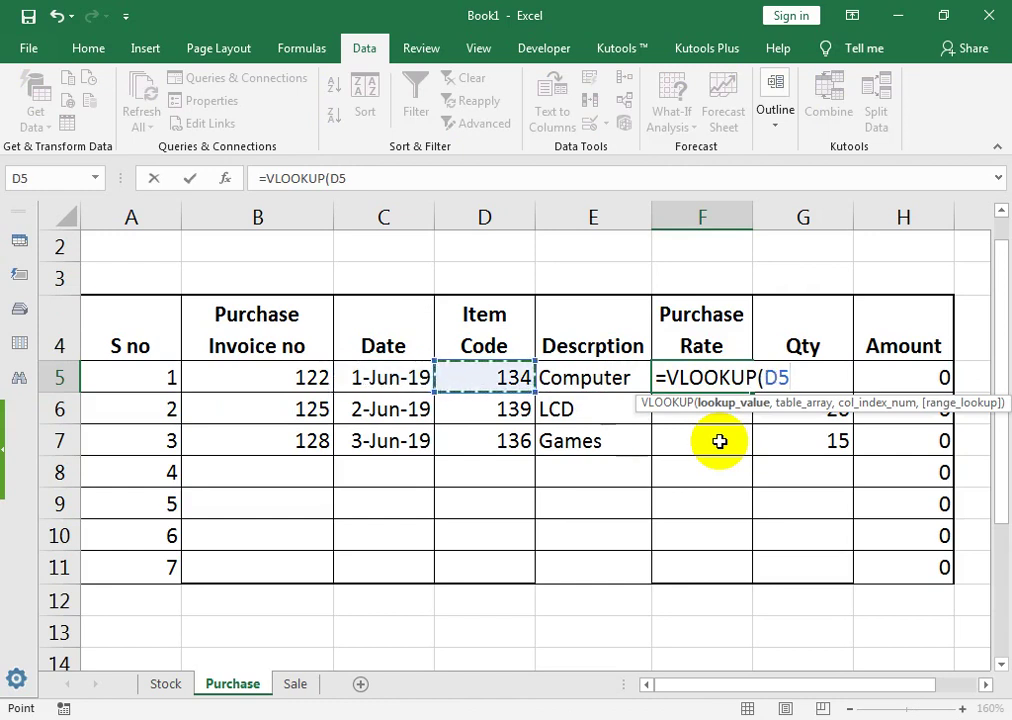
pyautogui.write(',')
pyautogui.click(170, 683)
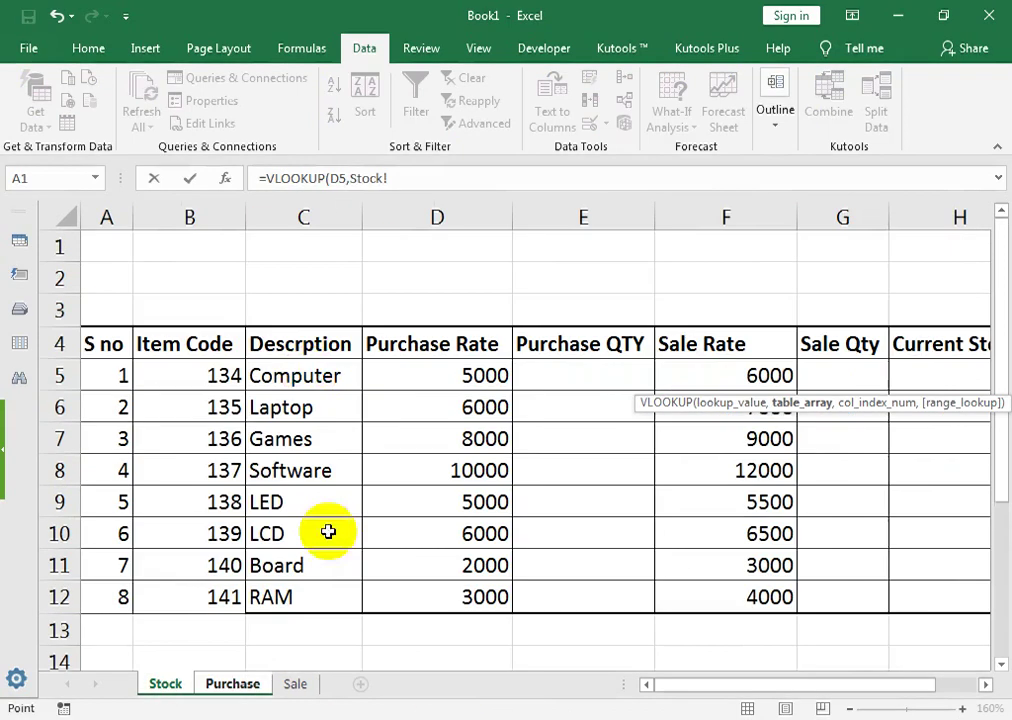
pyautogui.moveTo(206, 337); pyautogui.dragTo(454, 601)
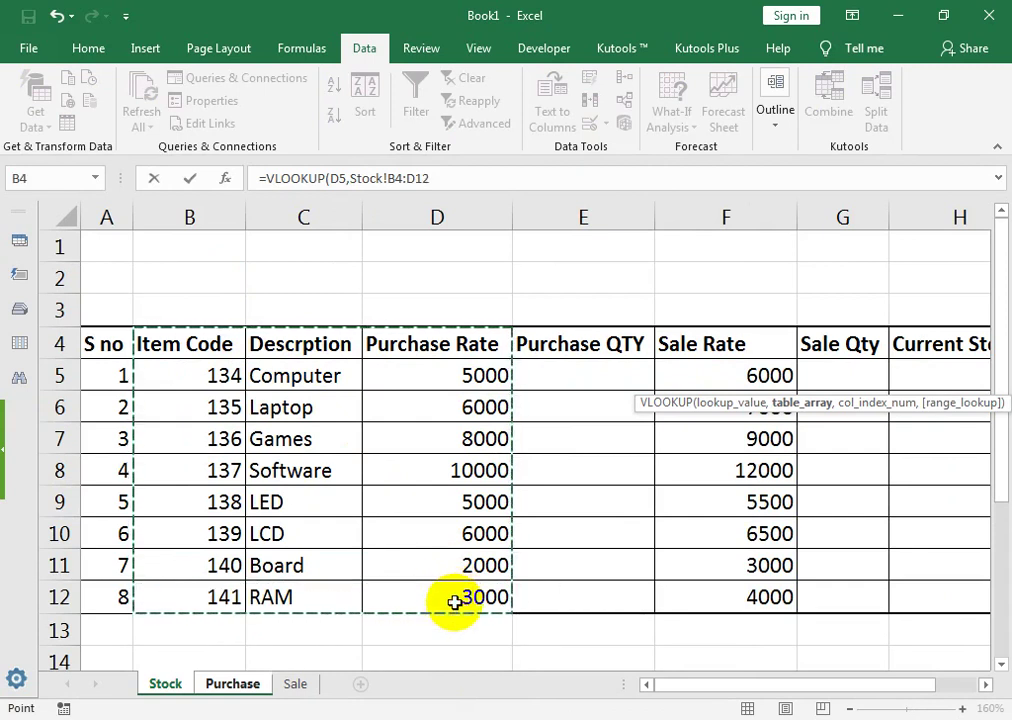
pyautogui.write(',')
pyautogui.write('3,')
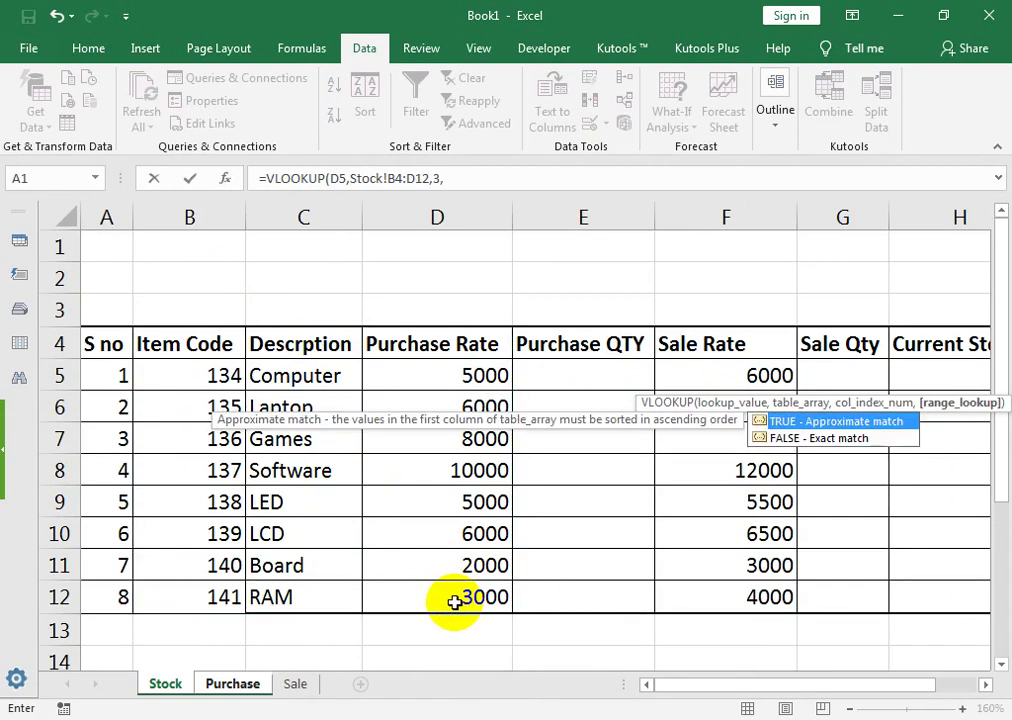
pyautogui.write('FALSE)')
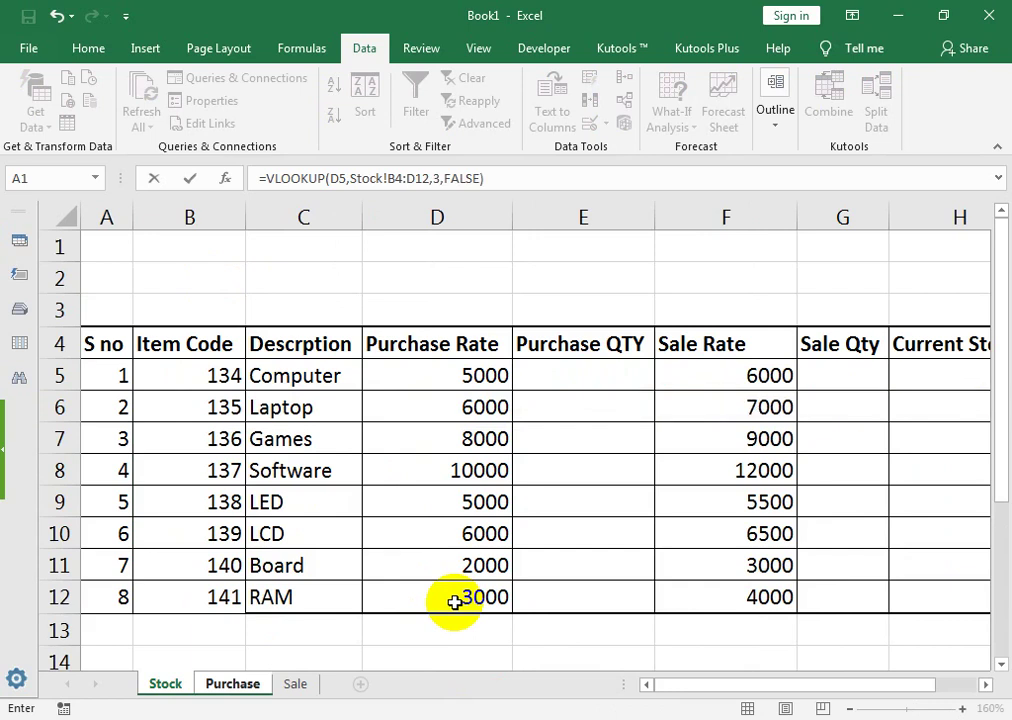
pyautogui.press('Return')
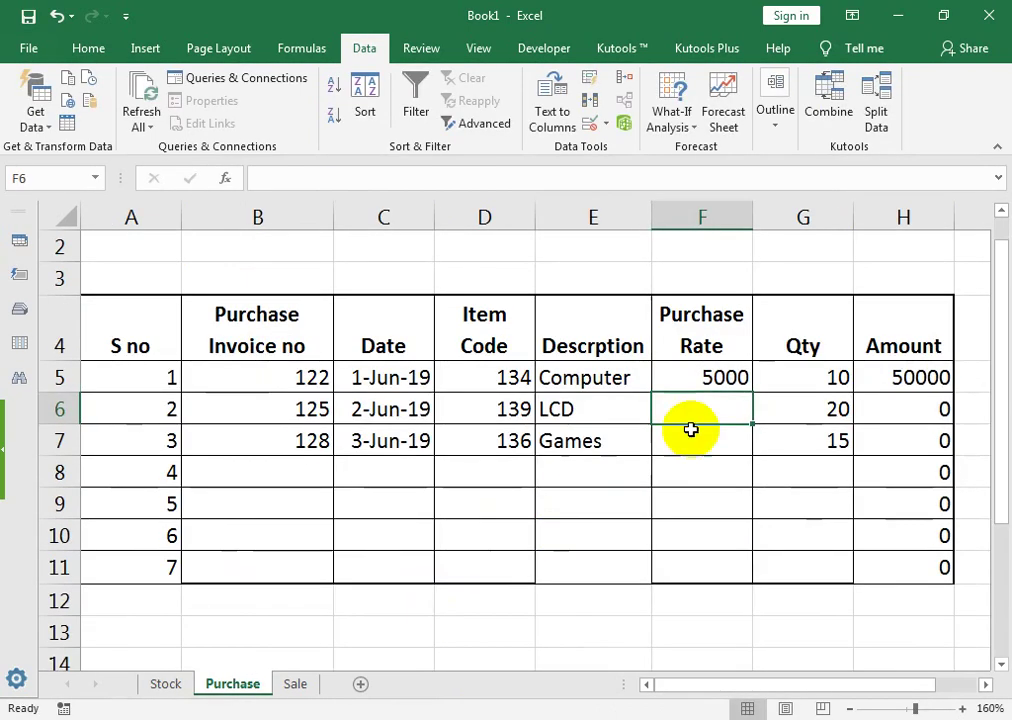
pyautogui.click(711, 380)
pyautogui.moveTo(746, 388); pyautogui.dragTo(741, 578)
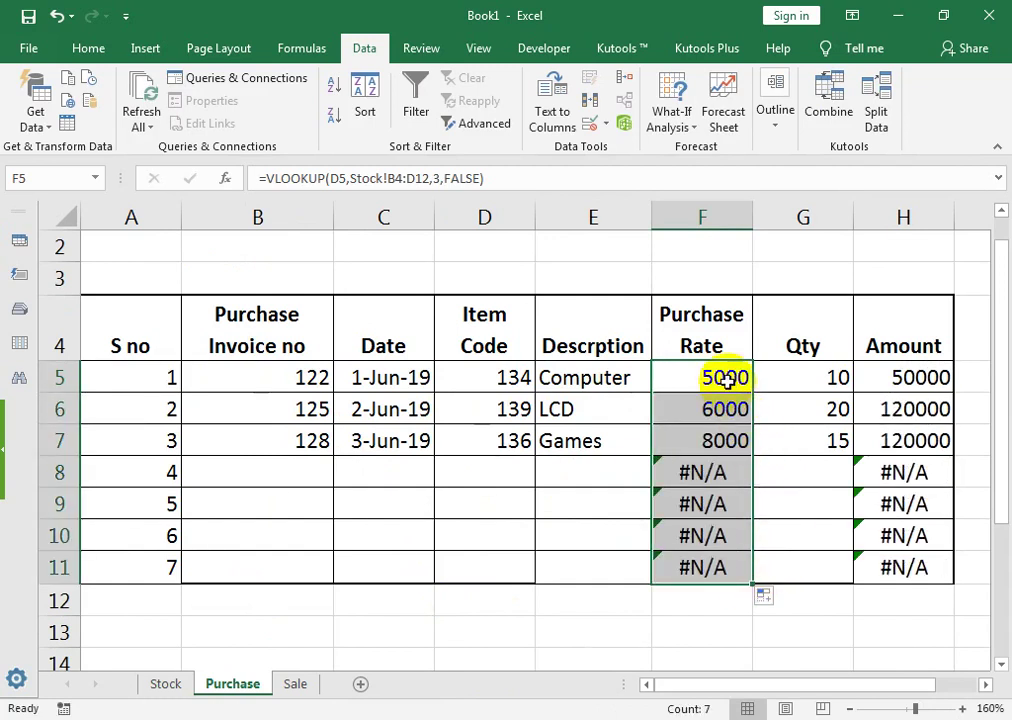
# Wrap the purchase rate lookup in F5 in IFERROR with "" as the error value, and fill it down to F11
pyautogui.click(688, 376)
pyautogui.click(272, 178)
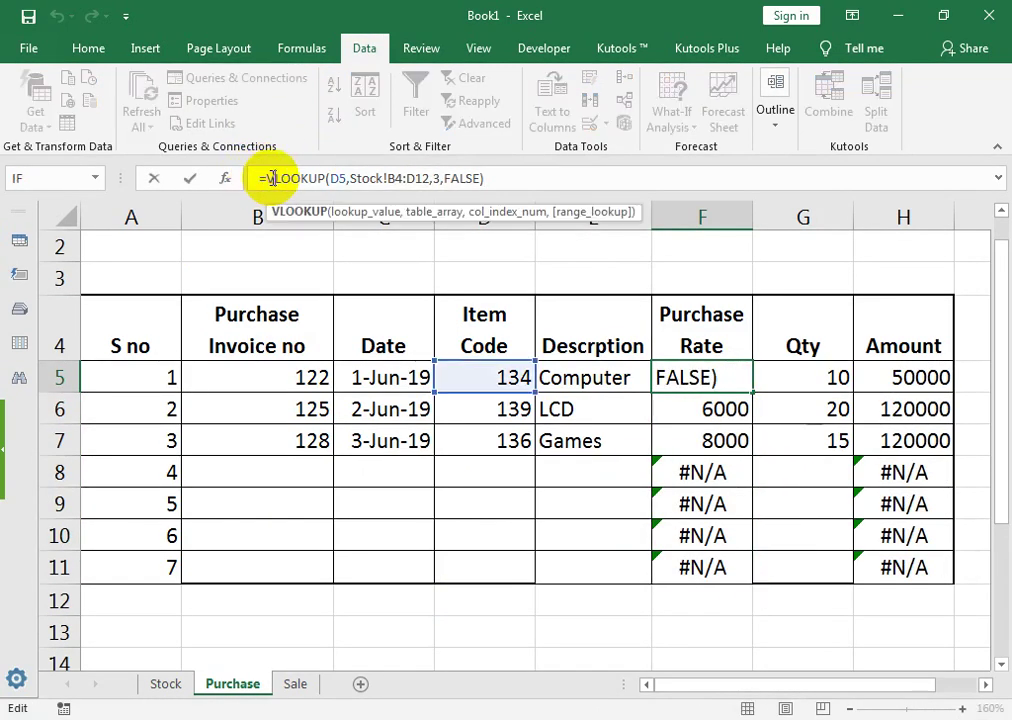
pyautogui.write('if')
pyautogui.press('Down')
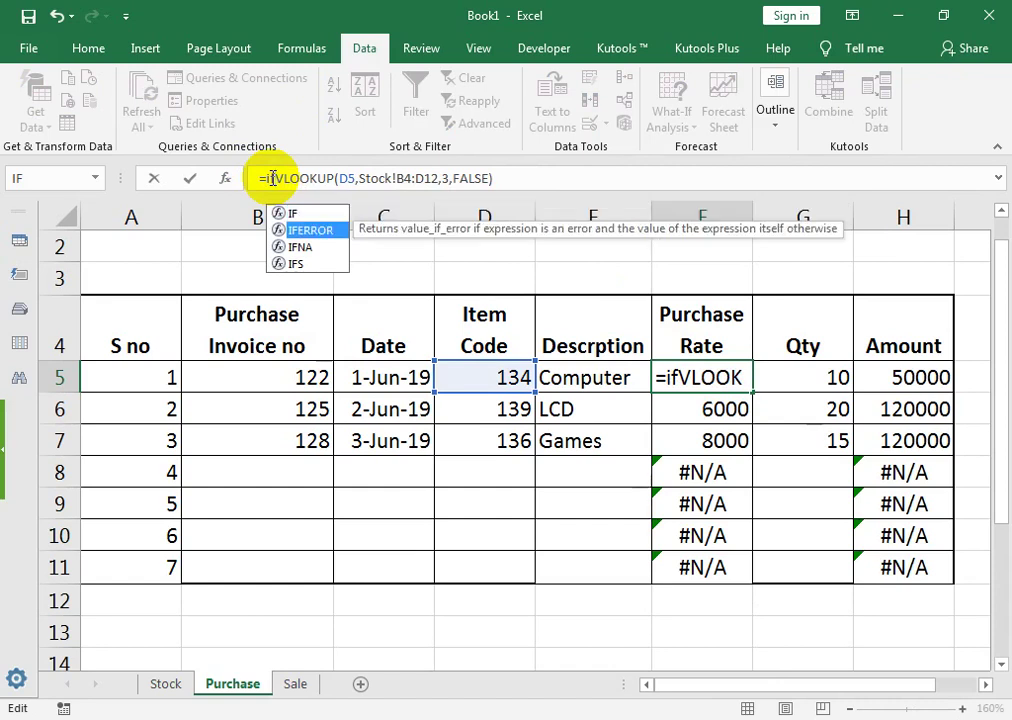
pyautogui.press('Tab')
pyautogui.click(598, 183)
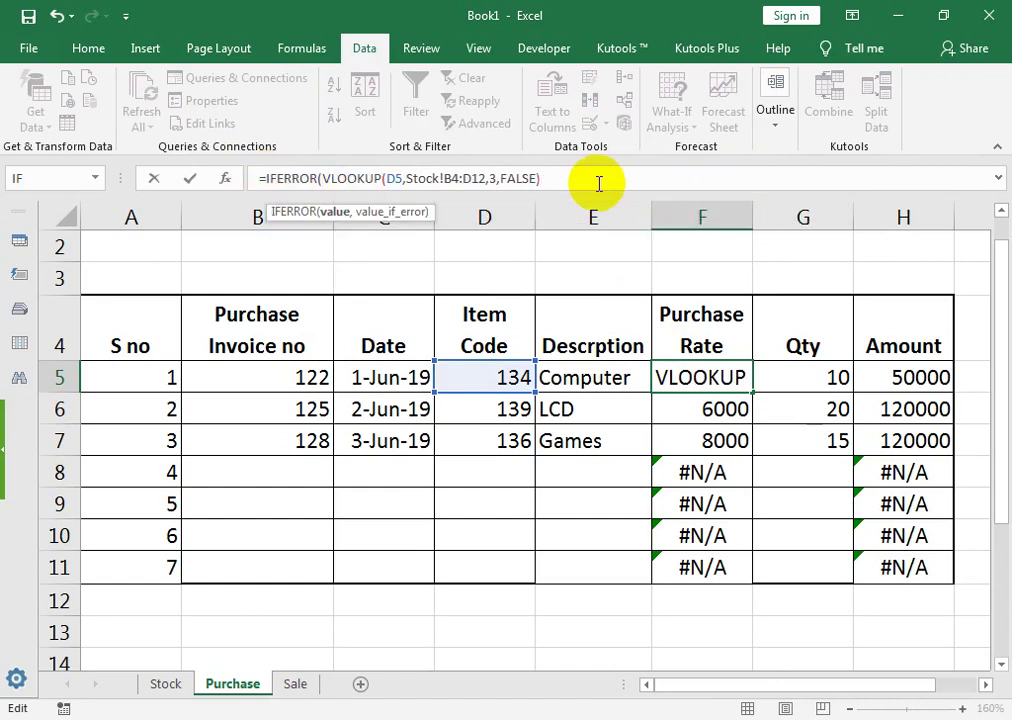
pyautogui.write(',')
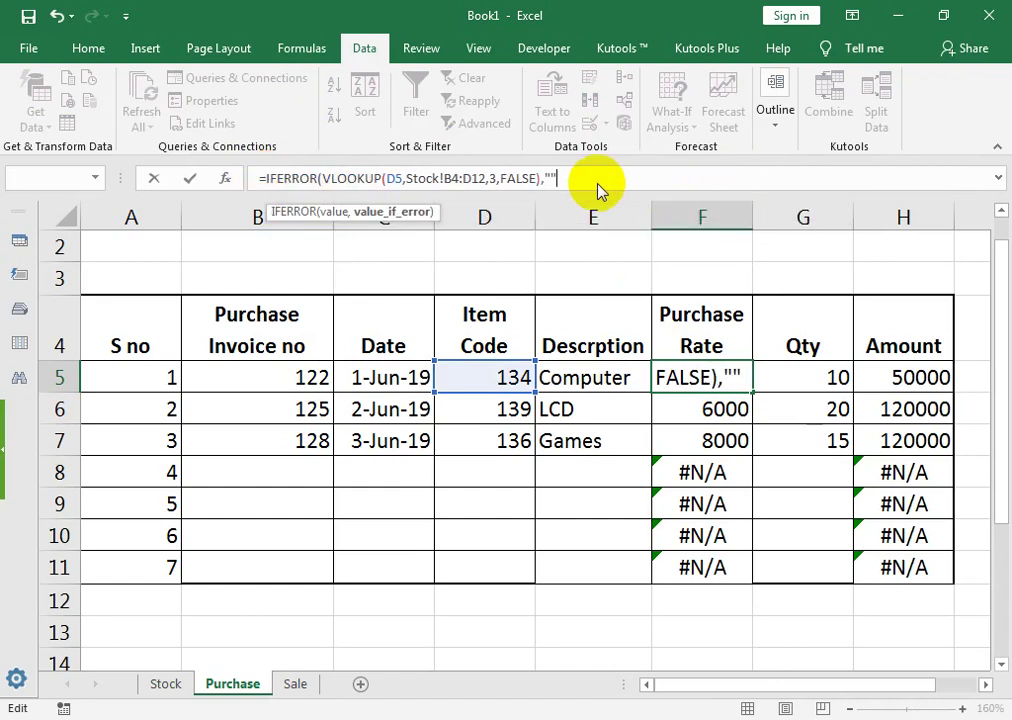
pyautogui.write('""')
pyautogui.press('Return')
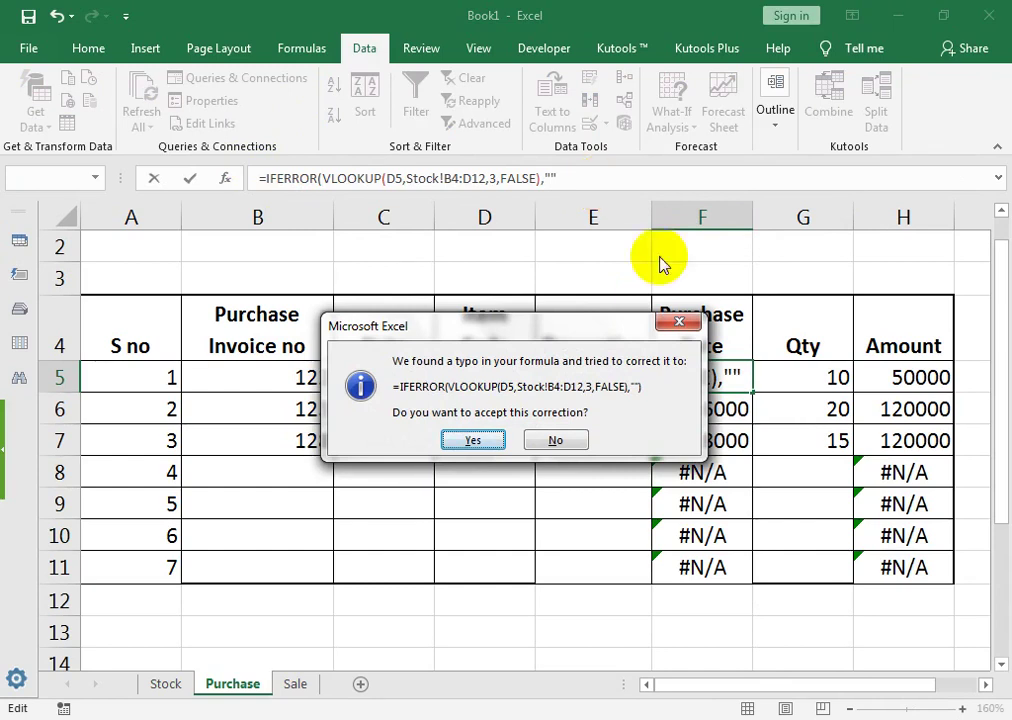
pyautogui.click(563, 442)
pyautogui.click(516, 424)
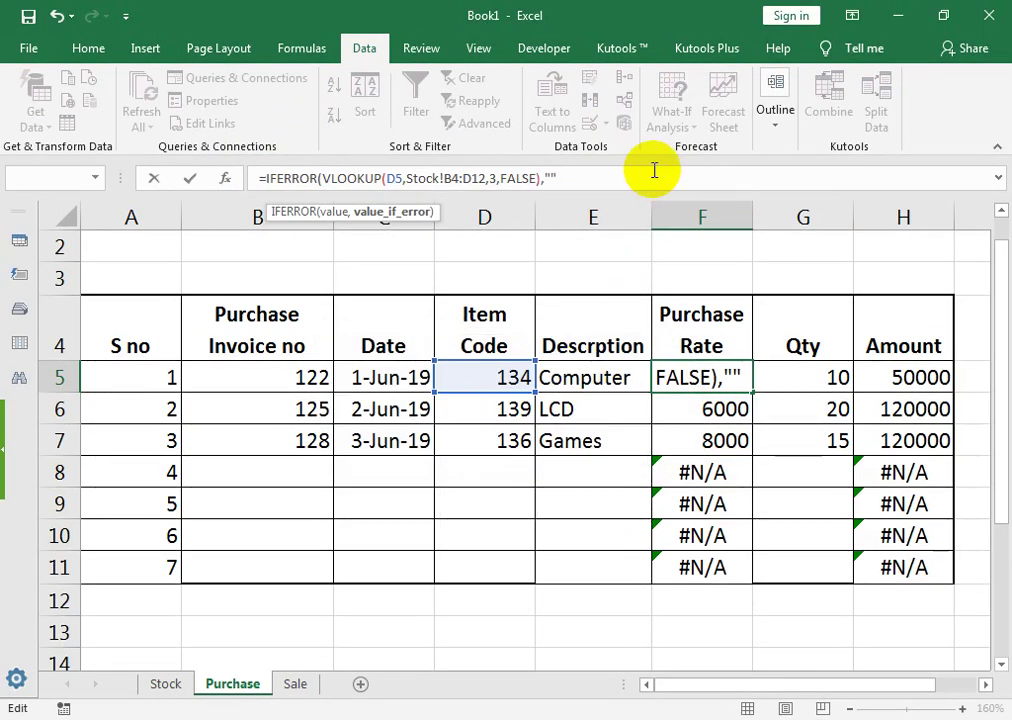
pyautogui.press('Return')
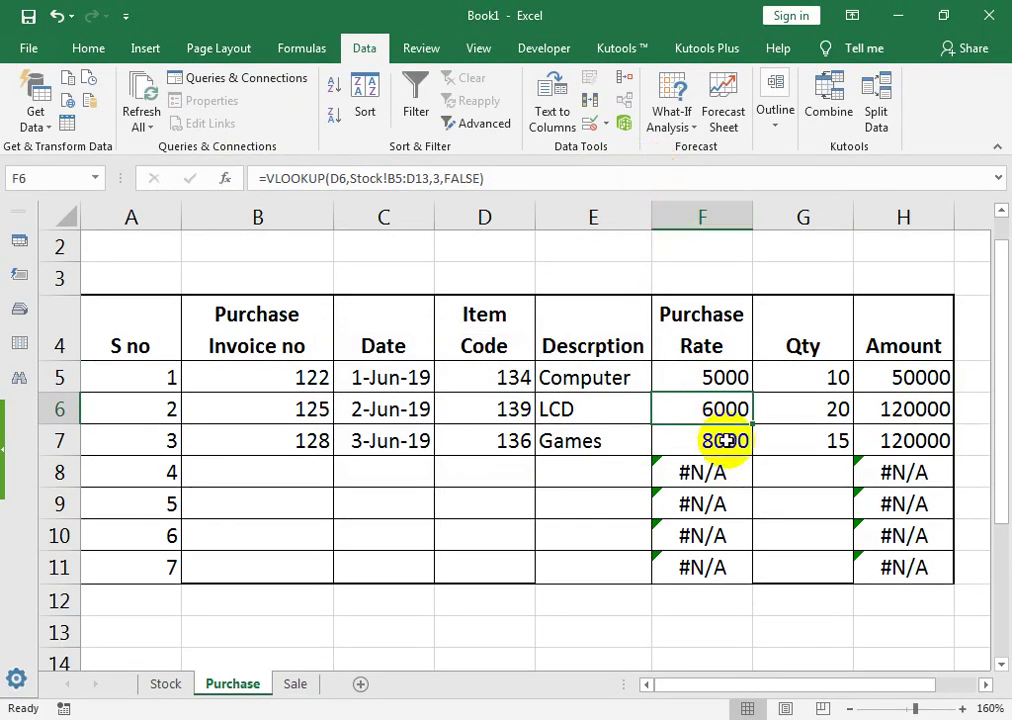
pyautogui.click(743, 383)
pyautogui.moveTo(755, 392); pyautogui.dragTo(745, 591)
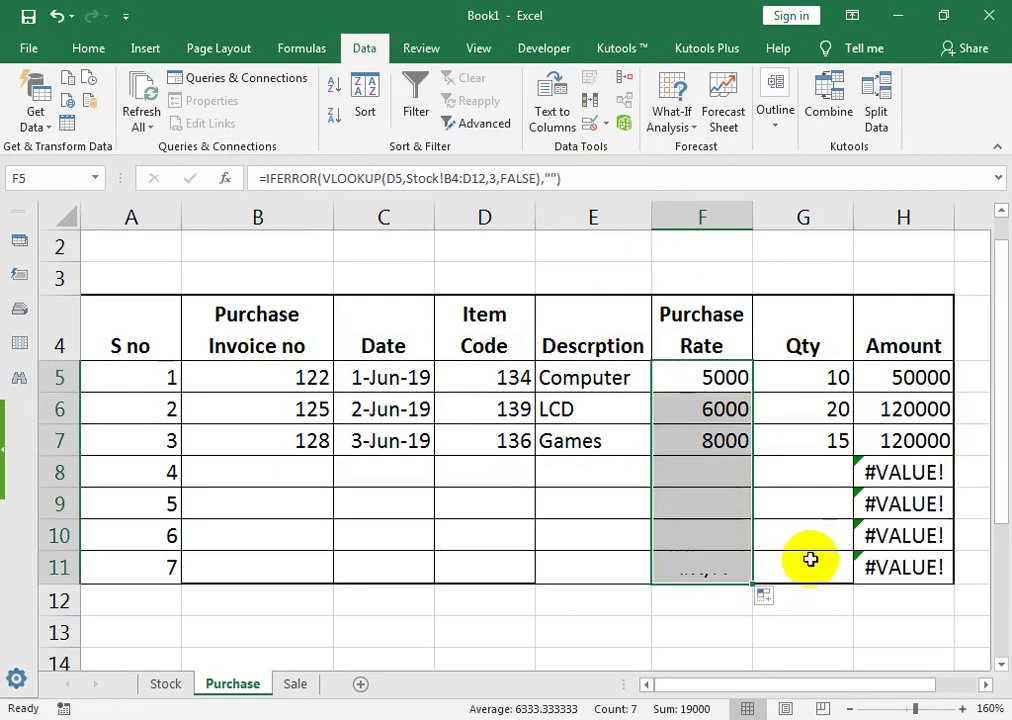
# Change the Amount formula in H5 to =IFERROR(F5*G5,"") and fill it down to H11
pyautogui.click(900, 376)
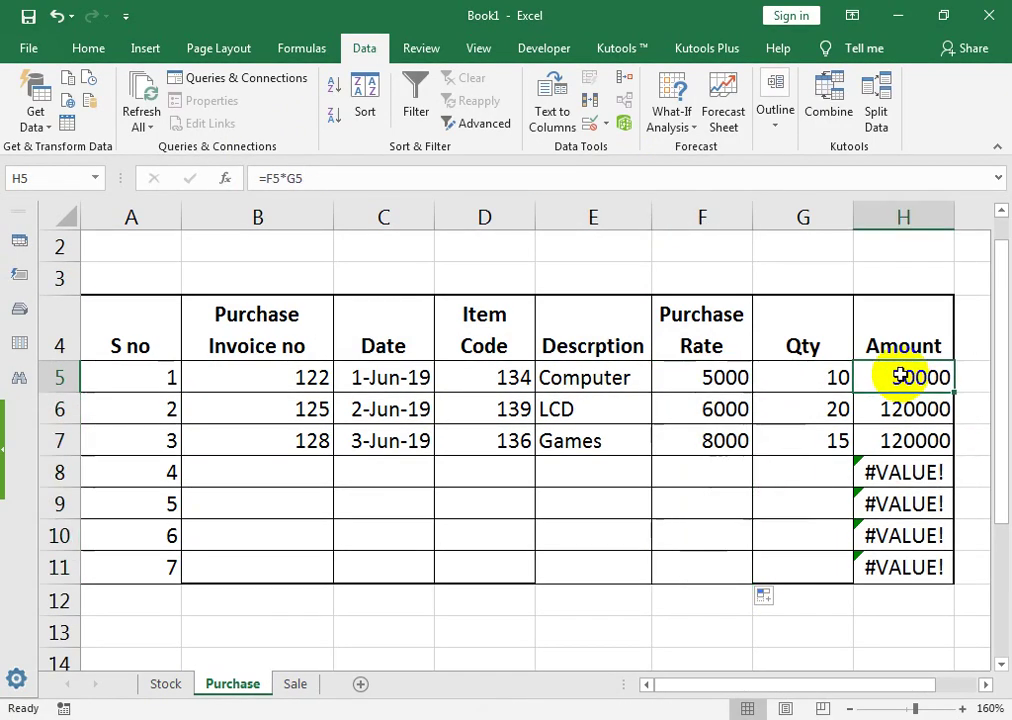
pyautogui.click(270, 178)
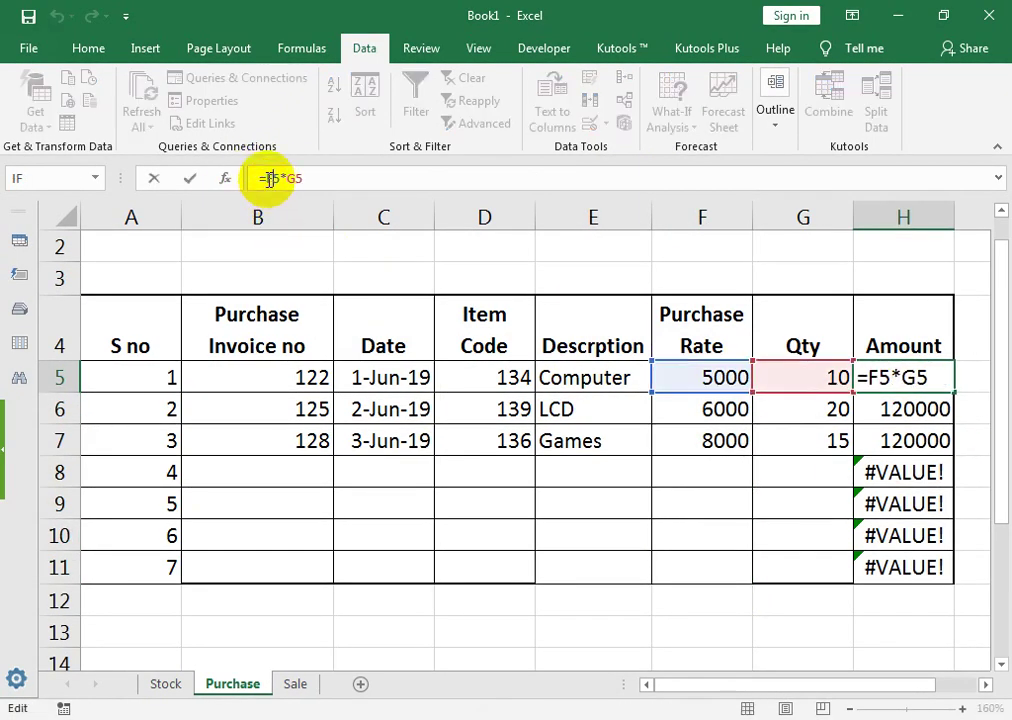
pyautogui.write('if')
pyautogui.press('Down')
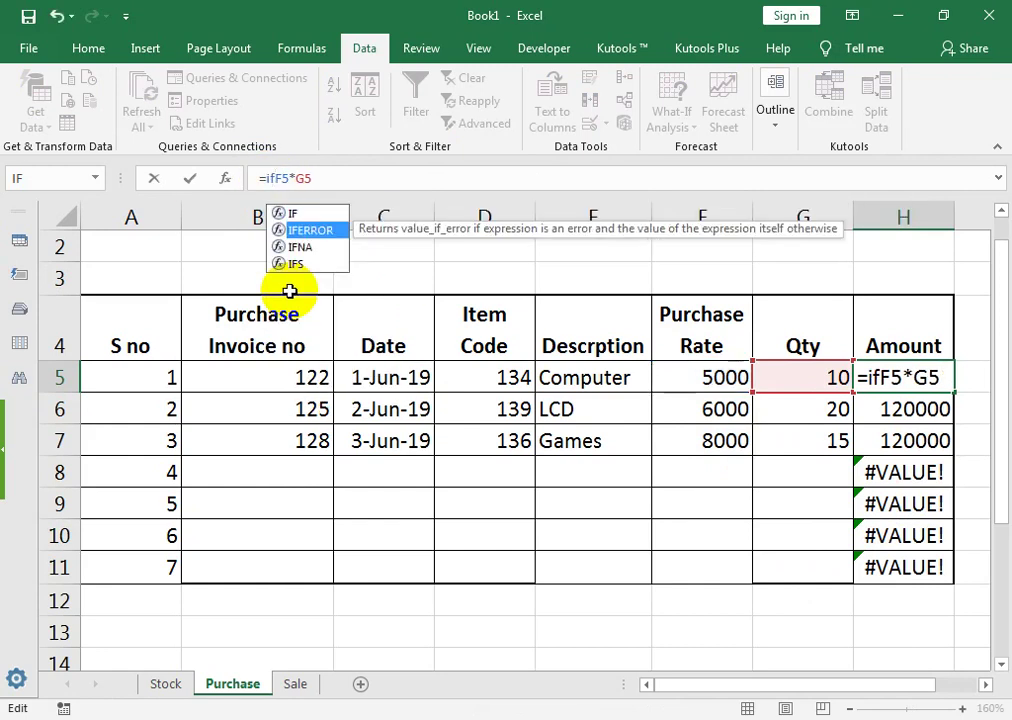
pyautogui.press('Tab')
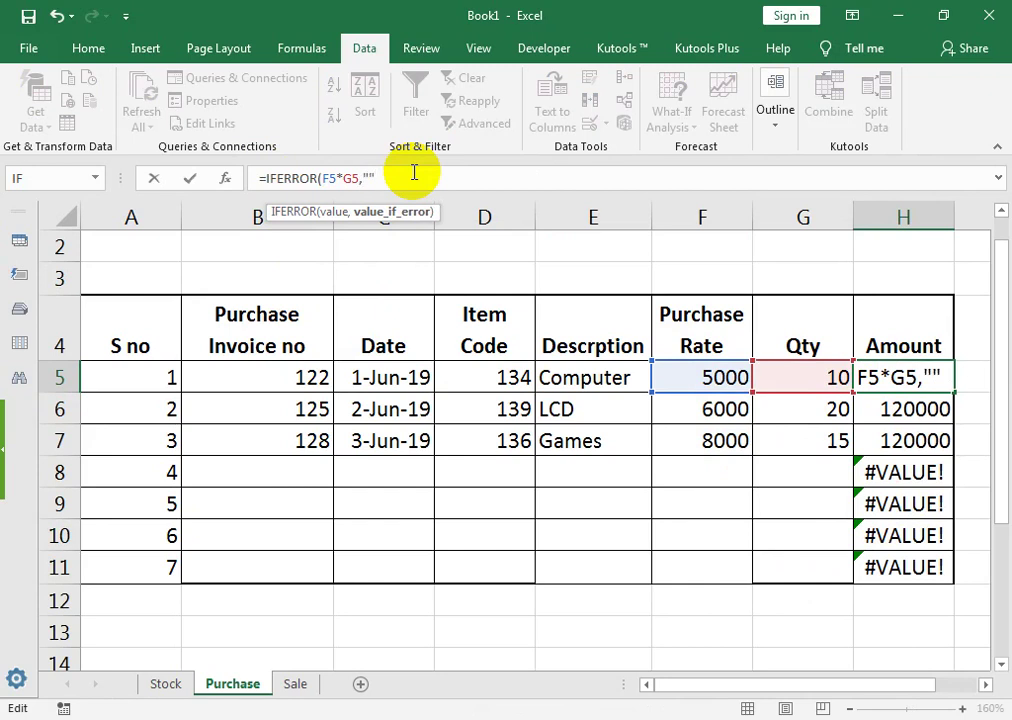
pyautogui.press('Return')
pyautogui.click(899, 376)
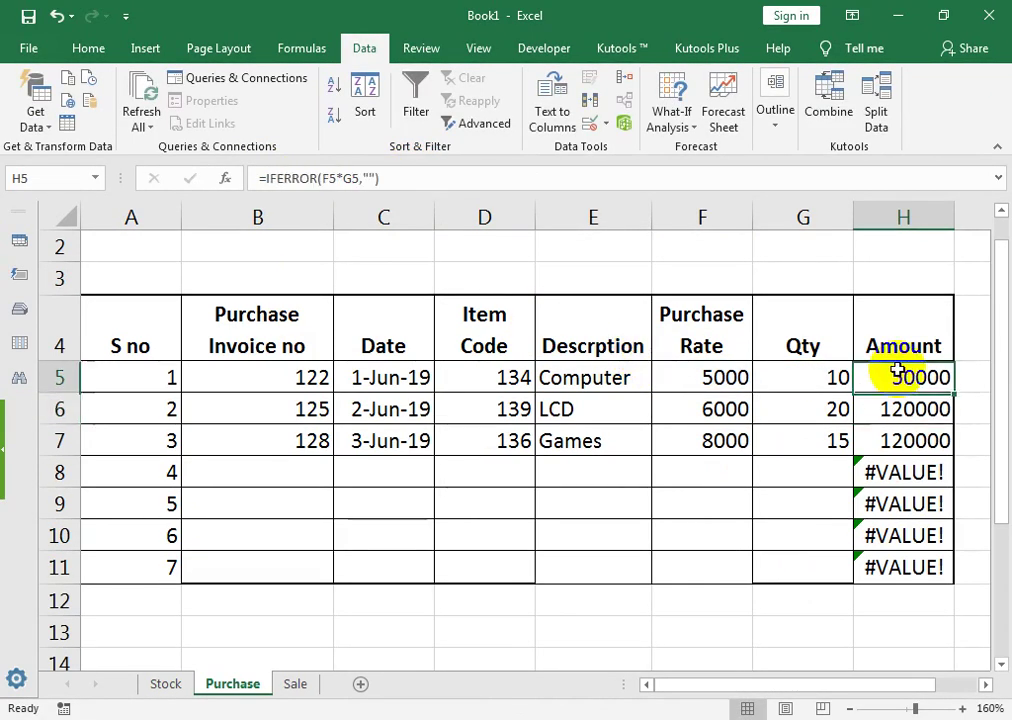
pyautogui.moveTo(957, 395); pyautogui.dragTo(915, 562)
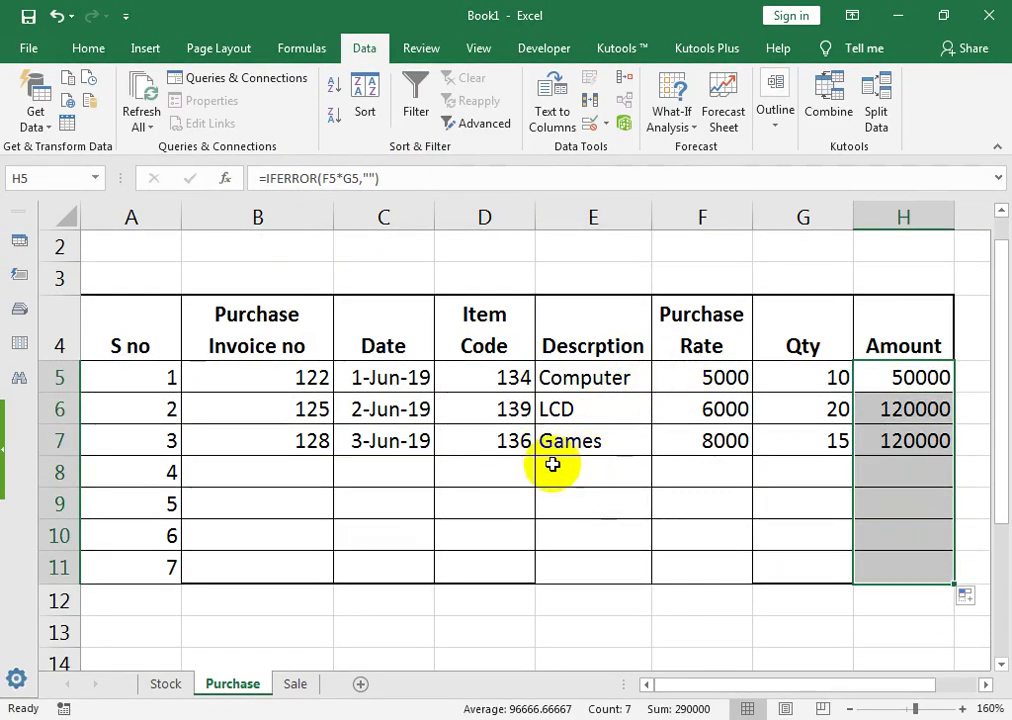
# Check the rate formula in F7 and set the item code of the second purchase row in D6 to 141
pyautogui.click(714, 445)
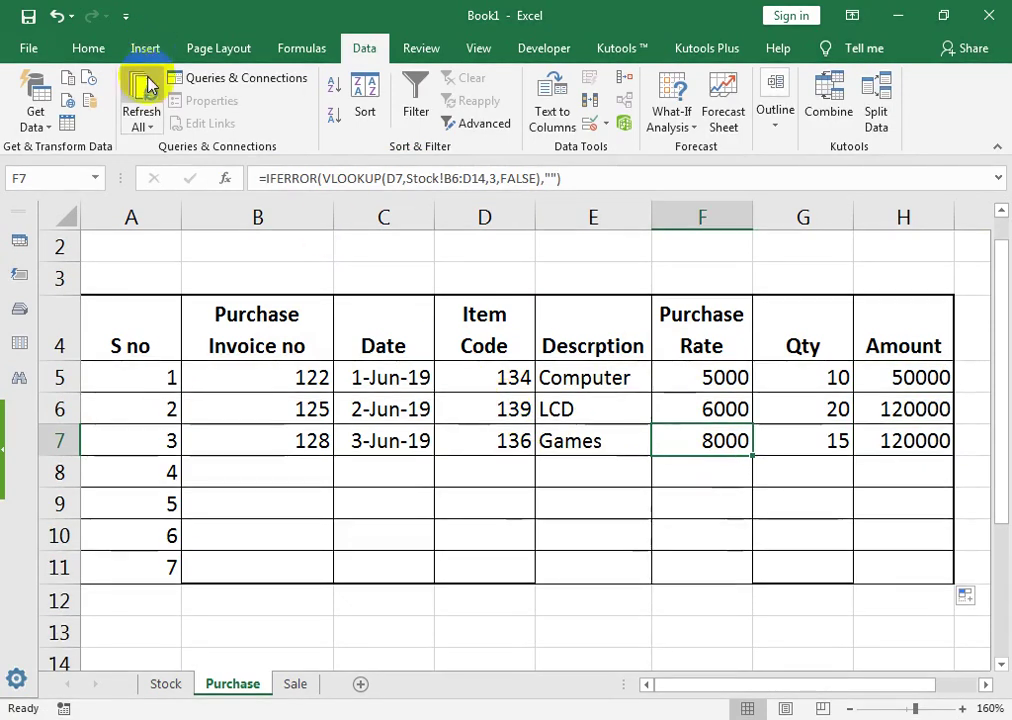
pyautogui.click(484, 410)
pyautogui.click(544, 413)
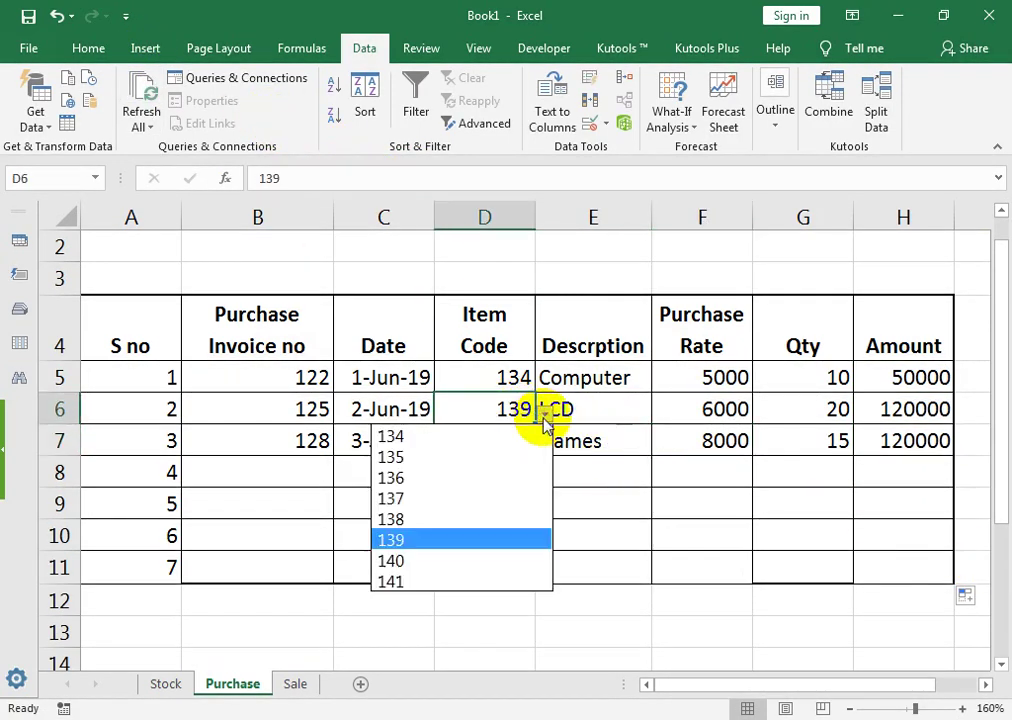
pyautogui.click(500, 582)
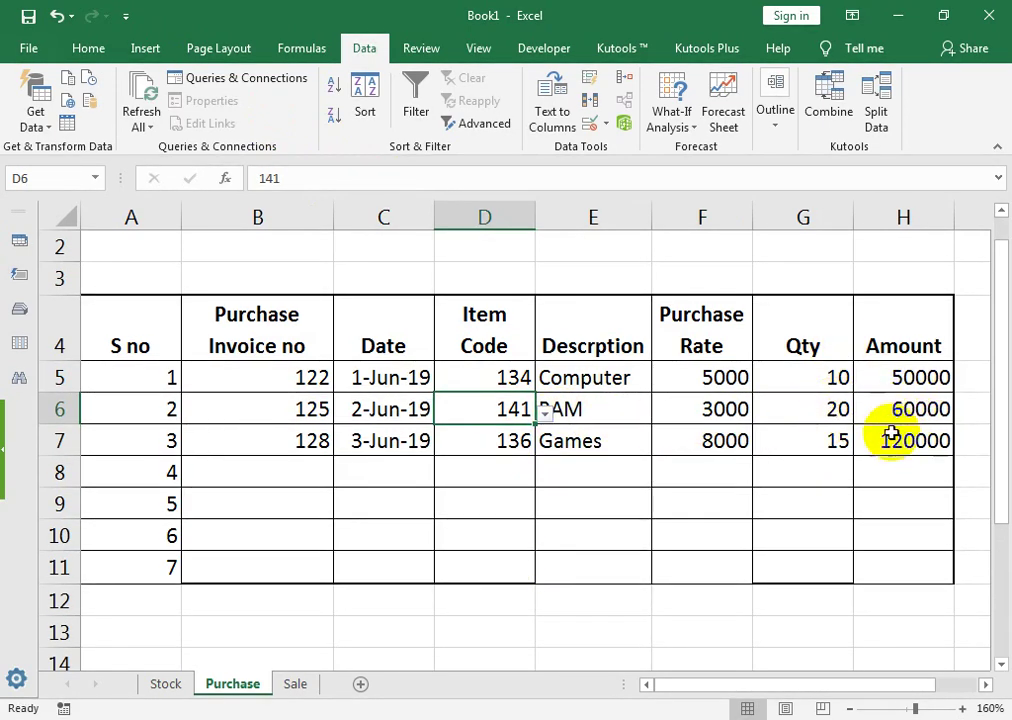
# On the Sale sheet, look up the sale rate in F5 with =VLOOKUP(D5,Stock!B4:F12,5,FALSE)
pyautogui.click(295, 686)
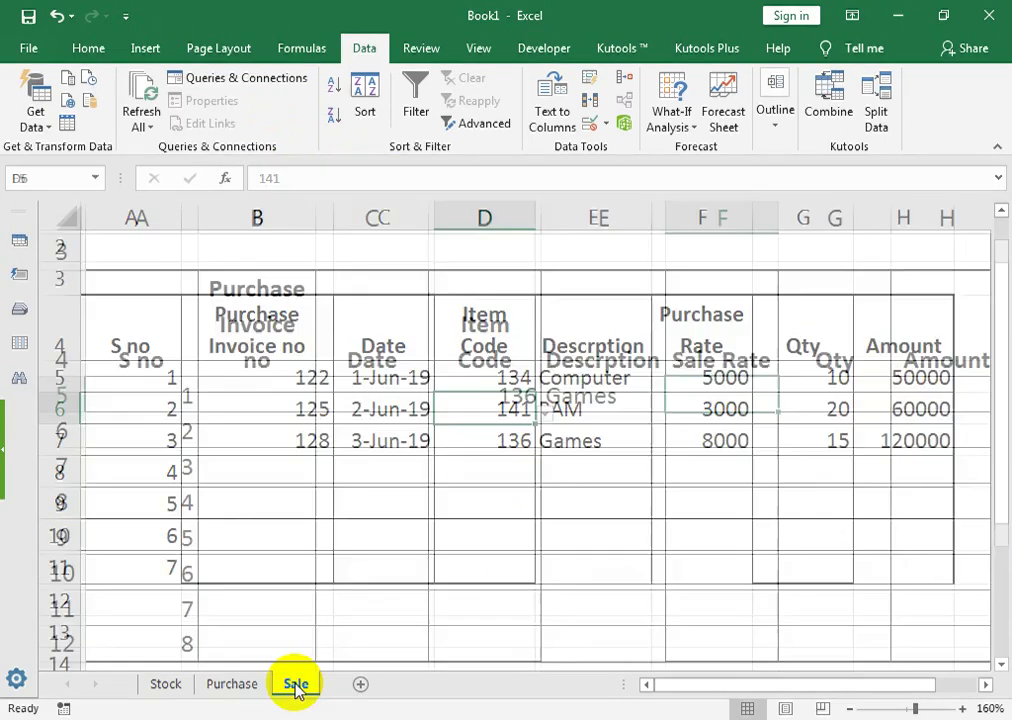
pyautogui.click(640, 400)
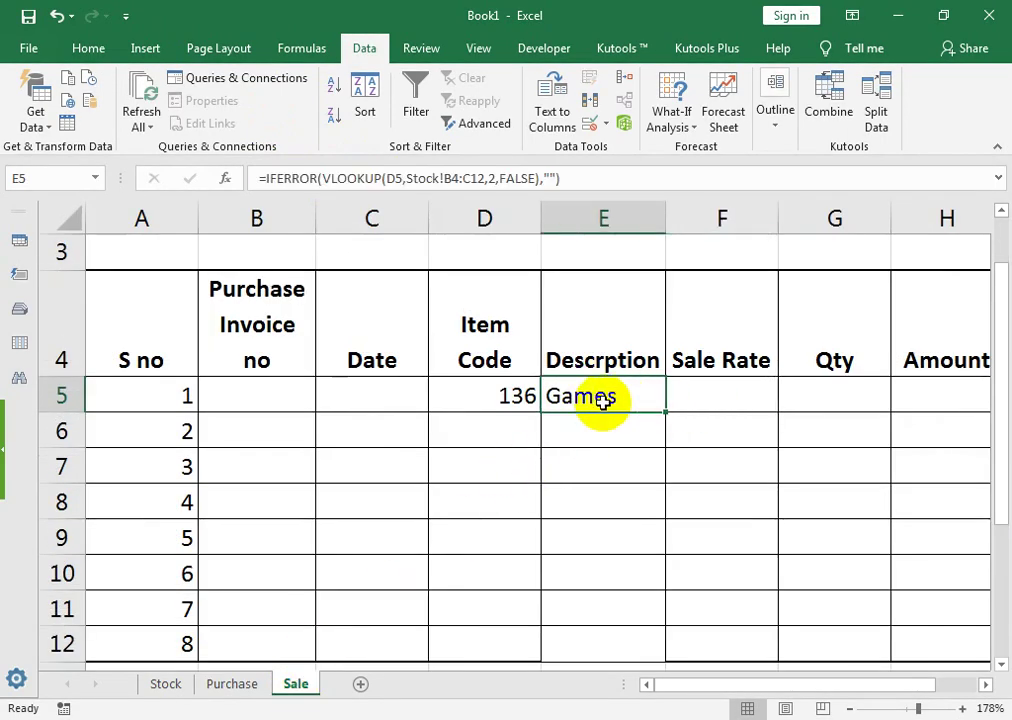
pyautogui.click(501, 405)
pyautogui.click(506, 438)
pyautogui.click(722, 390)
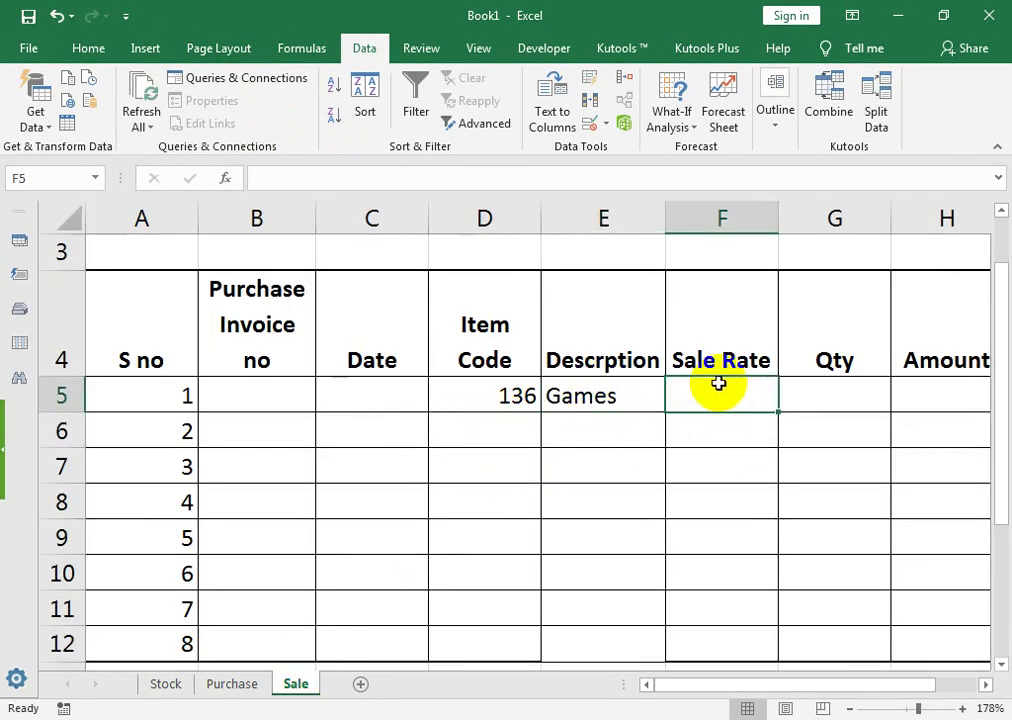
pyautogui.write('=')
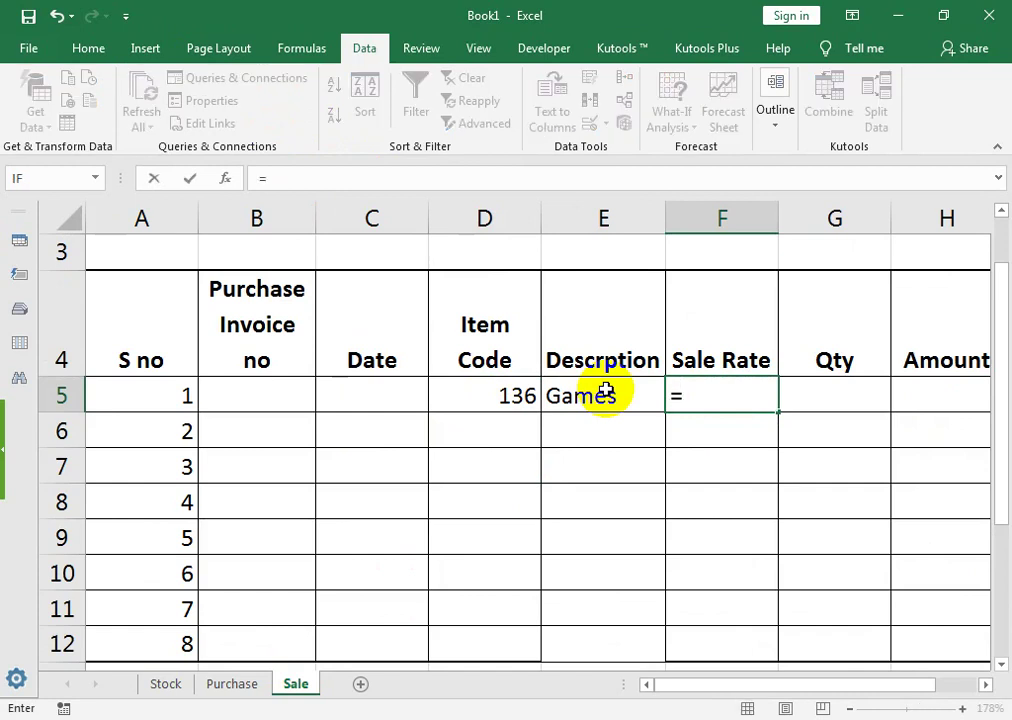
pyautogui.write('vl')
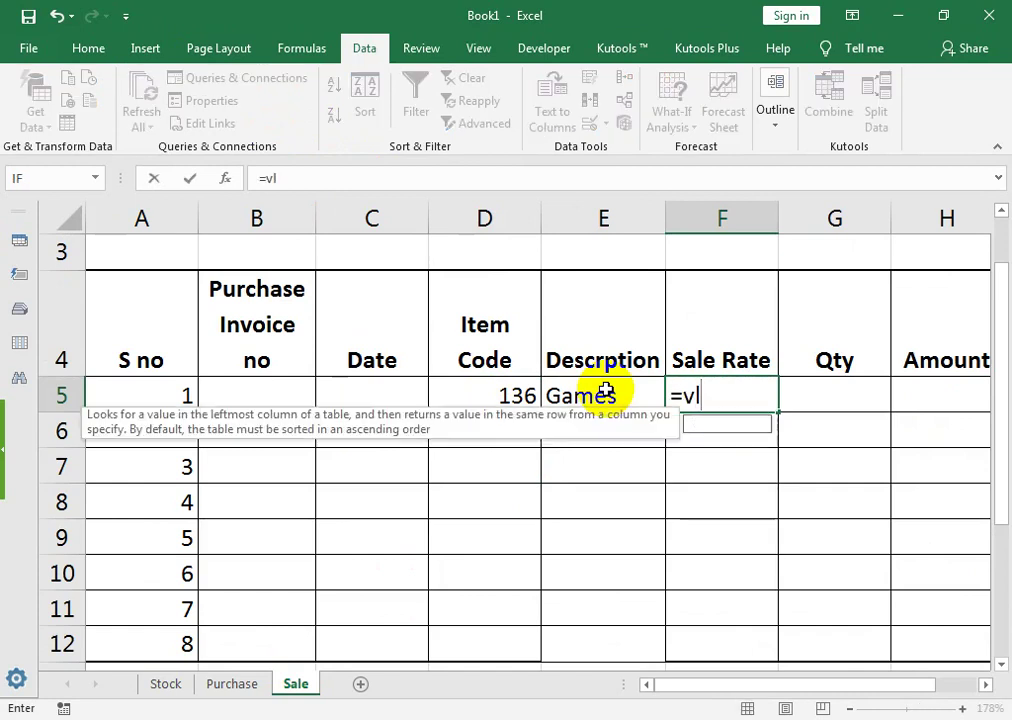
pyautogui.press('Tab')
pyautogui.click(472, 405)
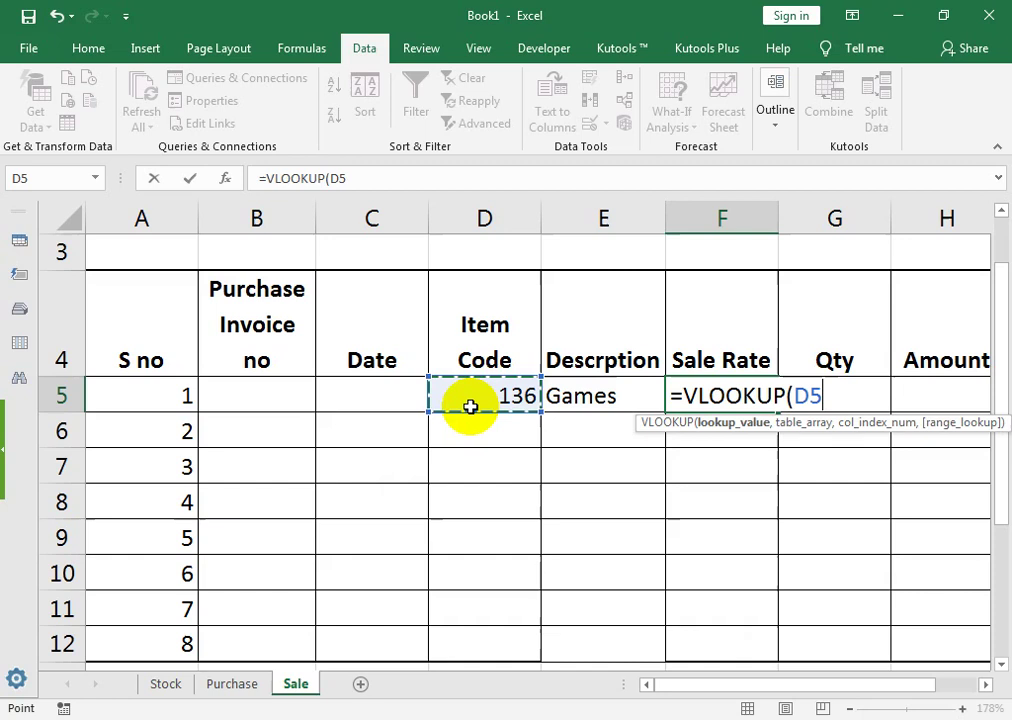
pyautogui.write(',')
pyautogui.click(187, 688)
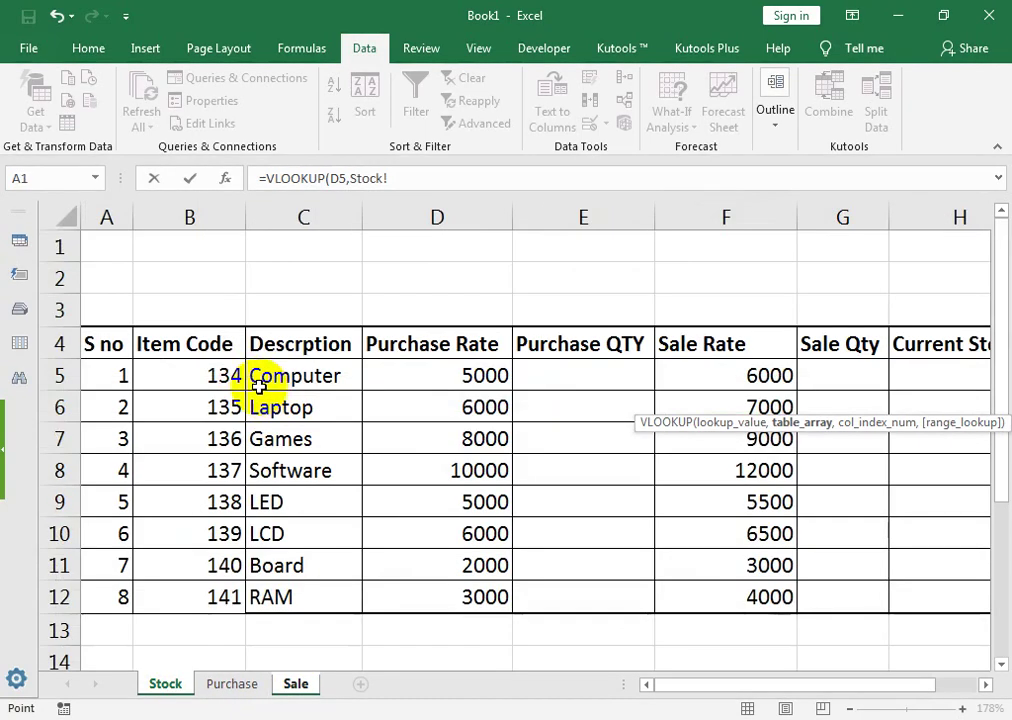
pyautogui.moveTo(207, 341); pyautogui.dragTo(705, 578)
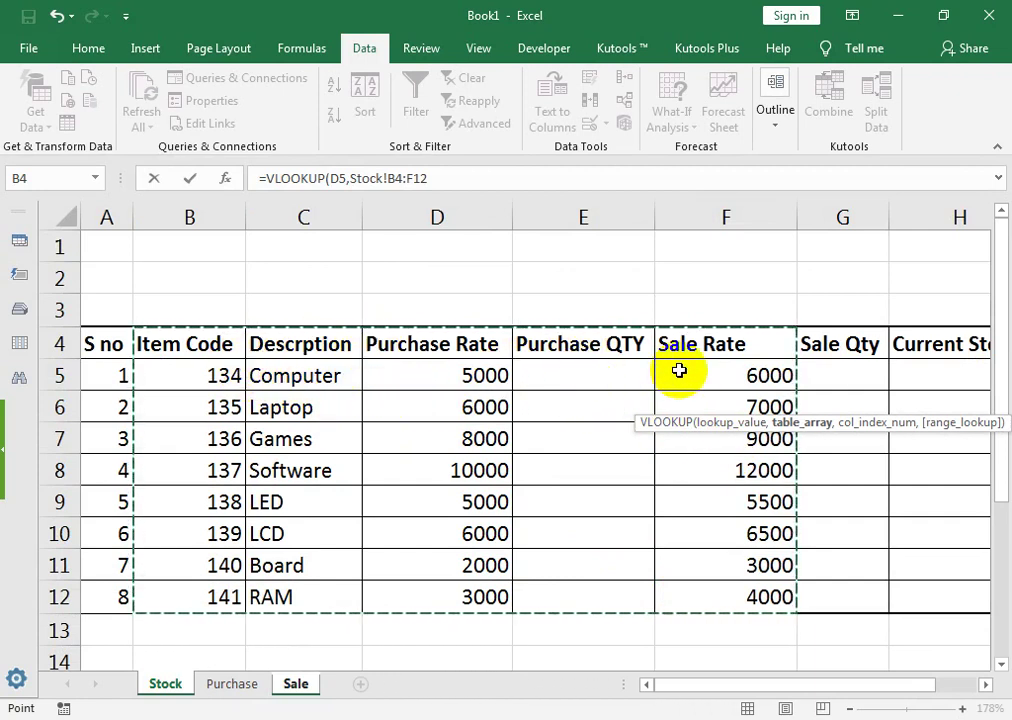
pyautogui.write(',5,')
pyautogui.press('Down')
pyautogui.press('Tab')
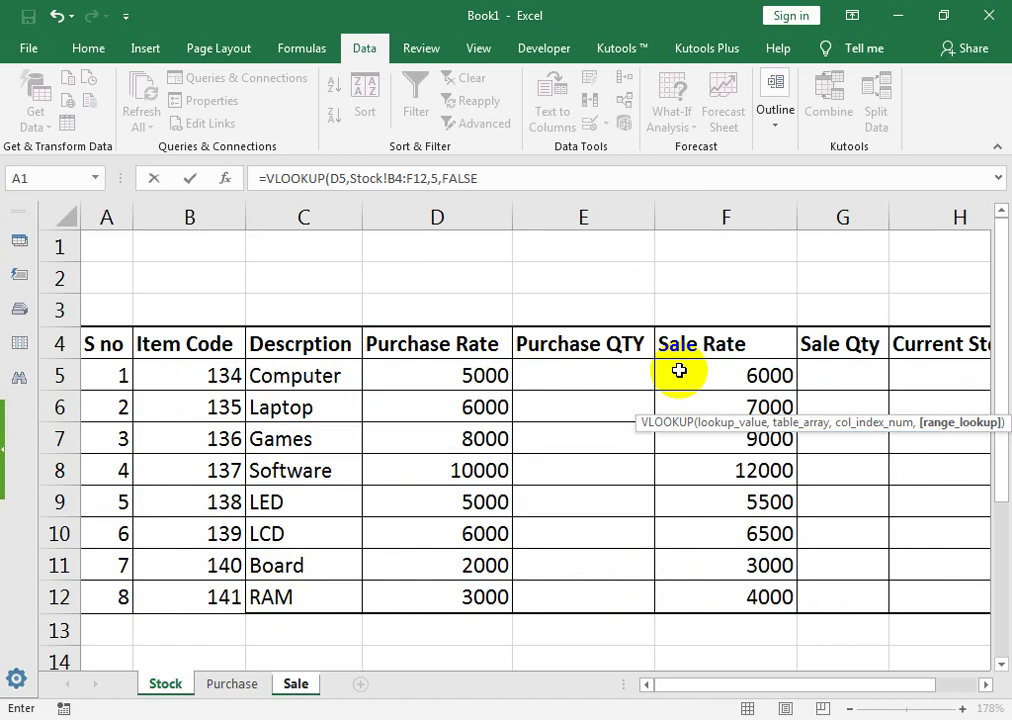
pyautogui.press('Return')
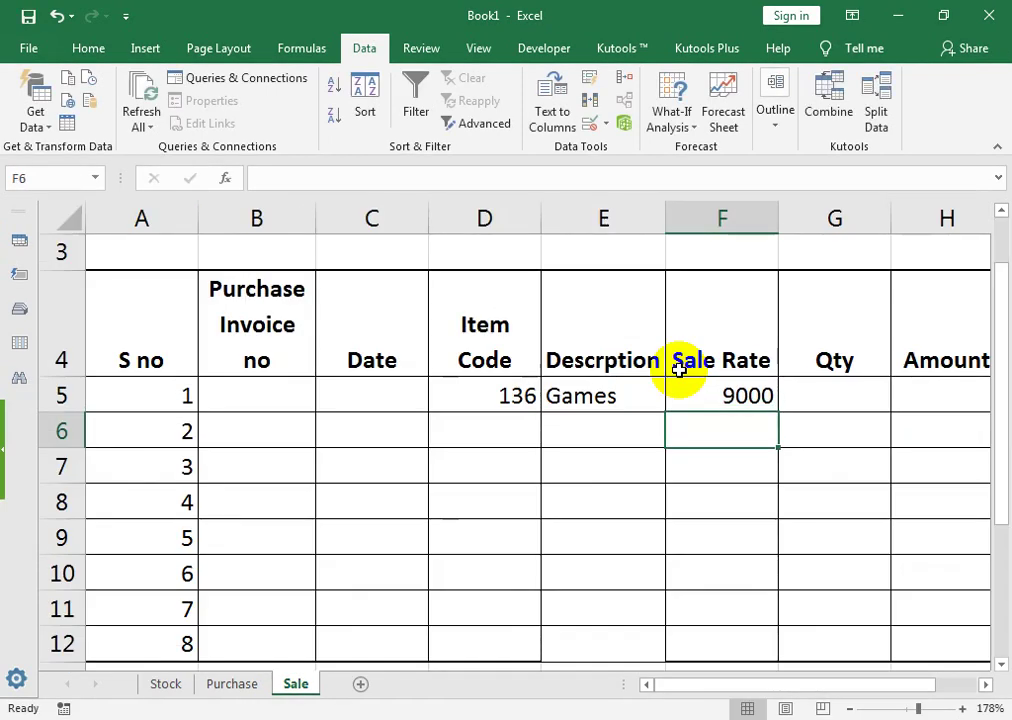
pyautogui.click(686, 383)
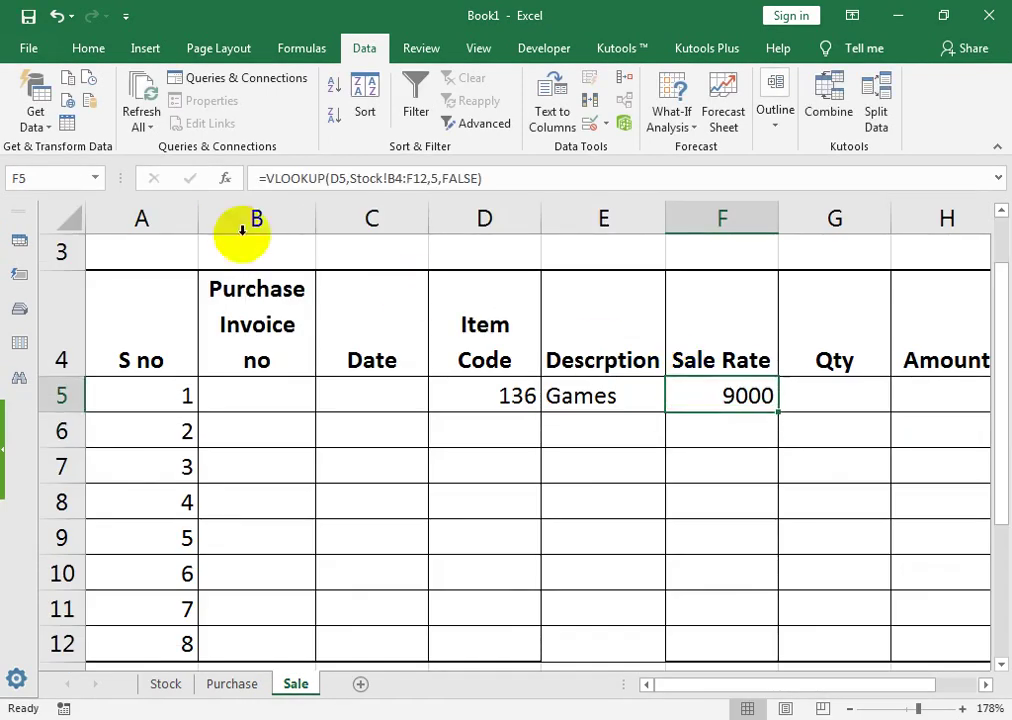
# Wrap the sale rate lookup in F5 in IFERROR with "" as the error value, and fill E5 and F5 down to row 12
pyautogui.click(271, 176)
pyautogui.write('I')
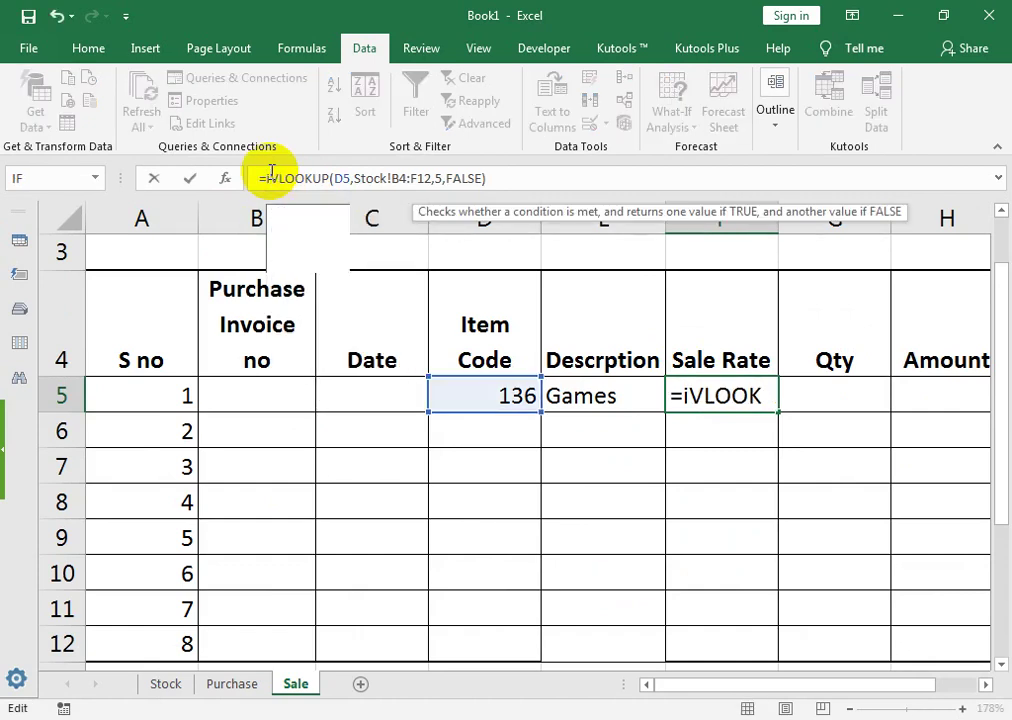
pyautogui.write('FERROR(')
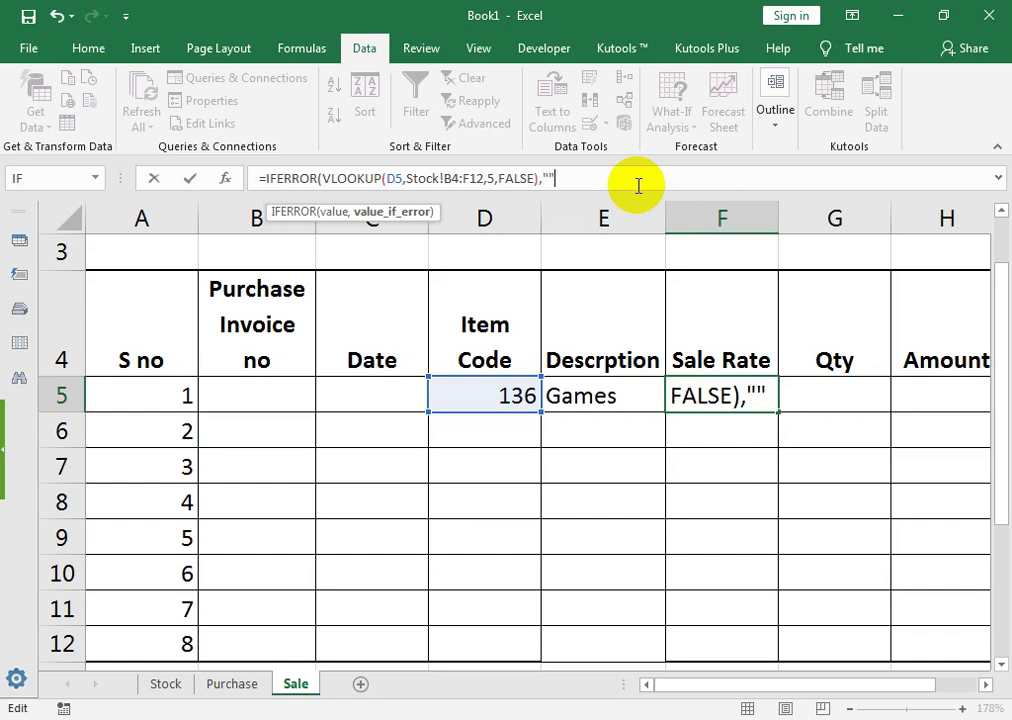
pyautogui.press('Return')
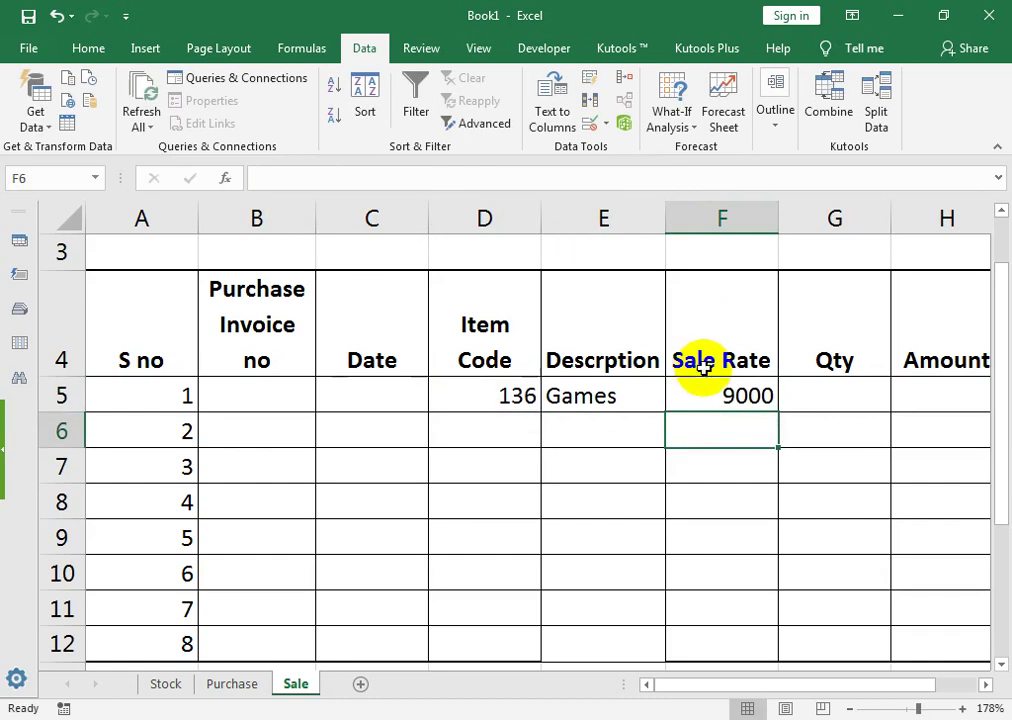
pyautogui.click(705, 365)
pyautogui.click(766, 397)
pyautogui.moveTo(779, 412); pyautogui.dragTo(770, 645)
pyautogui.click(644, 395)
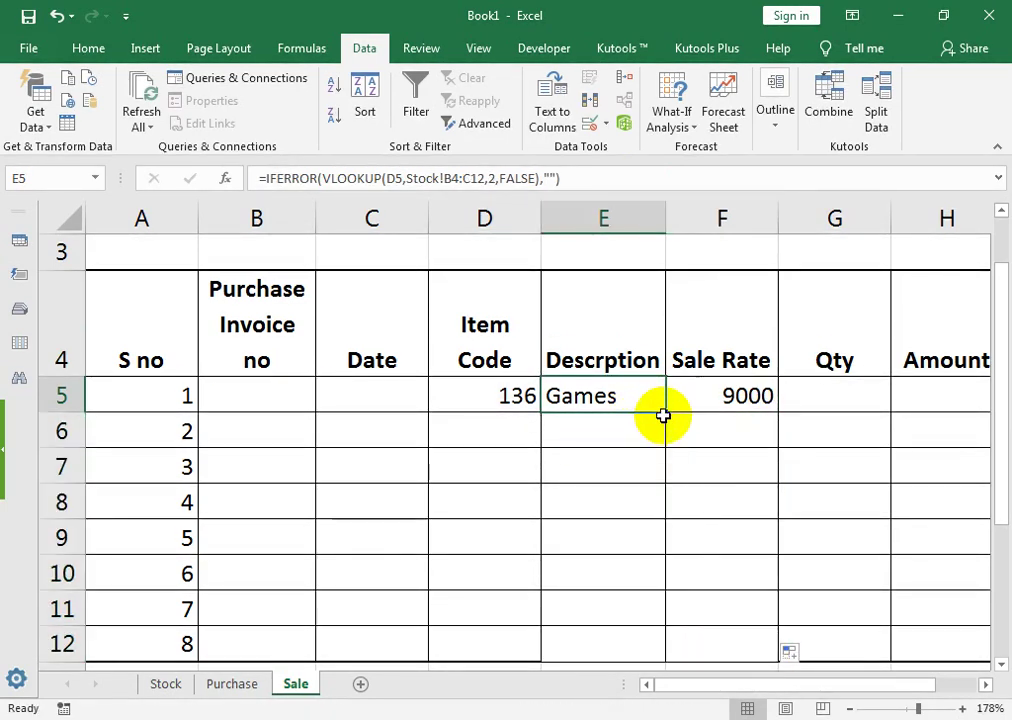
pyautogui.moveTo(666, 412); pyautogui.dragTo(655, 650)
# Choose item codes 135, 137 and 137 for the second to fourth sale rows in D6:D8
pyautogui.click(524, 408)
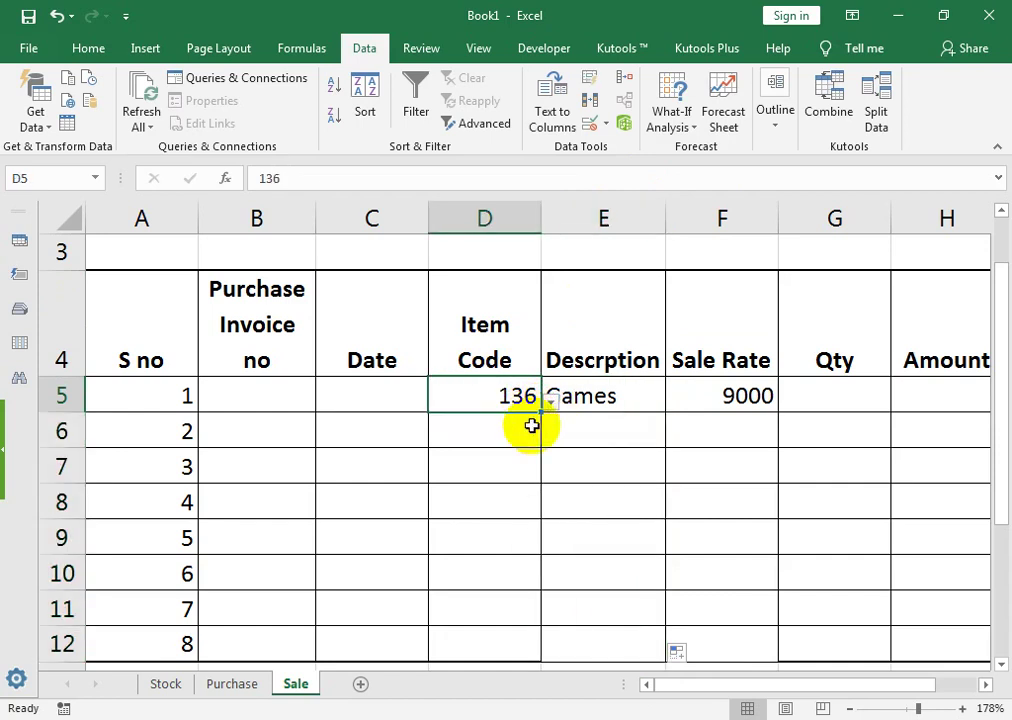
pyautogui.click(535, 436)
pyautogui.click(551, 443)
pyautogui.click(522, 478)
pyautogui.click(528, 474)
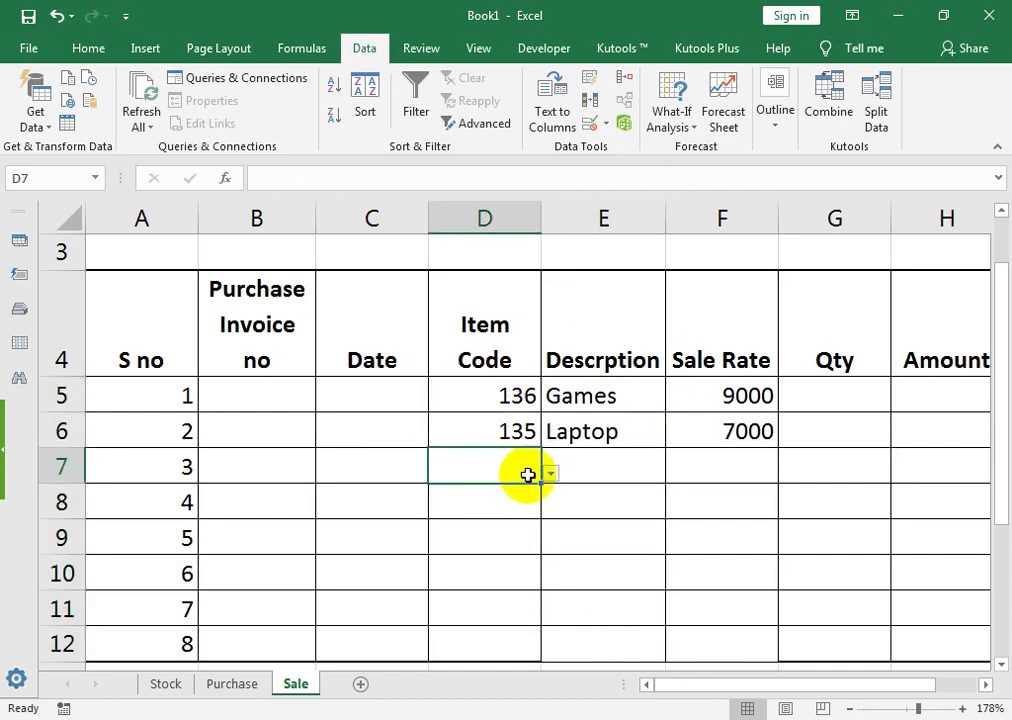
pyautogui.click(554, 475)
pyautogui.click(533, 564)
pyautogui.click(535, 502)
pyautogui.click(549, 511)
pyautogui.click(535, 594)
# Check the Purchase sheet and enter the sale quantities 5, 15 and 10 in G5:G7 of the Sale sheet
pyautogui.click(867, 396)
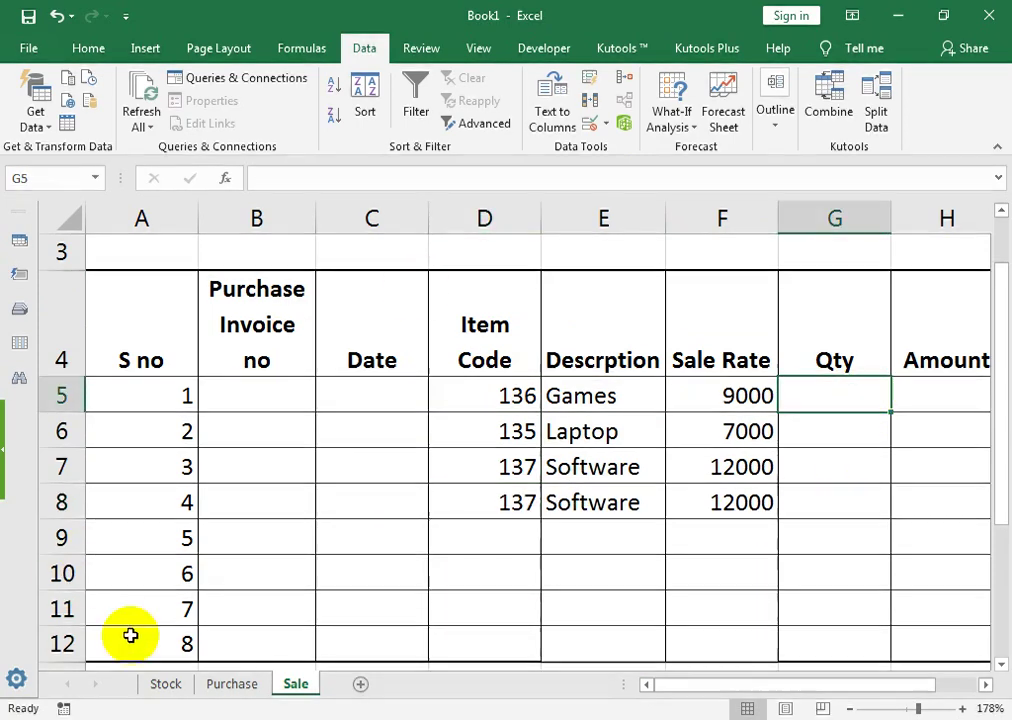
pyautogui.click(232, 686)
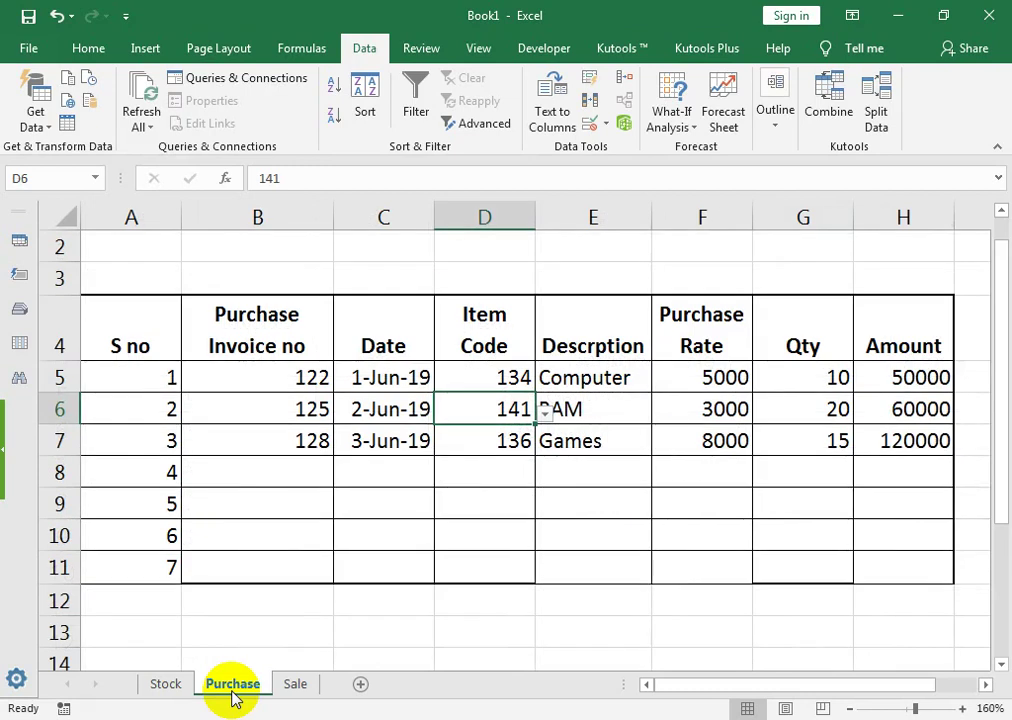
pyautogui.click(296, 688)
pyautogui.write('5')
pyautogui.press('Return')
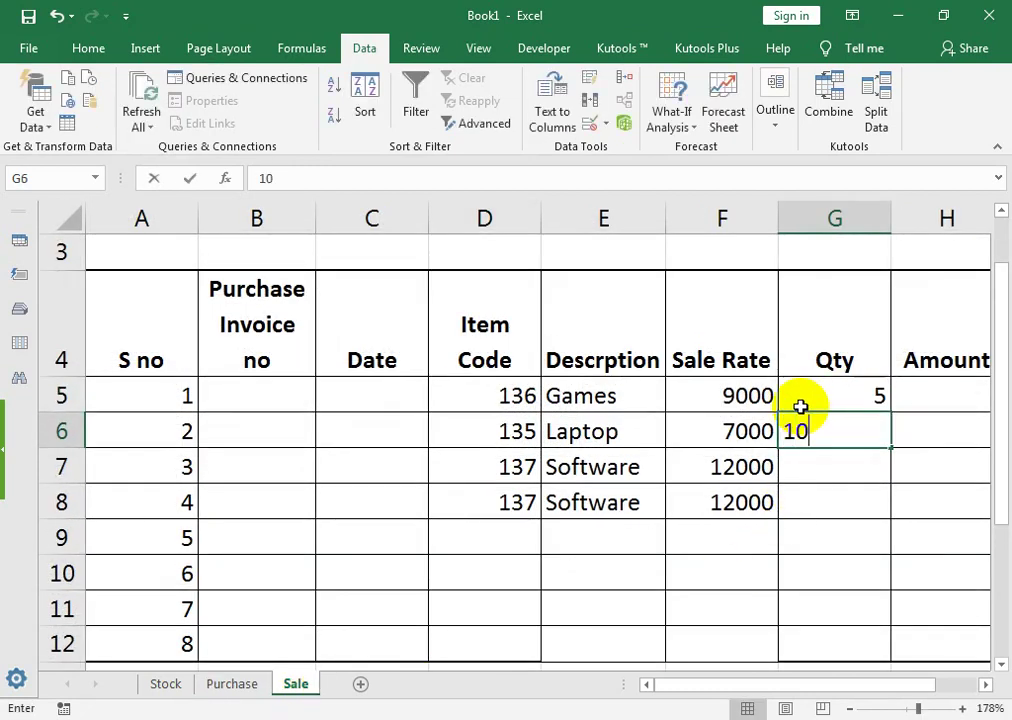
pyautogui.write('15')
pyautogui.press('Return')
pyautogui.write('10')
pyautogui.press('Return')
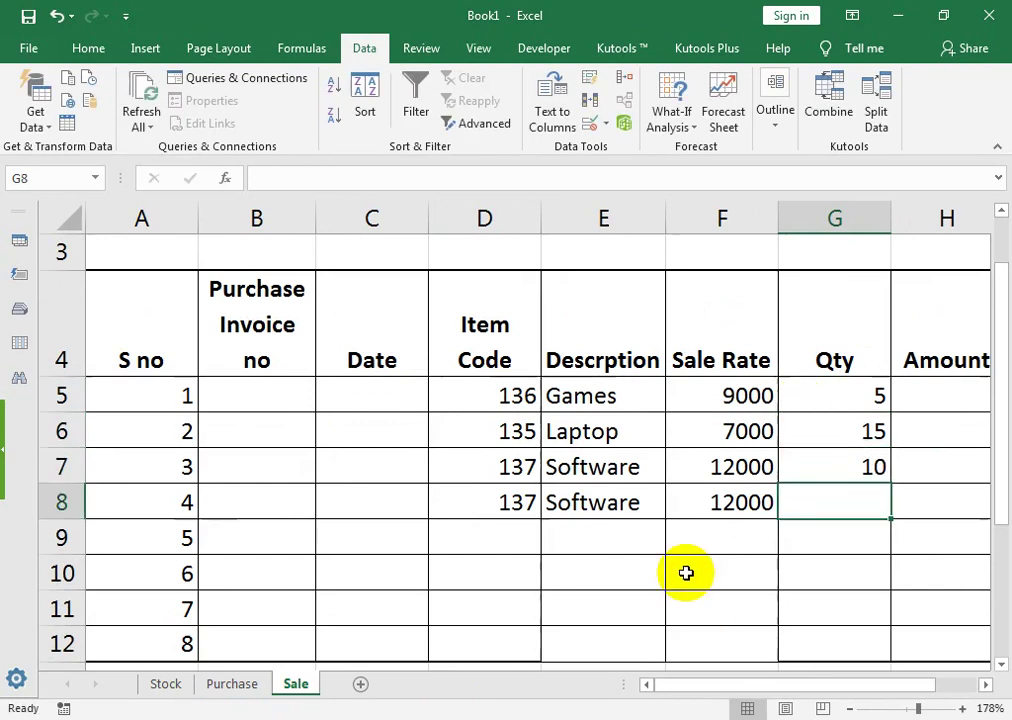
# Recheck the Purchase sheet and try the item codes 135, 134 and 139 in D8 of the Sale sheet
pyautogui.click(218, 690)
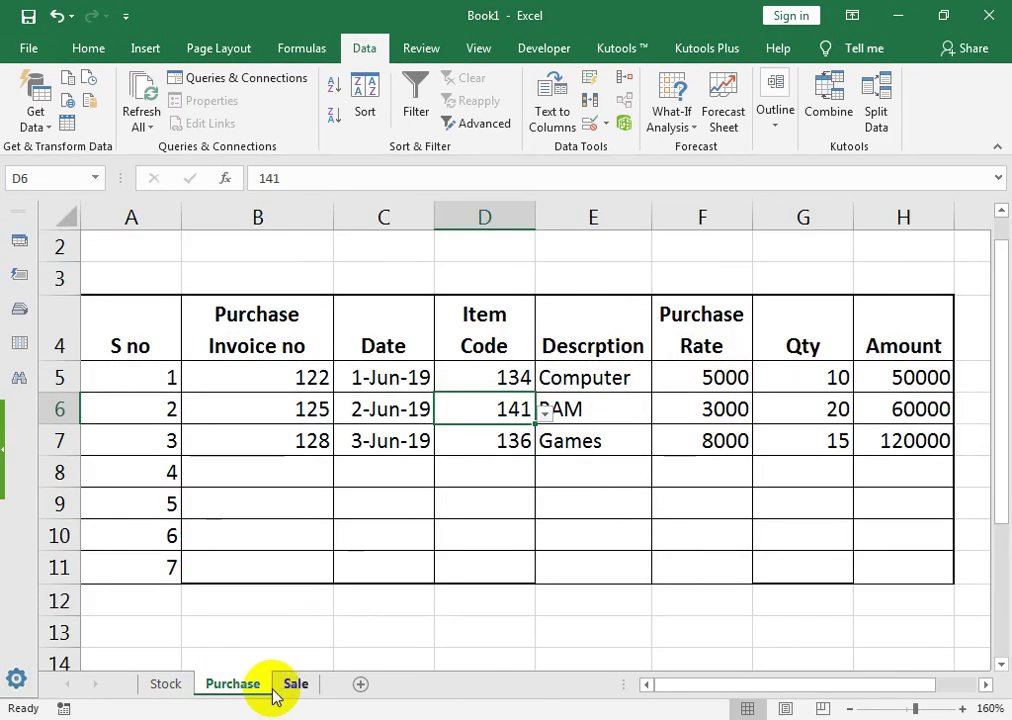
pyautogui.click(285, 688)
pyautogui.click(477, 506)
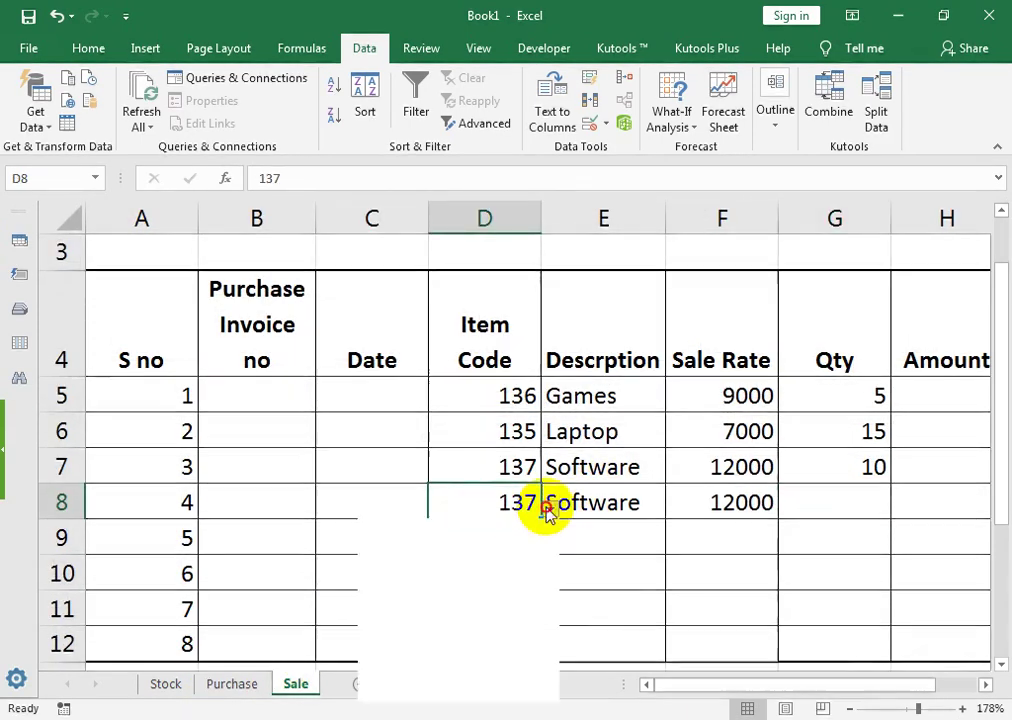
pyautogui.click(490, 556)
pyautogui.click(548, 509)
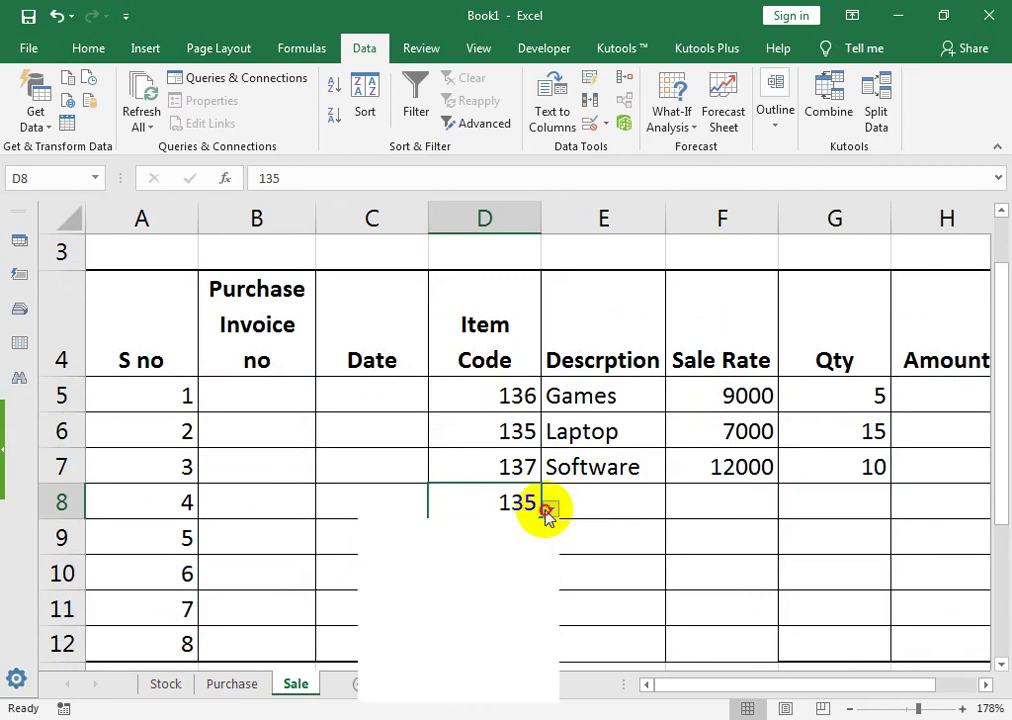
pyautogui.click(500, 531)
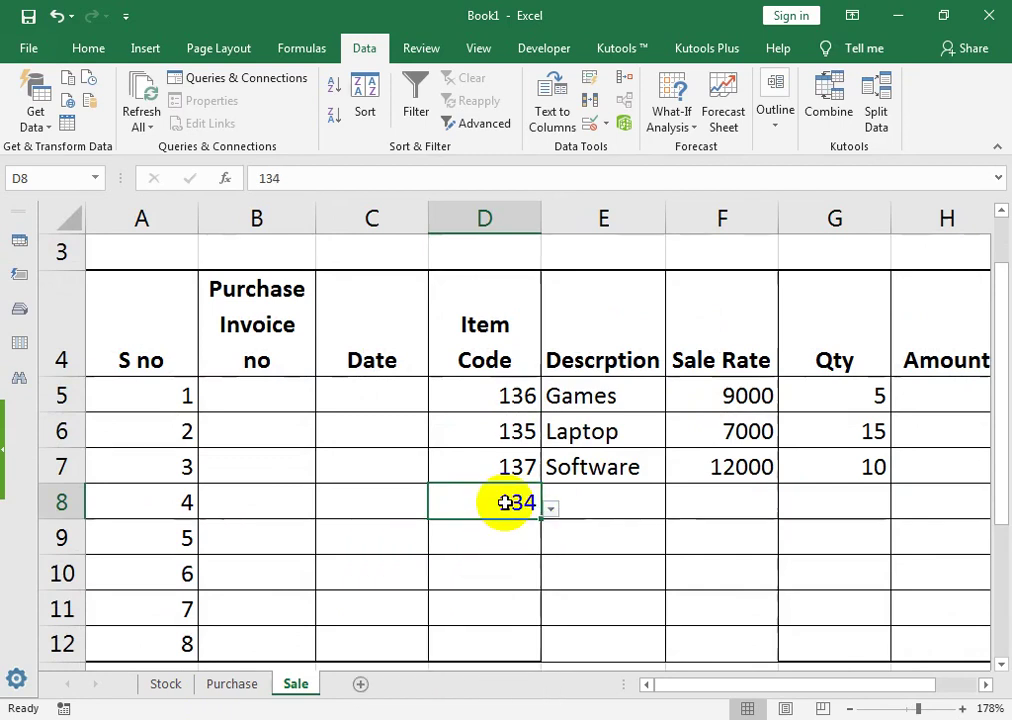
pyautogui.click(551, 510)
pyautogui.click(481, 648)
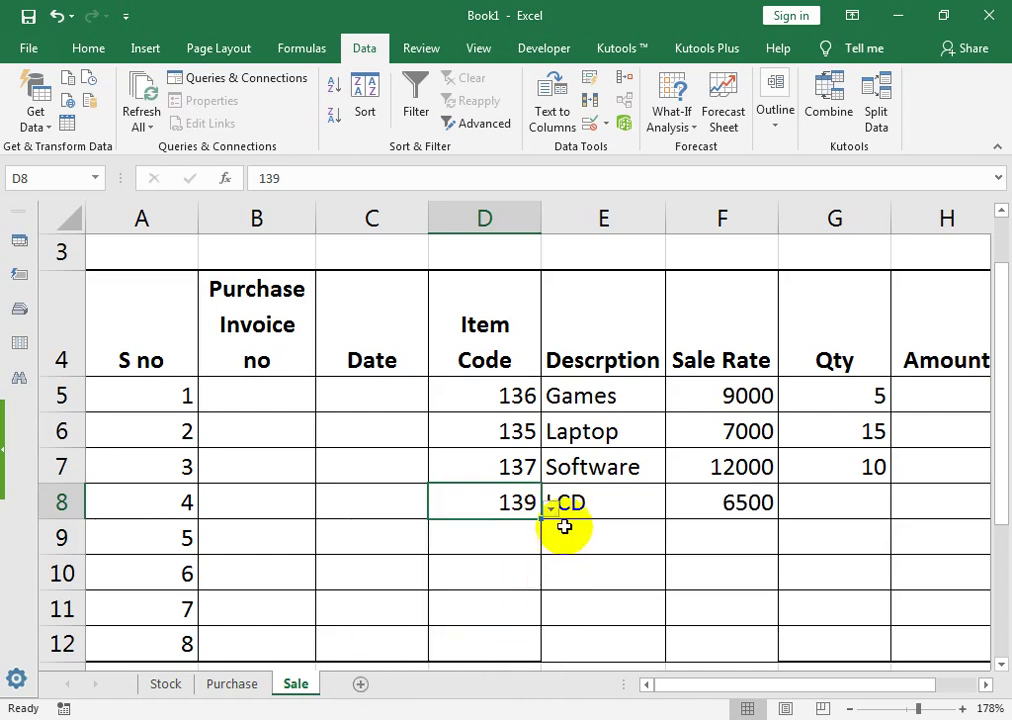
# Check the description formulas from E5 to E9 and set the item code in D8 to 135
pyautogui.click(601, 396)
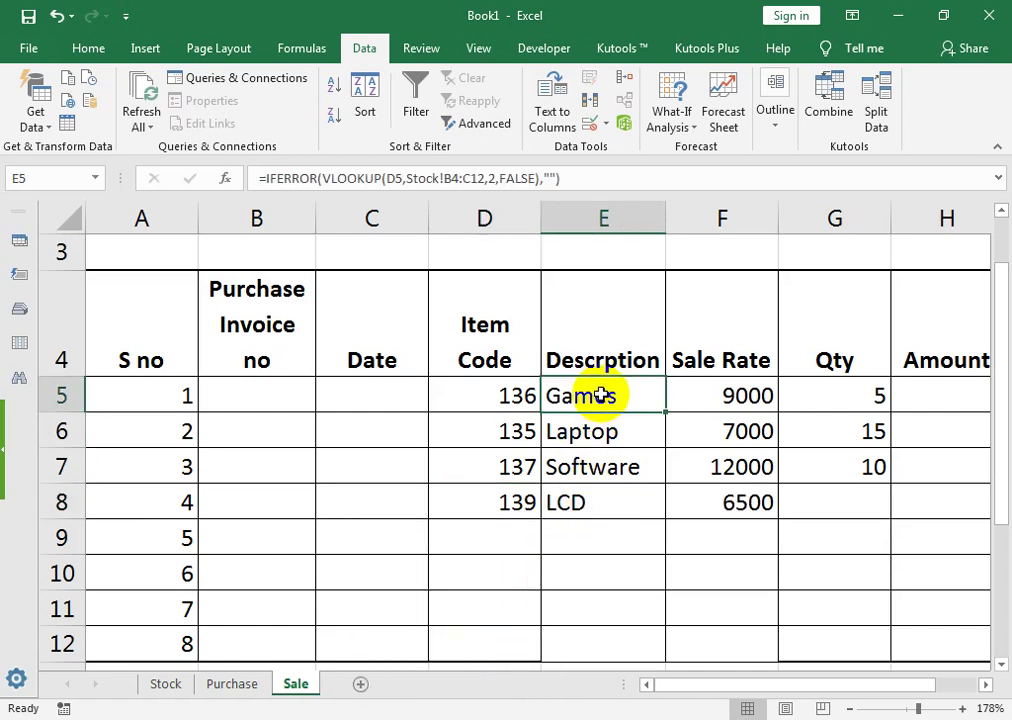
pyautogui.press('Down')
pyautogui.press('Down')
pyautogui.press('Down')
pyautogui.press('Down')
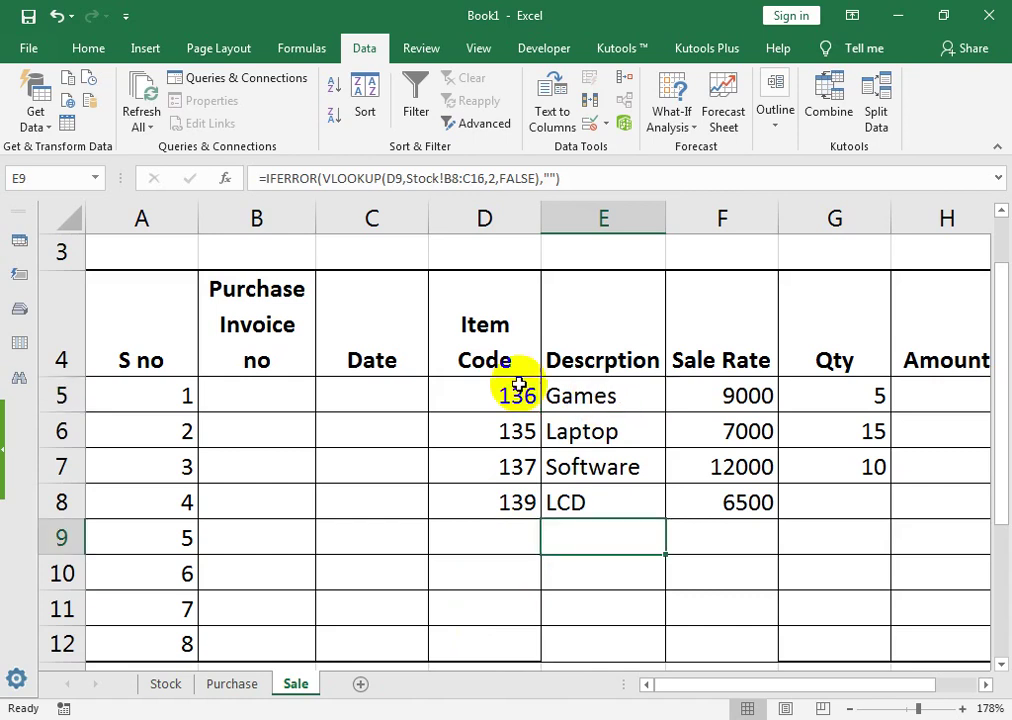
pyautogui.click(543, 510)
pyautogui.click(537, 503)
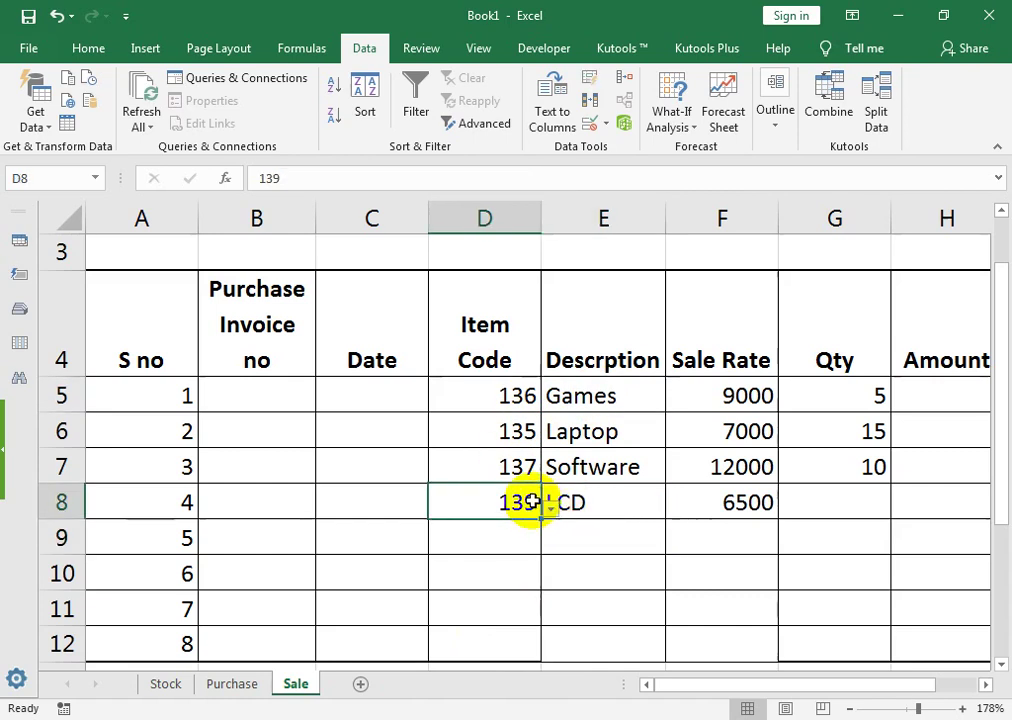
pyautogui.click(551, 510)
pyautogui.click(515, 556)
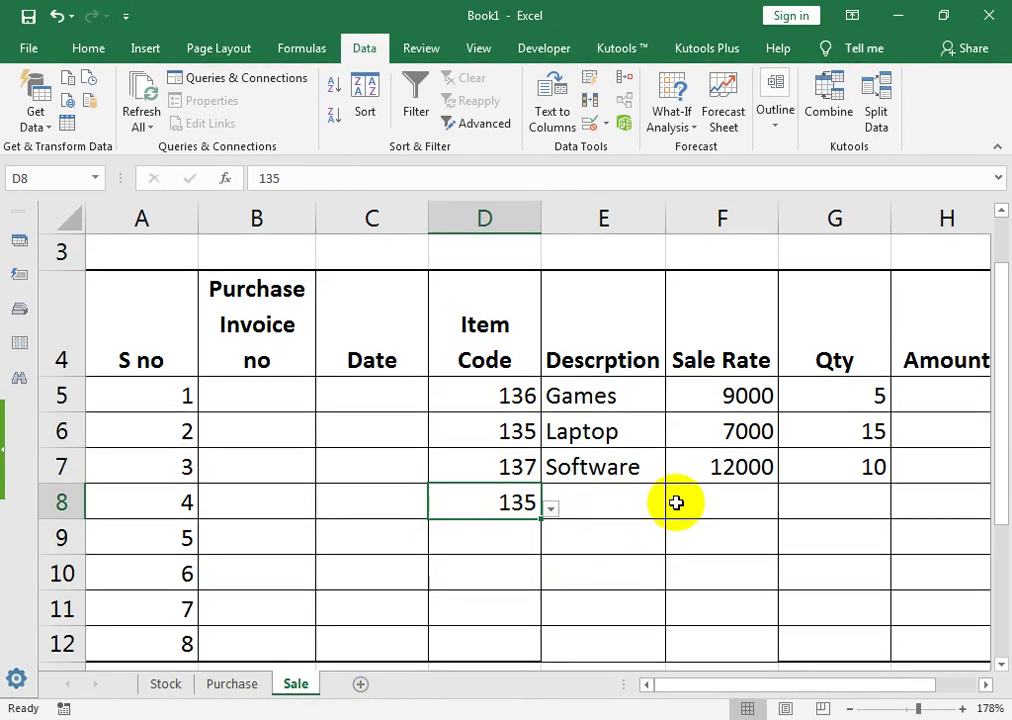
# After checking E8's formula against the Stock sheet, lock the lookup range in E5 as Stock!$B$4:$C$12 and fill it down to E12
pyautogui.doubleClick(647, 503)
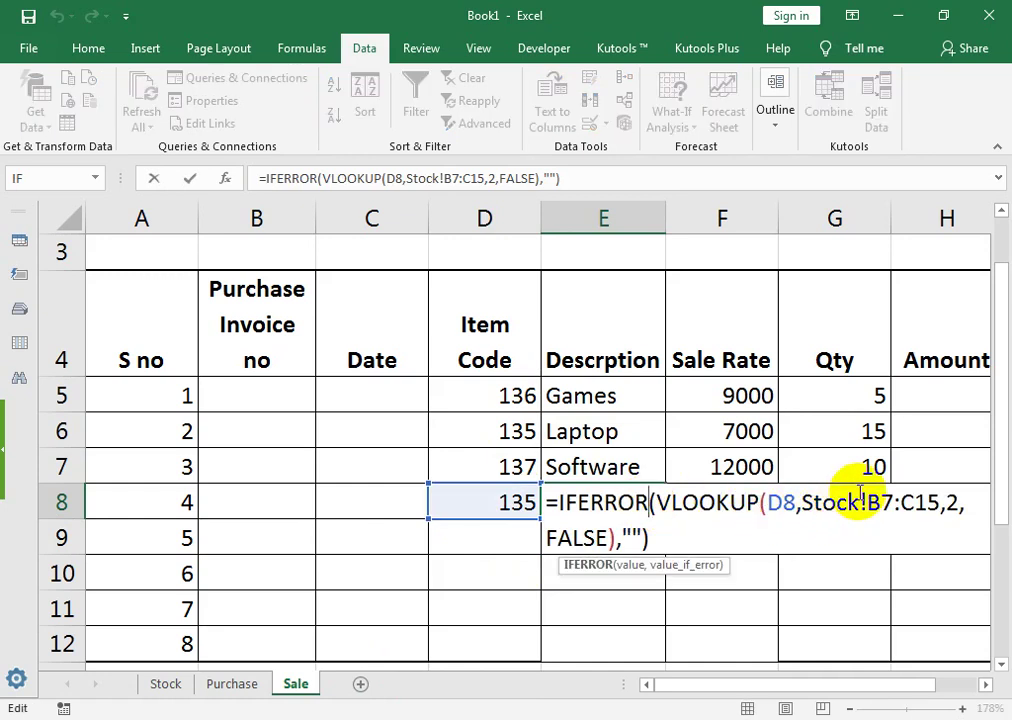
pyautogui.press('Return')
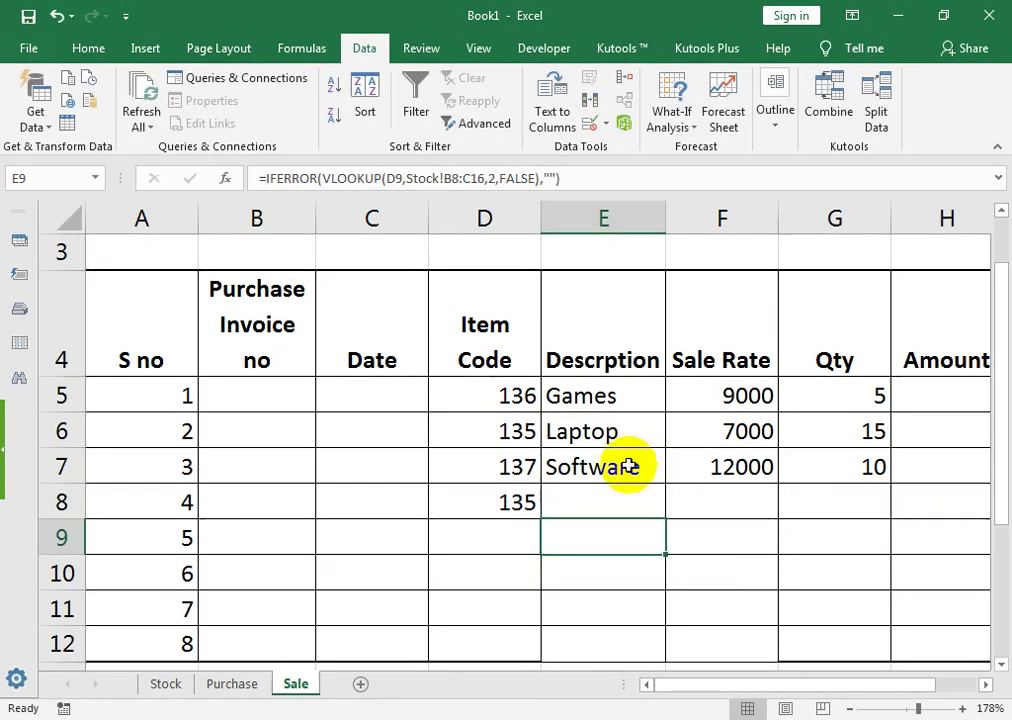
pyautogui.click(148, 684)
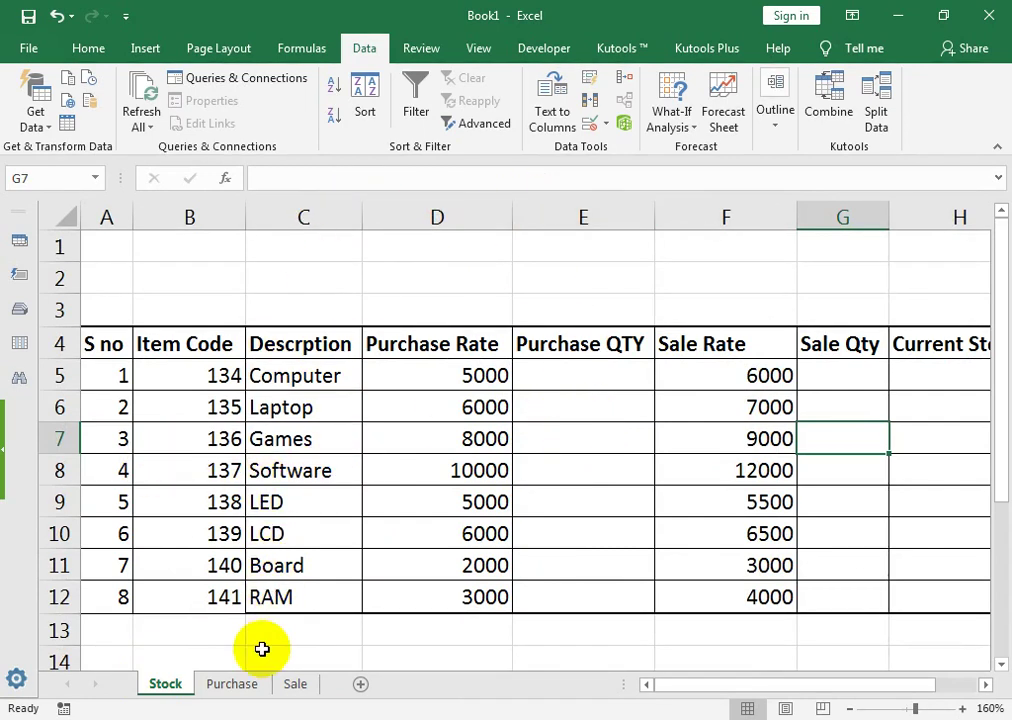
pyautogui.click(303, 684)
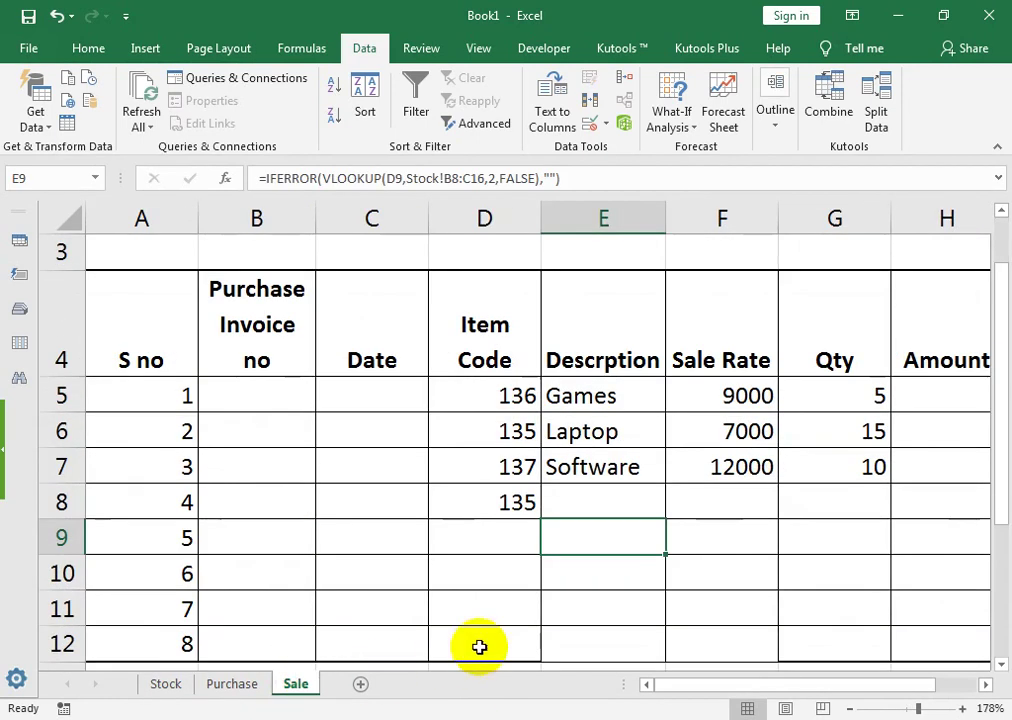
pyautogui.doubleClick(618, 395)
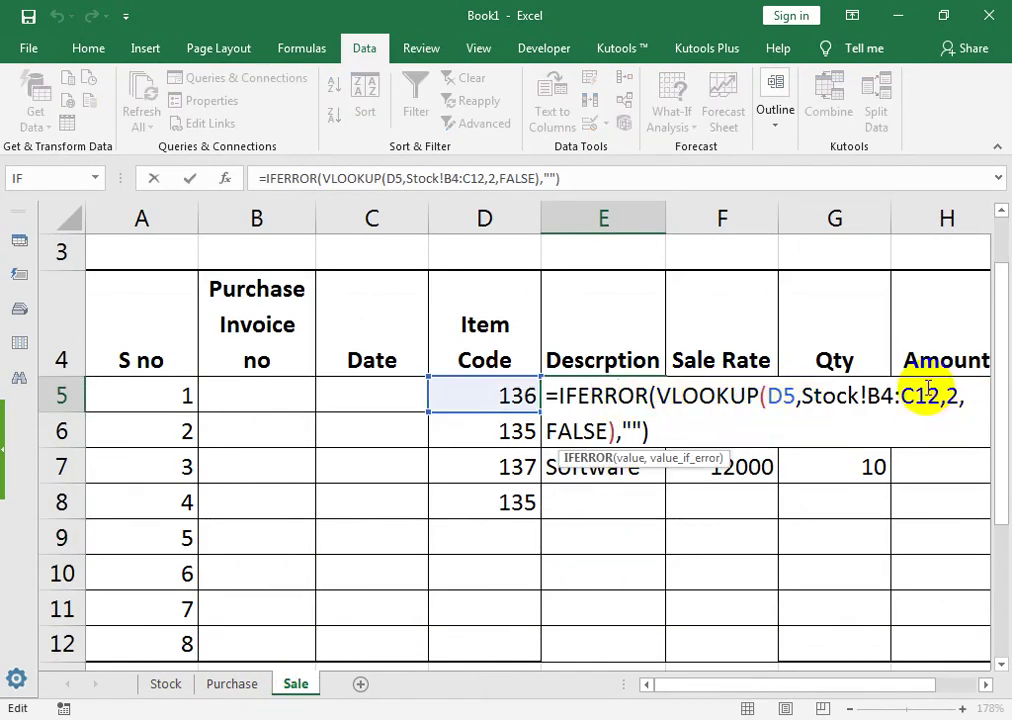
pyautogui.click(872, 400)
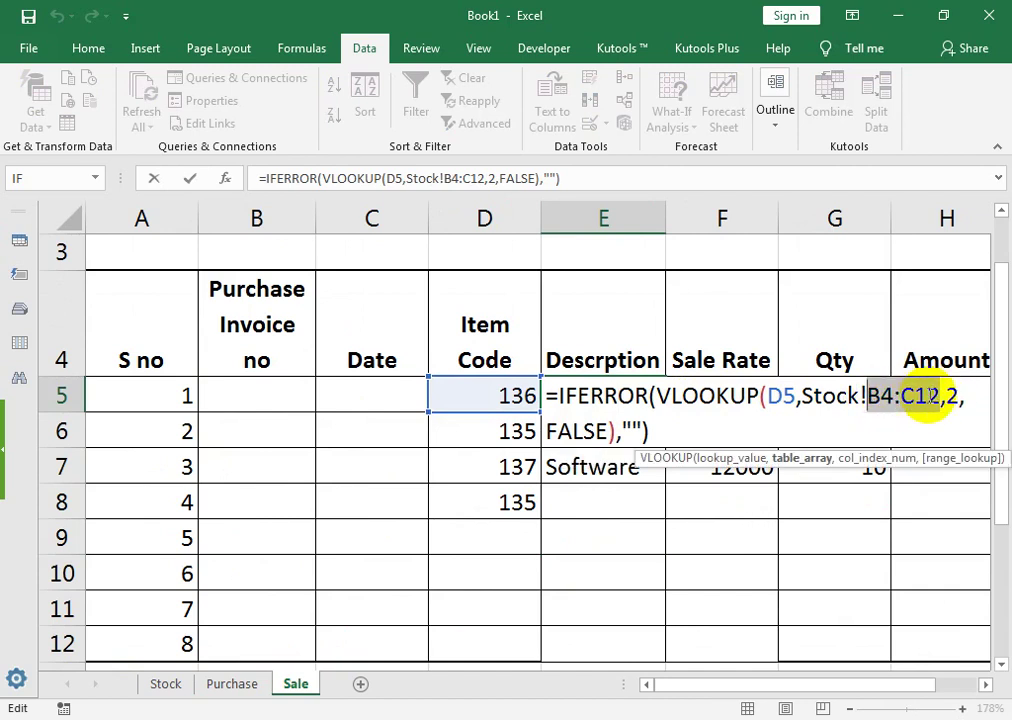
pyautogui.press('F4')
pyautogui.press('Return')
pyautogui.click(656, 408)
pyautogui.moveTo(667, 413); pyautogui.dragTo(632, 655)
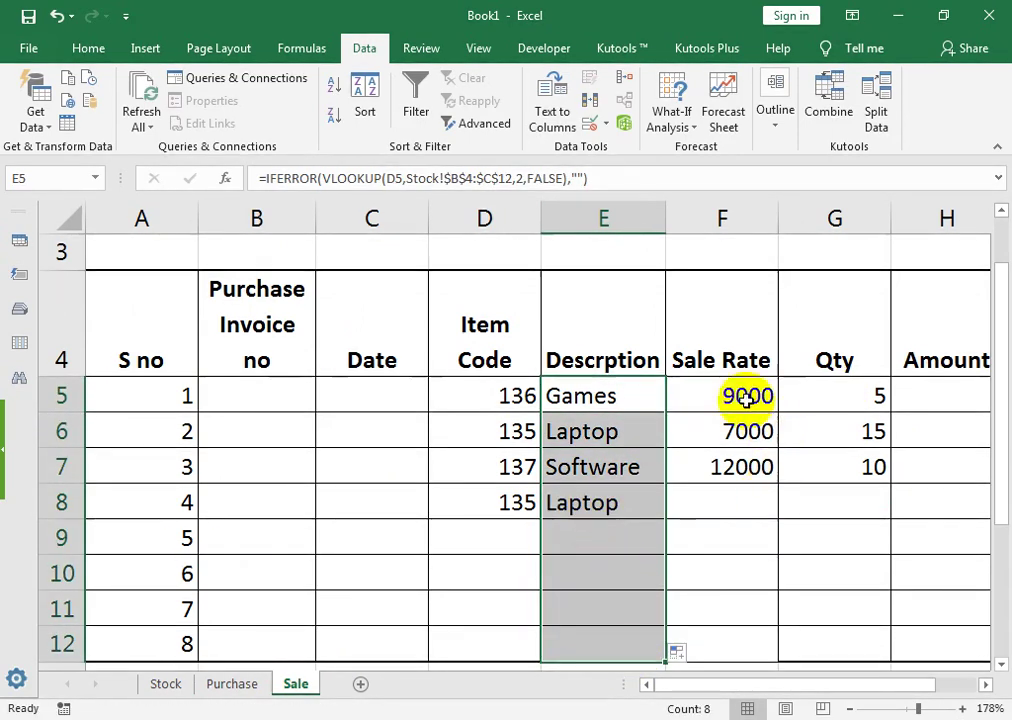
# Make the sale rate lookup range in F5 absolute as Stock!$B$4:$F$12 and fill the formula down to F12
pyautogui.doubleClick(746, 397)
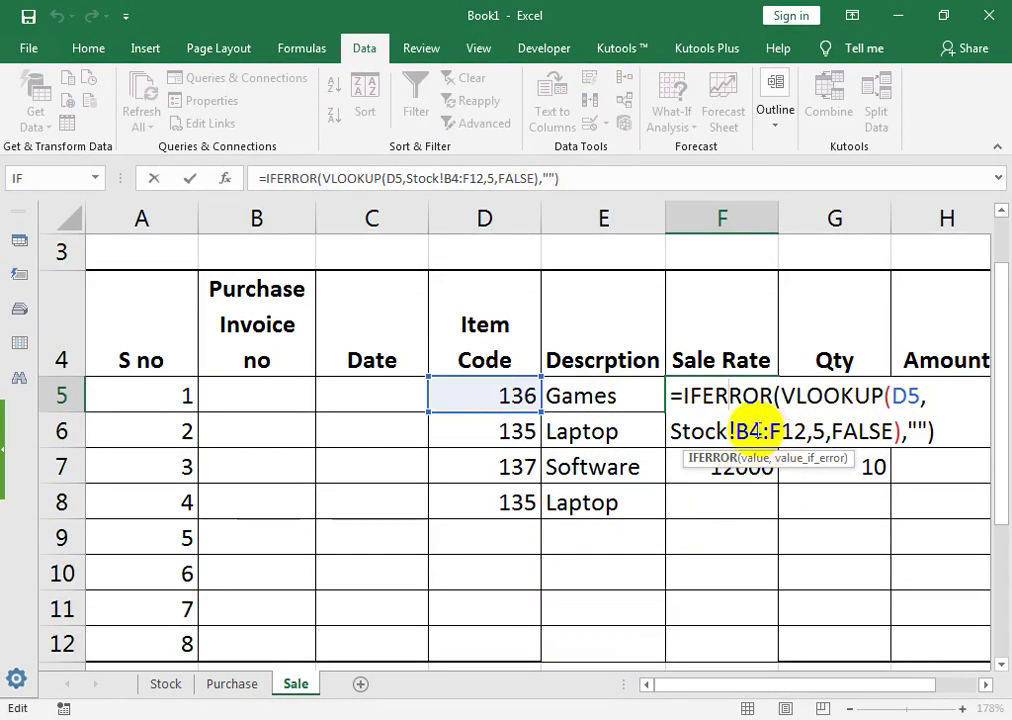
pyautogui.moveTo(740, 432); pyautogui.dragTo(805, 434)
pyautogui.press('F4')
pyautogui.press('Return')
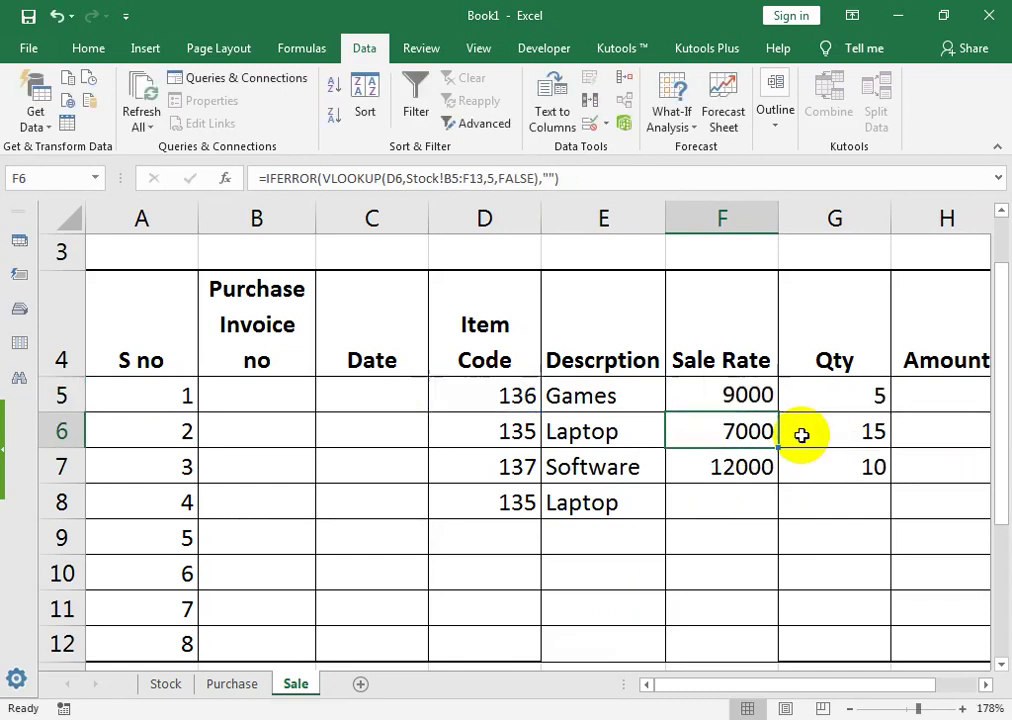
pyautogui.click(768, 400)
pyautogui.moveTo(770, 402); pyautogui.dragTo(748, 652)
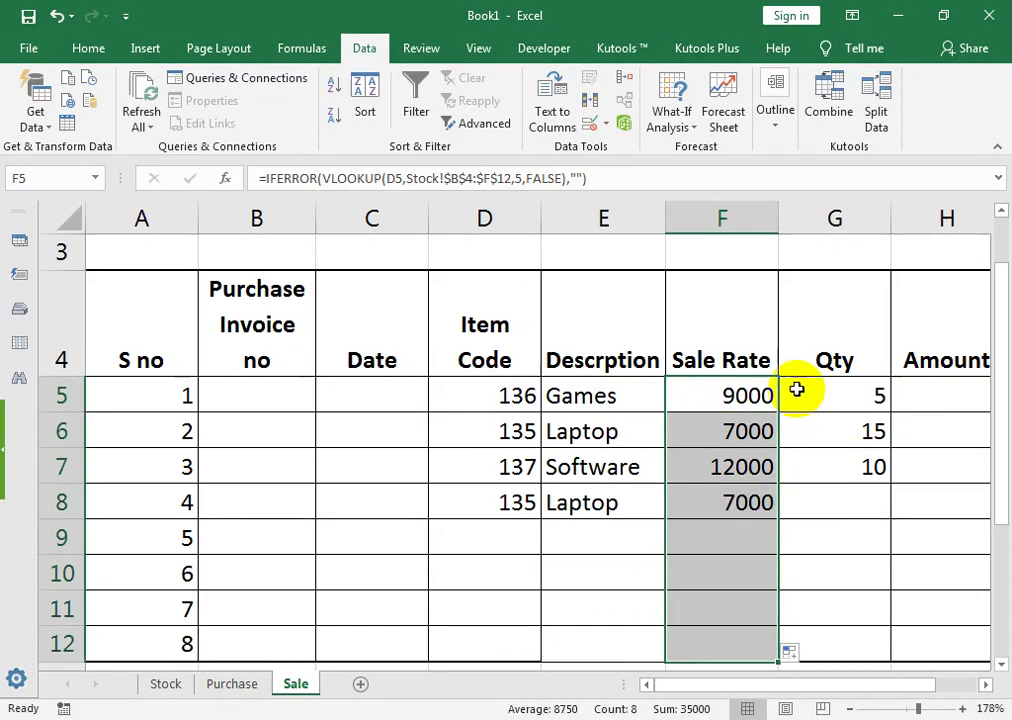
# On the Purchase sheet, make the description lookup range in E5 absolute as Stock!$B:$C and fill it down to E11
pyautogui.click(262, 684)
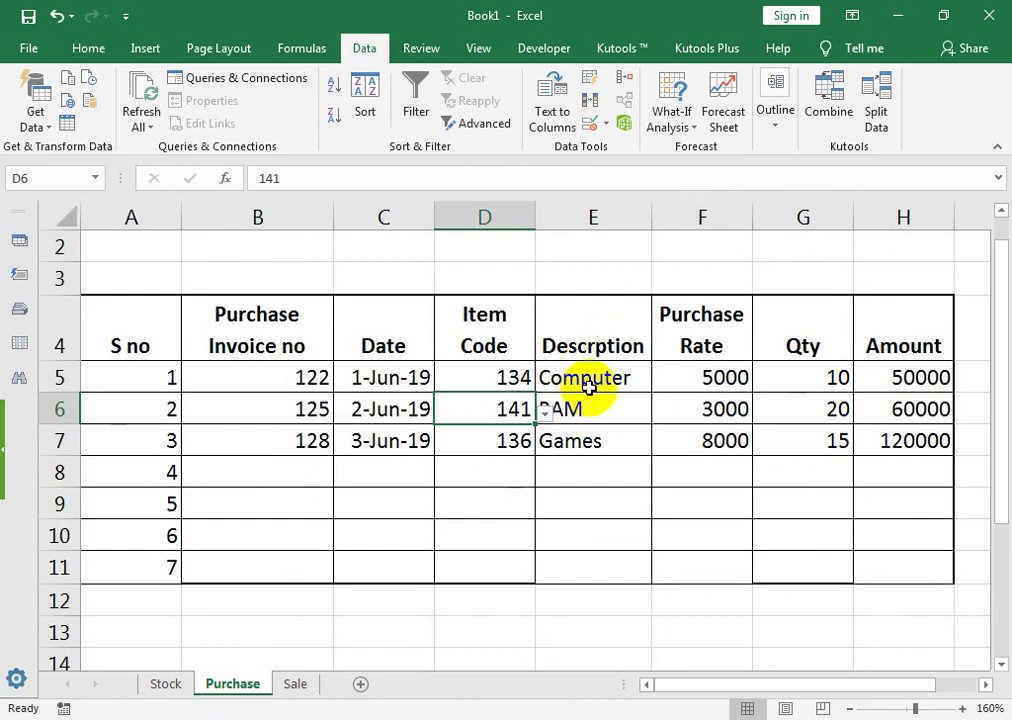
pyautogui.doubleClick(588, 386)
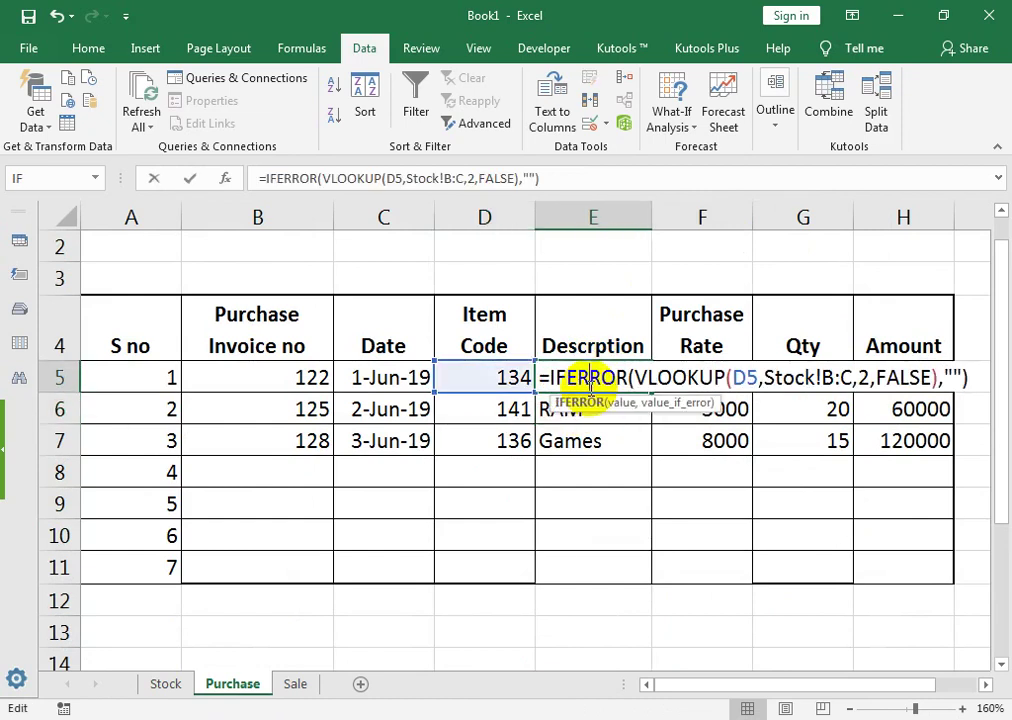
pyautogui.click(852, 378)
pyautogui.press('F4')
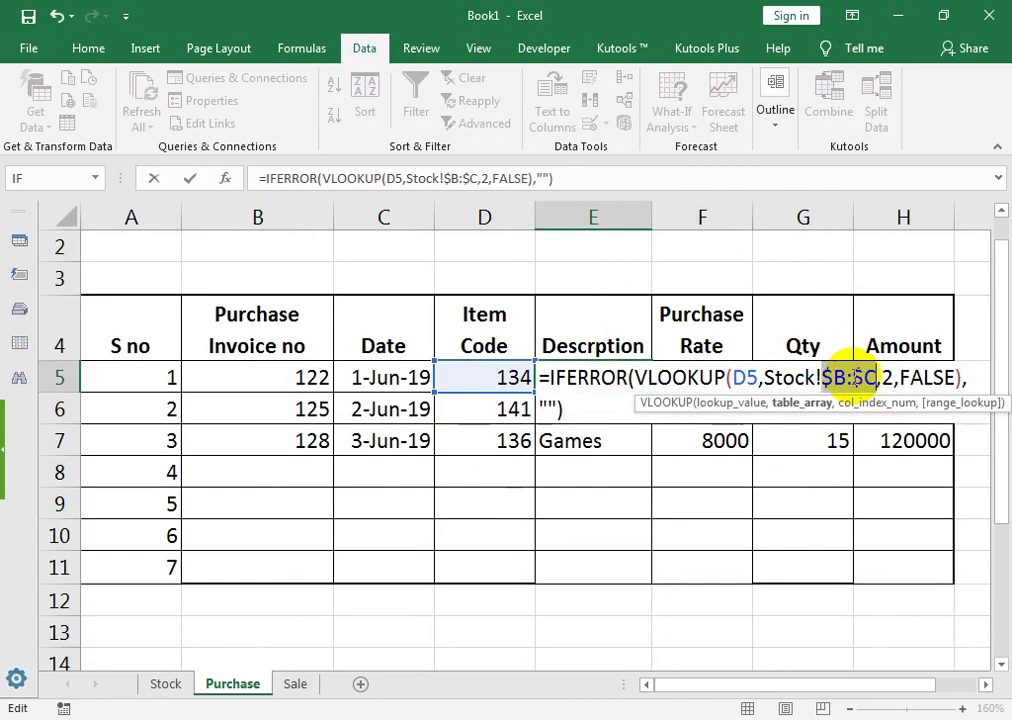
pyautogui.press('Return')
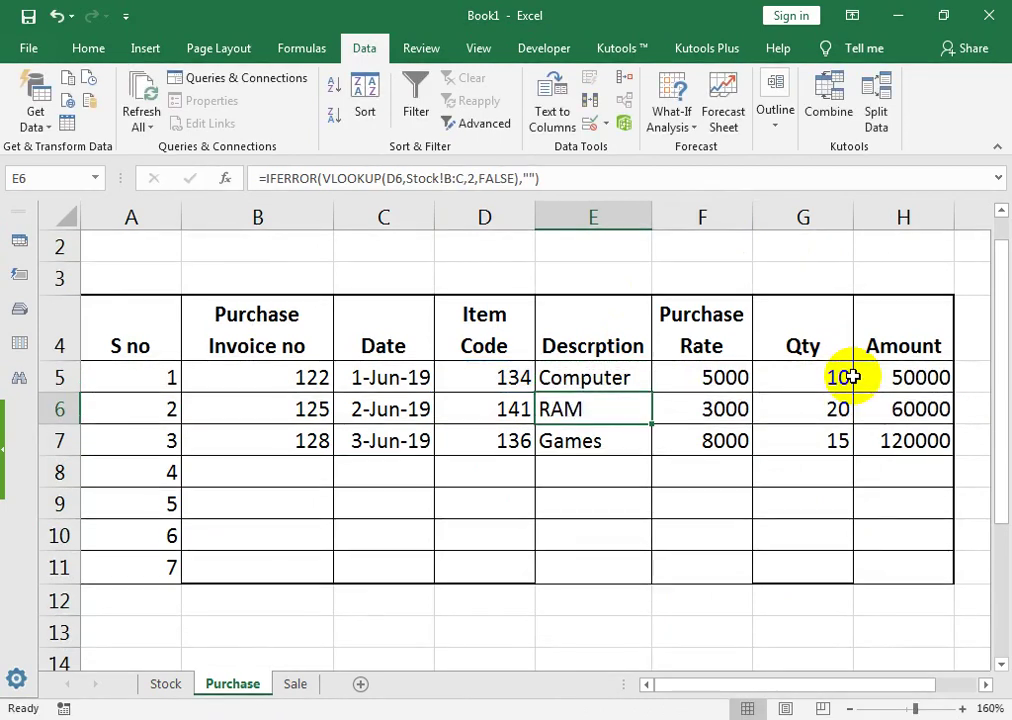
pyautogui.click(644, 384)
pyautogui.moveTo(646, 395); pyautogui.dragTo(649, 580)
# Make the purchase rate lookup range in F5 absolute as Stock!$B$4:$D$12
pyautogui.doubleClick(722, 377)
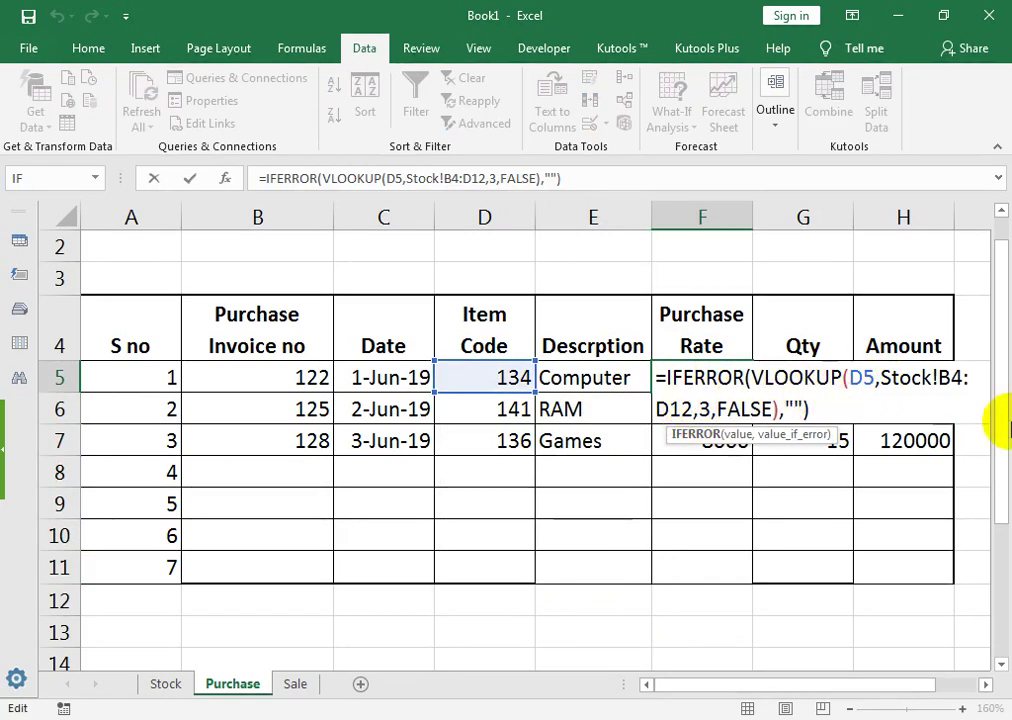
pyautogui.moveTo(940, 377); pyautogui.dragTo(968, 379)
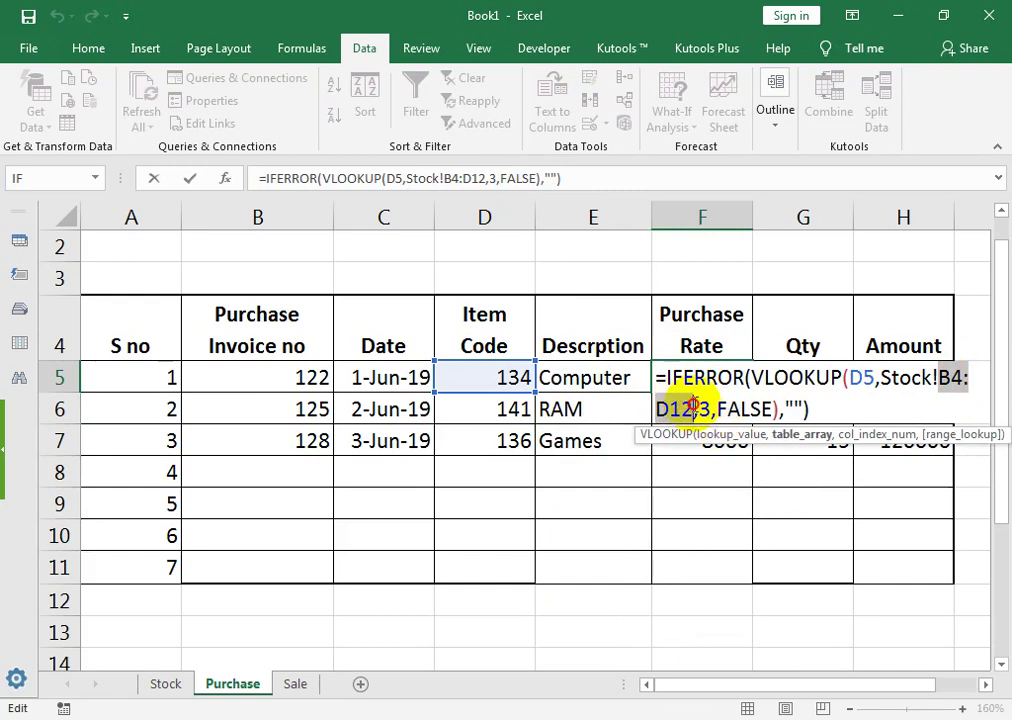
pyautogui.press('F4')
pyautogui.press('Return')
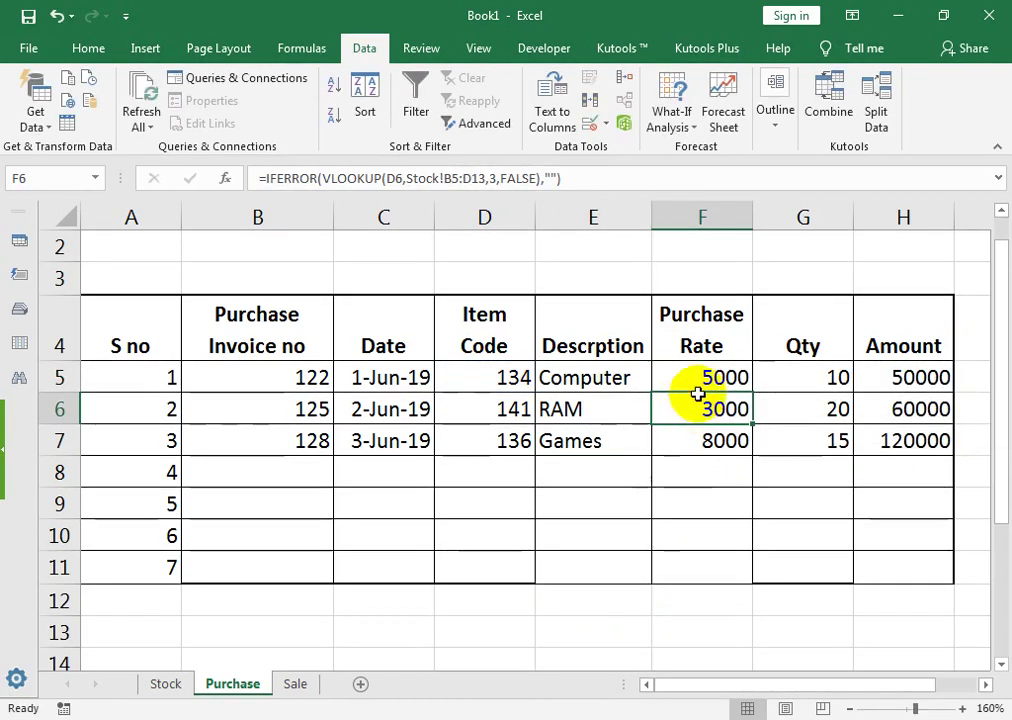
# Fill the Purchase Rate lookup formula from F5 down through F11 on the Purchase sheet
pyautogui.click(738, 382)
pyautogui.click(758, 396)
pyautogui.click(745, 380)
pyautogui.moveTo(751, 393); pyautogui.dragTo(770, 599)
# In row 8 of the Purchase table, choose item code 139 and enter a quantity of 14
pyautogui.click(527, 474)
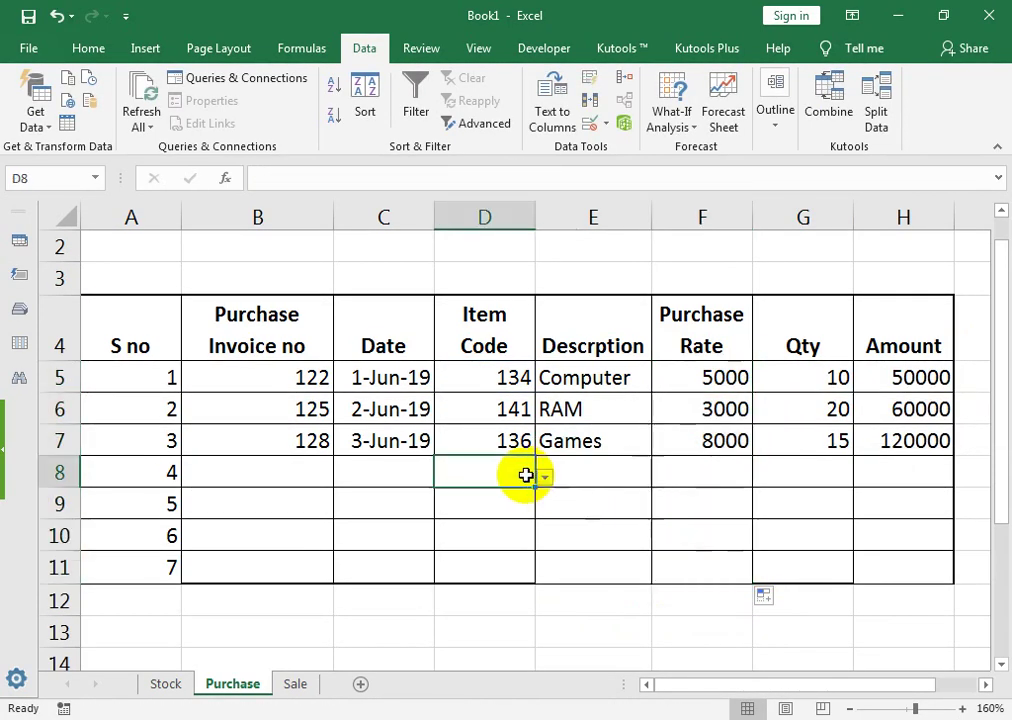
pyautogui.click(548, 474)
pyautogui.click(502, 494)
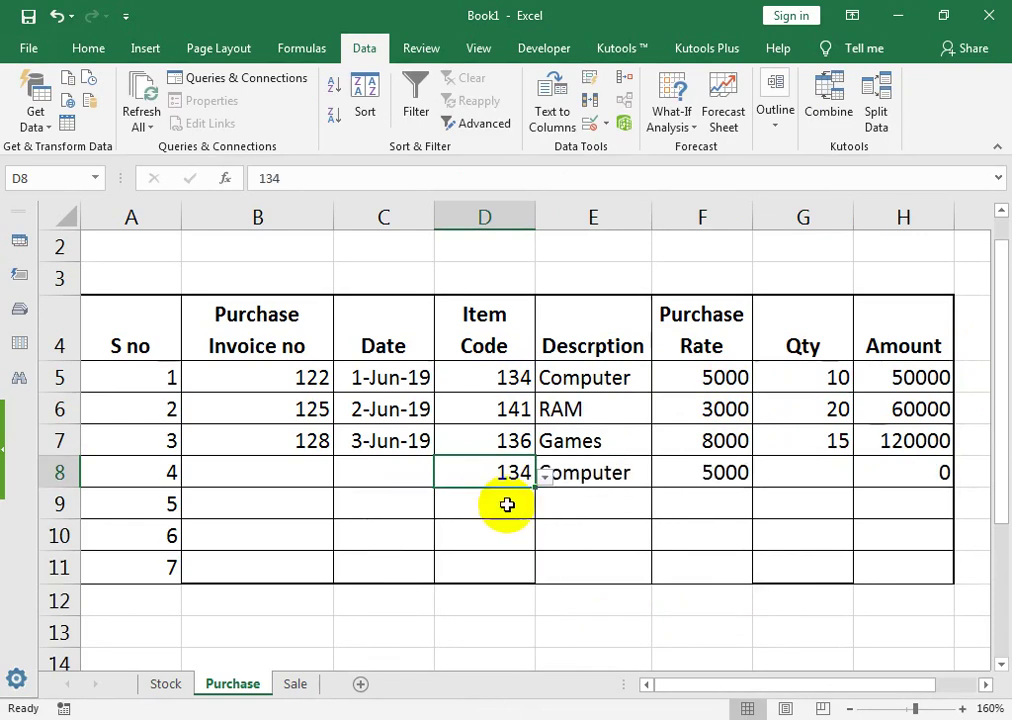
pyautogui.click(545, 478)
pyautogui.click(497, 601)
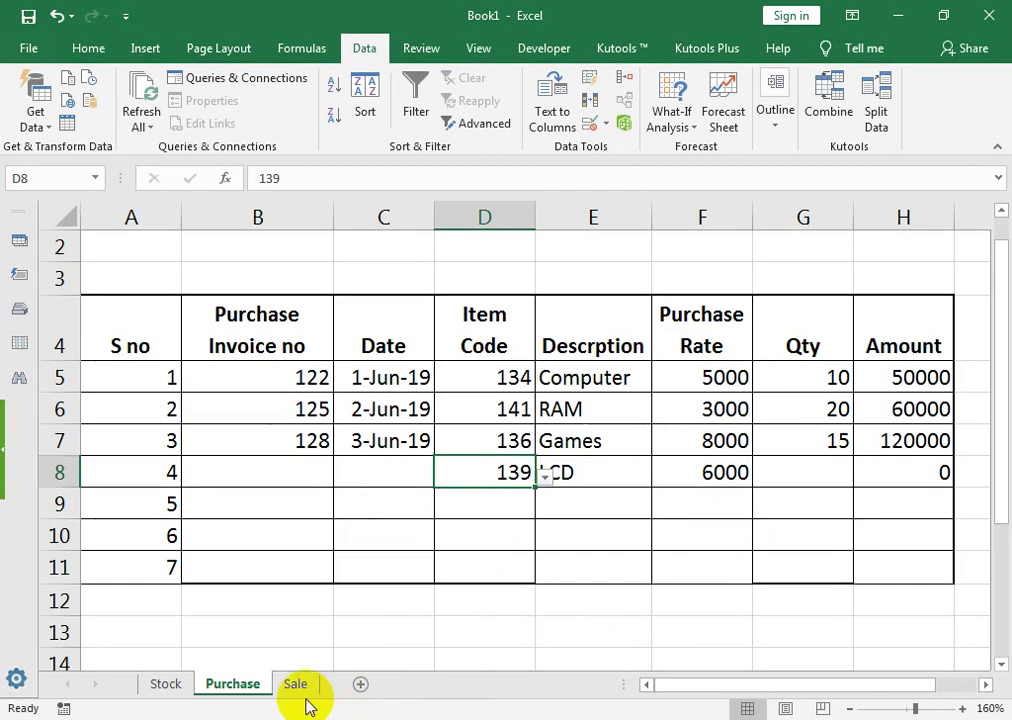
pyautogui.click(788, 490)
pyautogui.click(802, 475)
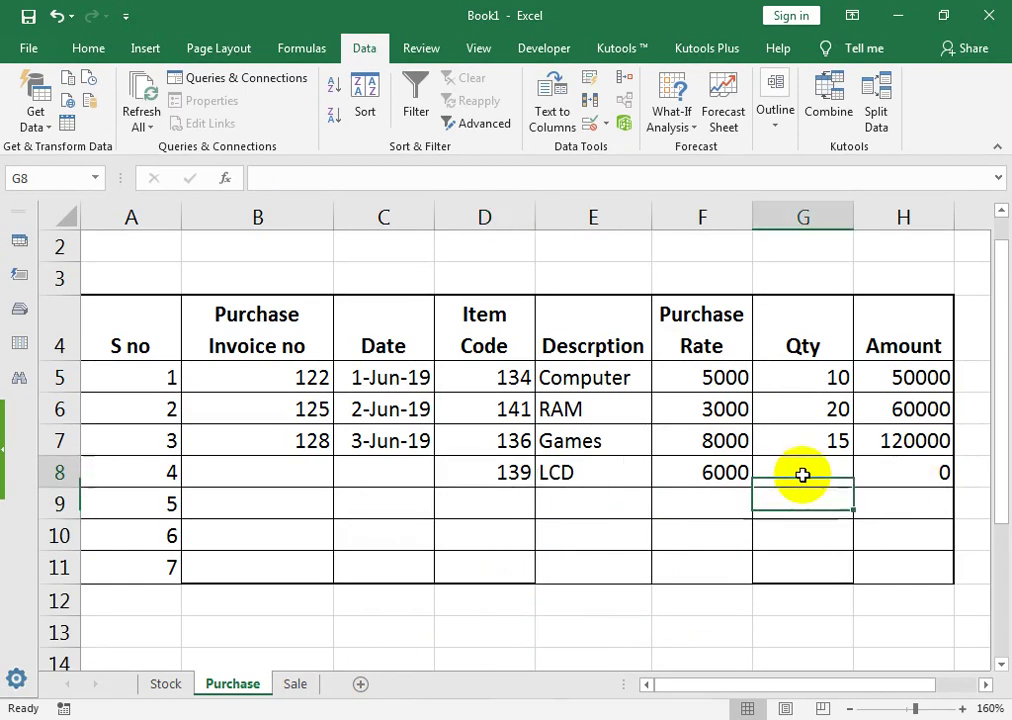
pyautogui.write('14')
pyautogui.press('Return')
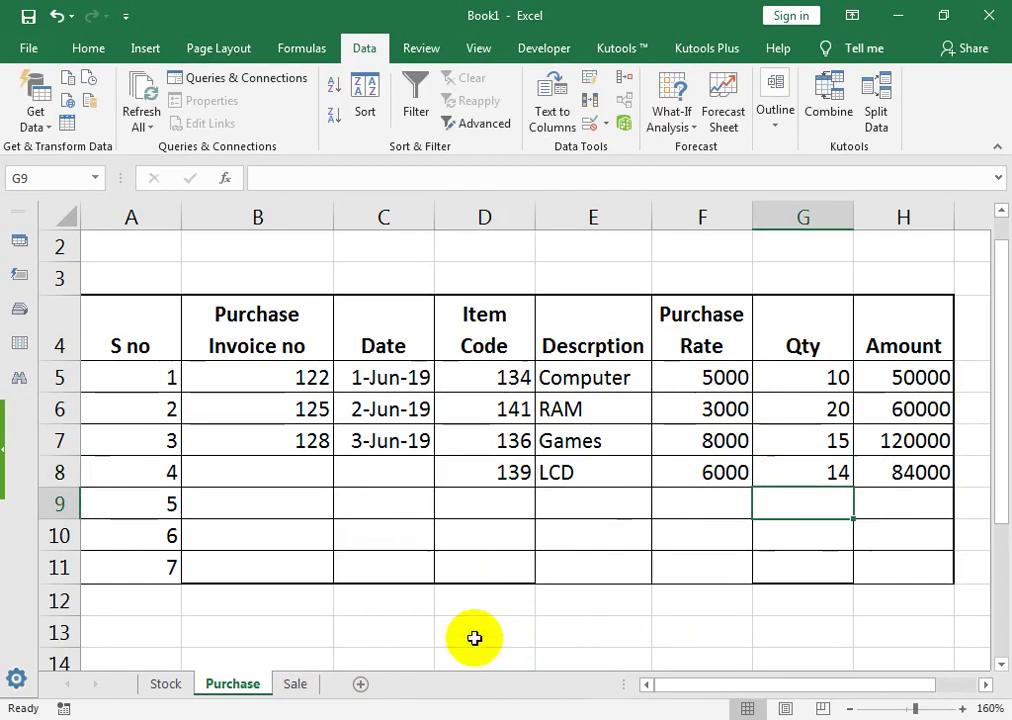
# In row 8 of the Sale sheet, choose item code 139 and enter a quantity of 5
pyautogui.click(285, 686)
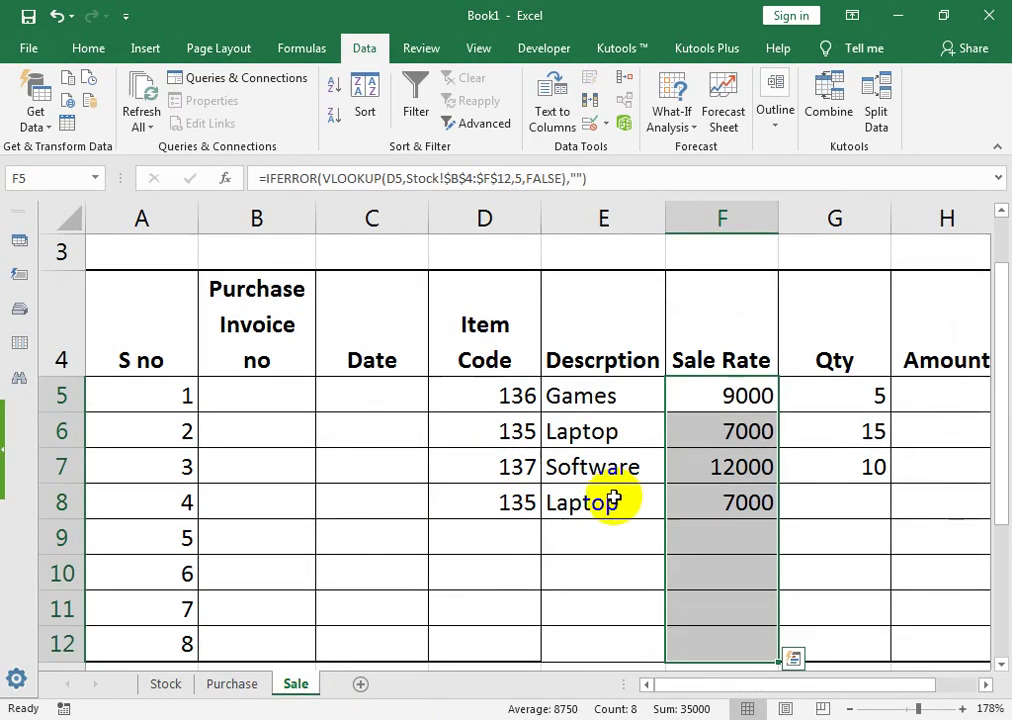
pyautogui.click(536, 504)
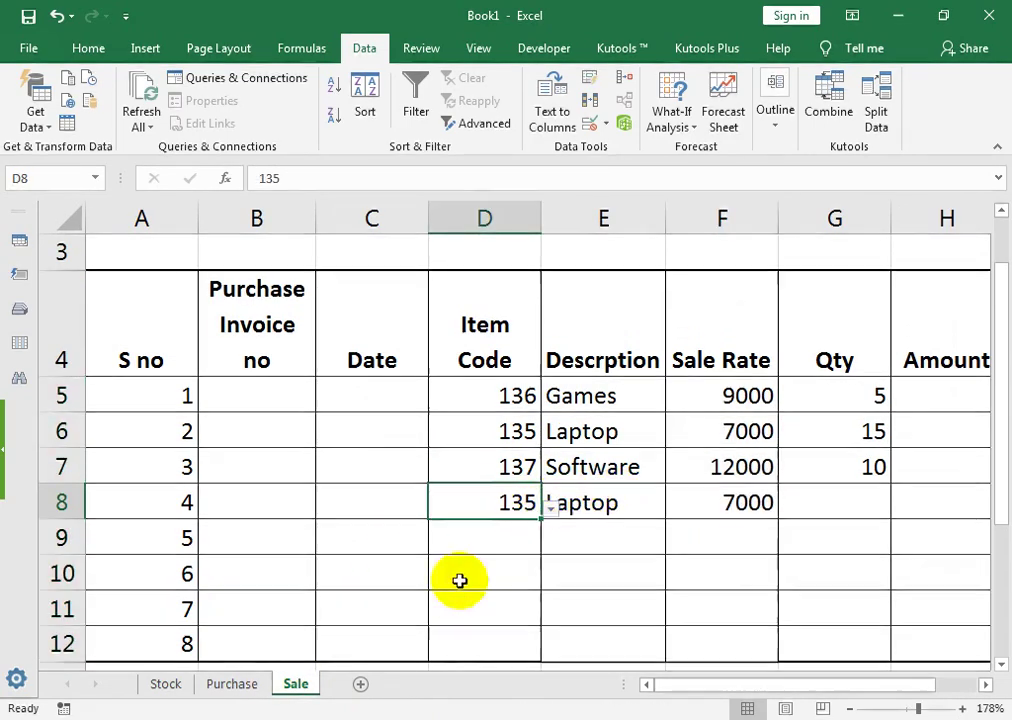
pyautogui.click(256, 683)
pyautogui.click(316, 686)
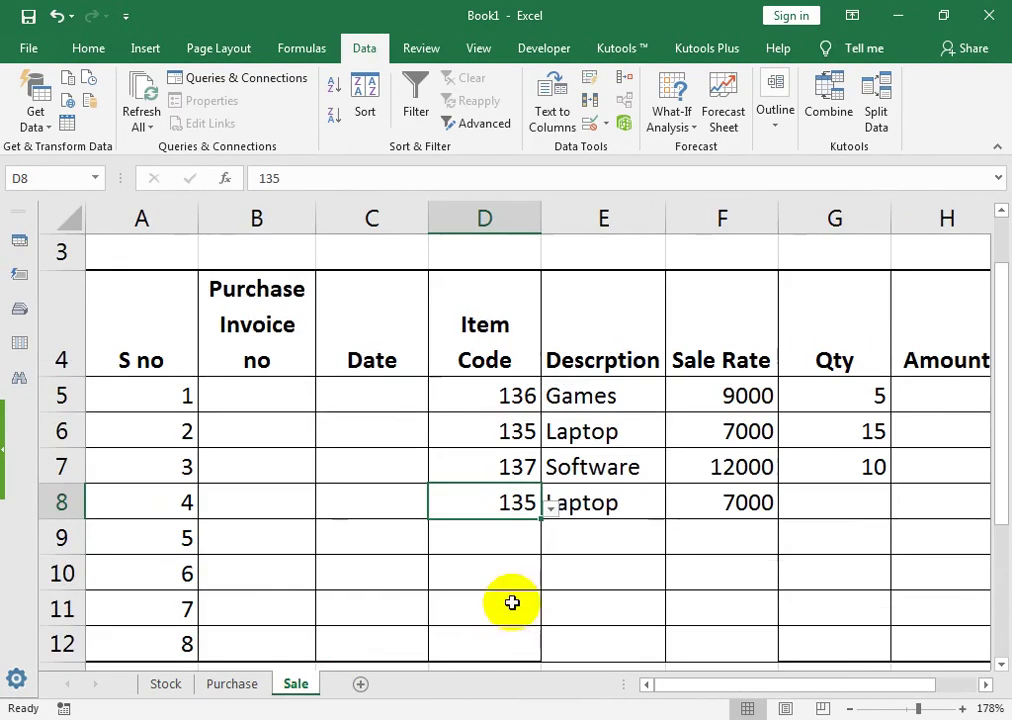
pyautogui.click(550, 509)
pyautogui.click(487, 655)
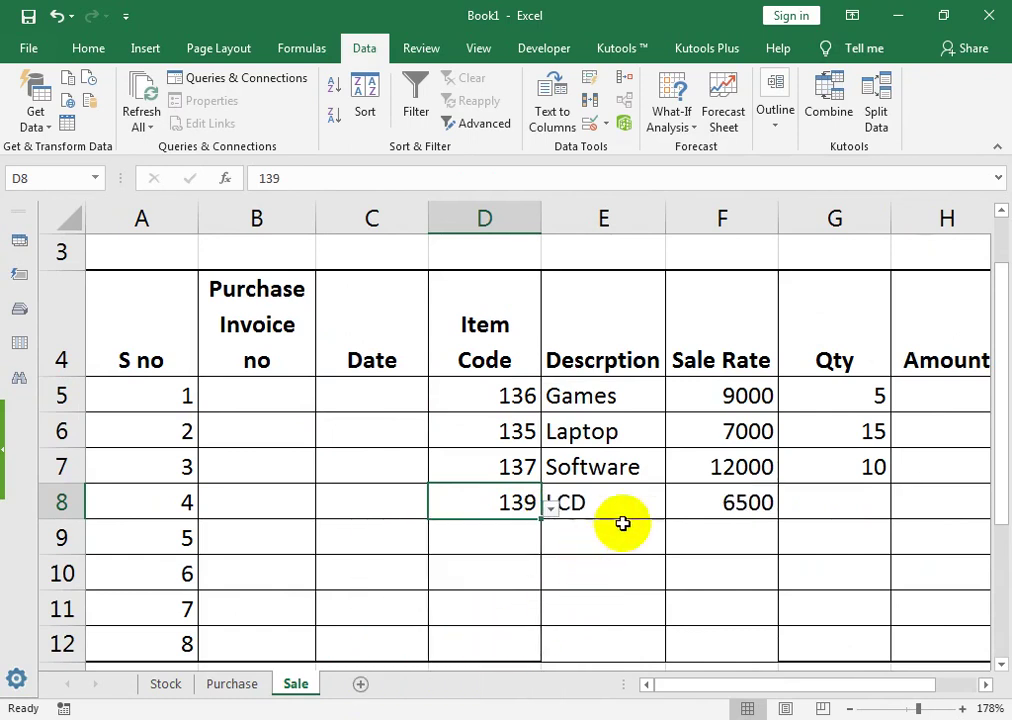
pyautogui.click(808, 503)
pyautogui.write('5')
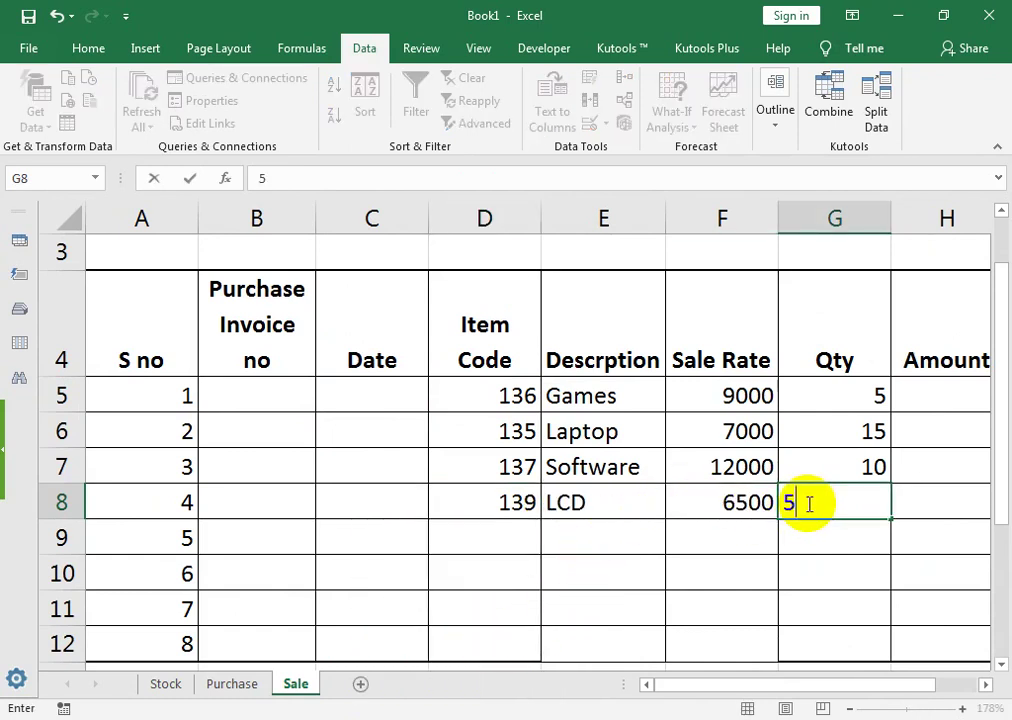
pyautogui.press('Tab')
# Enter the formula =F5*G5 in H5 to calculate the first sale amount
pyautogui.press('Up')
pyautogui.press('Up')
pyautogui.press('Up')
pyautogui.write('=')
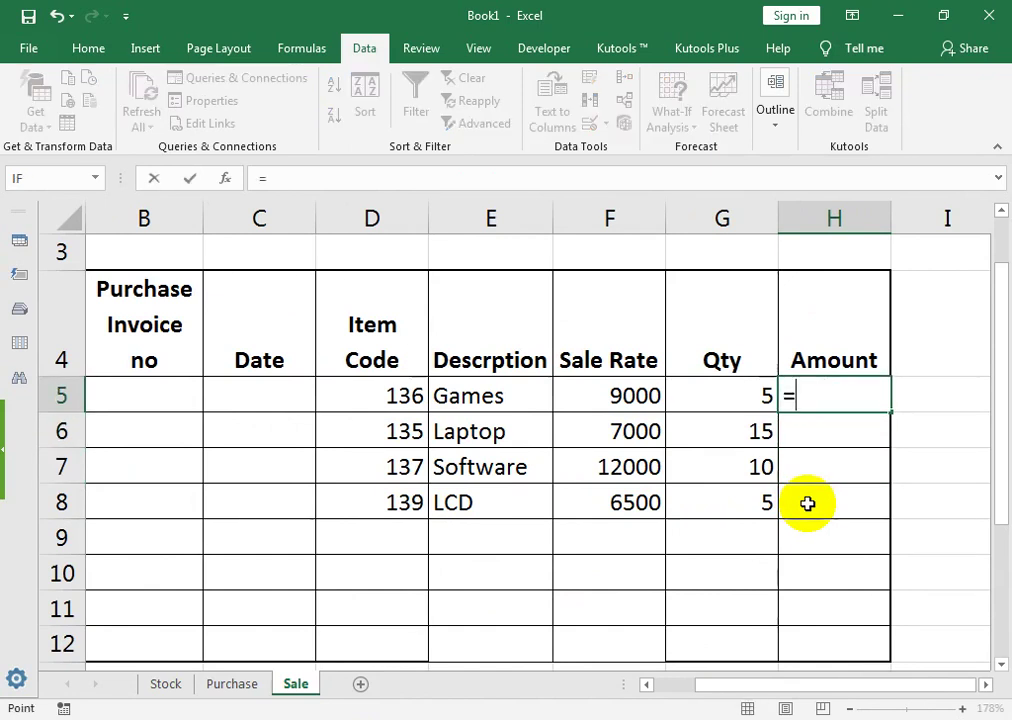
pyautogui.press('Left')
pyautogui.press('Left')
pyautogui.write('*')
pyautogui.press('Left')
pyautogui.press('Return')
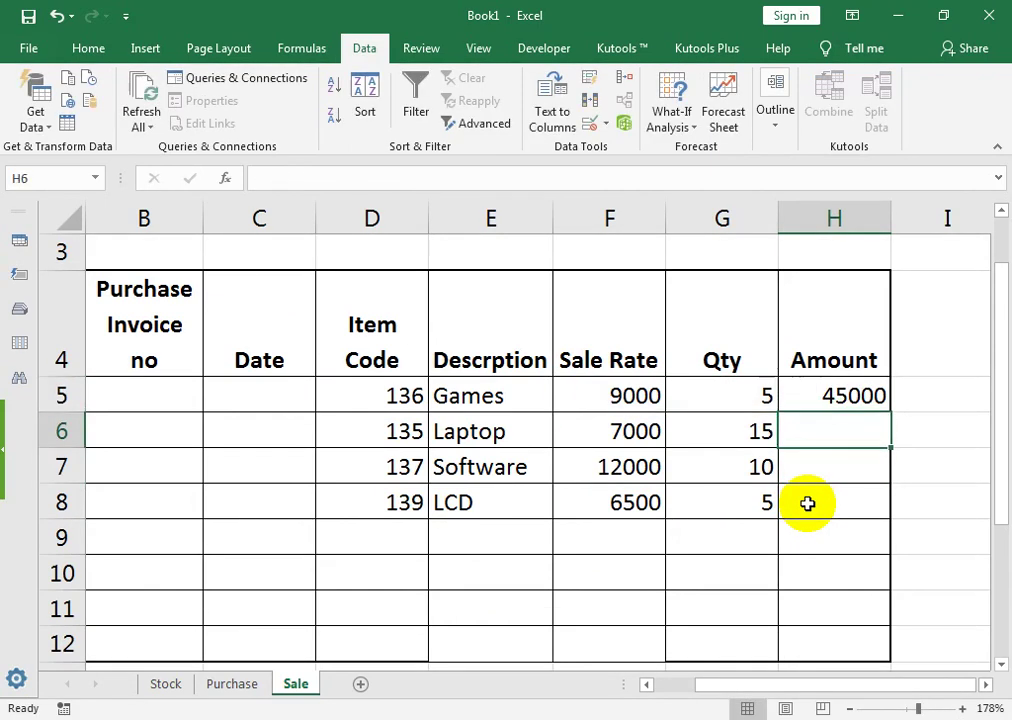
# Fill the sale amount formula from H5 down through H12
pyautogui.press('Up')
pyautogui.hotkey('shift', 'Down')
pyautogui.hotkey('shift', 'Down')
pyautogui.hotkey('shift', 'Down')
pyautogui.hotkey('shift', 'Down')
pyautogui.hotkey('shift', 'Down')
pyautogui.hotkey('shift', 'Down')
pyautogui.hotkey('shift', 'Down')
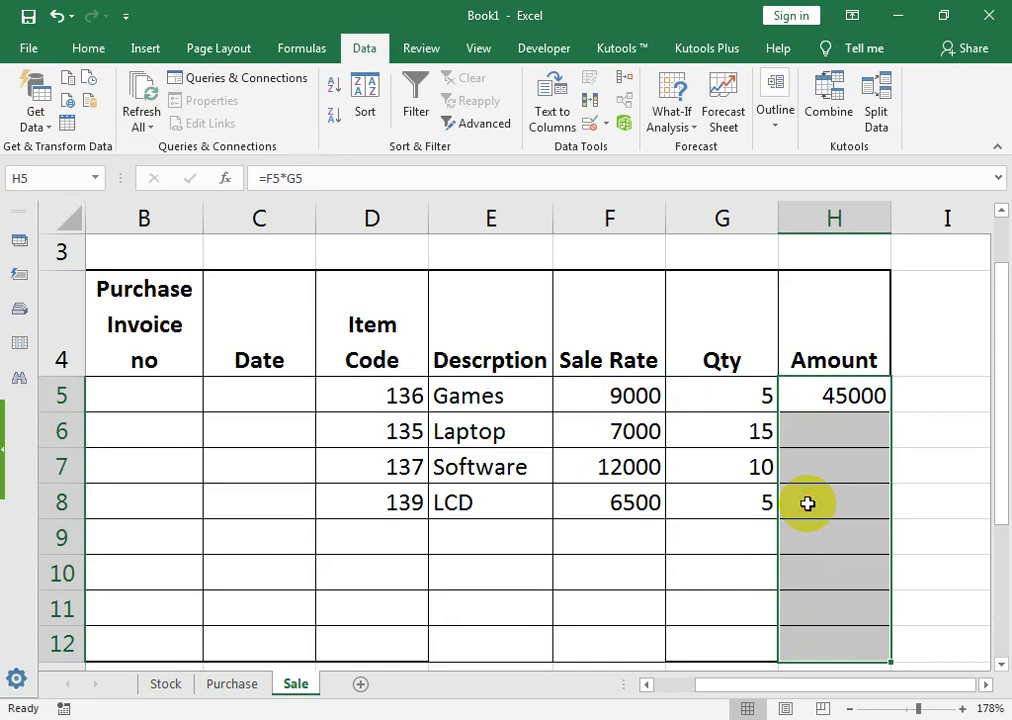
# Wrap the H5 amount formula in IFERROR with an empty-text fallback: =IFERROR(F5*G5,"")
pyautogui.click(809, 392)
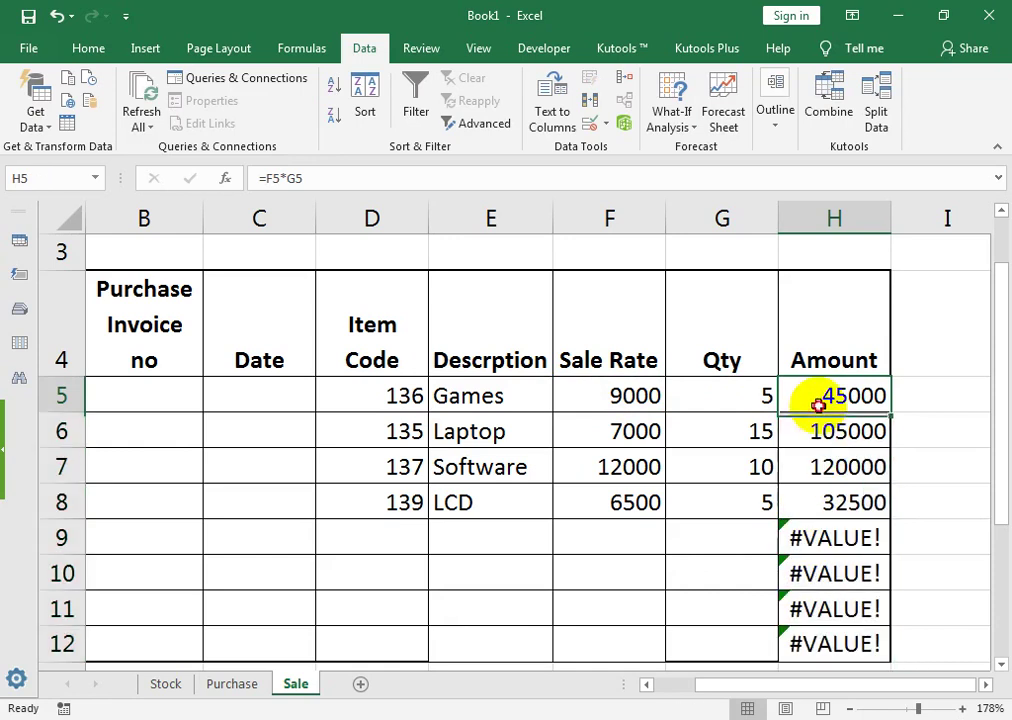
pyautogui.doubleClick(790, 396)
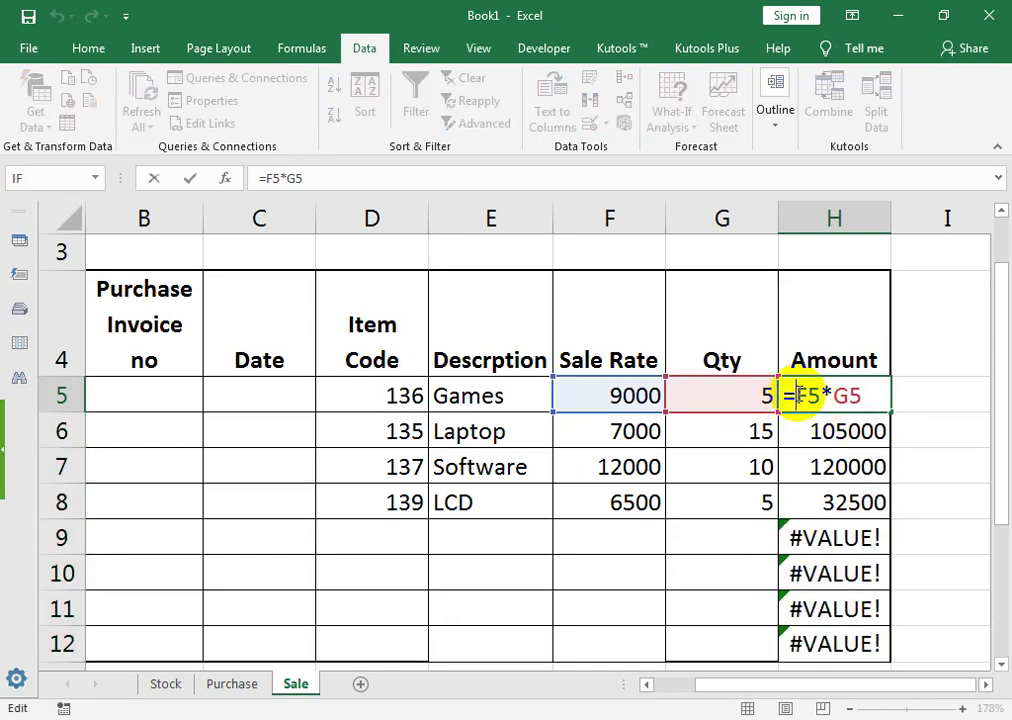
pyautogui.write('IF')
pyautogui.press('Down')
pyautogui.press('Tab')
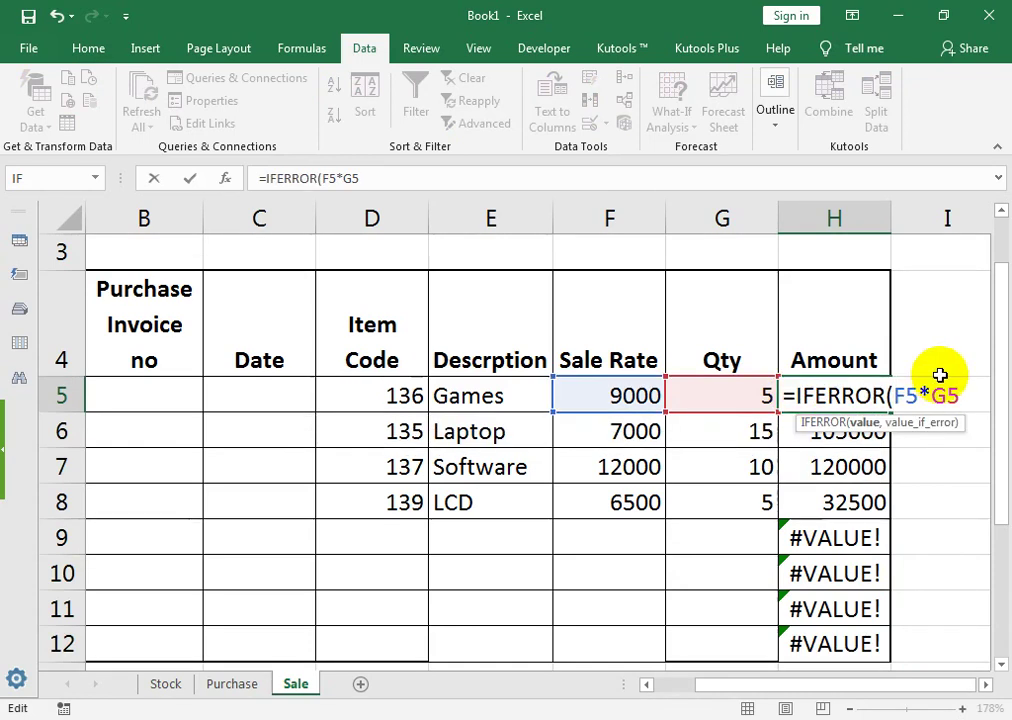
pyautogui.write(',"")')
pyautogui.press('Return')
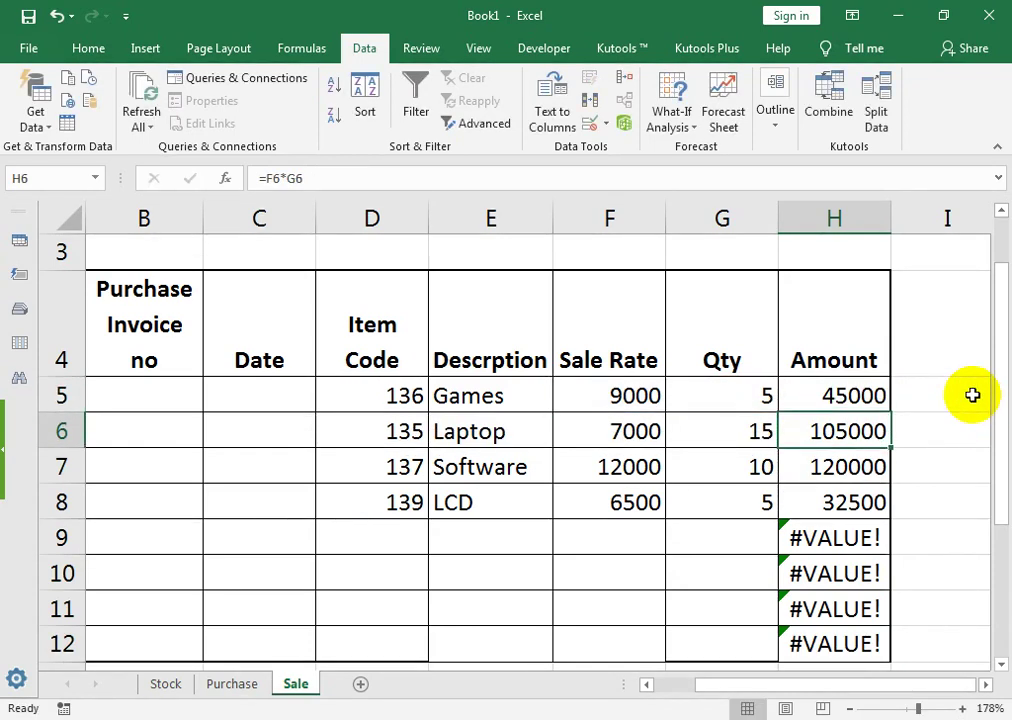
# Copy the IFERROR amount formula from H5 down the Amount column to H12
pyautogui.click(884, 395)
pyautogui.moveTo(889, 410)
pyautogui.mouseDown()
pyautogui.moveTo(910, 671)
pyautogui.moveTo(913, 427)
pyautogui.moveTo(898, 430)
pyautogui.moveTo(893, 395)
pyautogui.moveTo(884, 438)
pyautogui.mouseUp()
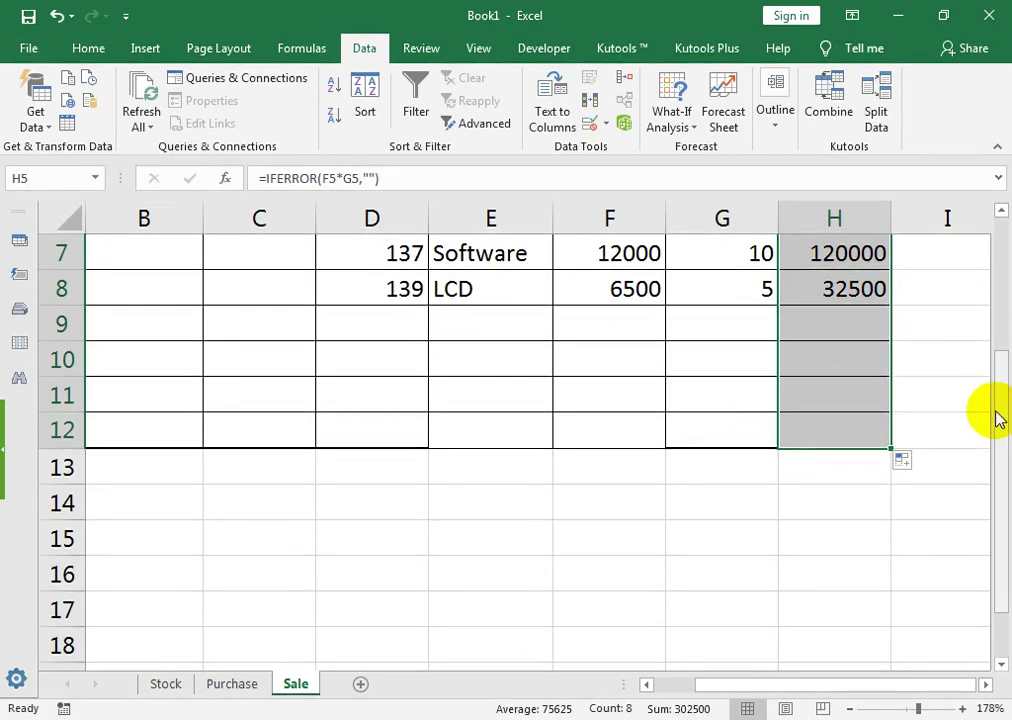
pyautogui.moveTo(1003, 397); pyautogui.dragTo(994, 312)
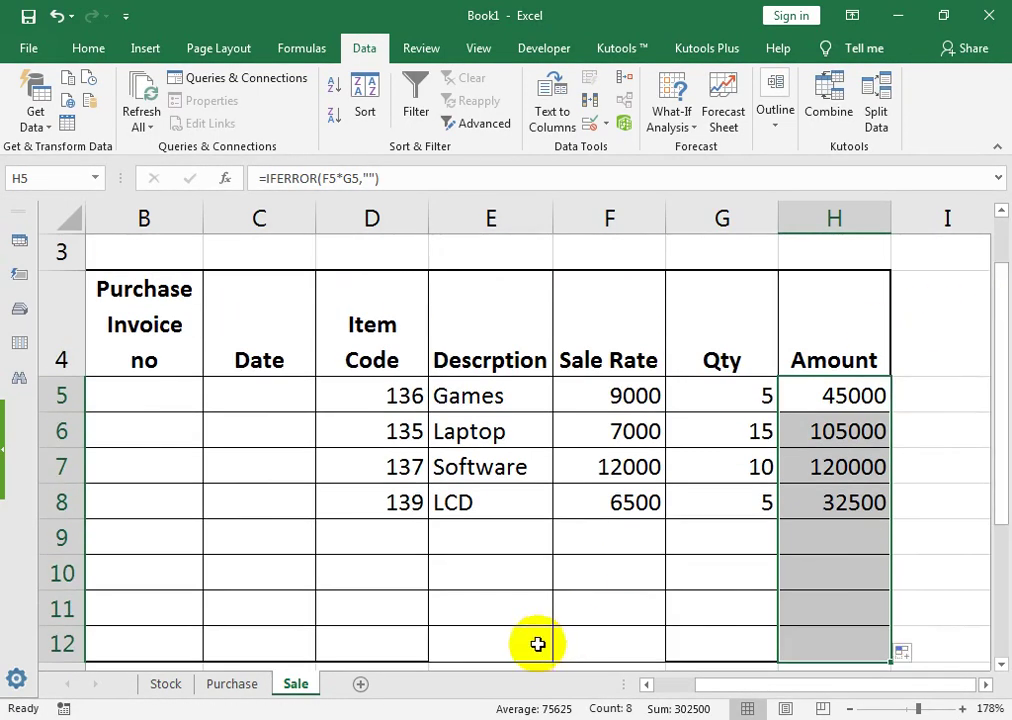
pyautogui.click(538, 641)
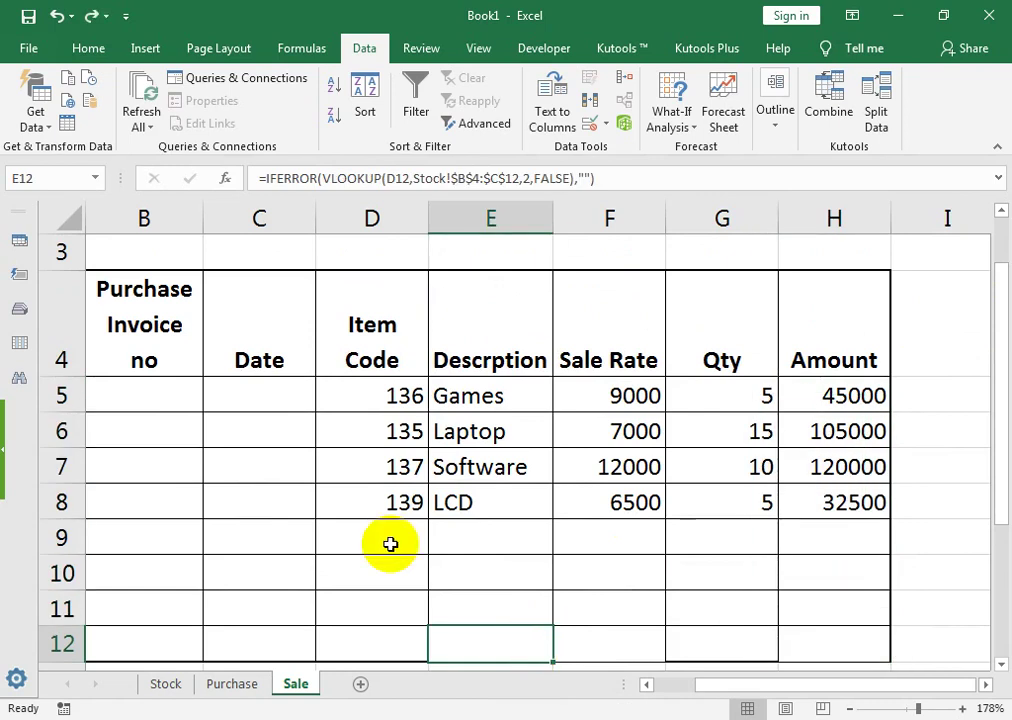
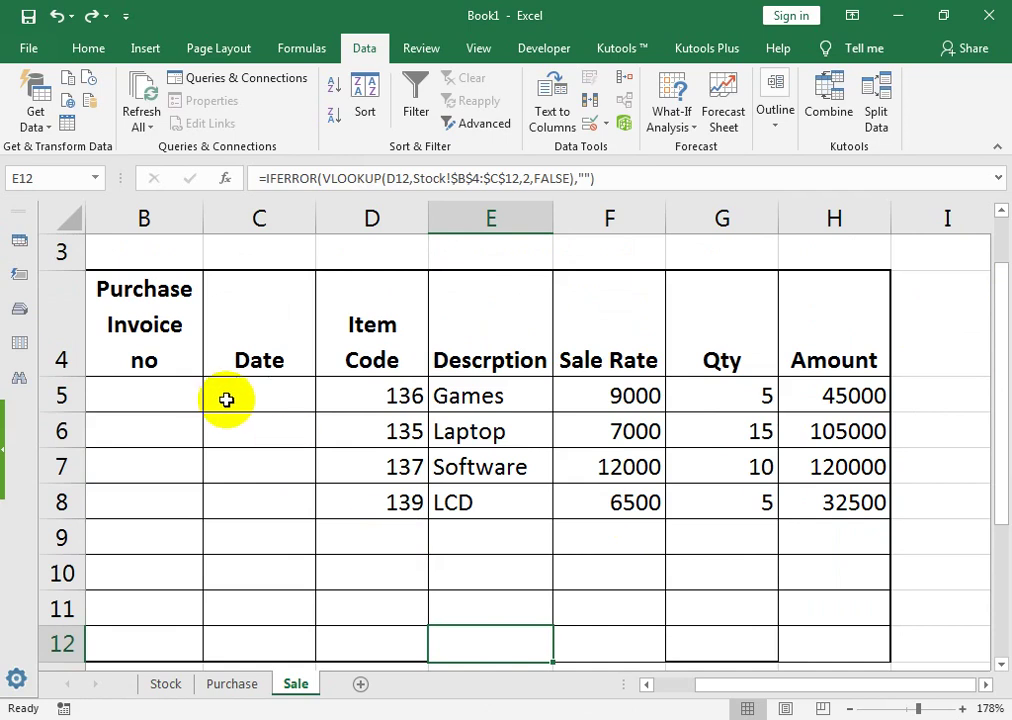
# Change the B4 header to "Sale Invoice no" and widen column B so "Sale Invoice" fits on one line
pyautogui.moveTo(166, 390); pyautogui.dragTo(27, 386)
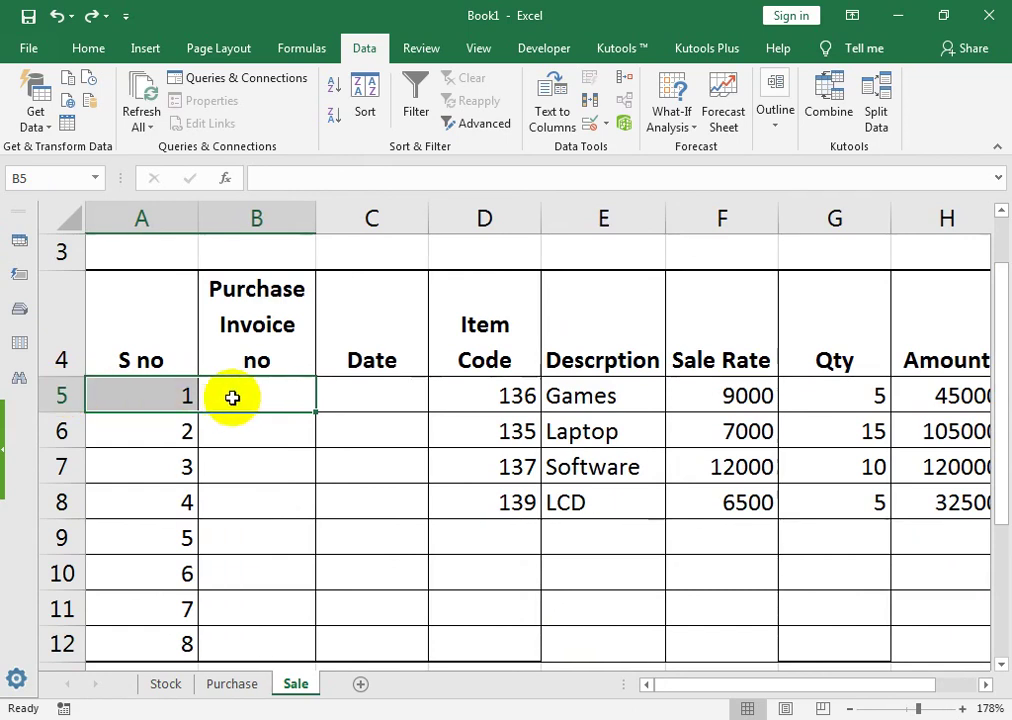
pyautogui.click(269, 395)
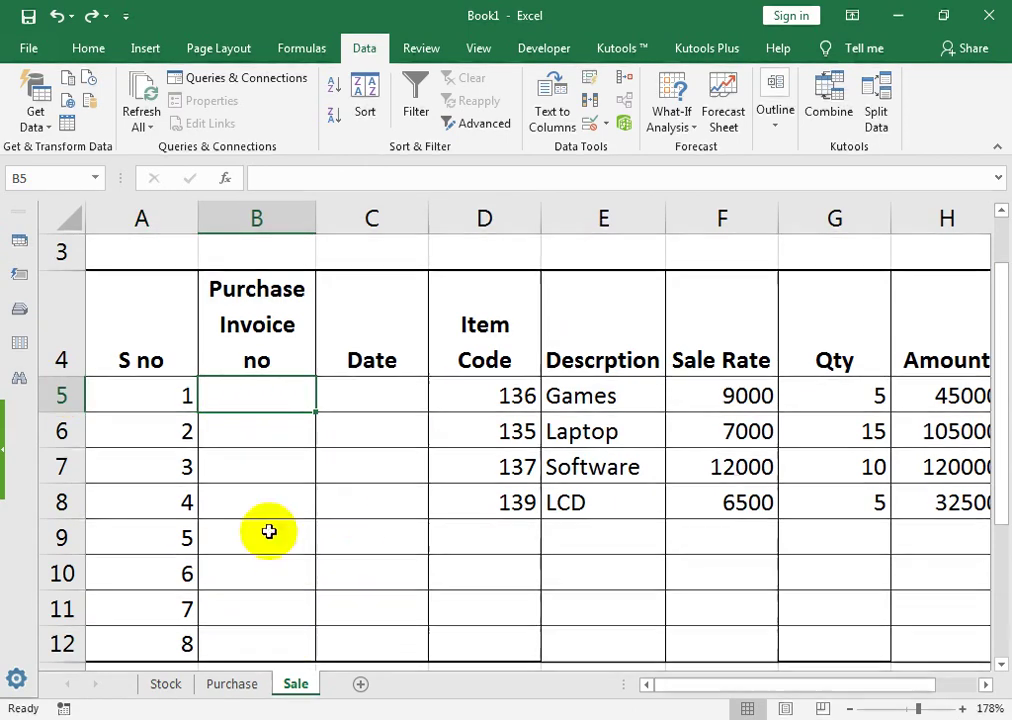
pyautogui.click(255, 343)
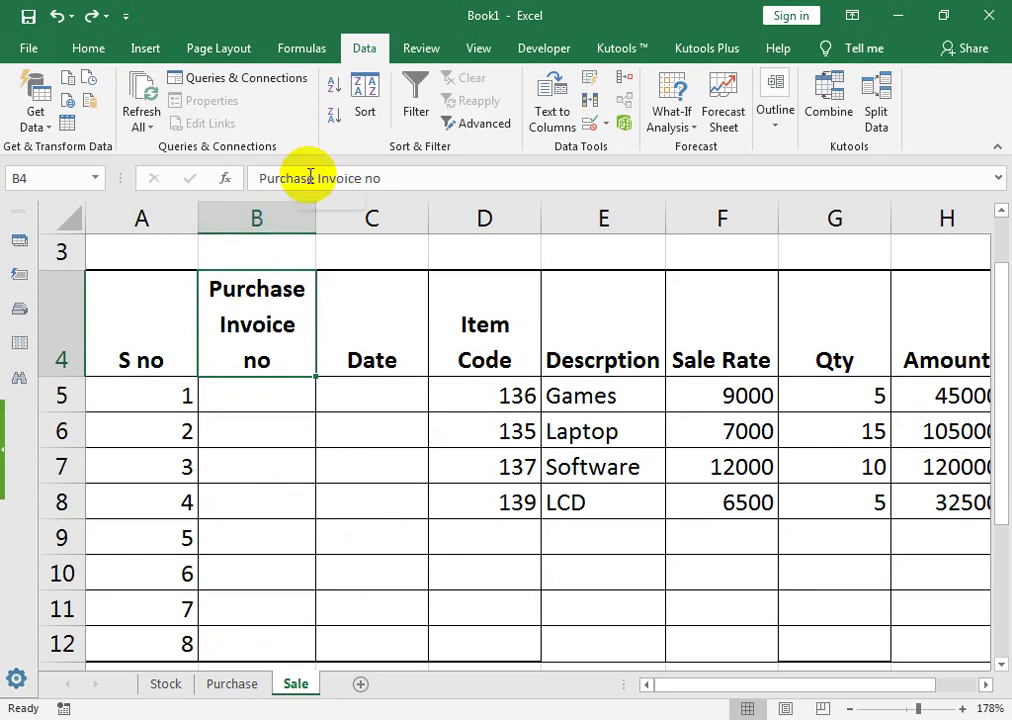
pyautogui.moveTo(315, 178); pyautogui.dragTo(238, 180)
pyautogui.write('Sal')
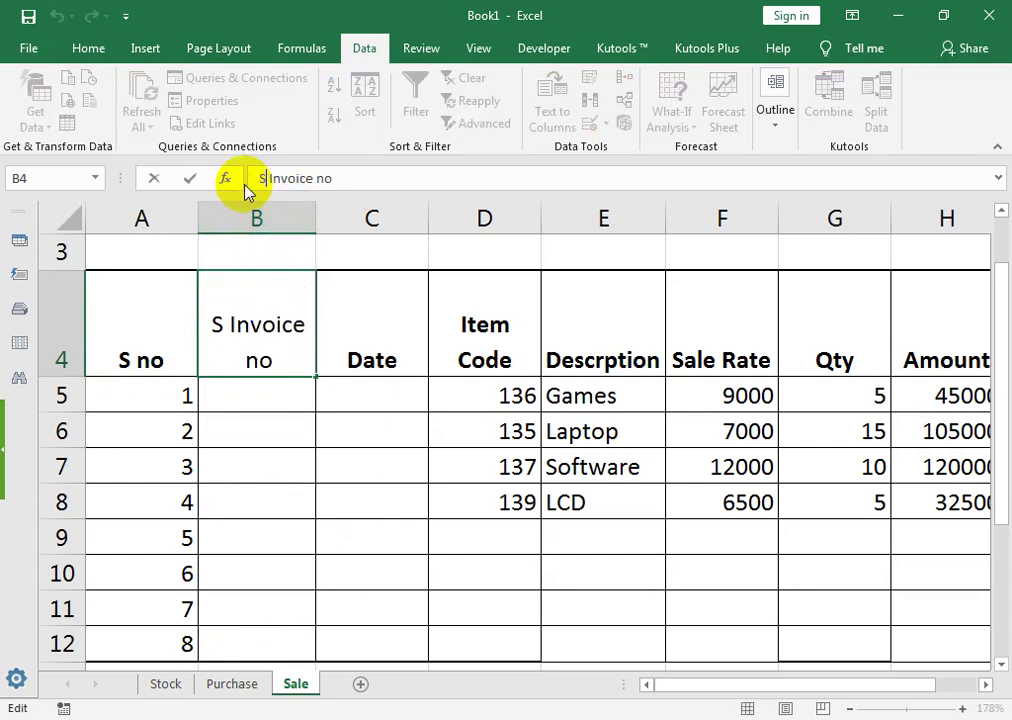
pyautogui.write('e')
pyautogui.press('Return')
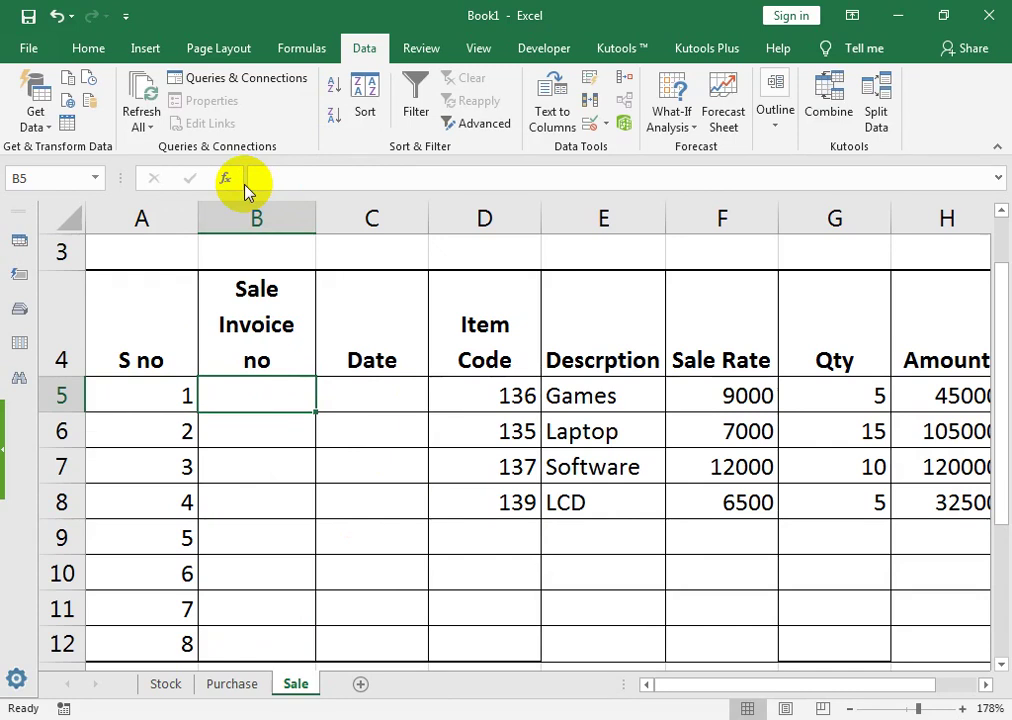
pyautogui.moveTo(316, 218); pyautogui.dragTo(340, 218)
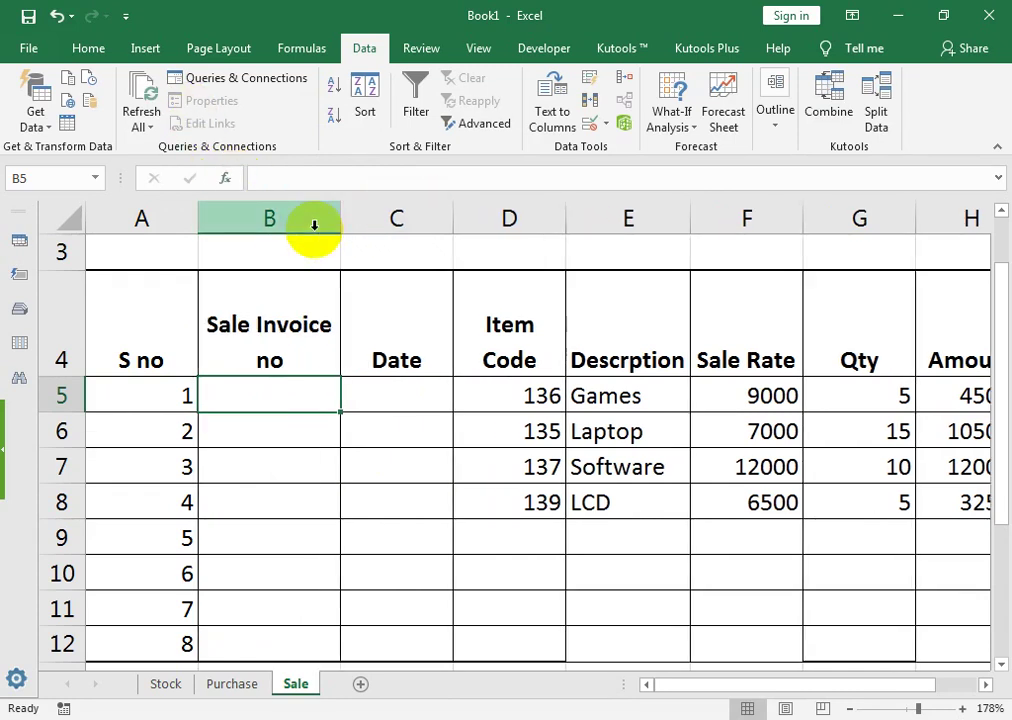
# Enter sale invoice number 1 in B5 and the date 5-june-19 in C5
pyautogui.write('1')
pyautogui.press('Tab')
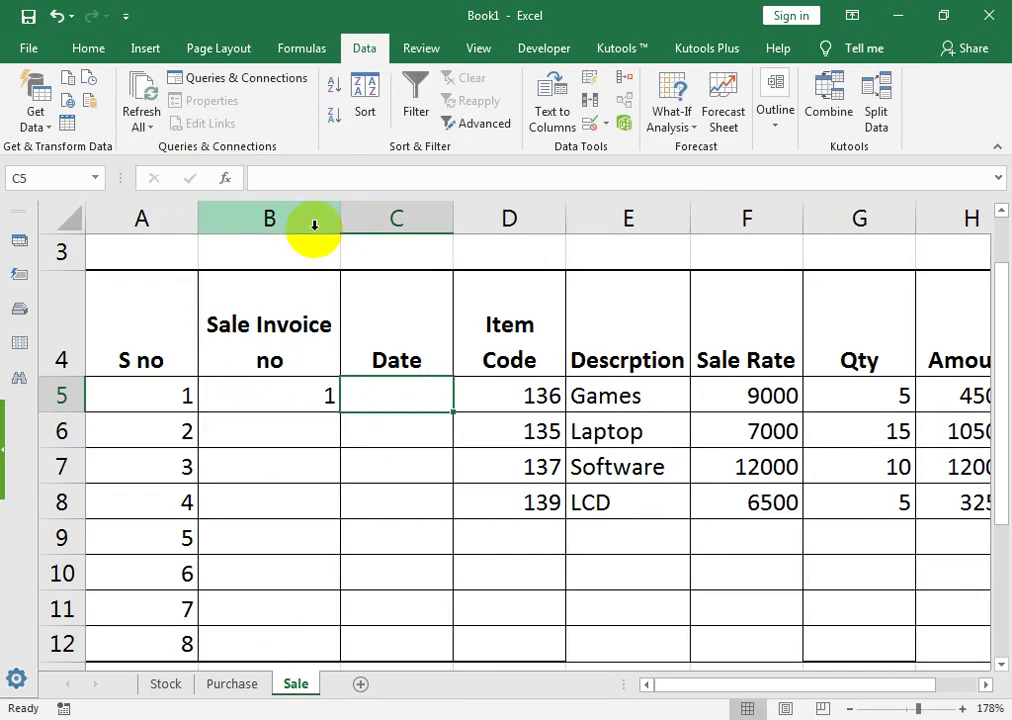
pyautogui.write('4')
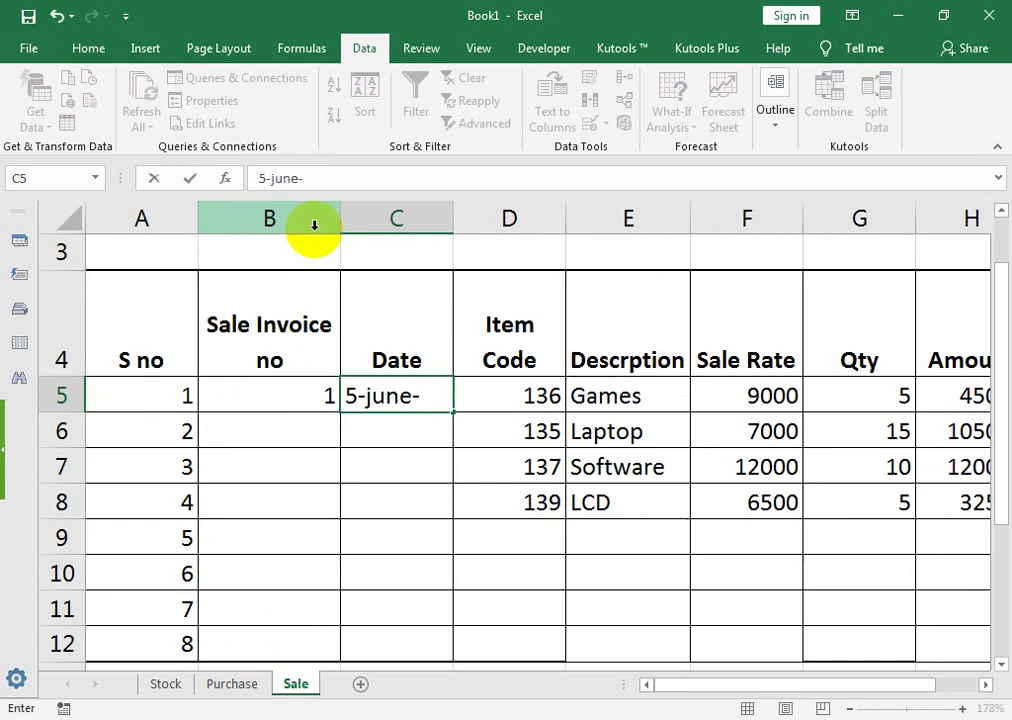
pyautogui.write('-june-19')
pyautogui.press('Return')
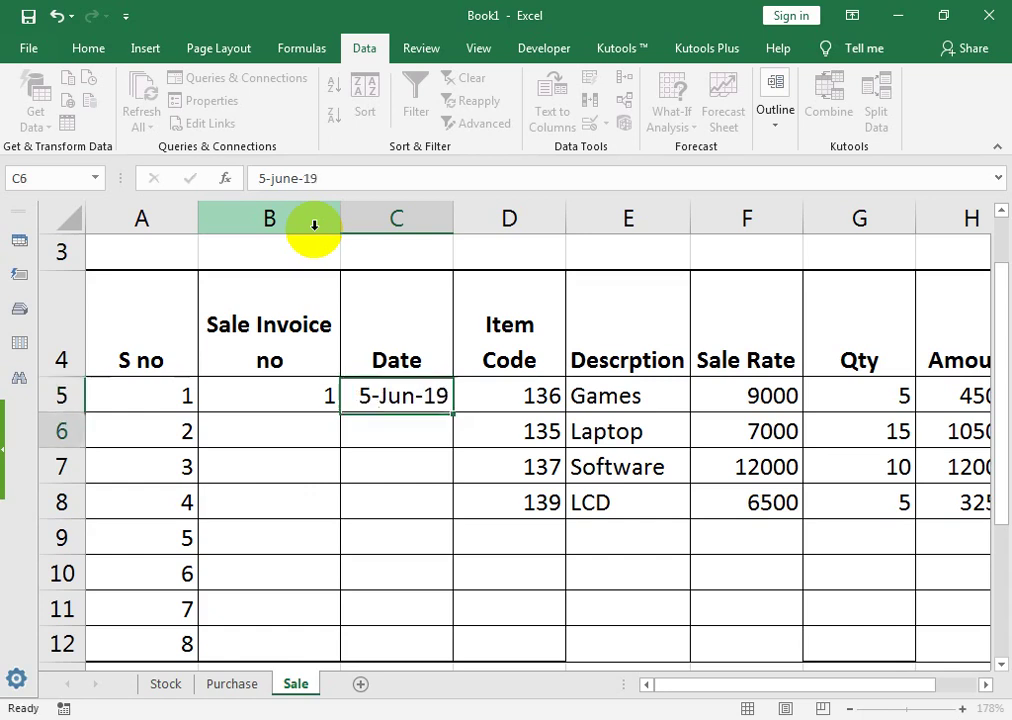
# Fill the sale invoice numbers as a series from 1 to 4 in B5:B8
pyautogui.press('Left')
pyautogui.hotkey('shift', 'Down')
pyautogui.hotkey('shift', 'Down')
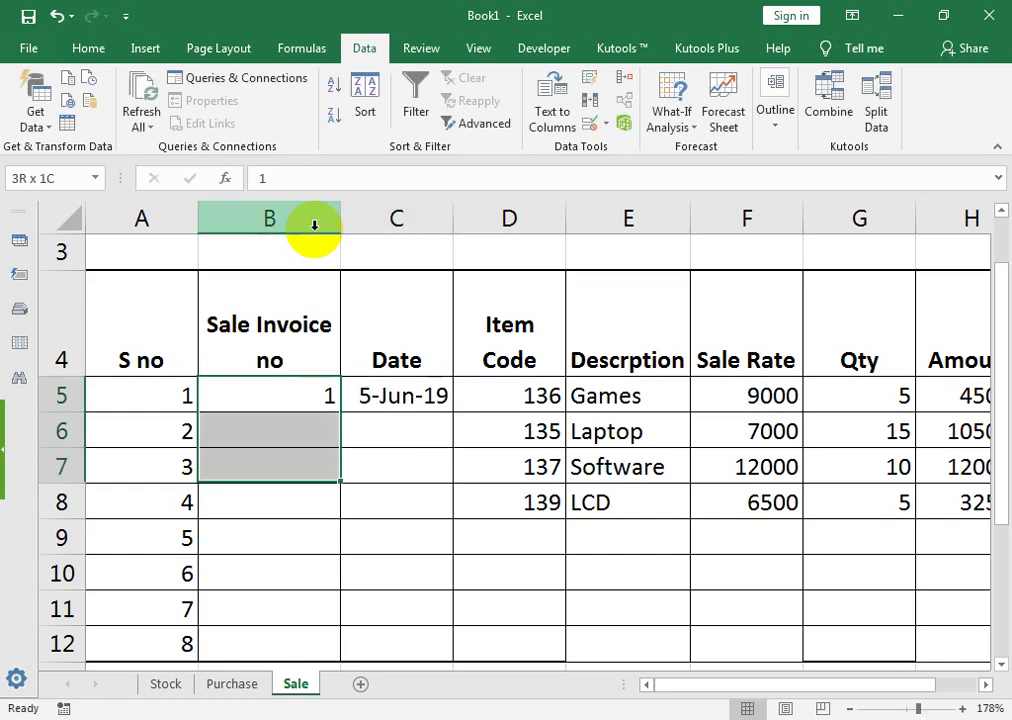
pyautogui.click(253, 408)
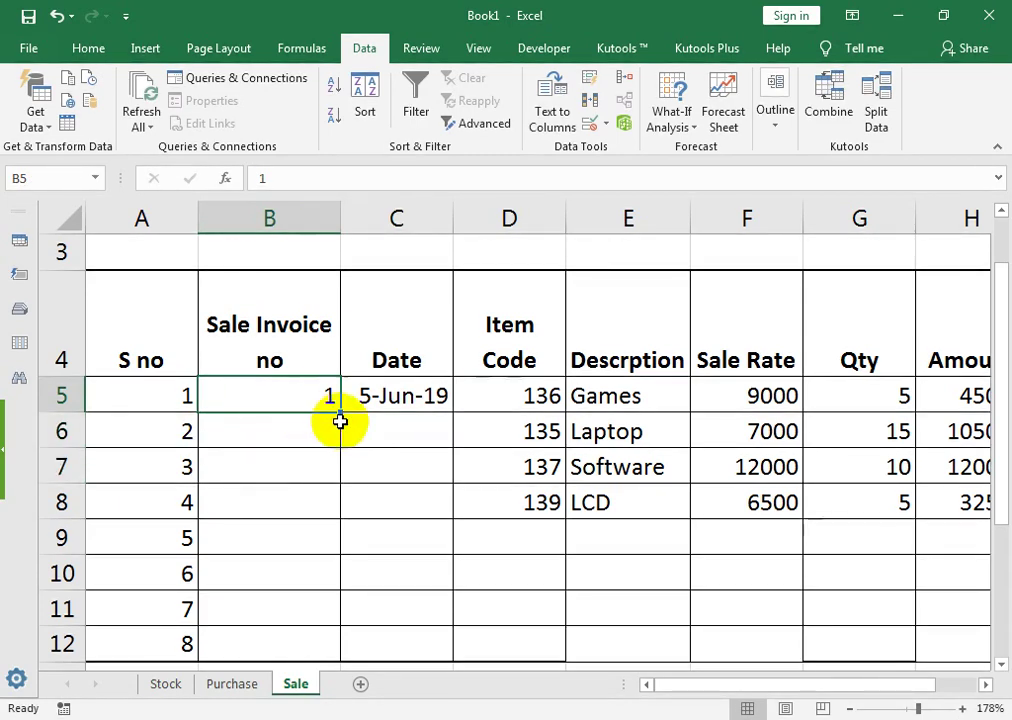
pyautogui.moveTo(344, 412); pyautogui.dragTo(334, 512)
# Fill the sale dates as a daily series from C5 down through C8
pyautogui.keyDown('ctrl'); pyautogui.click(428, 410); pyautogui.keyUp('ctrl')
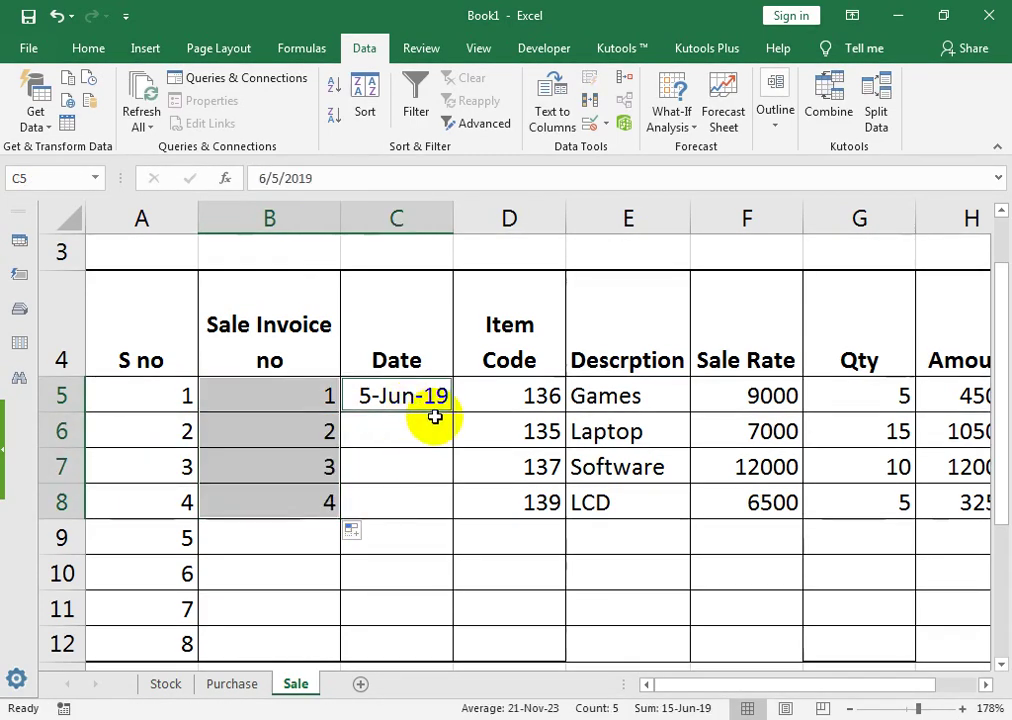
pyautogui.click(437, 398)
pyautogui.moveTo(452, 413); pyautogui.dragTo(430, 500)
# Middle-align the header cells A4:H4 vertically and reduce the height of row 4 to two text lines
pyautogui.moveTo(818, 457); pyautogui.dragTo(994, 486)
pyautogui.moveTo(524, 350); pyautogui.dragTo(22, 289)
pyautogui.click(88, 46)
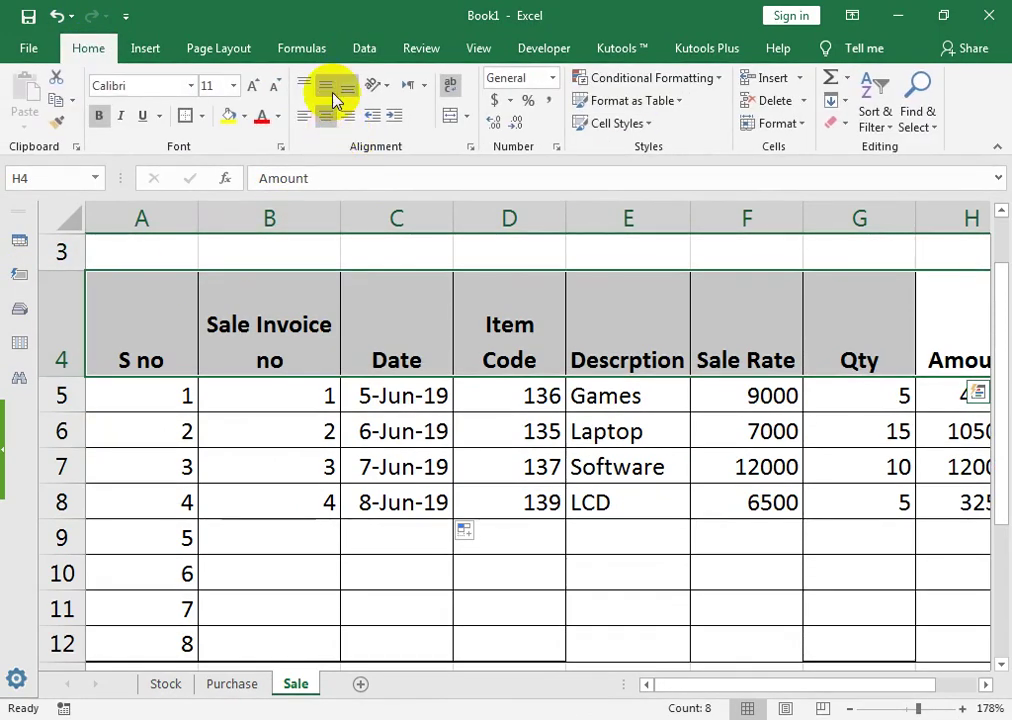
pyautogui.click(326, 86)
pyautogui.scroll(-1, 760, 145)
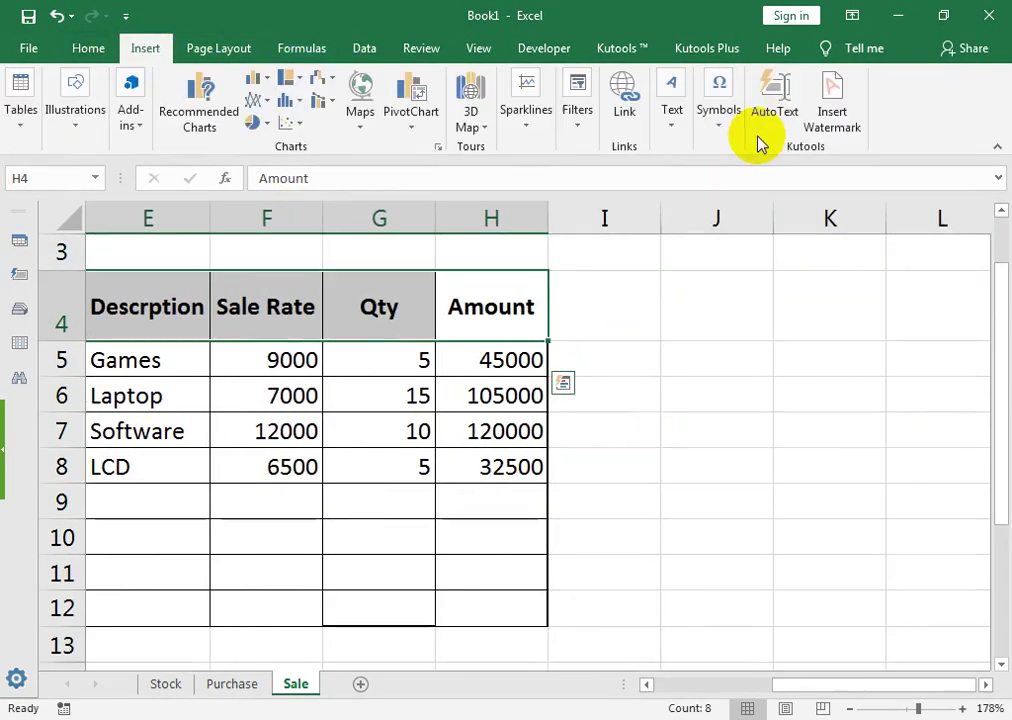
# Insert a black, shadowed WordArt title reading "Sale Sheet" on the Sale sheet and move it over the table's first columns
pyautogui.click(676, 110)
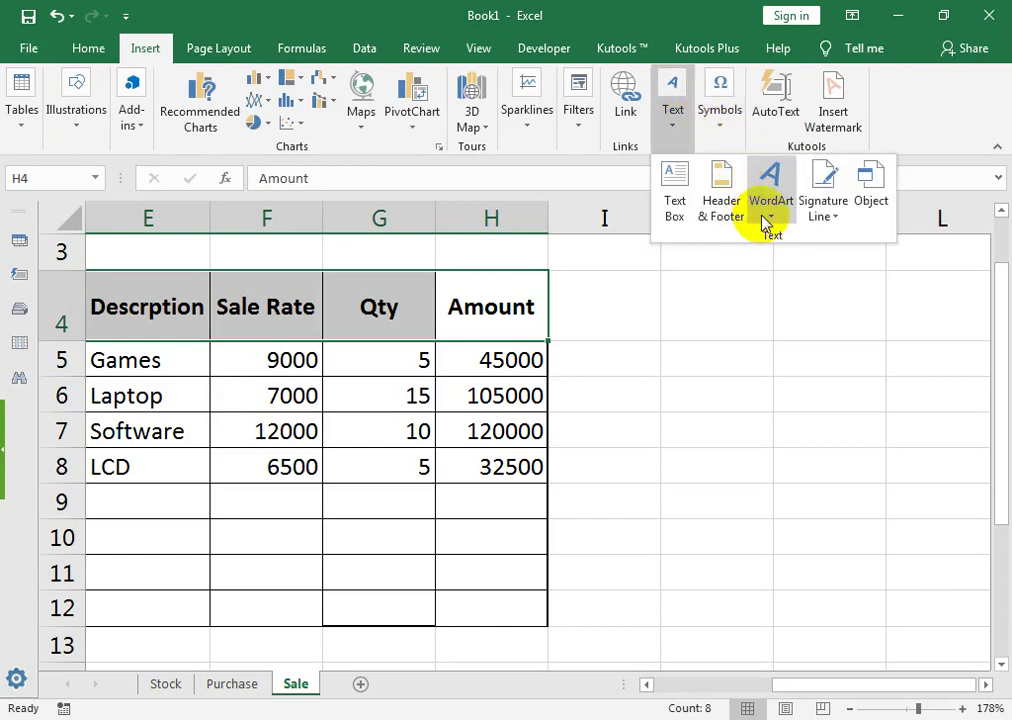
pyautogui.click(770, 214)
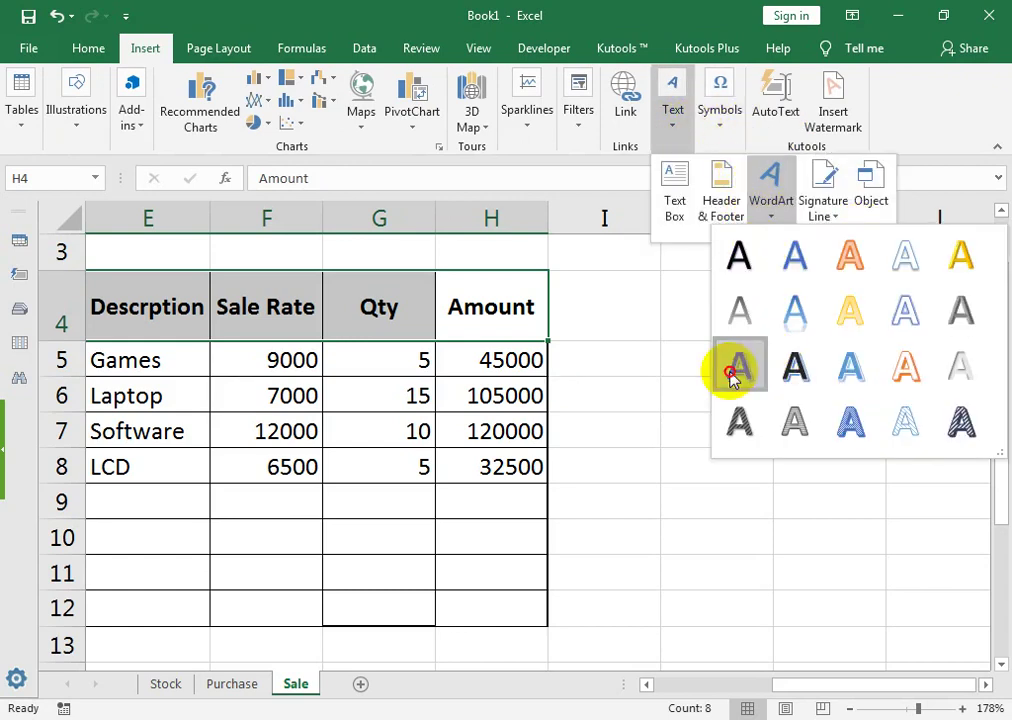
pyautogui.click(733, 367)
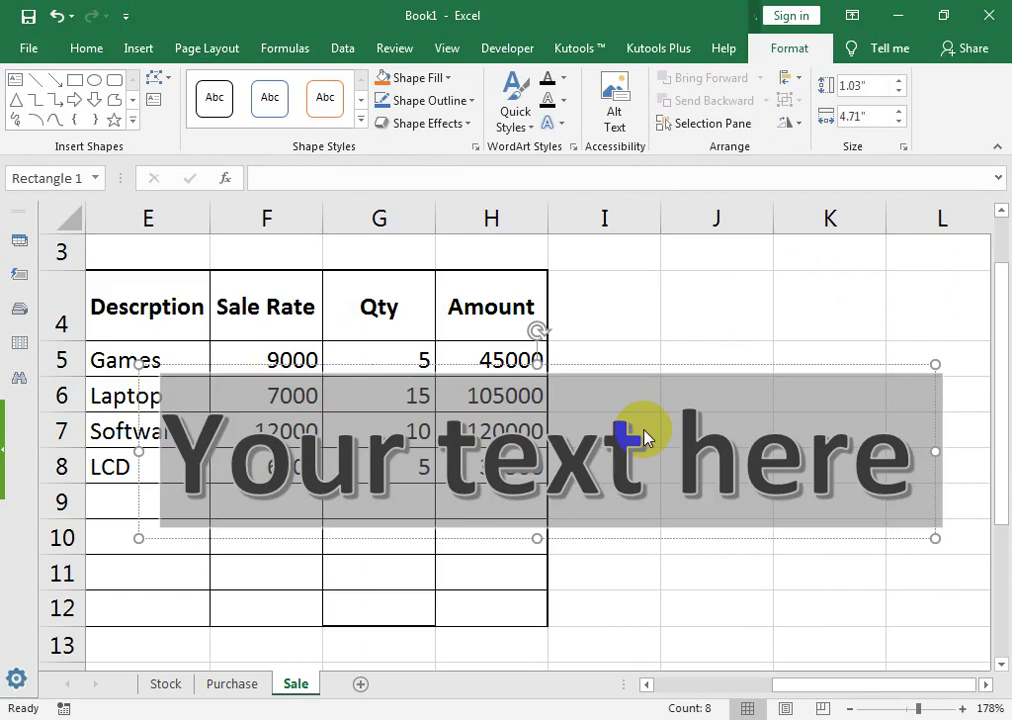
pyautogui.write('Sale')
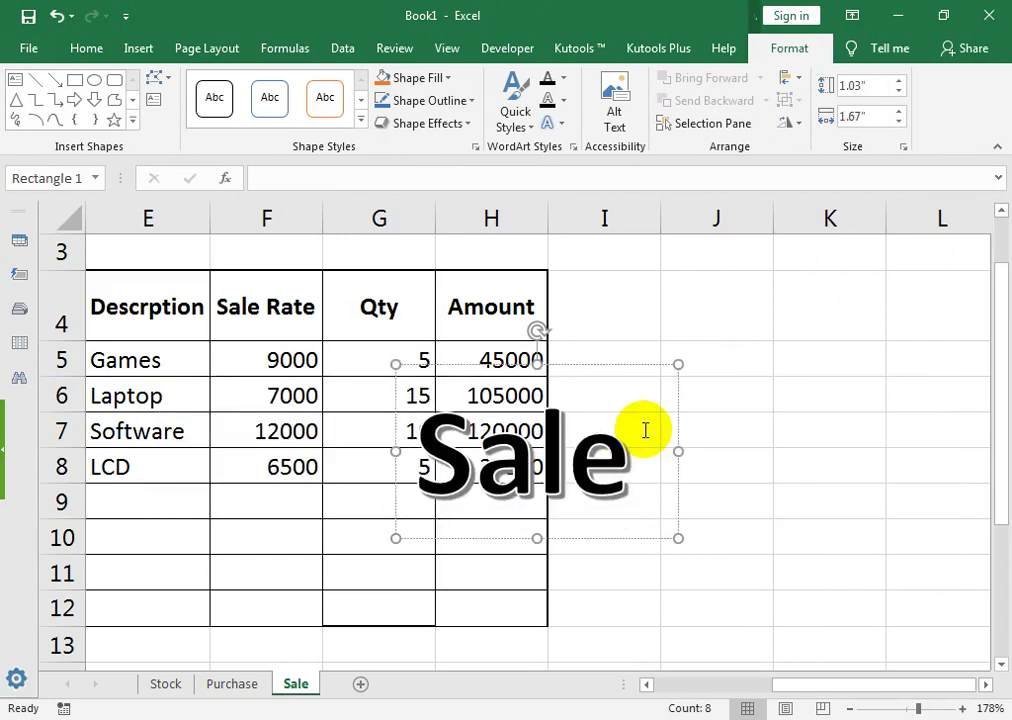
pyautogui.write(' Sheet')
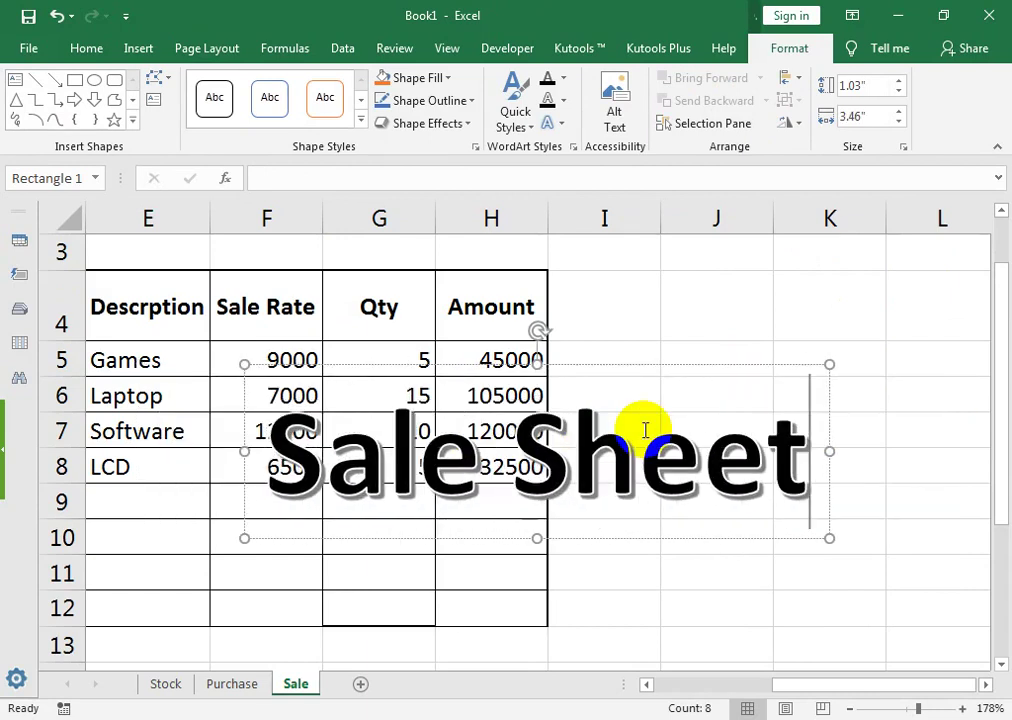
pyautogui.moveTo(784, 684); pyautogui.dragTo(673, 684)
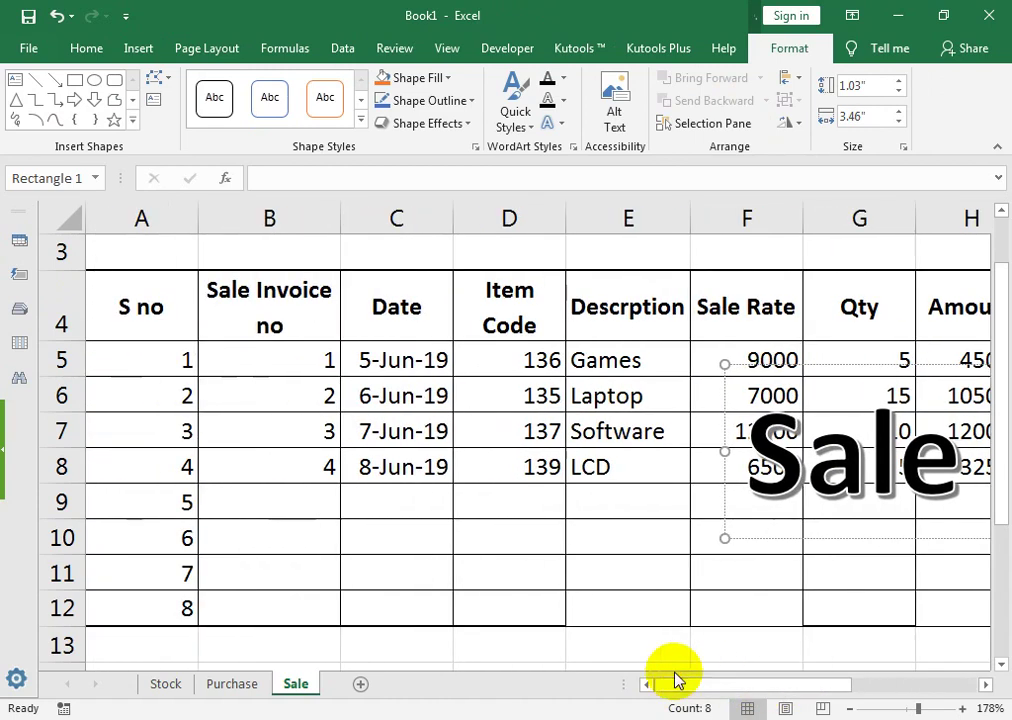
pyautogui.moveTo(856, 540); pyautogui.dragTo(227, 442)
# Apply the blue, hard-shadow WordArt style to the "Sale Sheet" title and set its text outline to the standard light blue
pyautogui.click(533, 125)
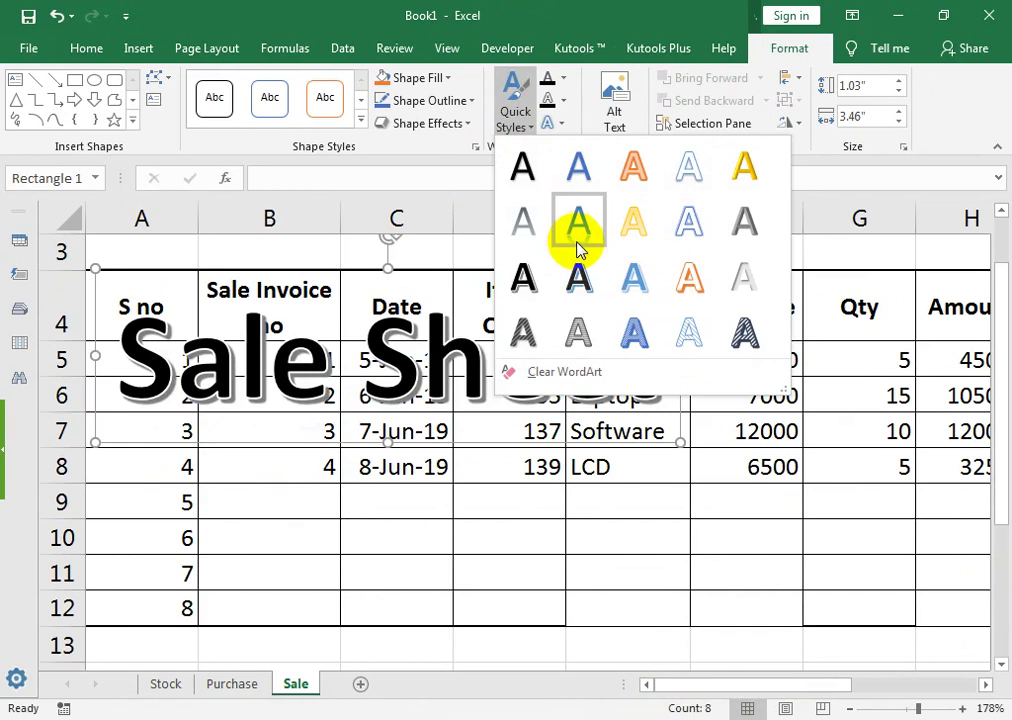
pyautogui.click(640, 280)
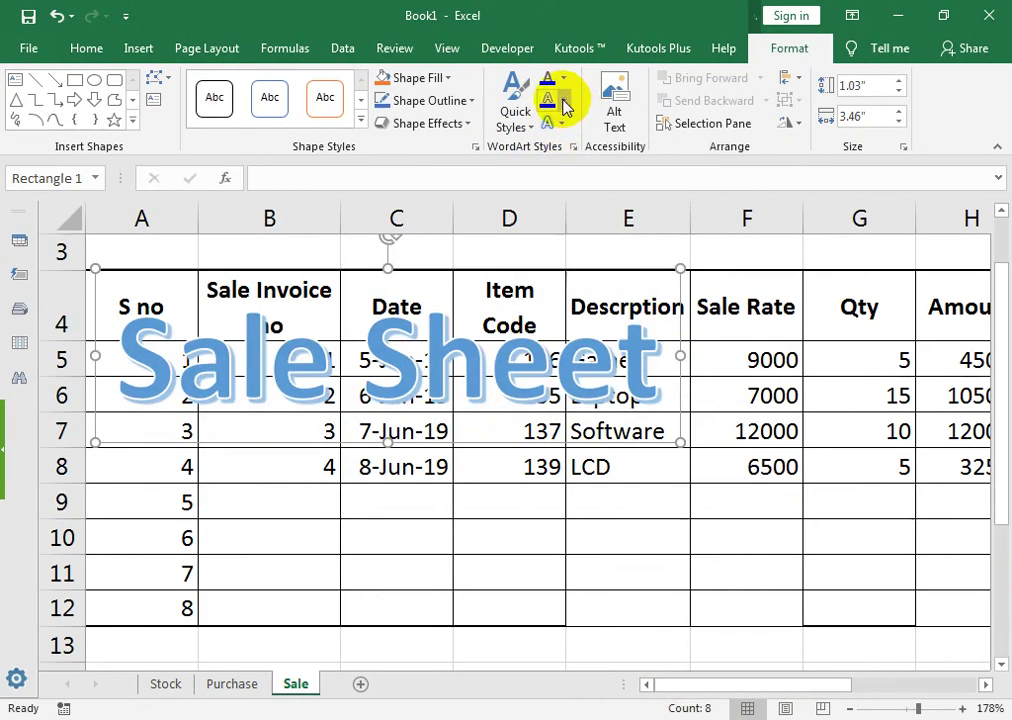
pyautogui.click(562, 100)
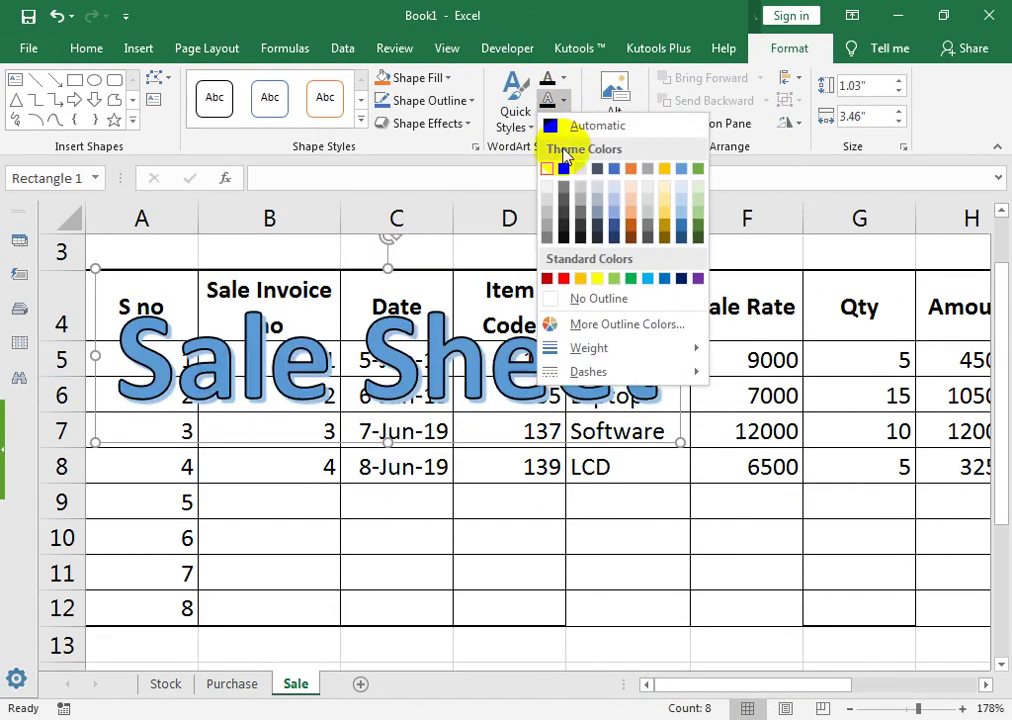
pyautogui.click(652, 285)
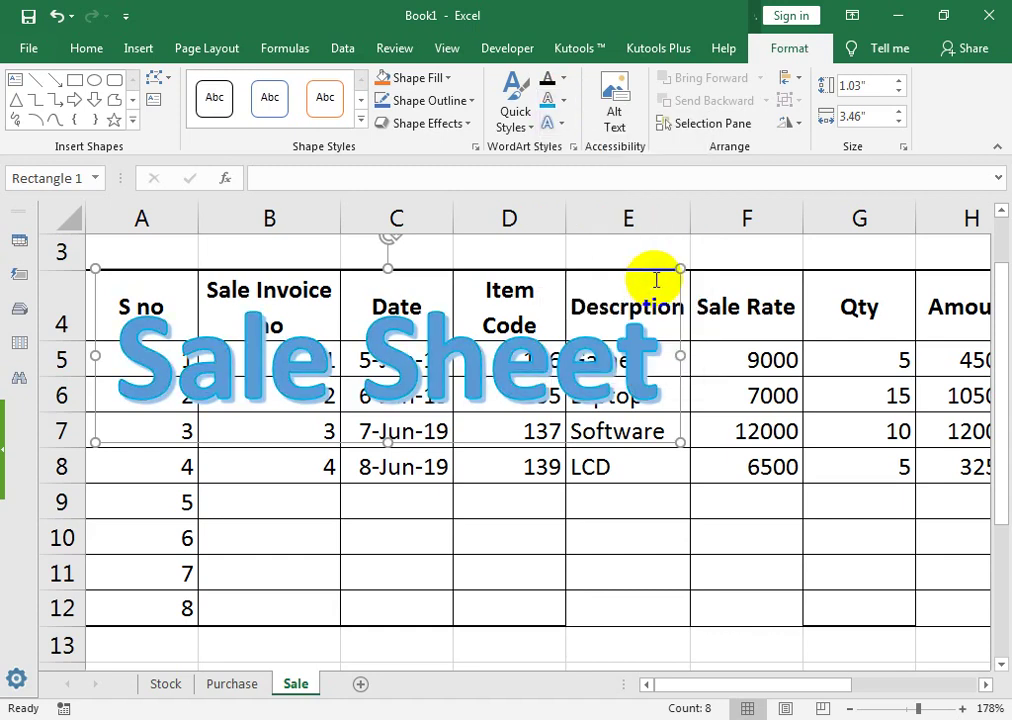
# Italicize the "Sale Sheet" title and move it up over rows 1 to 3 above the table
pyautogui.click(82, 50)
pyautogui.click(123, 115)
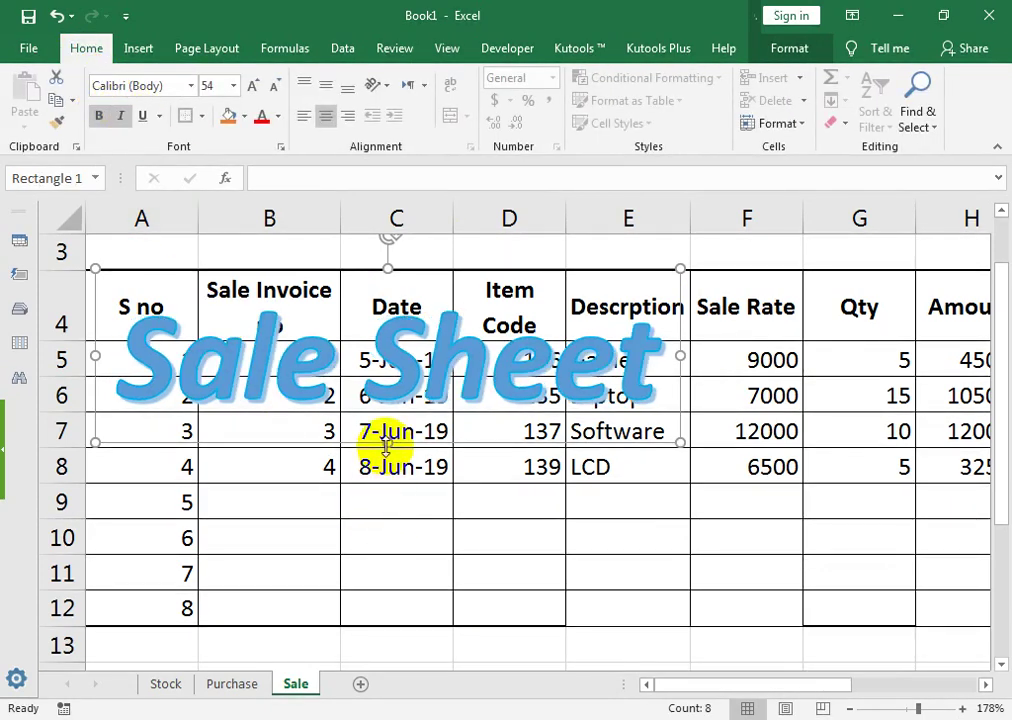
pyautogui.moveTo(373, 447); pyautogui.dragTo(457, 340)
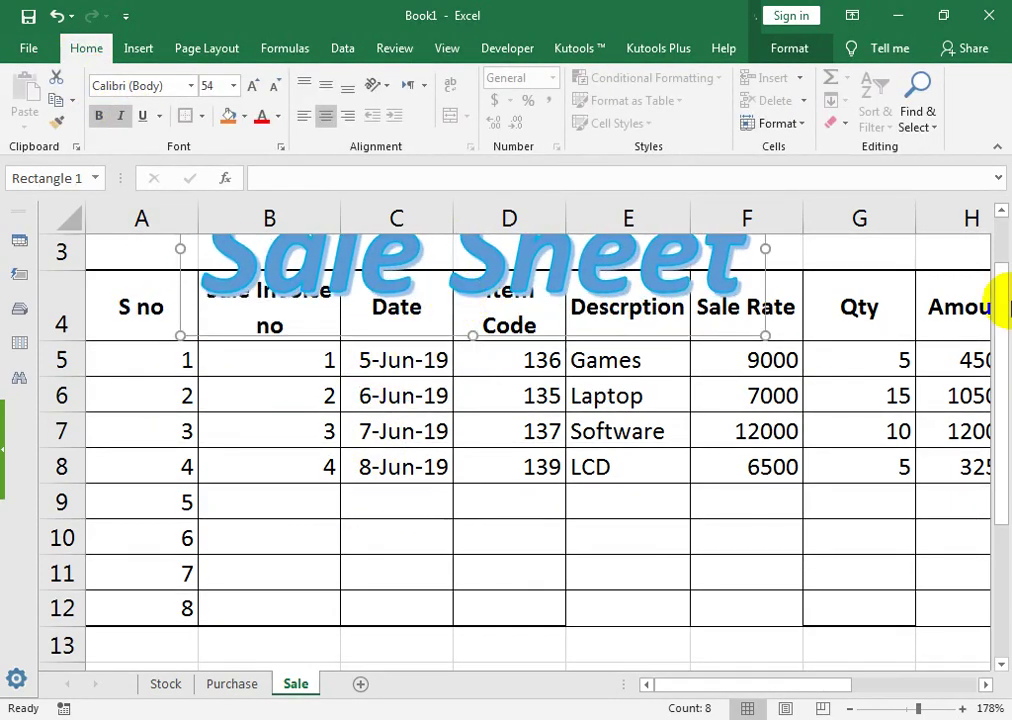
pyautogui.moveTo(1007, 304); pyautogui.dragTo(1005, 219)
pyautogui.moveTo(407, 406); pyautogui.dragTo(422, 340)
# Reduce the "Sale Sheet" title's font size to 28, remove its italics and deselect it
pyautogui.click(275, 88)
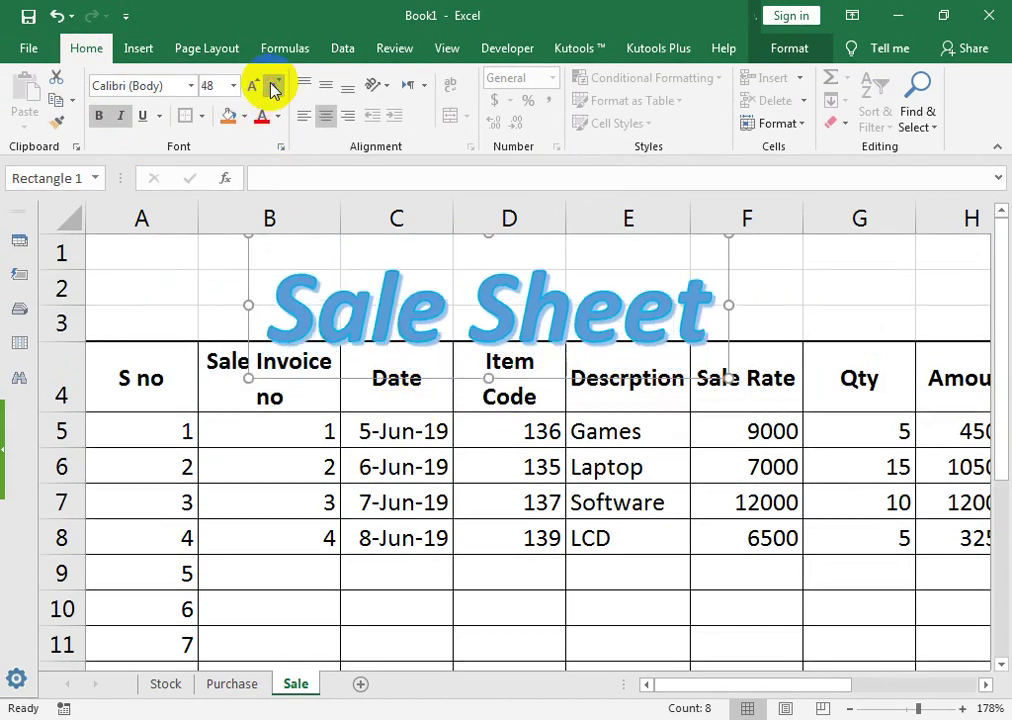
pyautogui.click(275, 88)
pyautogui.click(275, 88)
pyautogui.click(275, 88)
pyautogui.click(275, 88)
pyautogui.click(275, 88)
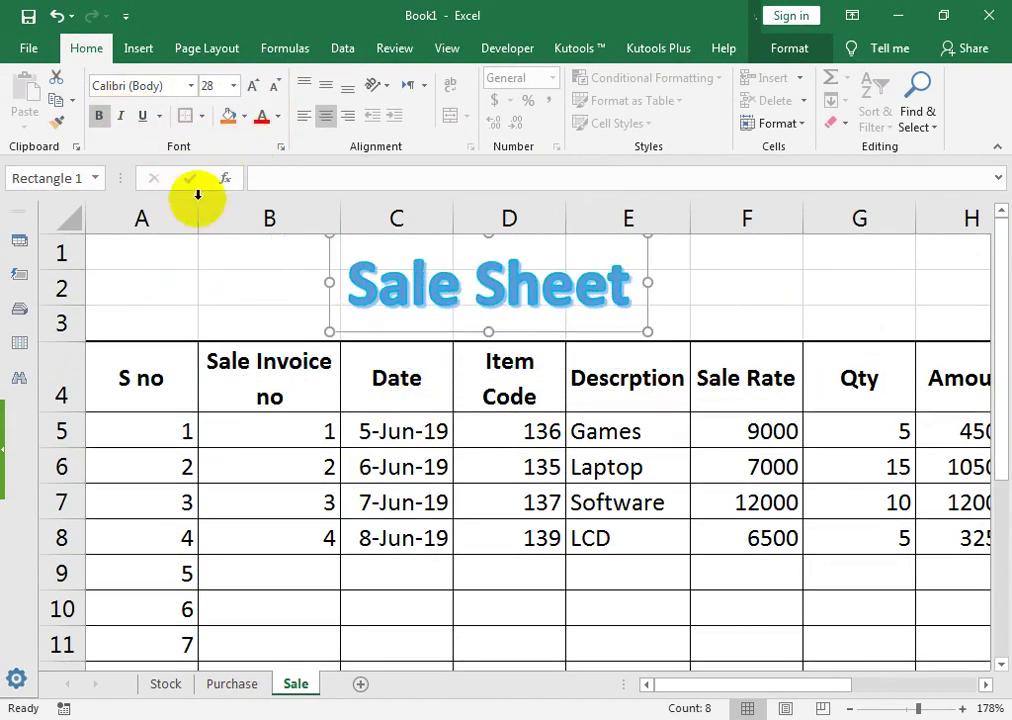
pyautogui.click(505, 385)
# Insert a black, shadowed WordArt title reading "Purchase Sheet" on the Purchase sheet
pyautogui.click(268, 686)
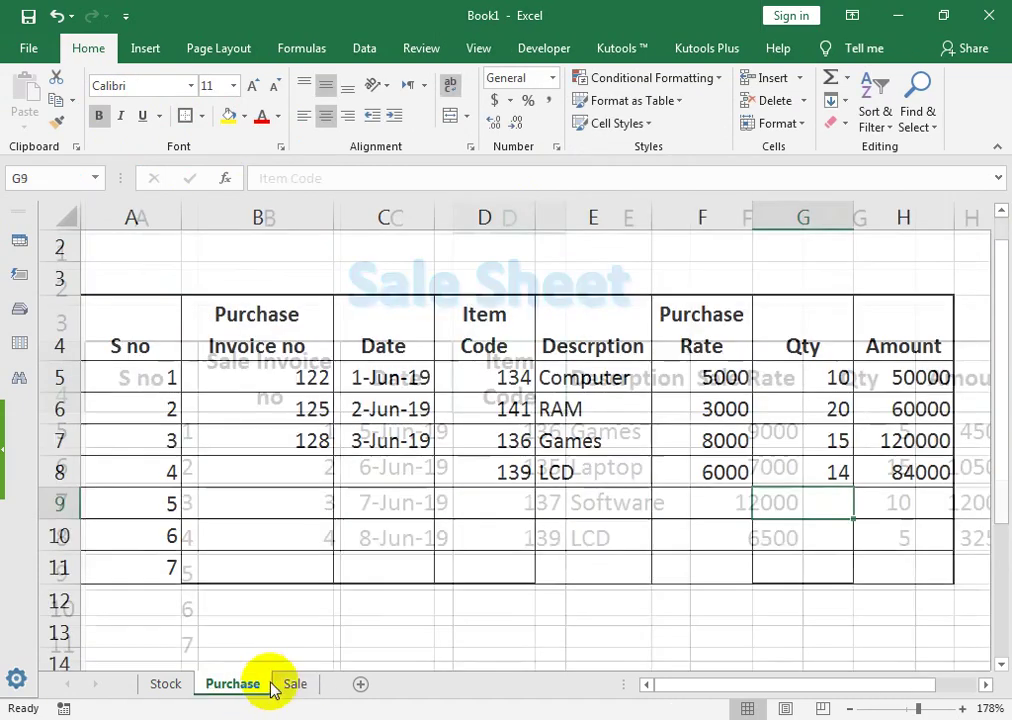
pyautogui.click(145, 48)
pyautogui.click(670, 138)
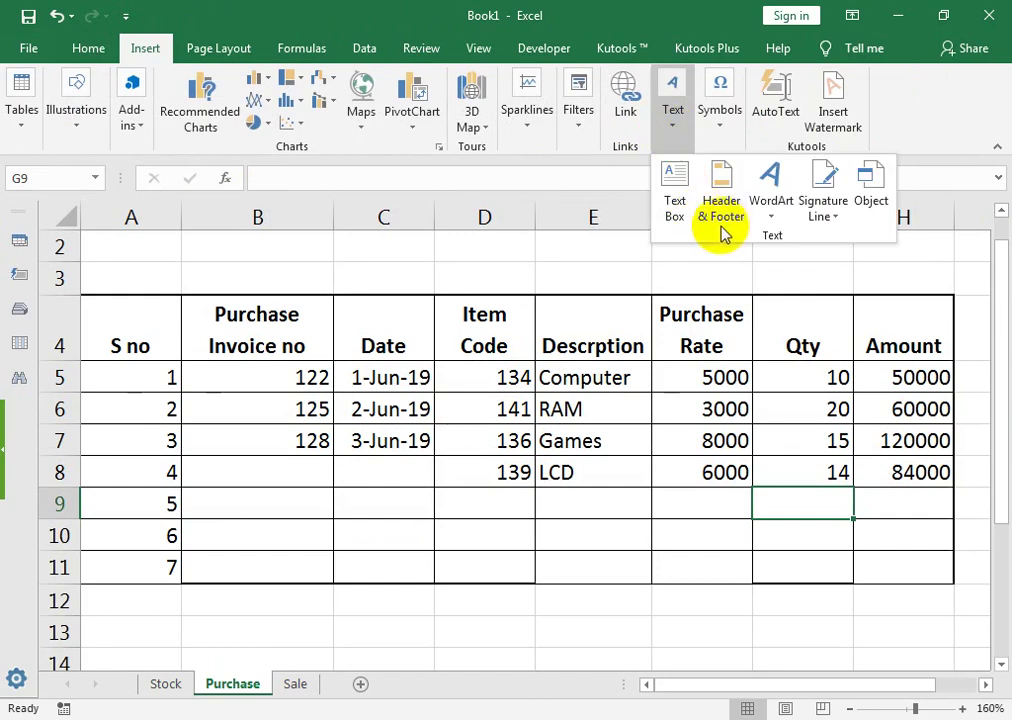
pyautogui.click(772, 200)
pyautogui.click(786, 380)
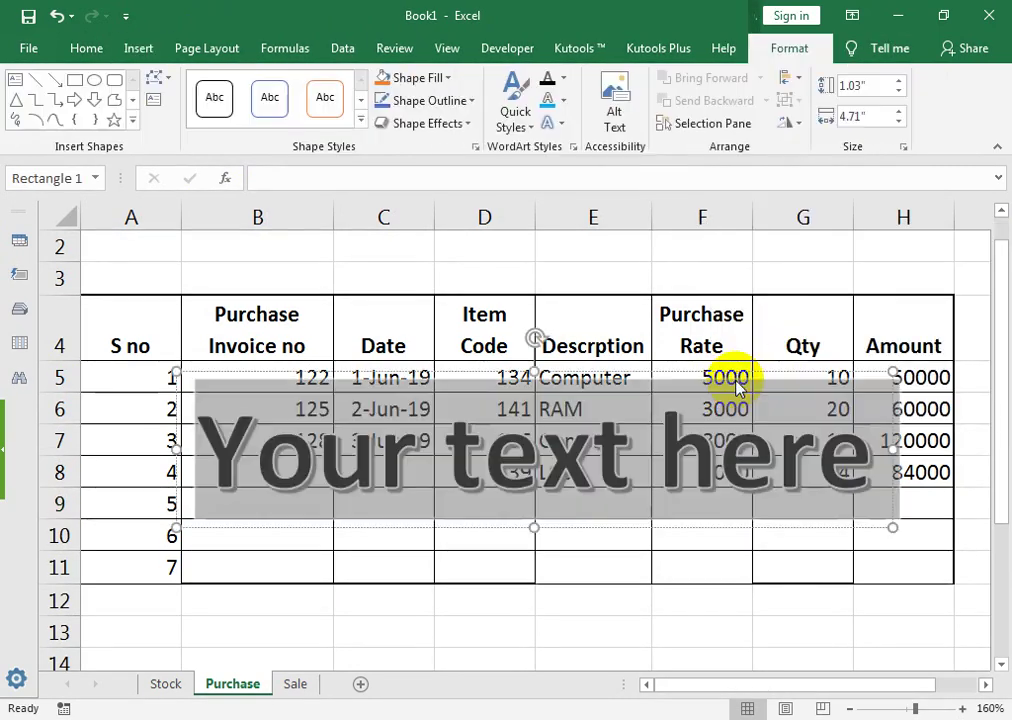
pyautogui.write('Purcha')
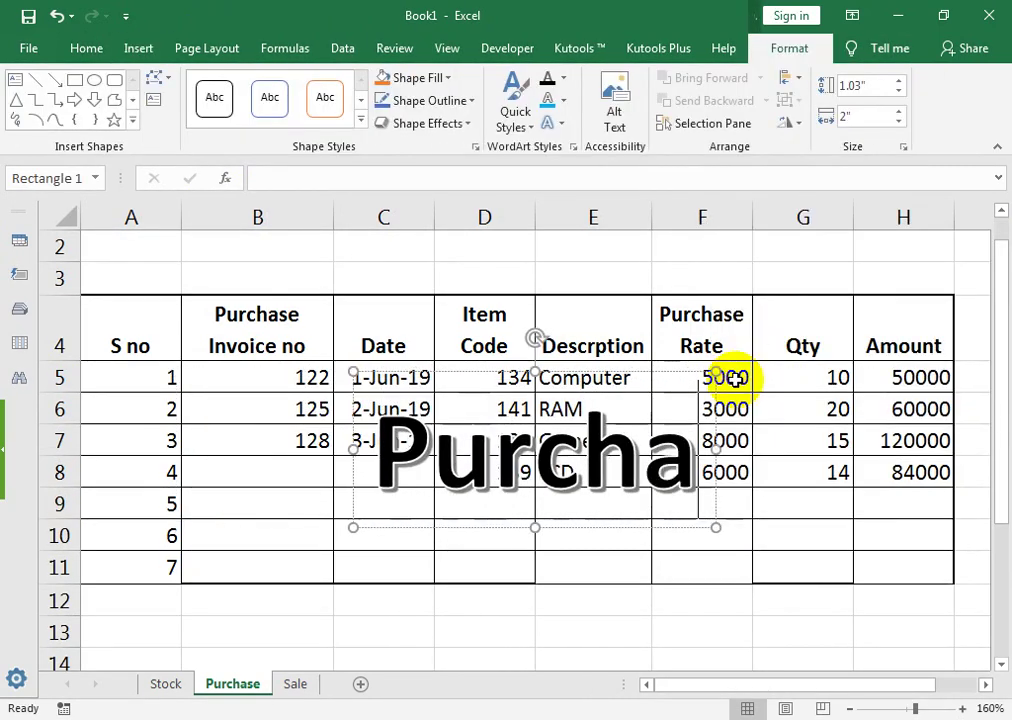
pyautogui.write('se SHeet')
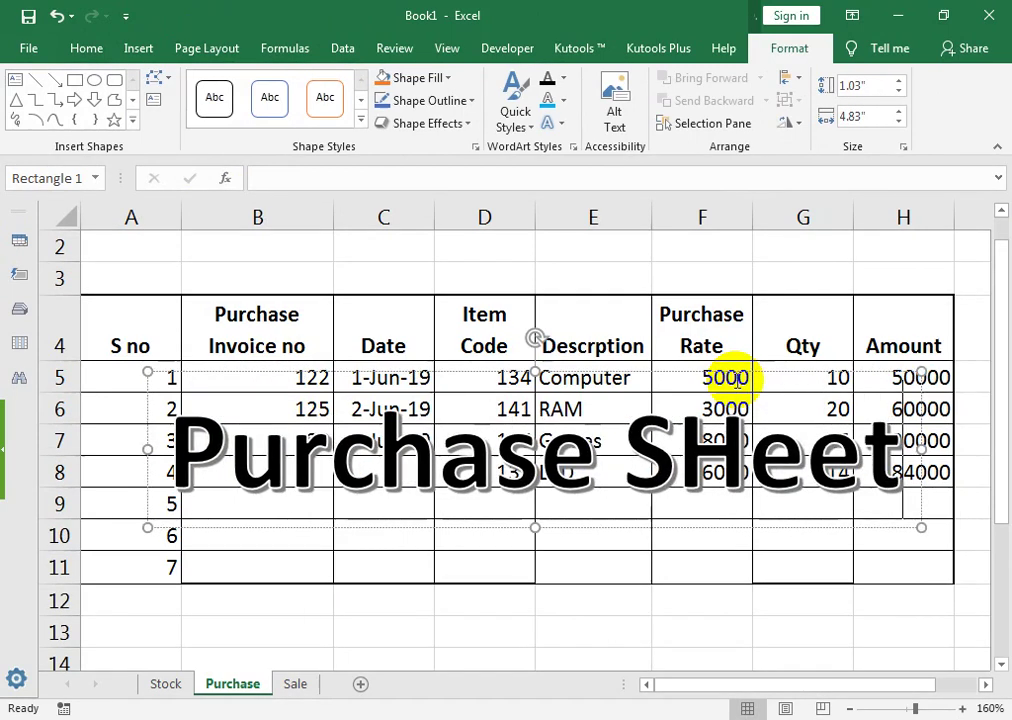
pyautogui.press('BackSpace')
pyautogui.press('BackSpace')
pyautogui.press('BackSpace')
pyautogui.press('BackSpace')
pyautogui.write('heet')
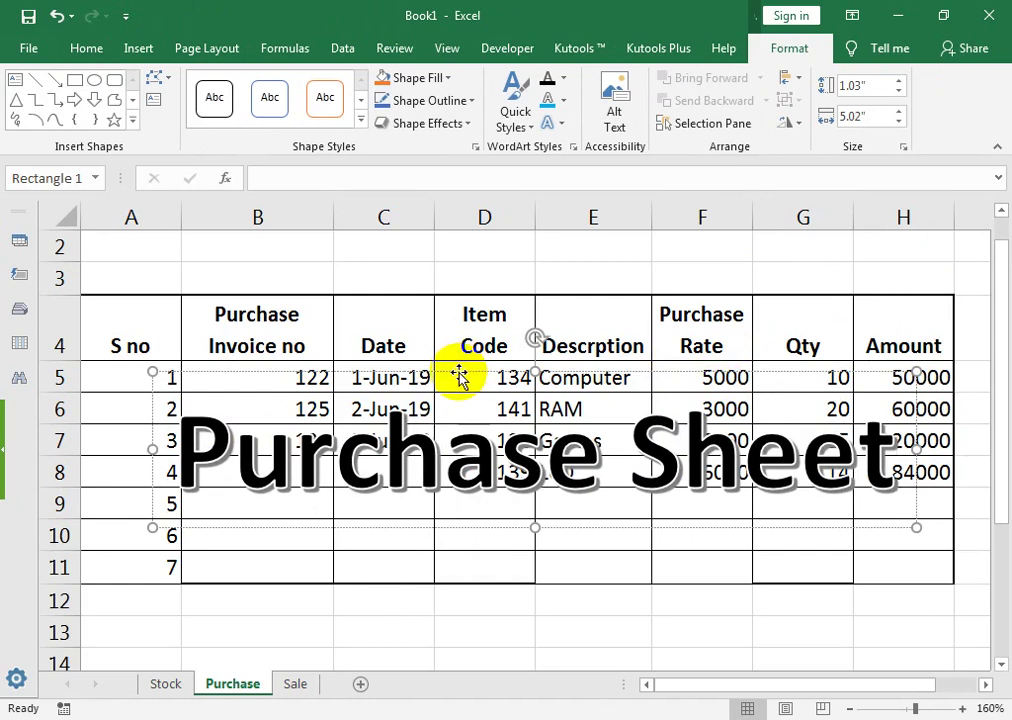
# Move the "Purchase Sheet" title up above the table and reduce its font size to 36
pyautogui.moveTo(459, 375); pyautogui.dragTo(452, 251)
pyautogui.moveTo(461, 410); pyautogui.dragTo(461, 362)
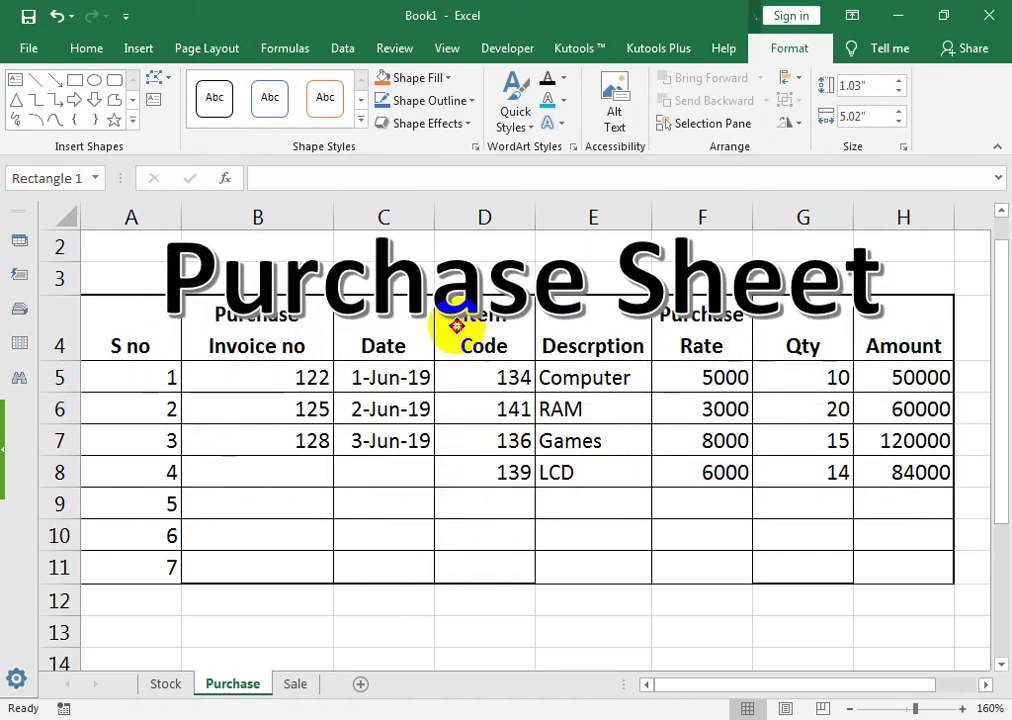
pyautogui.click(86, 48)
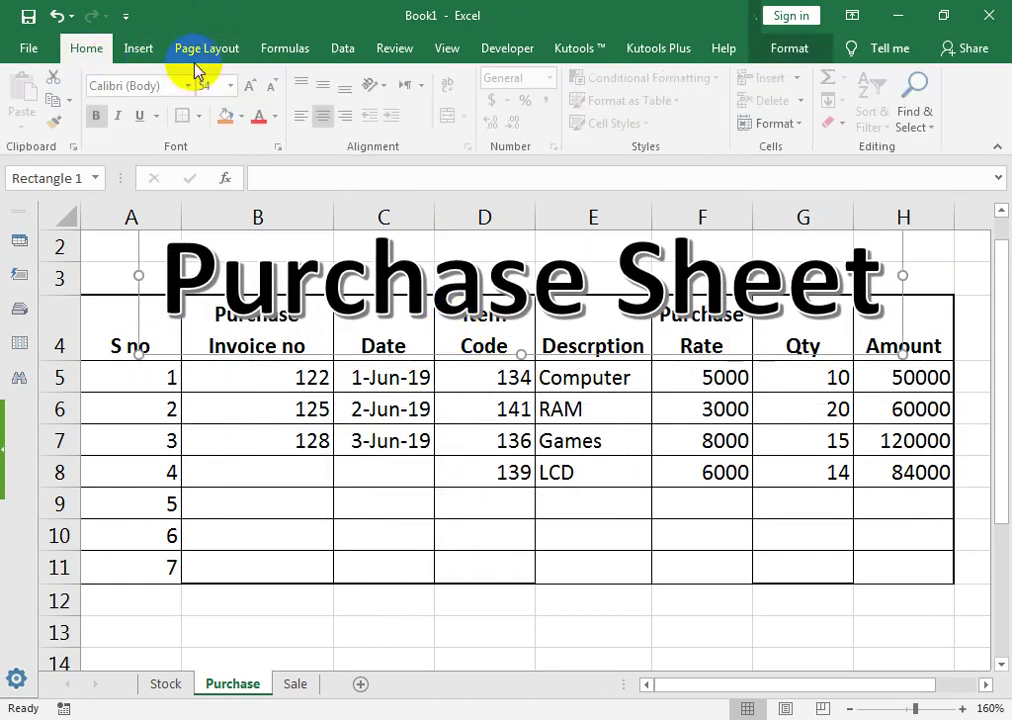
pyautogui.click(274, 86)
pyautogui.click(274, 86)
pyautogui.click(274, 86)
pyautogui.click(274, 86)
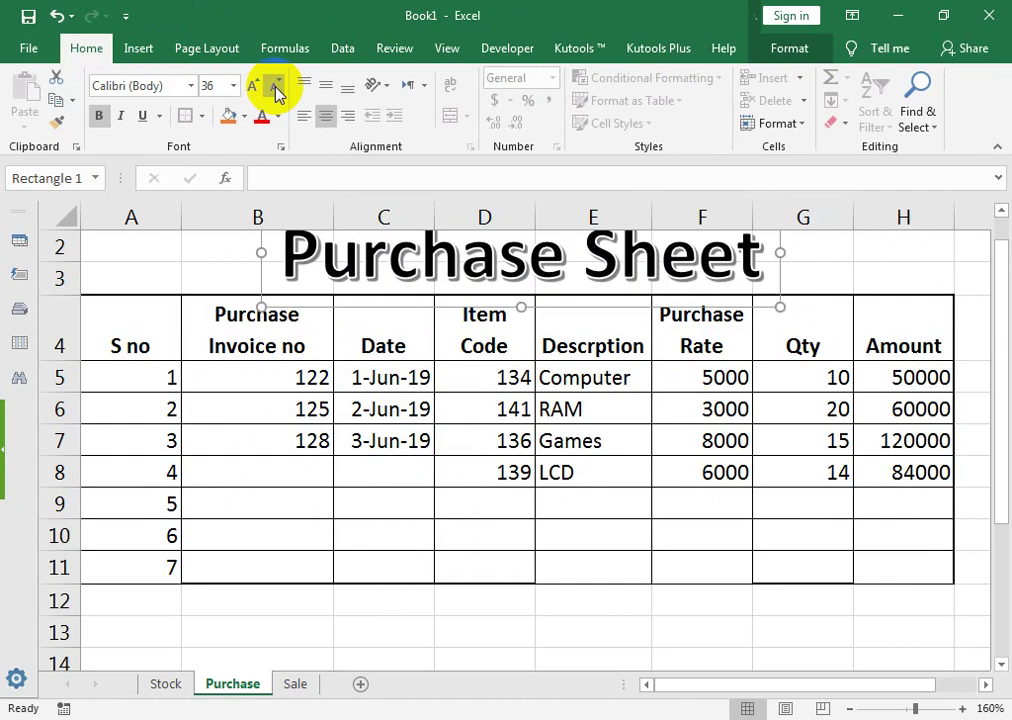
# Apply the blue, hard-shadow WordArt style with a standard light blue text outline to the "Purchase Sheet" title, then deselect it
pyautogui.click(792, 48)
pyautogui.click(516, 115)
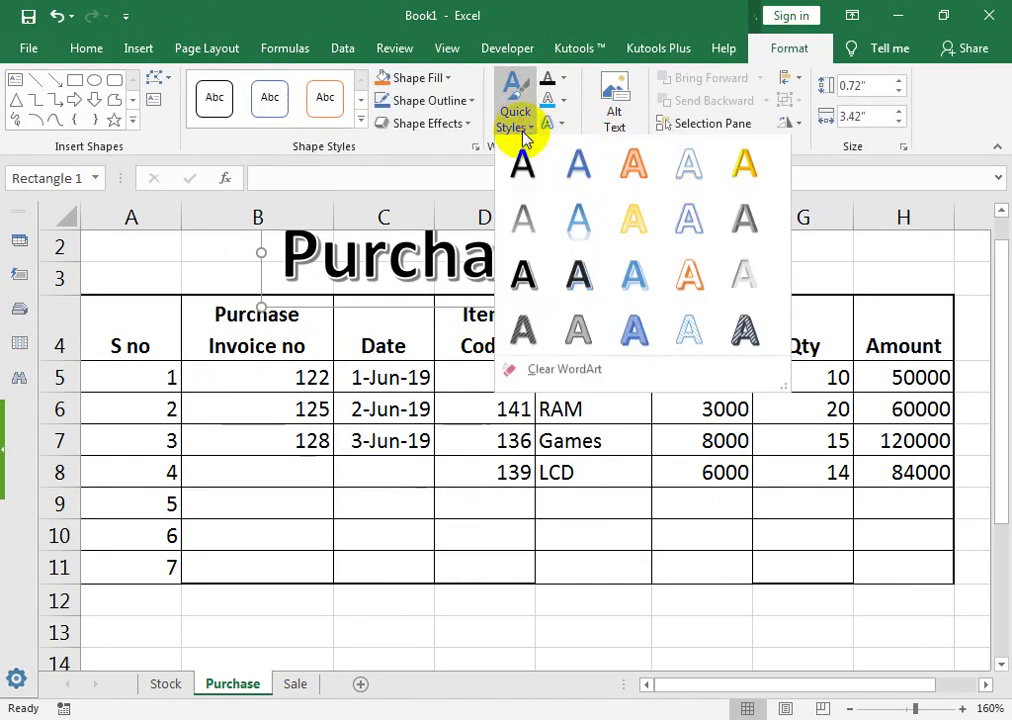
pyautogui.click(635, 280)
pyautogui.click(563, 100)
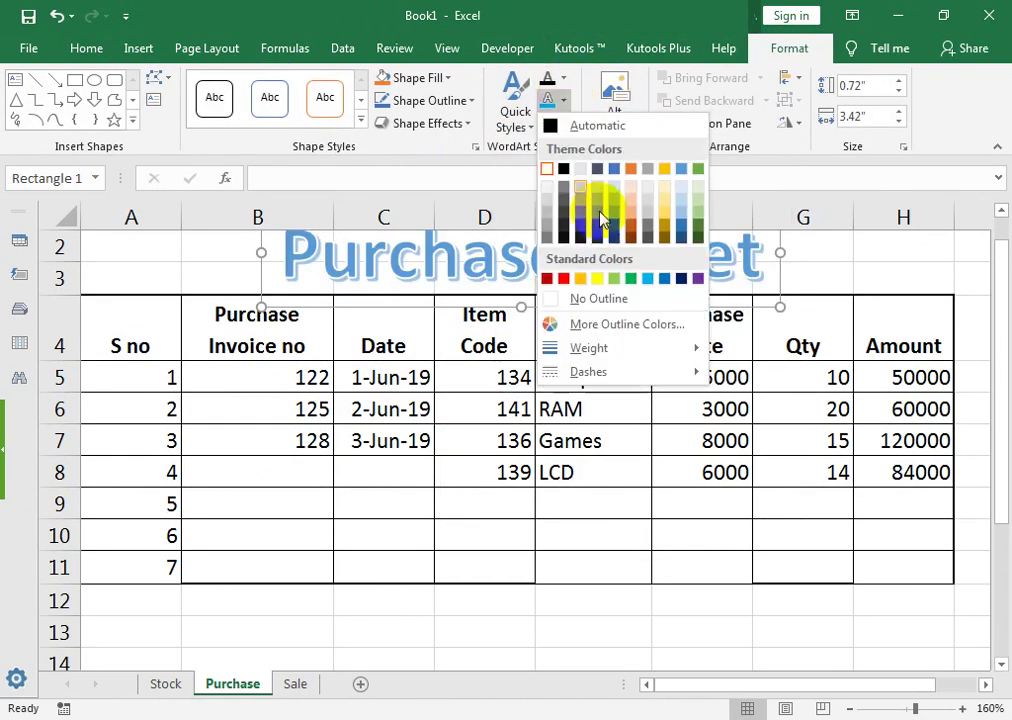
pyautogui.click(651, 278)
pyautogui.moveTo(998, 323); pyautogui.dragTo(1008, 253)
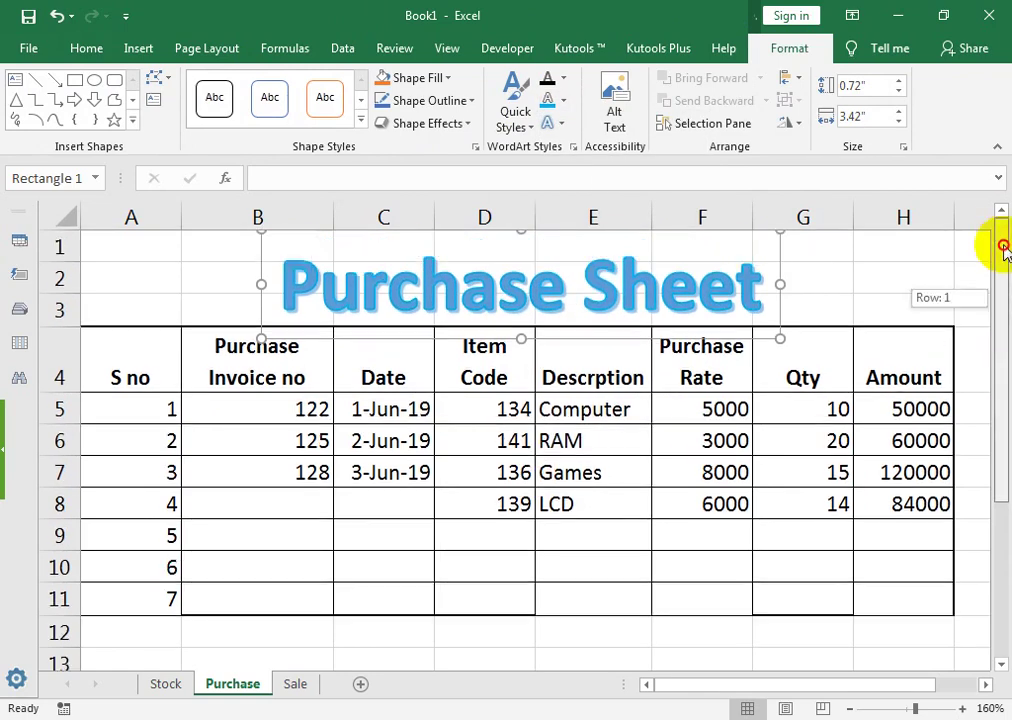
pyautogui.click(371, 558)
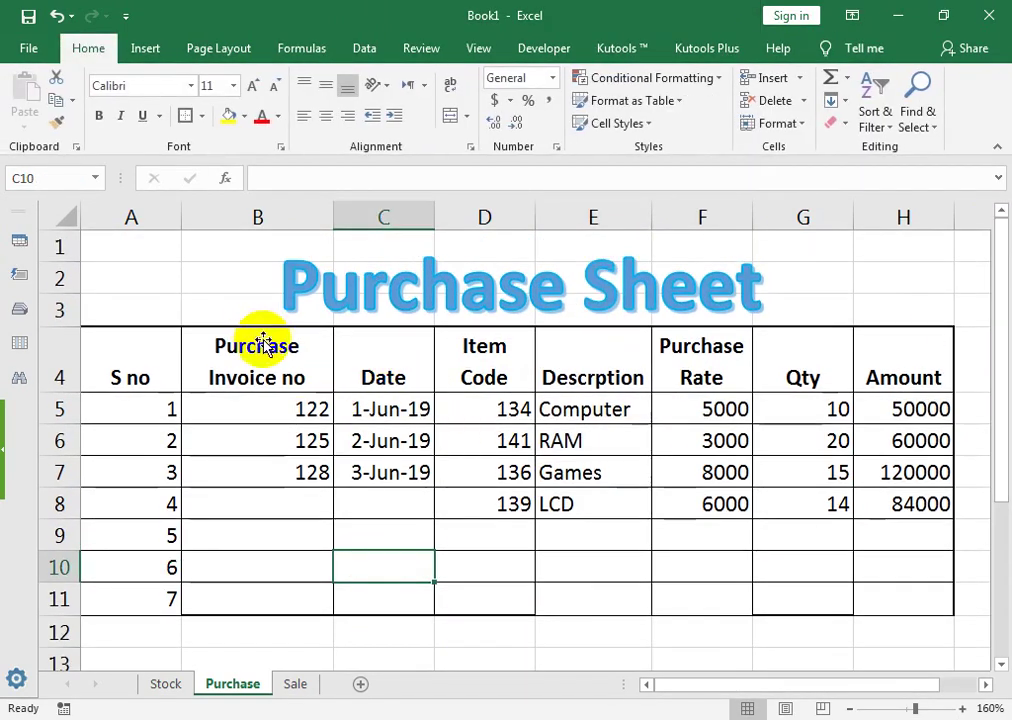
# Begin a SUMIF formula in Purchase QTY cell E5 of the Stock sheet, using Purchase!D4:G11 as its range argument
pyautogui.click(168, 690)
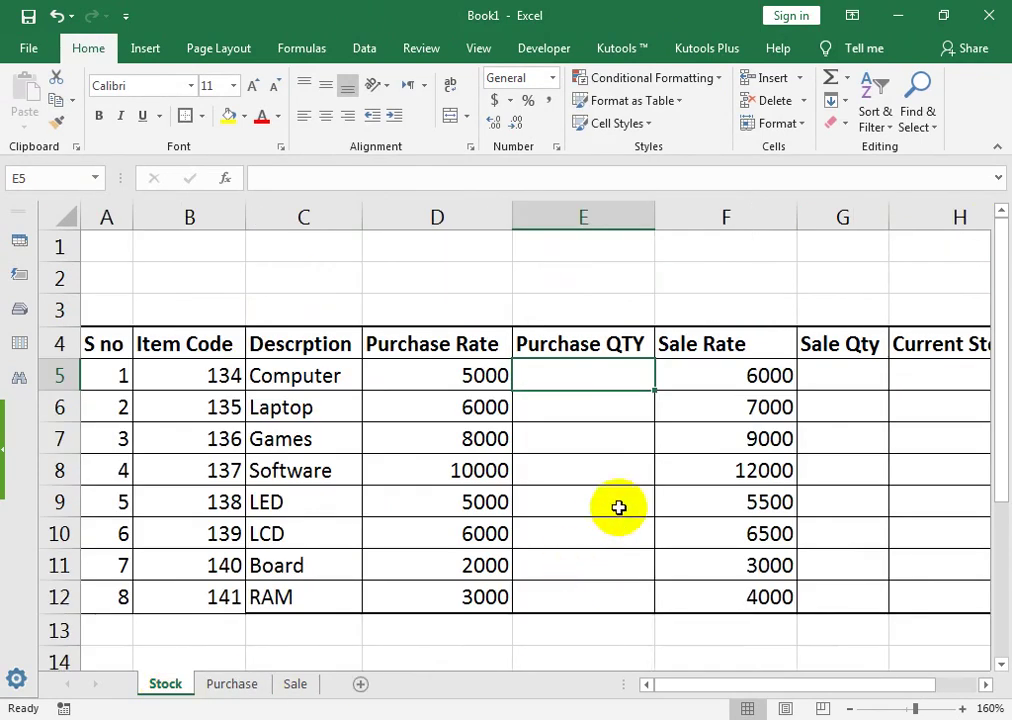
pyautogui.write('=sm')
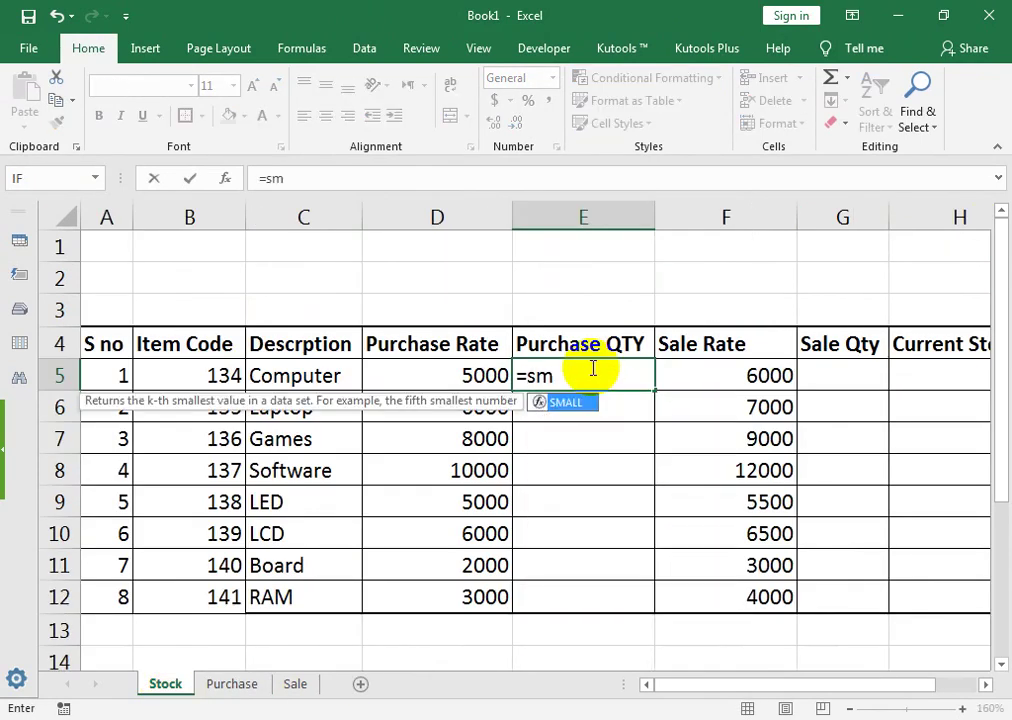
pyautogui.press('BackSpace')
pyautogui.write('umi')
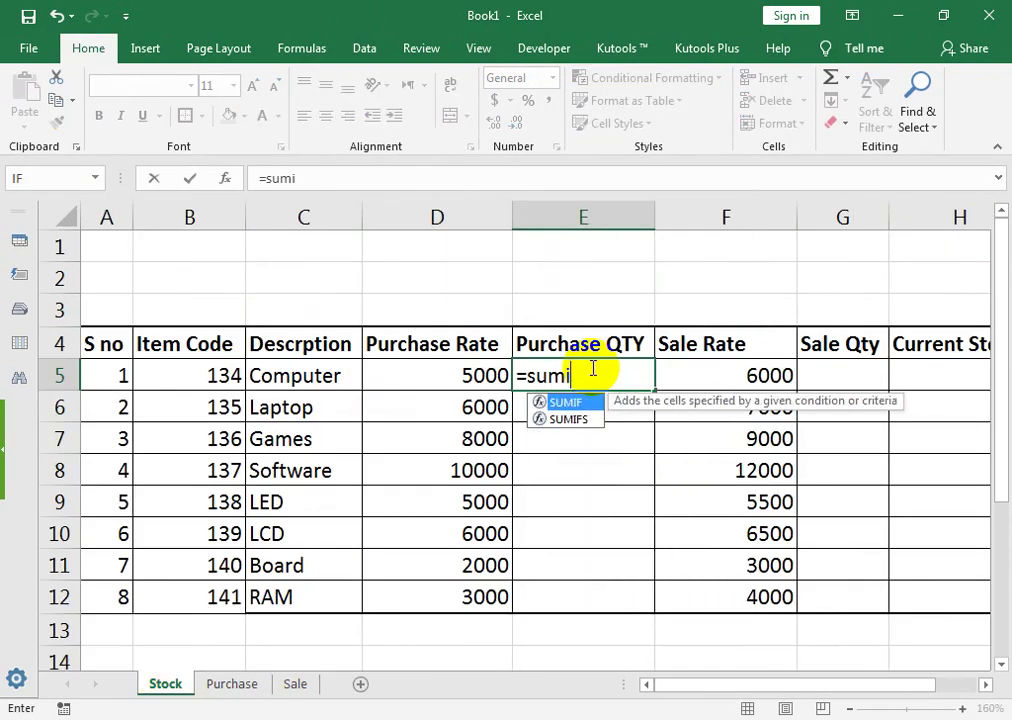
pyautogui.write('f')
pyautogui.press('Tab')
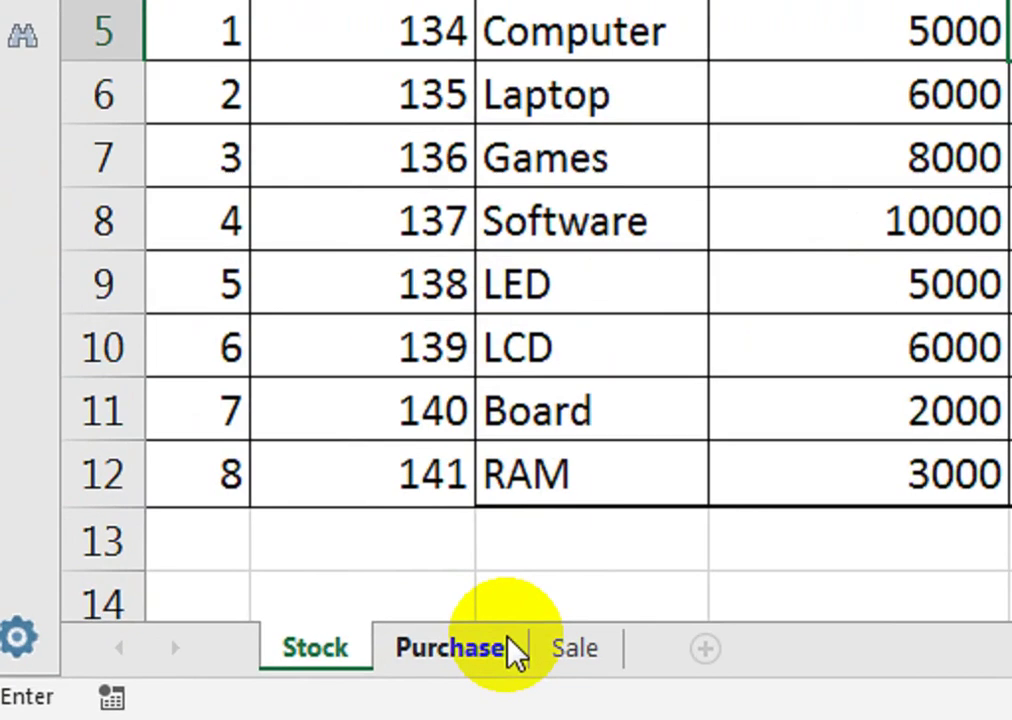
pyautogui.click(505, 648)
pyautogui.moveTo(482, 376); pyautogui.dragTo(752, 591)
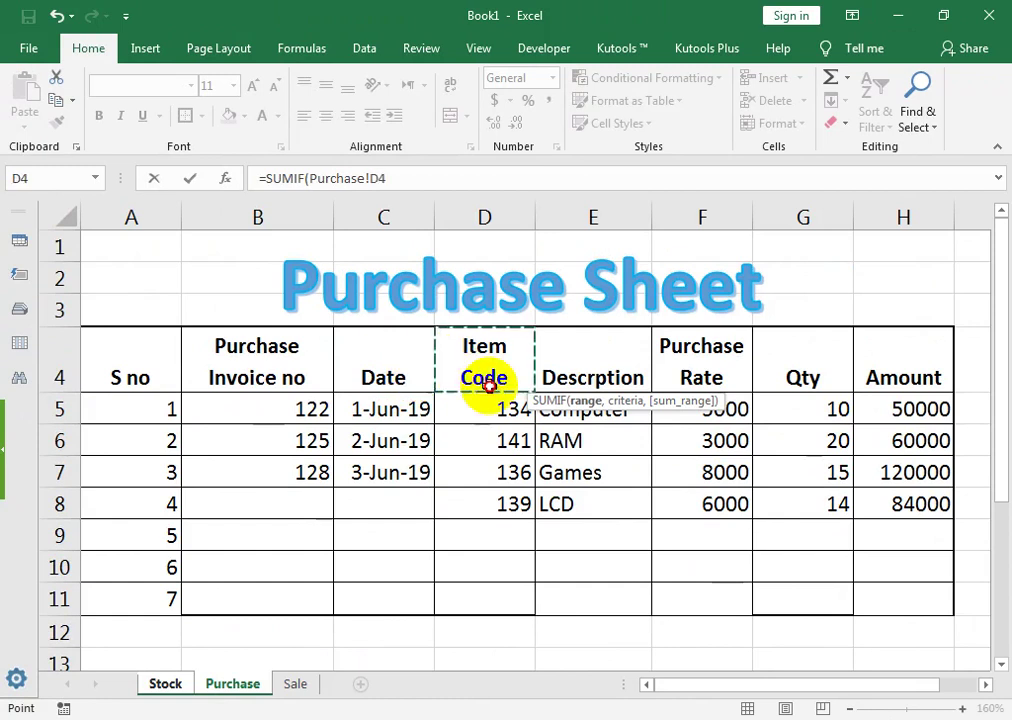
pyautogui.write(',')
pyautogui.click(492, 398)
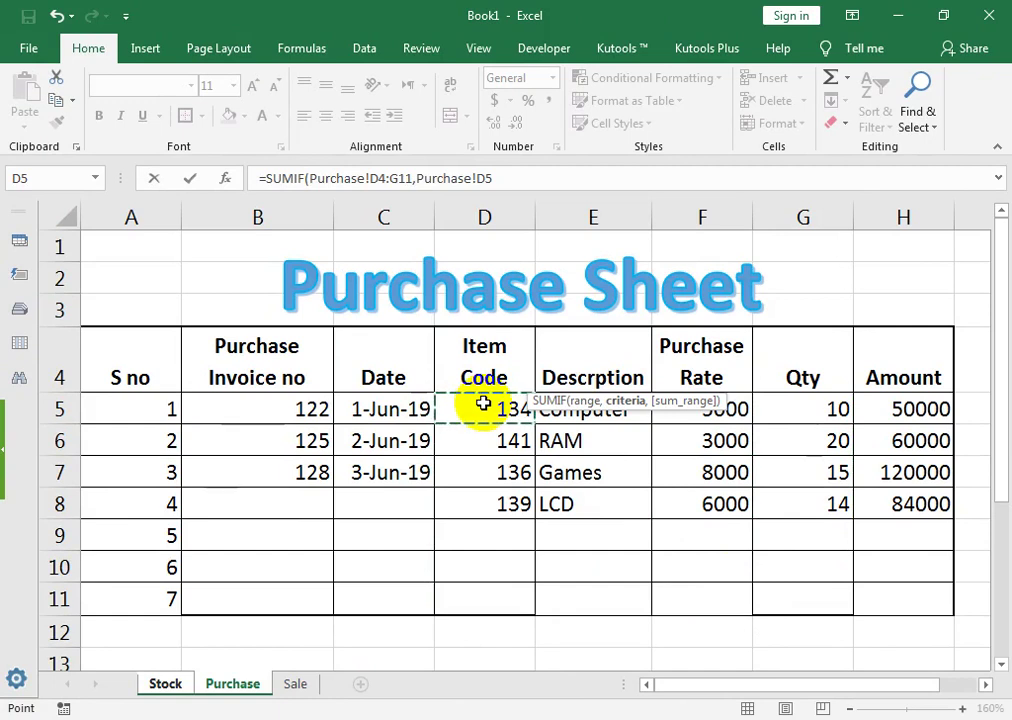
pyautogui.write(',Purchase!')
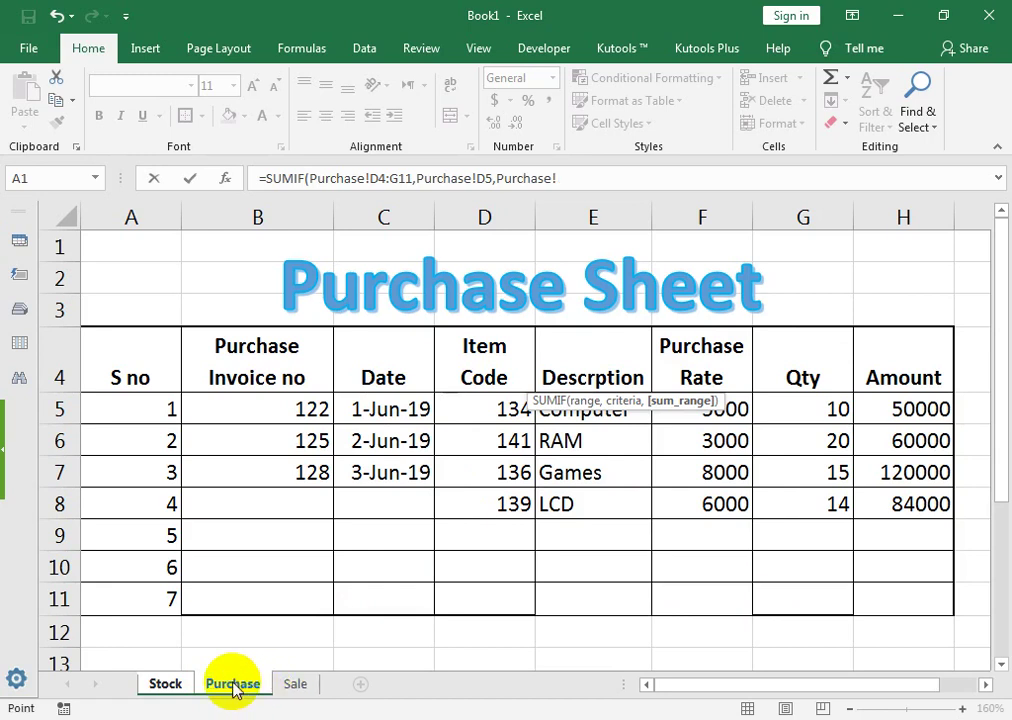
pyautogui.moveTo(416, 178); pyautogui.dragTo(581, 184)
pyautogui.press('BackSpace')
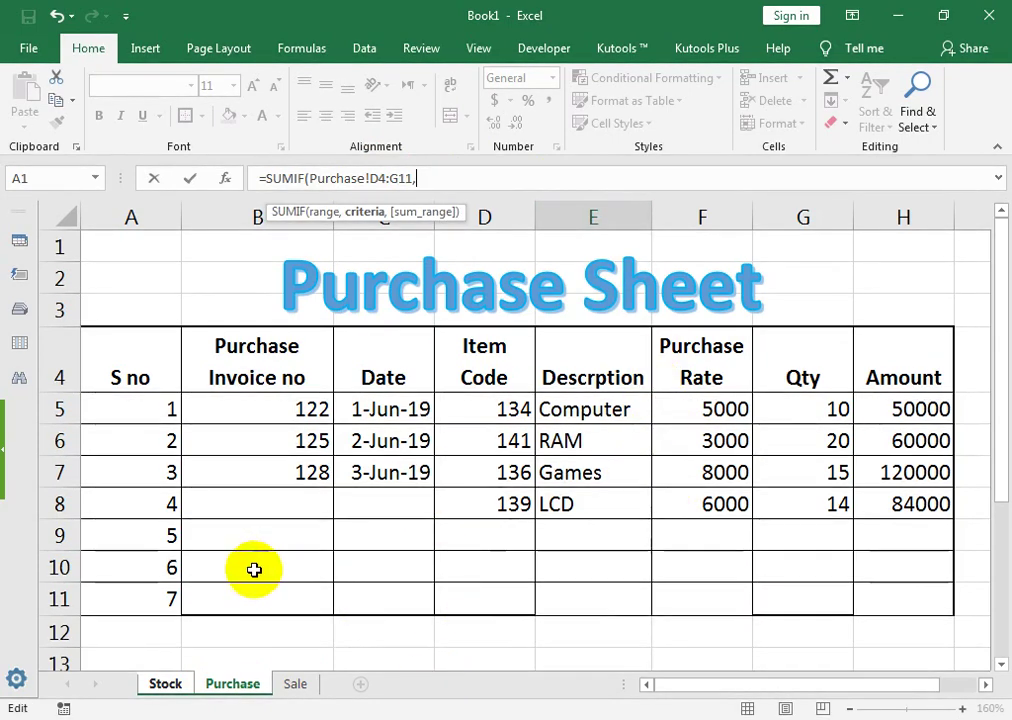
# Complete the SUMIF formula in Stock cell E5 with Stock!B5 as the criteria and Purchase!G5:G11 as the sum range
pyautogui.click(172, 686)
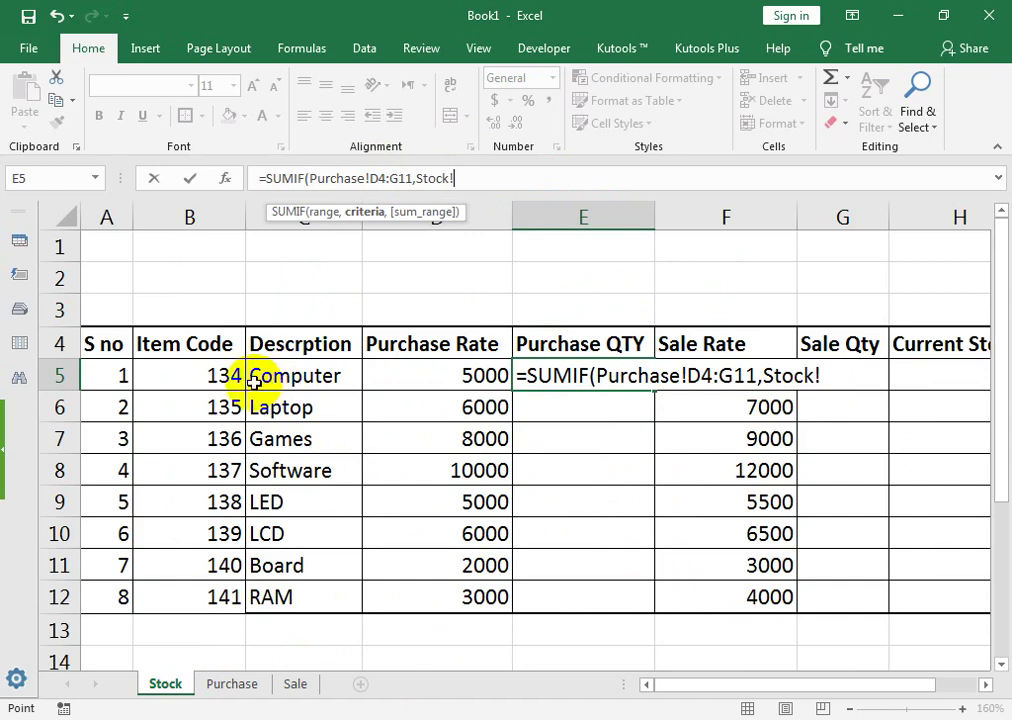
pyautogui.click(210, 375)
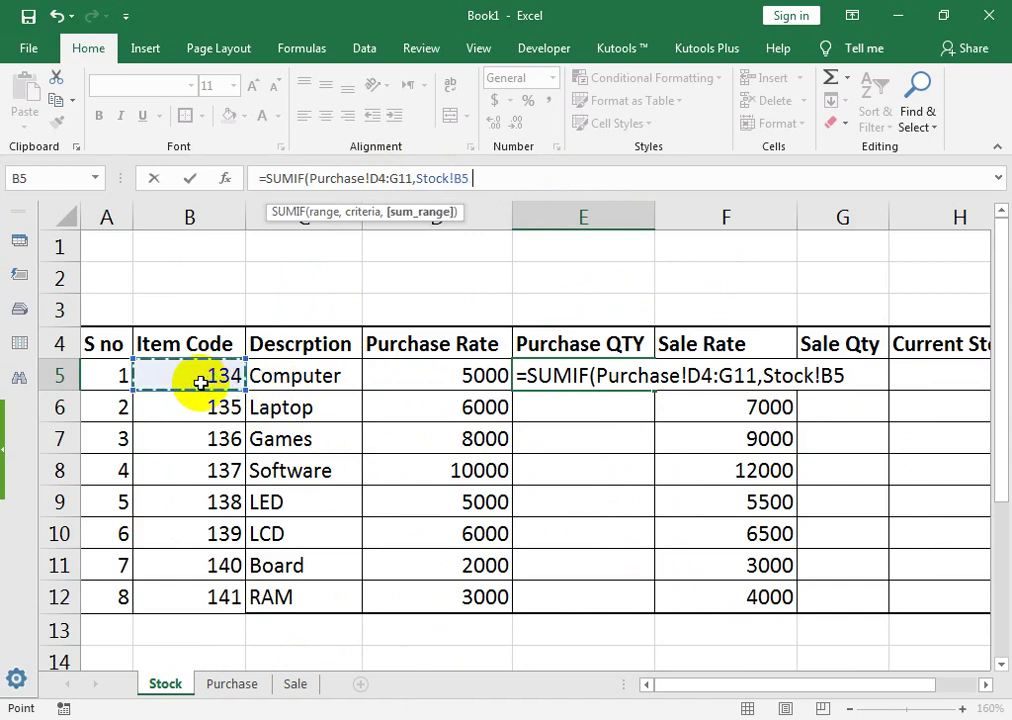
pyautogui.write(',')
pyautogui.click(245, 686)
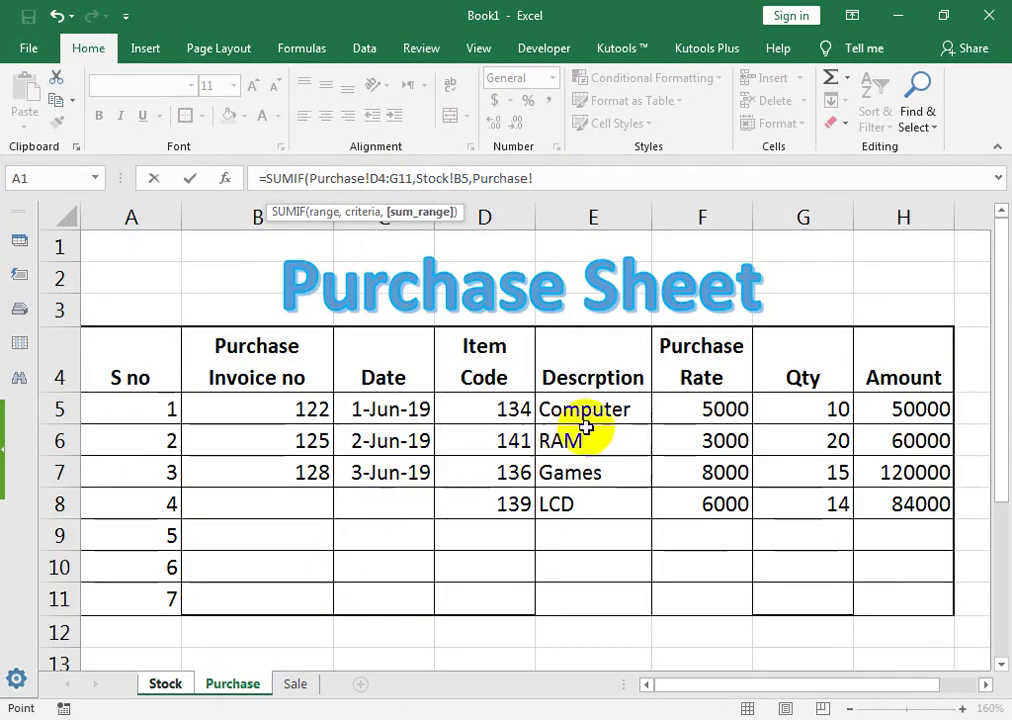
pyautogui.moveTo(810, 409); pyautogui.dragTo(824, 596)
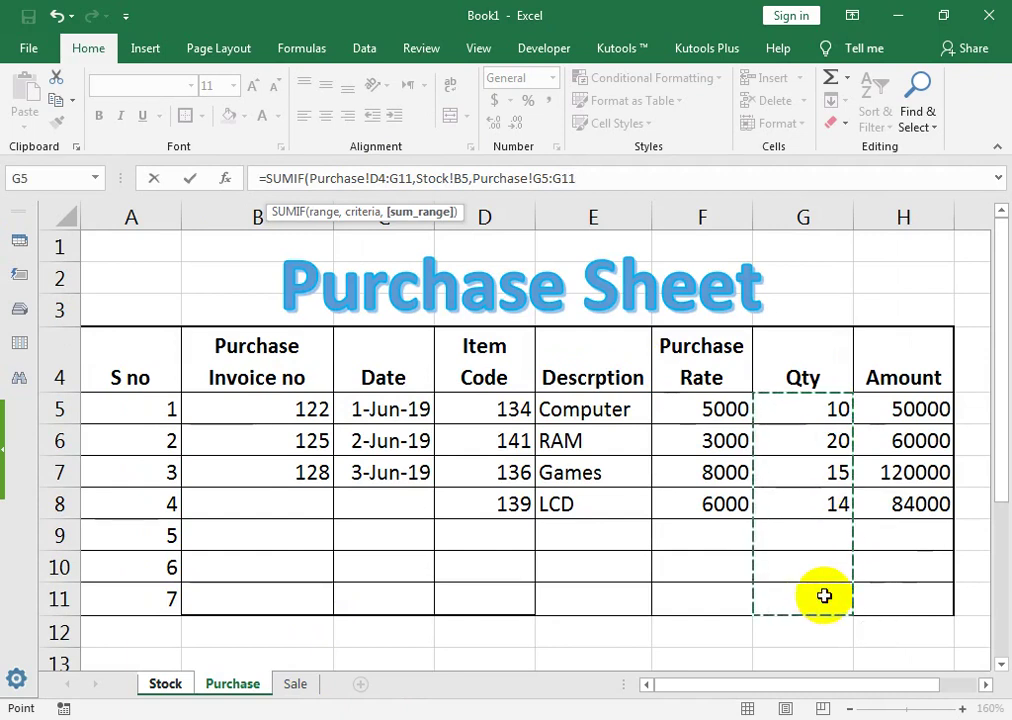
pyautogui.write(')')
pyautogui.press('Return')
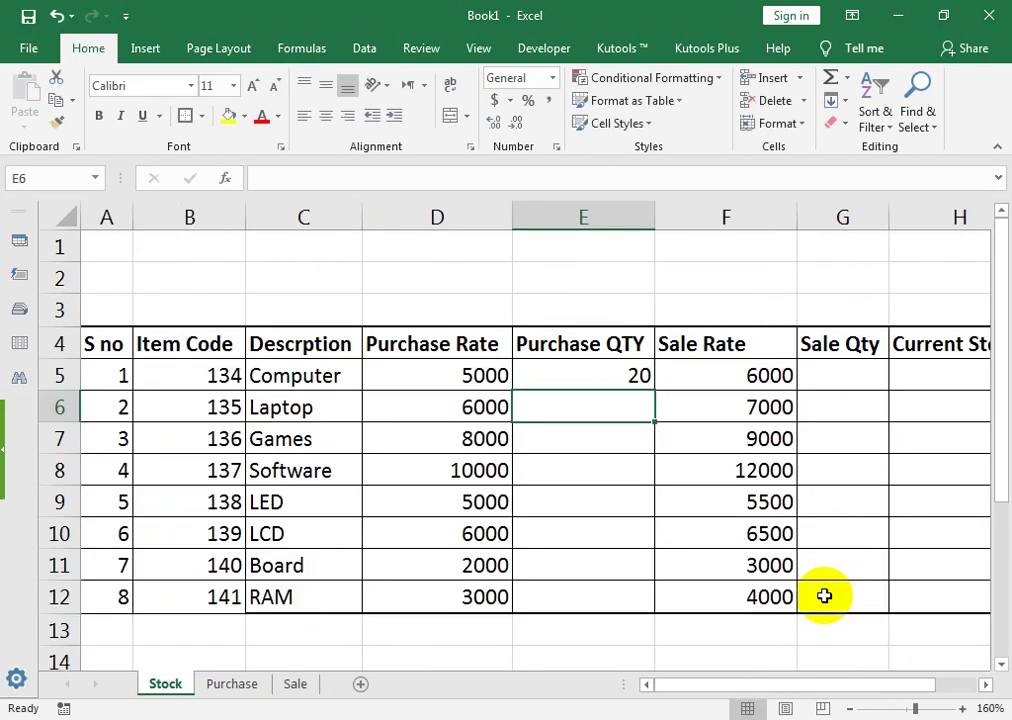
# Lock the row references in E5's SUMIF formula, making its ranges Purchase!D$4:G$11 and Purchase!G$5:G$11
pyautogui.click(579, 380)
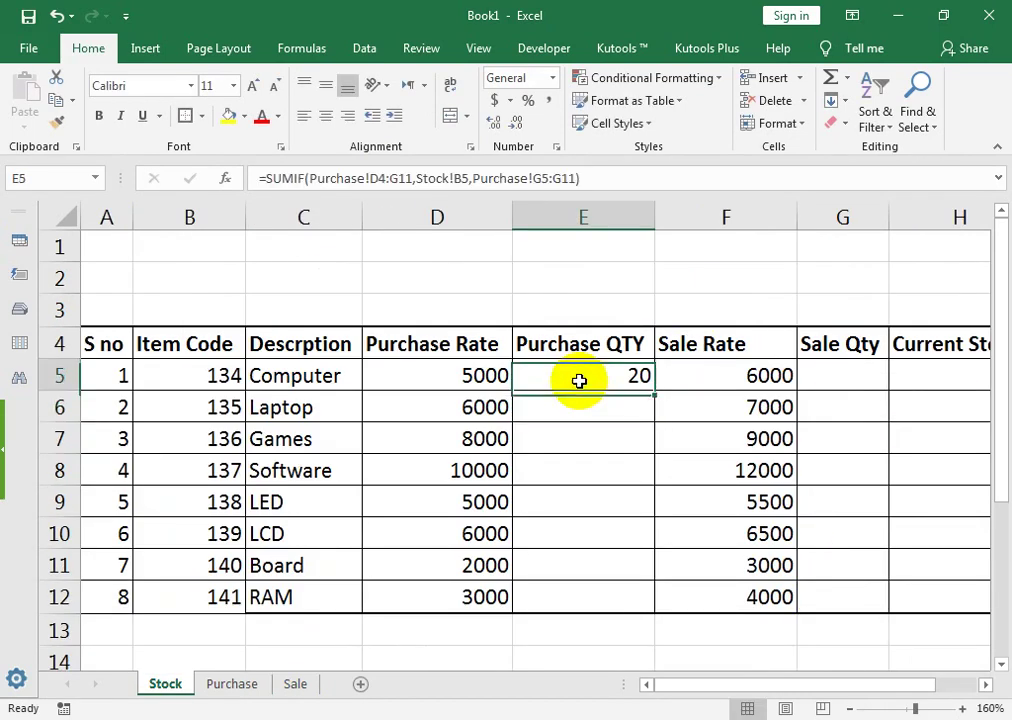
pyautogui.click(380, 178)
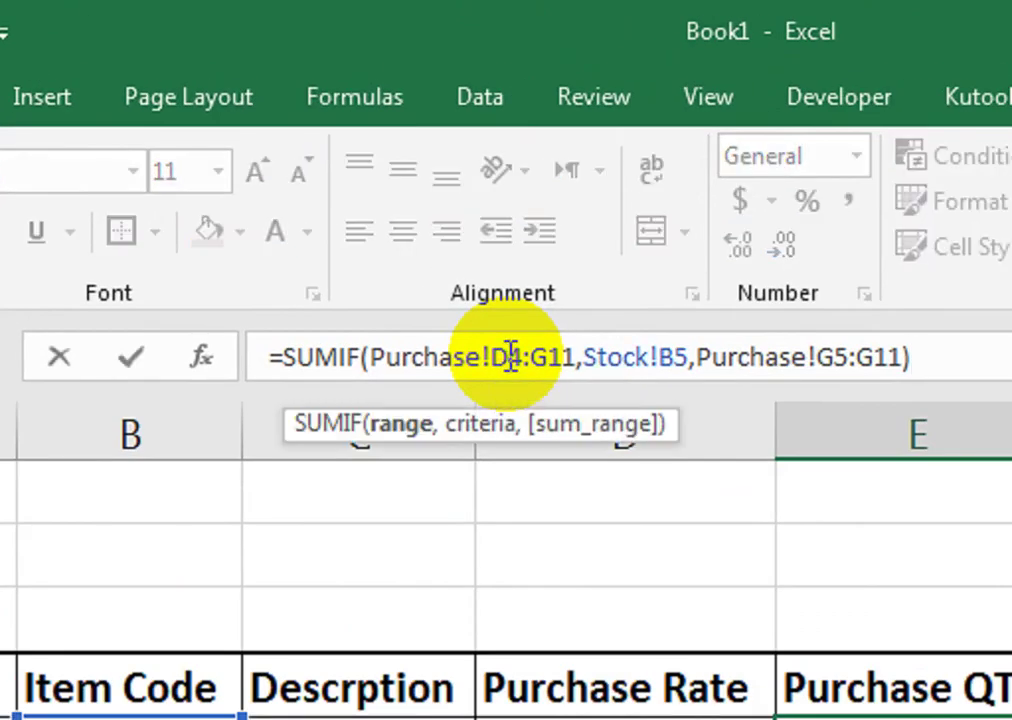
pyautogui.click(511, 357)
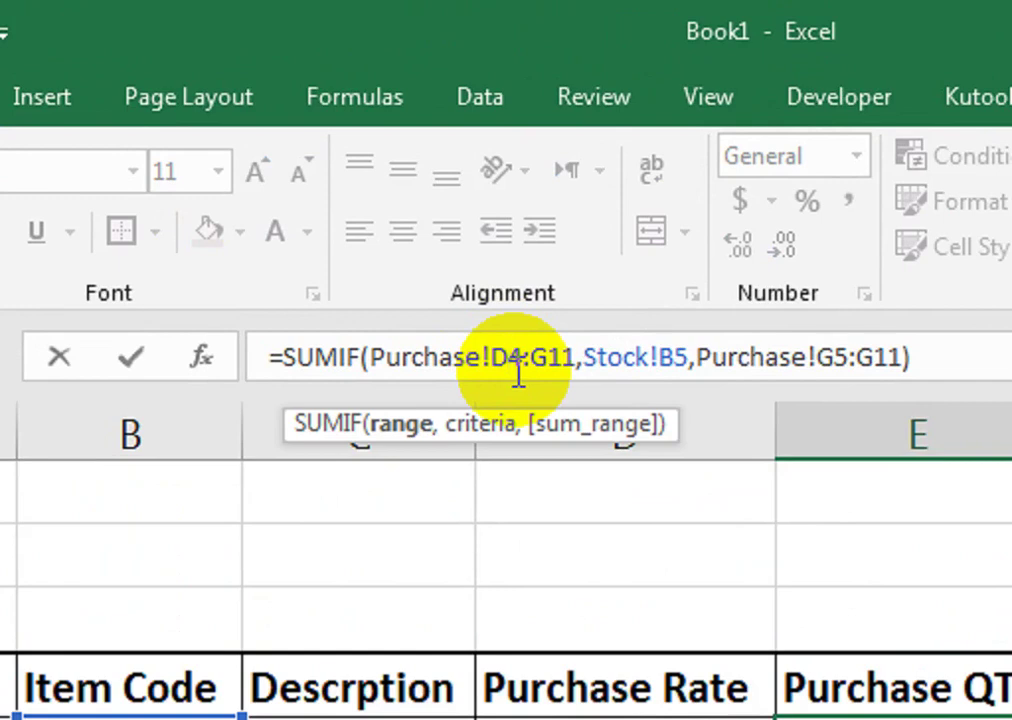
pyautogui.write('$')
pyautogui.click(565, 357)
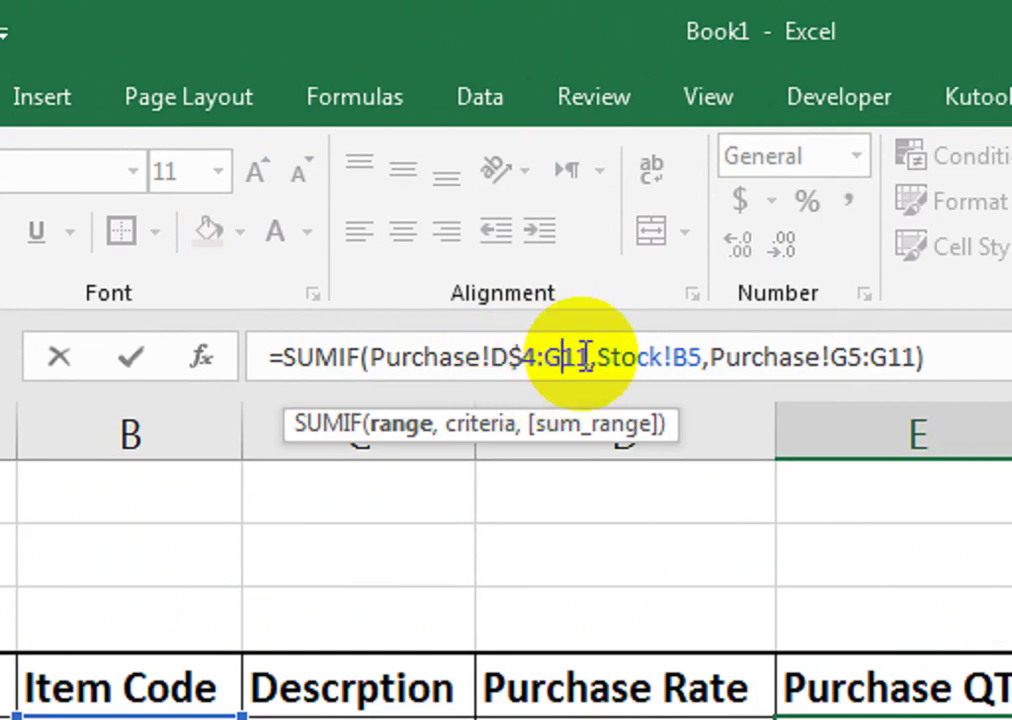
pyautogui.write('$')
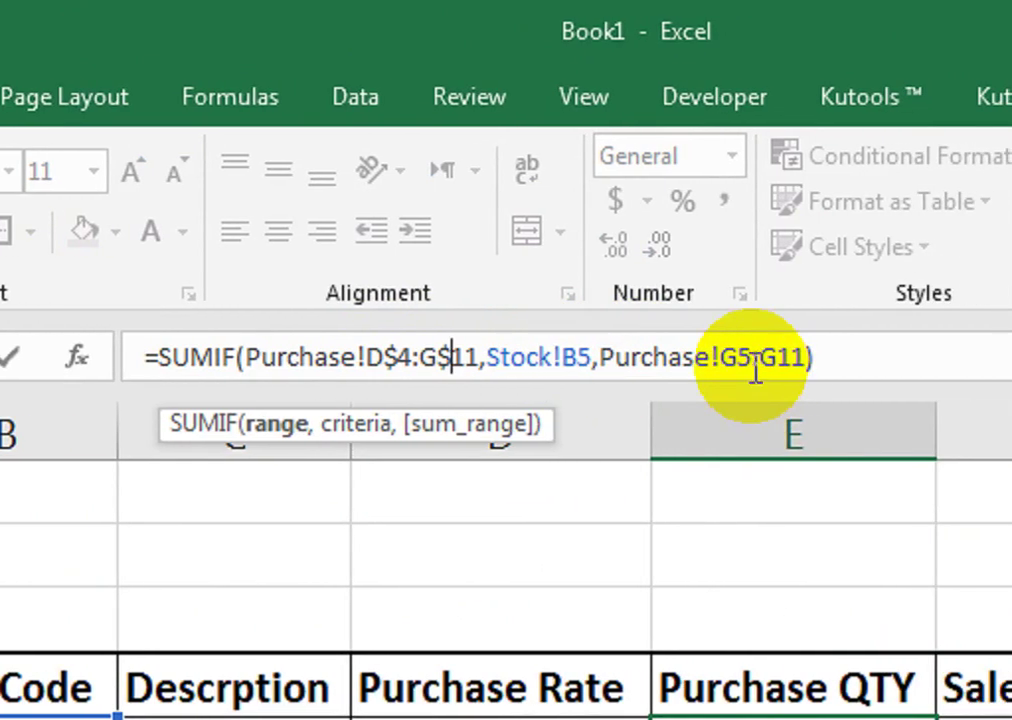
pyautogui.click(740, 356)
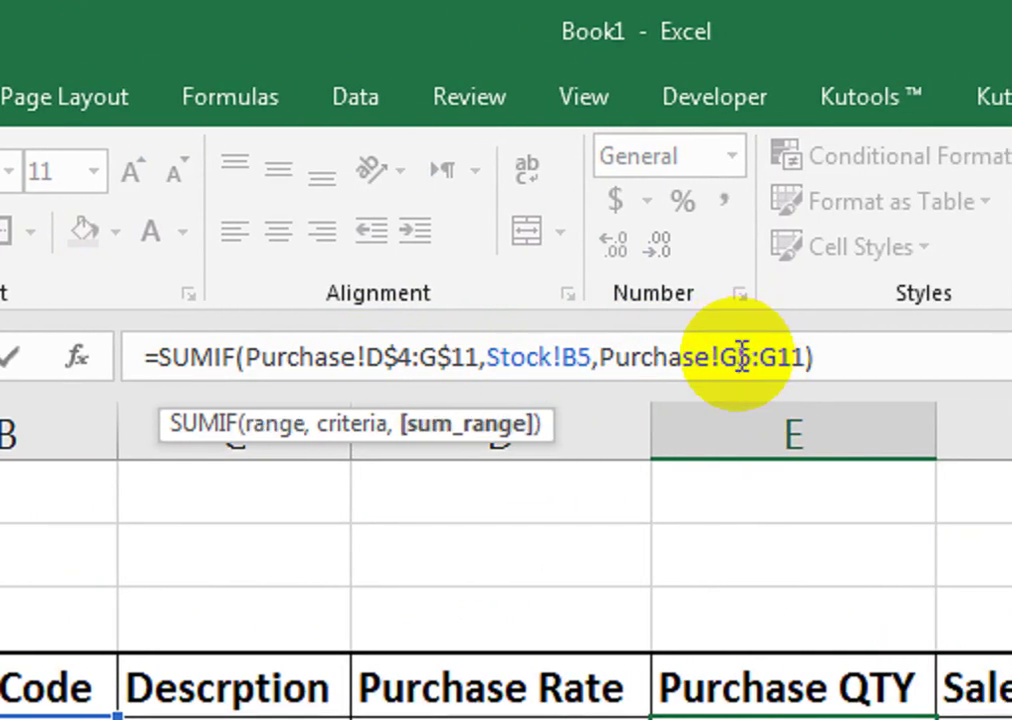
pyautogui.write('$')
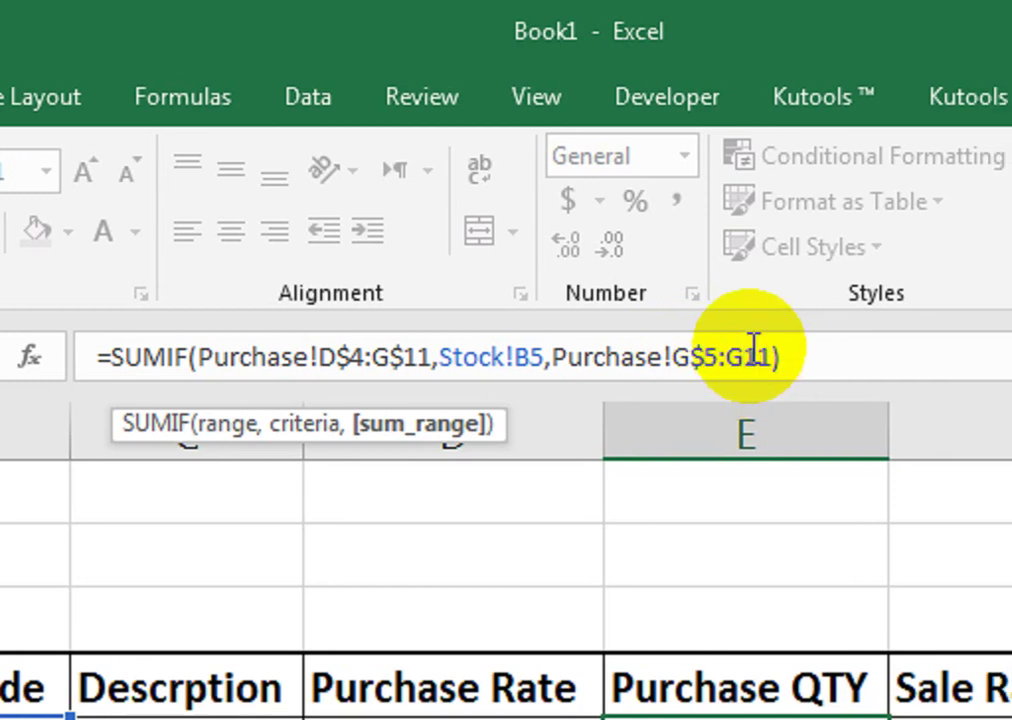
pyautogui.click(753, 350)
pyautogui.write('$')
pyautogui.press('Return')
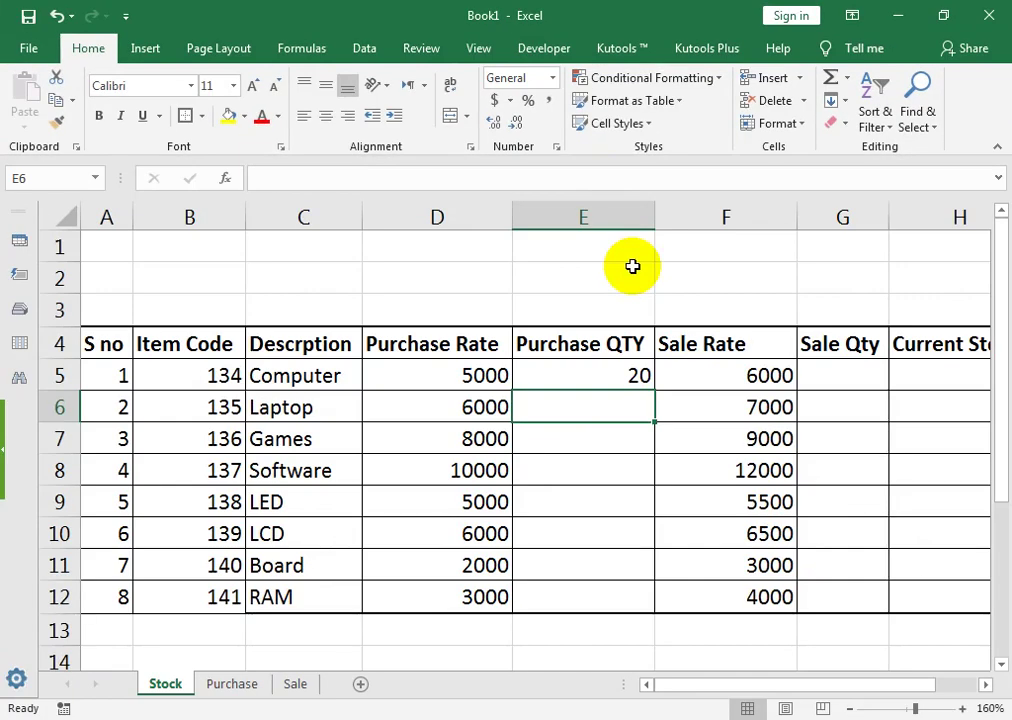
# Copy the Purchase QTY formula from E5 down through E12
pyautogui.click(639, 377)
pyautogui.click(658, 393)
pyautogui.click(648, 380)
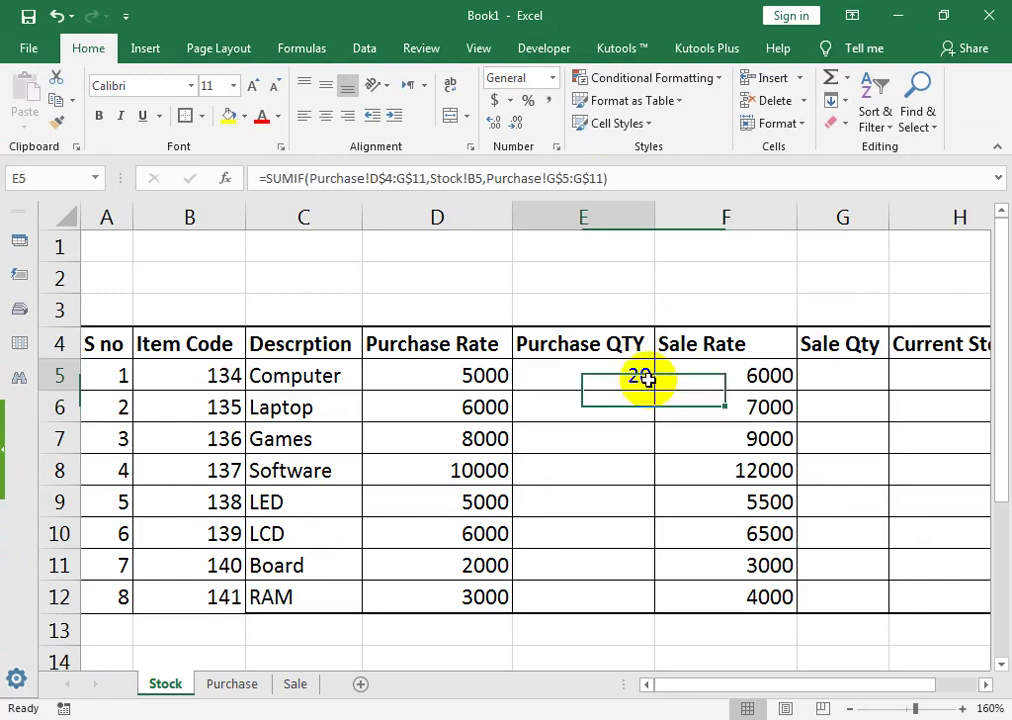
pyautogui.moveTo(655, 391); pyautogui.dragTo(623, 600)
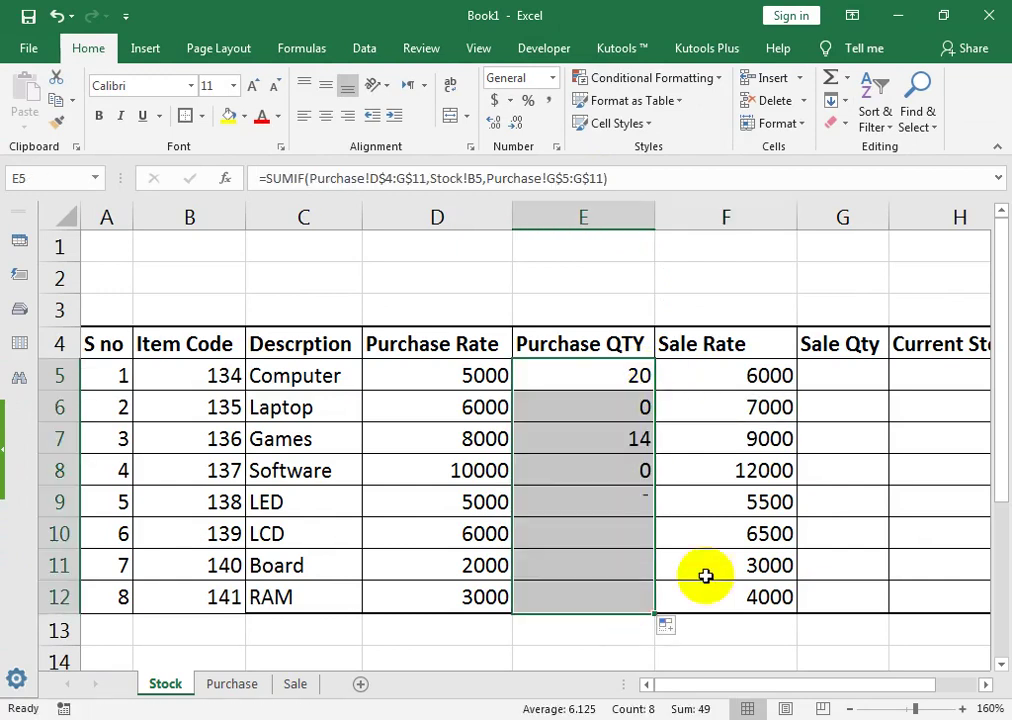
# Begin a SUMIF formula in Sale Qty cell G5 of the Stock sheet, using Sale!D4:G11 as its range argument
pyautogui.click(822, 380)
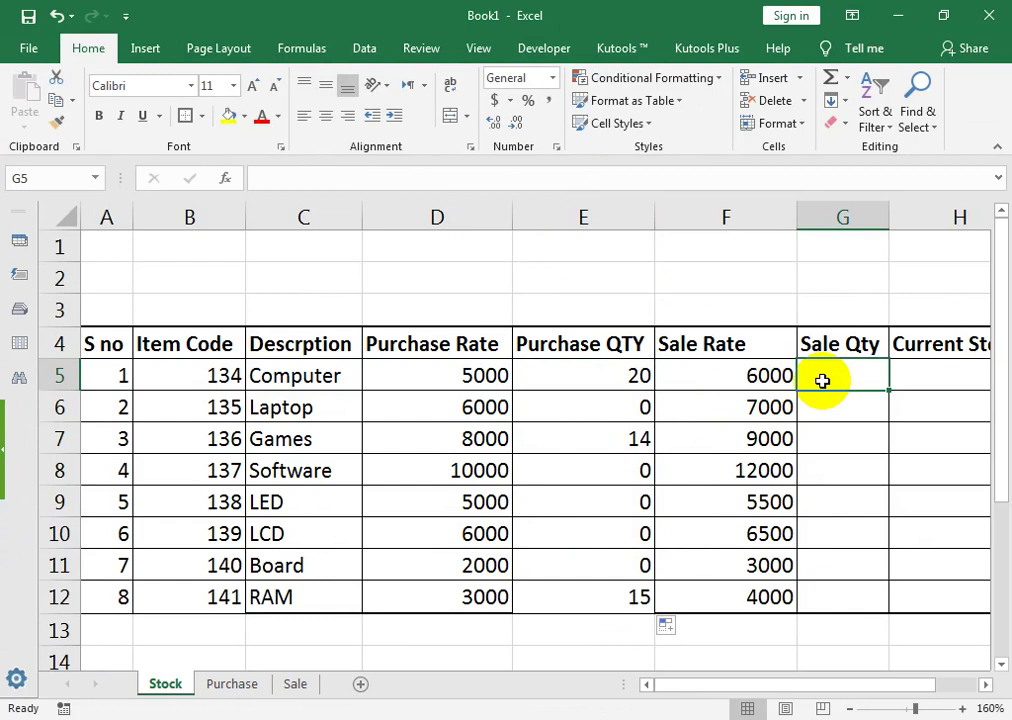
pyautogui.write('=sumif')
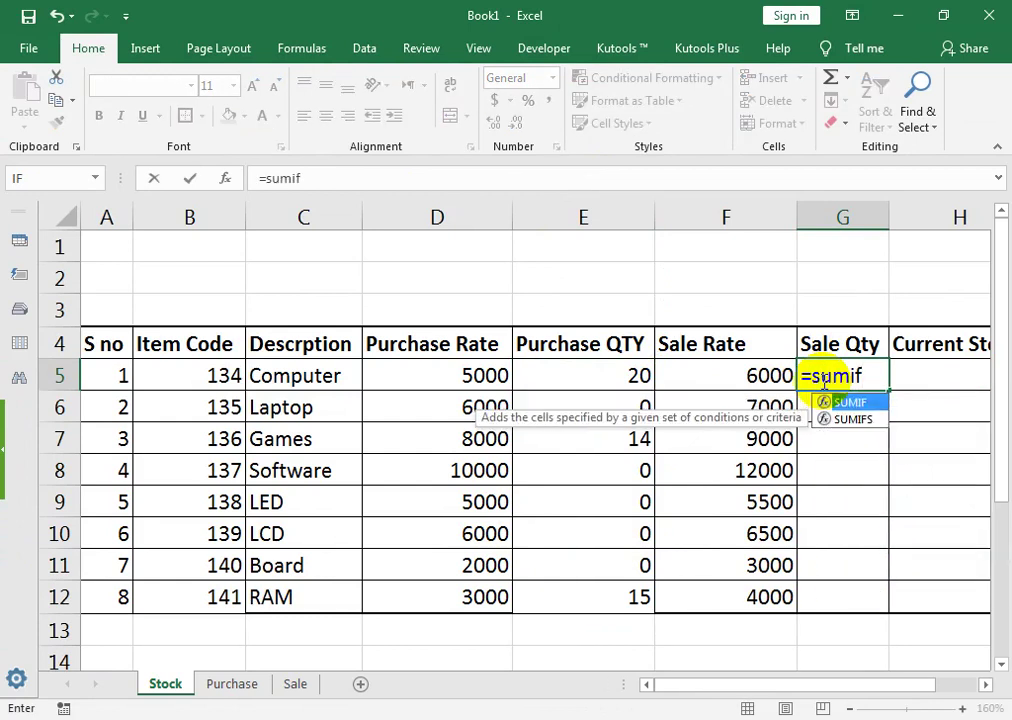
pyautogui.press('Tab')
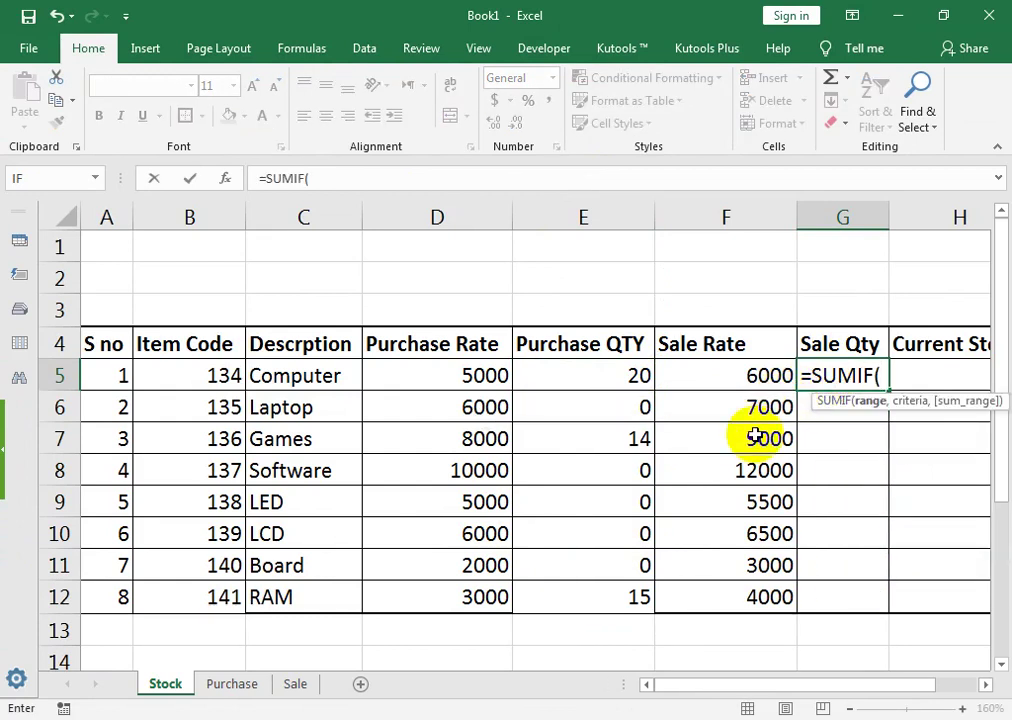
pyautogui.click(280, 692)
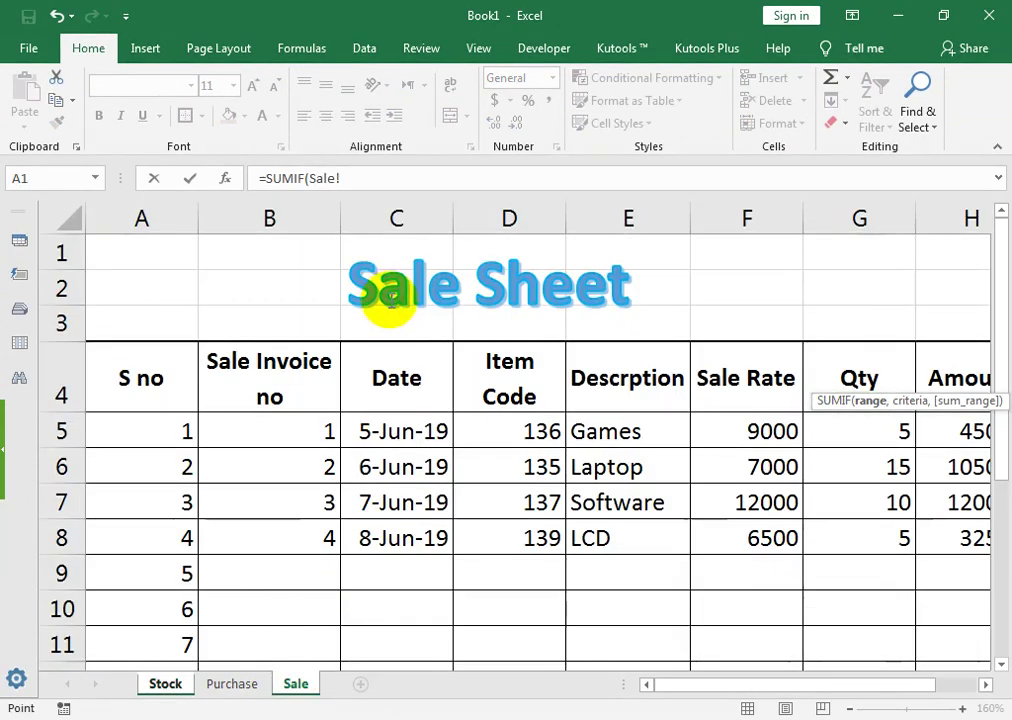
pyautogui.moveTo(517, 373); pyautogui.dragTo(830, 630)
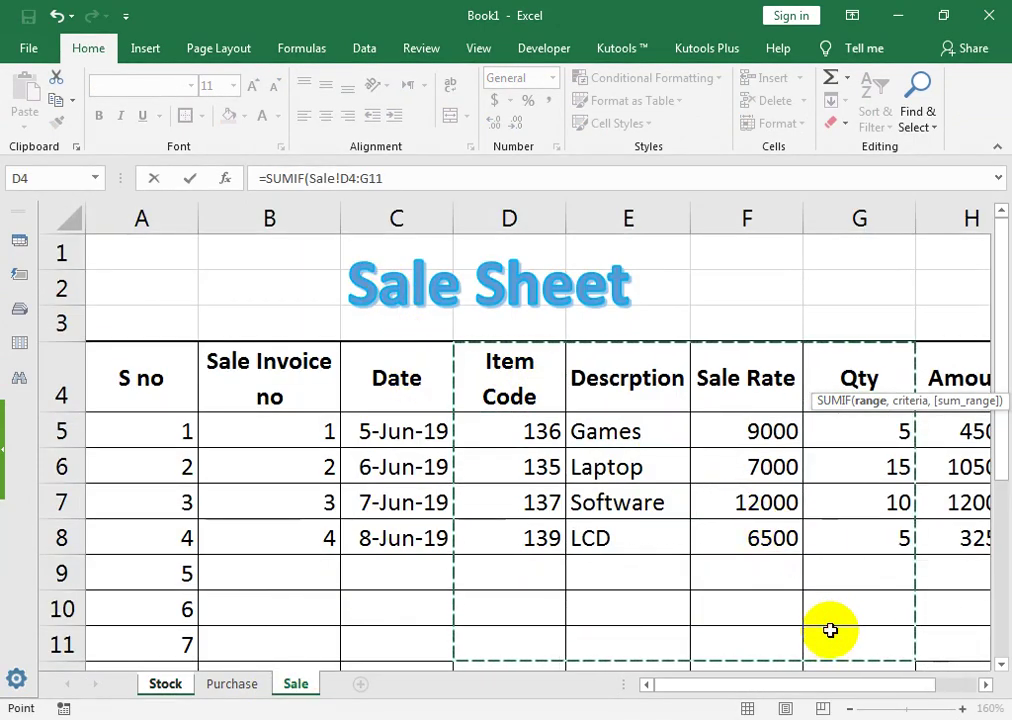
pyautogui.write(',')
# Add Stock!B5 as the criteria and Sale!G5:G12 as the sum range, and close the Sale Qty SUMIF formula's bracket
pyautogui.click(165, 683)
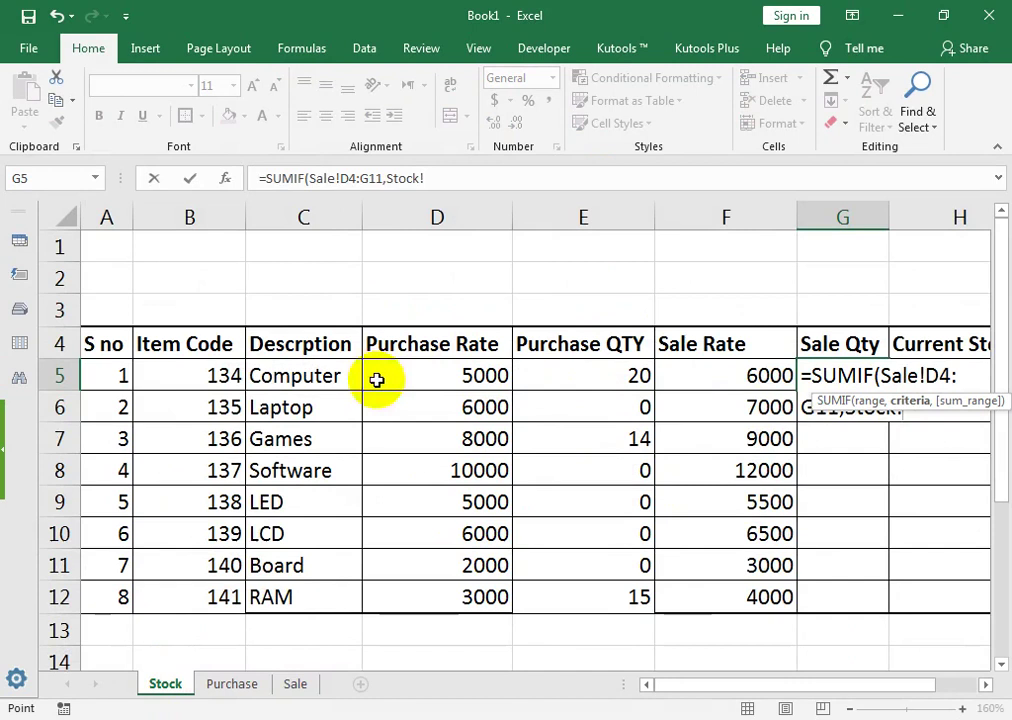
pyautogui.click(180, 376)
pyautogui.write(',')
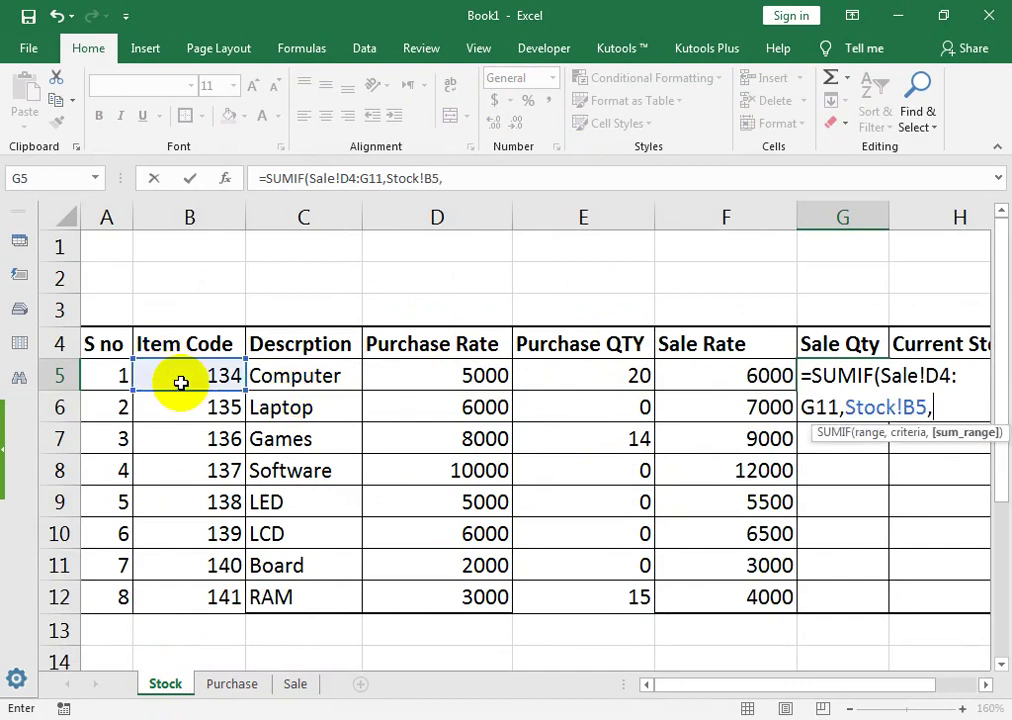
pyautogui.click(295, 686)
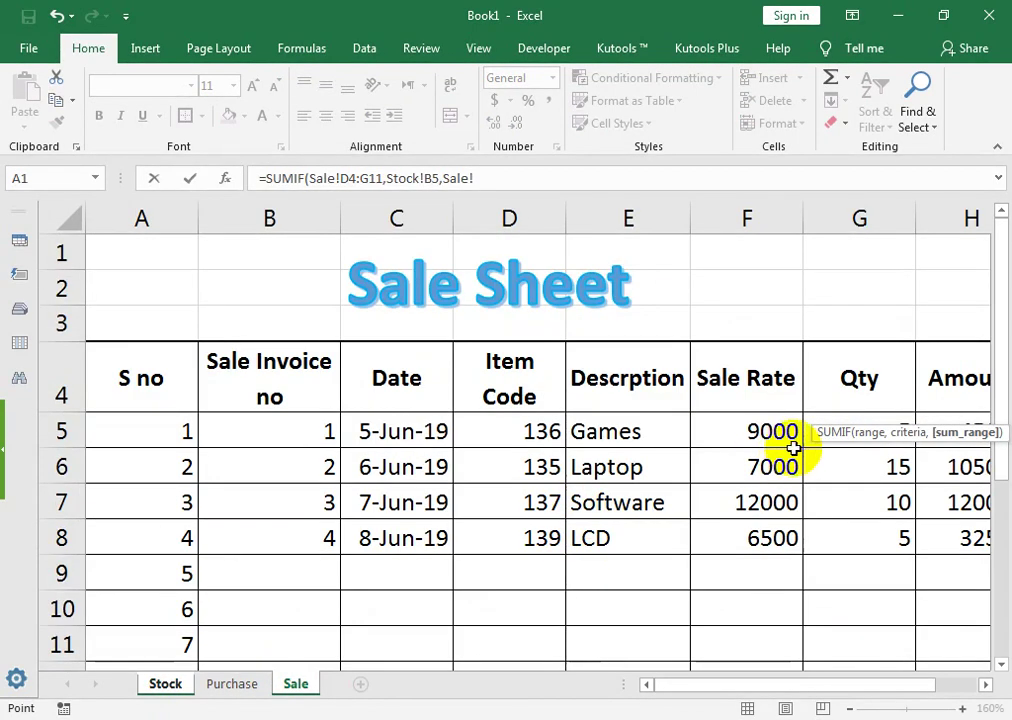
pyautogui.moveTo(848, 415); pyautogui.dragTo(839, 602)
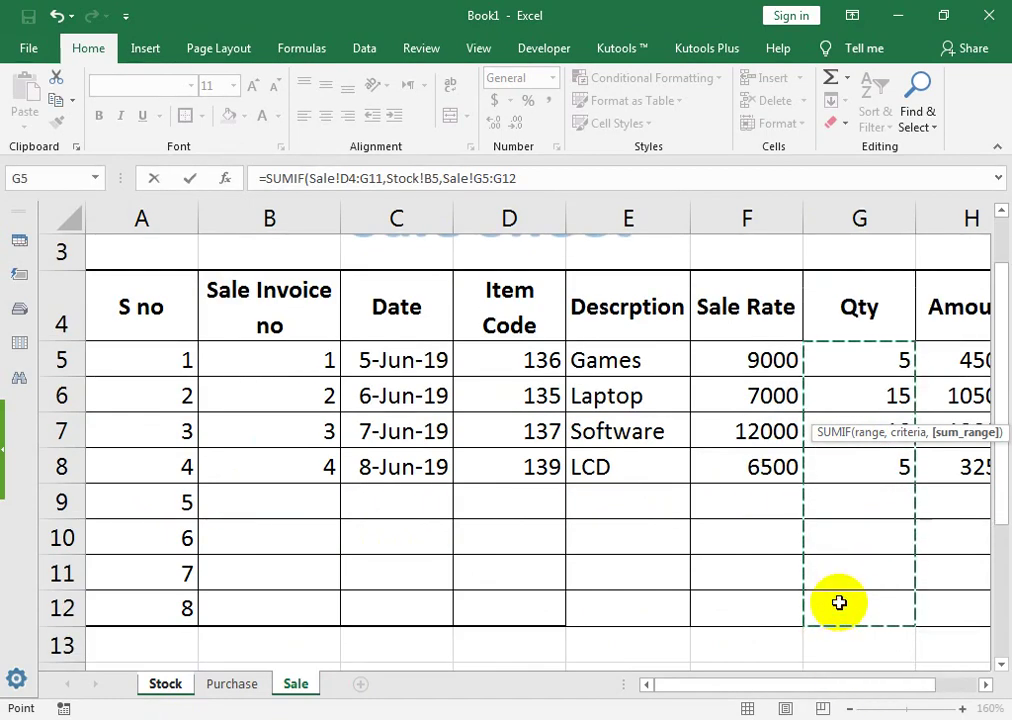
pyautogui.write(')')
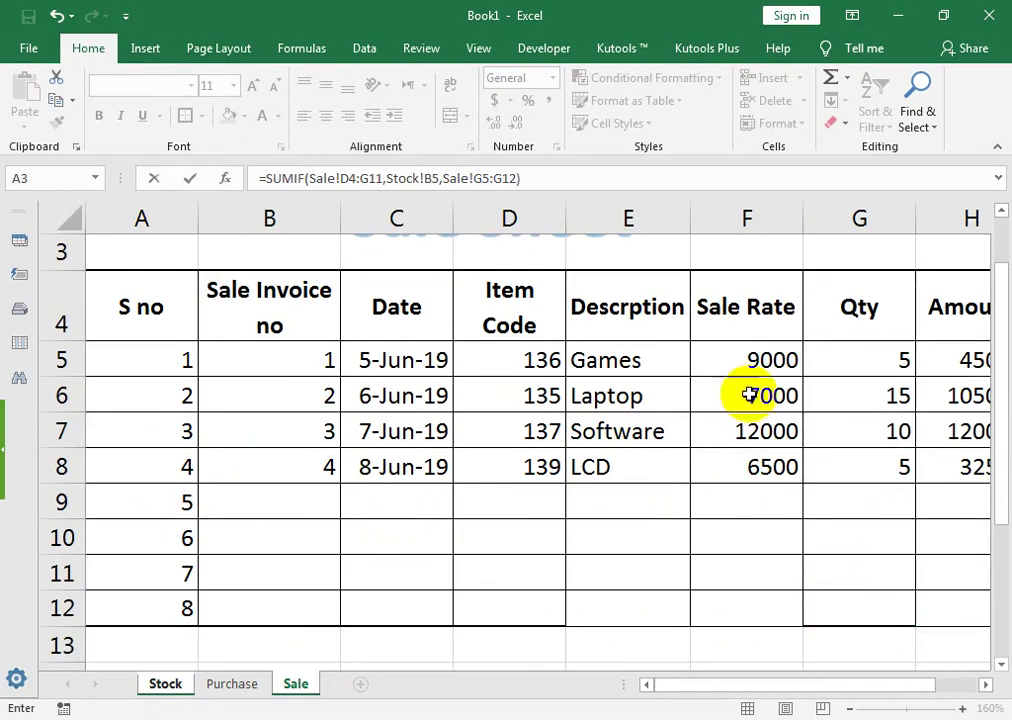
# Lock the rows in the Sale Qty formula as Sale!D$4:G$11 and Sale!G$5:G$12, and commit it to G5
pyautogui.click(352, 177)
pyautogui.write('$')
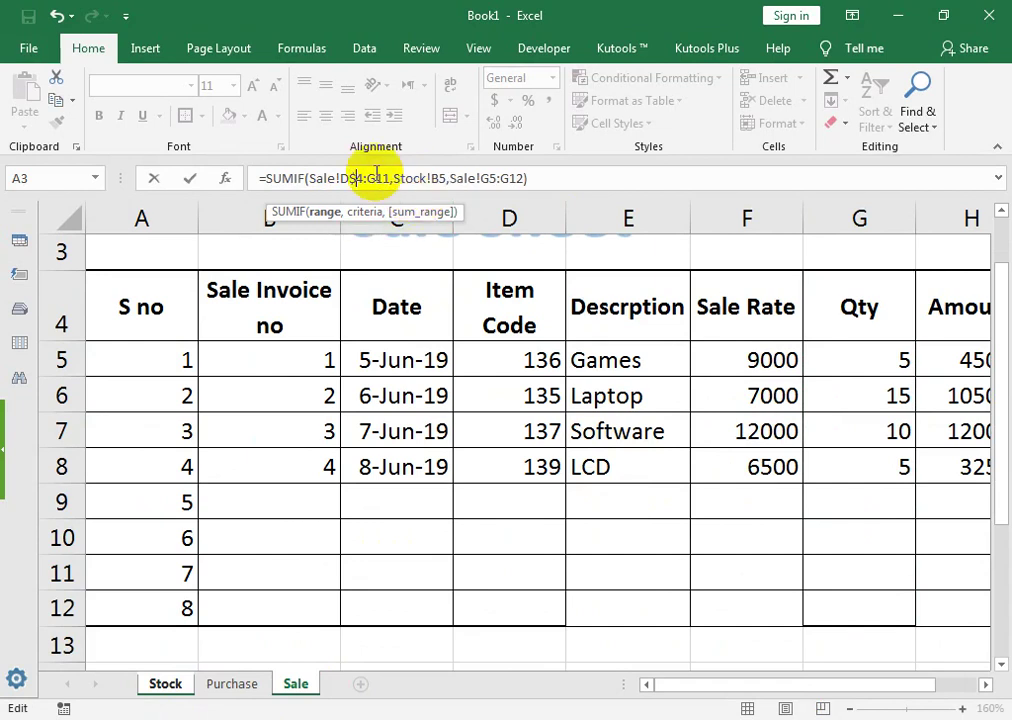
pyautogui.click(382, 178)
pyautogui.write('$4:G')
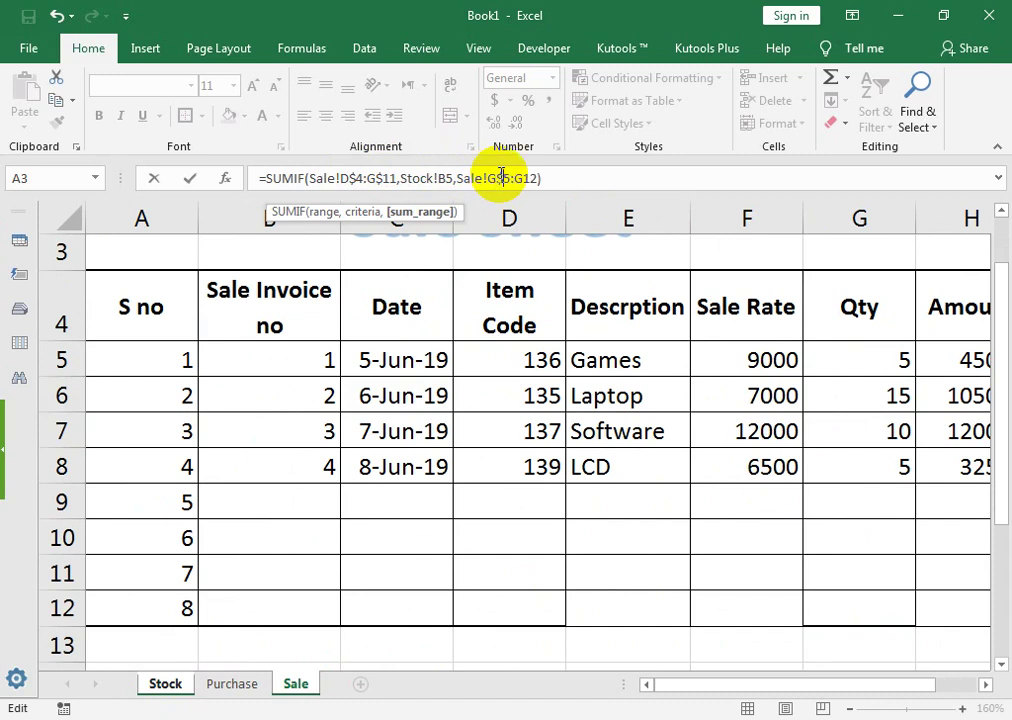
pyautogui.write('$')
pyautogui.press('Return')
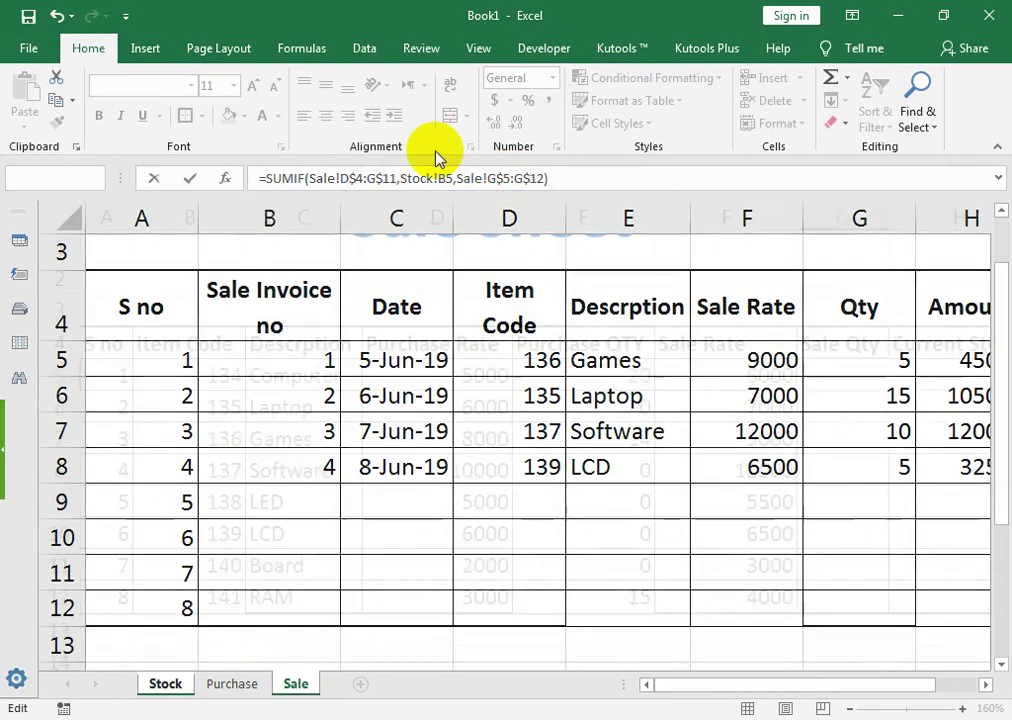
# Copy the Sale Qty formula from G5 down through G12, then select Current Stock cell H5
pyautogui.click(885, 380)
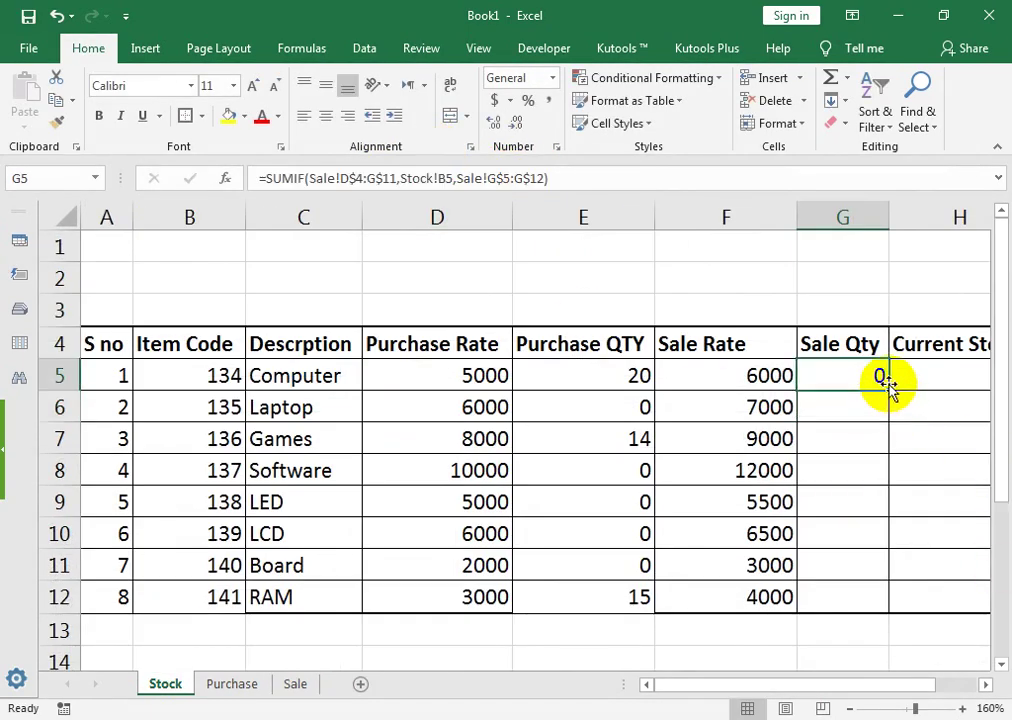
pyautogui.moveTo(888, 389); pyautogui.dragTo(899, 610)
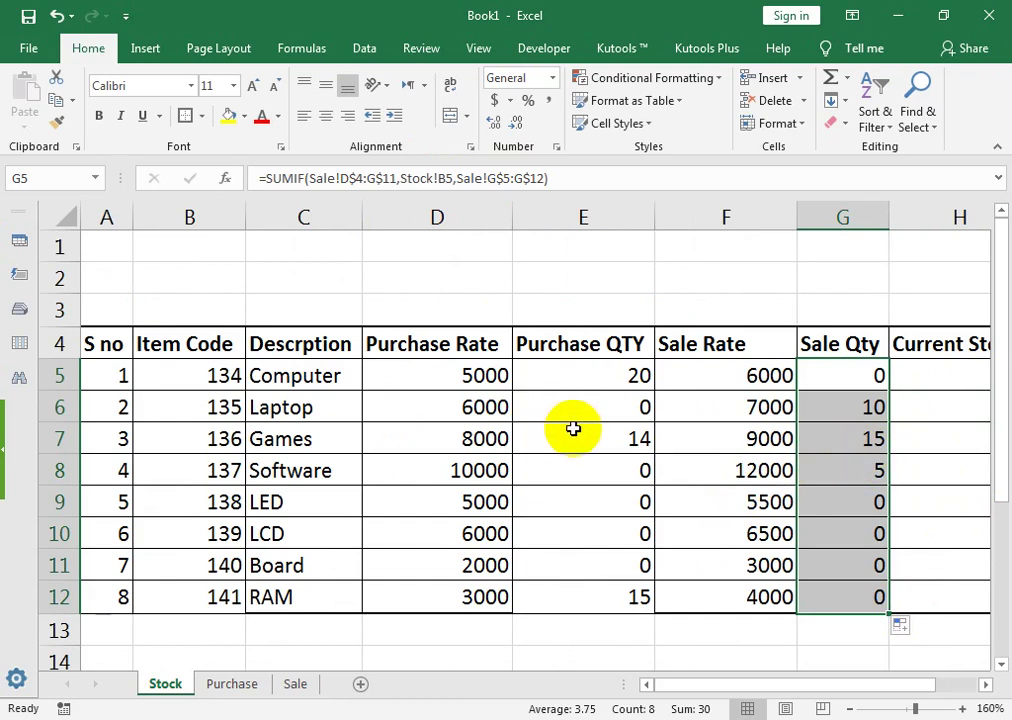
pyautogui.click(969, 420)
pyautogui.click(805, 385)
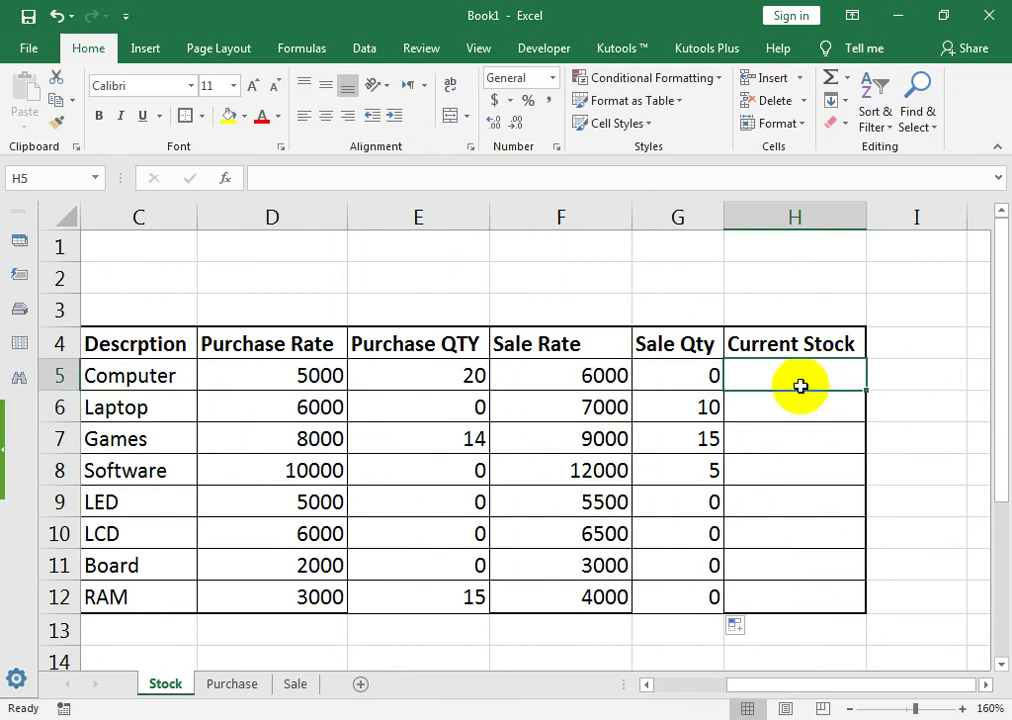
# On the Purchase sheet, fill the date 3-Jun-19 from C7 down through C11
pyautogui.click(210, 690)
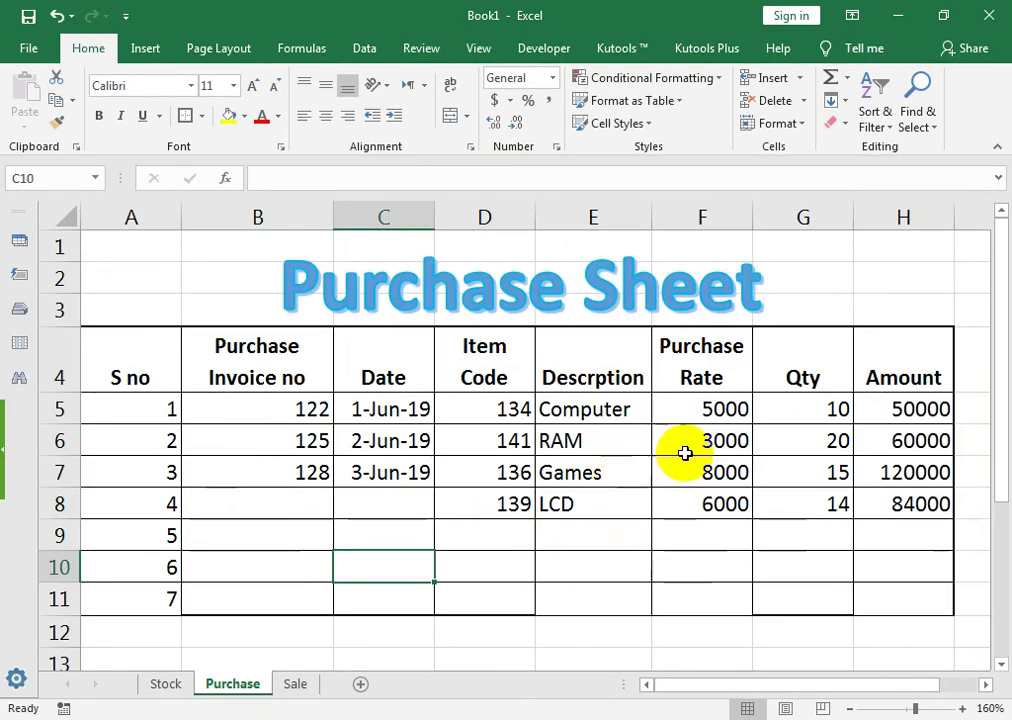
pyautogui.click(384, 499)
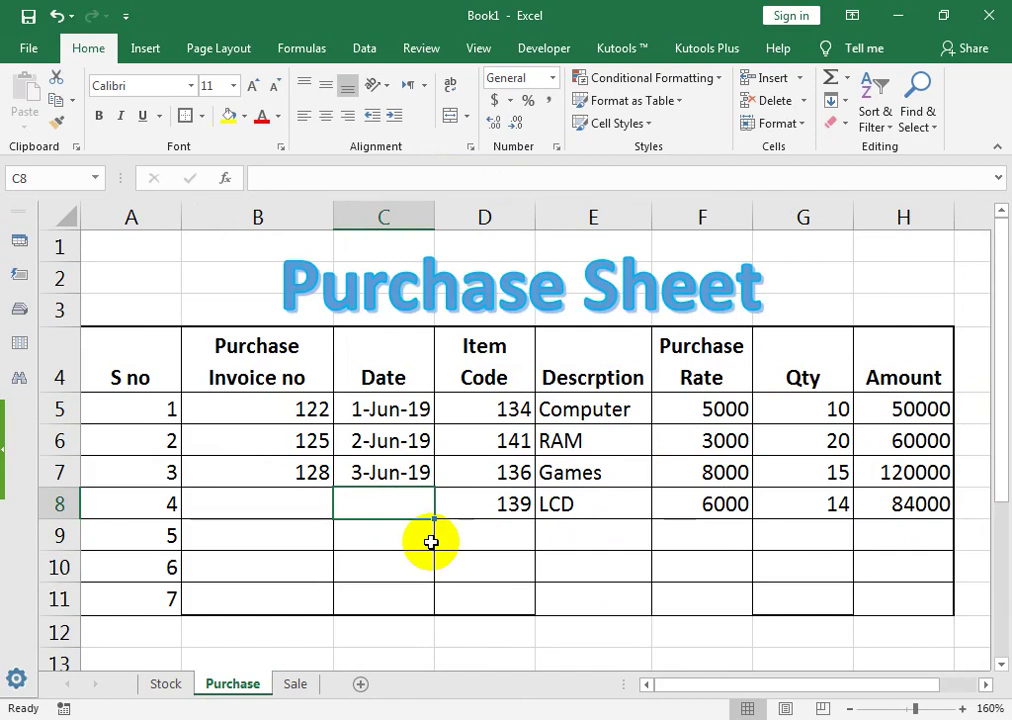
pyautogui.press('Up')
pyautogui.hotkey('shift', 'Down')
pyautogui.hotkey('shift', 'Down')
pyautogui.hotkey('shift', 'Down')
pyautogui.hotkey('shift', 'Down')
pyautogui.hotkey('ctrl', 'd')
# Enter purchase invoice numbers 129, 130, 131 and 187 in cells B8 through B11
pyautogui.press('Left')
pyautogui.press('Down')
pyautogui.write('1')
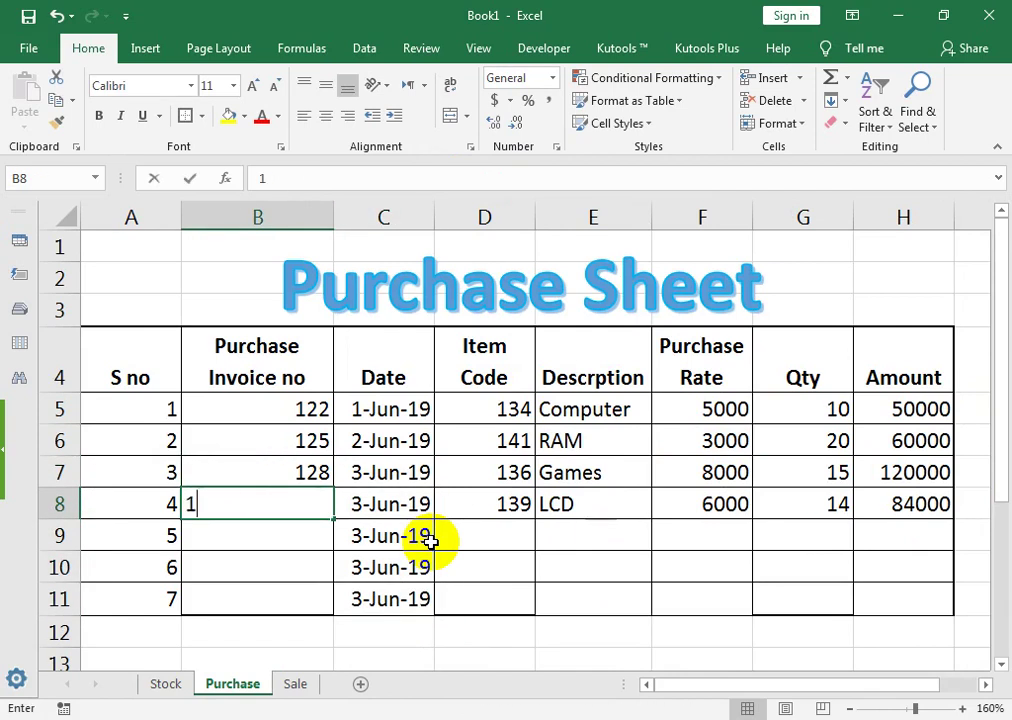
pyautogui.write('29')
pyautogui.press('Return')
pyautogui.write('130')
pyautogui.press('Return')
pyautogui.write('131')
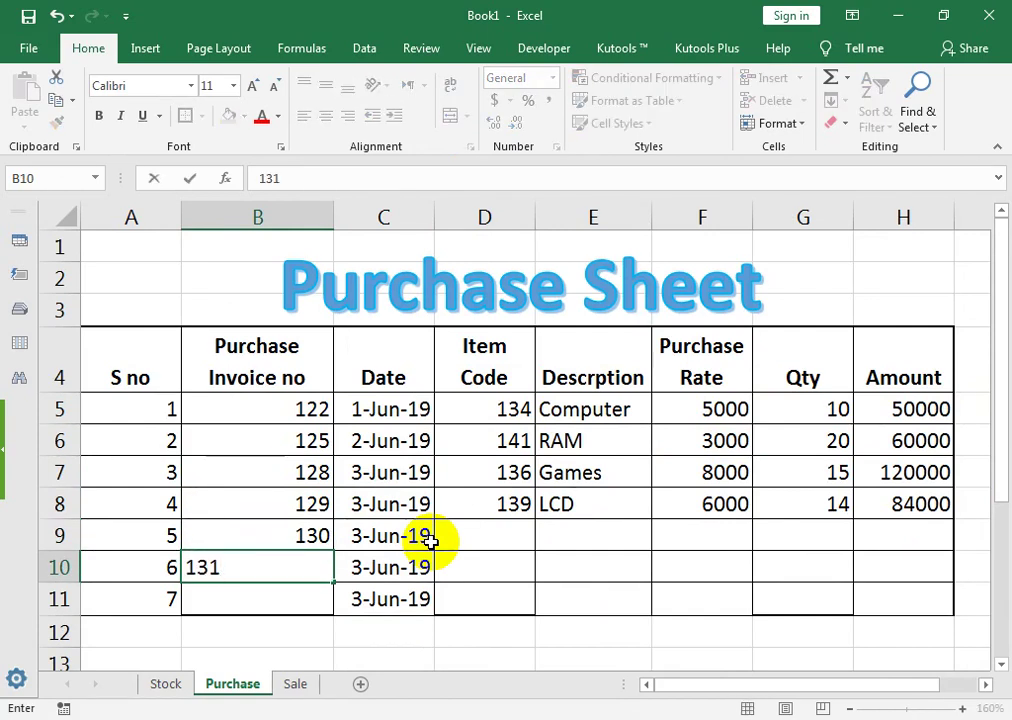
pyautogui.press('Return')
pyautogui.write('187')
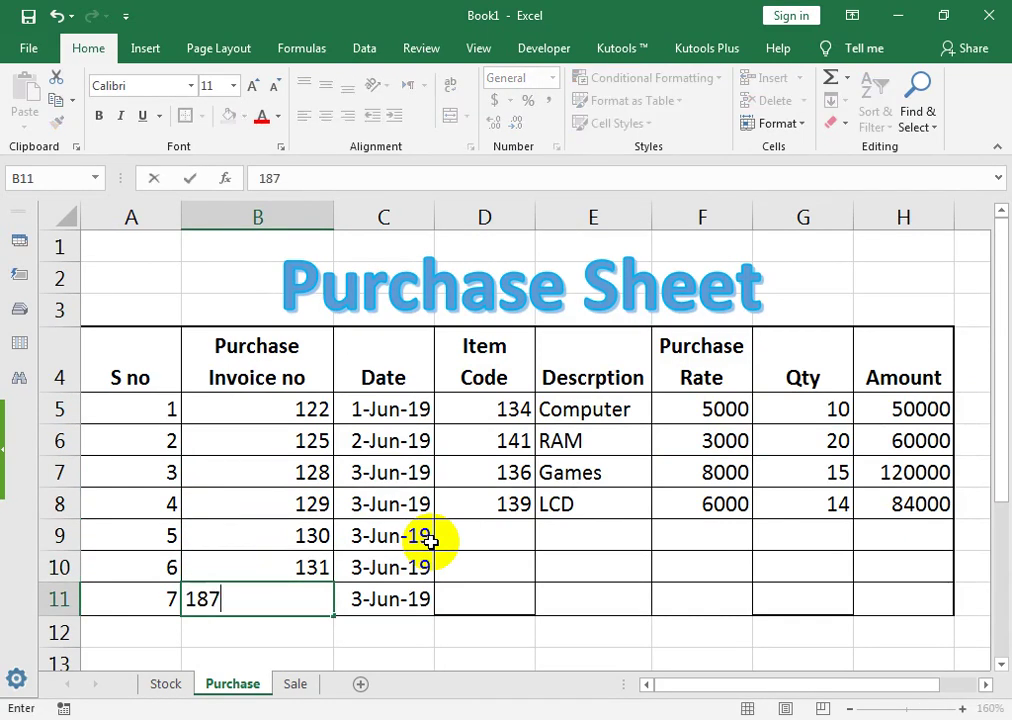
pyautogui.press('Right')
# Choose item code 135 for the fifth purchase entry in D9
pyautogui.press('Right')
pyautogui.press('Up')
pyautogui.press('Up')
pyautogui.press('Up')
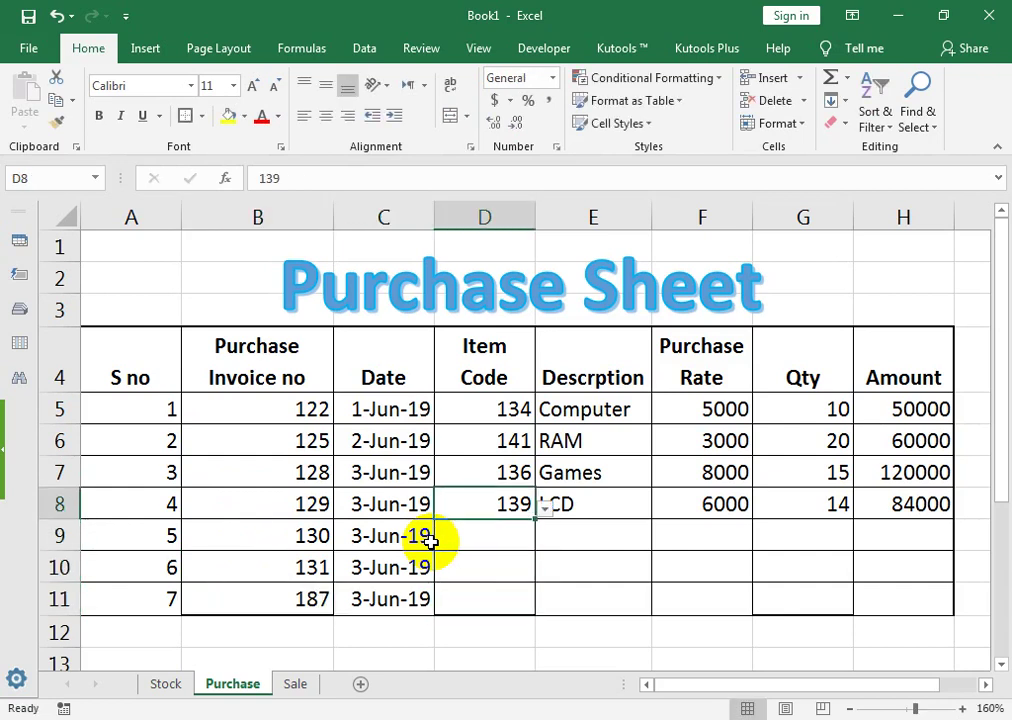
pyautogui.click(495, 535)
pyautogui.click(543, 541)
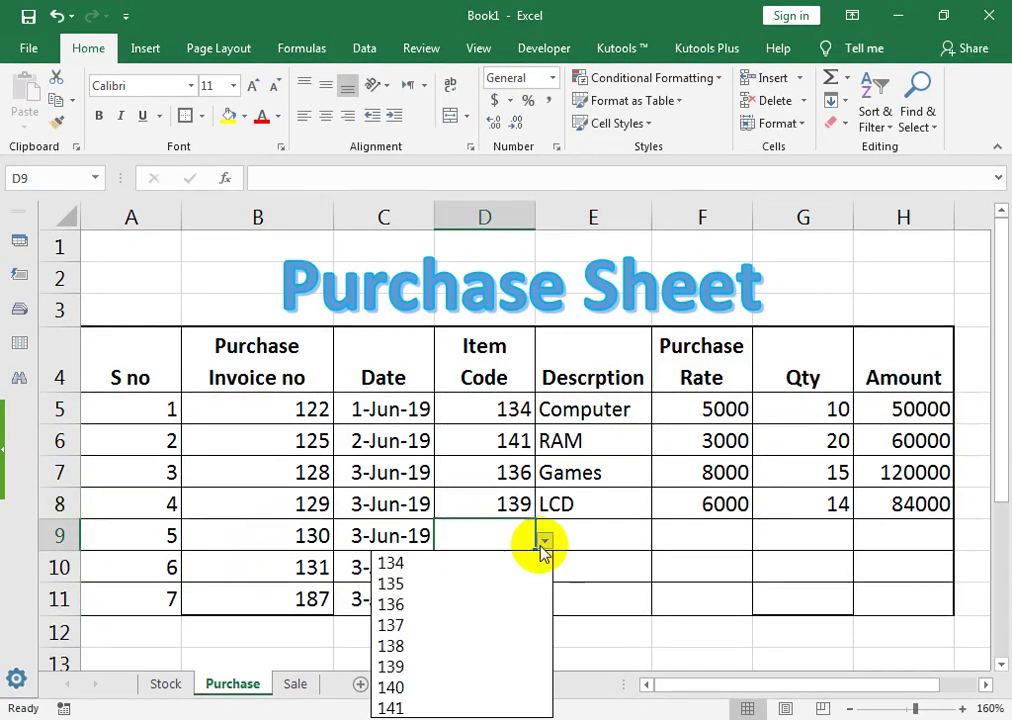
pyautogui.click(518, 585)
# Choose item code 140 for D10 and item code 138 for D11
pyautogui.click(533, 578)
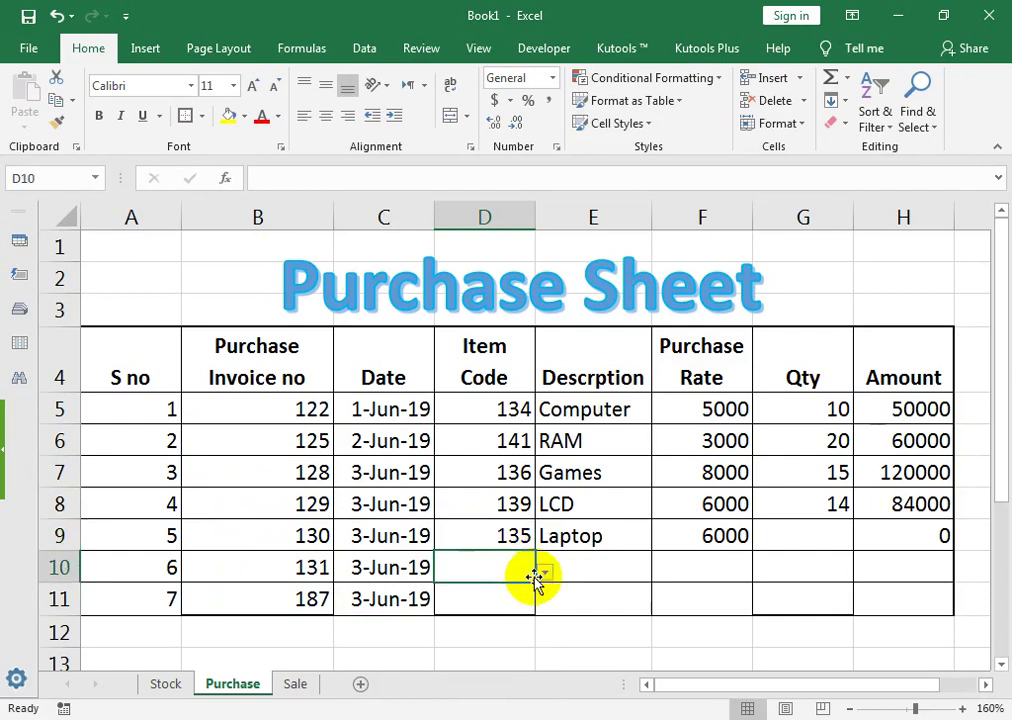
pyautogui.click(542, 577)
pyautogui.click(431, 541)
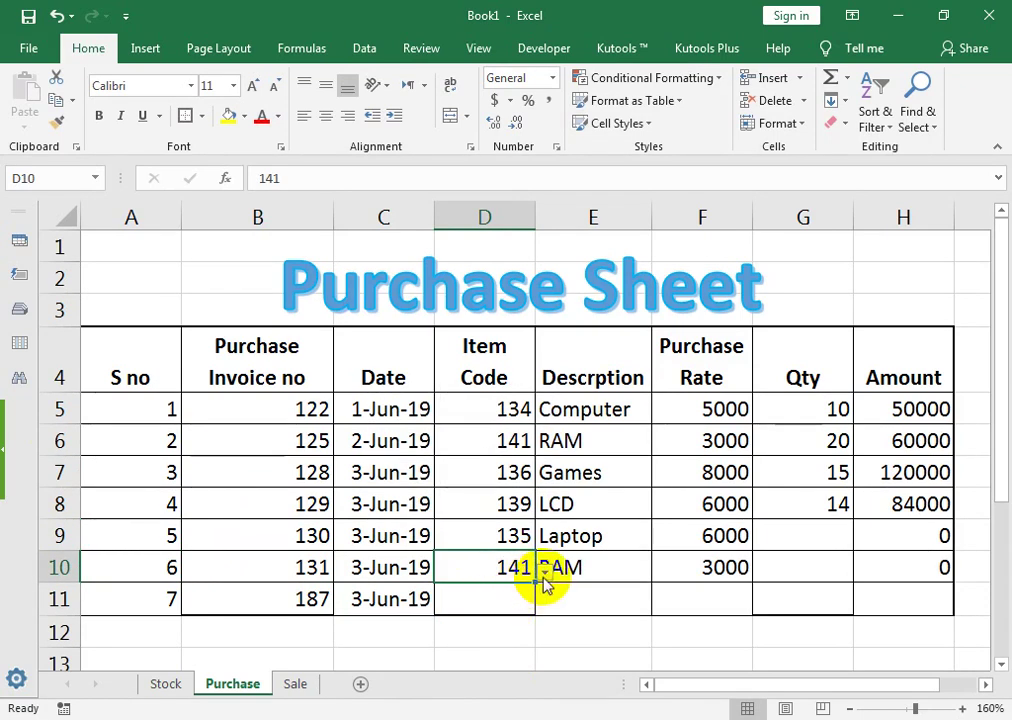
pyautogui.click(544, 572)
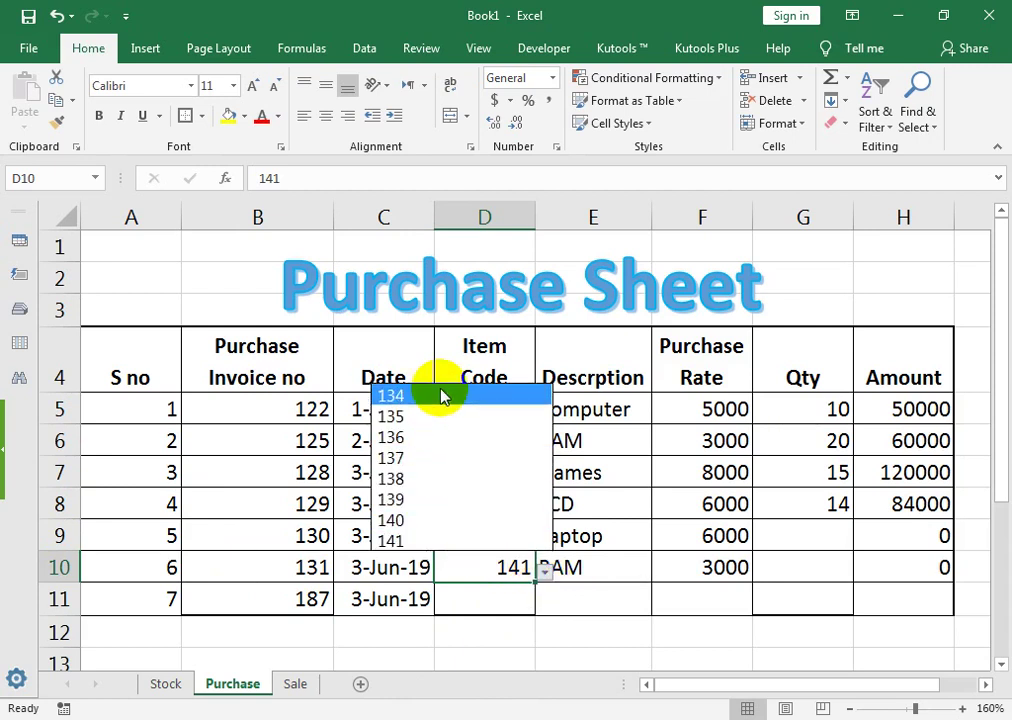
pyautogui.click(403, 519)
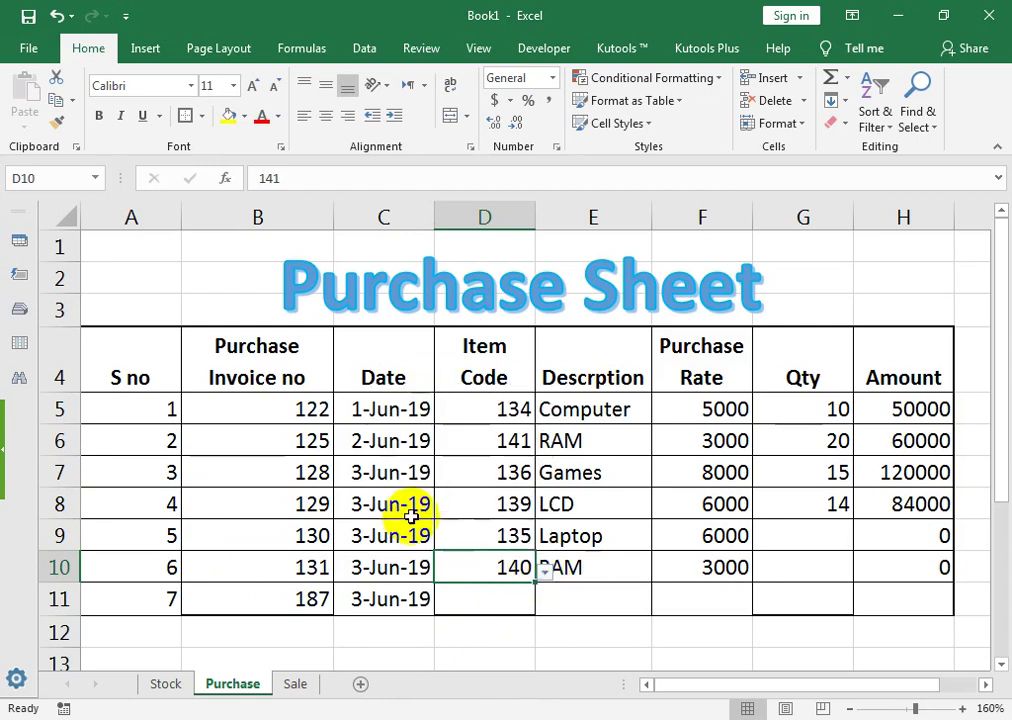
pyautogui.click(497, 602)
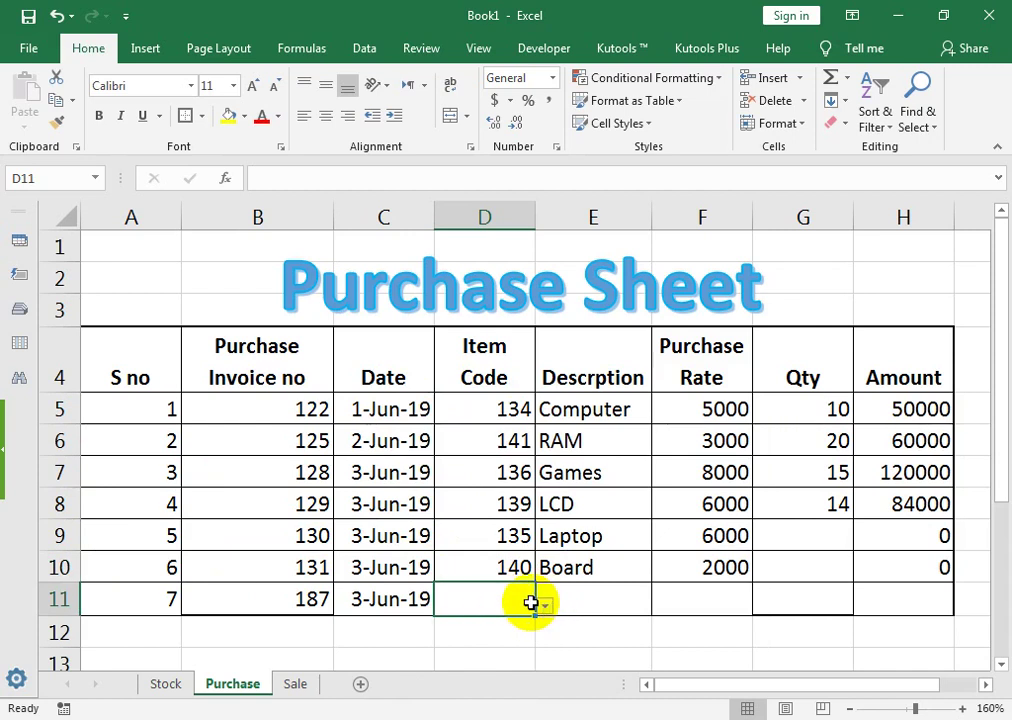
pyautogui.click(546, 606)
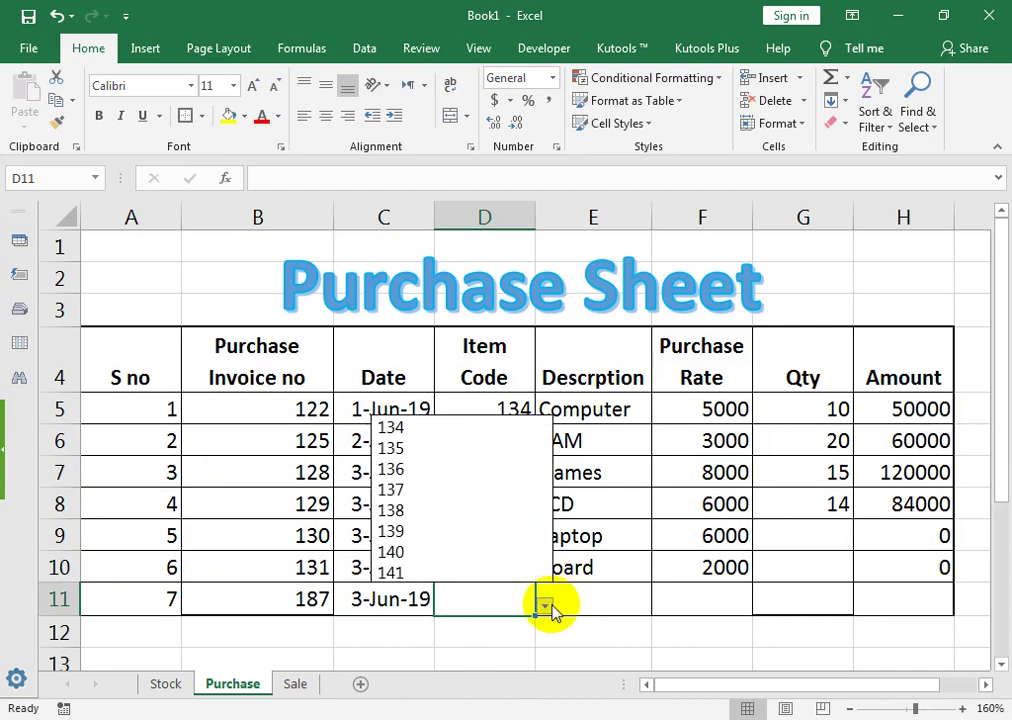
pyautogui.click(395, 507)
# Enter purchase quantities 20, 10 and 30 in cells G9 through G11
pyautogui.click(832, 515)
pyautogui.click(830, 543)
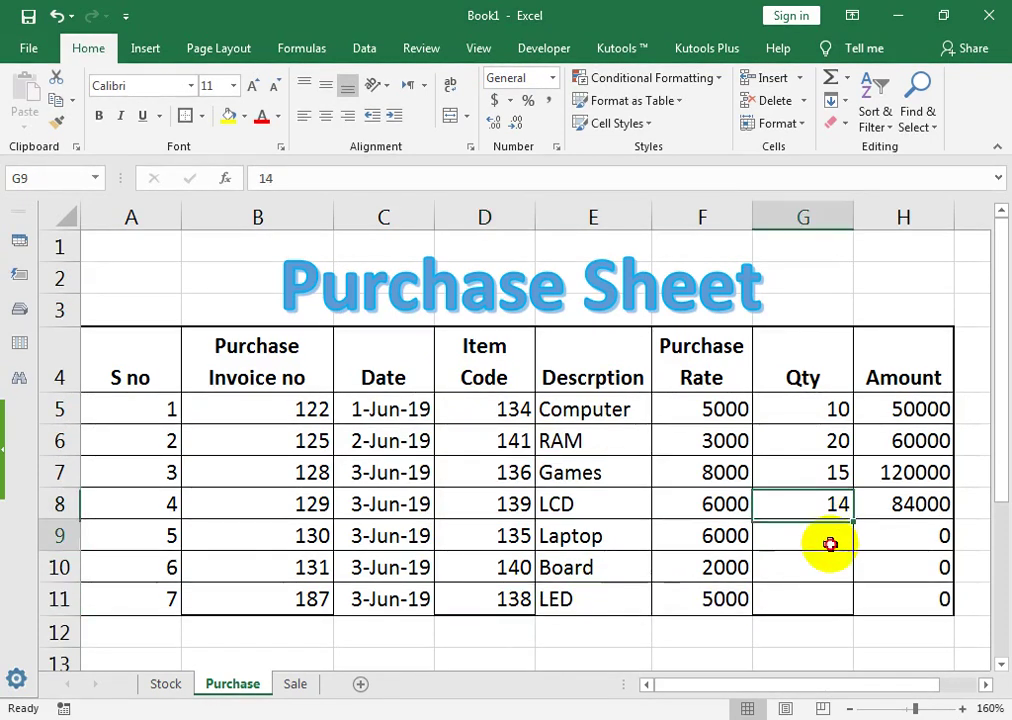
pyautogui.write('20')
pyautogui.press('Return')
pyautogui.write('10')
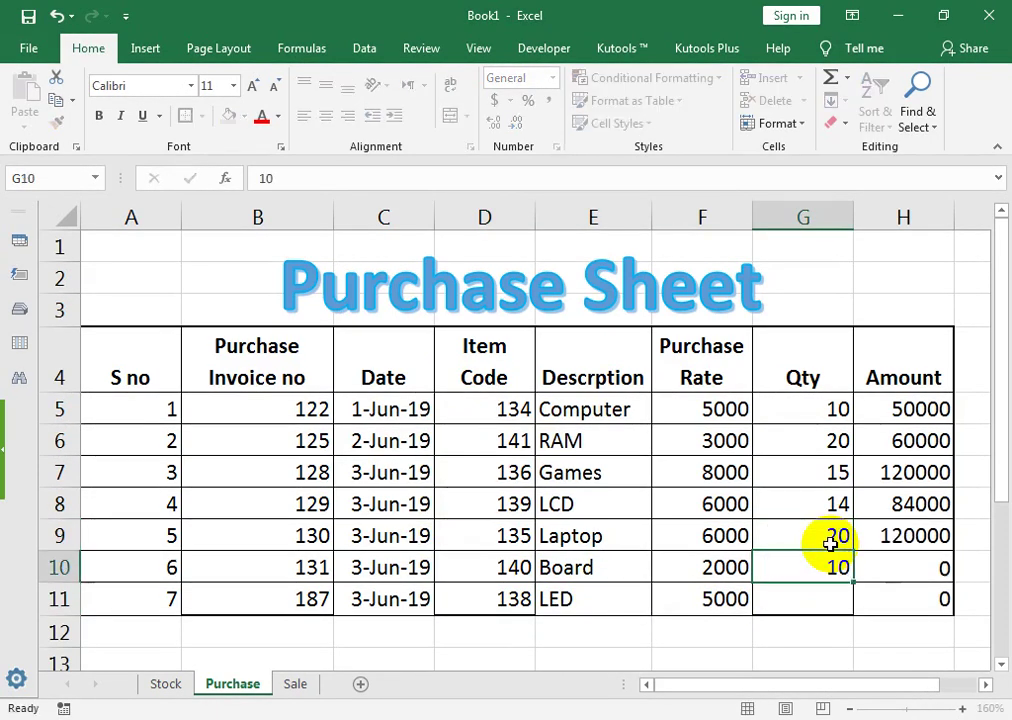
pyautogui.press('Return')
pyautogui.write('30')
pyautogui.press('Tab')
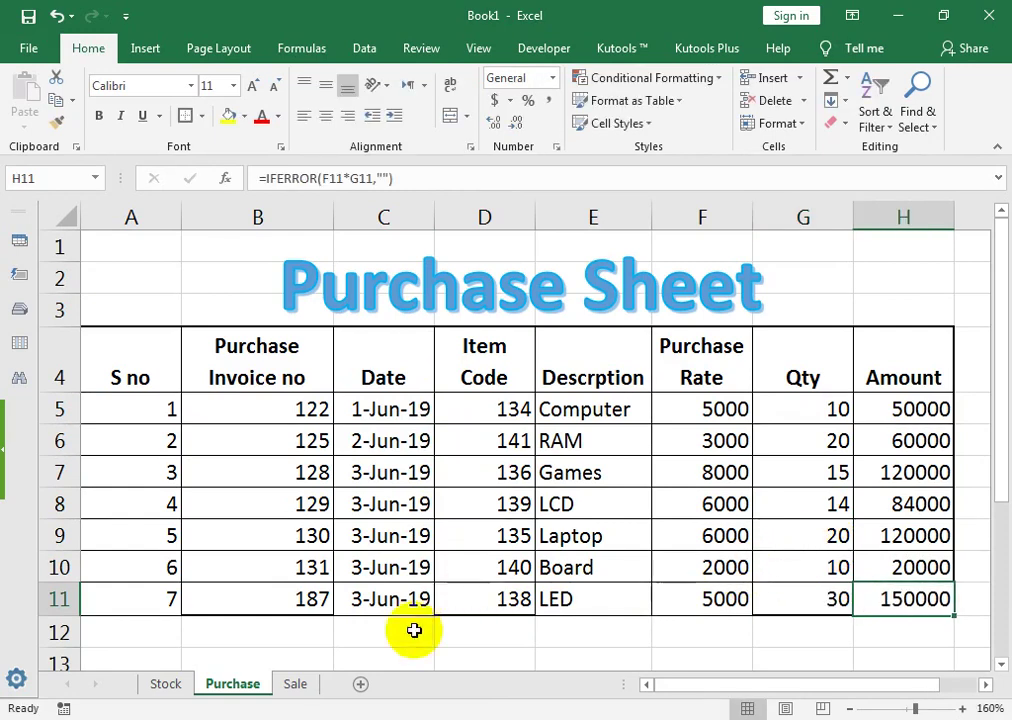
# On the Stock sheet, check the Purchase QTY formula in E6 and the item code of the LED row
pyautogui.click(166, 684)
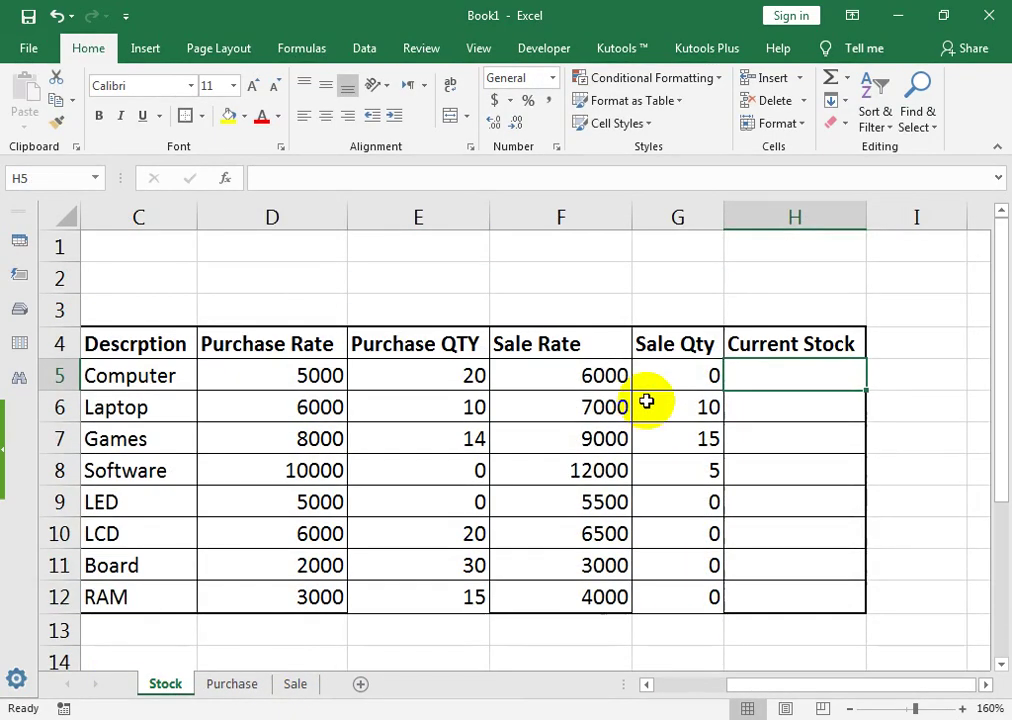
pyautogui.click(452, 417)
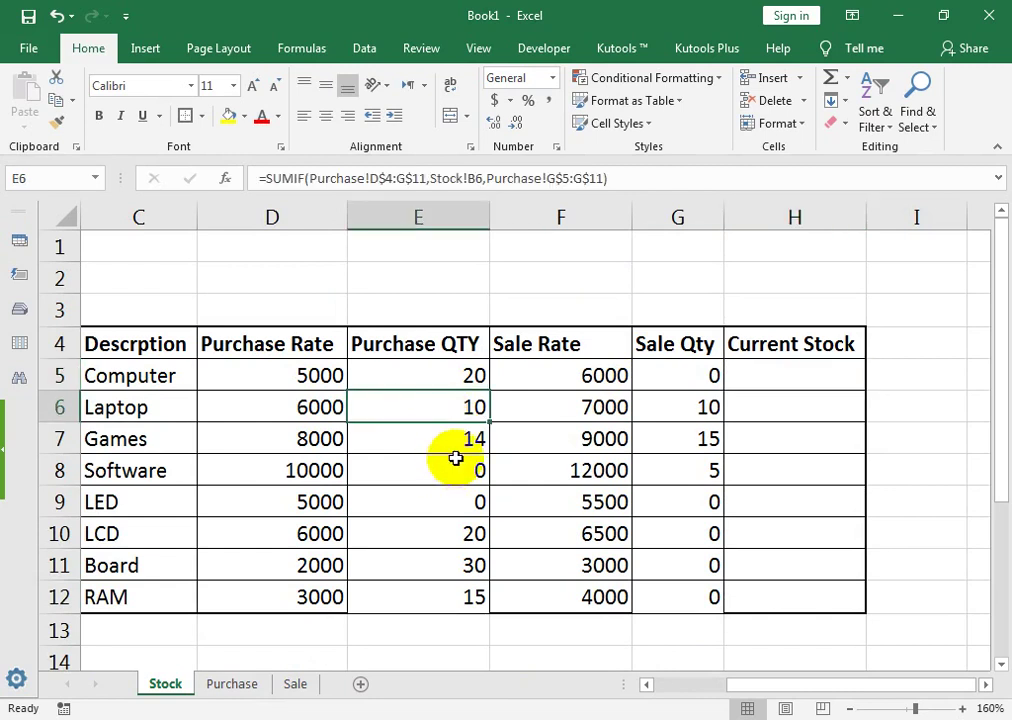
pyautogui.moveTo(181, 500); pyautogui.dragTo(10, 502)
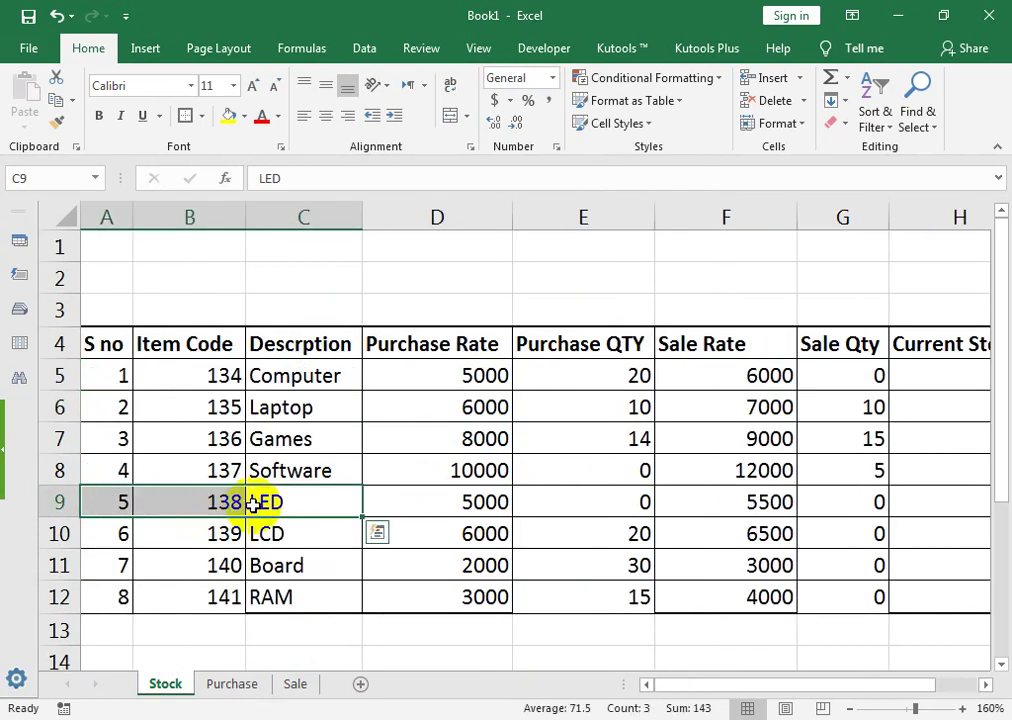
# On the Purchase sheet, add serial numbers 8 and 9 in A12 and A13
pyautogui.click(236, 687)
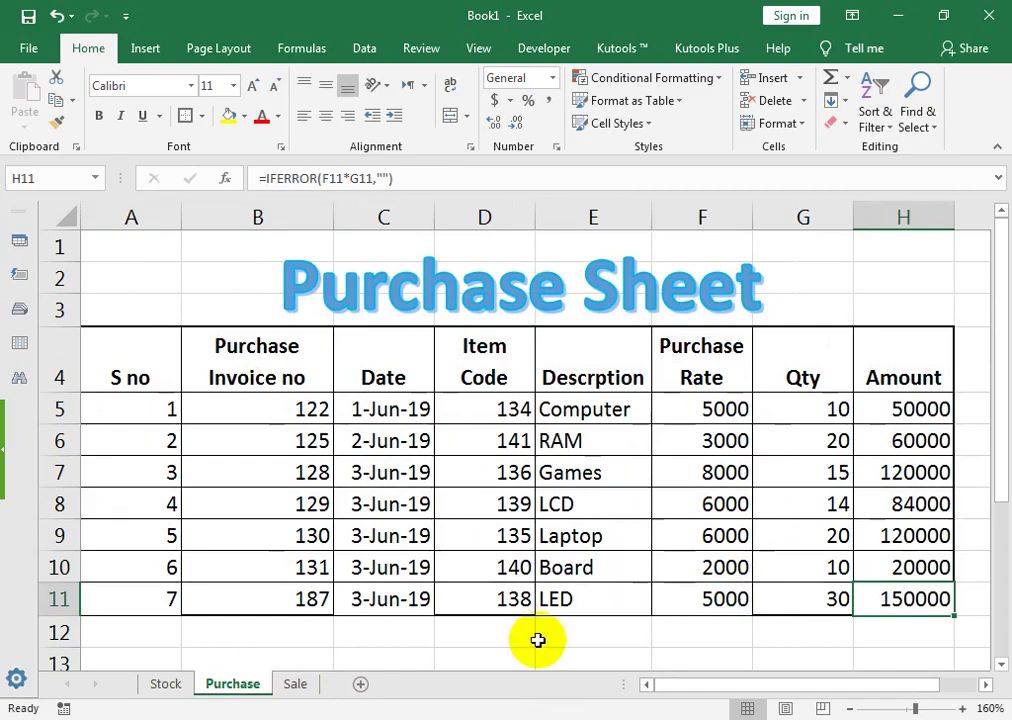
pyautogui.click(151, 604)
pyautogui.press('Return')
pyautogui.write('8')
pyautogui.press('Return')
pyautogui.write('9')
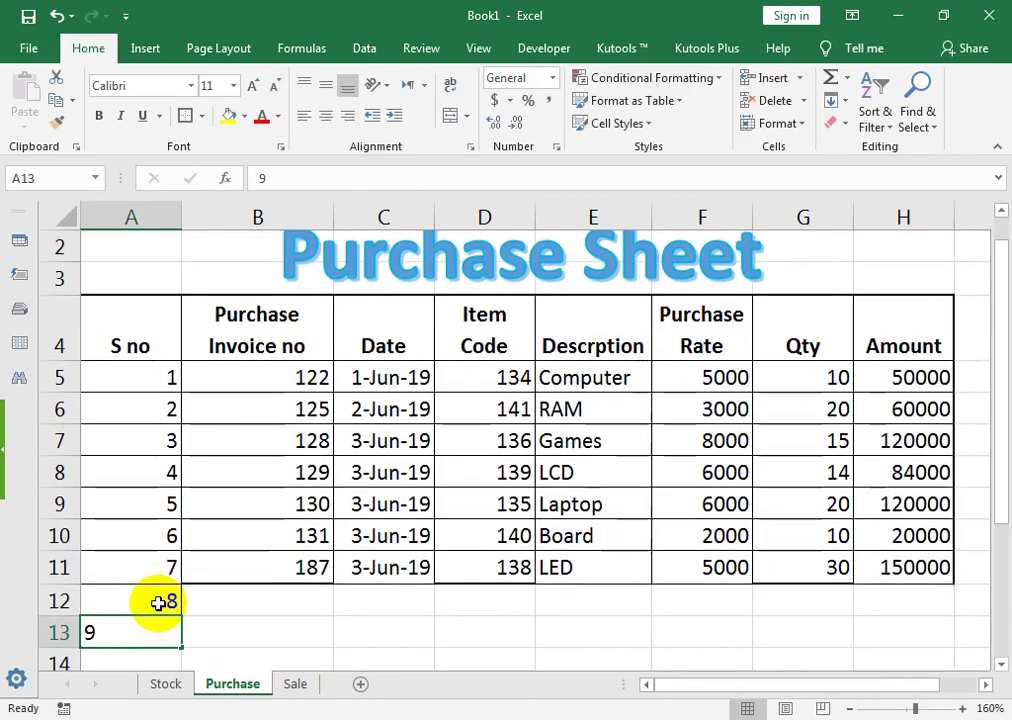
pyautogui.press('Return')
# Enter purchase invoice numbers 190 and 191 in B12 and B13
pyautogui.click(237, 561)
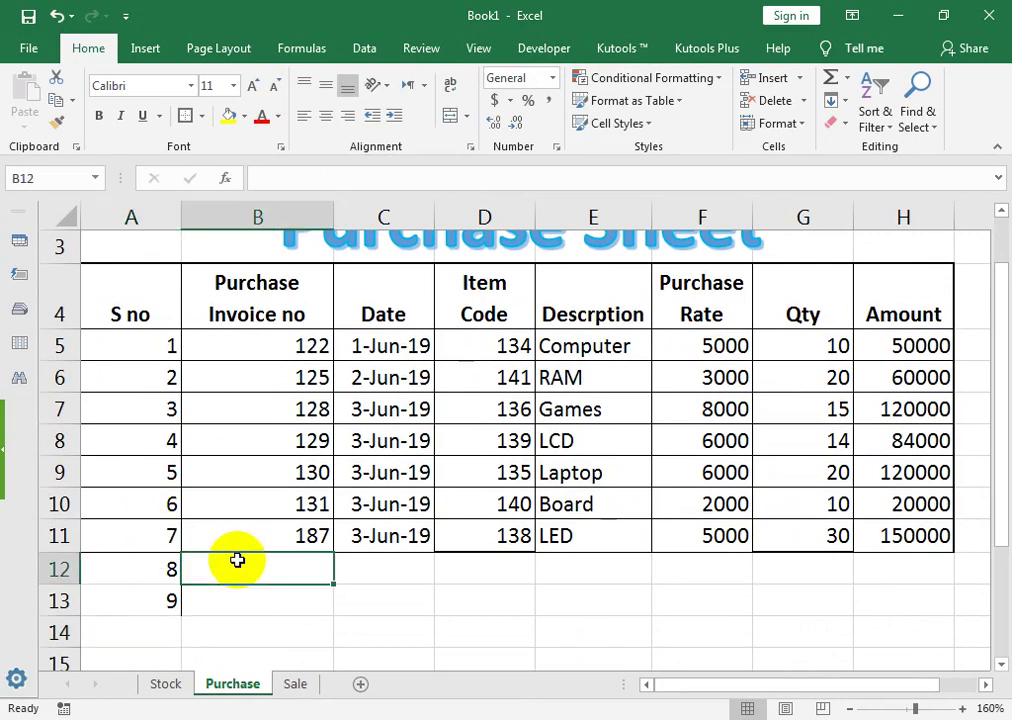
pyautogui.write('190')
pyautogui.press('Return')
pyautogui.write('1')
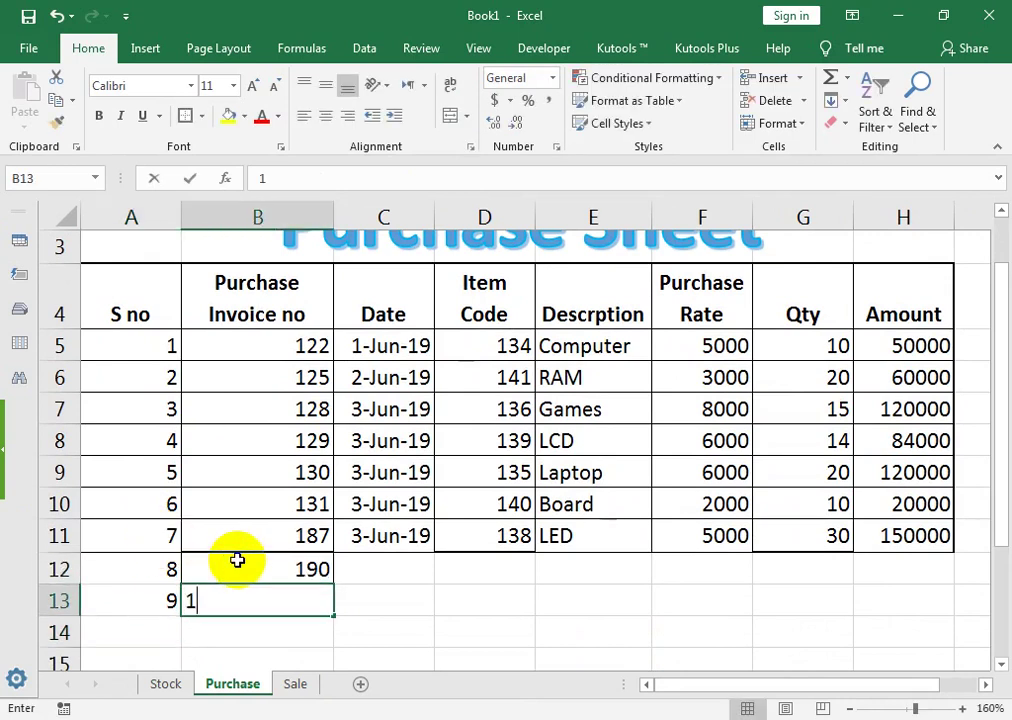
pyautogui.write('91')
pyautogui.press('Return')
# Fill the date 3-Jun-19 from C11 down through C13
pyautogui.press('Up')
pyautogui.press('Right')
pyautogui.press('Up')
pyautogui.press('Up')
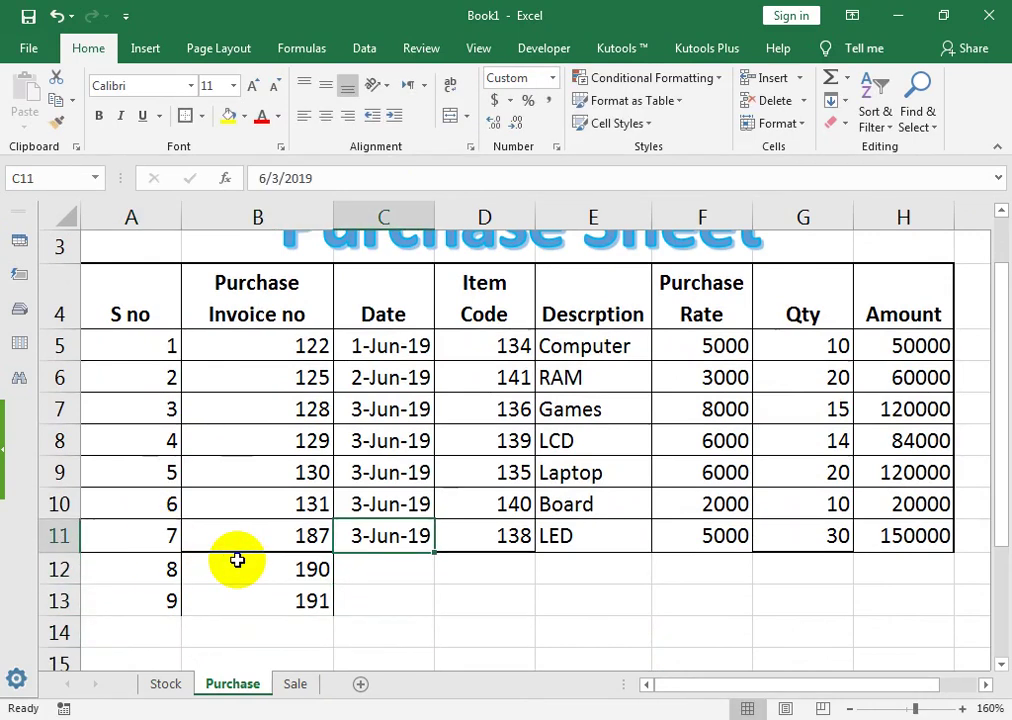
pyautogui.hotkey('shift', 'Down')
pyautogui.hotkey('shift', 'Down')
pyautogui.hotkey('ctrl', 'd')
# Apply All Borders to the range A11:H13 to extend the purchase table's grid
pyautogui.moveTo(163, 535); pyautogui.dragTo(891, 594)
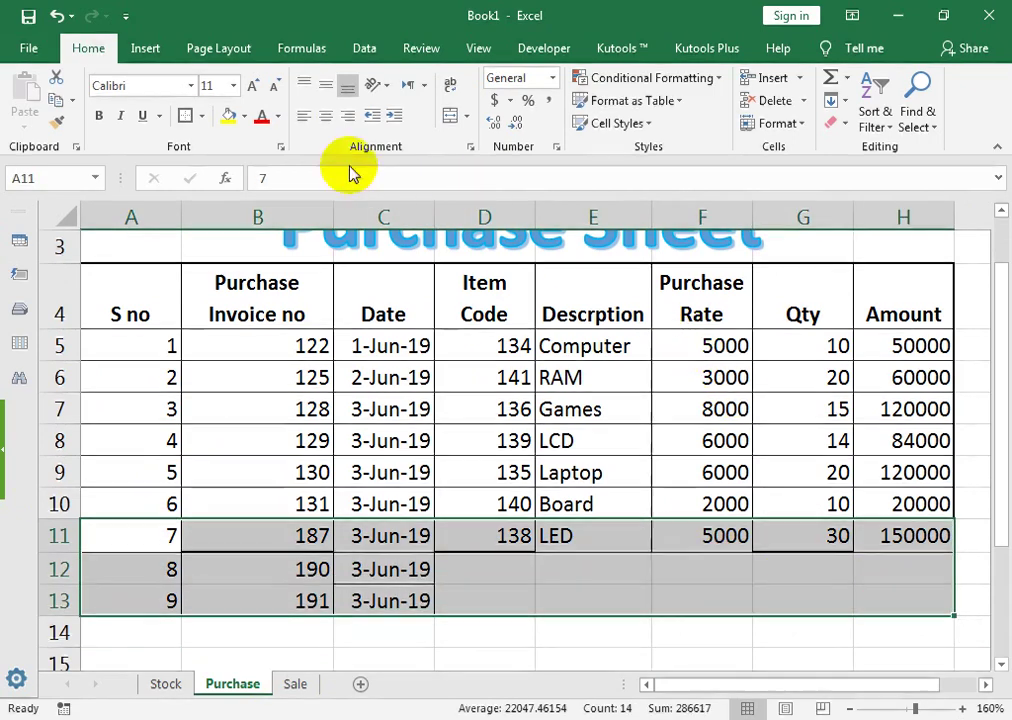
pyautogui.click(203, 116)
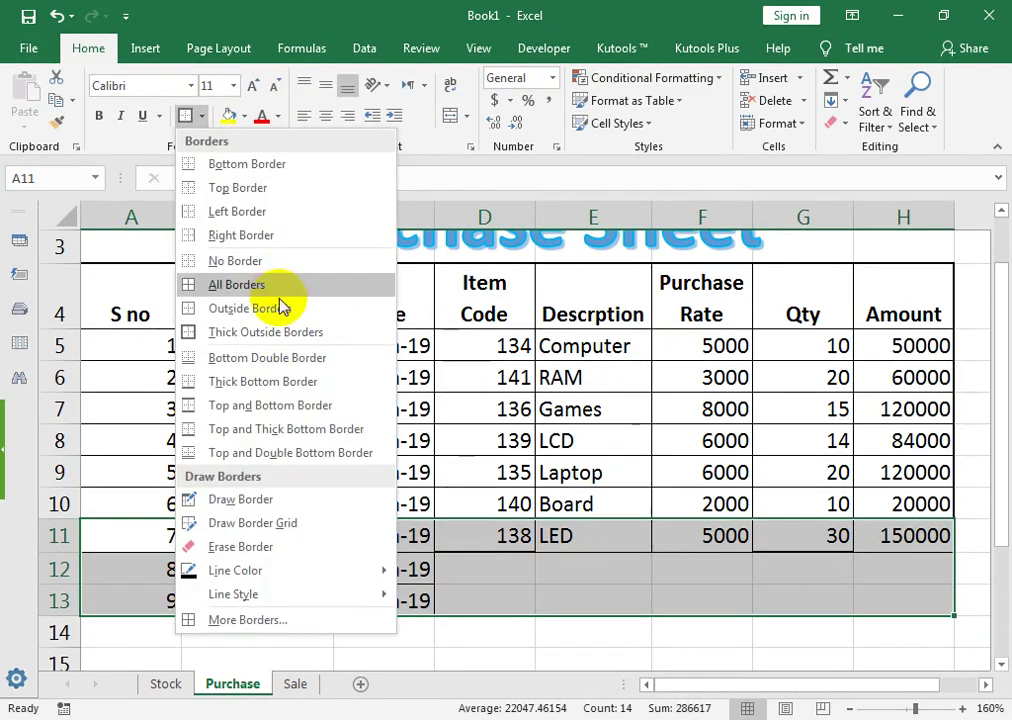
pyautogui.click(280, 288)
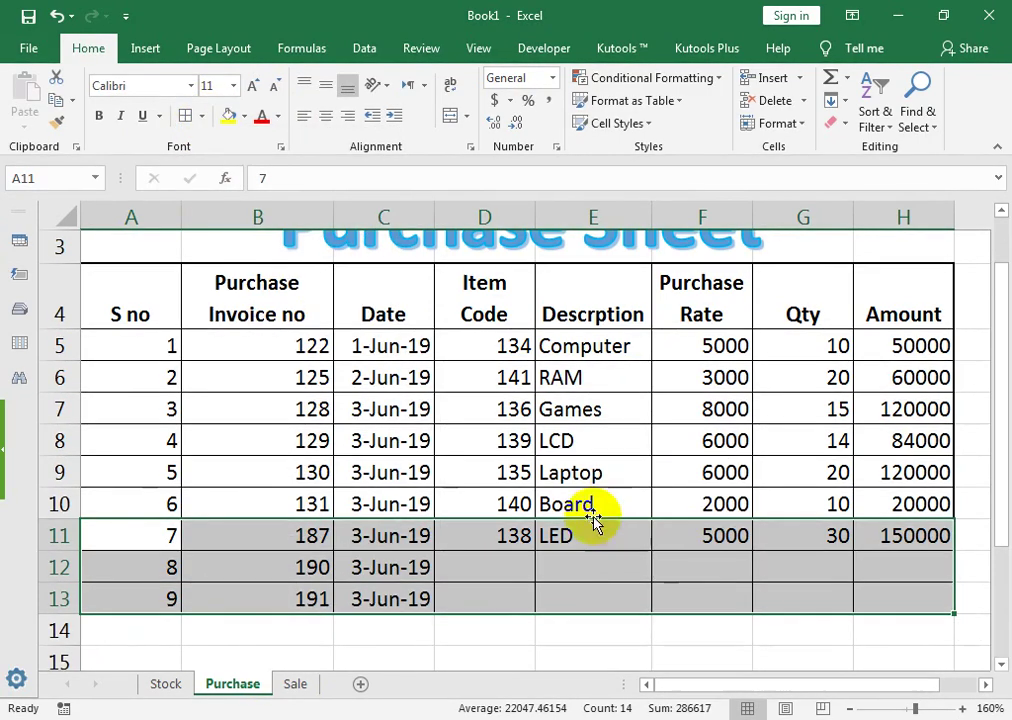
# Copy item code 138 from D11 down through D13, and change D12's item code to 139
pyautogui.click(512, 572)
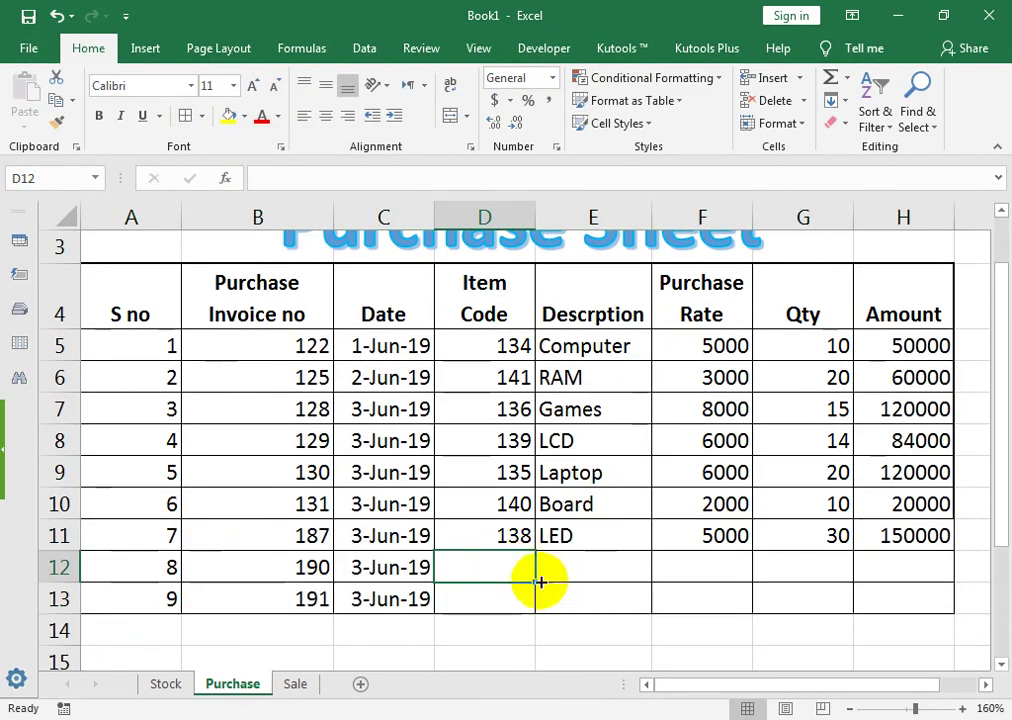
pyautogui.click(529, 528)
pyautogui.moveTo(533, 545); pyautogui.dragTo(530, 600)
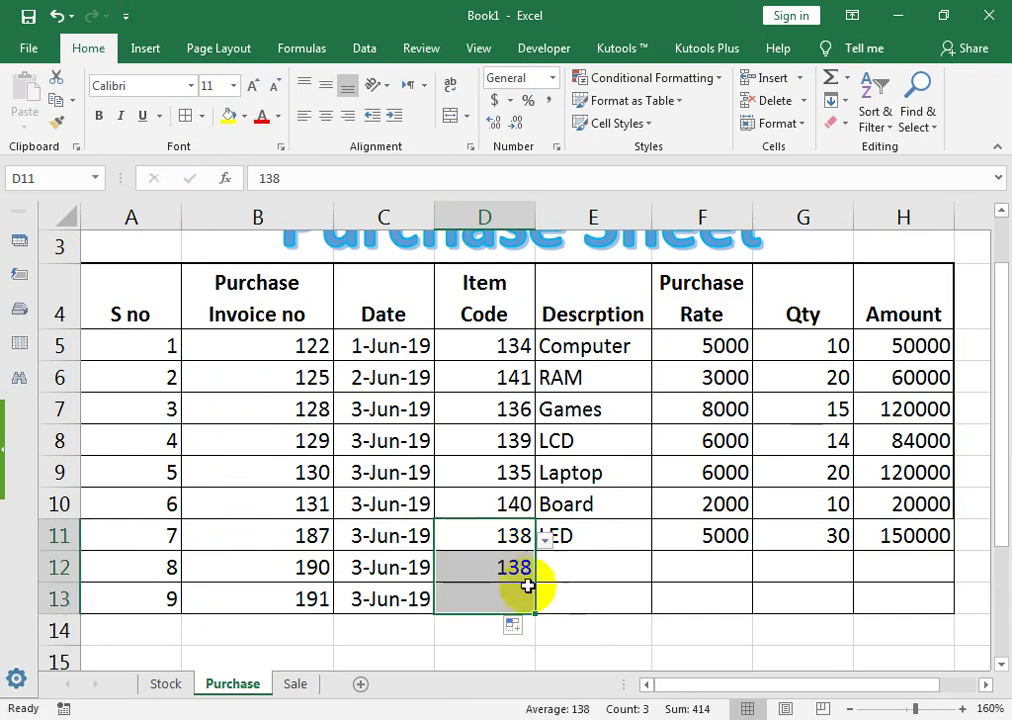
pyautogui.click(531, 574)
pyautogui.click(545, 572)
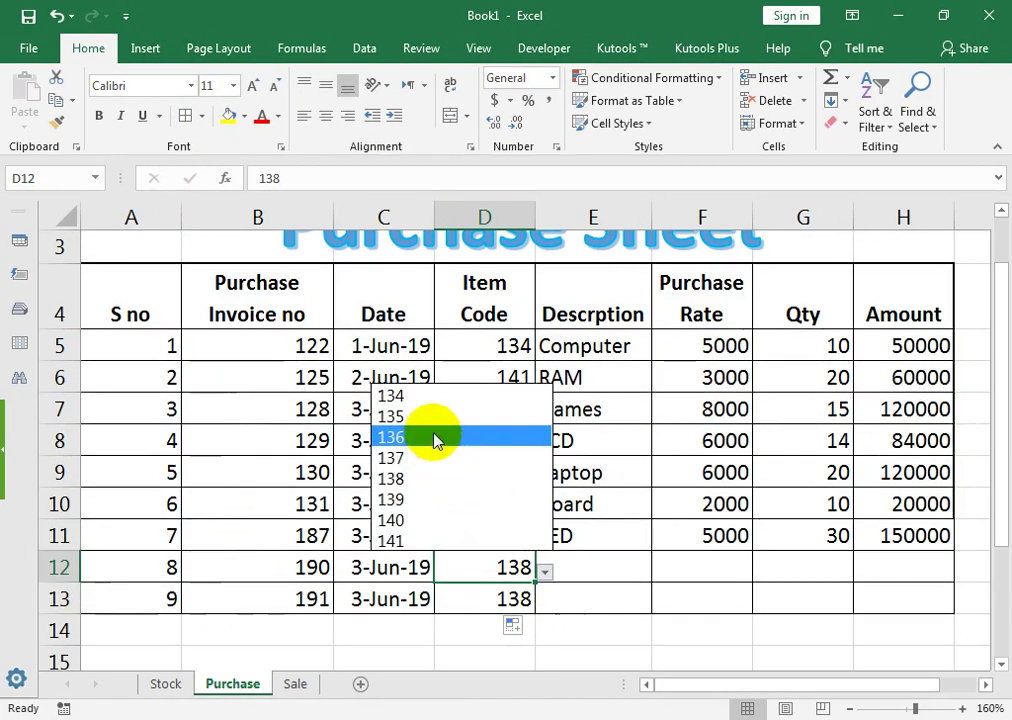
pyautogui.click(430, 479)
pyautogui.click(521, 598)
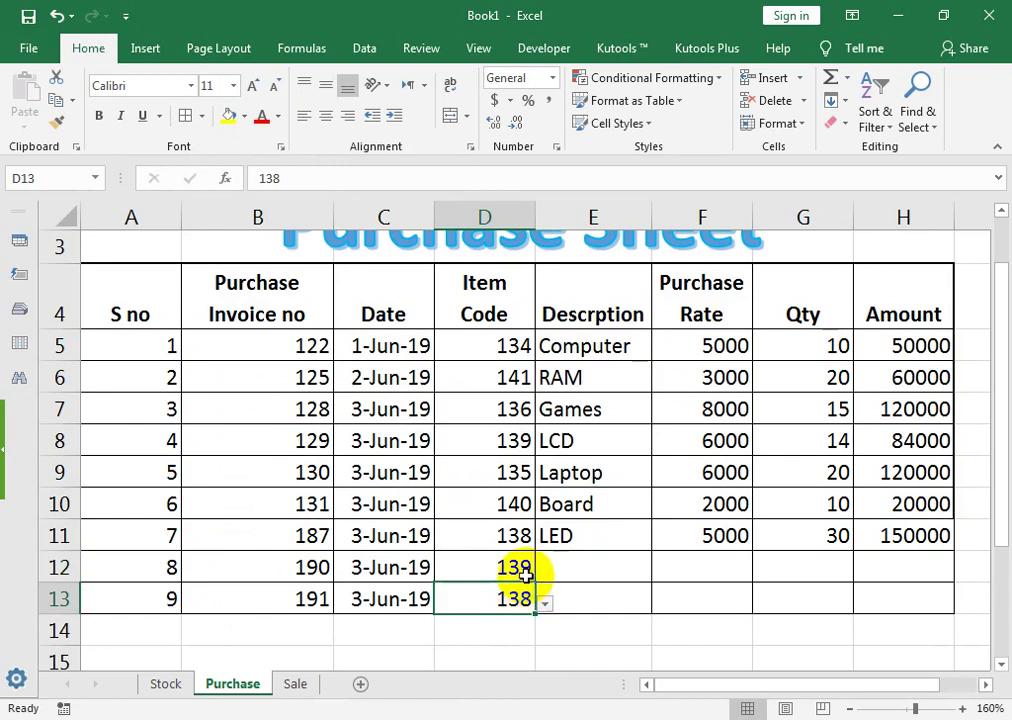
# Copy the description formula from E11 and the purchase rate formula from F11 down through row 13
pyautogui.click(583, 543)
pyautogui.moveTo(655, 549); pyautogui.dragTo(655, 600)
pyautogui.click(735, 537)
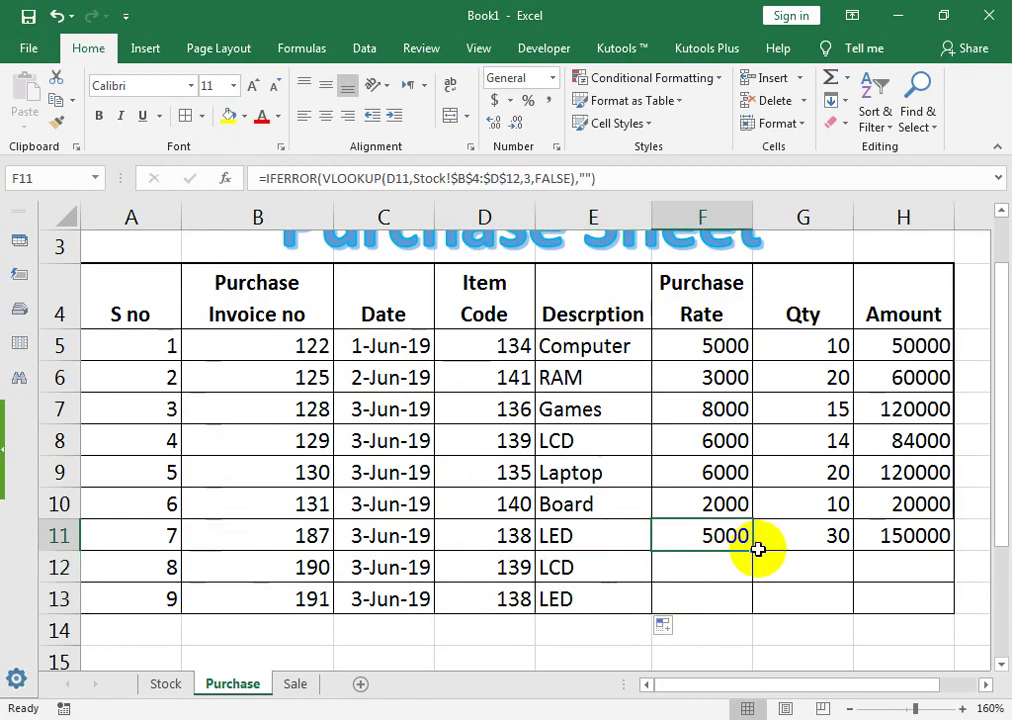
pyautogui.moveTo(757, 551); pyautogui.dragTo(745, 603)
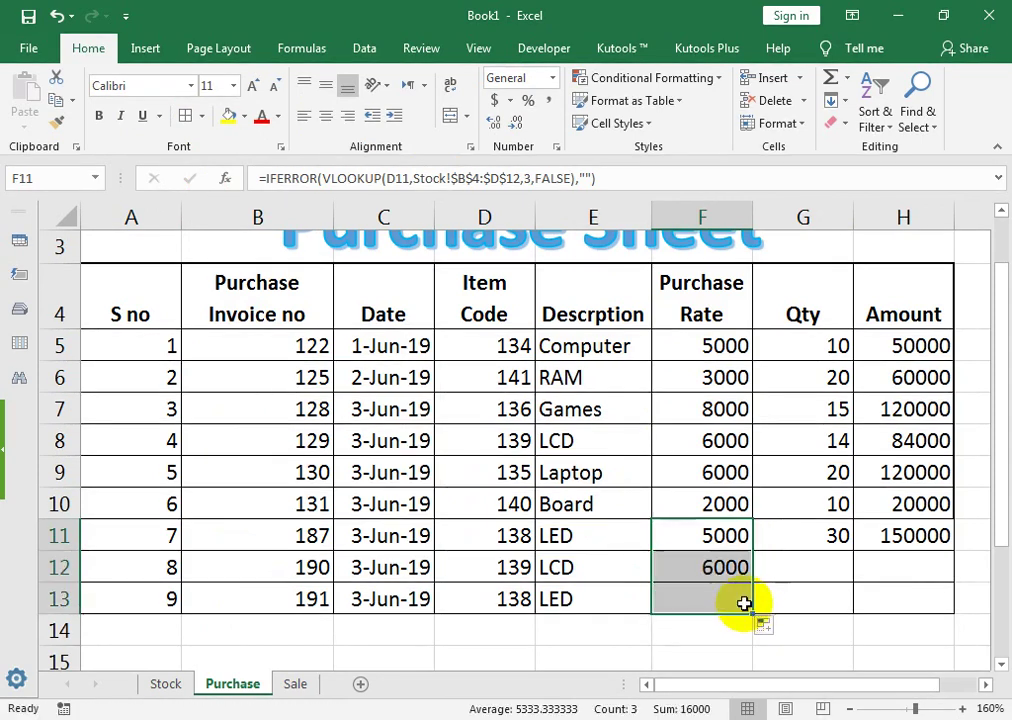
# Delete row 13, the ninth purchase entry, from the Purchase sheet
pyautogui.click(537, 578)
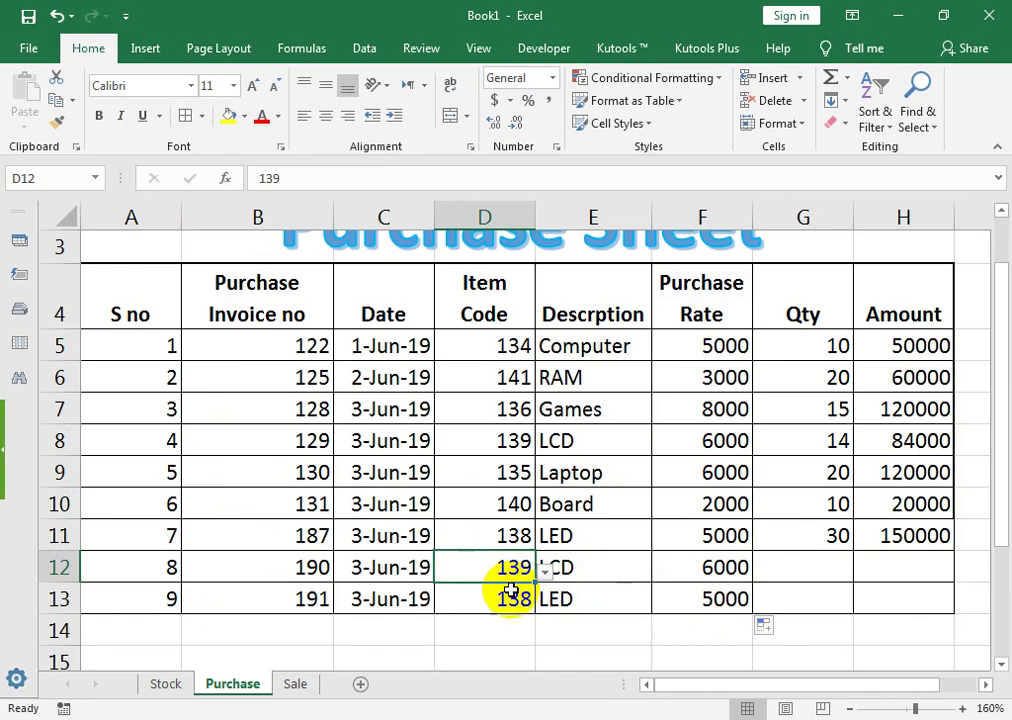
pyautogui.click(513, 594)
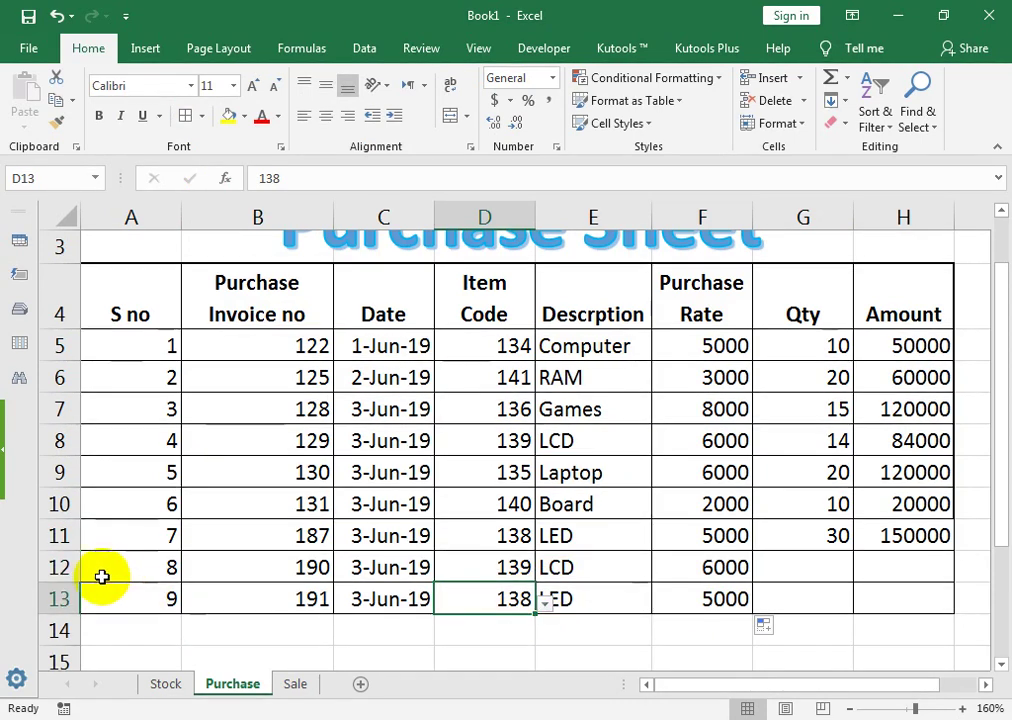
pyautogui.click(38, 599)
pyautogui.rightClick(40, 598)
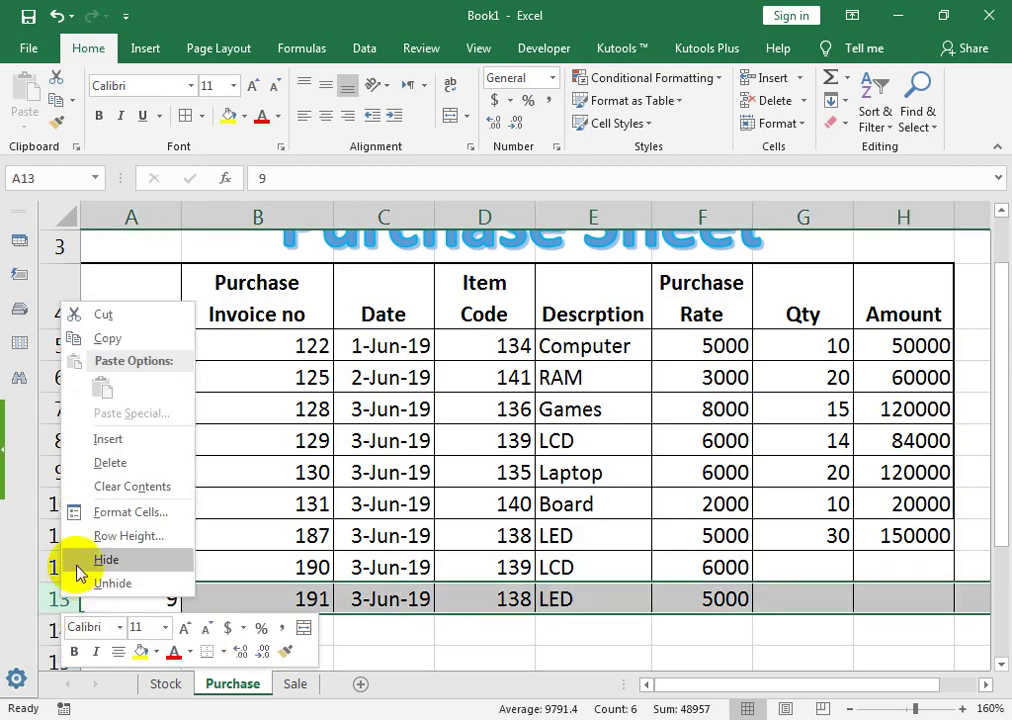
pyautogui.click(110, 463)
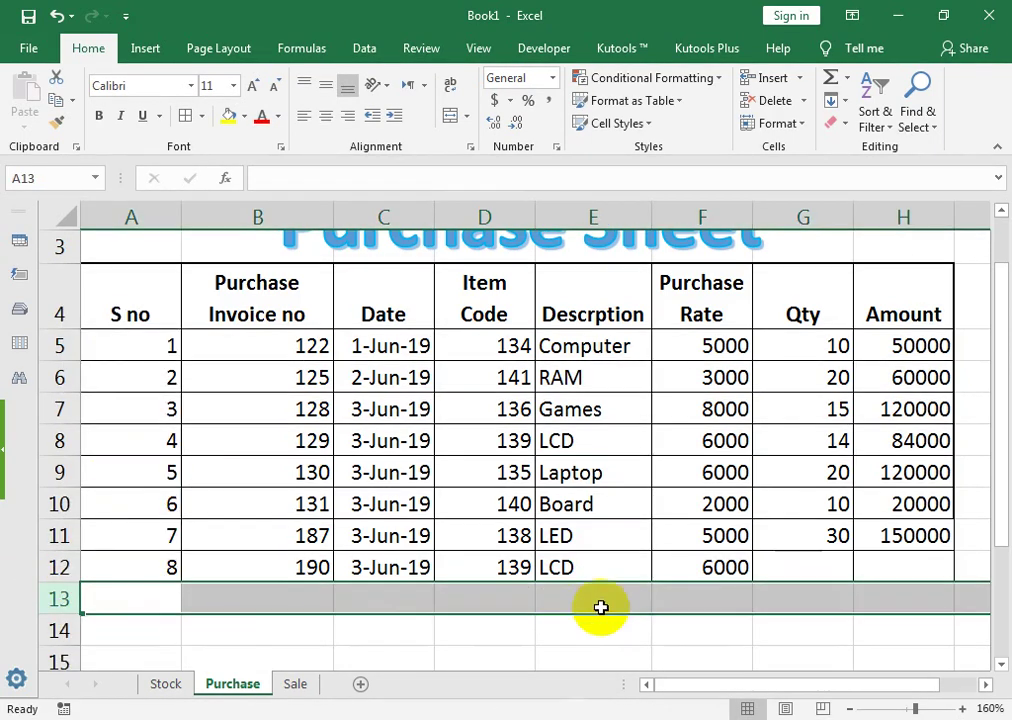
# Enter quantity 15 for the eighth purchase entry in G12, and check Software's purchase quantity formula on the Stock sheet
pyautogui.click(765, 567)
pyautogui.write('15')
pyautogui.press('Tab')
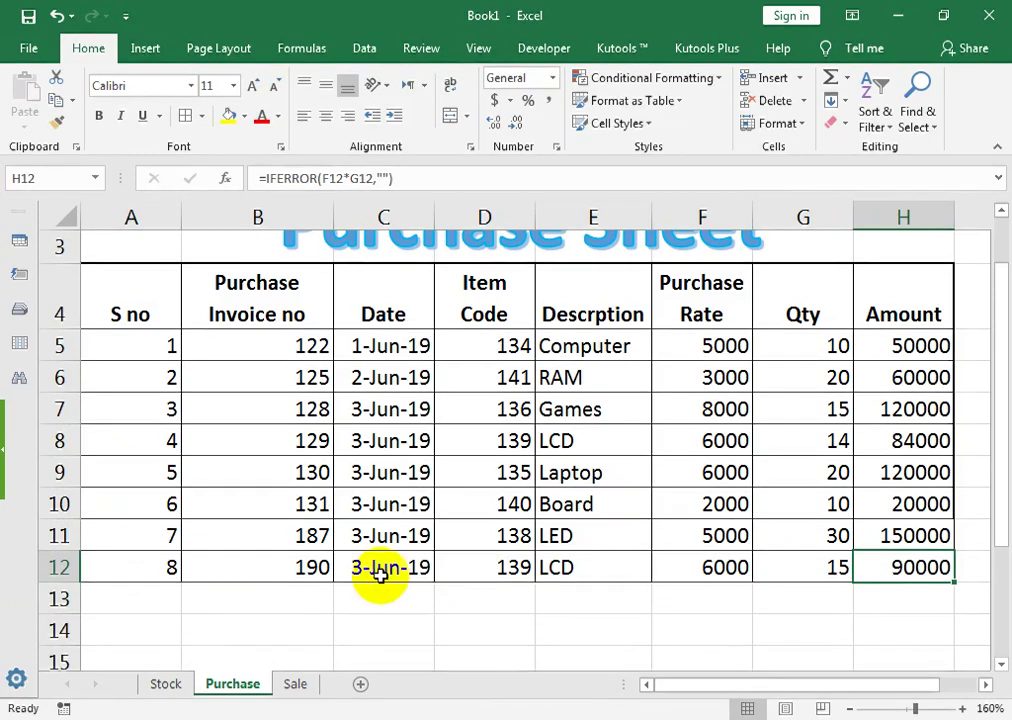
pyautogui.click(167, 683)
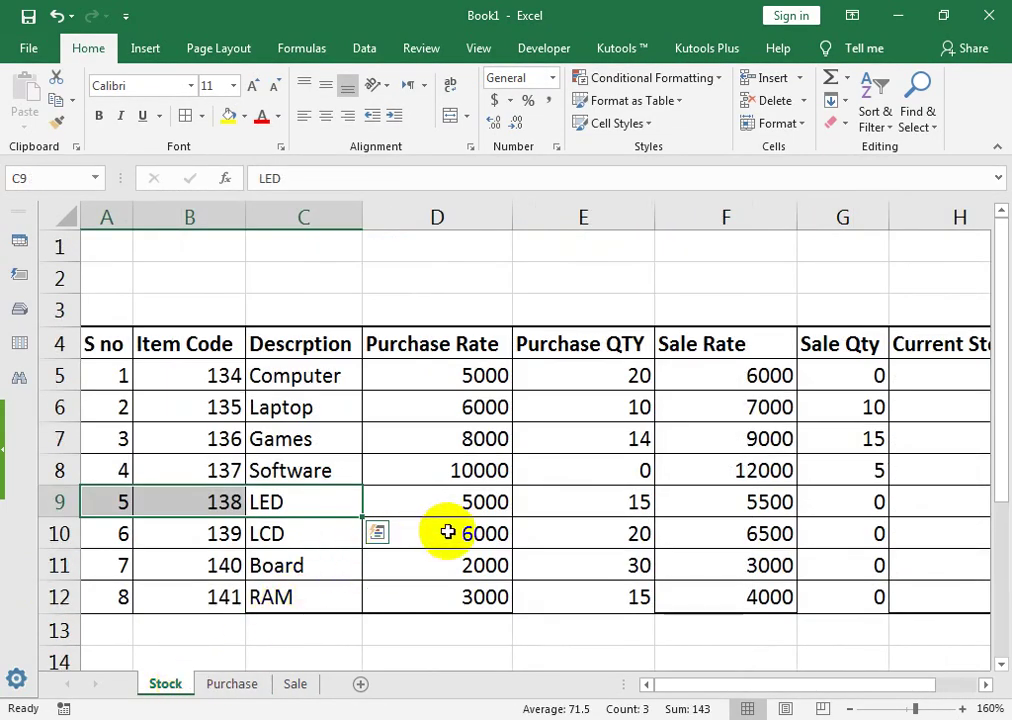
pyautogui.click(355, 478)
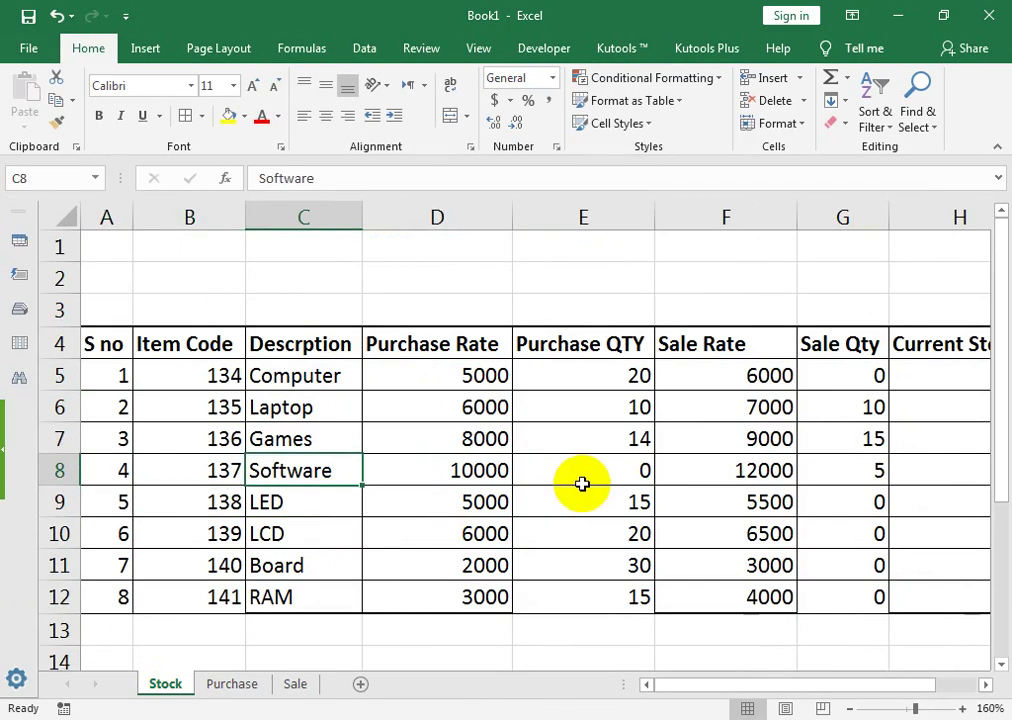
pyautogui.click(594, 477)
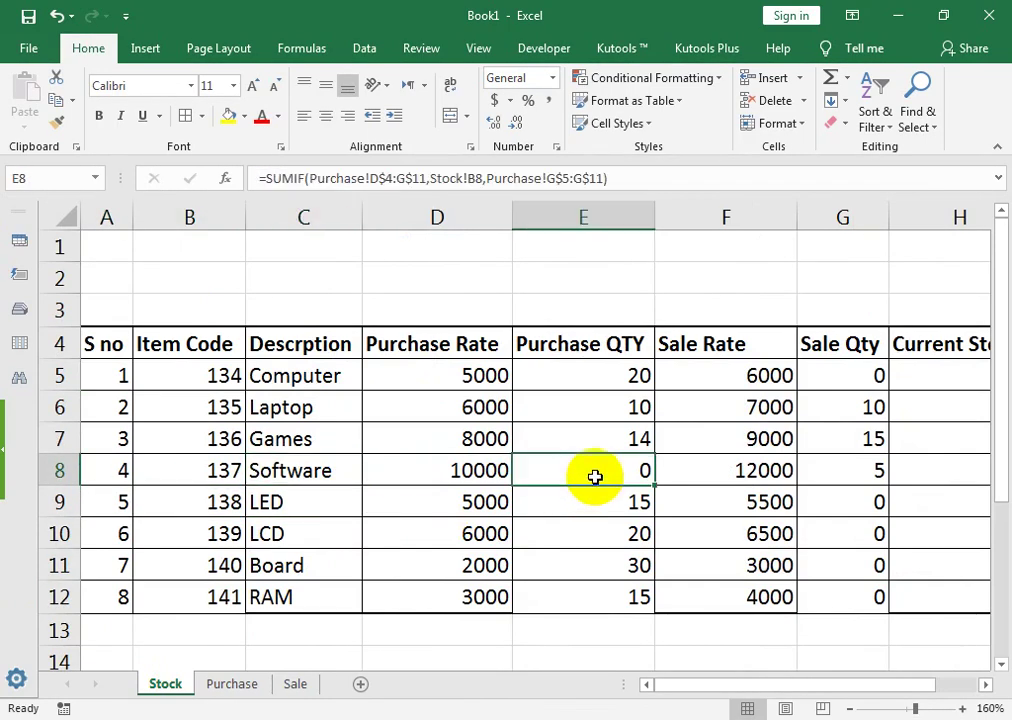
# Start the ninth purchase entry in row 13 of Purchase with serial number 9, invoice number 192 and the date copied from C12
pyautogui.click(236, 683)
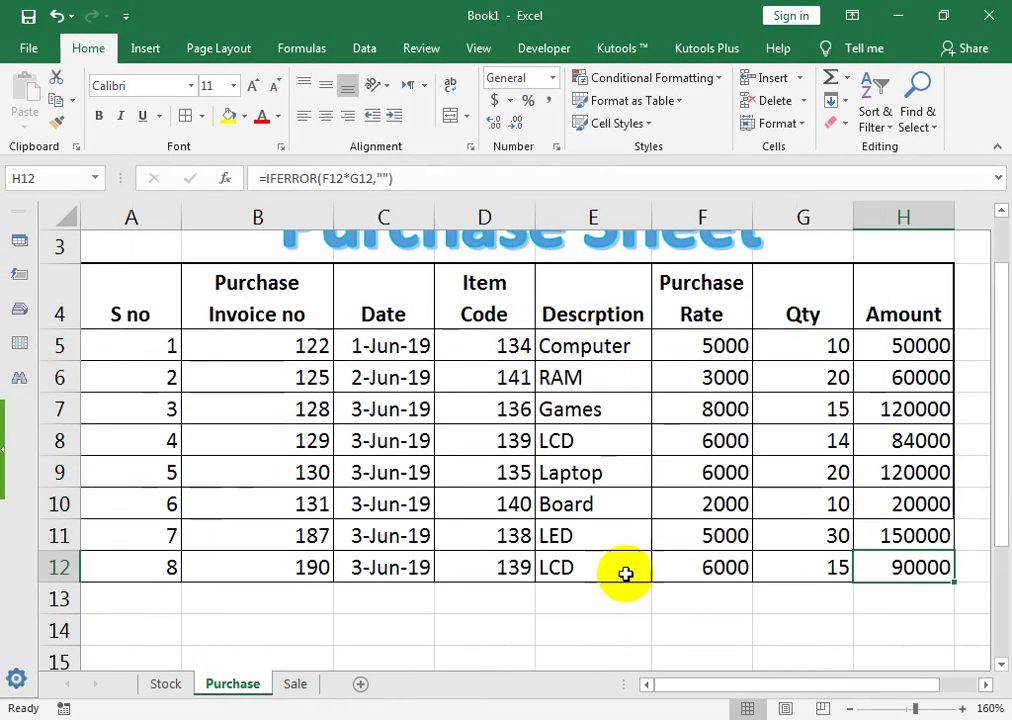
pyautogui.click(113, 601)
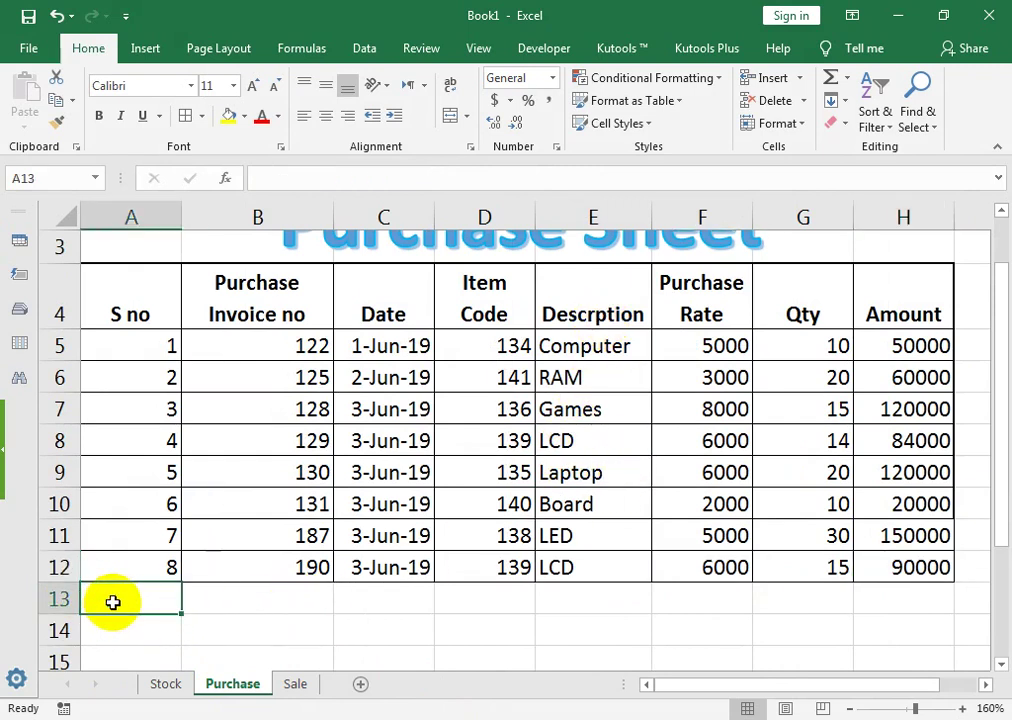
pyautogui.write('9')
pyautogui.press('Tab')
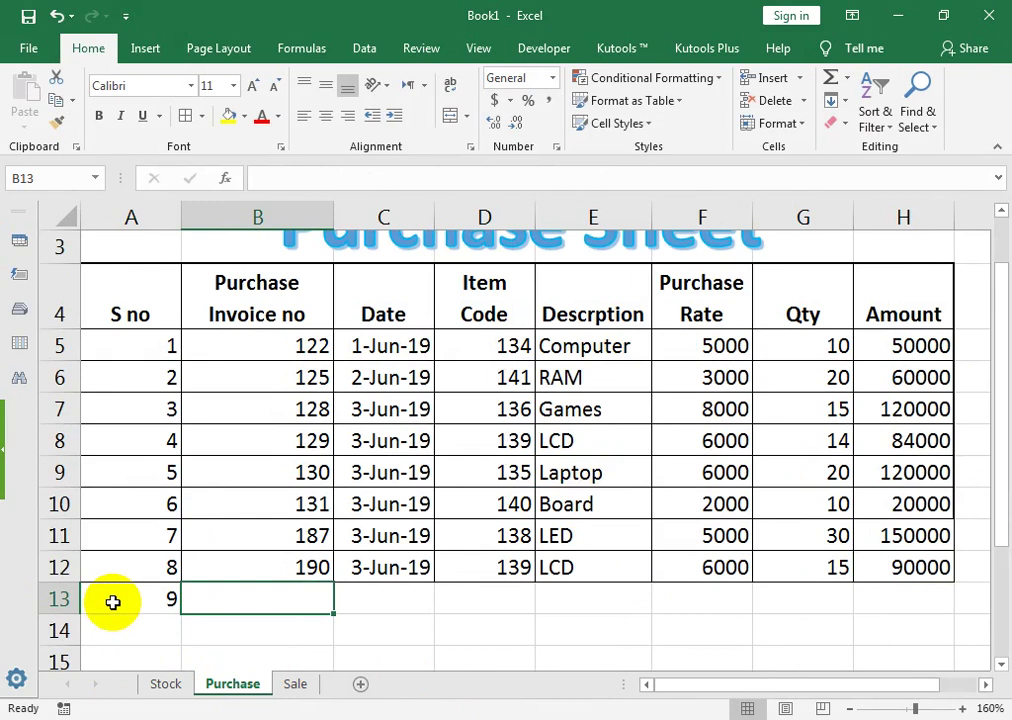
pyautogui.write('192')
pyautogui.press('Tab')
pyautogui.press('Up')
pyautogui.hotkey('shift', 'Down')
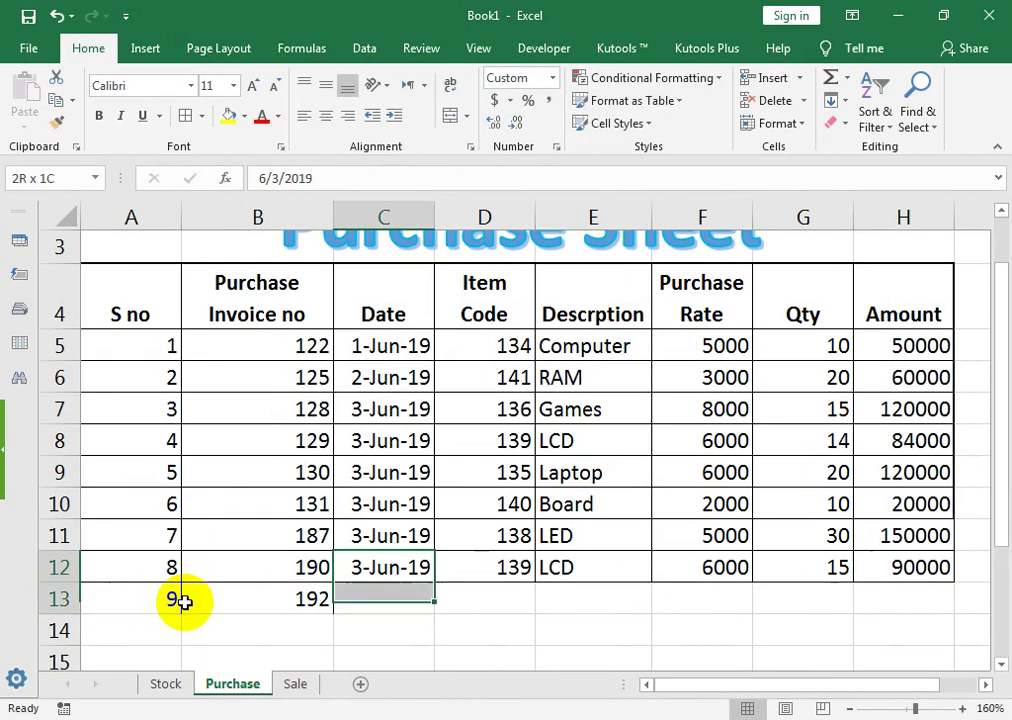
pyautogui.hotkey('ctrl', 'd')
pyautogui.press('Right')
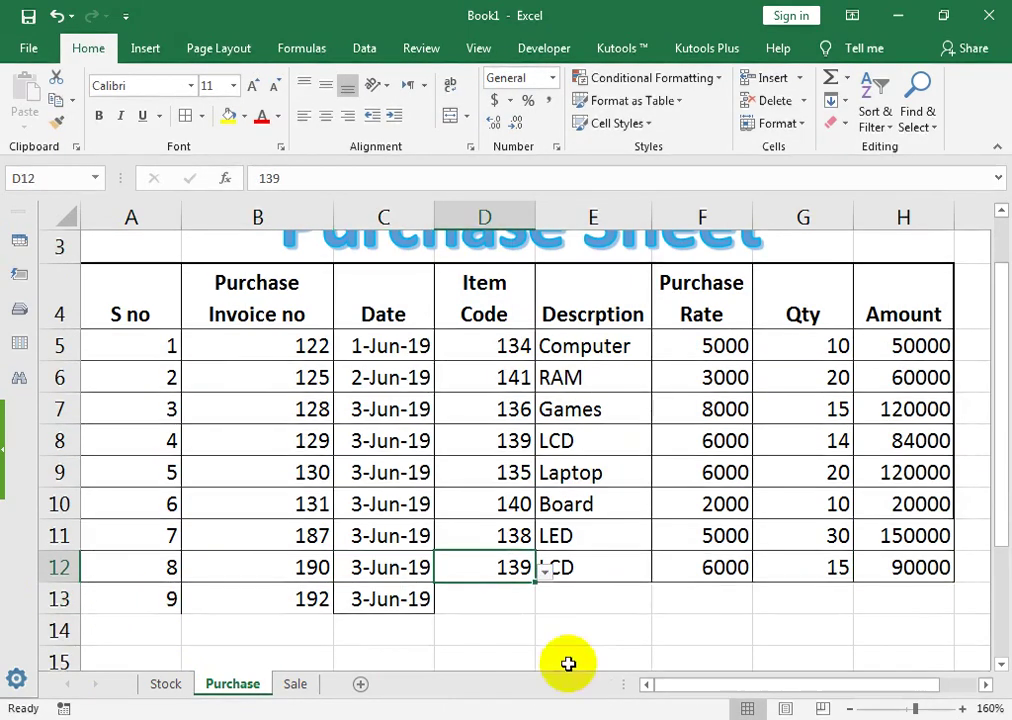
# Extend the item code cell from D12 to D13 and choose code 137 for the ninth purchase entry
pyautogui.moveTo(538, 583); pyautogui.dragTo(536, 606)
pyautogui.click(148, 685)
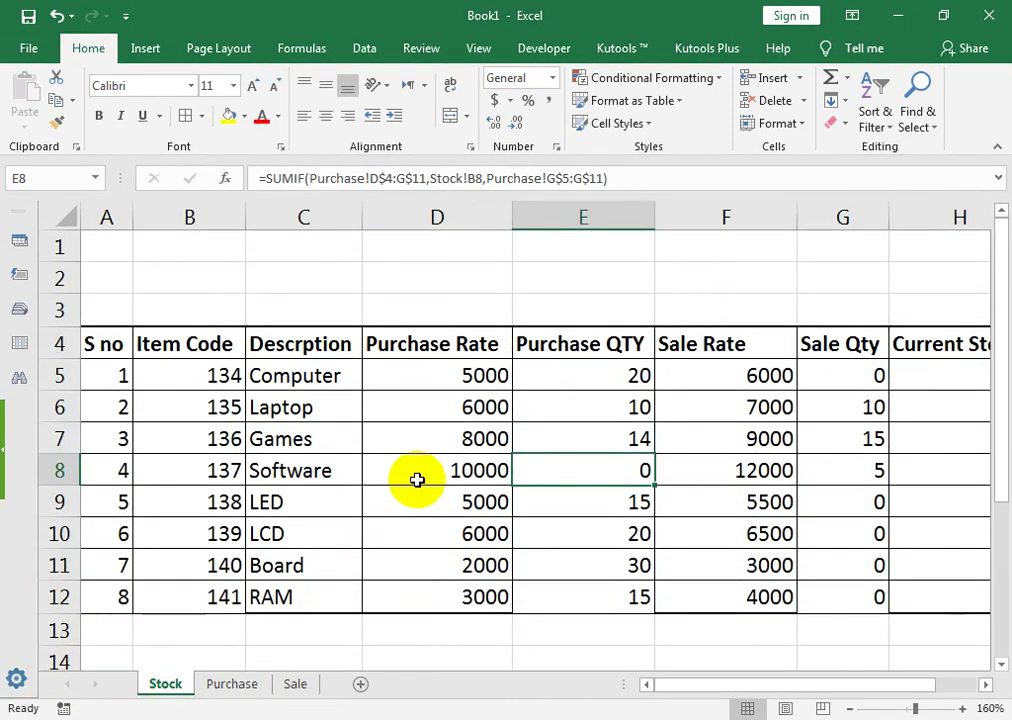
pyautogui.click(222, 684)
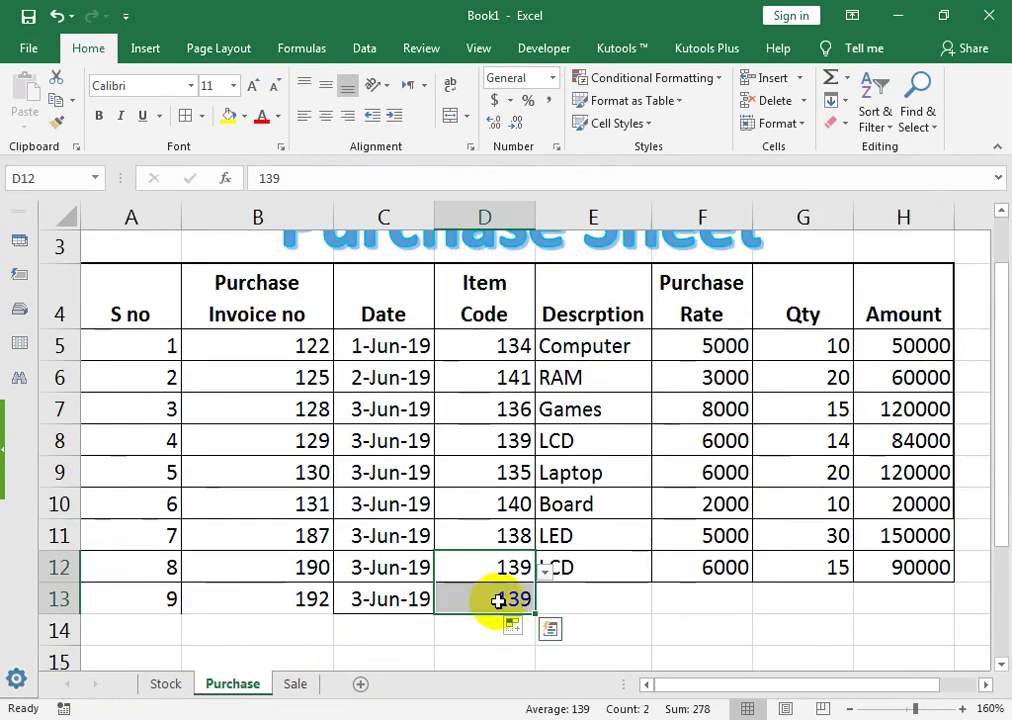
pyautogui.click(534, 604)
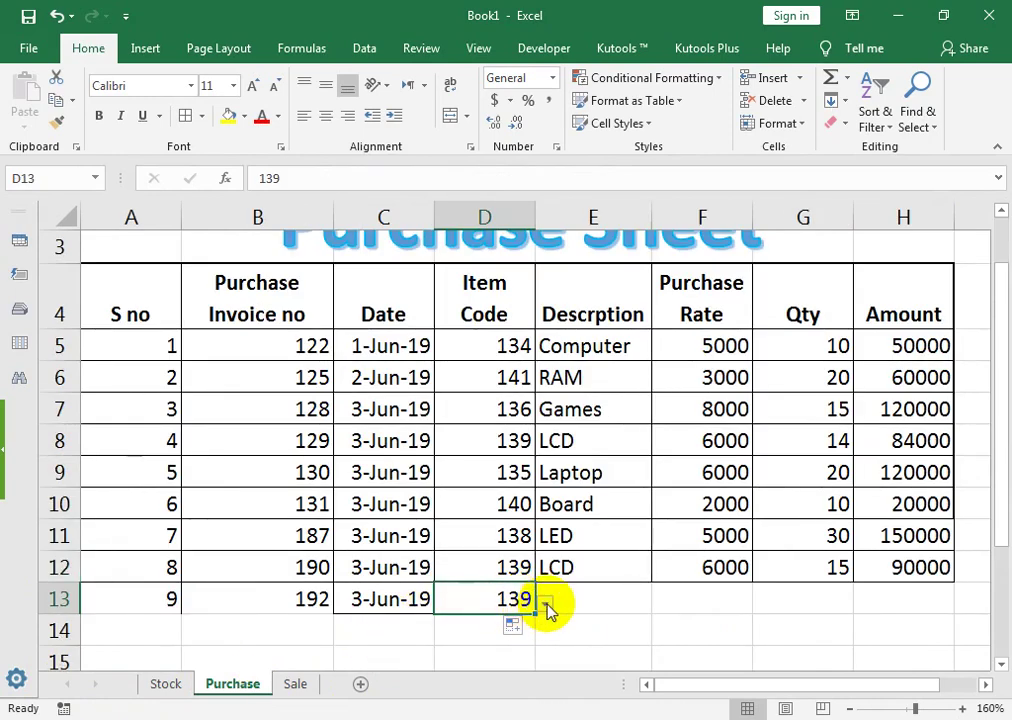
pyautogui.click(546, 604)
pyautogui.click(452, 490)
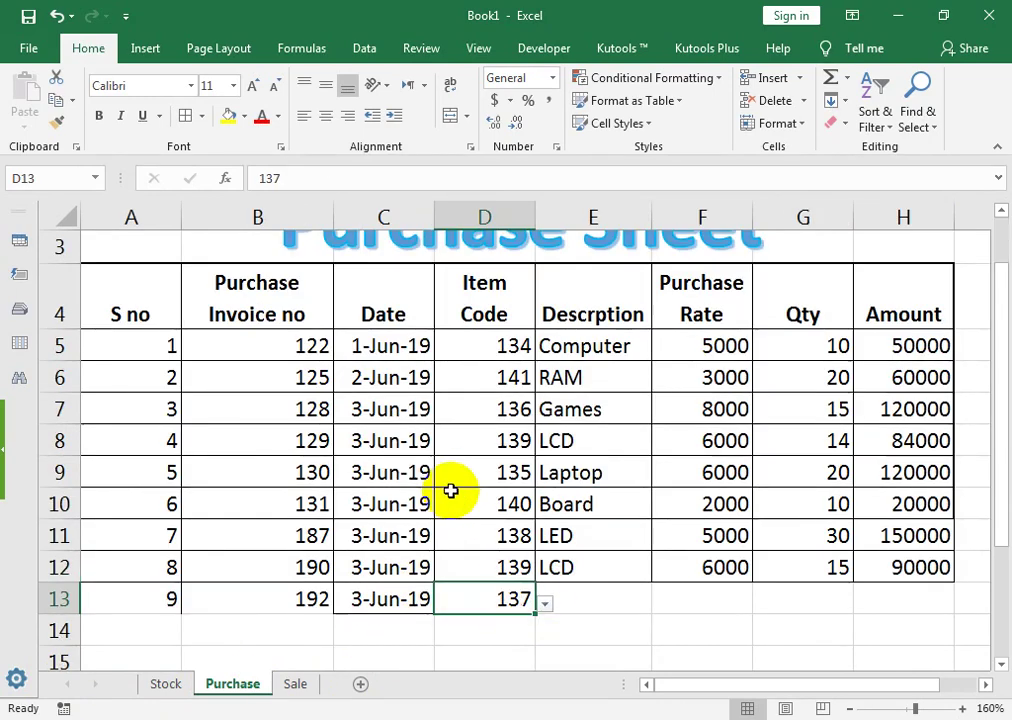
# Copy the description and purchase rate formulas from row 12 into row 13, and enter quantity 5 in G13
pyautogui.click(600, 574)
pyautogui.moveTo(655, 583)
pyautogui.mouseDown()
pyautogui.moveTo(653, 610)
pyautogui.moveTo(664, 604)
pyautogui.mouseUp()
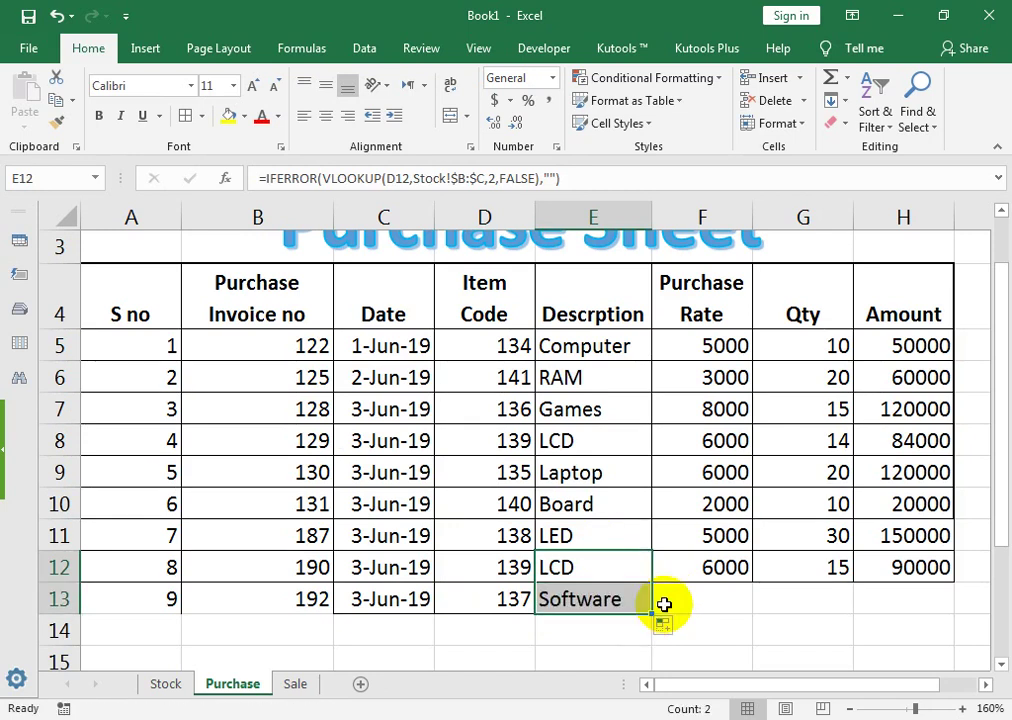
pyautogui.click(720, 598)
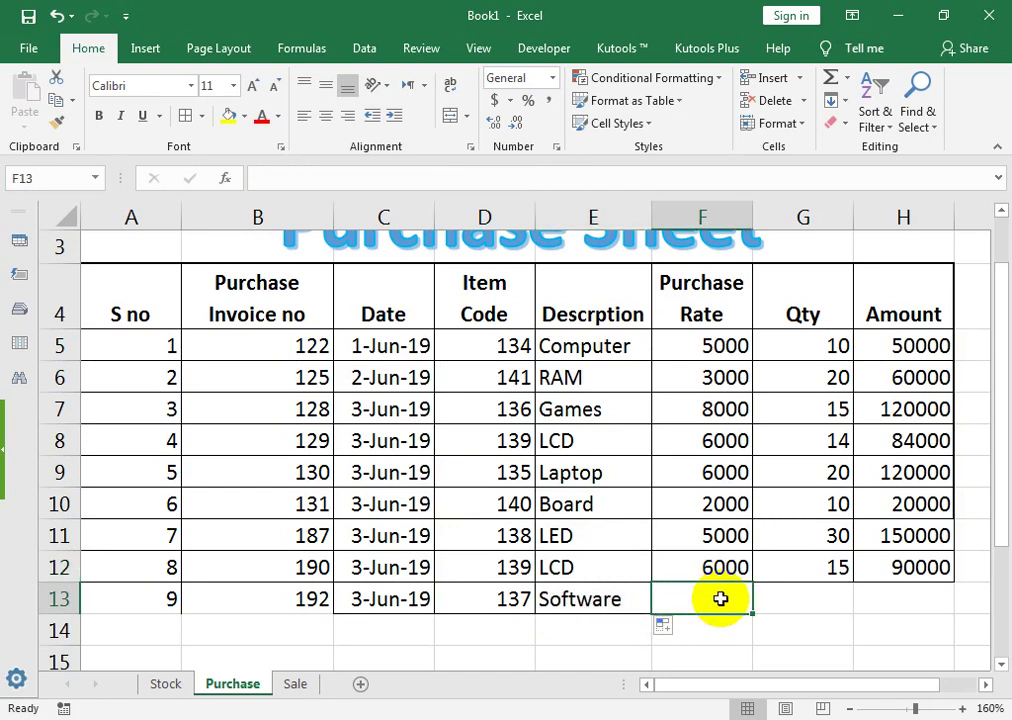
pyautogui.press('Up')
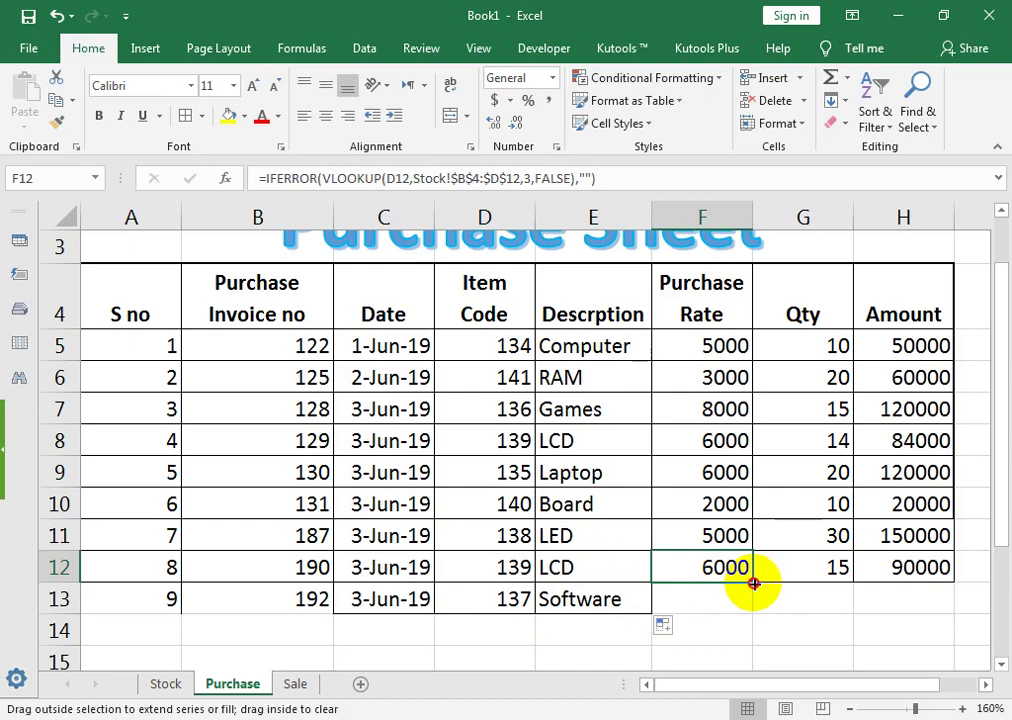
pyautogui.moveTo(753, 583); pyautogui.dragTo(761, 598)
pyautogui.click(789, 597)
pyautogui.write('5')
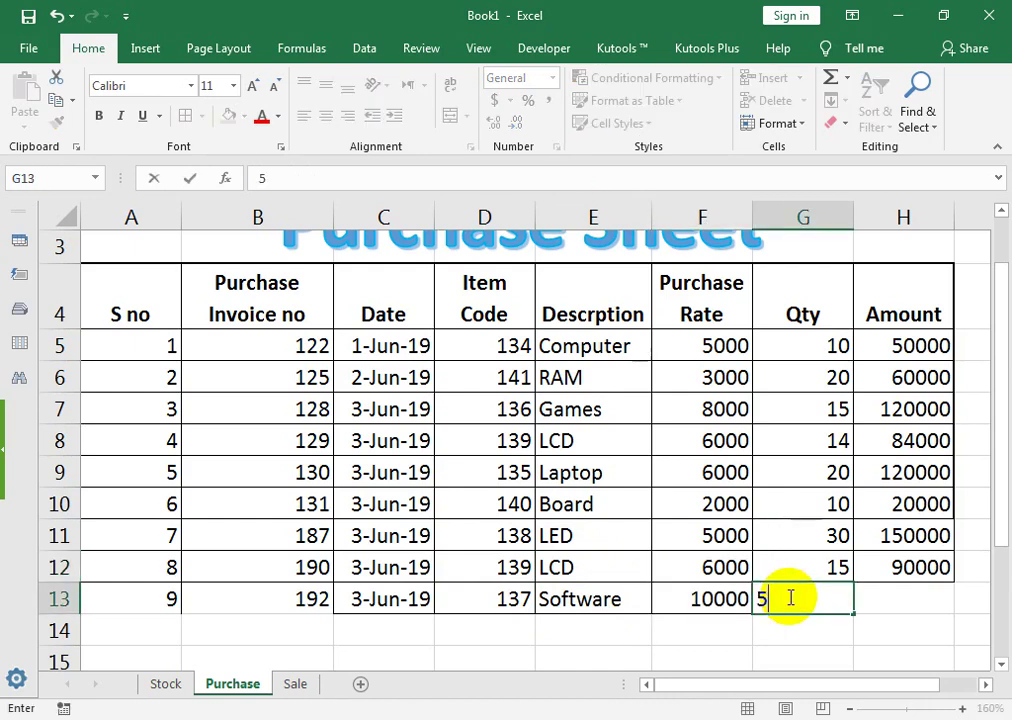
pyautogui.press('Tab')
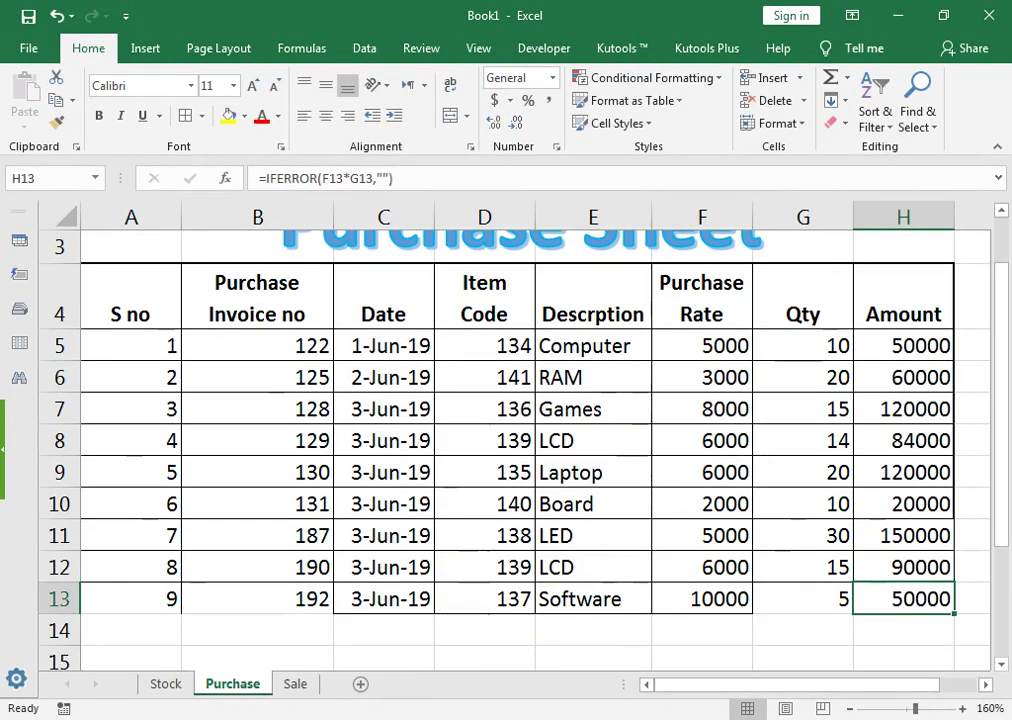
# Replace the SUMIF criteria range in cell E8 of the Stock sheet with Purchase!D4:G13
pyautogui.click(165, 684)
pyautogui.click(563, 555)
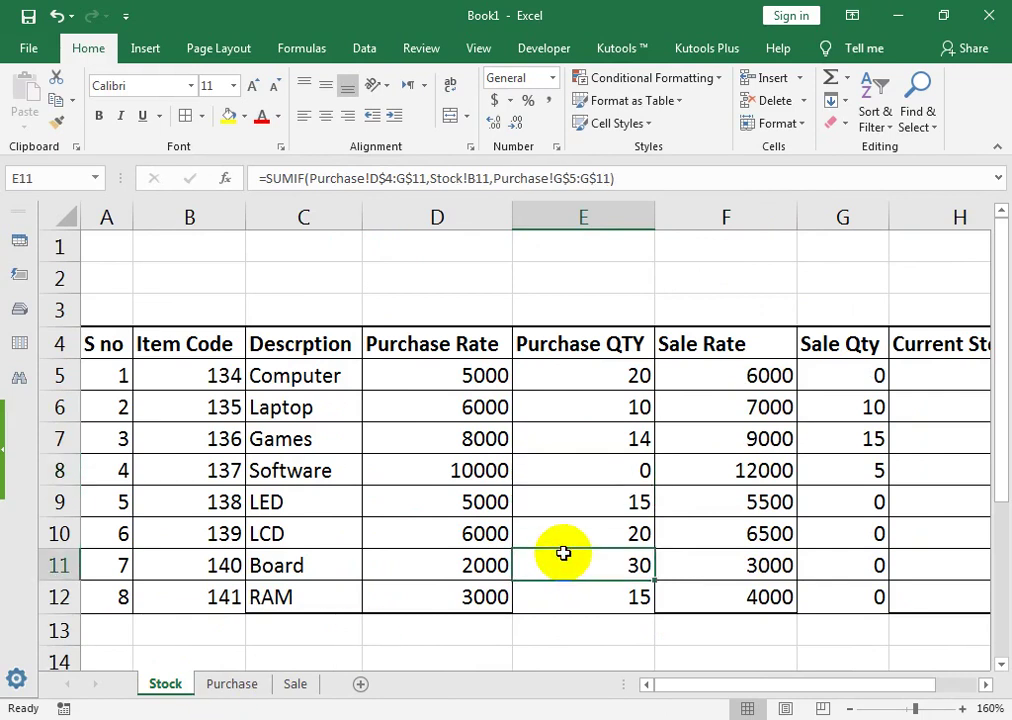
pyautogui.doubleClick(593, 469)
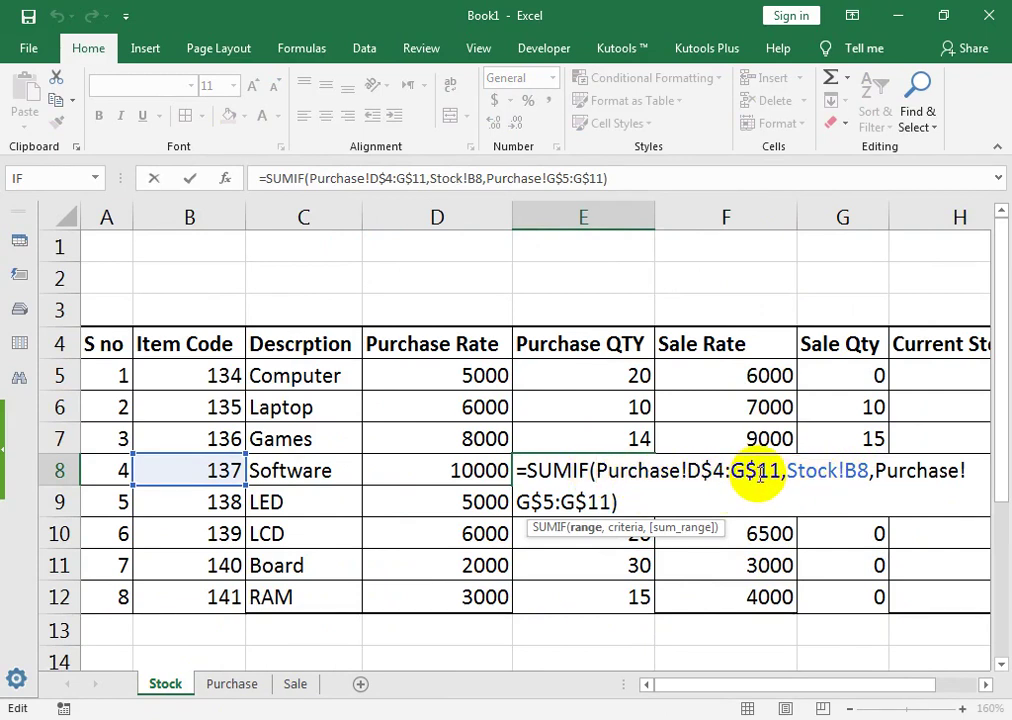
pyautogui.moveTo(778, 474); pyautogui.dragTo(596, 474)
pyautogui.press('BackSpace')
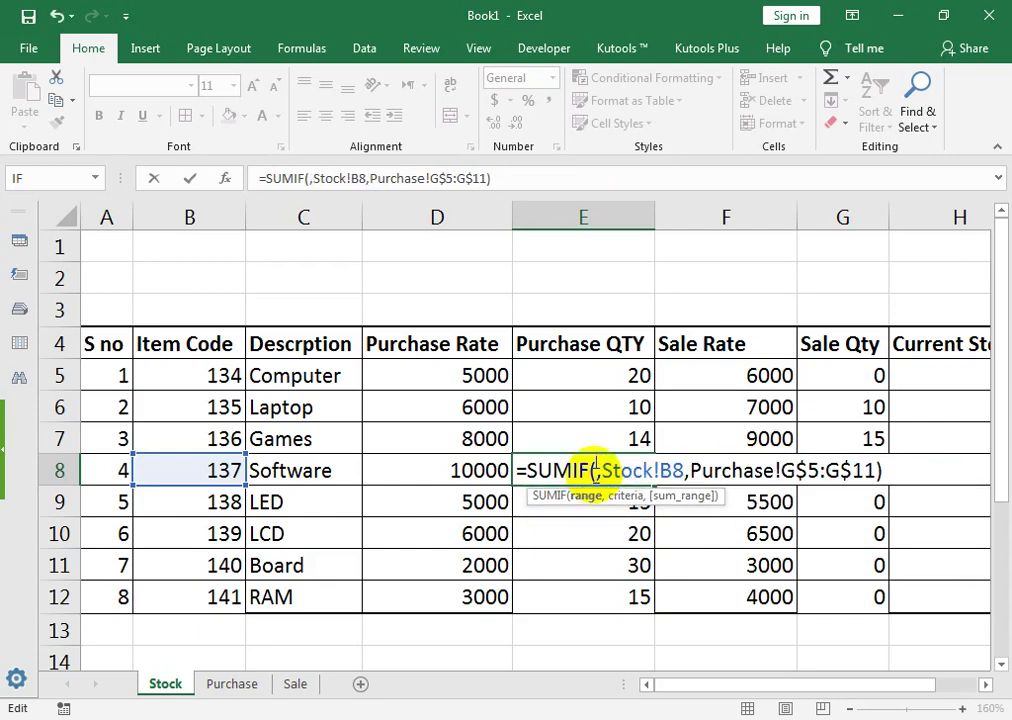
pyautogui.click(220, 684)
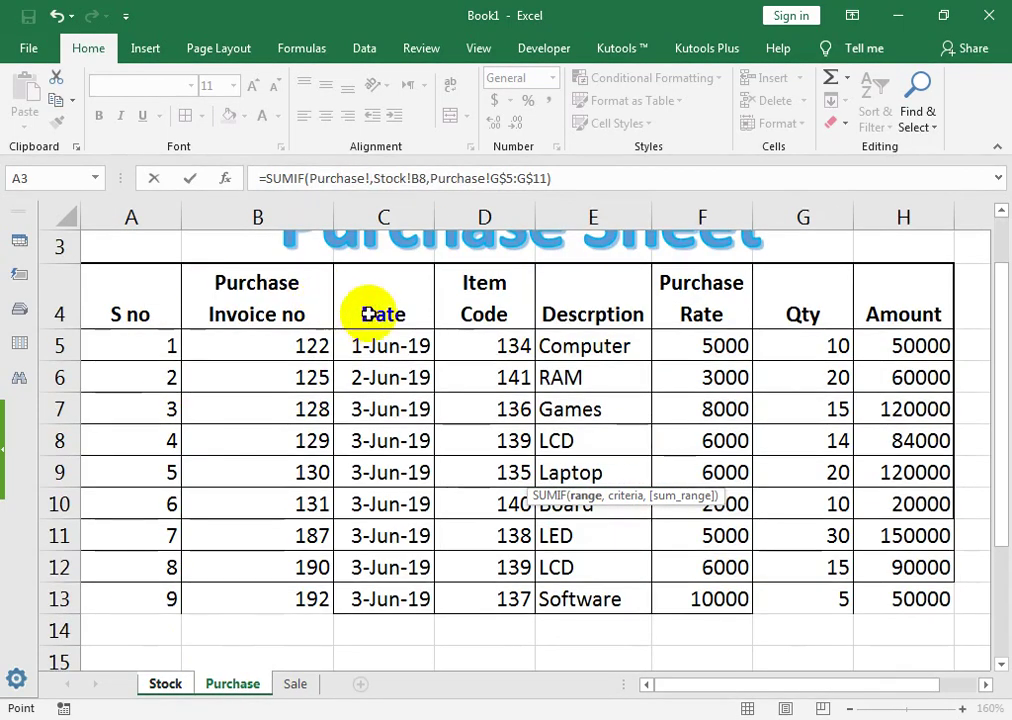
pyautogui.moveTo(499, 292); pyautogui.dragTo(780, 608)
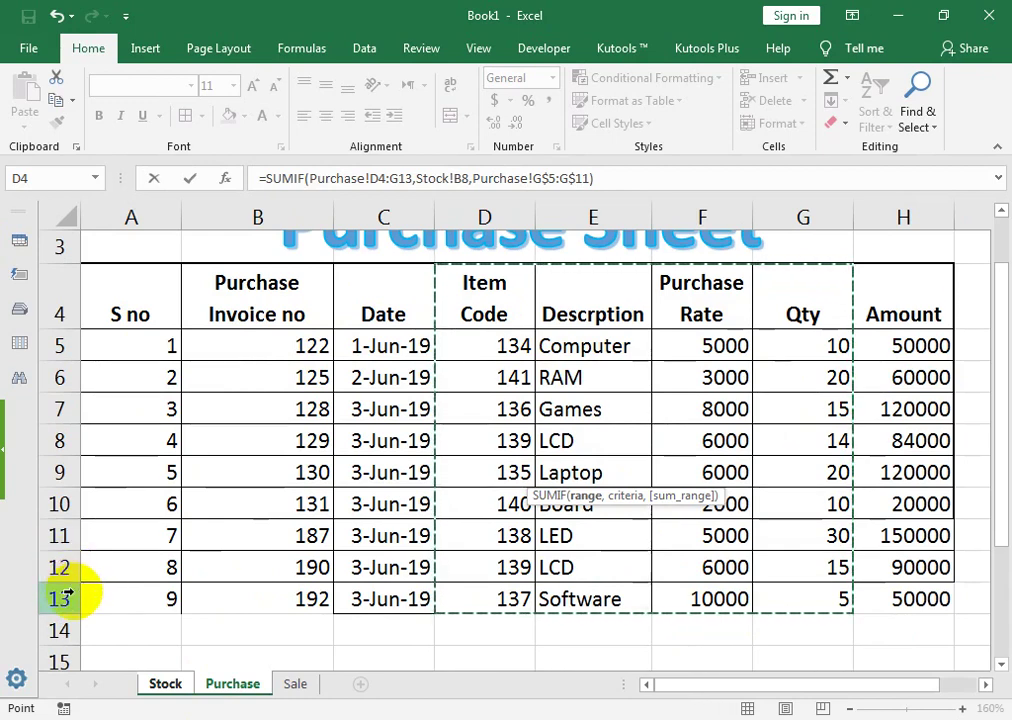
pyautogui.press('Return')
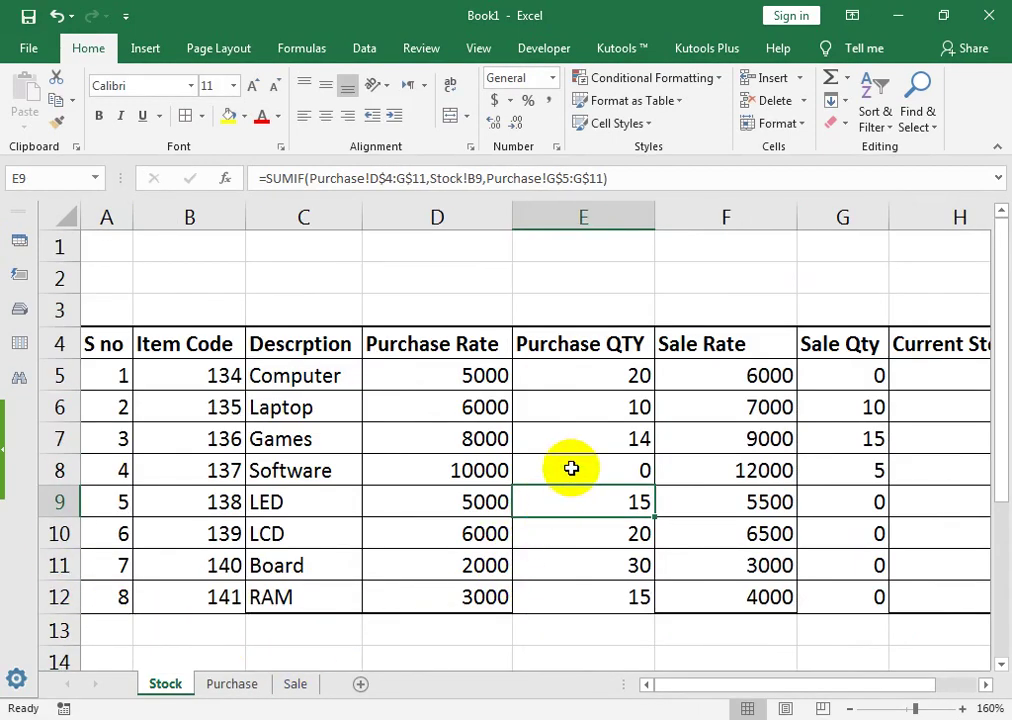
# Try to replace the SUMIF sum range in E8 with Purchase!G5:G13, removing the duplicated sheet reference and closing the parenthesis
pyautogui.click(571, 469)
pyautogui.doubleClick(571, 469)
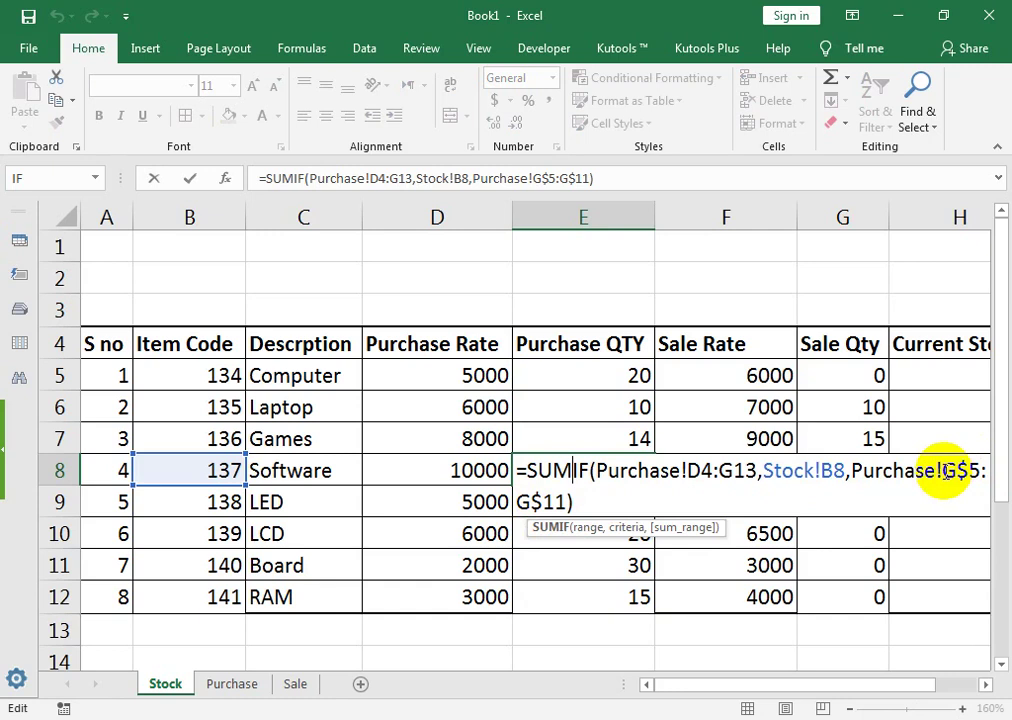
pyautogui.moveTo(947, 470); pyautogui.dragTo(983, 497)
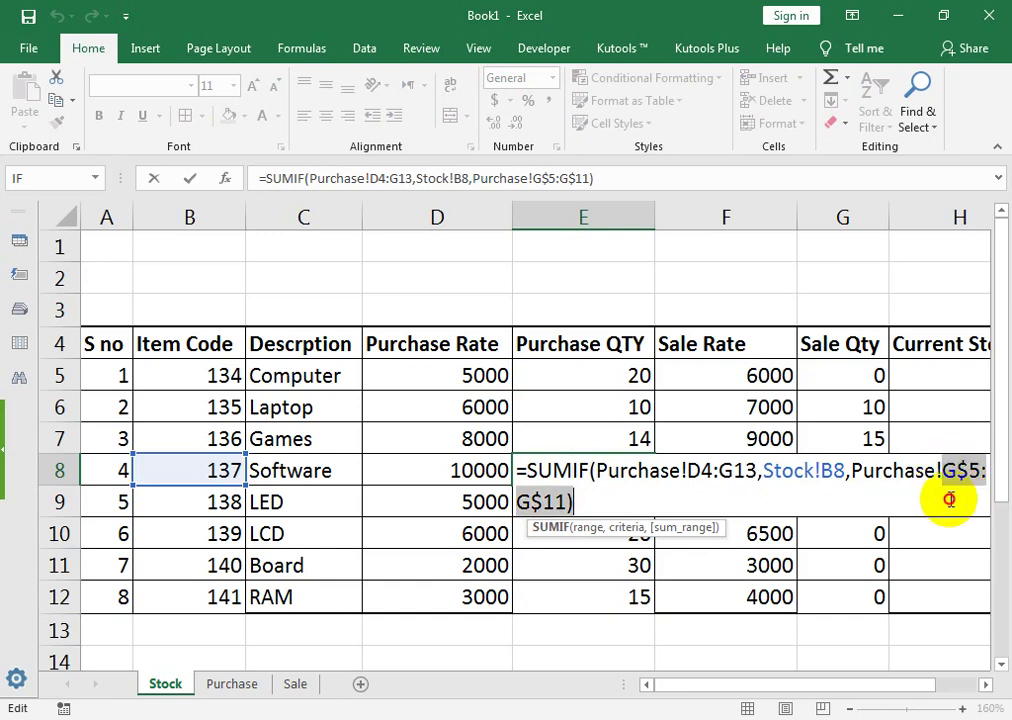
pyautogui.press('BackSpace')
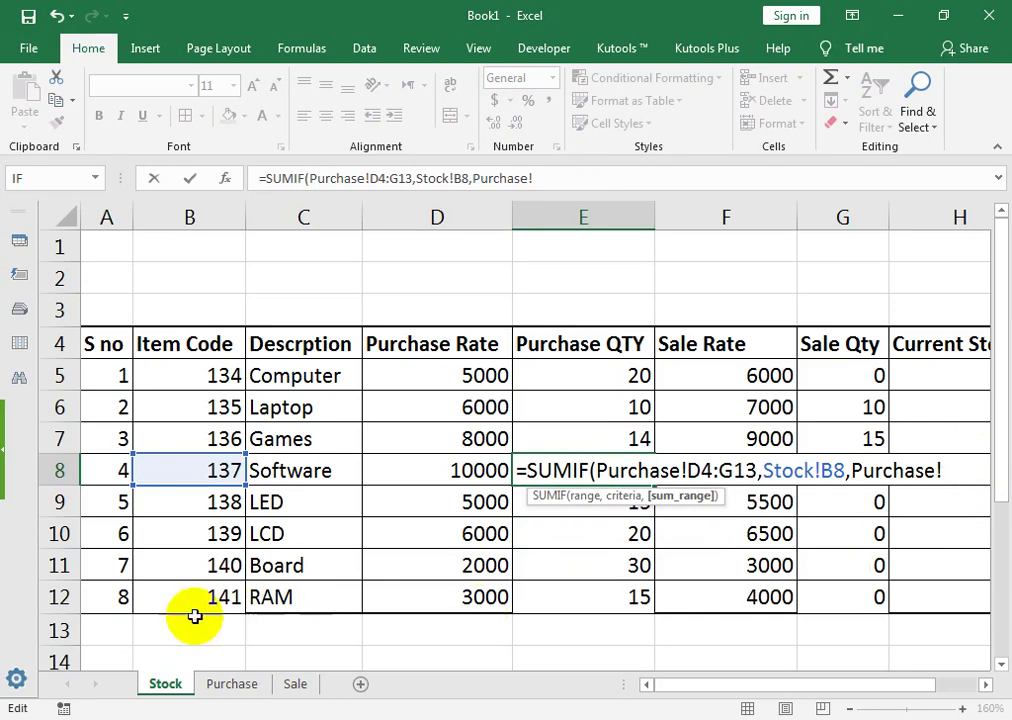
pyautogui.click(238, 686)
pyautogui.moveTo(800, 345); pyautogui.dragTo(803, 585)
pyautogui.press('Return')
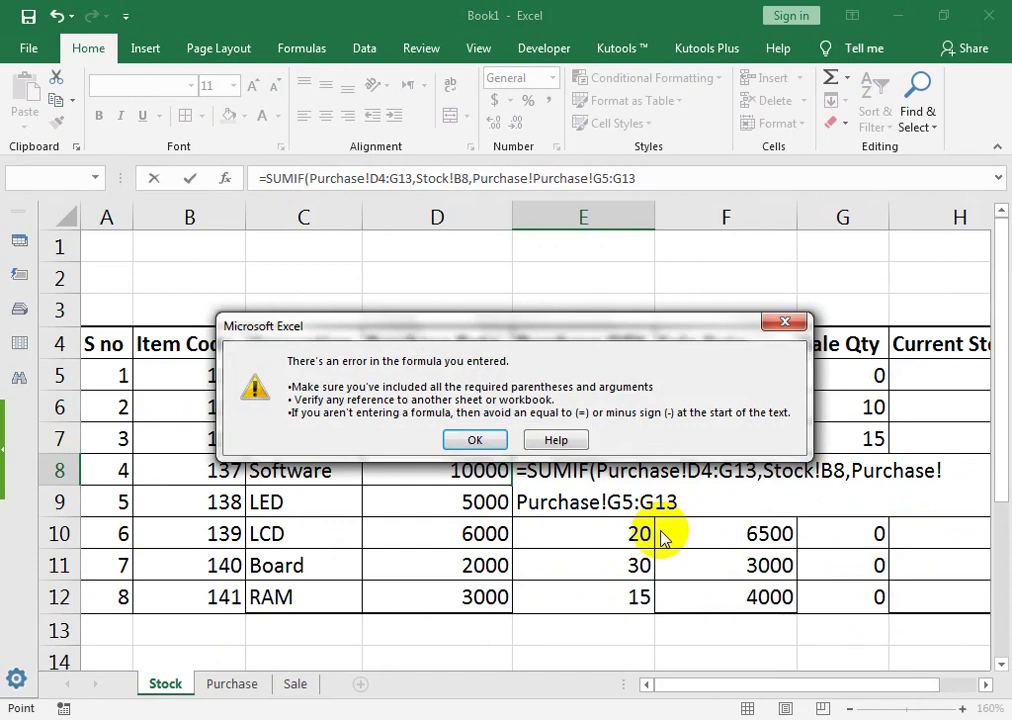
pyautogui.press('Return')
pyautogui.click(683, 173)
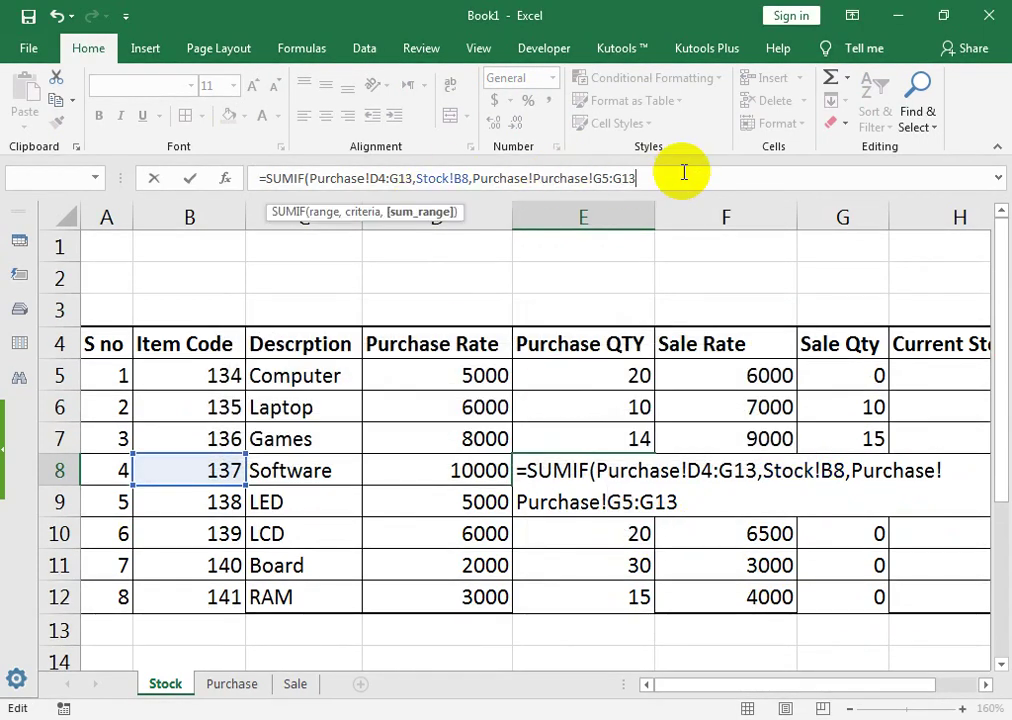
pyautogui.write(')')
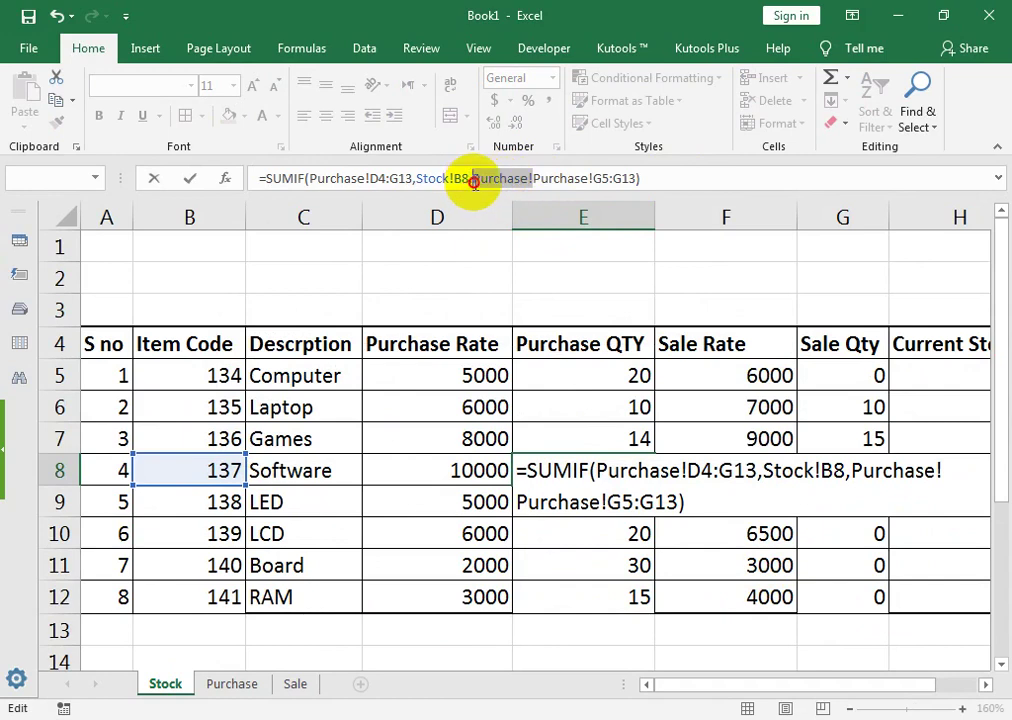
pyautogui.moveTo(474, 183); pyautogui.dragTo(477, 183)
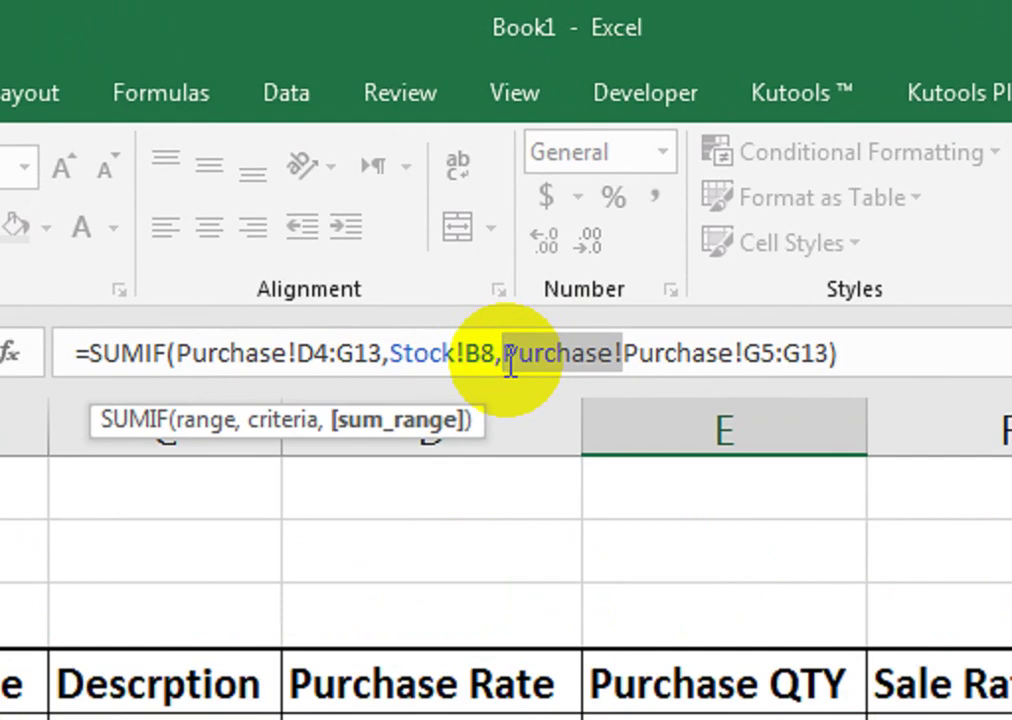
pyautogui.press('BackSpace')
pyautogui.press('Escape')
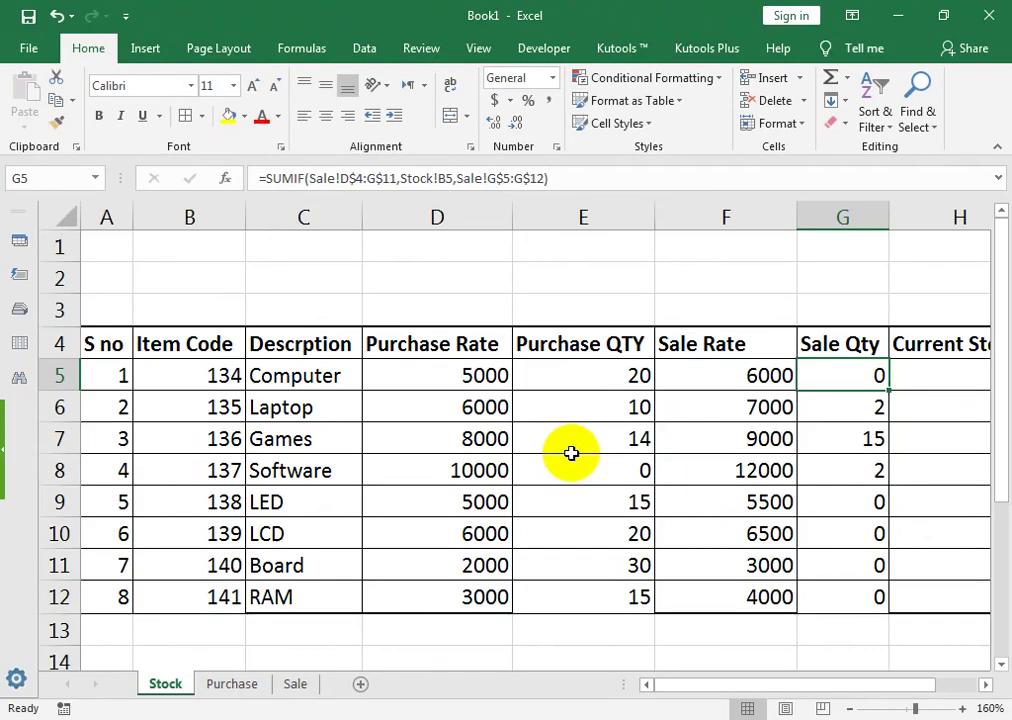
# Clear the purchase quantity formulas in E5:E12 and the sale quantity formulas in G5:G12 on the Stock sheet
pyautogui.click(714, 237)
pyautogui.moveTo(579, 376); pyautogui.dragTo(591, 596)
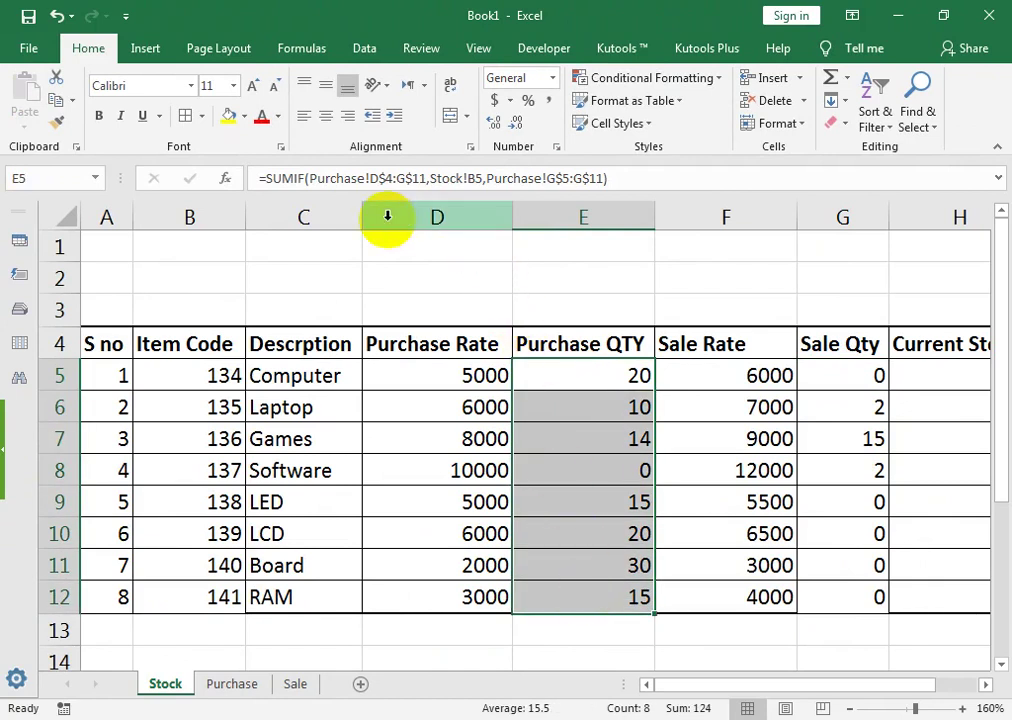
pyautogui.press('Delete')
pyautogui.moveTo(820, 376); pyautogui.dragTo(838, 610)
pyautogui.press('Delete')
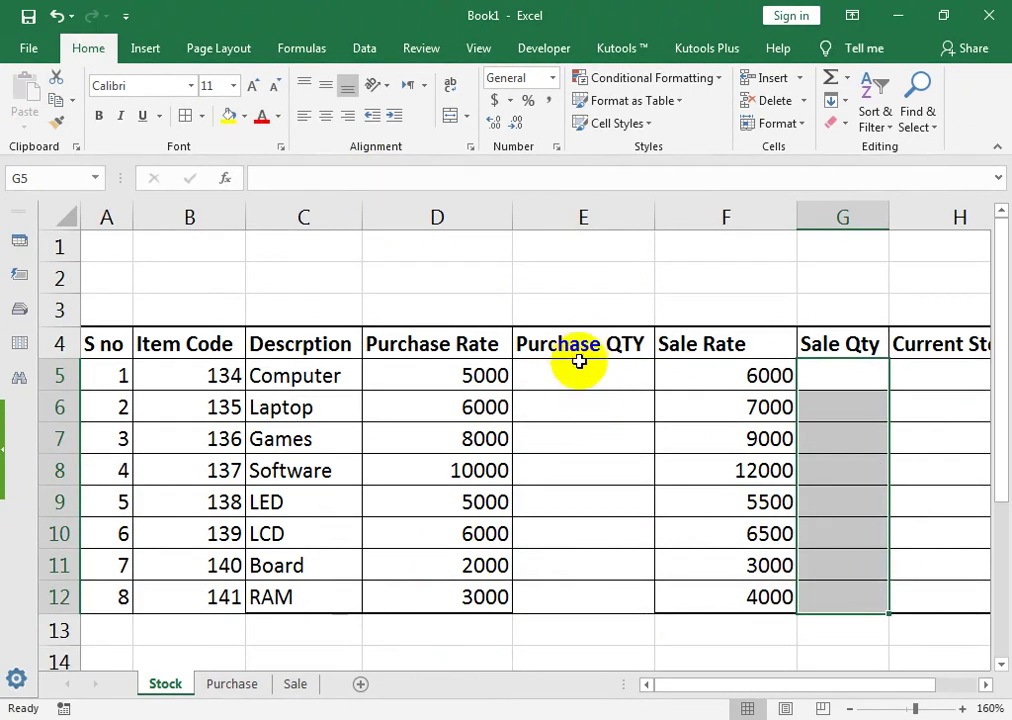
# Start a SUMIF formula in cell E5 of the Stock sheet with Purchase!D5:G13 as the criteria range
pyautogui.click(579, 369)
pyautogui.write('=su')
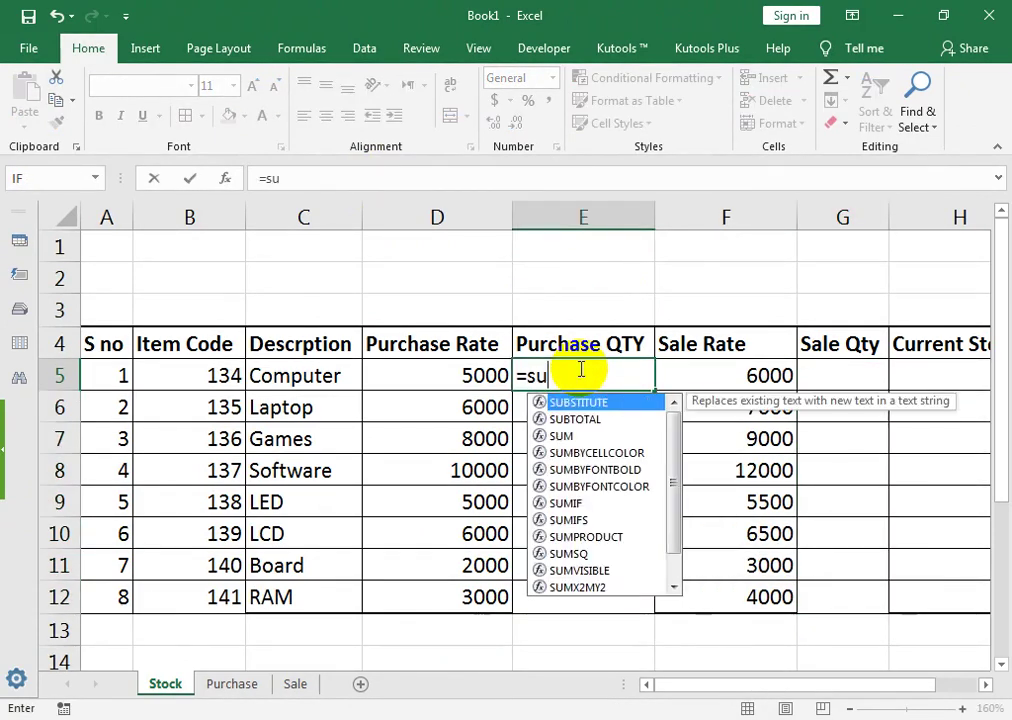
pyautogui.write('mif')
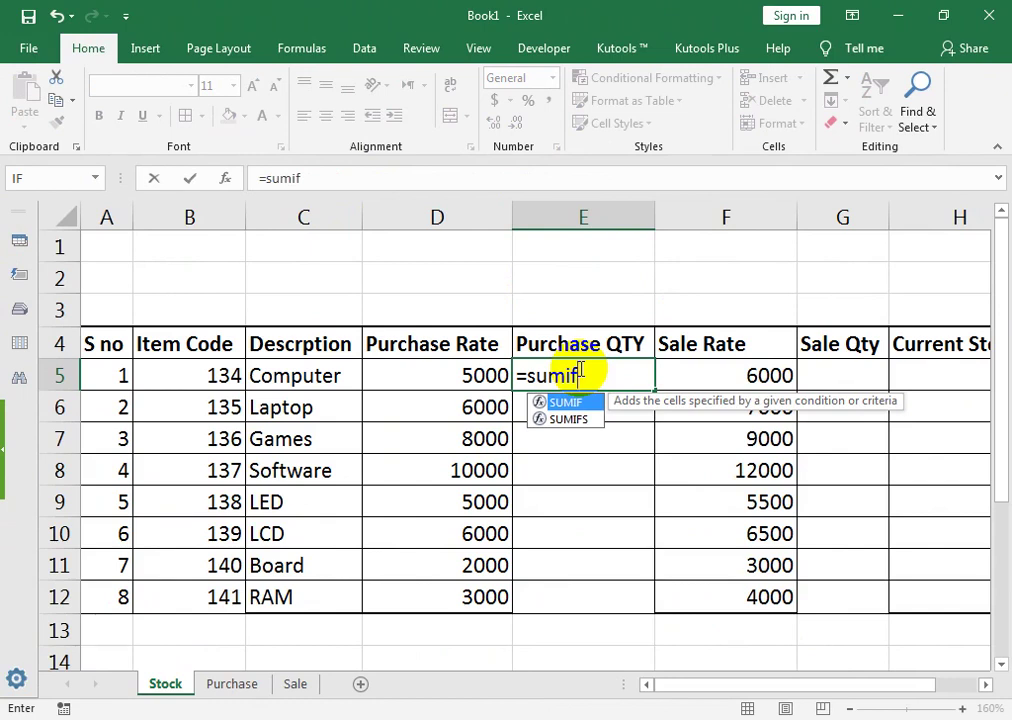
pyautogui.write('(')
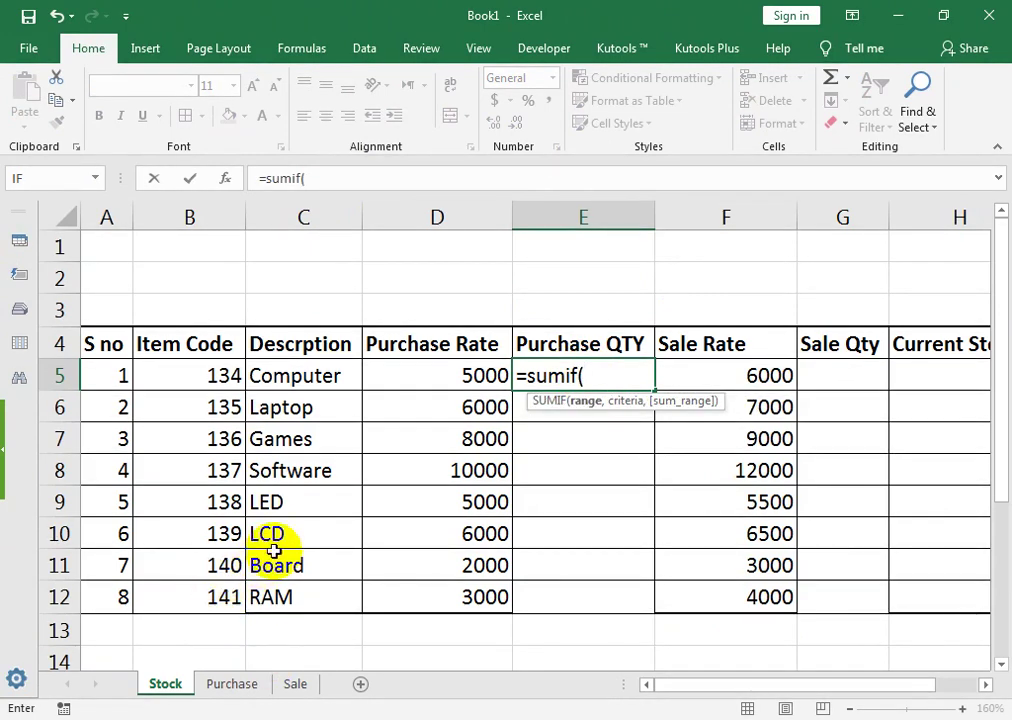
pyautogui.click(212, 688)
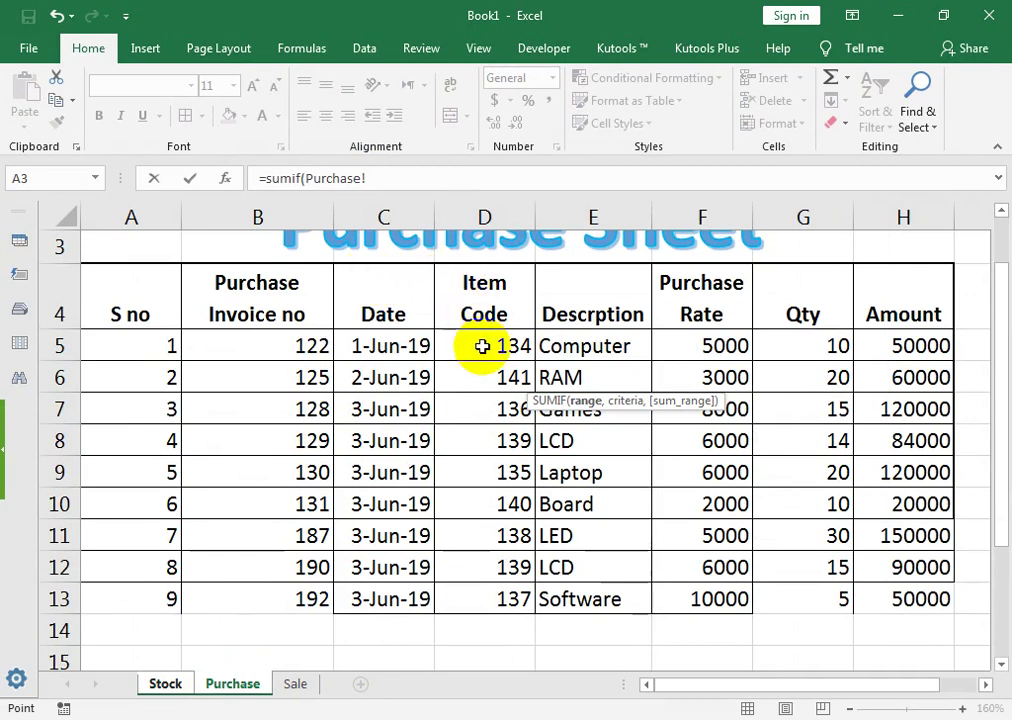
pyautogui.moveTo(490, 350); pyautogui.dragTo(768, 590)
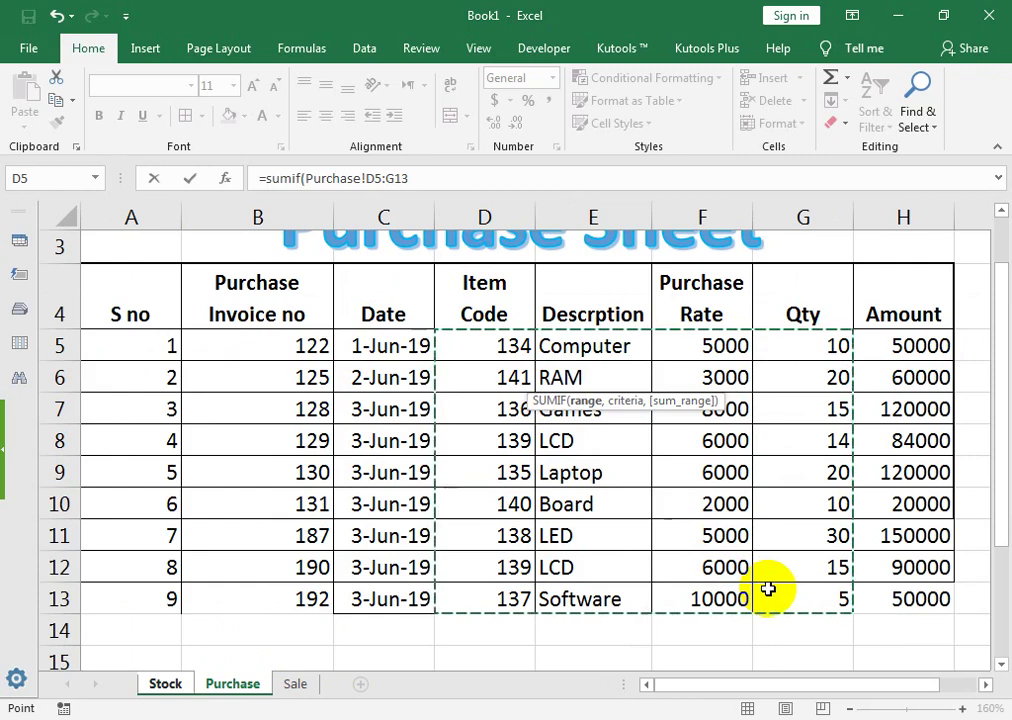
pyautogui.write(',')
# Complete the E5 SUMIF with Stock!B5 as the criteria and Purchase!G5:G13 as the sum range
pyautogui.click(166, 684)
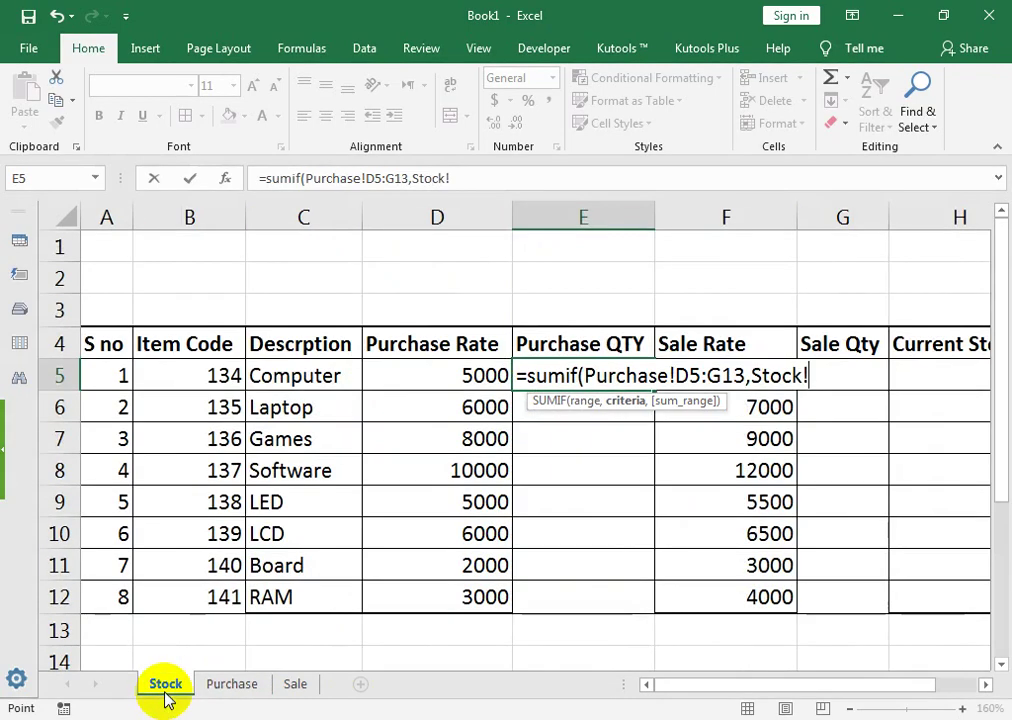
pyautogui.click(216, 380)
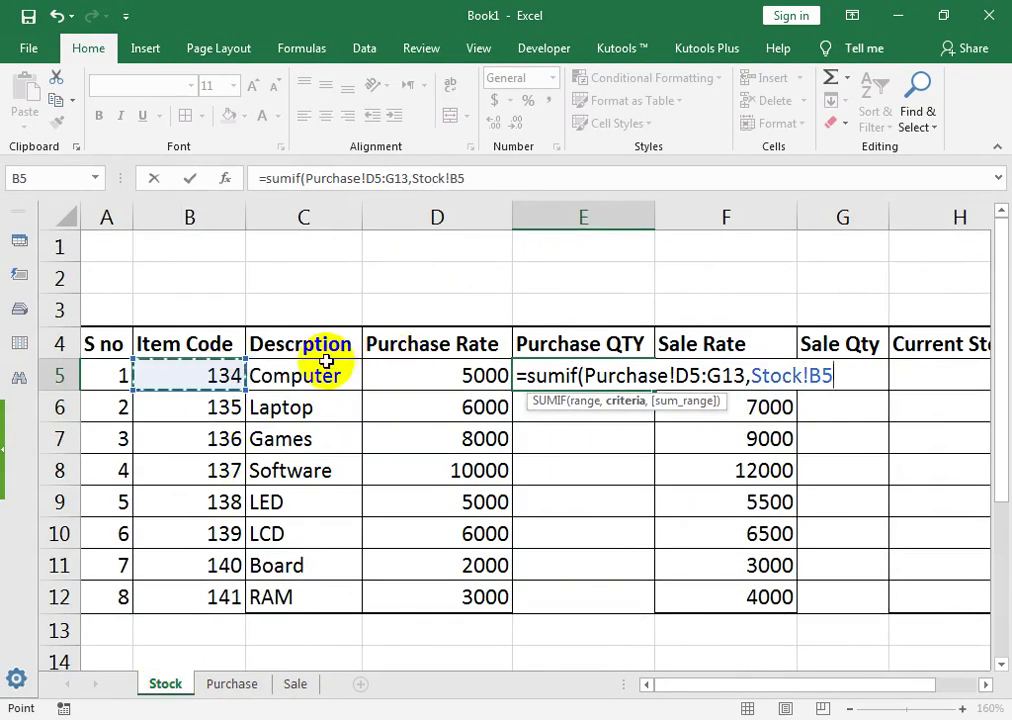
pyautogui.write(',')
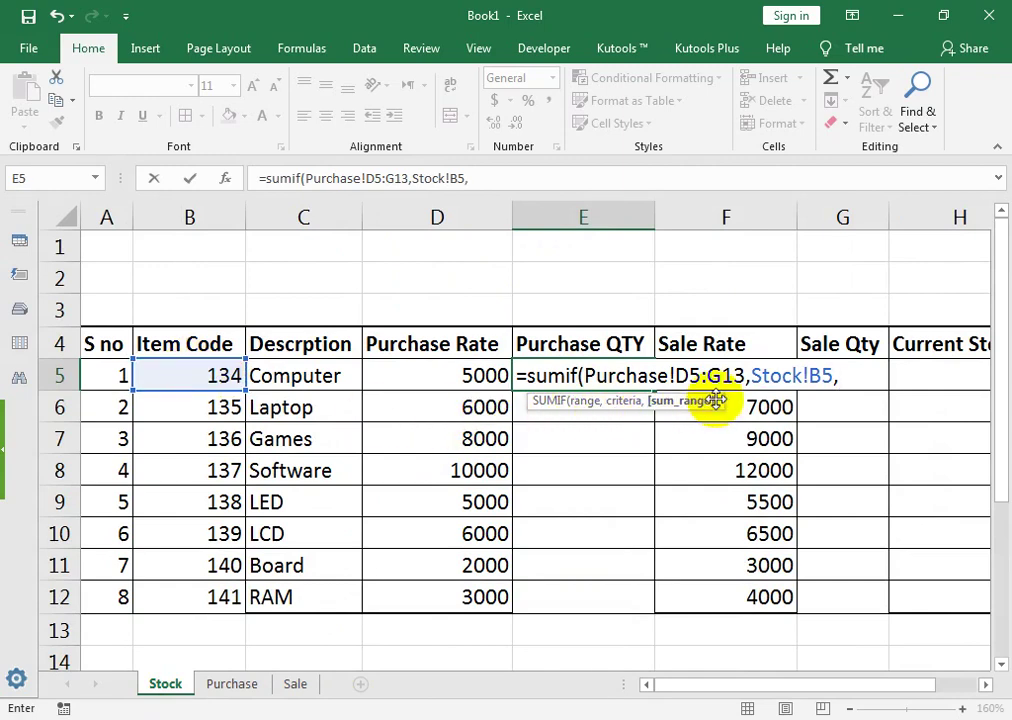
pyautogui.click(232, 684)
pyautogui.moveTo(829, 350); pyautogui.dragTo(813, 603)
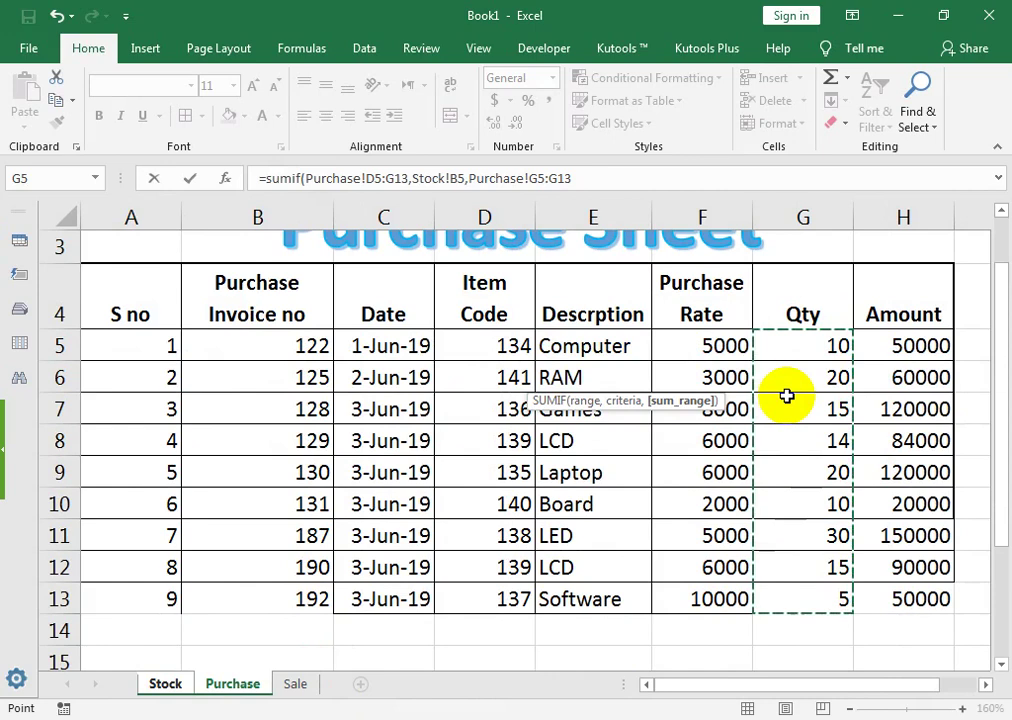
pyautogui.press('Return')
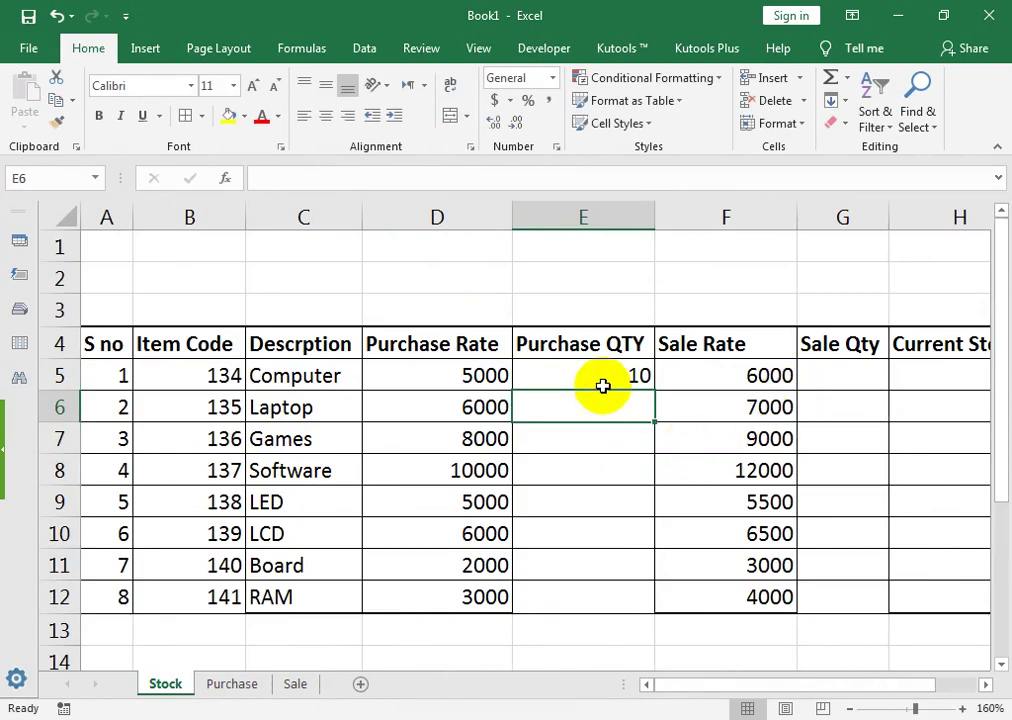
# Lock the row references in E5's SUMIF so its ranges read Purchase!D$5:G$13 and Purchase!G$5:G$13
pyautogui.click(603, 382)
pyautogui.click(378, 179)
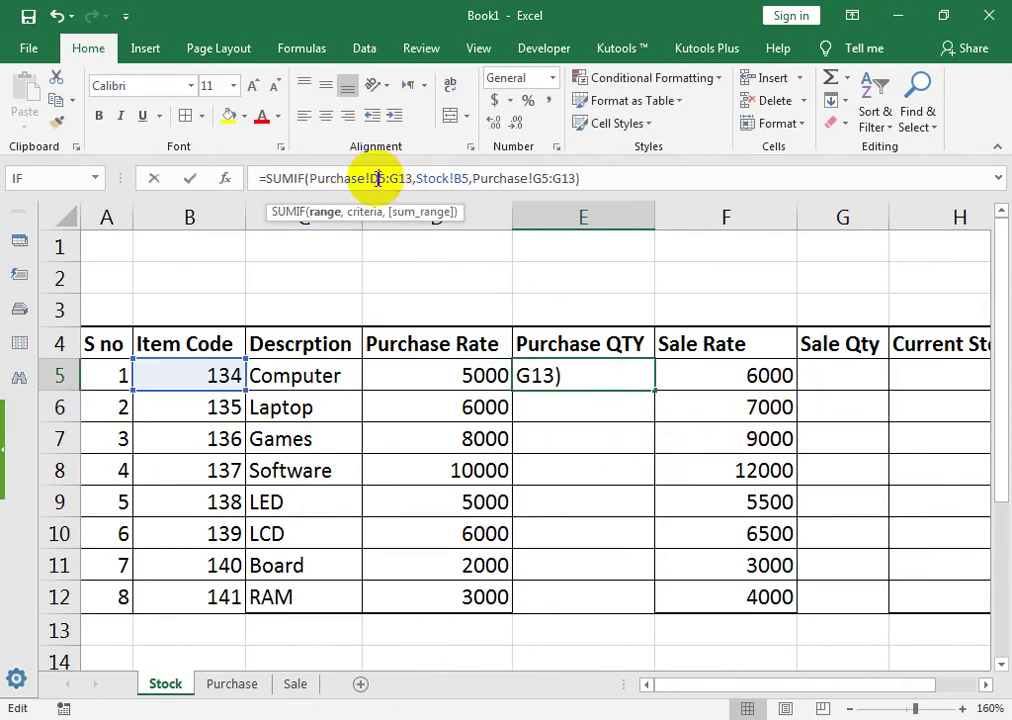
pyautogui.write('$')
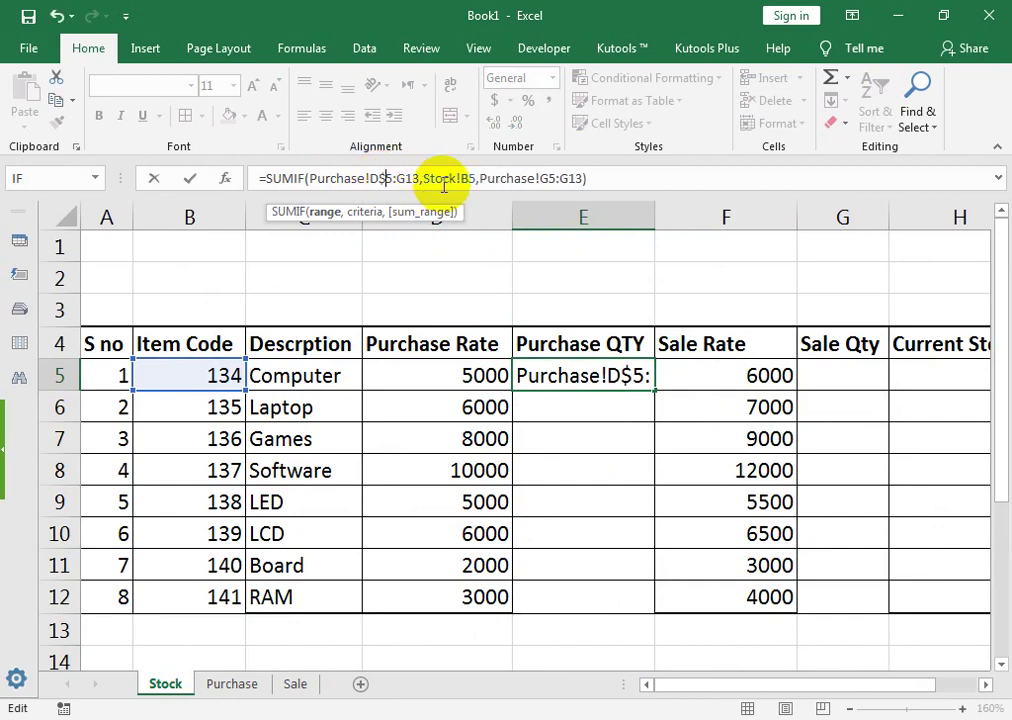
pyautogui.click(409, 180)
pyautogui.write('$')
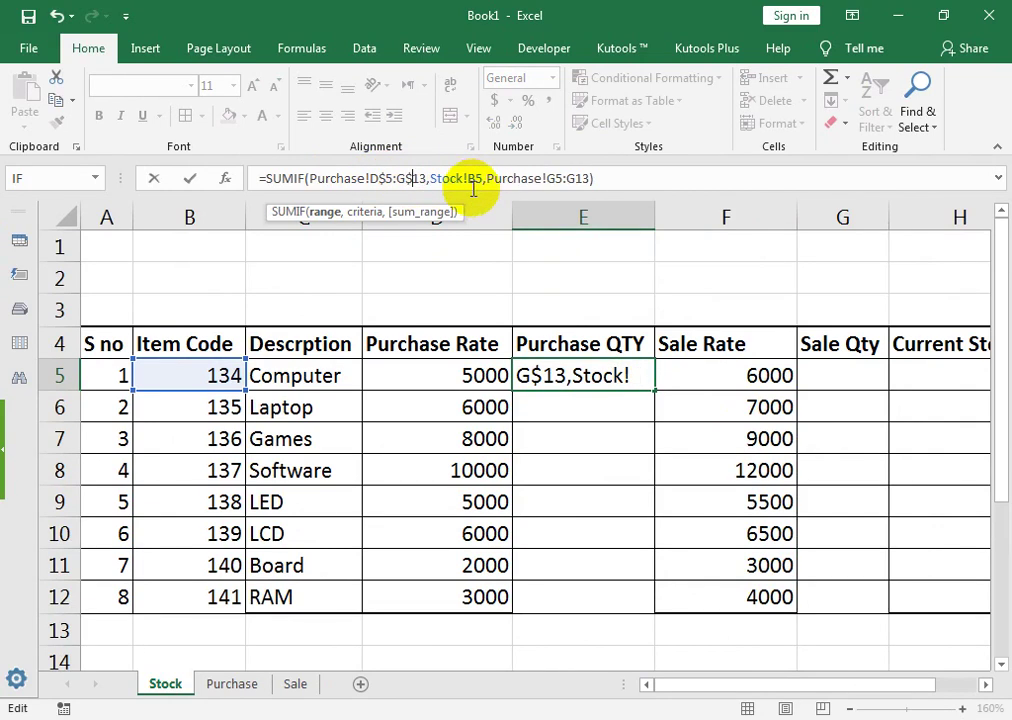
pyautogui.click(559, 180)
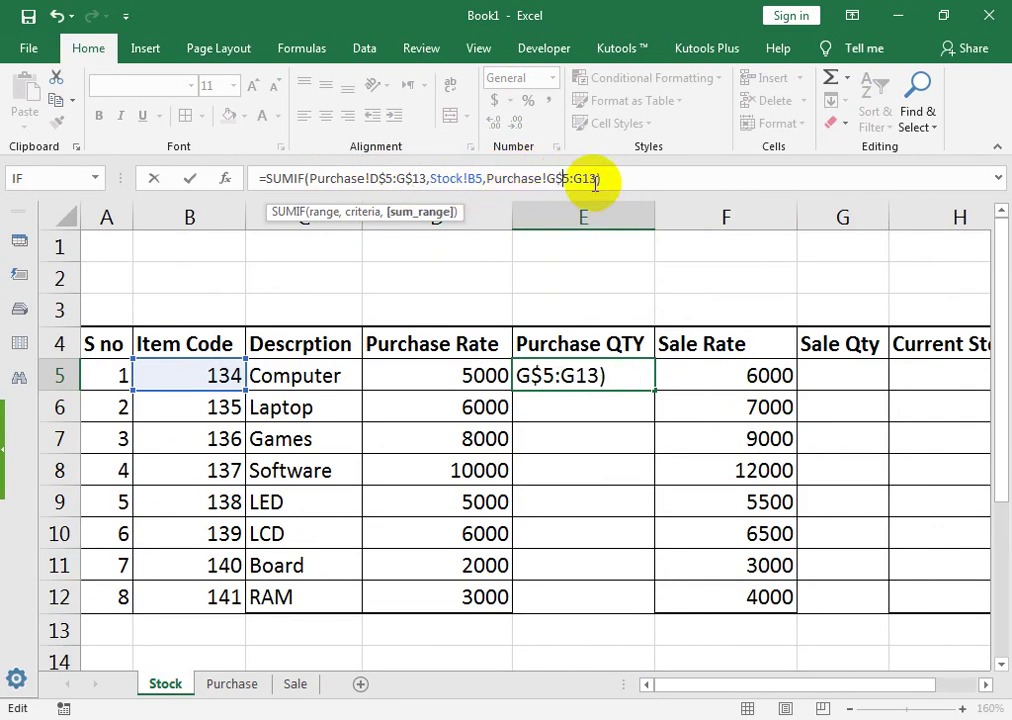
pyautogui.press('Return')
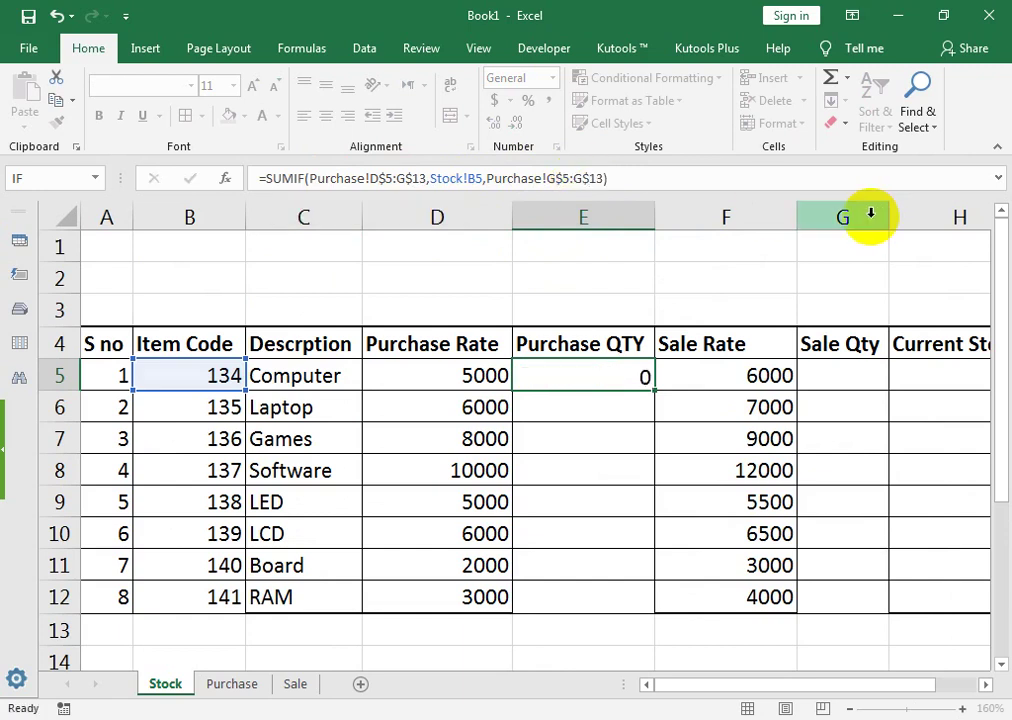
# Fill the purchase quantity formula from E5 down to E12, and check the entries on the Purchase and Sale sheets
pyautogui.click(650, 386)
pyautogui.moveTo(654, 391); pyautogui.dragTo(644, 607)
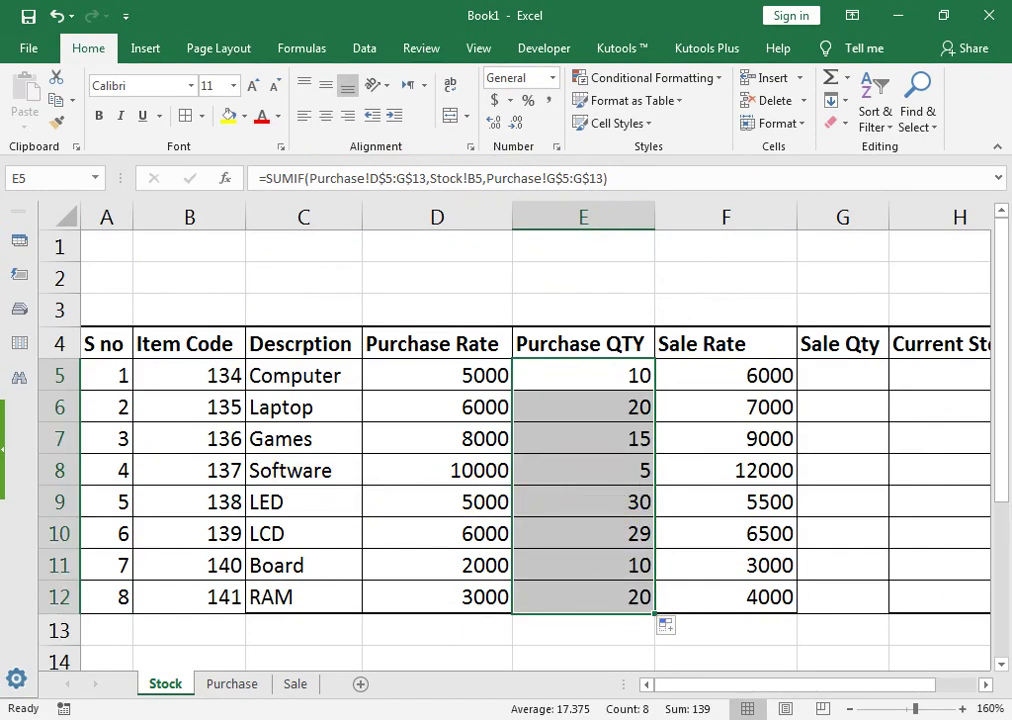
pyautogui.click(230, 684)
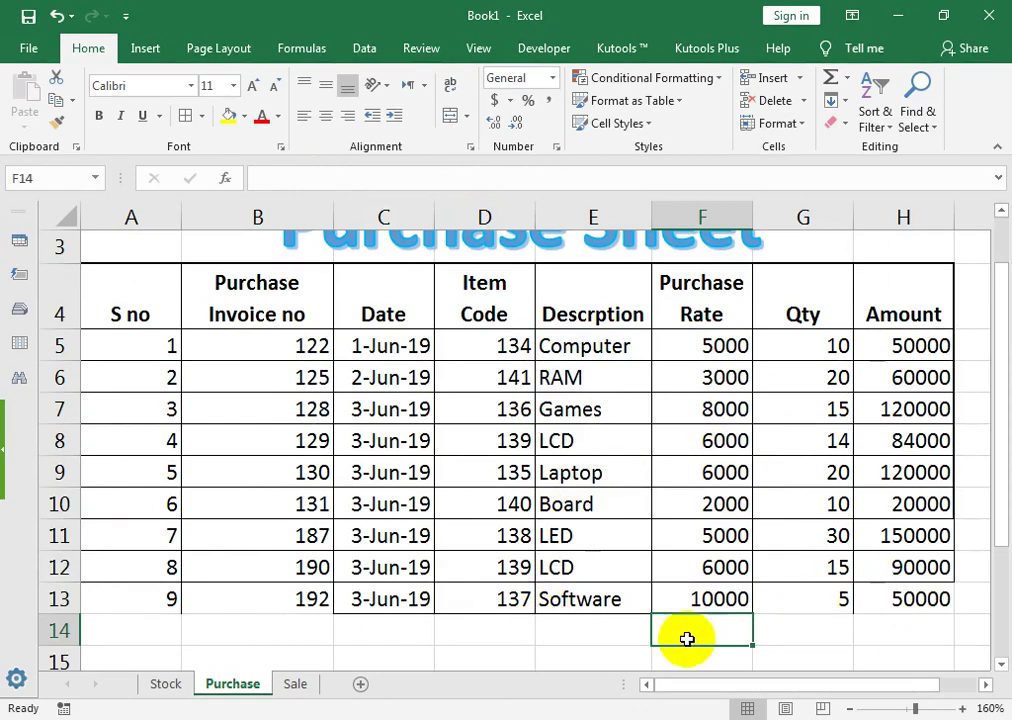
pyautogui.click(297, 684)
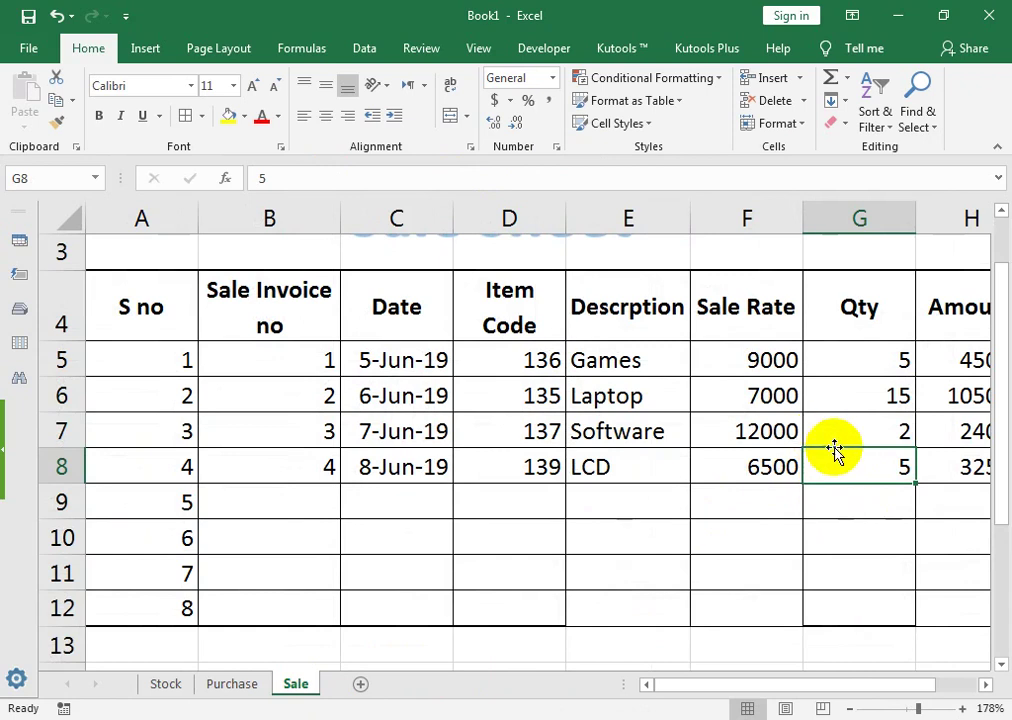
pyautogui.click(172, 685)
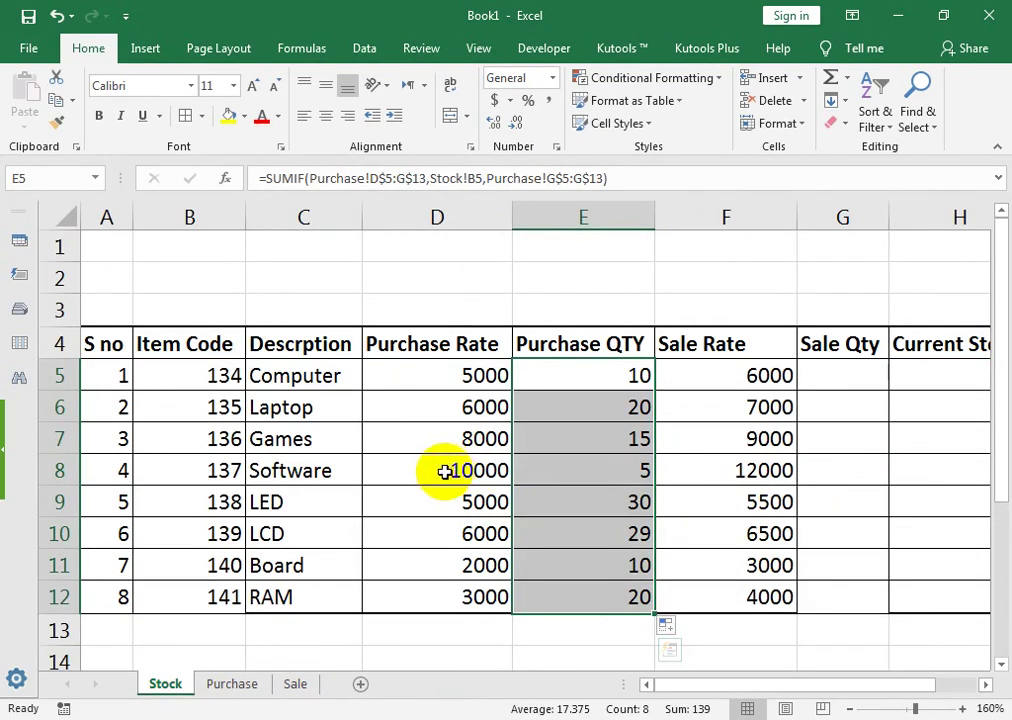
# Start a SUMIF formula in cell G5 of the Stock sheet with Sale!D5:G12 as the criteria range
pyautogui.click(828, 380)
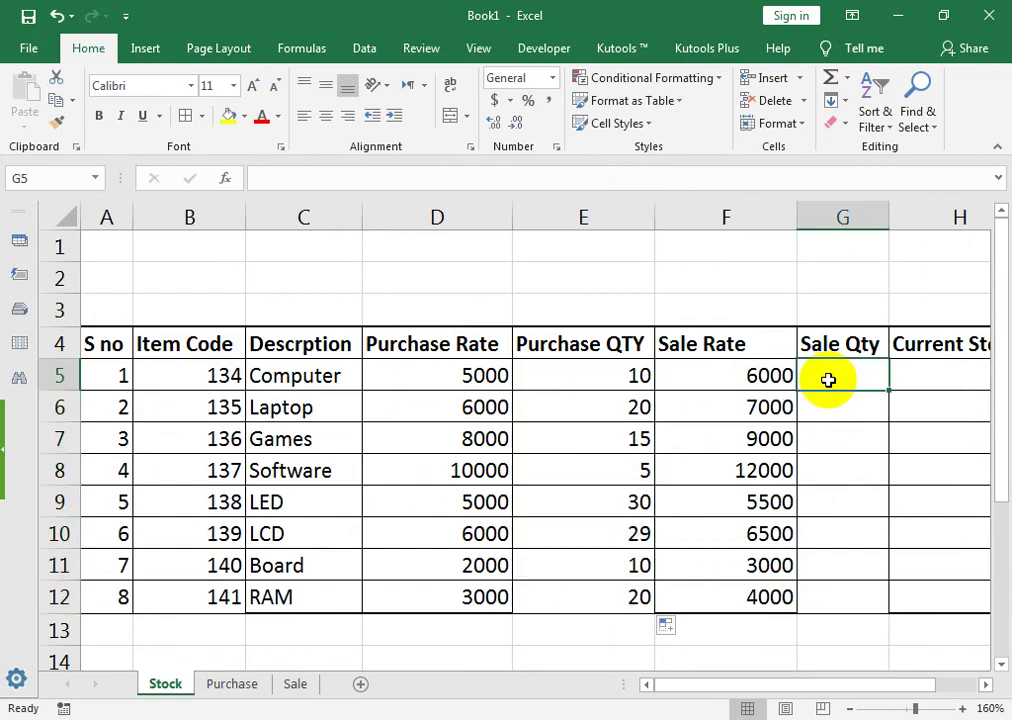
pyautogui.write('=sumif(')
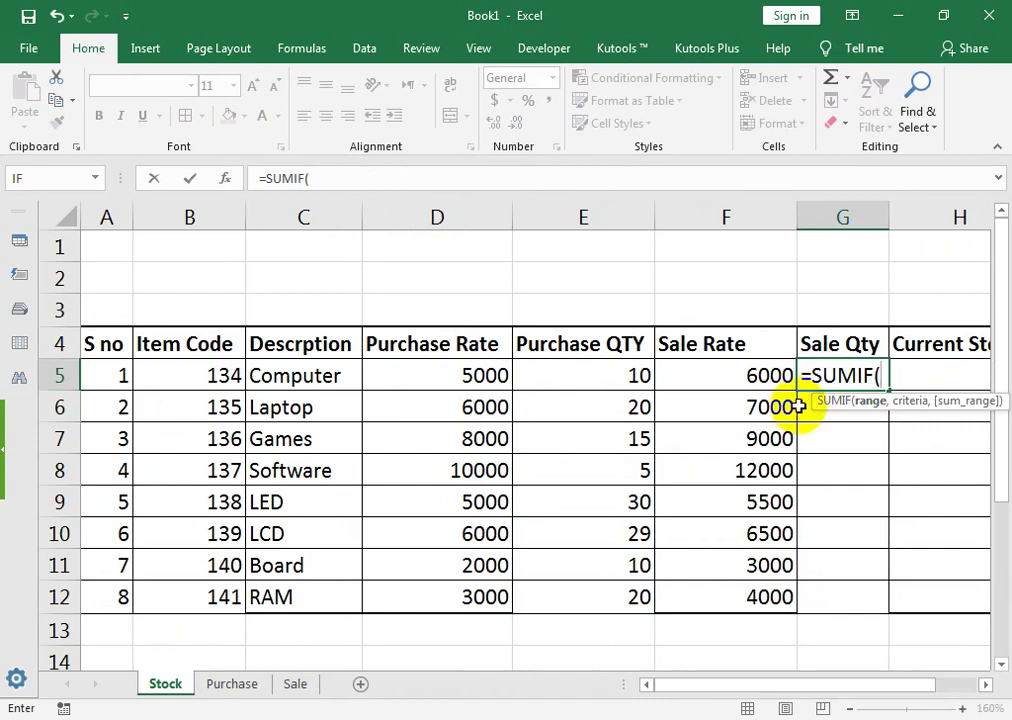
pyautogui.click(296, 685)
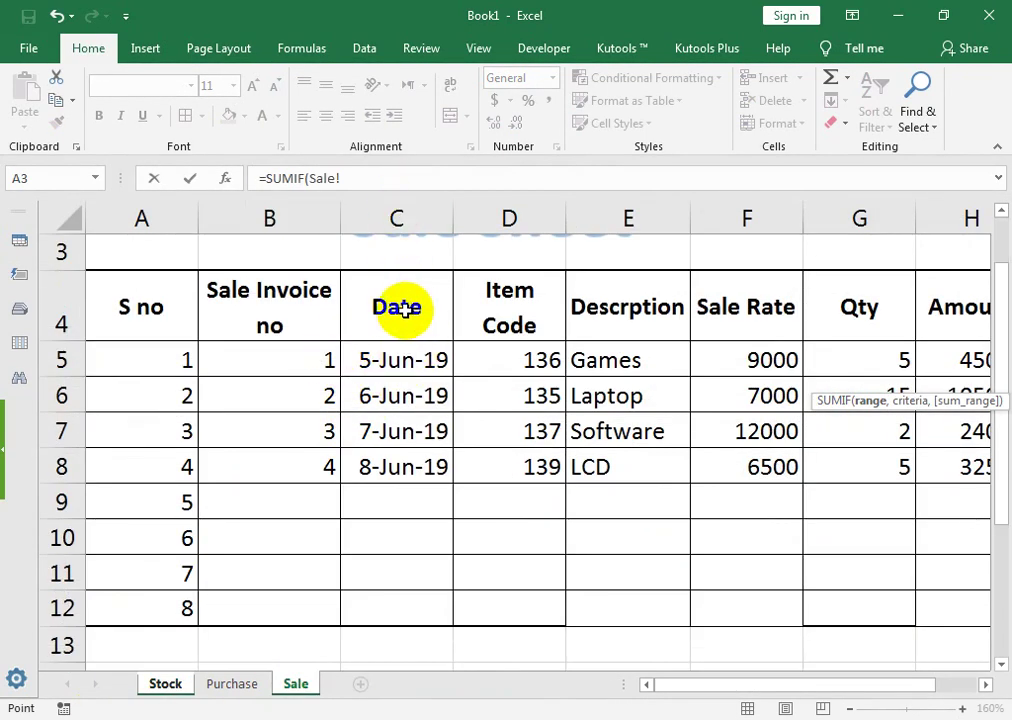
pyautogui.moveTo(515, 360); pyautogui.dragTo(843, 607)
pyautogui.write(',')
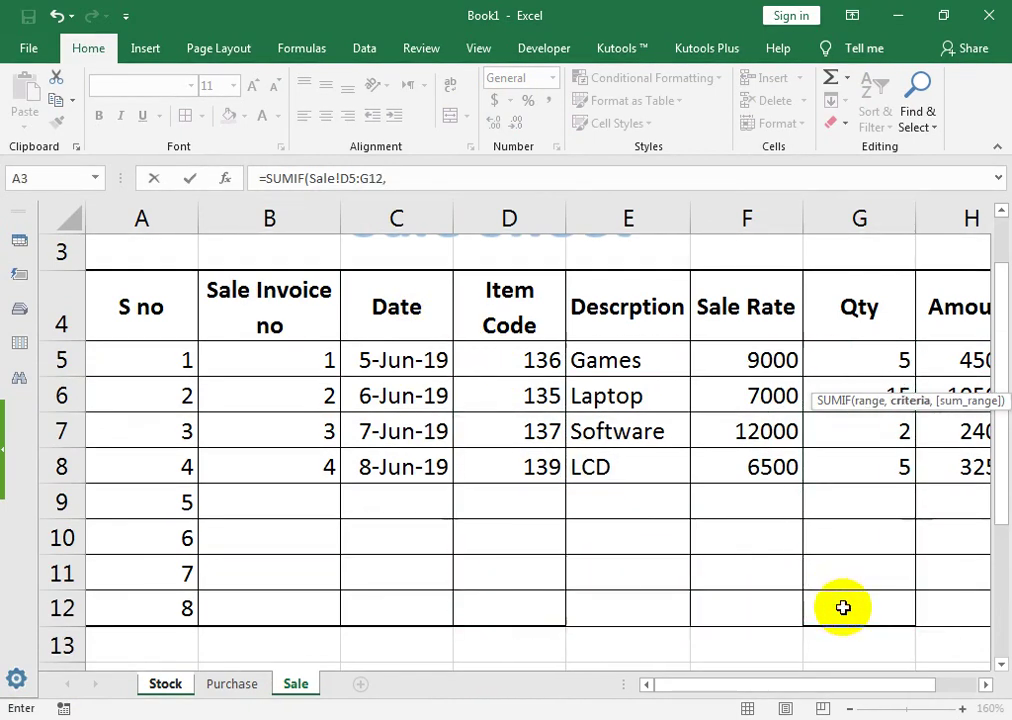
# Add Stock!B5 as the criteria and Sale!G5:G12 as the sum range in the G5 SUMIF, closing the parenthesis
pyautogui.click(165, 683)
pyautogui.click(232, 362)
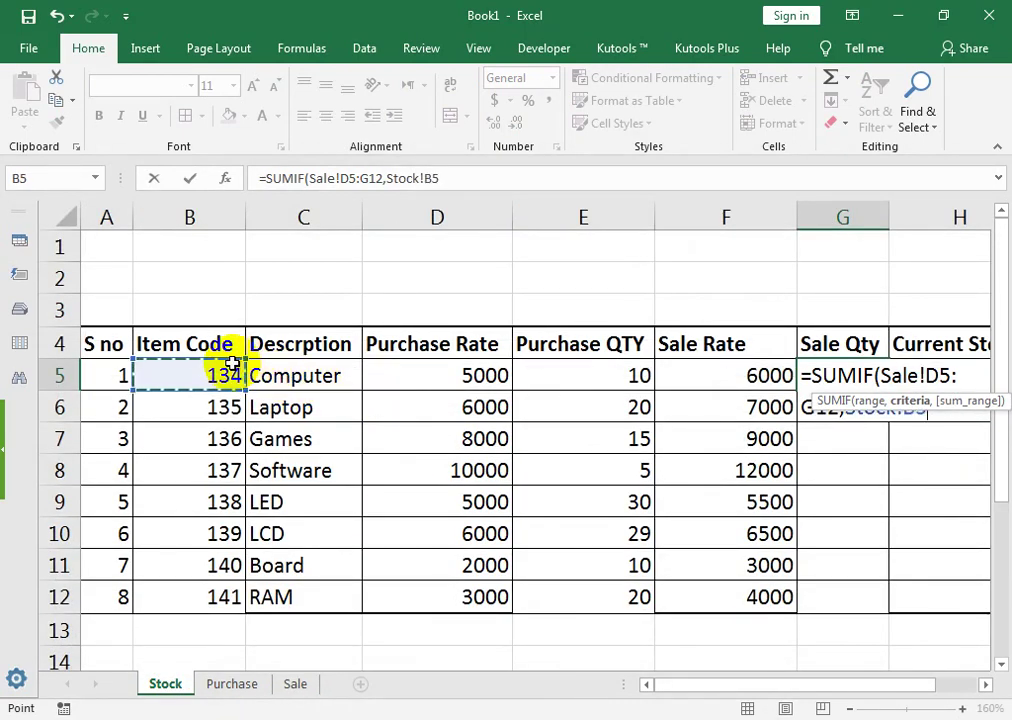
pyautogui.write(',')
pyautogui.click(292, 685)
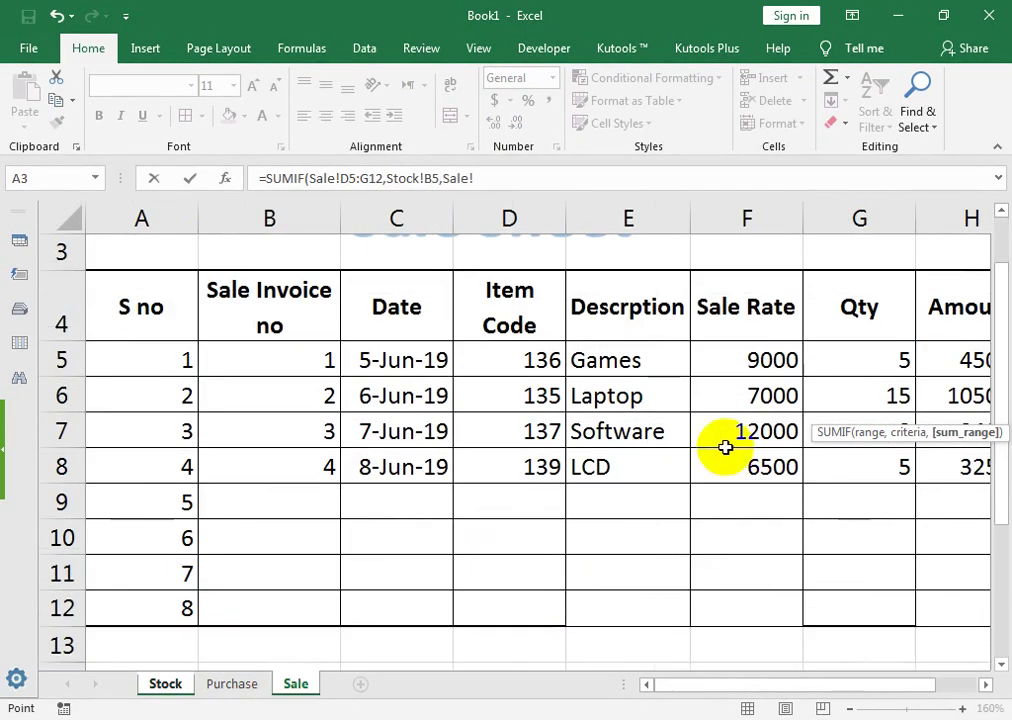
pyautogui.moveTo(870, 353); pyautogui.dragTo(871, 618)
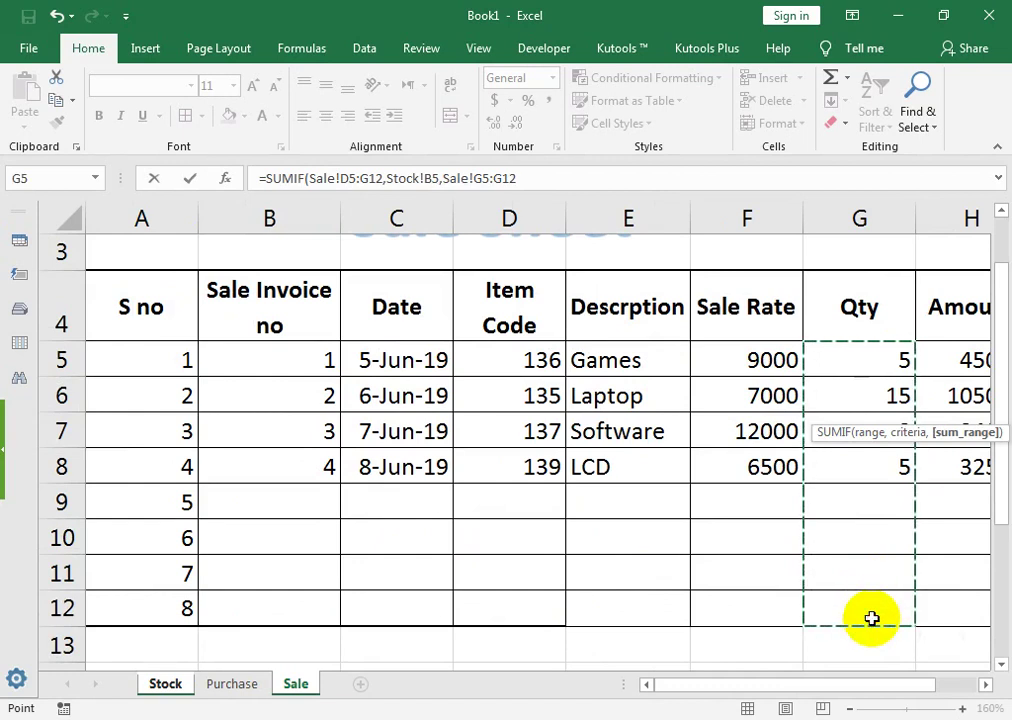
pyautogui.write(')')
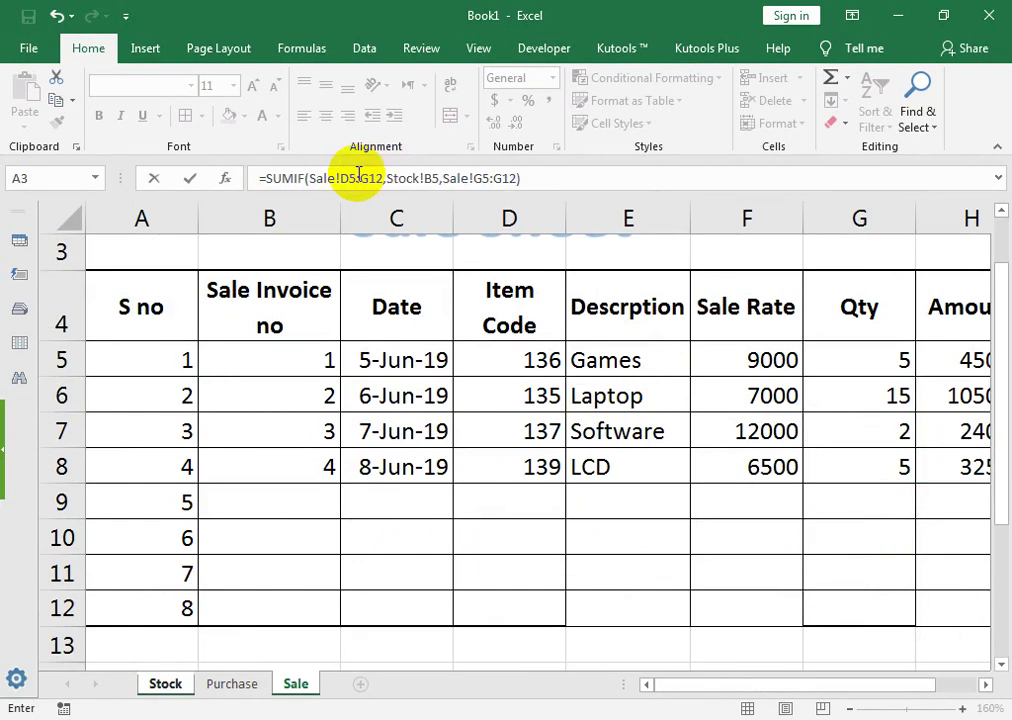
# Lock the rows in G5's SUMIF ranges as Sale!D$5:G$12 and Sale!G$5:G$12, and fill the formula down to G12
pyautogui.click(350, 178)
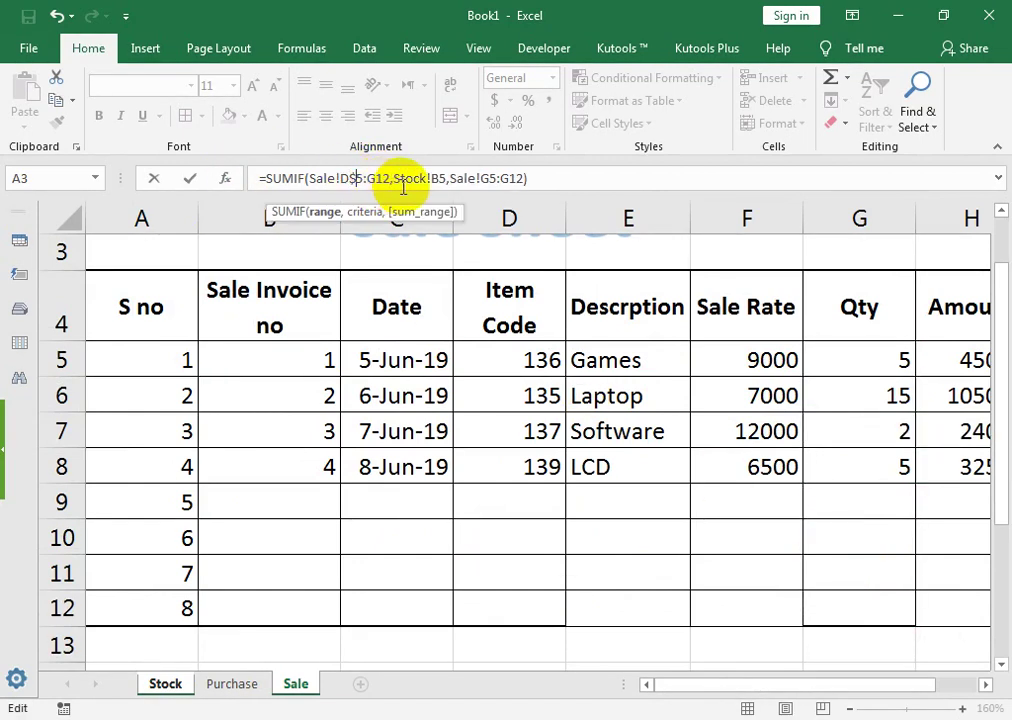
pyautogui.click(375, 177)
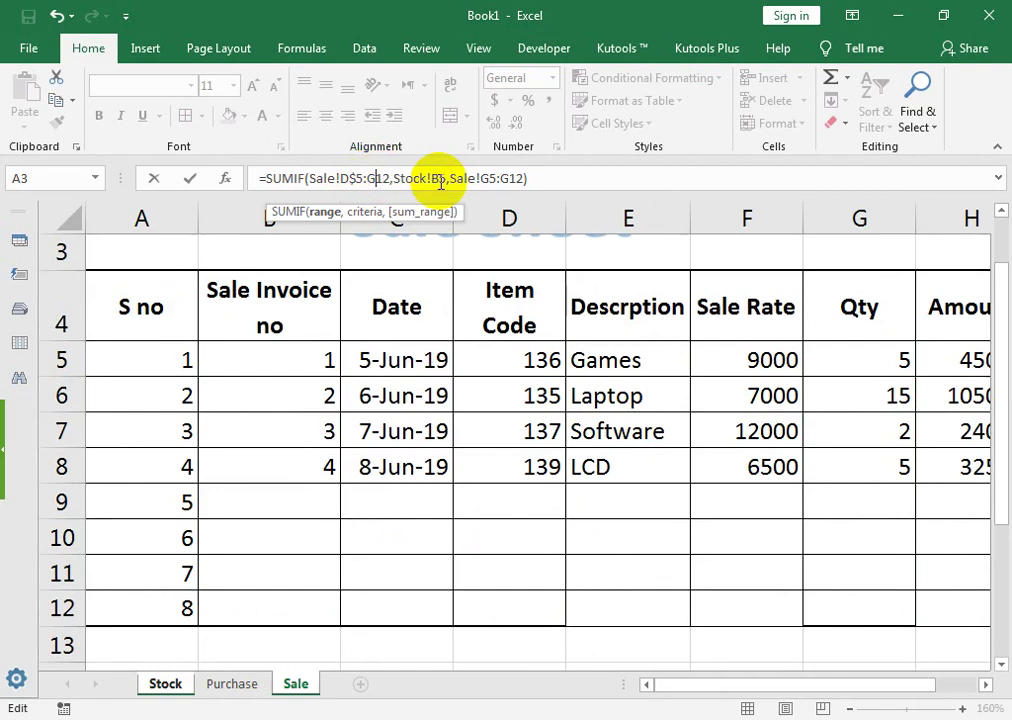
pyautogui.click(497, 178)
pyautogui.write('$')
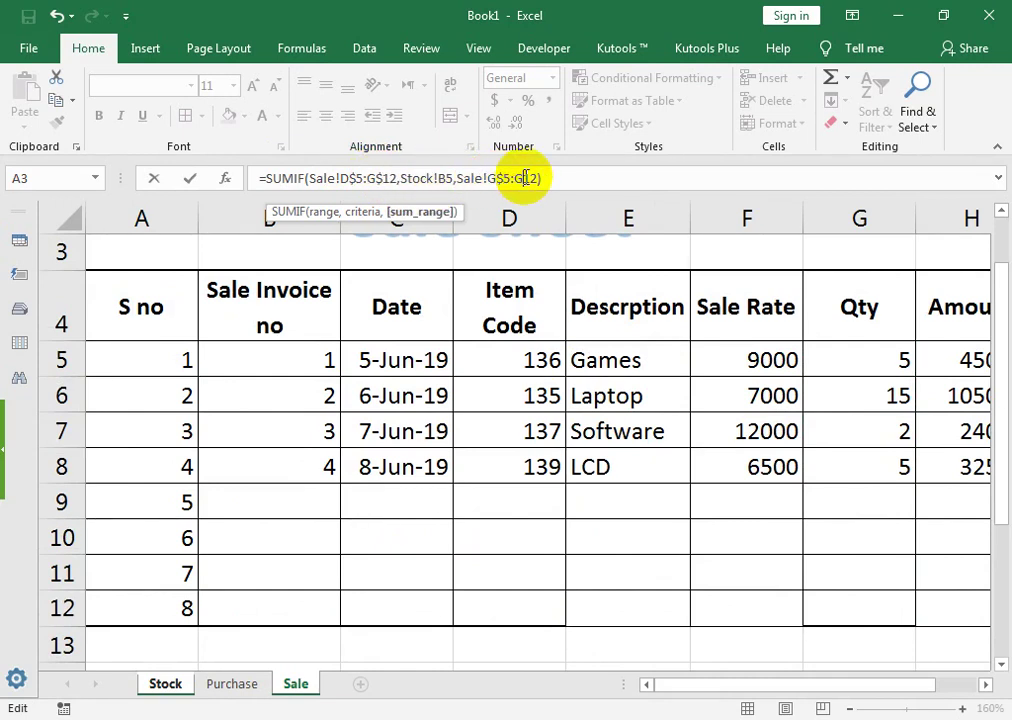
pyautogui.press('Return')
pyautogui.click(872, 375)
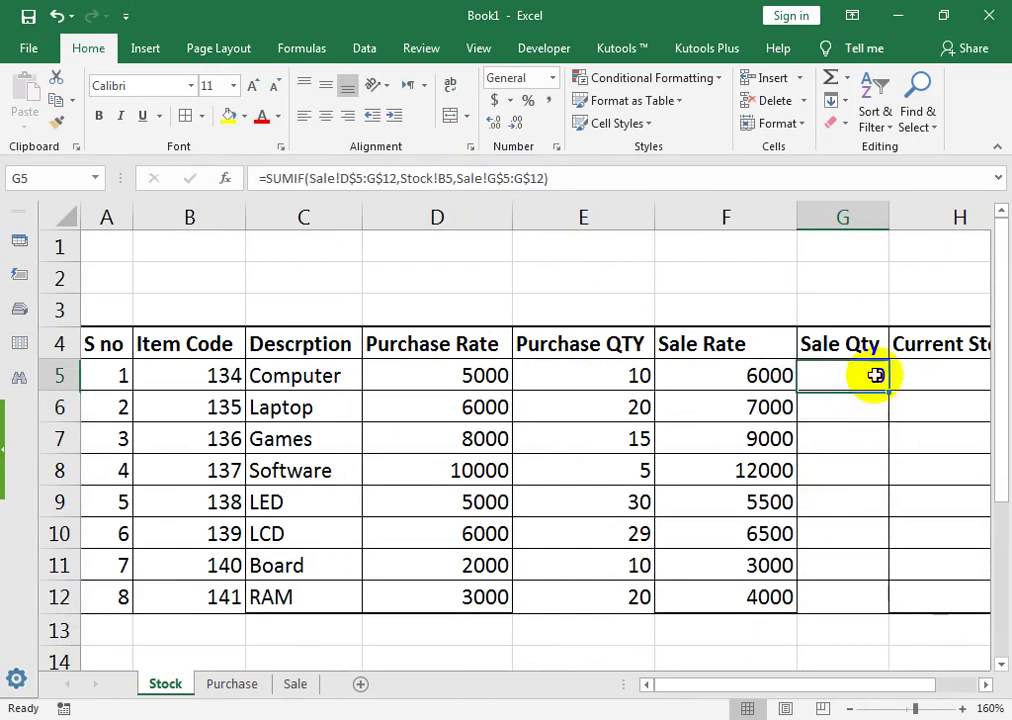
pyautogui.moveTo(887, 390); pyautogui.dragTo(914, 584)
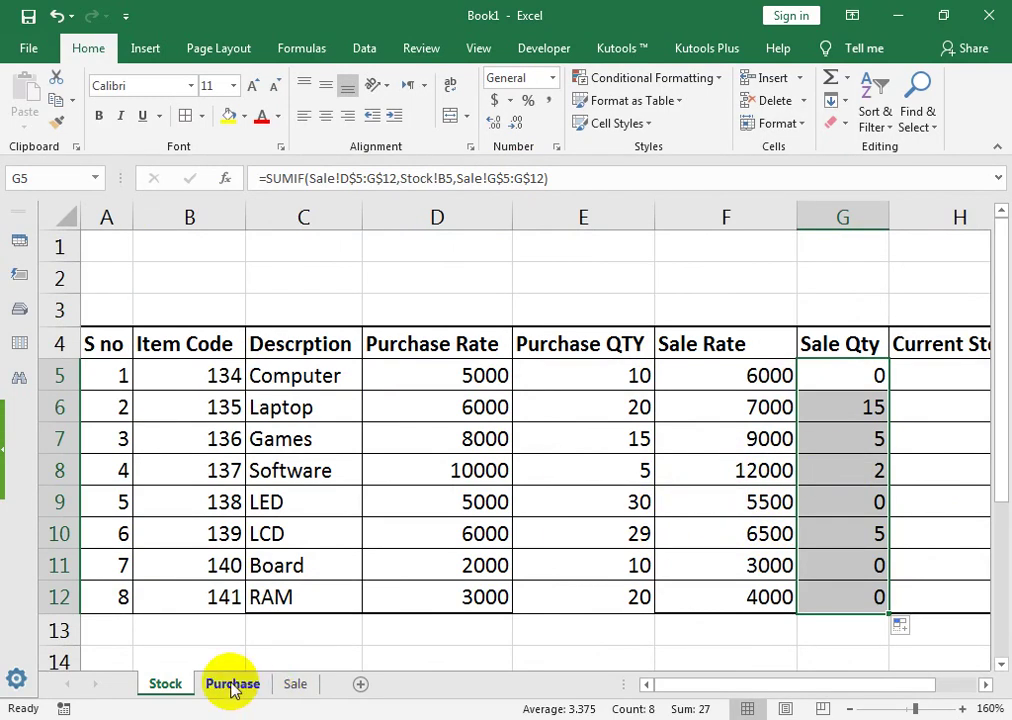
# Set the Software quantity in G7 of the Sale sheet to 5, and return to the Stock sheet to check its sale quantity
pyautogui.click(300, 688)
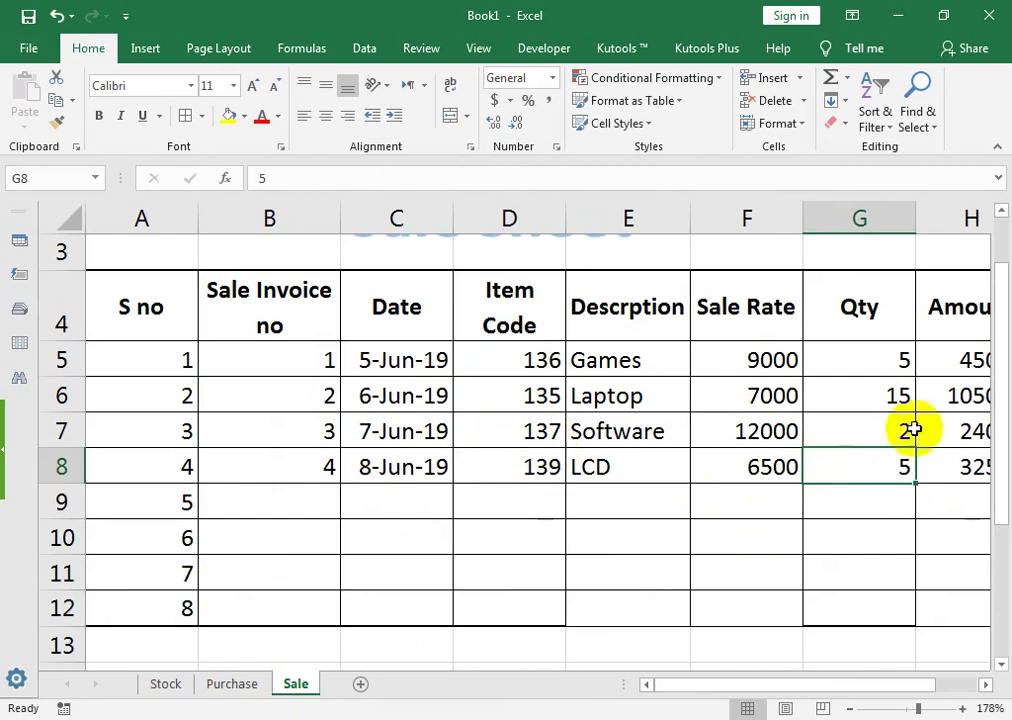
pyautogui.click(863, 433)
pyautogui.write('5')
pyautogui.press('Return')
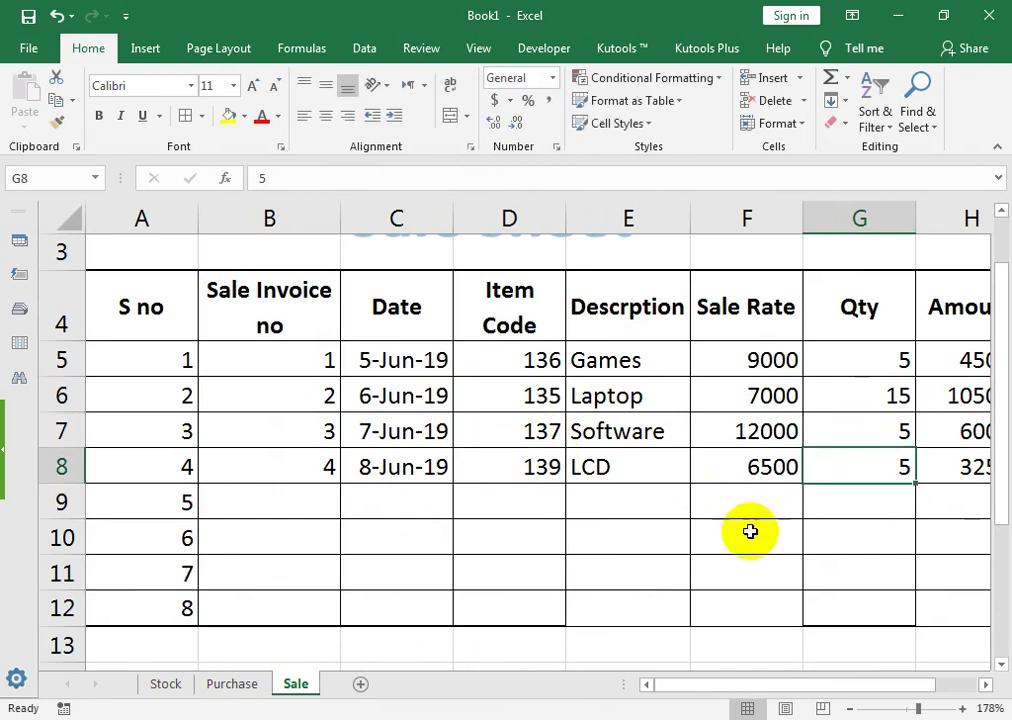
pyautogui.click(164, 684)
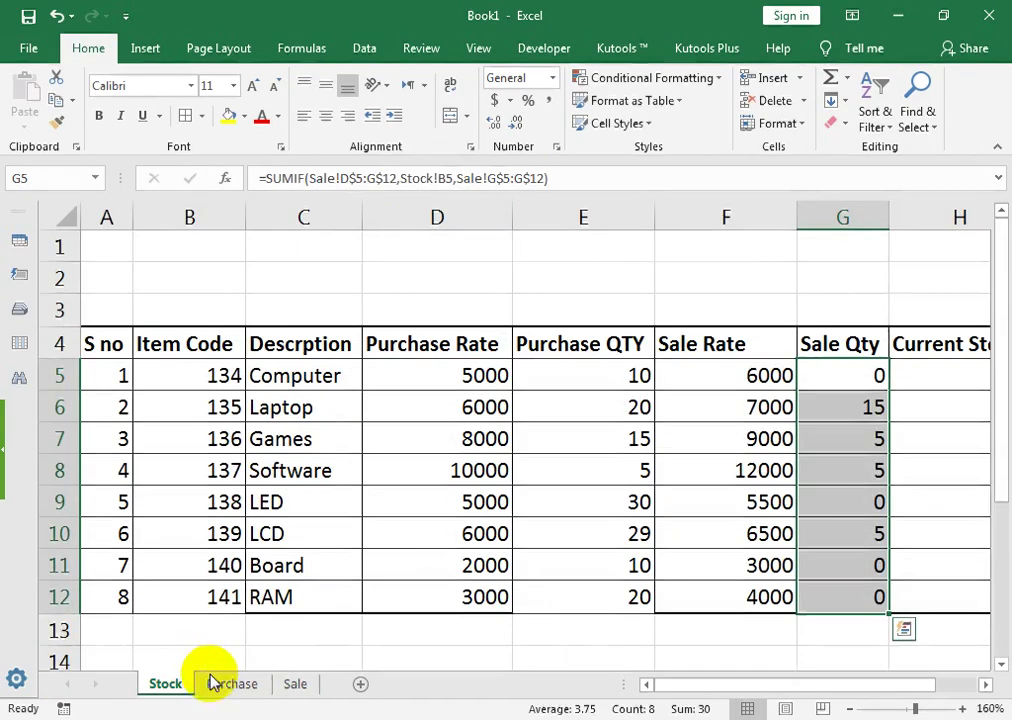
# On the Sale sheet, enter invoice number 5 in B9 and copy the 8-Jun-19 date from C8 into C9
pyautogui.click(838, 472)
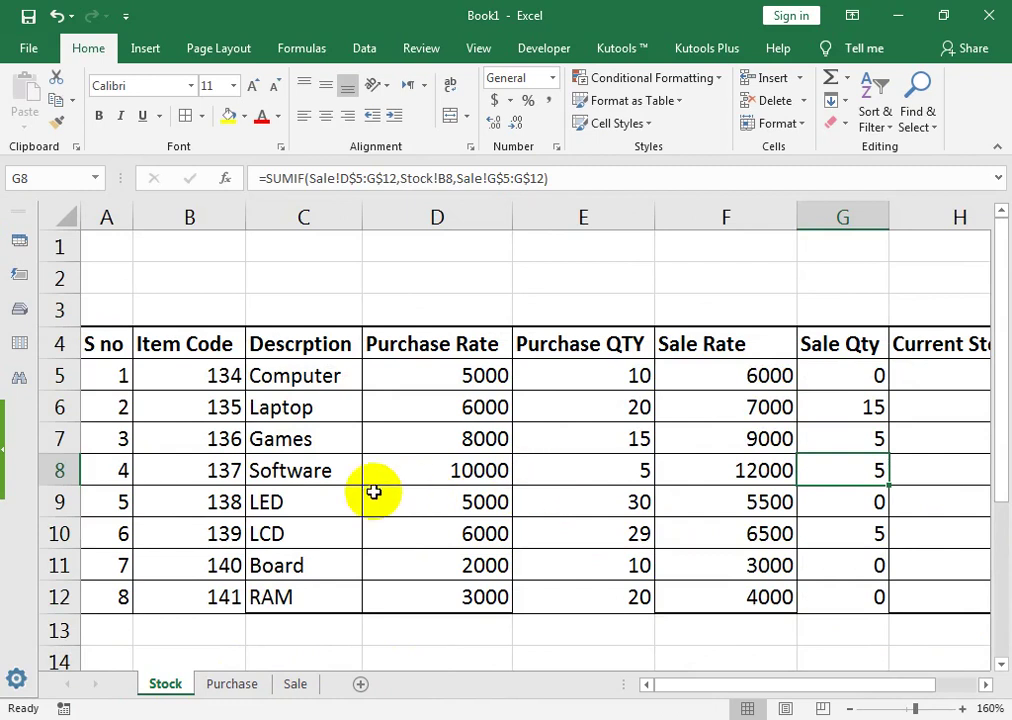
pyautogui.click(955, 381)
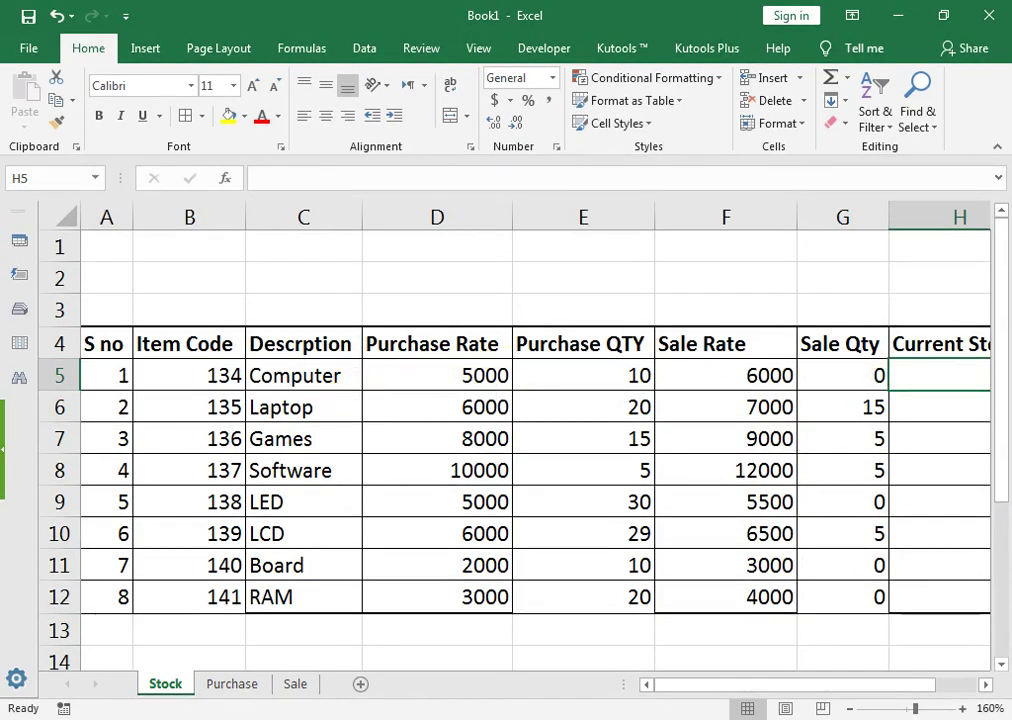
pyautogui.click(240, 683)
pyautogui.click(298, 686)
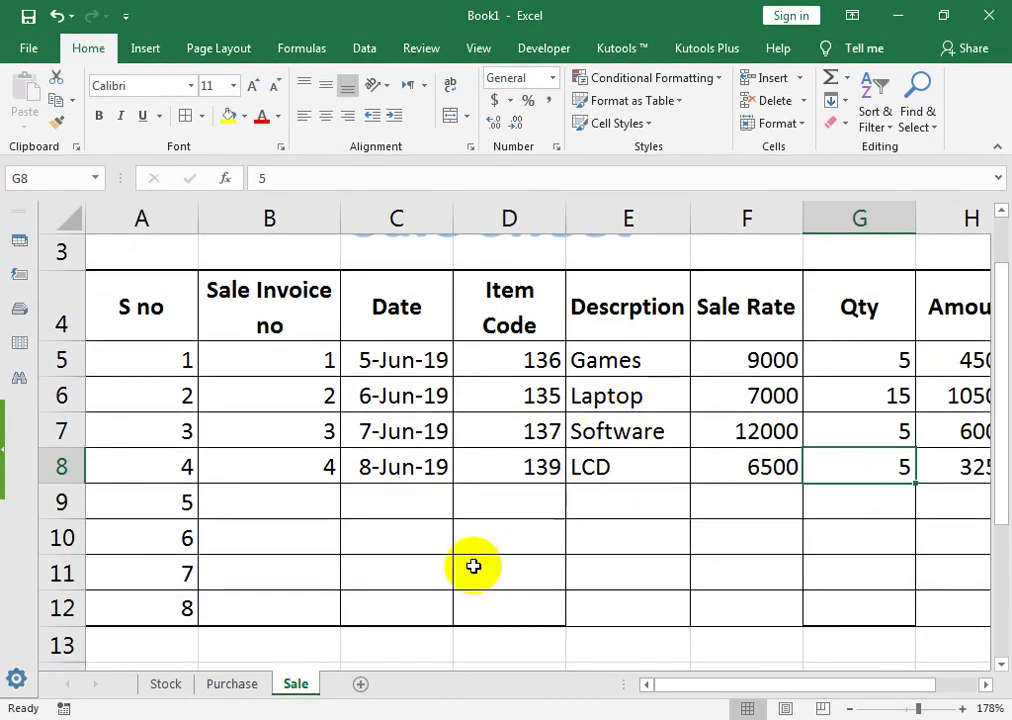
pyautogui.click(313, 497)
pyautogui.write('5')
pyautogui.press('Tab')
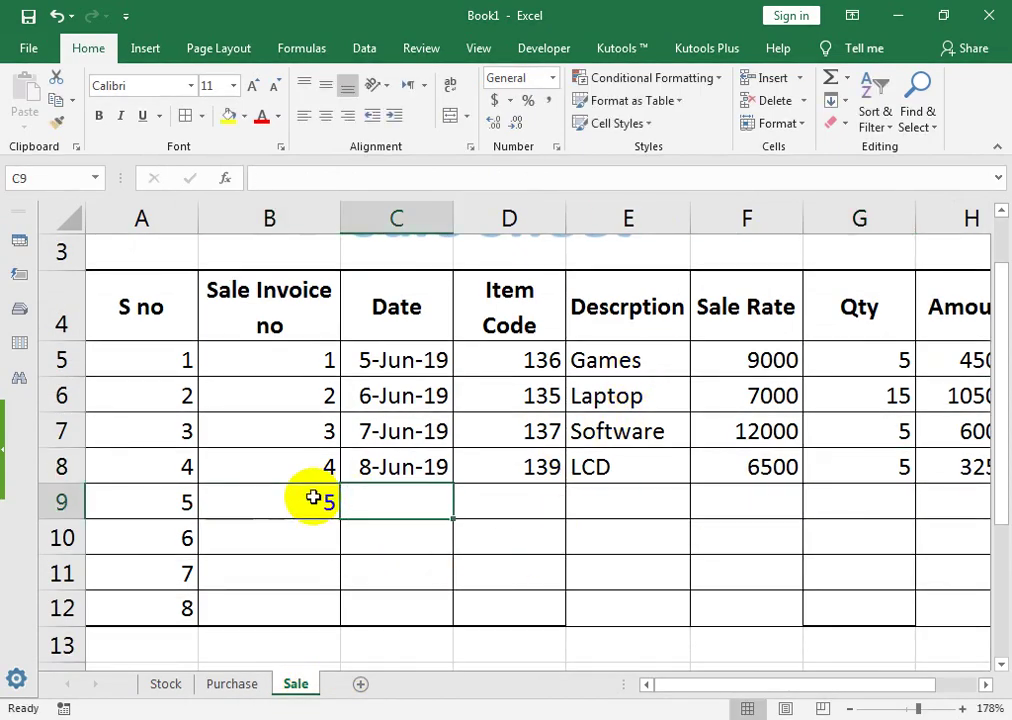
pyautogui.moveTo(407, 468); pyautogui.dragTo(430, 498)
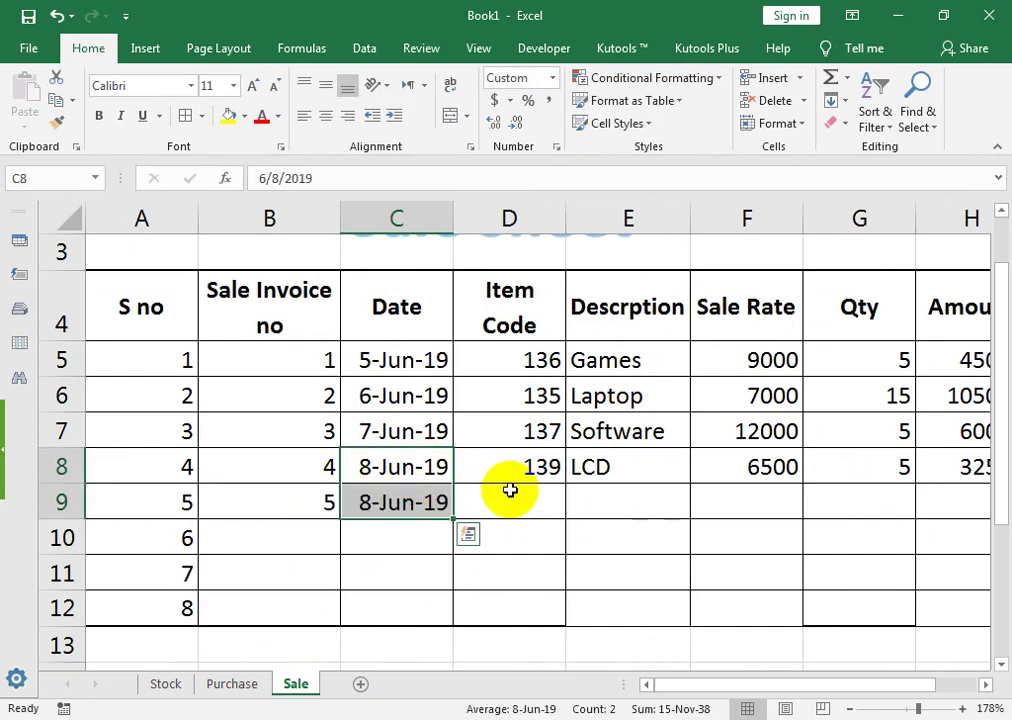
# Choose item code 134 in D9 of the Sale sheet, set its quantity to 5, and return to the Stock sheet
pyautogui.click(549, 499)
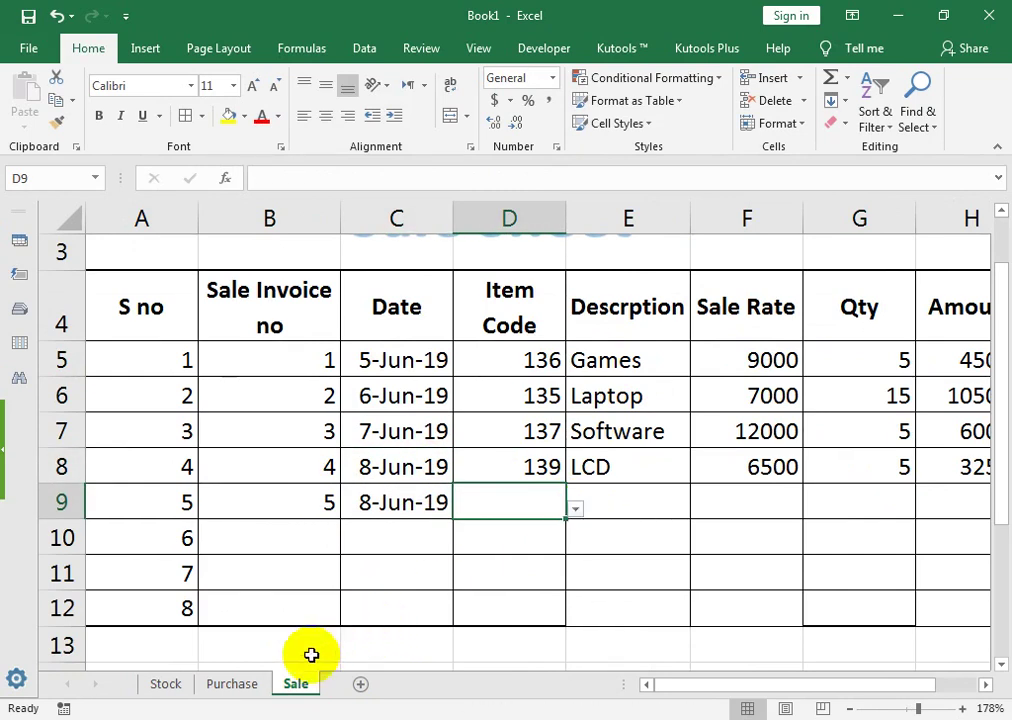
pyautogui.click(262, 690)
pyautogui.click(295, 686)
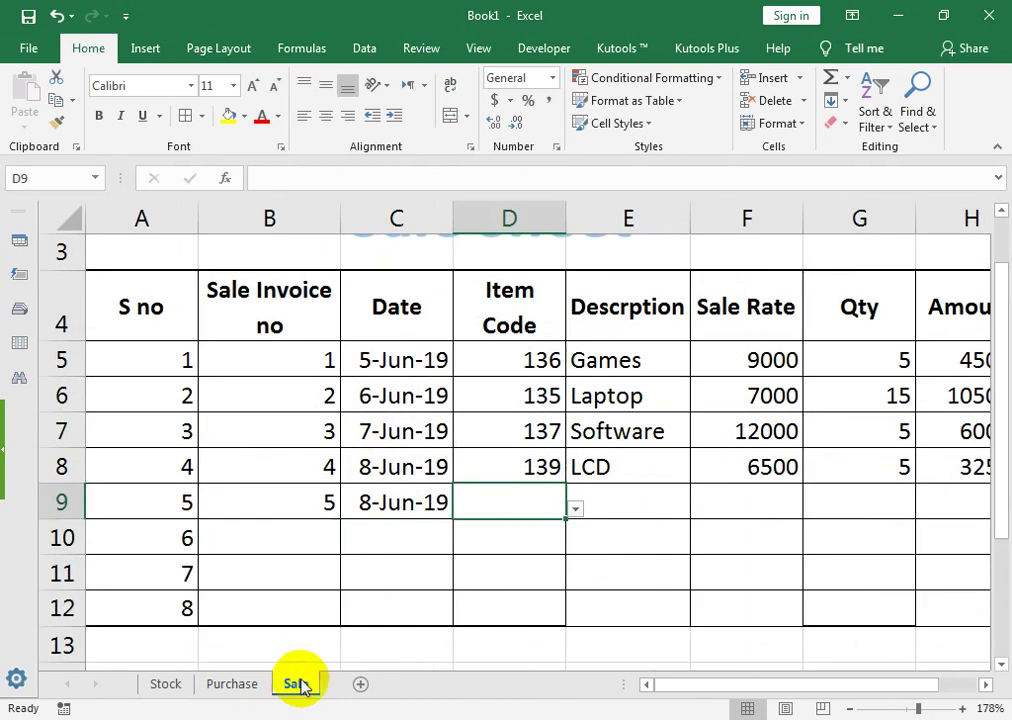
pyautogui.click(576, 509)
pyautogui.click(495, 532)
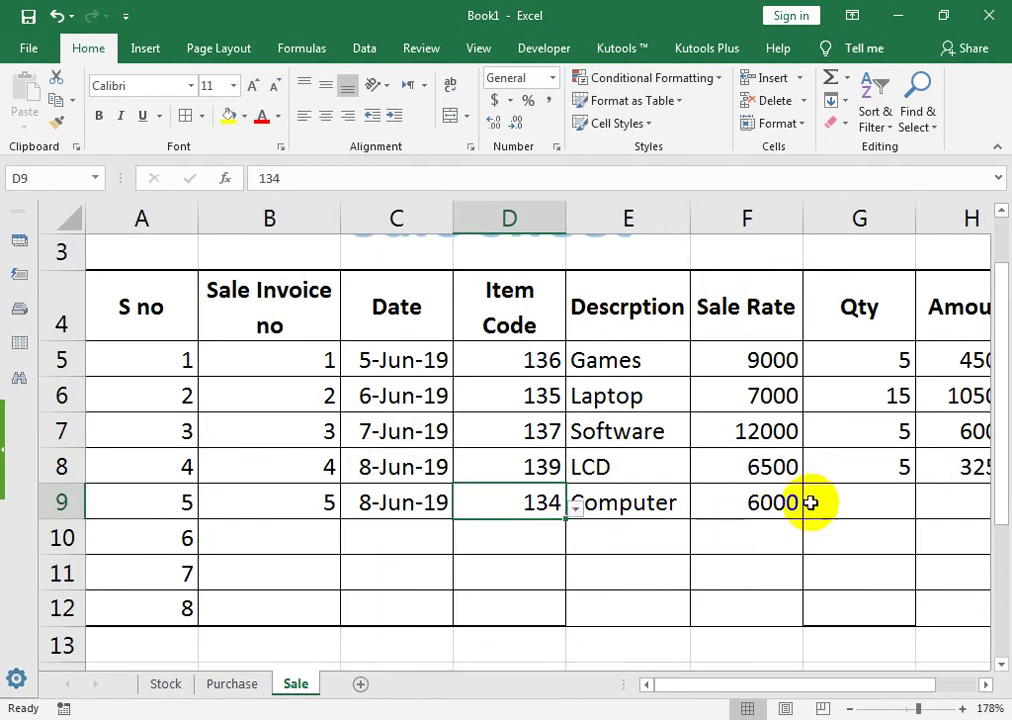
pyautogui.click(861, 492)
pyautogui.write('5')
pyautogui.press('Return')
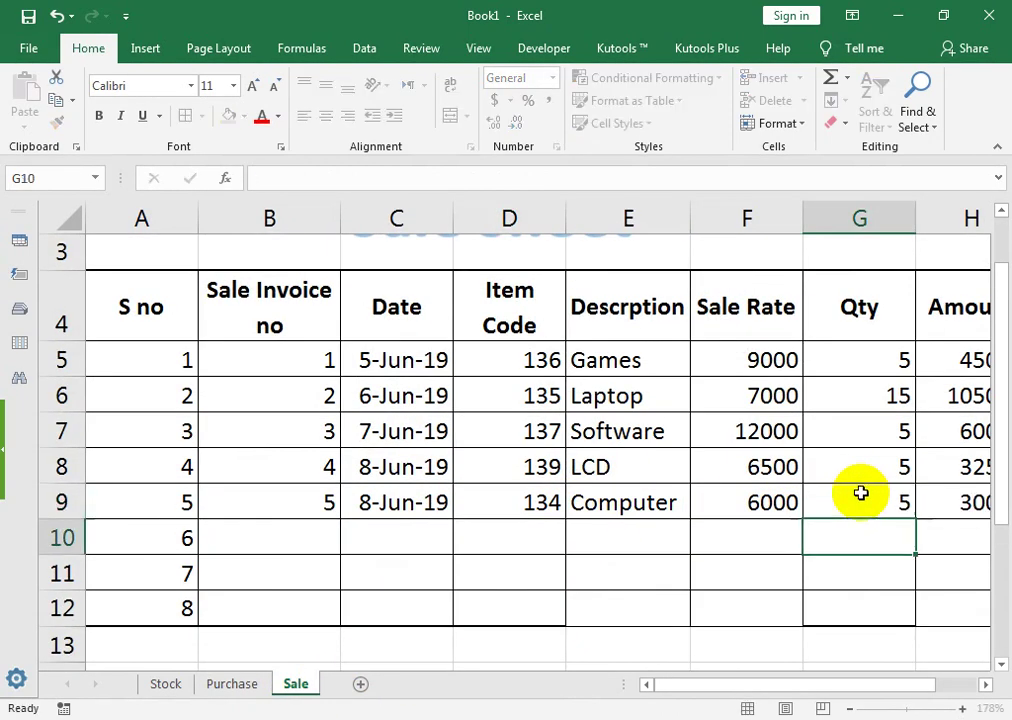
pyautogui.click(165, 682)
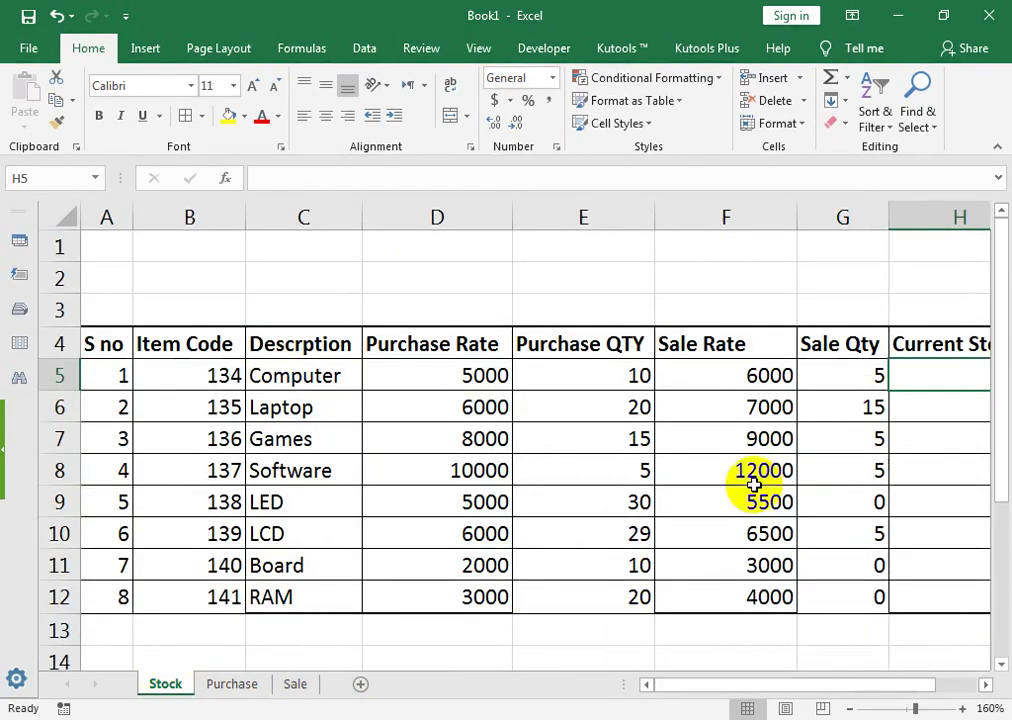
# Calculate Current Stock in H5 of the Stock sheet as =E5-G5 and fill the formula down to H12
pyautogui.click(950, 370)
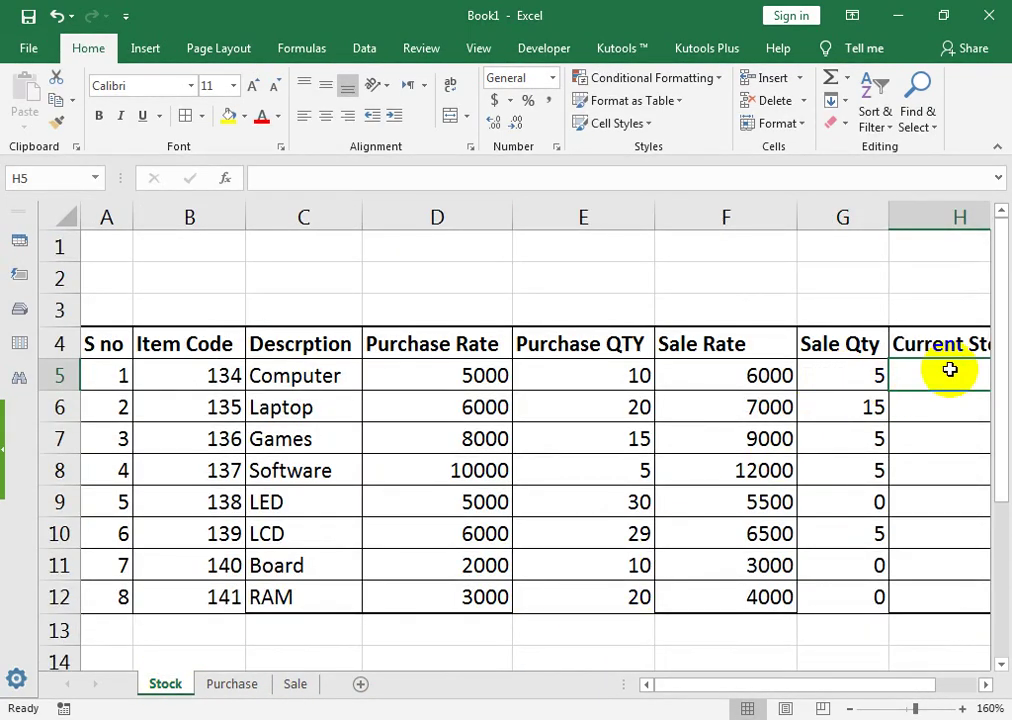
pyautogui.write('=')
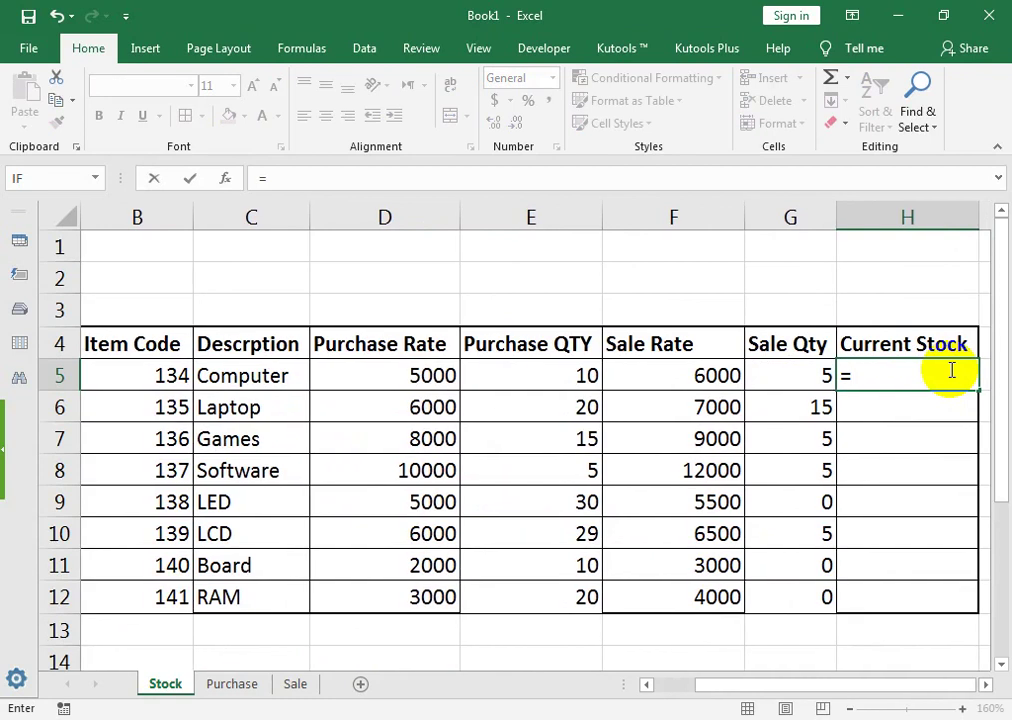
pyautogui.press('Left')
pyautogui.press('Left')
pyautogui.press('Left')
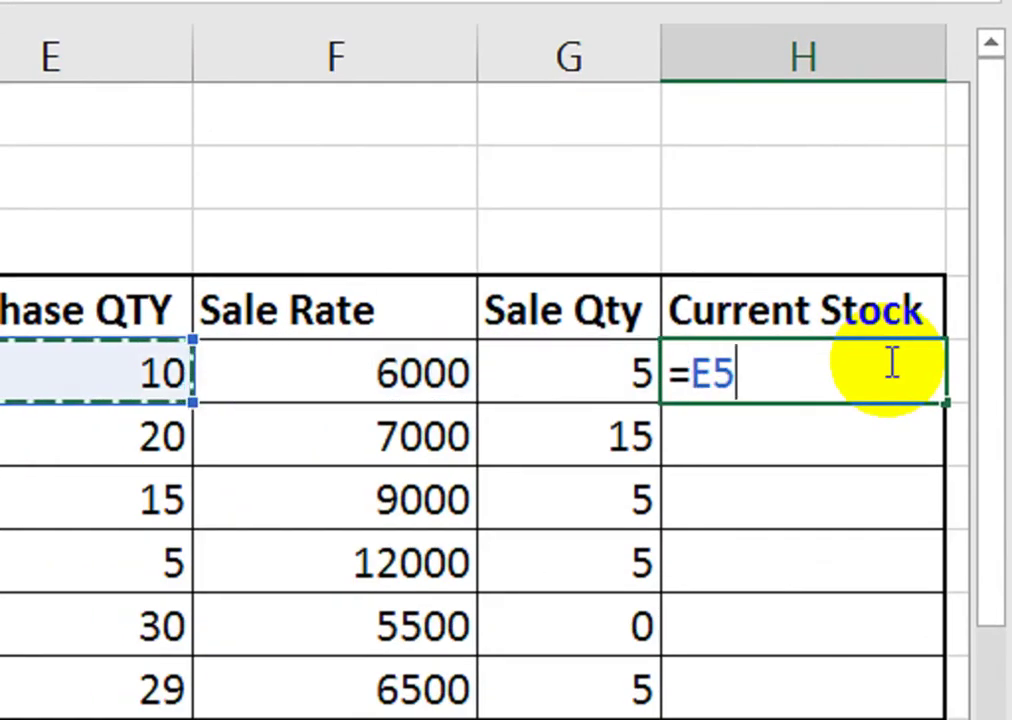
pyautogui.write('-')
pyautogui.press('Left')
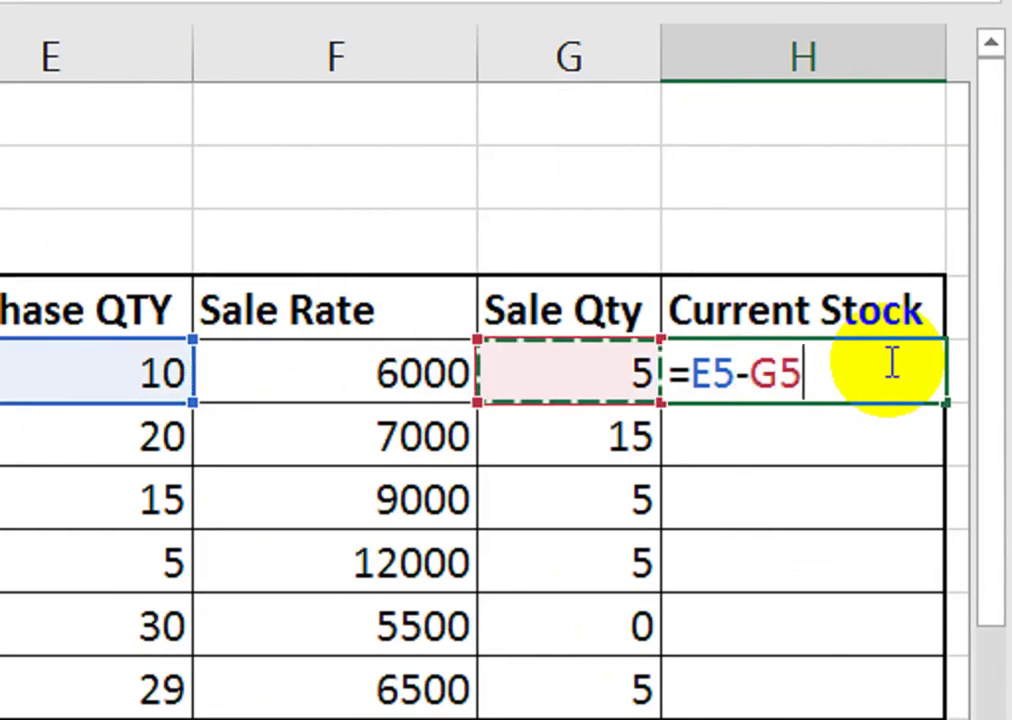
pyautogui.press('Return')
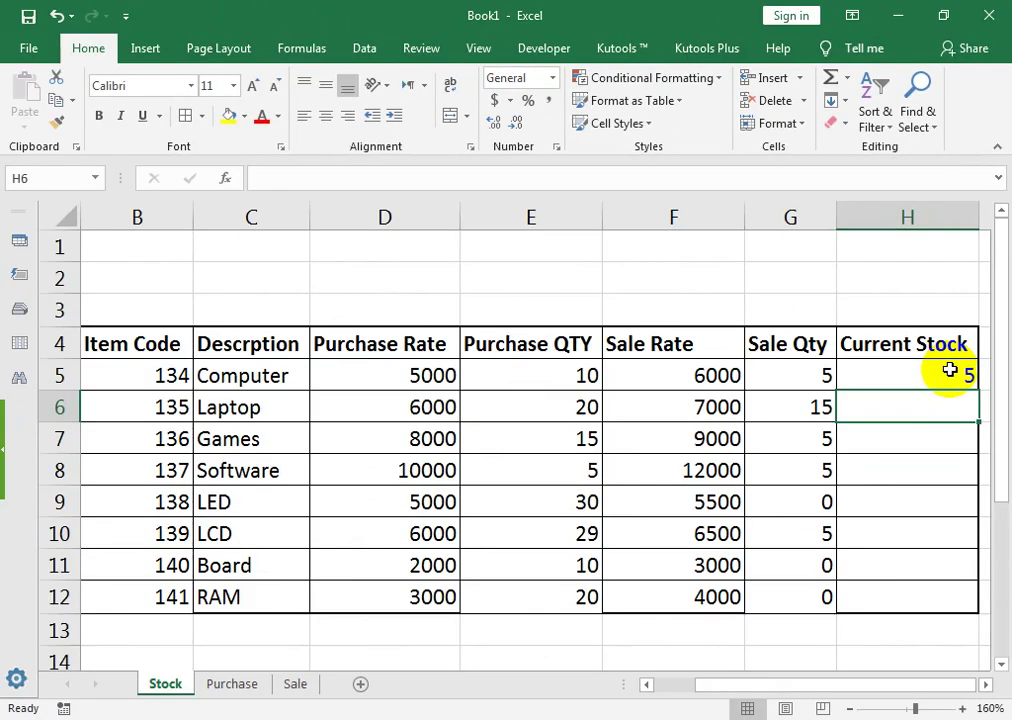
pyautogui.click(890, 360)
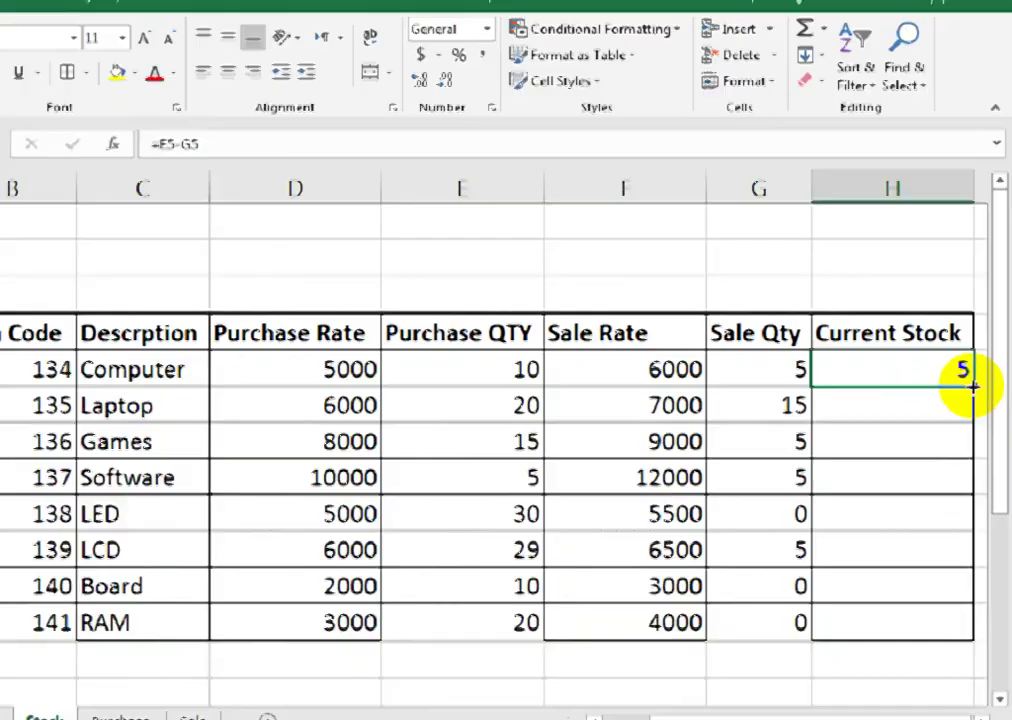
pyautogui.moveTo(977, 390); pyautogui.dragTo(979, 607)
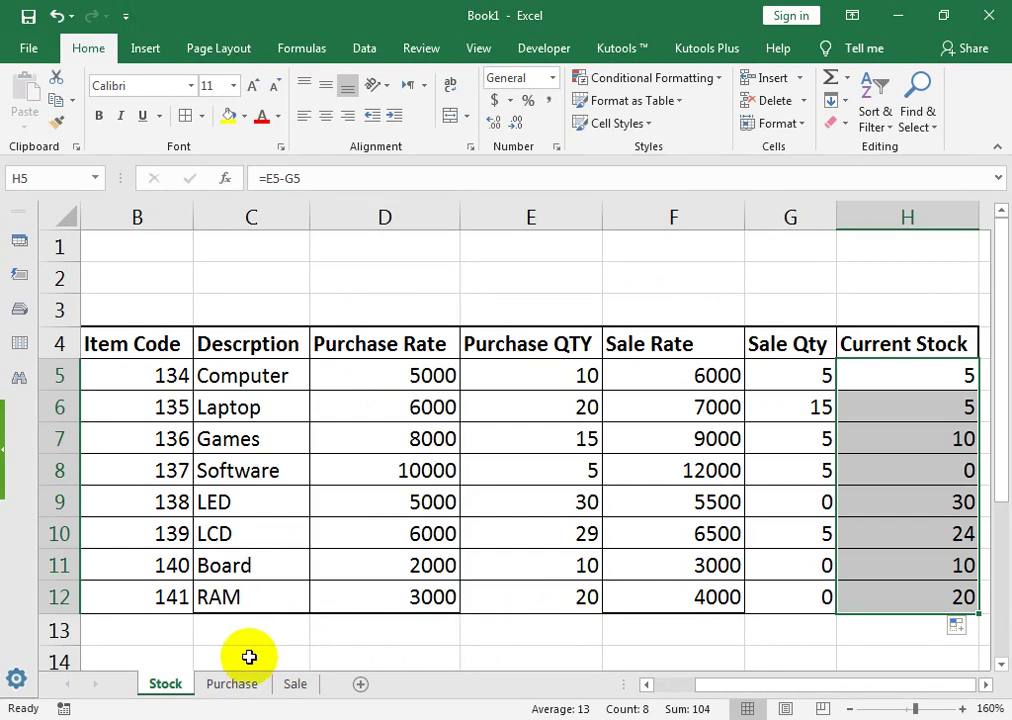
# Set the Computer quantity in G9 of the Sale sheet to 10, and return to the Stock sheet to check its current stock
pyautogui.click(233, 683)
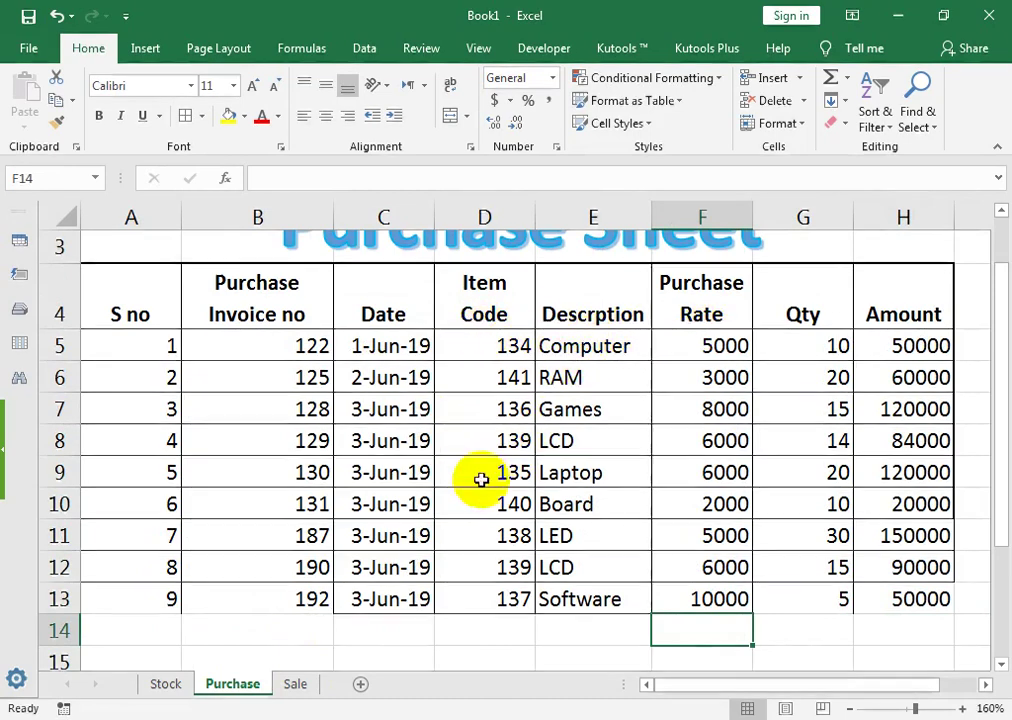
pyautogui.click(305, 683)
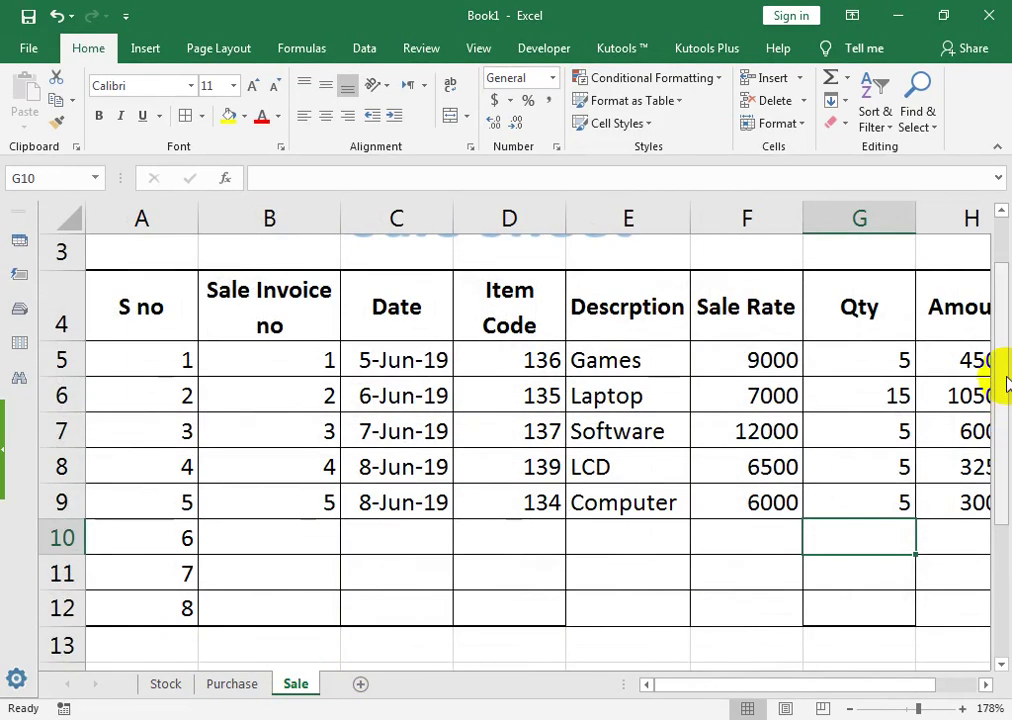
pyautogui.scroll(1, 996, 372)
pyautogui.click(238, 688)
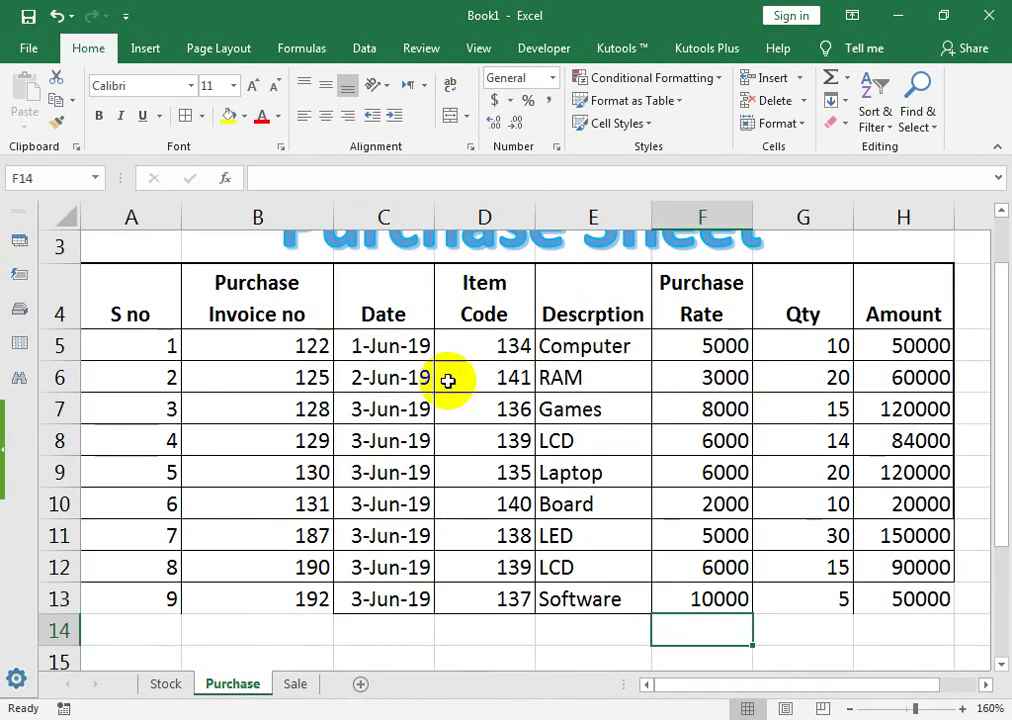
pyautogui.click(163, 686)
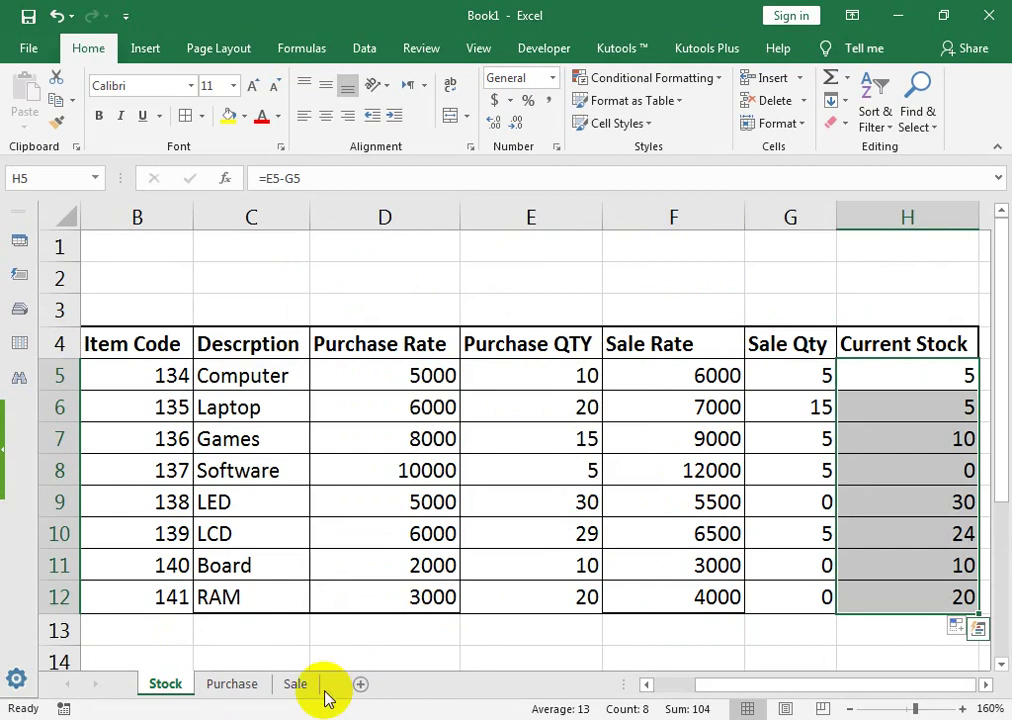
pyautogui.click(220, 688)
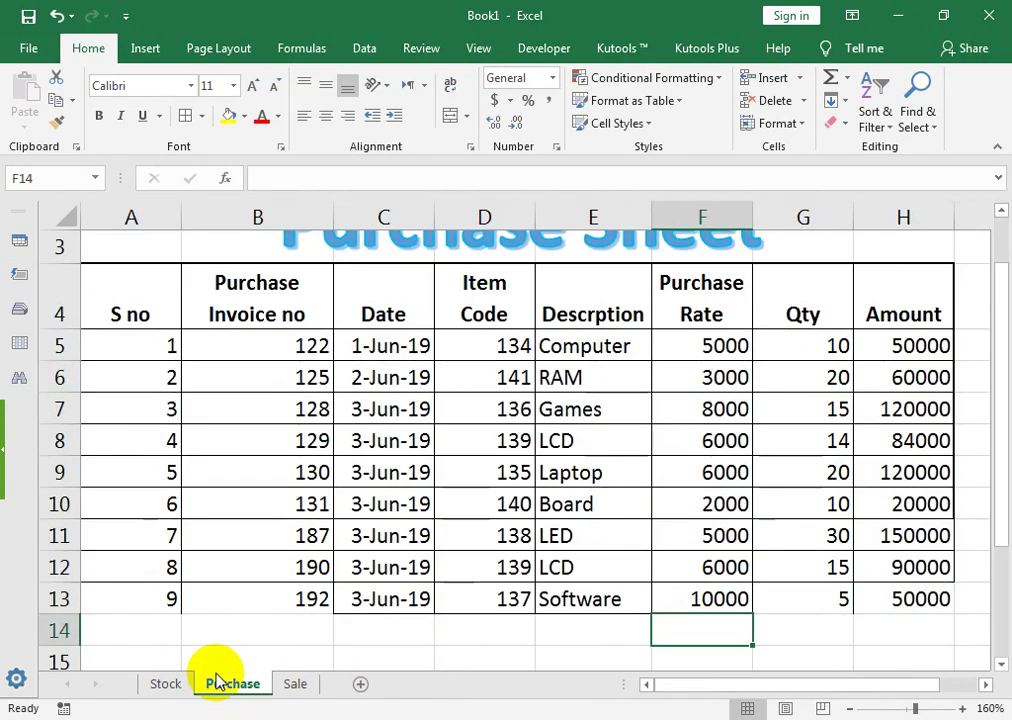
pyautogui.click(293, 684)
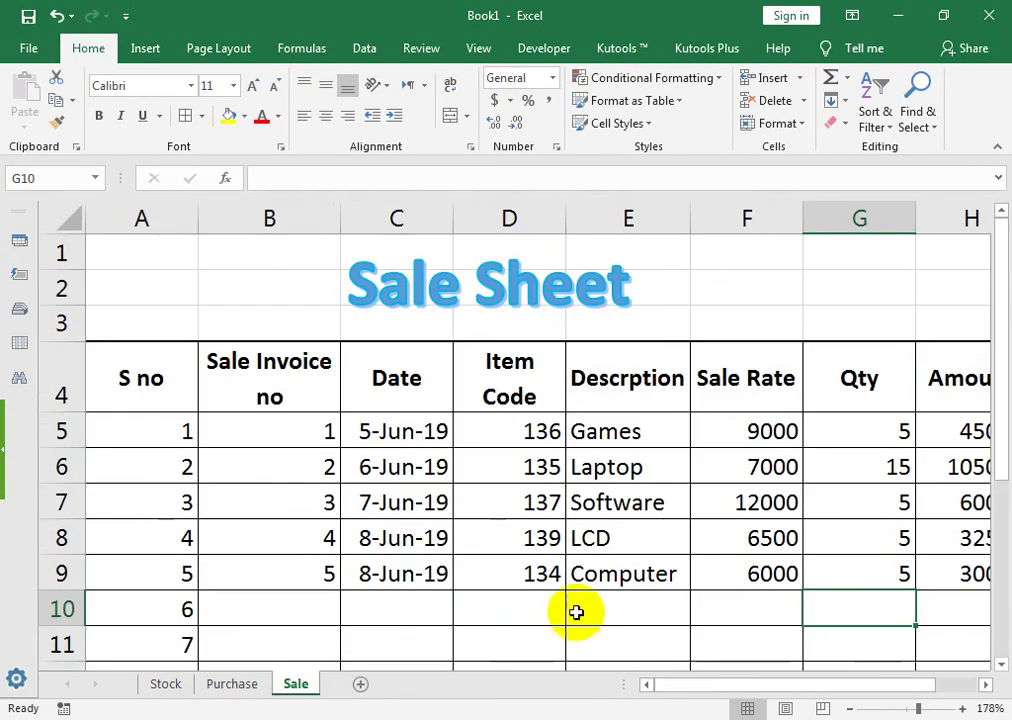
pyautogui.click(843, 578)
pyautogui.write('10')
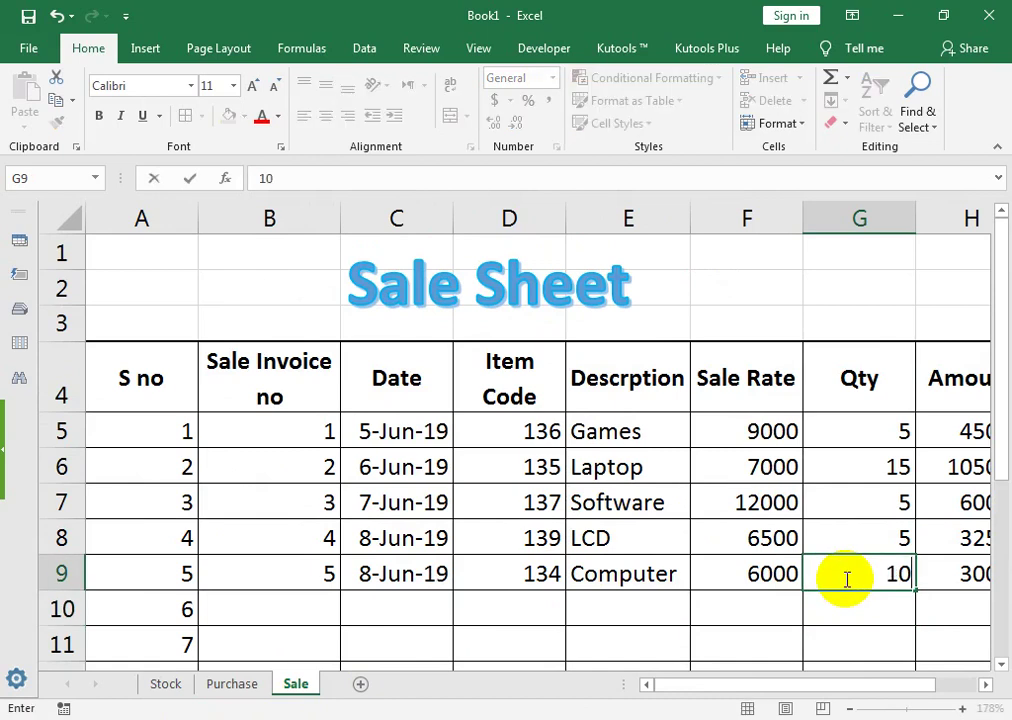
pyautogui.press('Return')
pyautogui.click(162, 688)
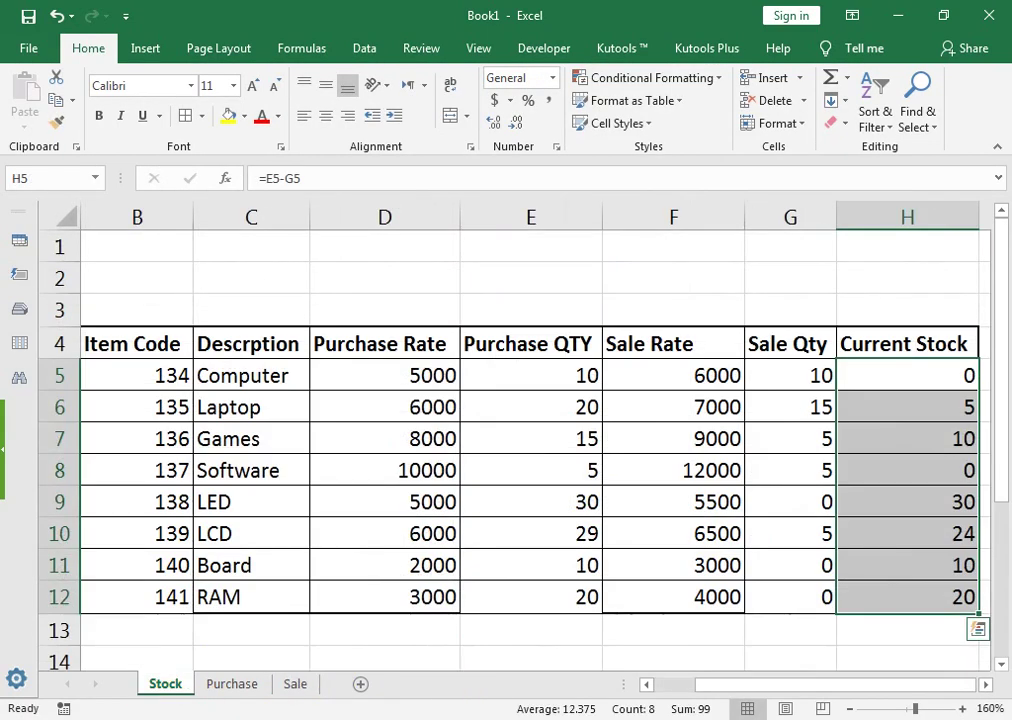
pyautogui.click(938, 404)
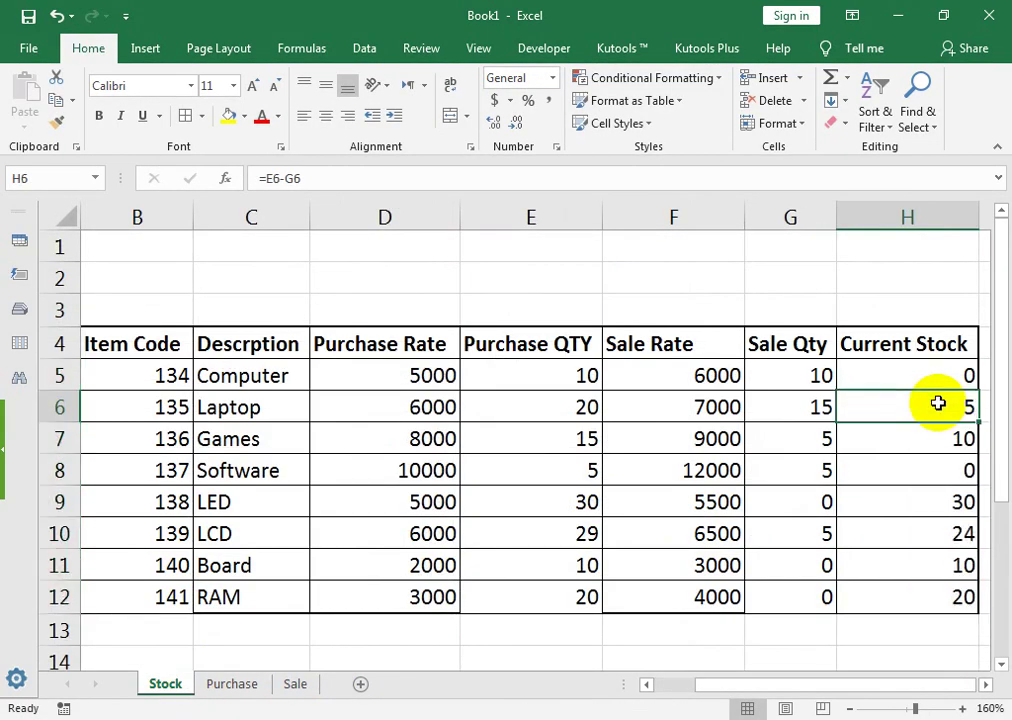
# Merge and center B1:H3 on the Stock sheet and enter the title STOCK INVENTORY SOLUTIONS
pyautogui.moveTo(176, 258); pyautogui.dragTo(882, 309)
pyautogui.click(448, 119)
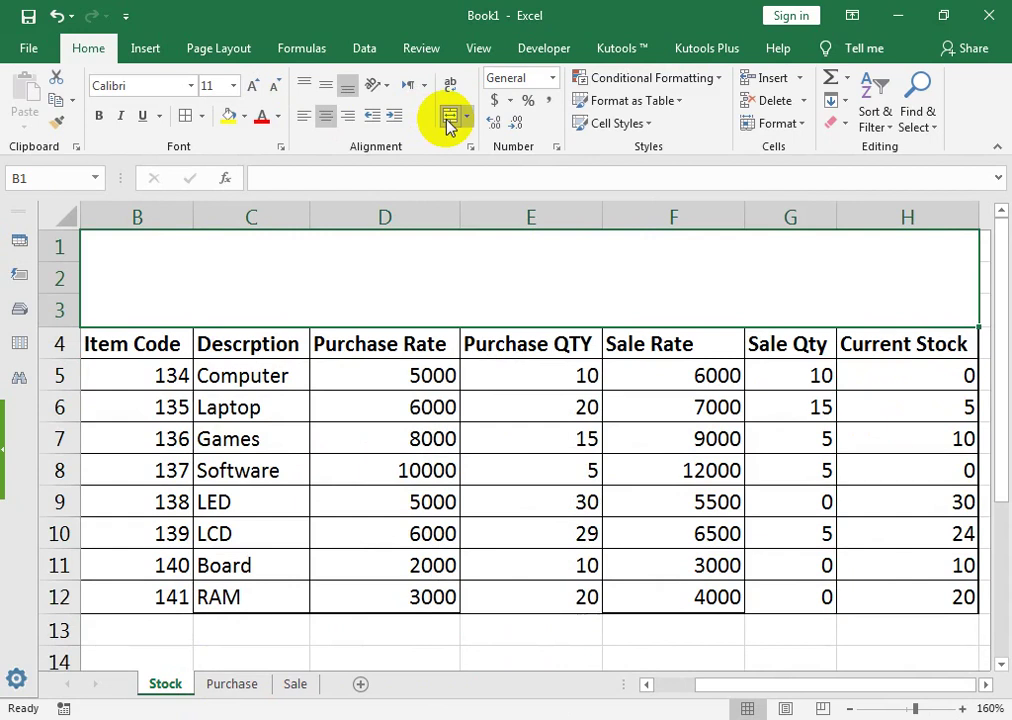
pyautogui.write('STOC')
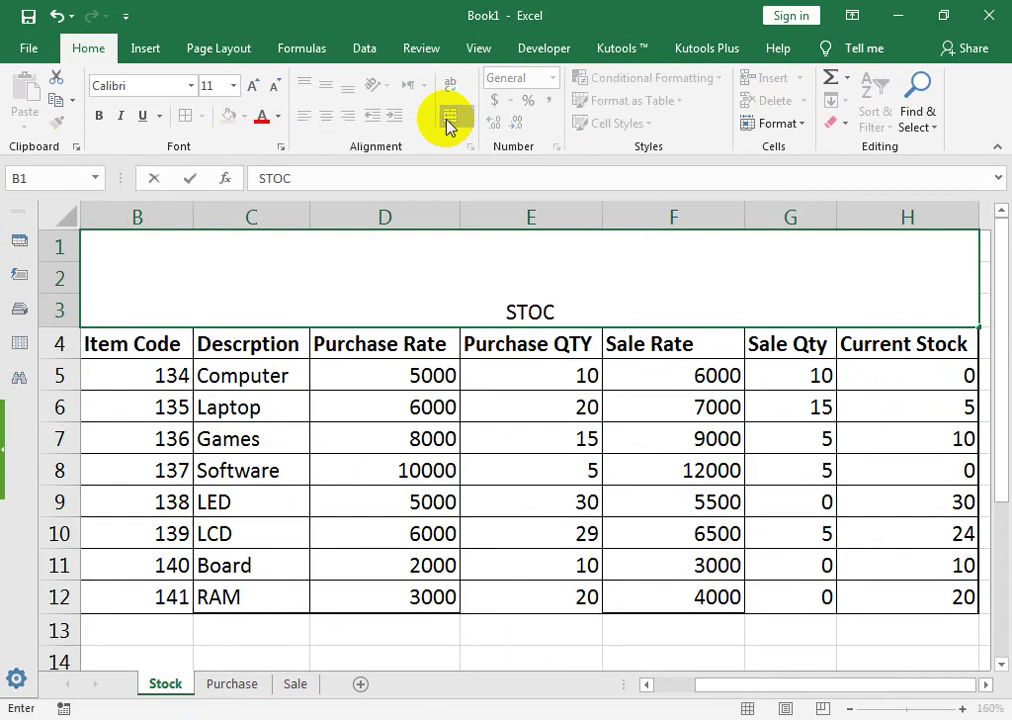
pyautogui.write('K I')
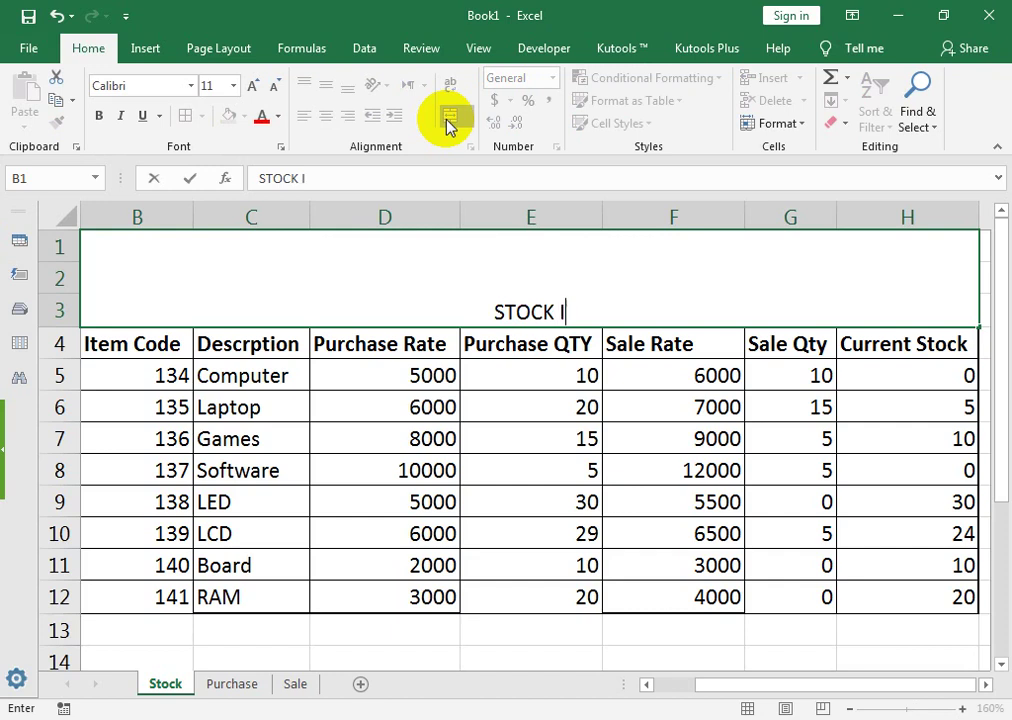
pyautogui.write('NVENT')
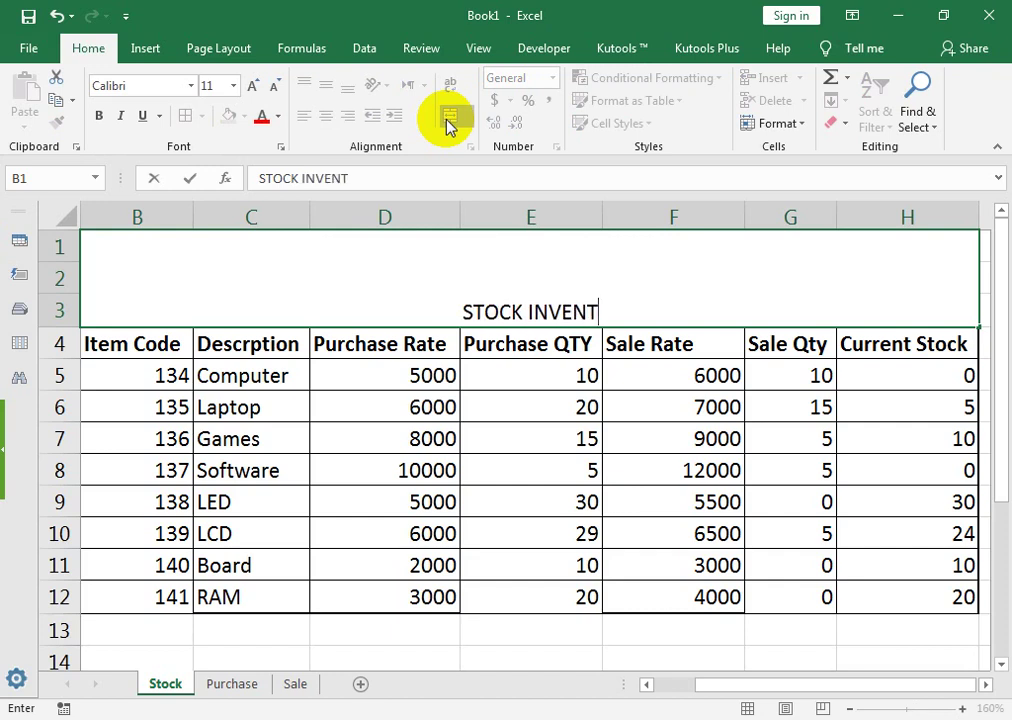
pyautogui.write('ORY S')
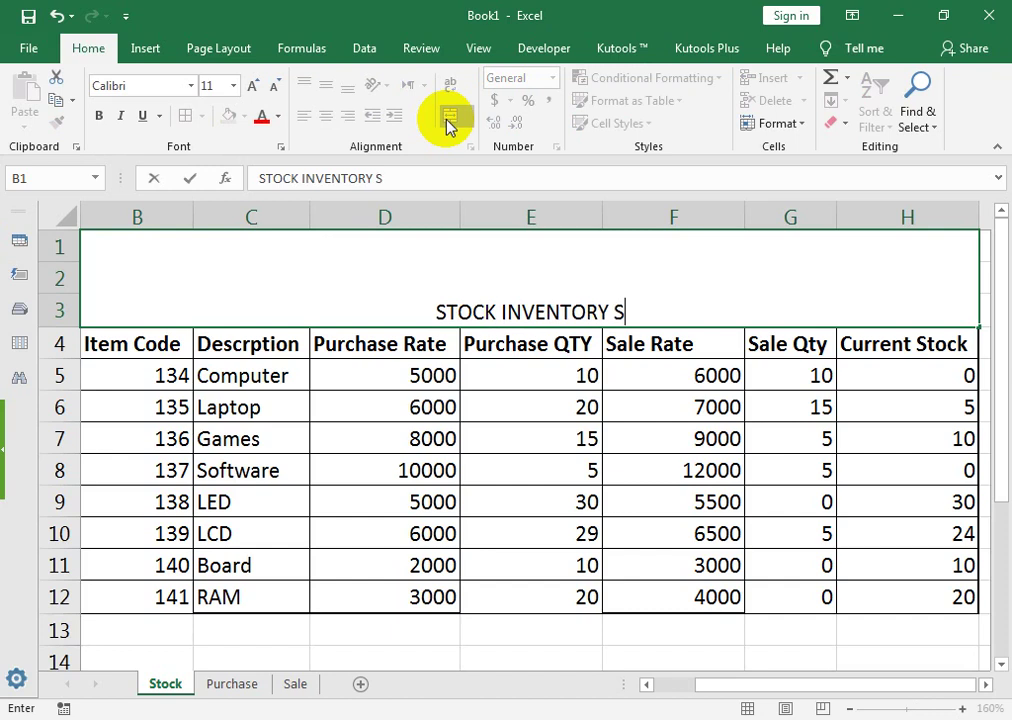
pyautogui.write('OL')
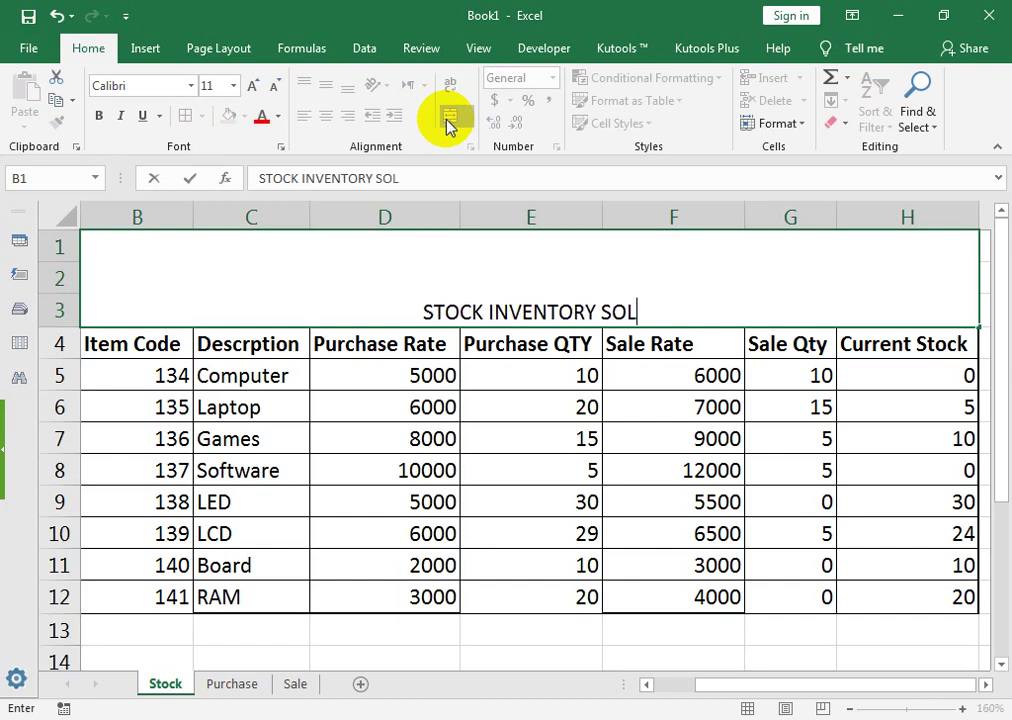
pyautogui.write('UTIONS')
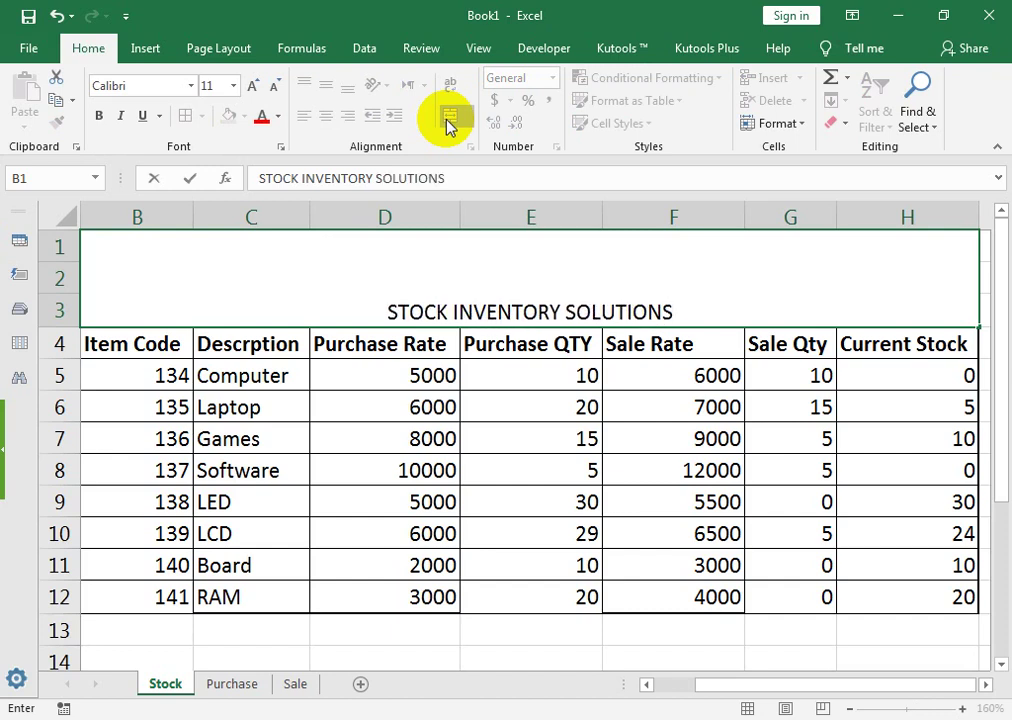
pyautogui.click(436, 373)
# Change the title in the merged cell B1 of the Stock sheet to STOCK INVENTORY MANAGEMENT
pyautogui.doubleClick(684, 311)
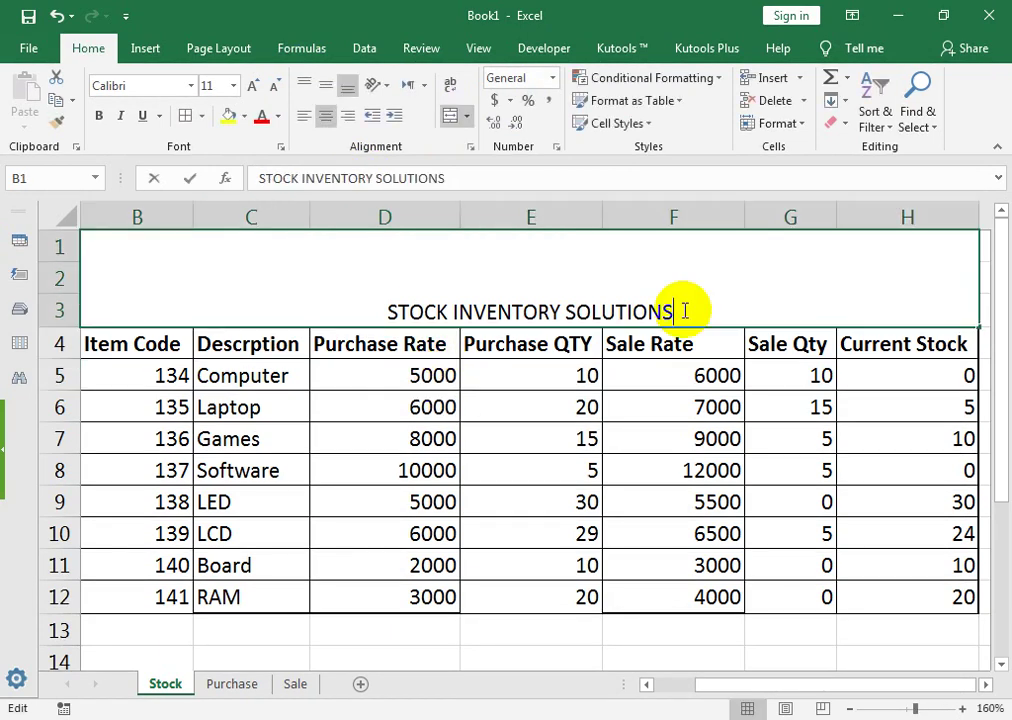
pyautogui.press('BackSpace')
pyautogui.press('BackSpace')
pyautogui.press('BackSpace')
pyautogui.press('BackSpace')
pyautogui.press('BackSpace')
pyautogui.press('BackSpace')
pyautogui.press('BackSpace')
pyautogui.press('BackSpace')
pyautogui.press('BackSpace')
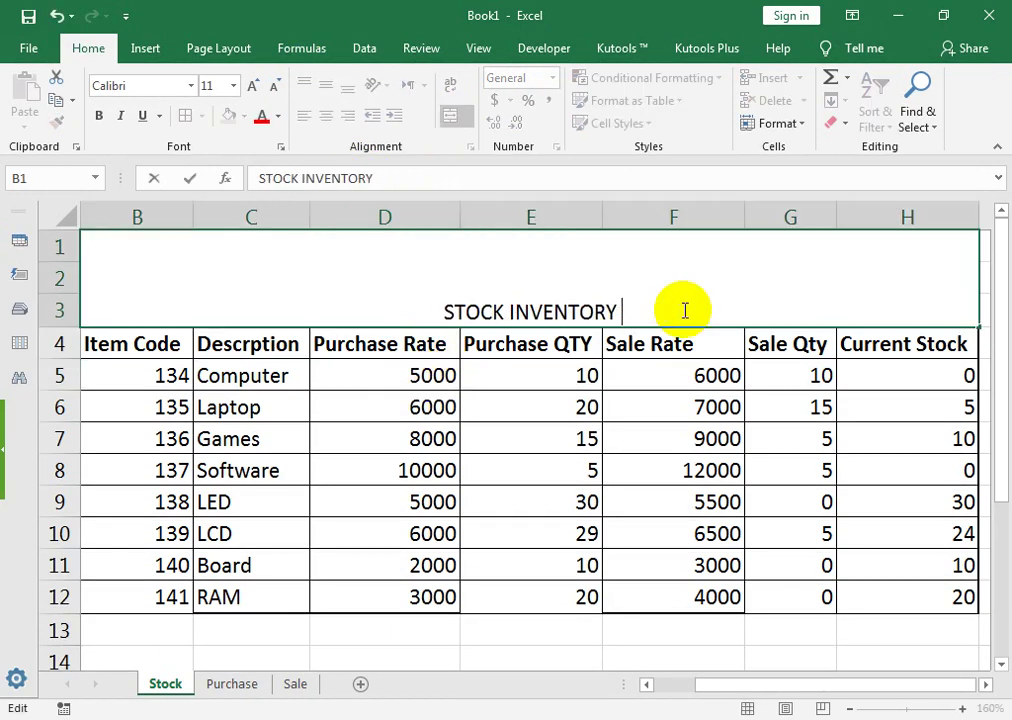
pyautogui.write('MANA')
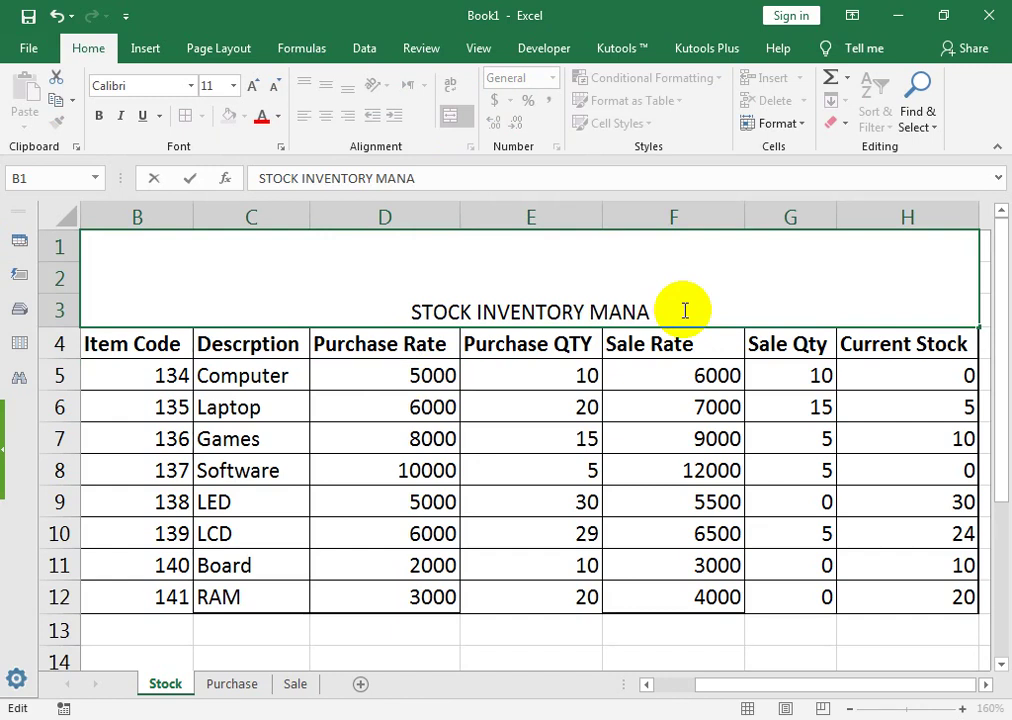
pyautogui.write('GEM')
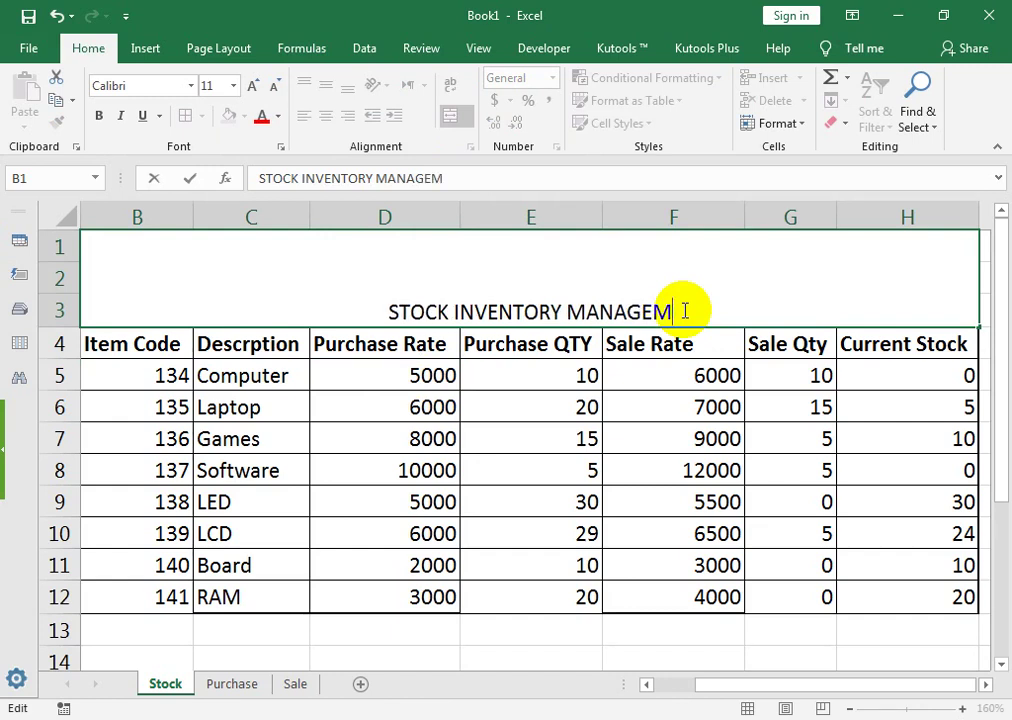
pyautogui.write('ENT')
pyautogui.click(648, 379)
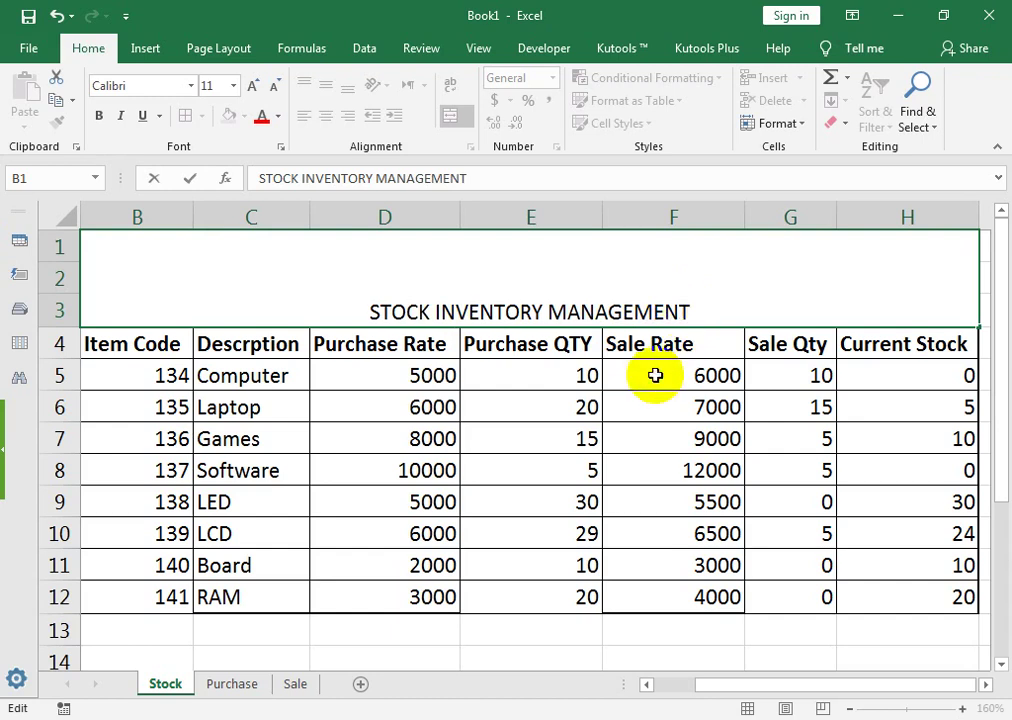
# Middle-align the STOCK INVENTORY MANAGEMENT title vertically and enlarge its font size to 28
pyautogui.click(630, 266)
pyautogui.click(324, 88)
pyautogui.click(250, 87)
pyautogui.click(250, 87)
pyautogui.click(250, 87)
pyautogui.click(250, 87)
pyautogui.click(250, 87)
pyautogui.click(250, 87)
pyautogui.click(250, 87)
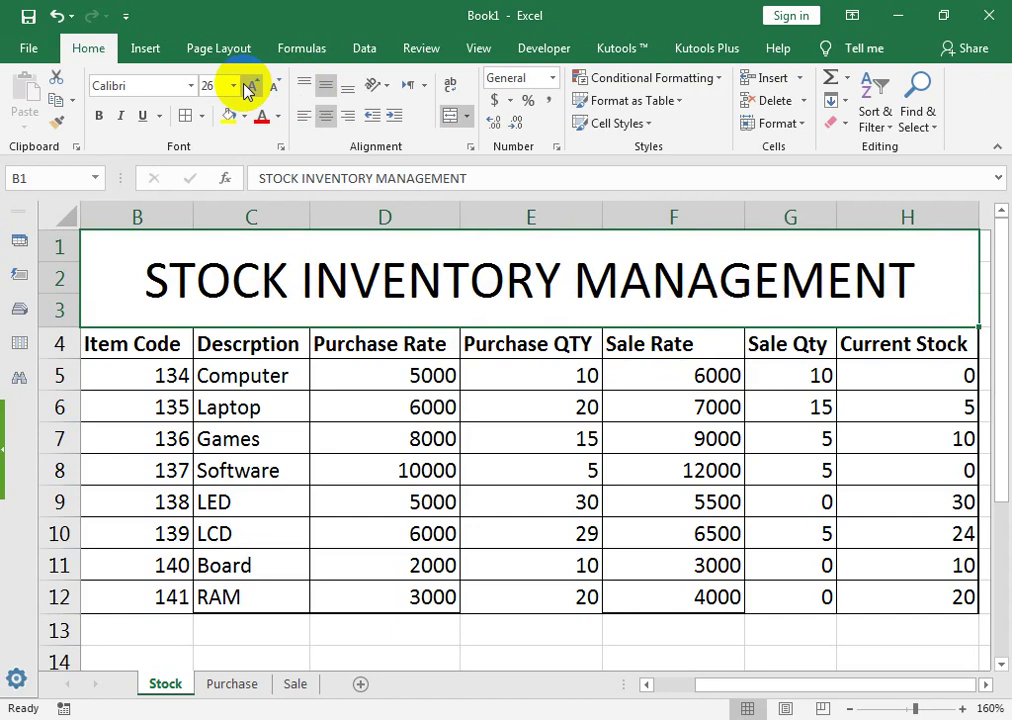
pyautogui.click(250, 87)
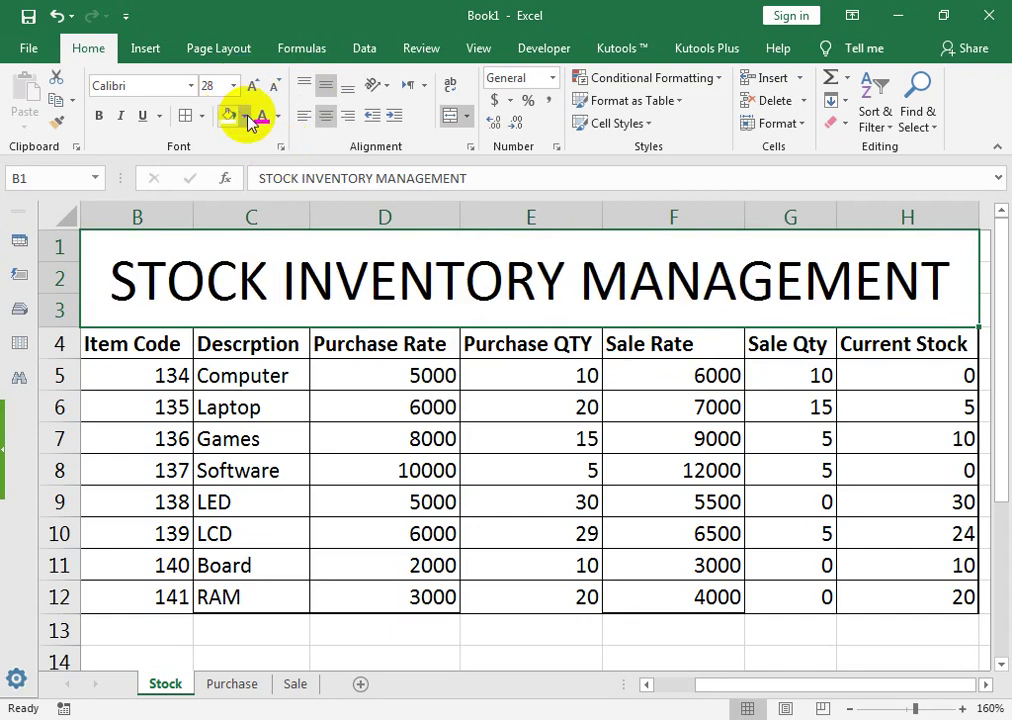
# Try a light purple custom fill on the merged title cell and clear the fill again
pyautogui.click(246, 117)
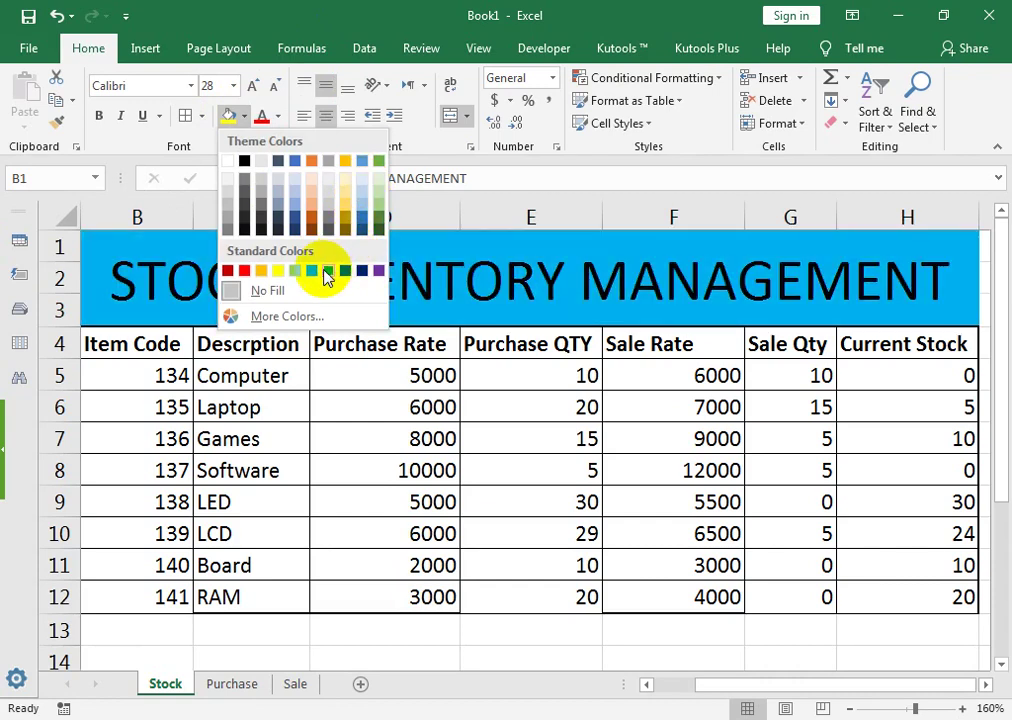
pyautogui.click(300, 316)
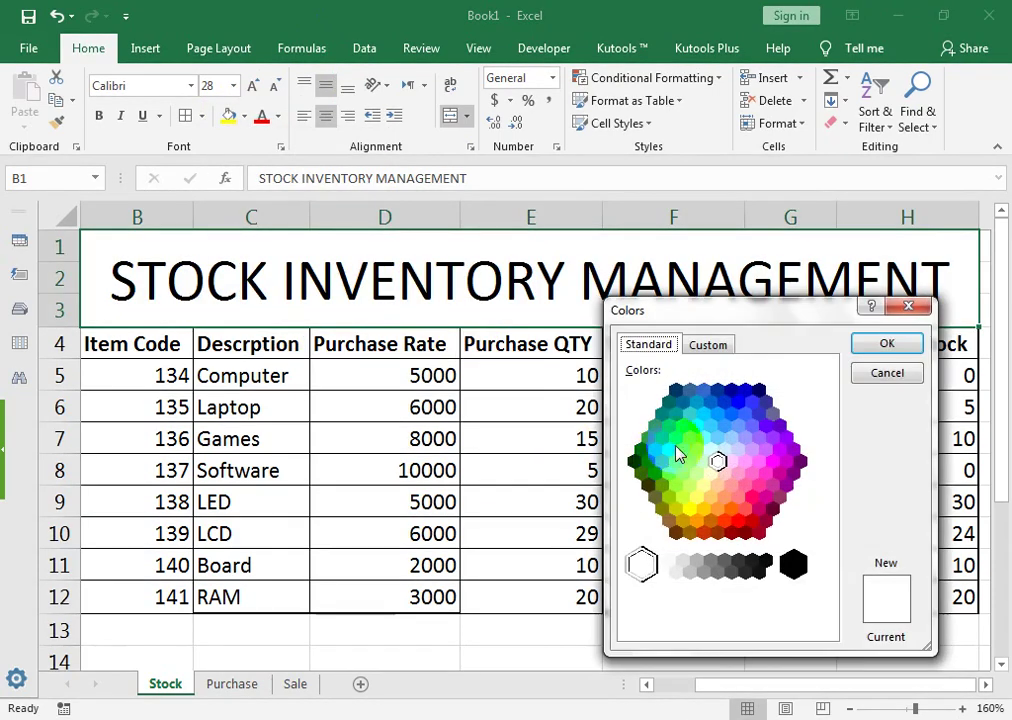
pyautogui.click(750, 453)
pyautogui.click(857, 343)
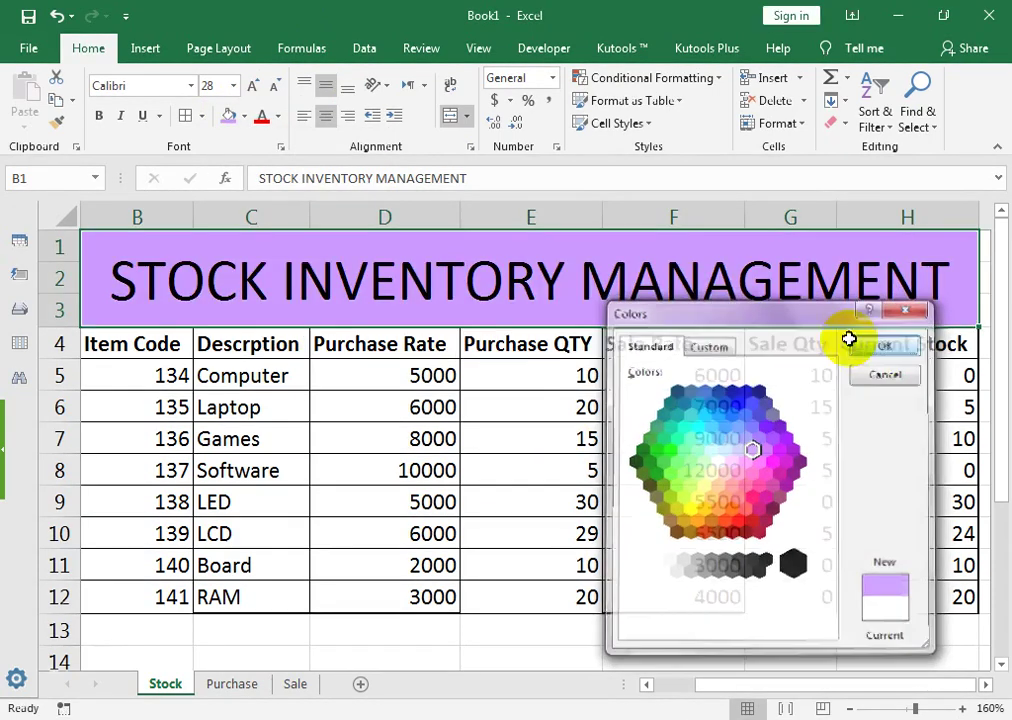
pyautogui.click(244, 116)
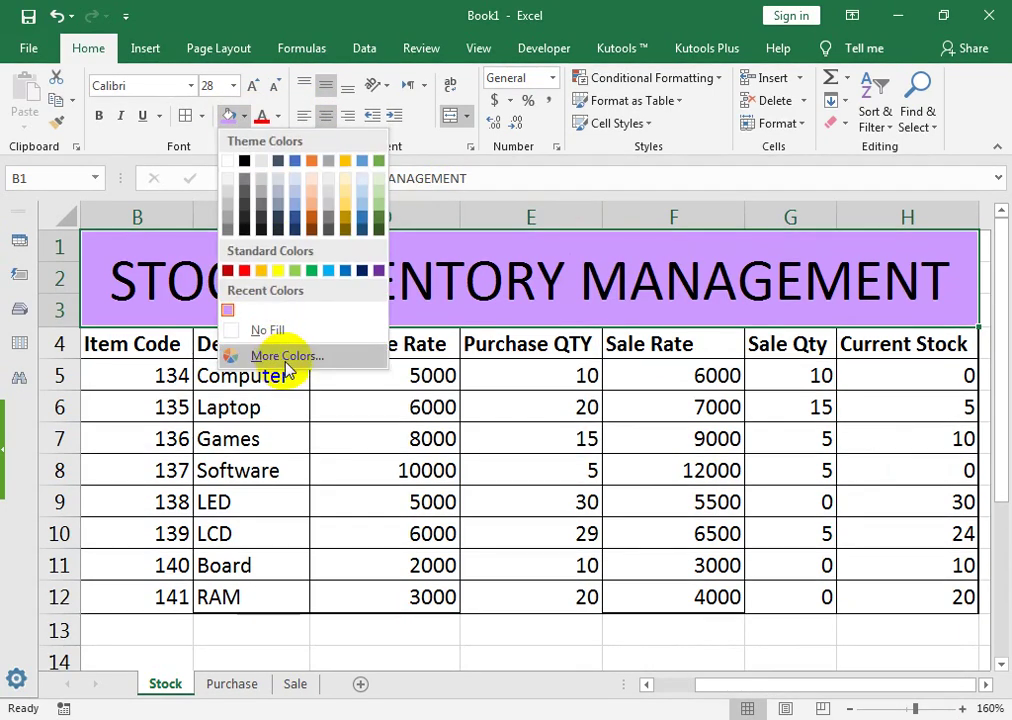
pyautogui.click(289, 330)
# Fill the merged title cell with a bright sky blue from the extended color palette and make its text white and bold
pyautogui.click(244, 116)
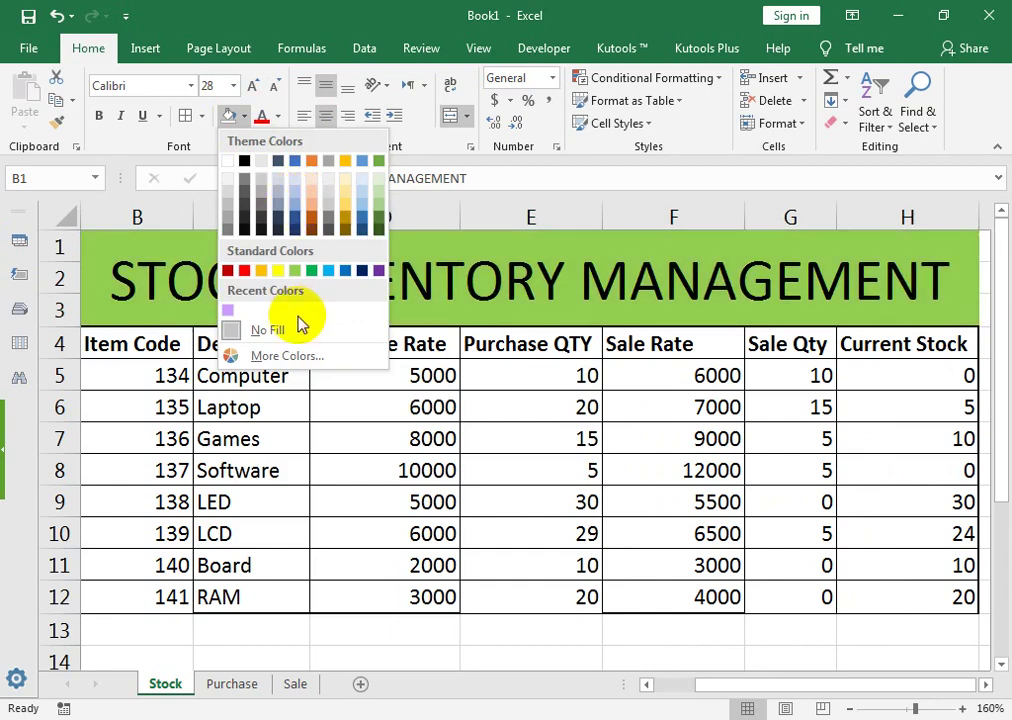
pyautogui.click(289, 357)
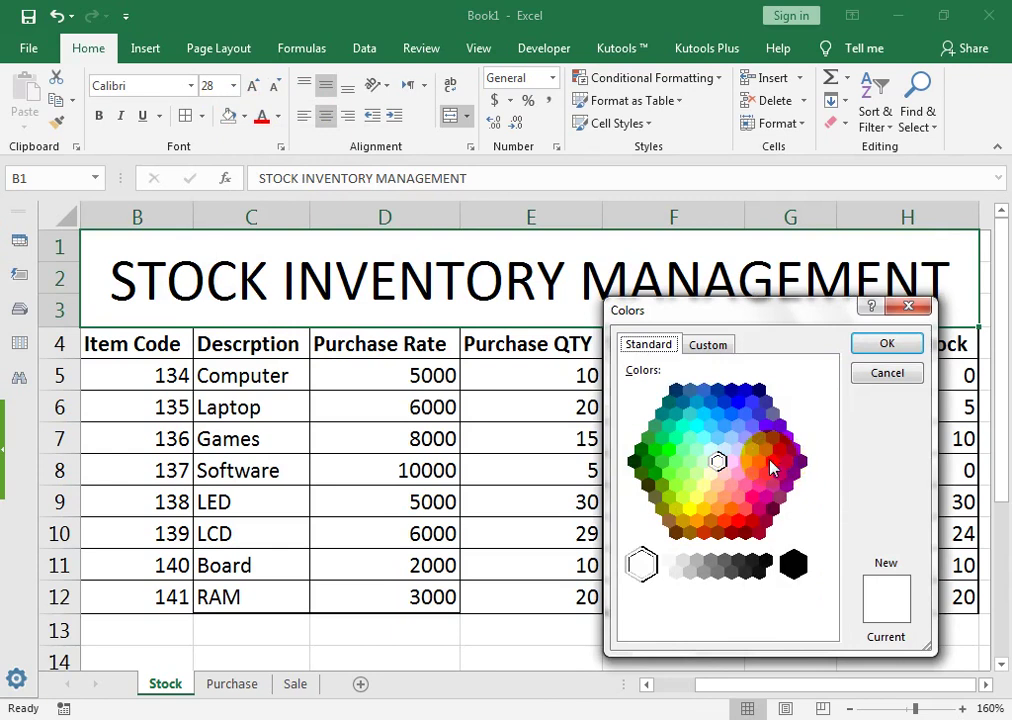
pyautogui.click(703, 413)
pyautogui.click(884, 344)
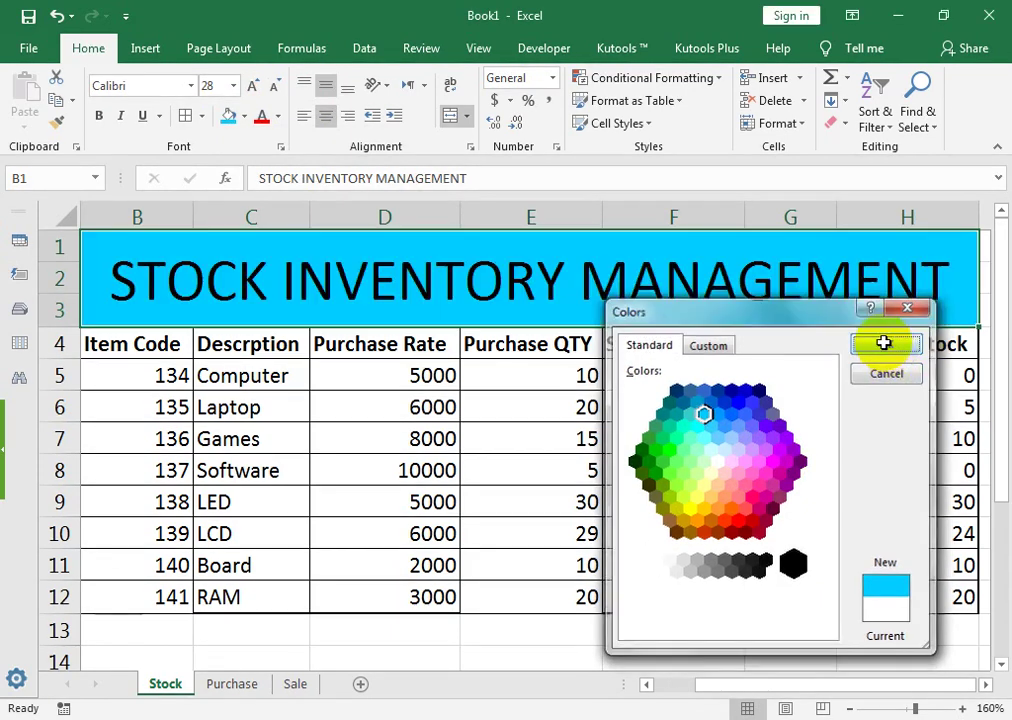
pyautogui.click(277, 118)
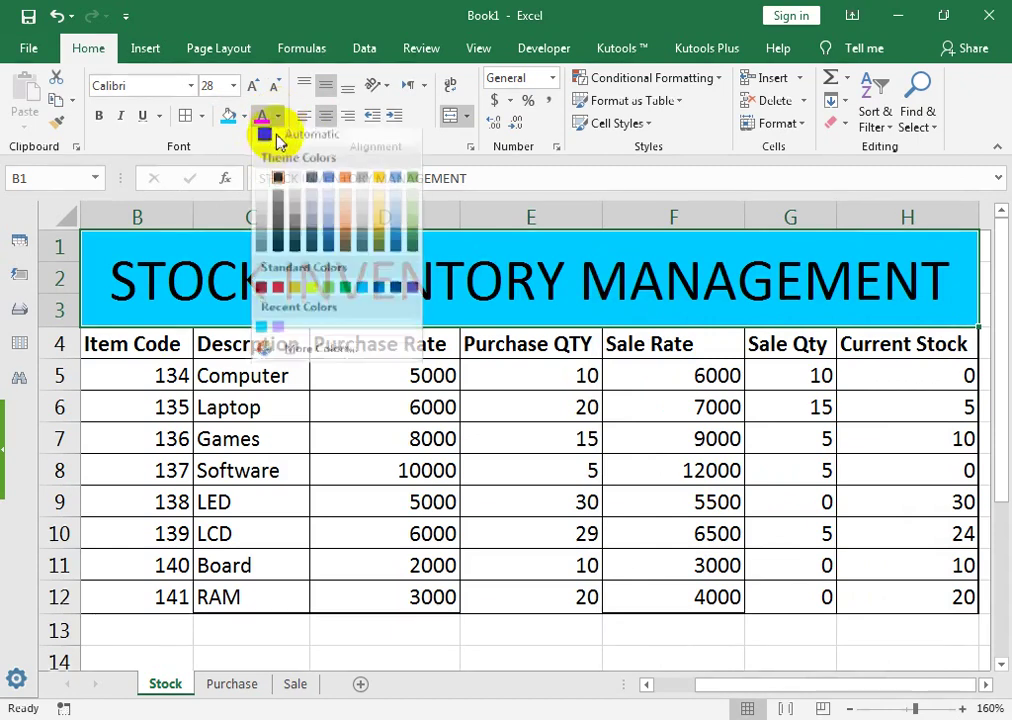
pyautogui.click(258, 181)
pyautogui.click(101, 117)
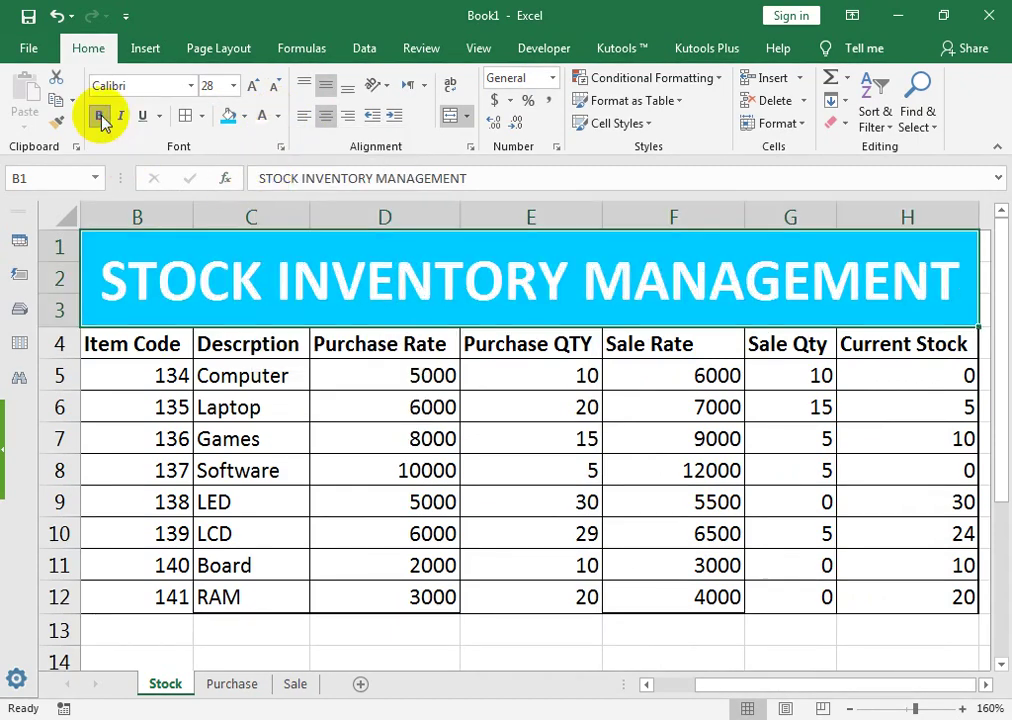
# Give the header row B4:H4 a black fill and white font color
pyautogui.moveTo(150, 343); pyautogui.dragTo(911, 344)
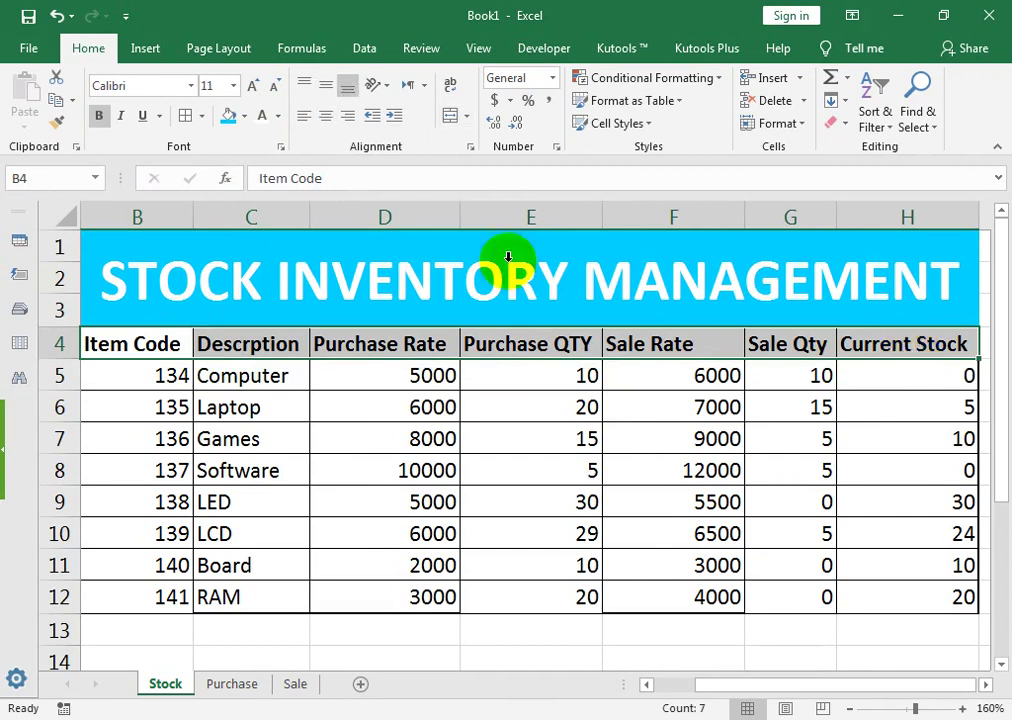
pyautogui.click(243, 117)
pyautogui.click(243, 163)
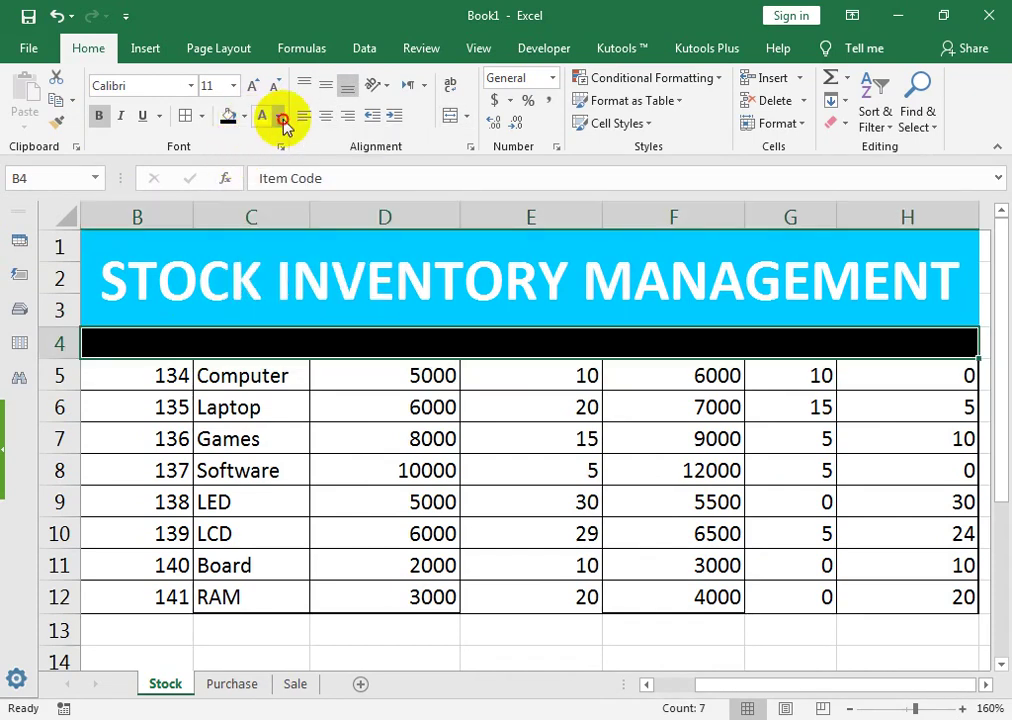
pyautogui.click(278, 116)
pyautogui.click(278, 185)
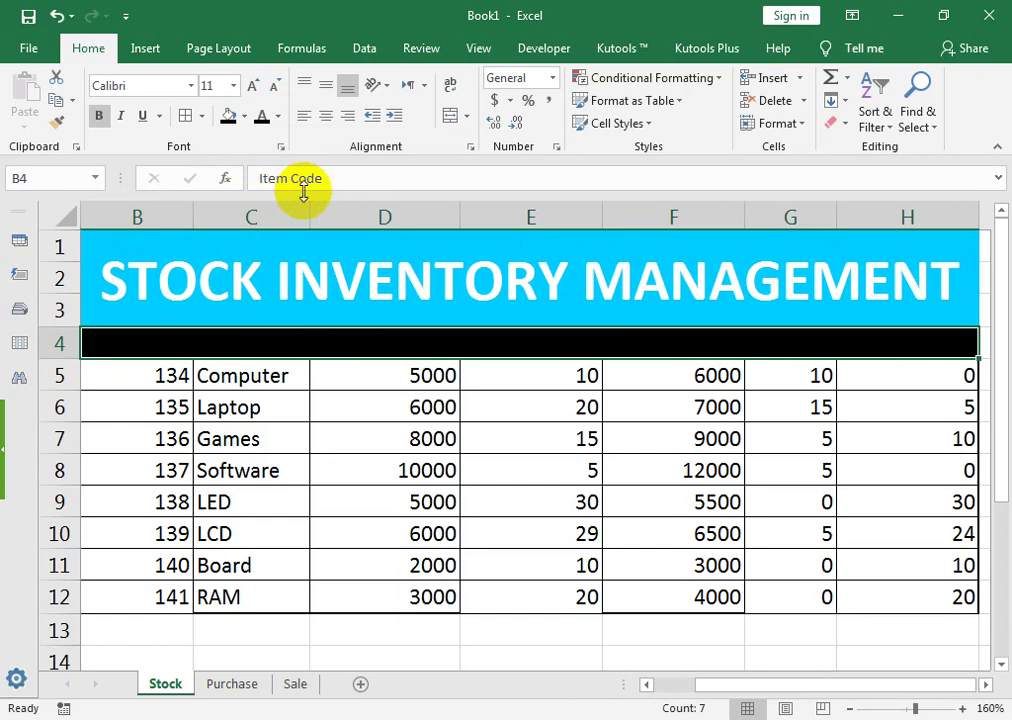
pyautogui.click(278, 118)
pyautogui.click(261, 184)
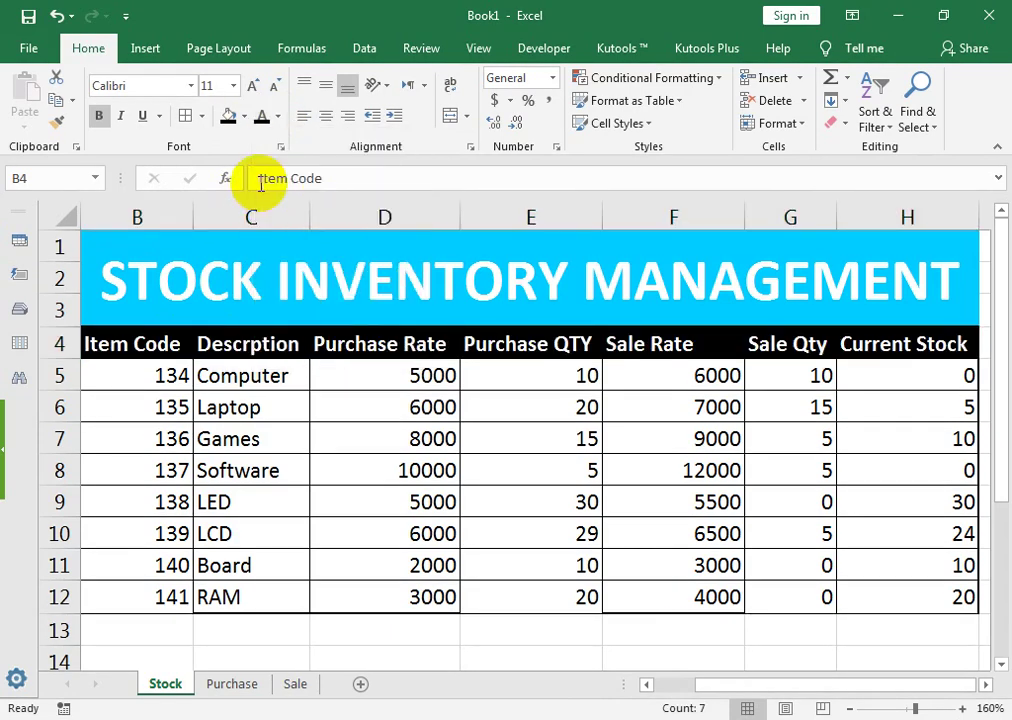
# Reduce the header row B4:H4 to font size 10 and center its labels horizontally
pyautogui.click(264, 91)
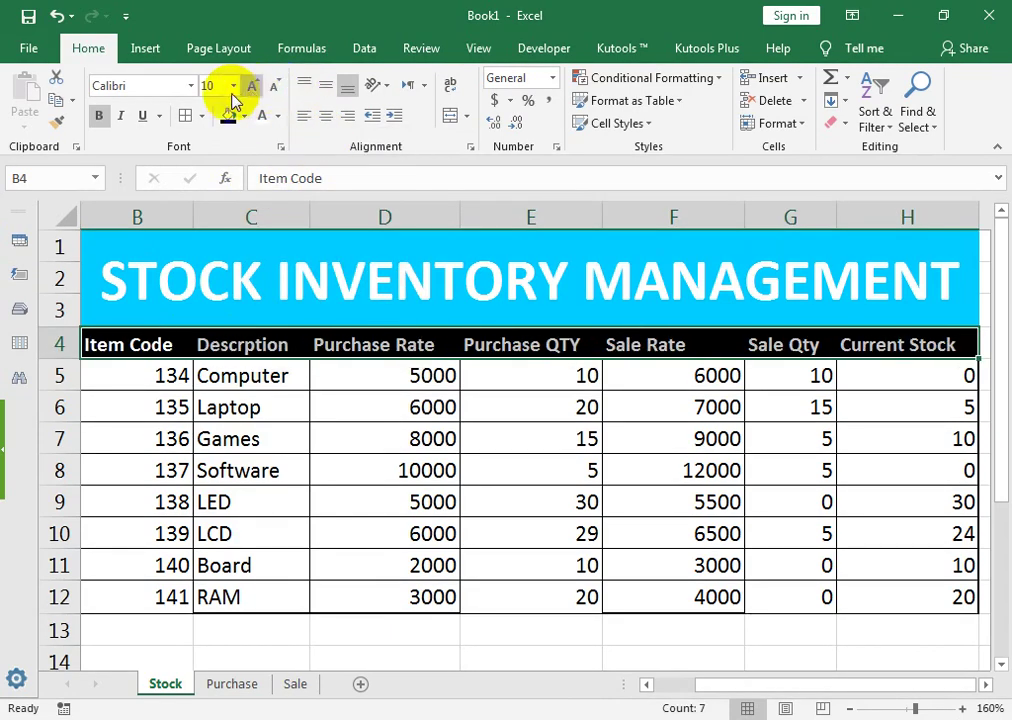
pyautogui.click(325, 116)
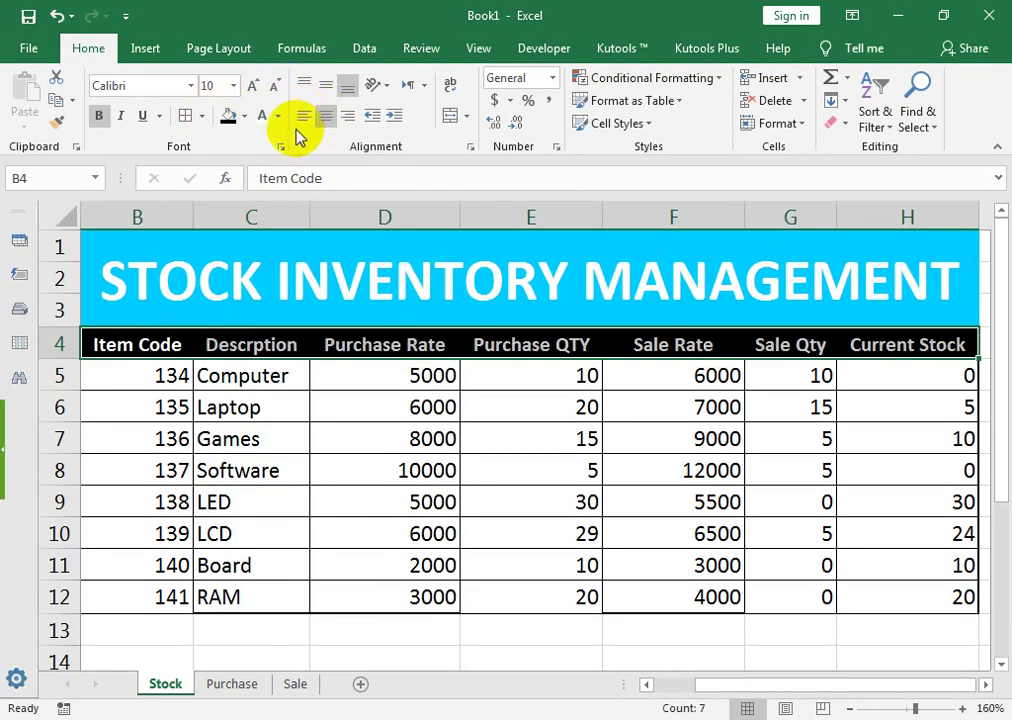
pyautogui.click(248, 282)
pyautogui.click(364, 518)
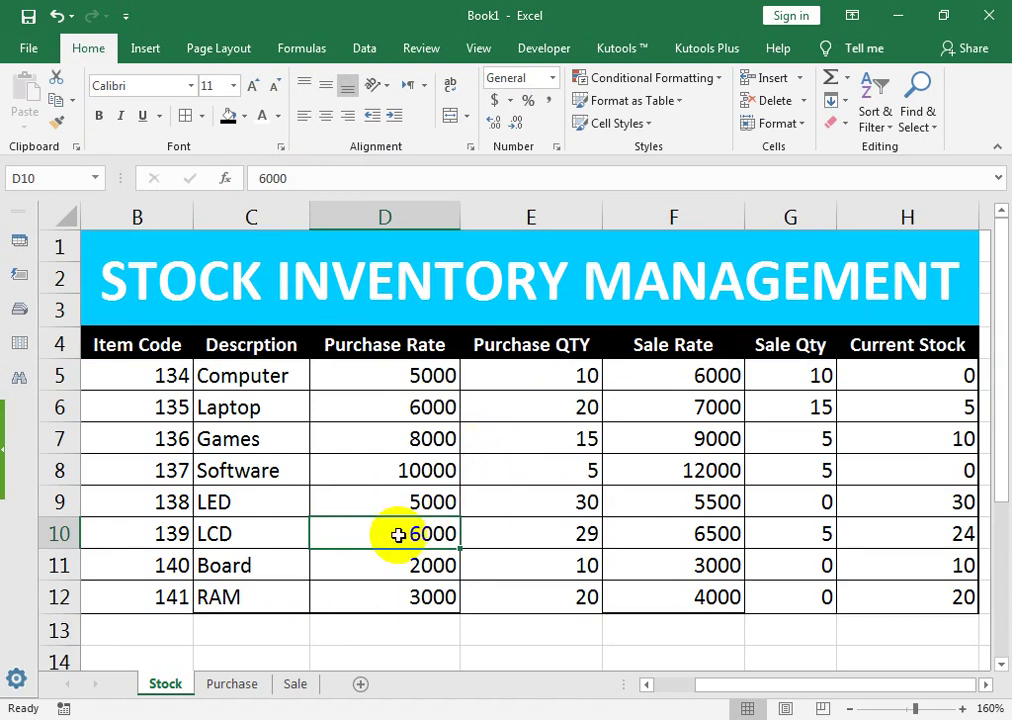
# Center the rate, quantity and stock values in D5:H12 horizontally
pyautogui.moveTo(380, 376); pyautogui.dragTo(870, 585)
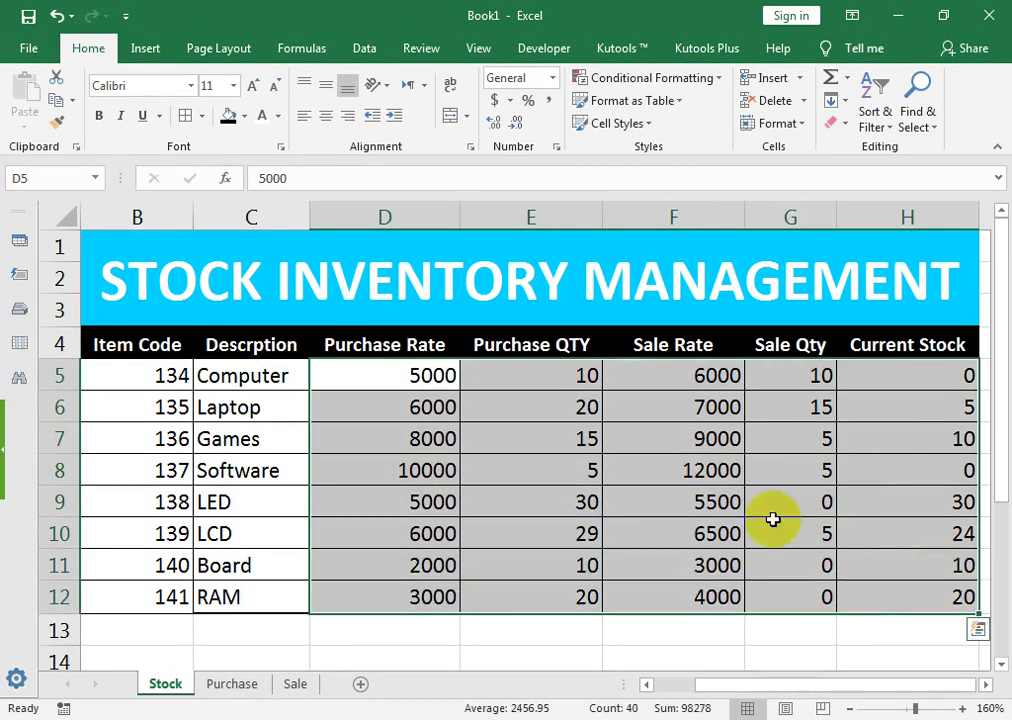
pyautogui.click(330, 118)
pyautogui.click(390, 438)
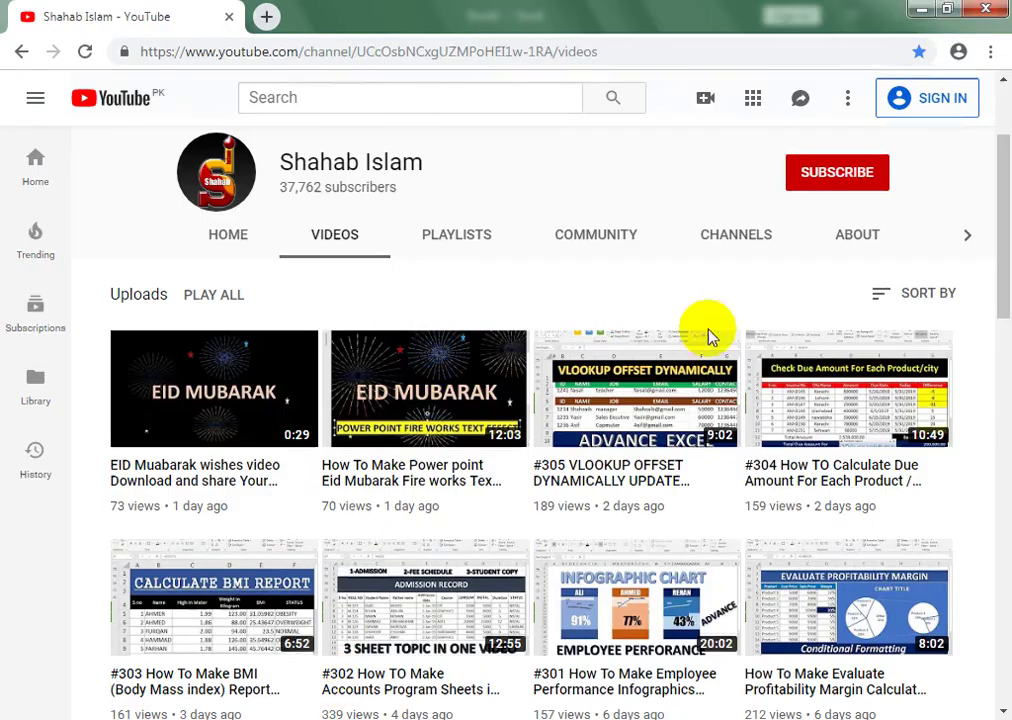
pyautogui.scroll(1, 996, 305)
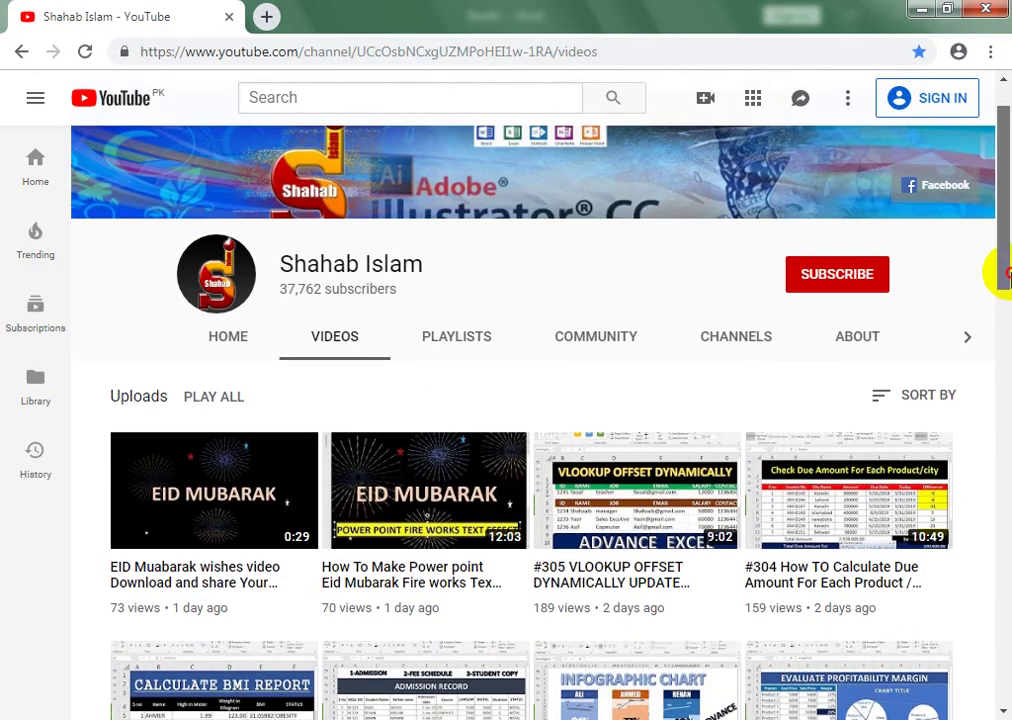
pyautogui.moveTo(1009, 273); pyautogui.dragTo(1009, 250)
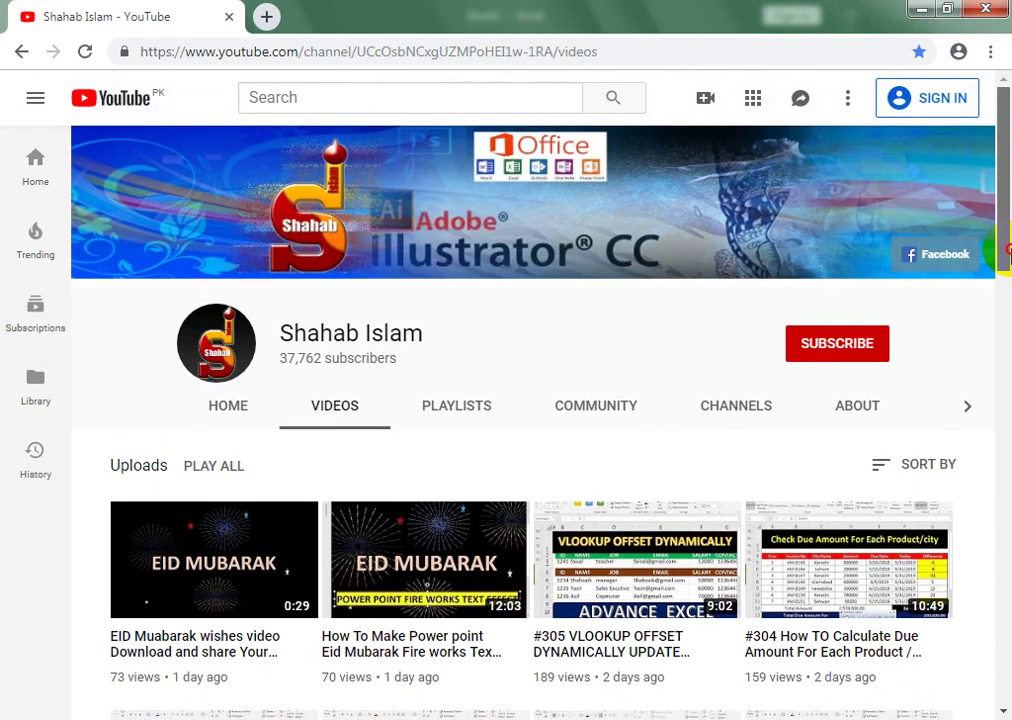